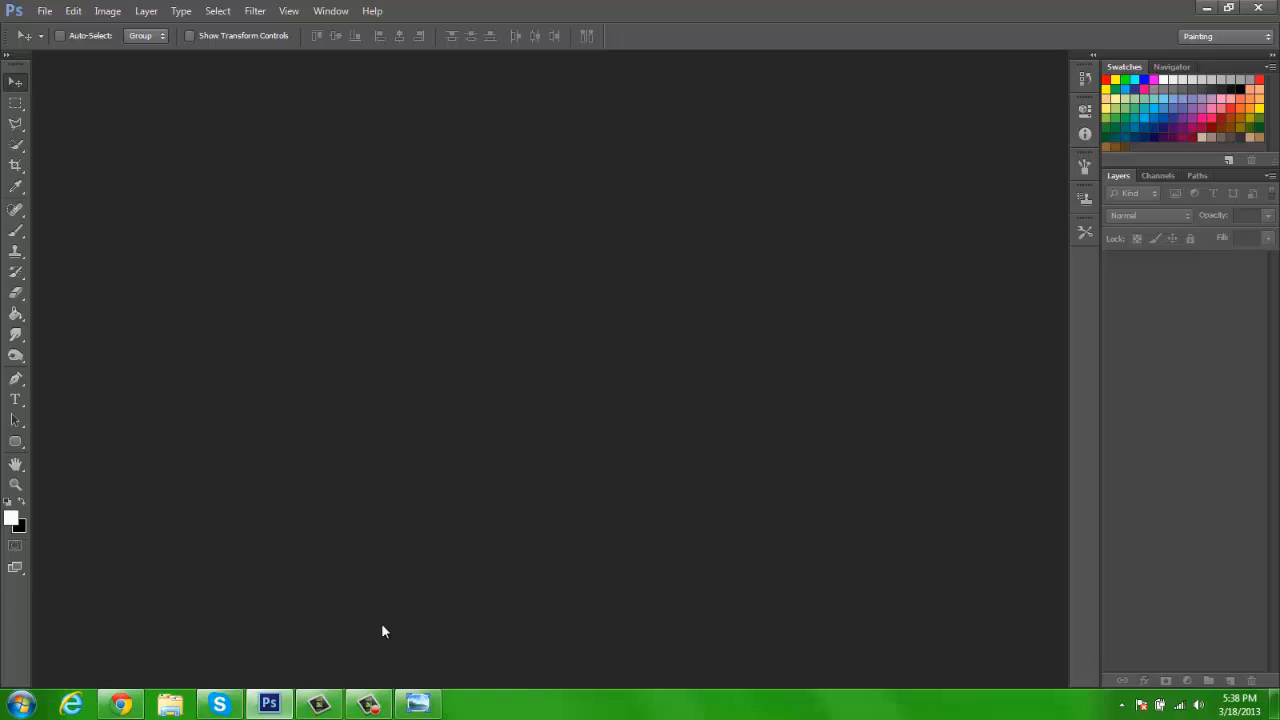
Step: Switch to Windows Photo Viewer to look at the armored soldier render 2439233, and close the viewer
click(418, 704)
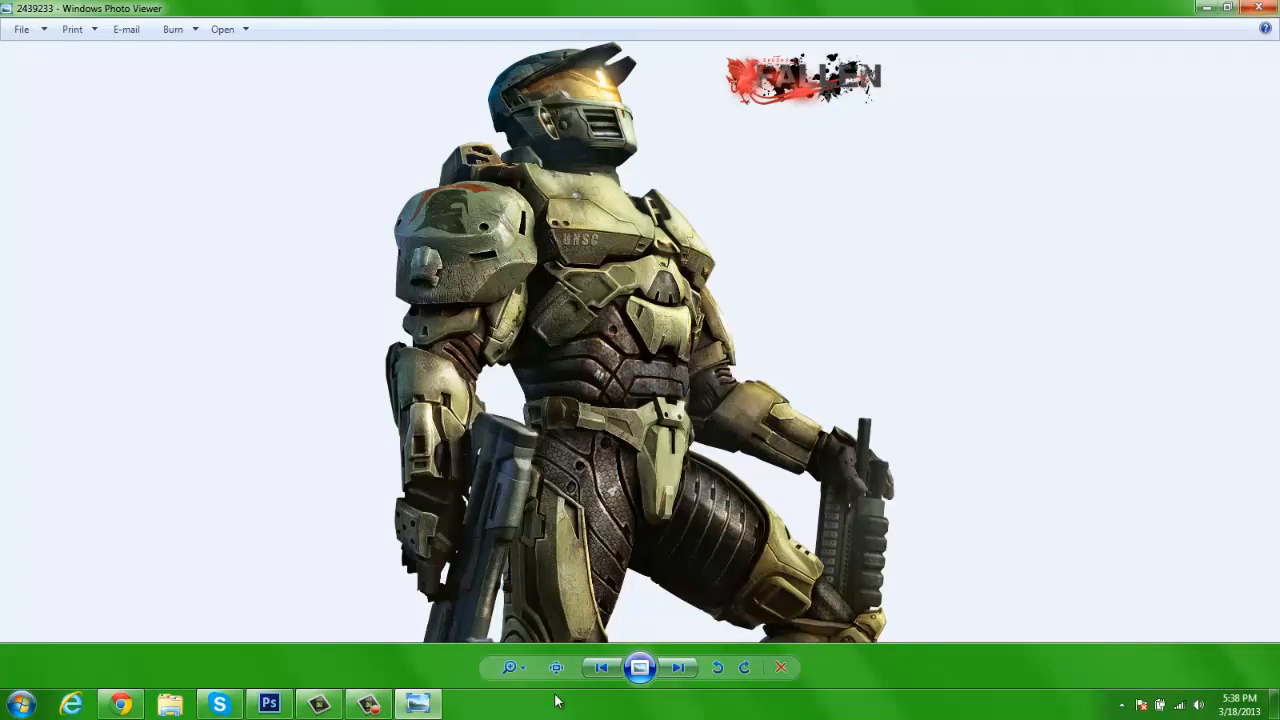
click(1265, 14)
Step: Browse in Windows Explorer to the JPG Signatures folder under Everything Photoshop, Photoshop Makes, to view the example signatures
key(super+e)
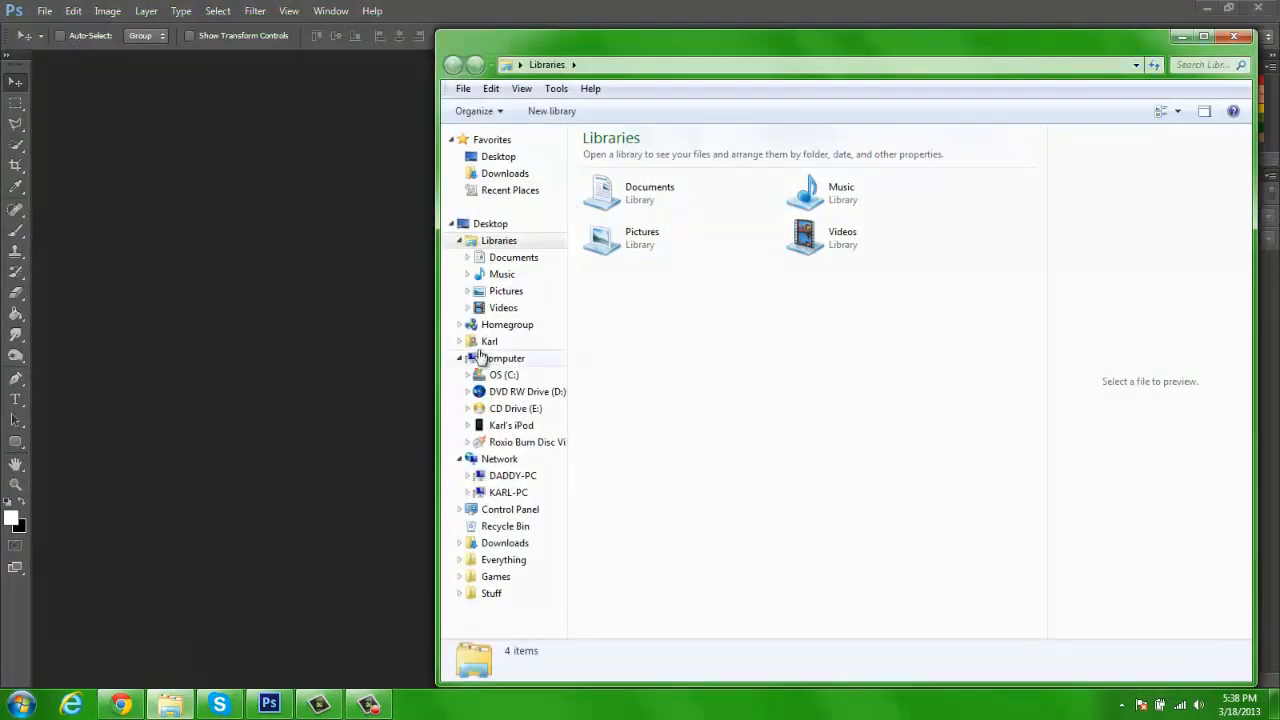
click(520, 174)
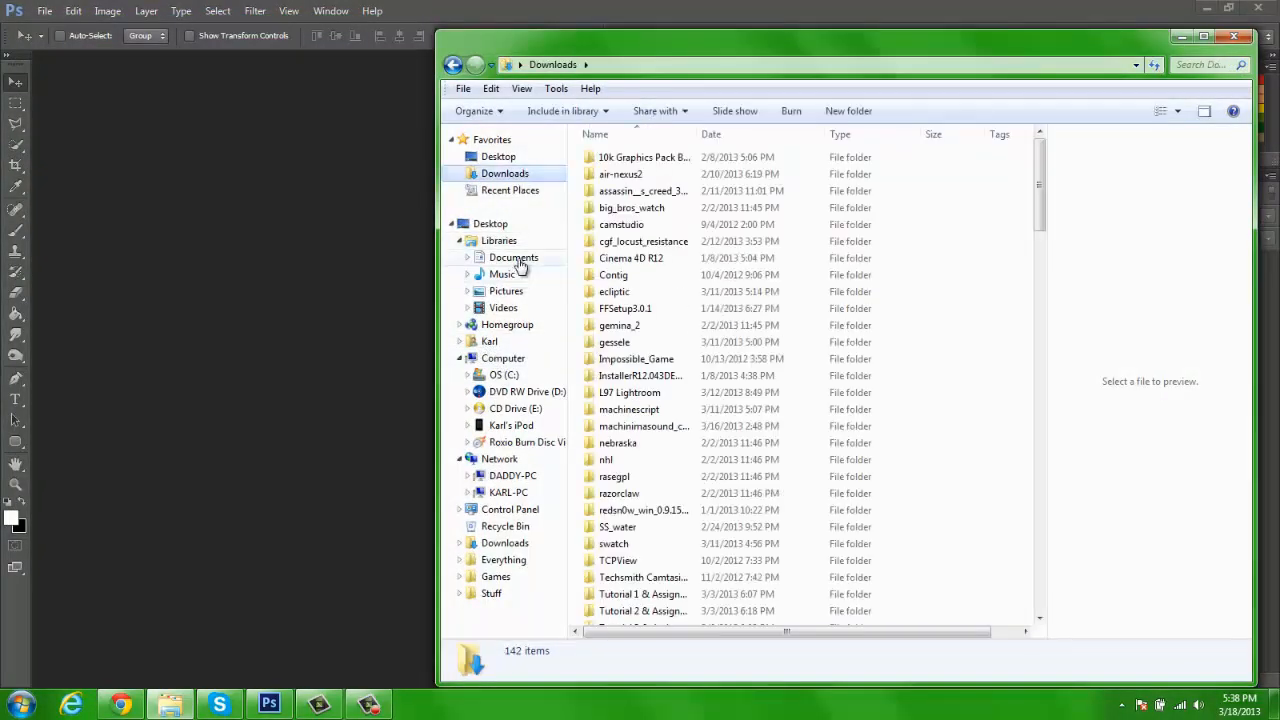
click(523, 157)
click(645, 608)
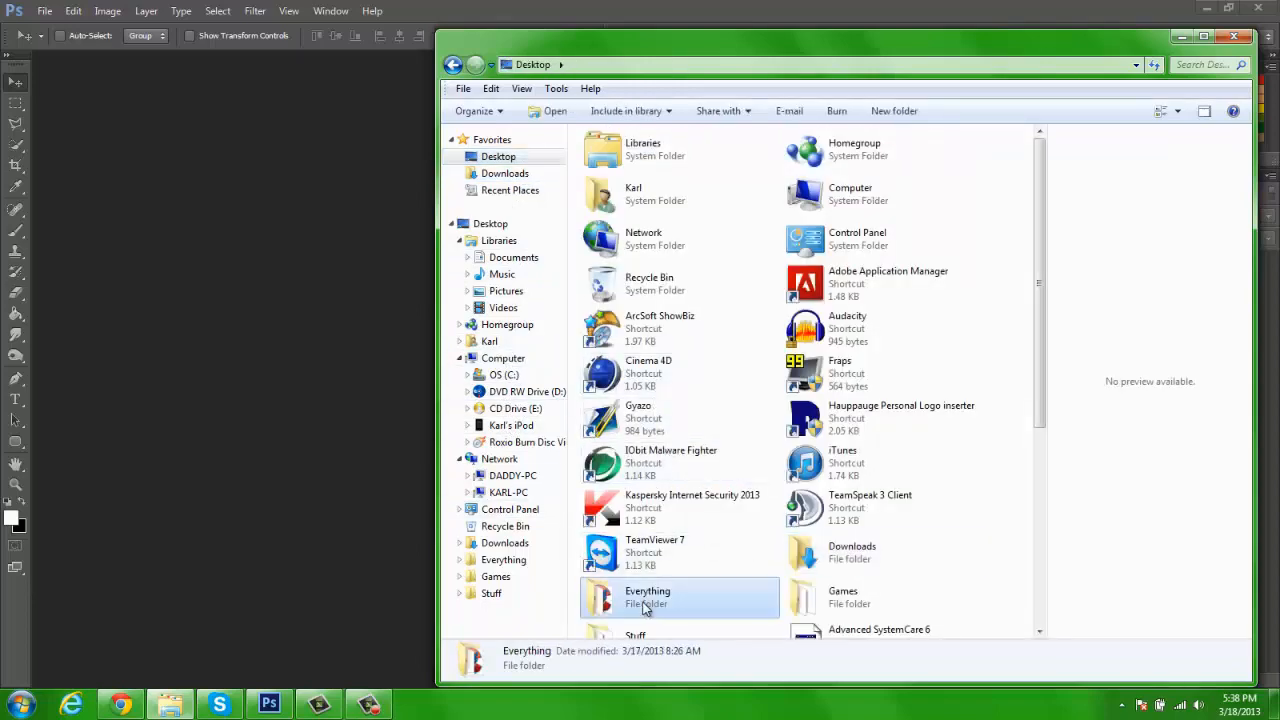
double_click(645, 608)
double_click(641, 252)
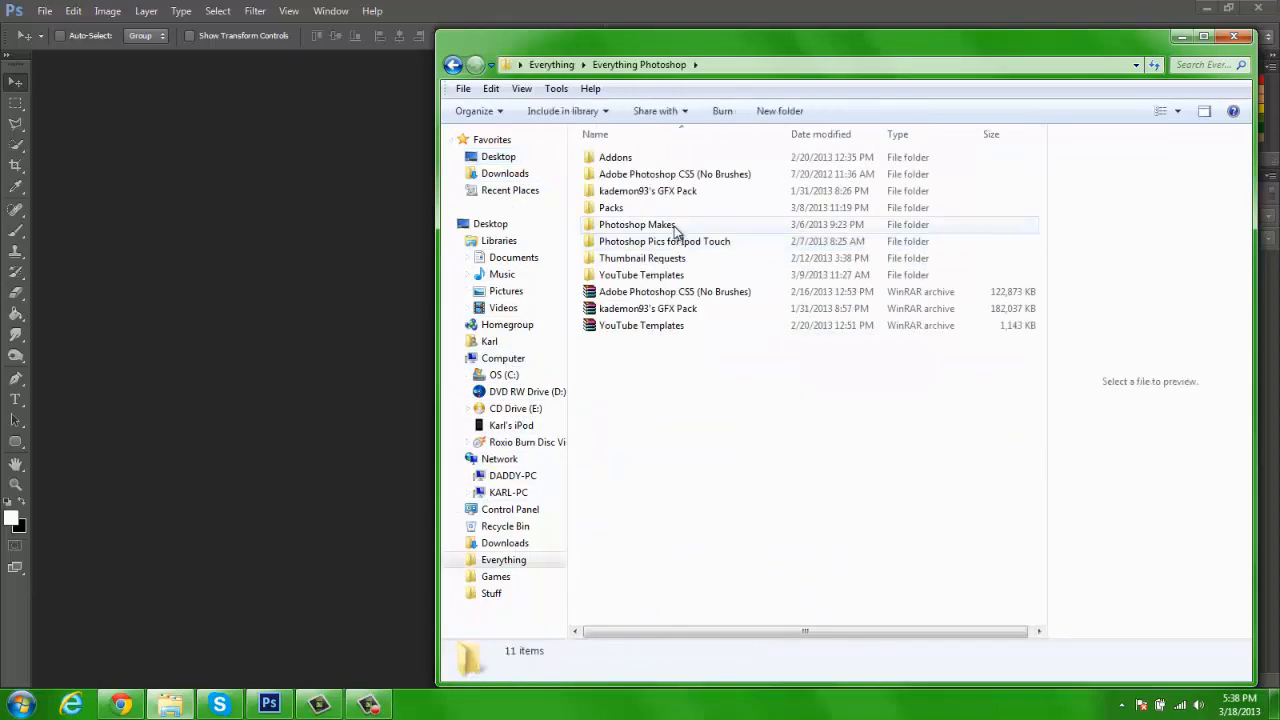
double_click(674, 225)
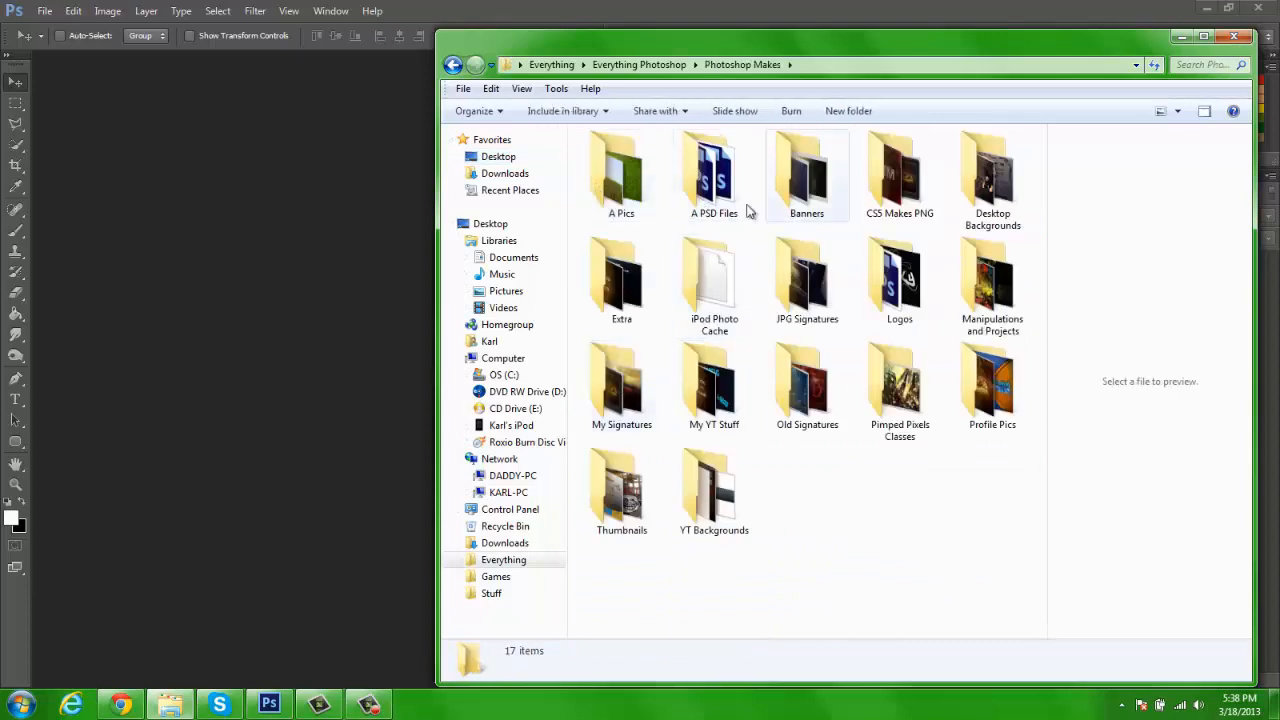
click(828, 285)
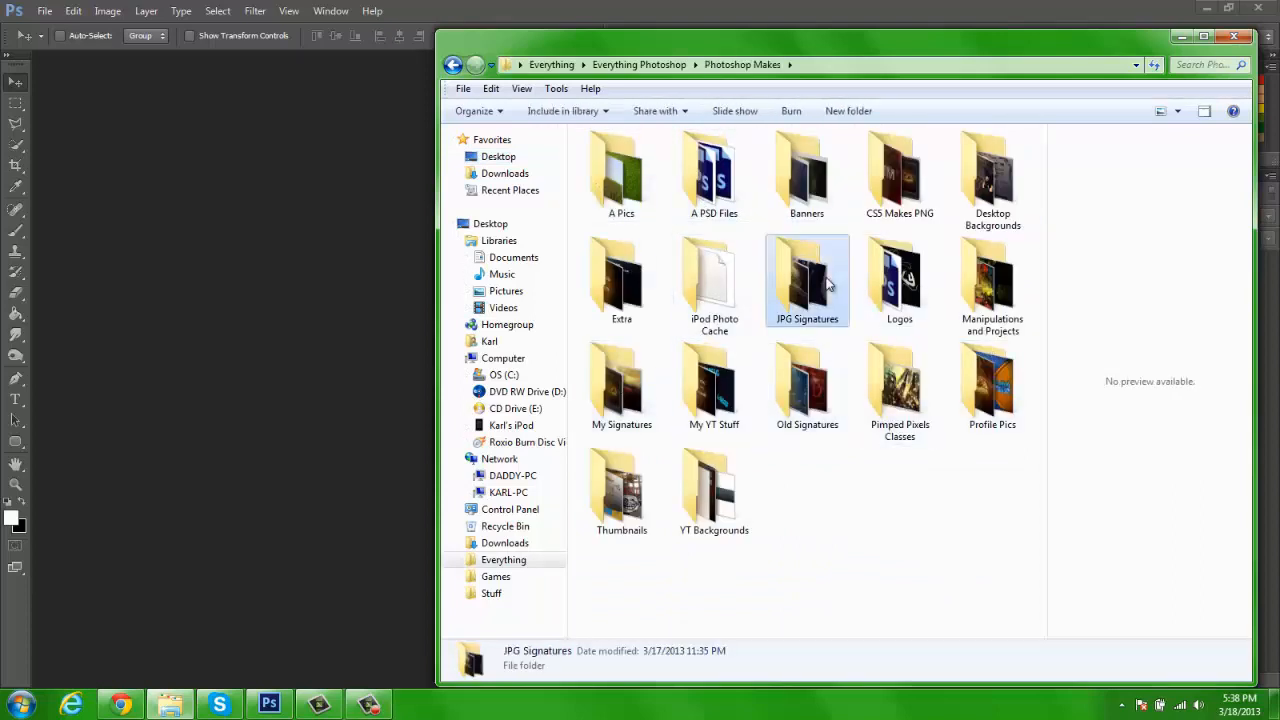
double_click(828, 285)
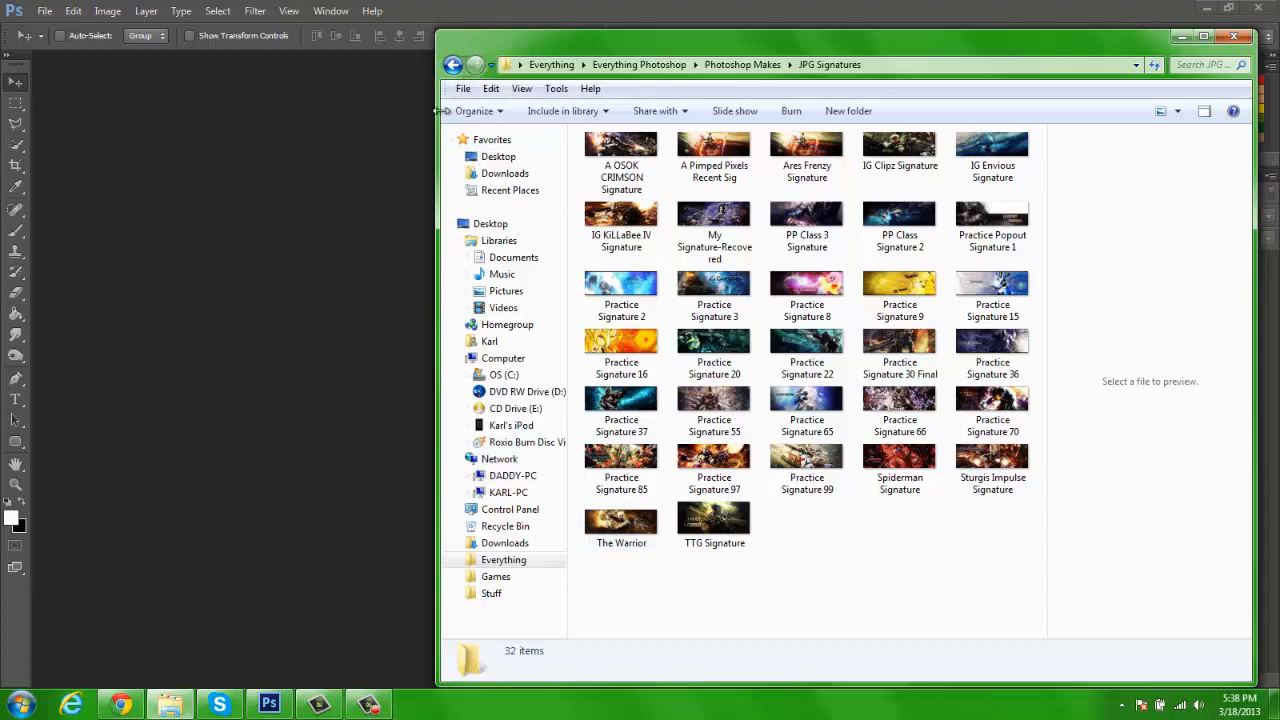
Step: View My Signature 3 from the My Signatures folder, and close the image and the file browser
click(453, 64)
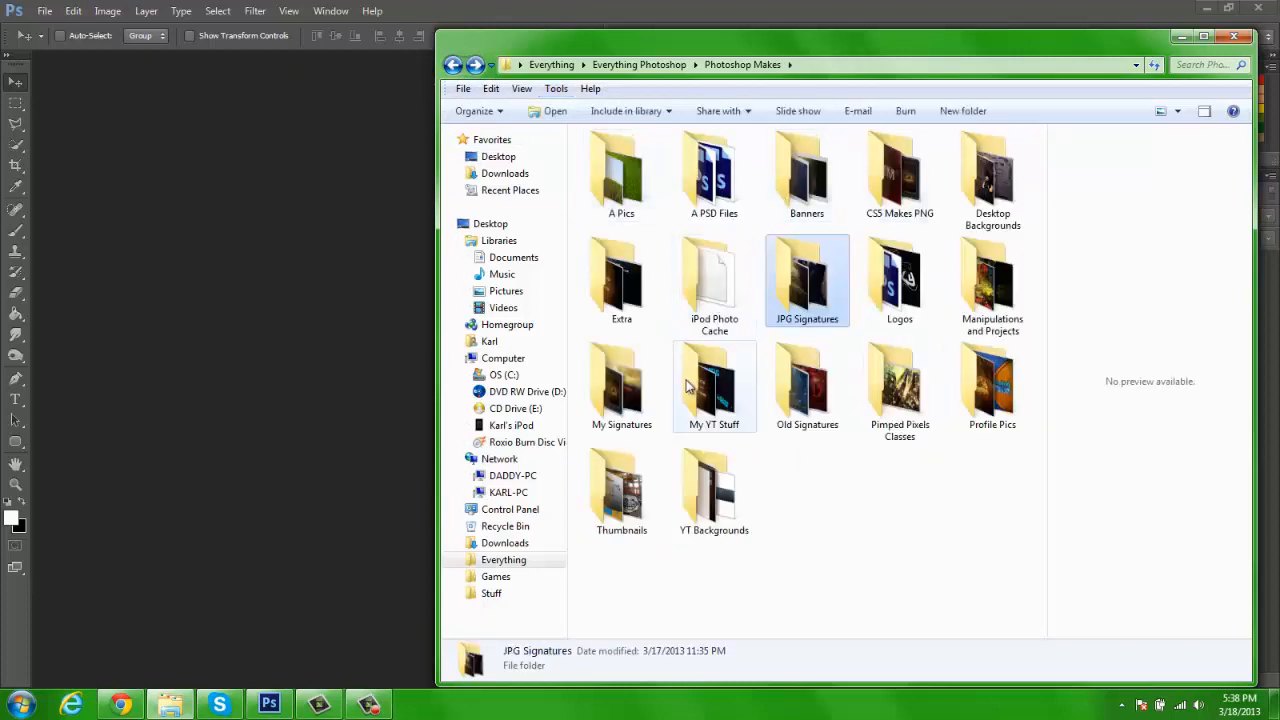
double_click(621, 390)
double_click(806, 192)
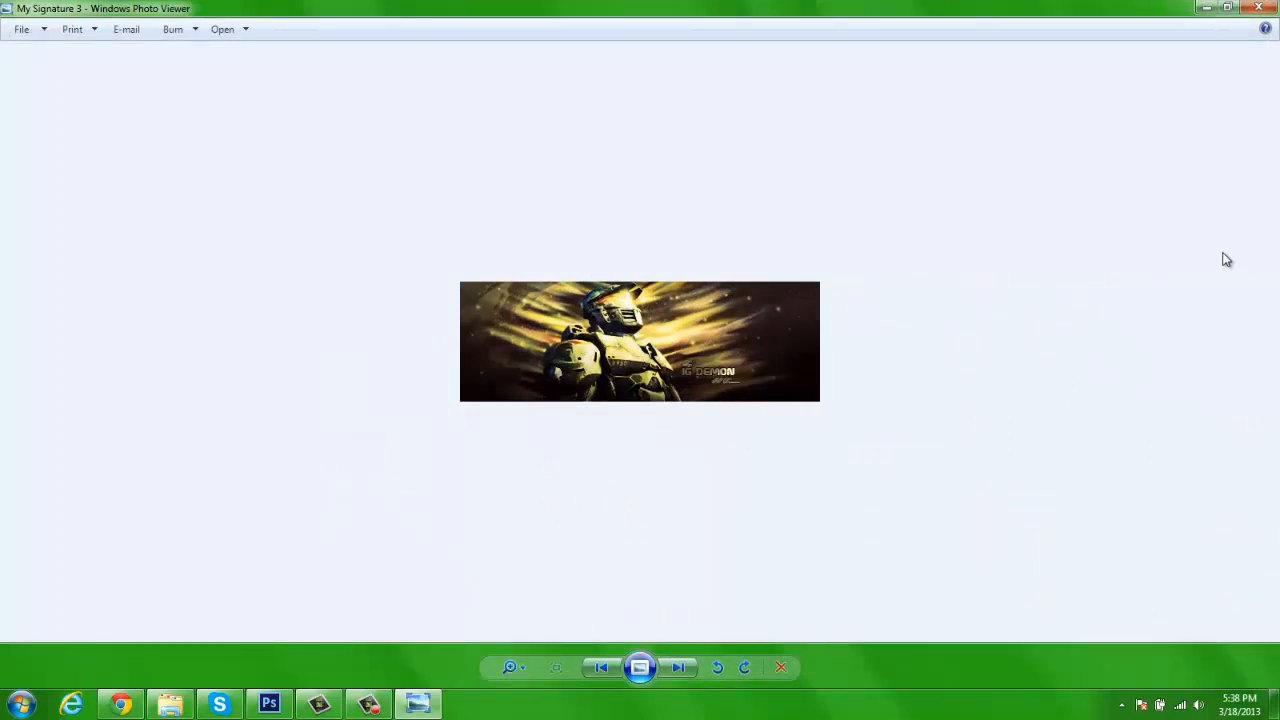
click(1258, 7)
click(1238, 33)
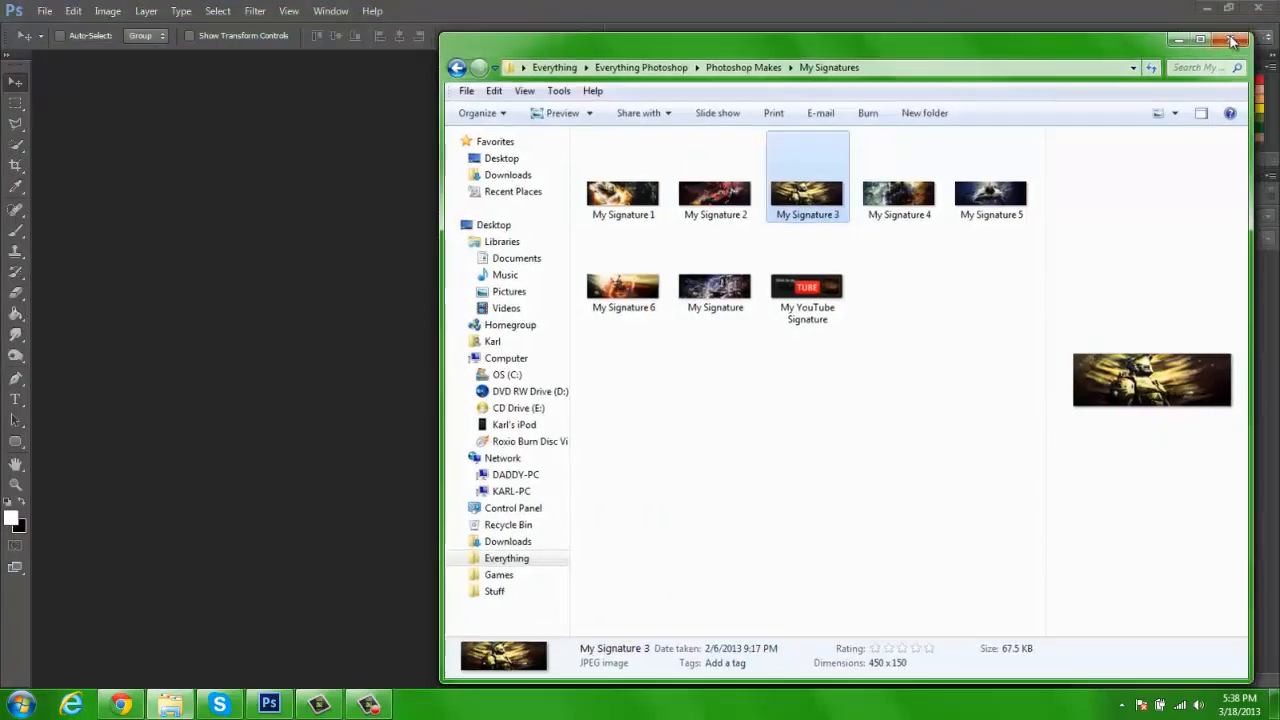
click(45, 11)
click(75, 41)
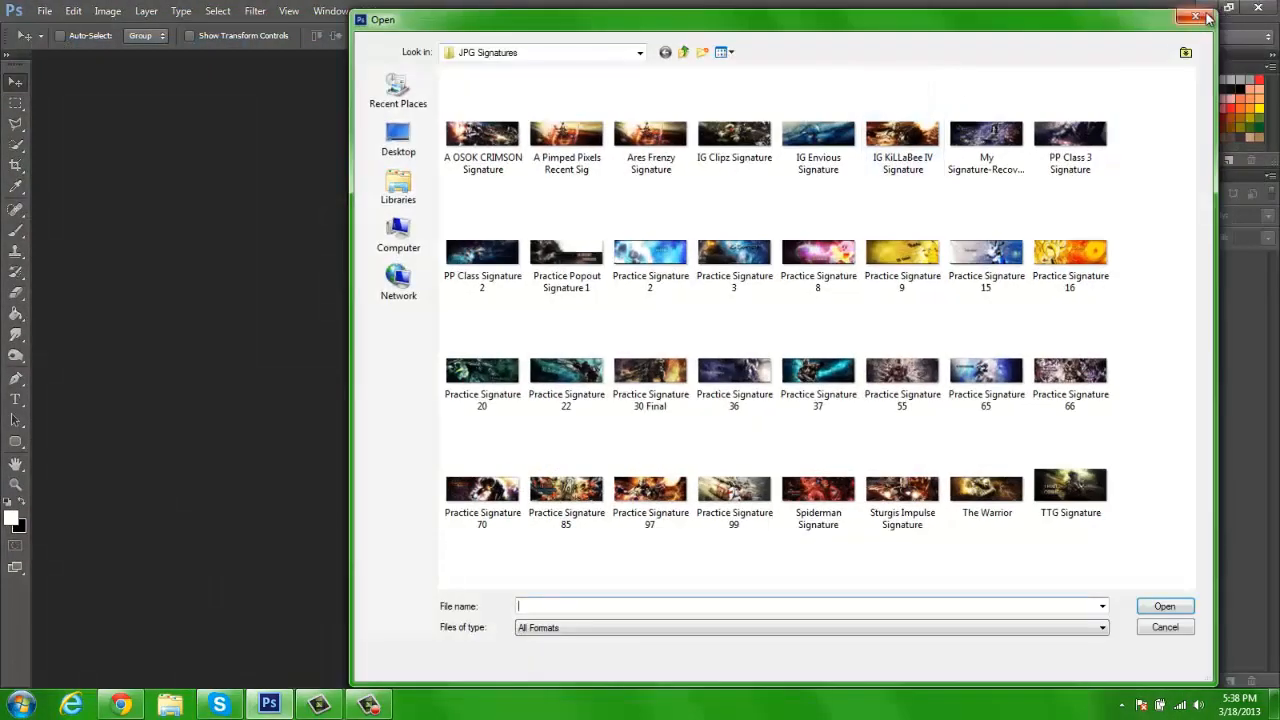
click(1188, 20)
Step: Create a 450 × 150 pixel document named Example Signature with a white background, and convert its Background into a regular layer
click(45, 11)
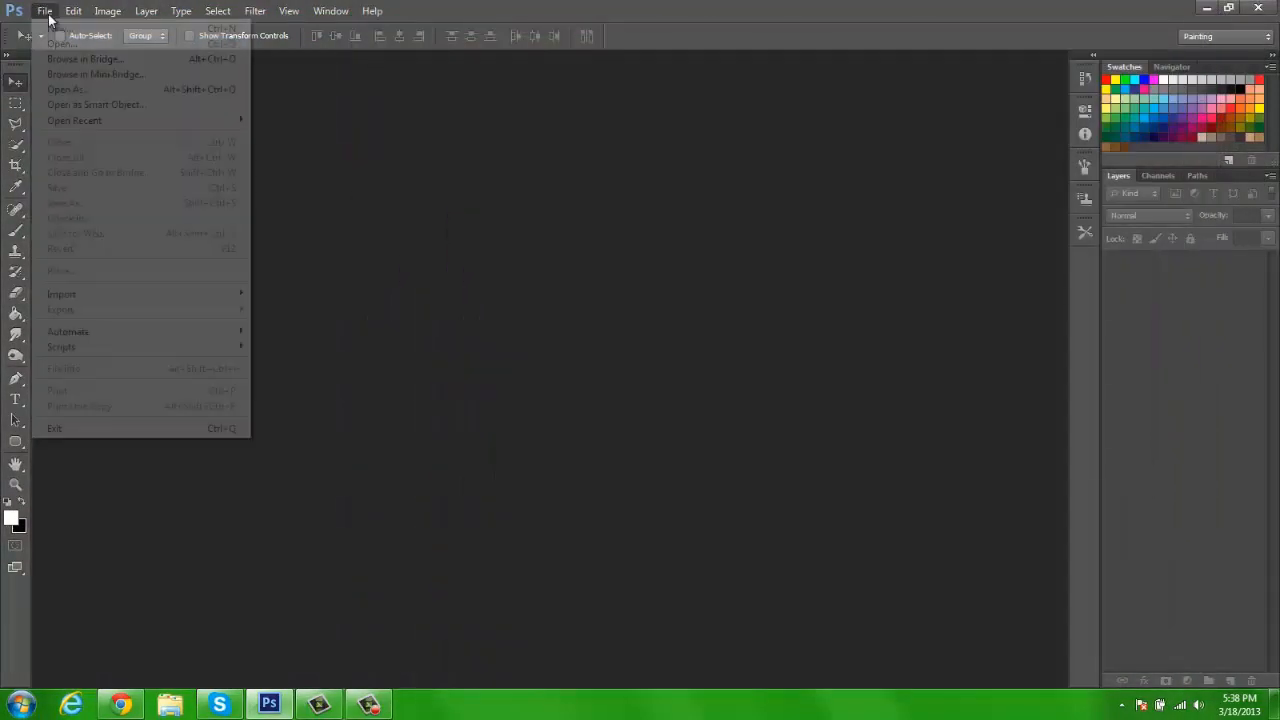
click(55, 29)
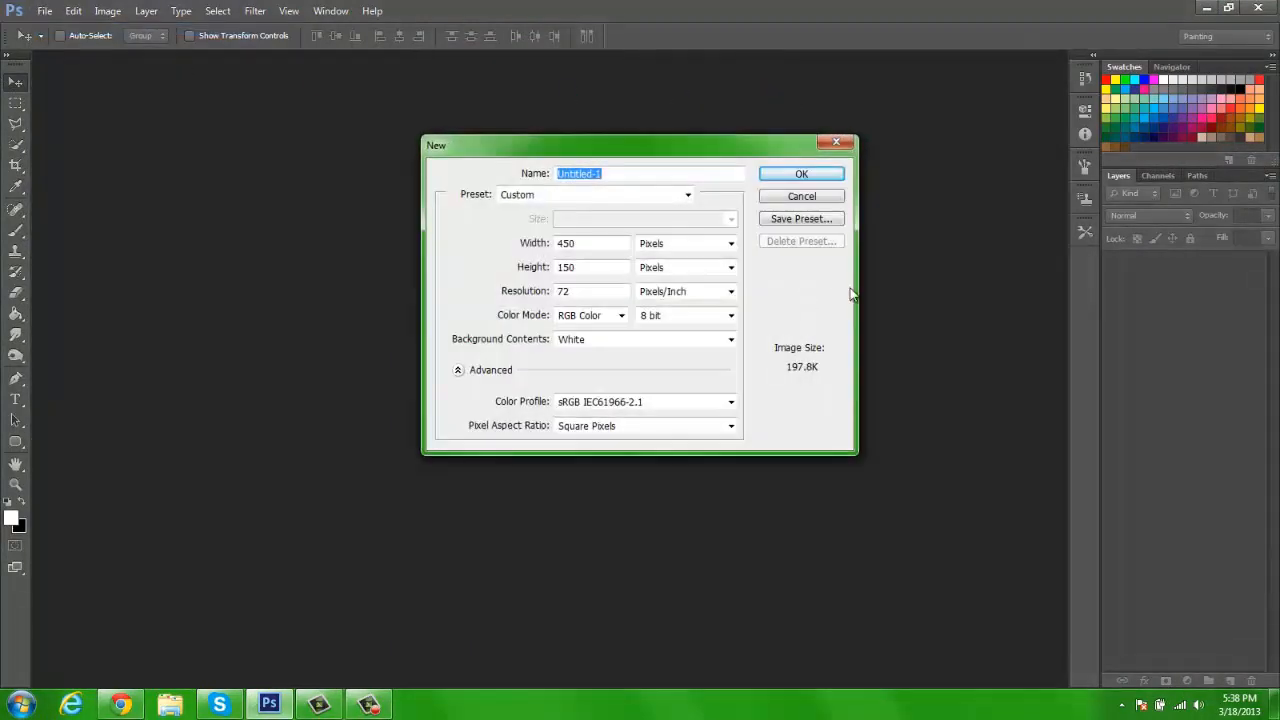
text(Example Signature)
click(623, 248)
drag(608, 269, 450, 264)
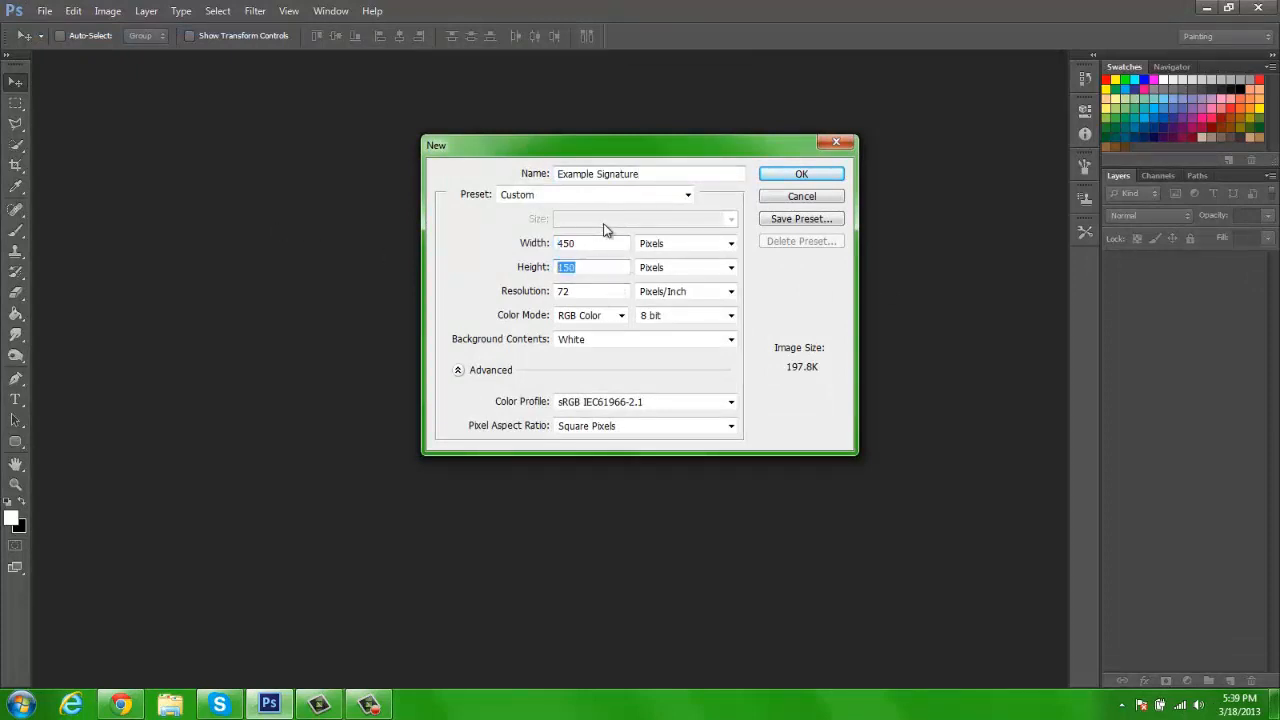
drag(606, 243, 551, 243)
click(597, 246)
double_click(588, 246)
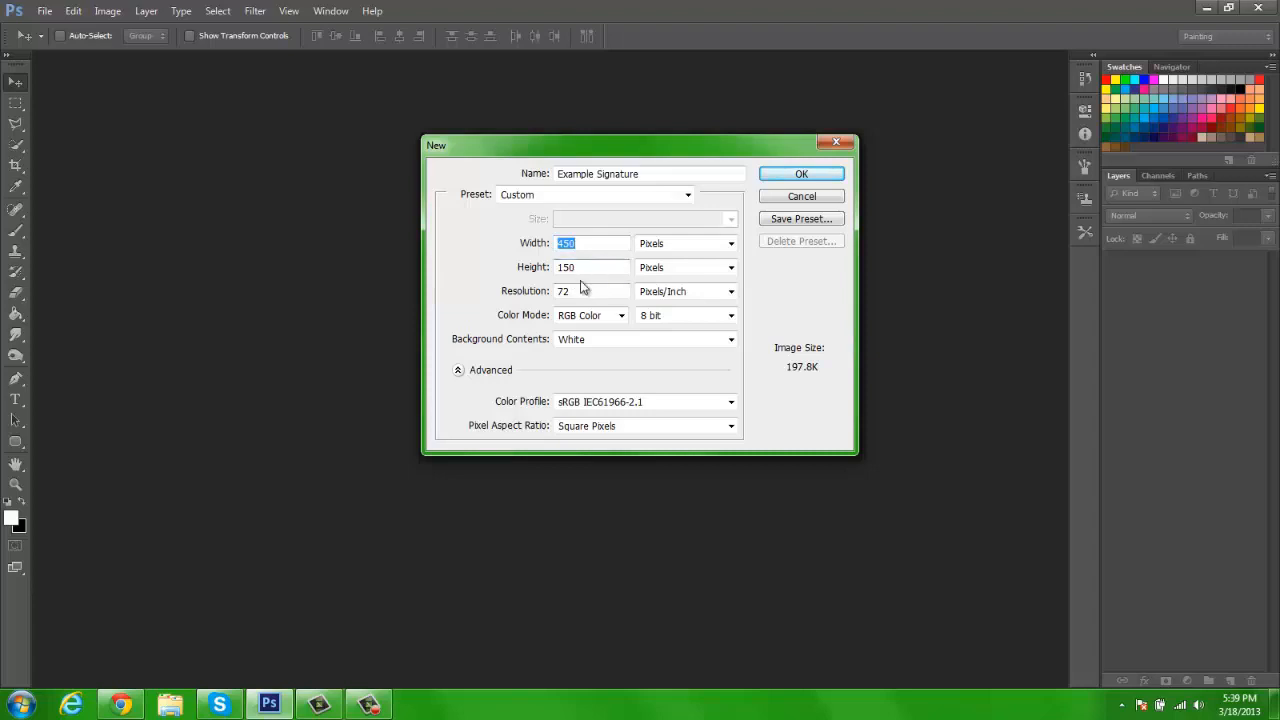
drag(588, 275, 485, 285)
drag(584, 245, 532, 250)
double_click(603, 270)
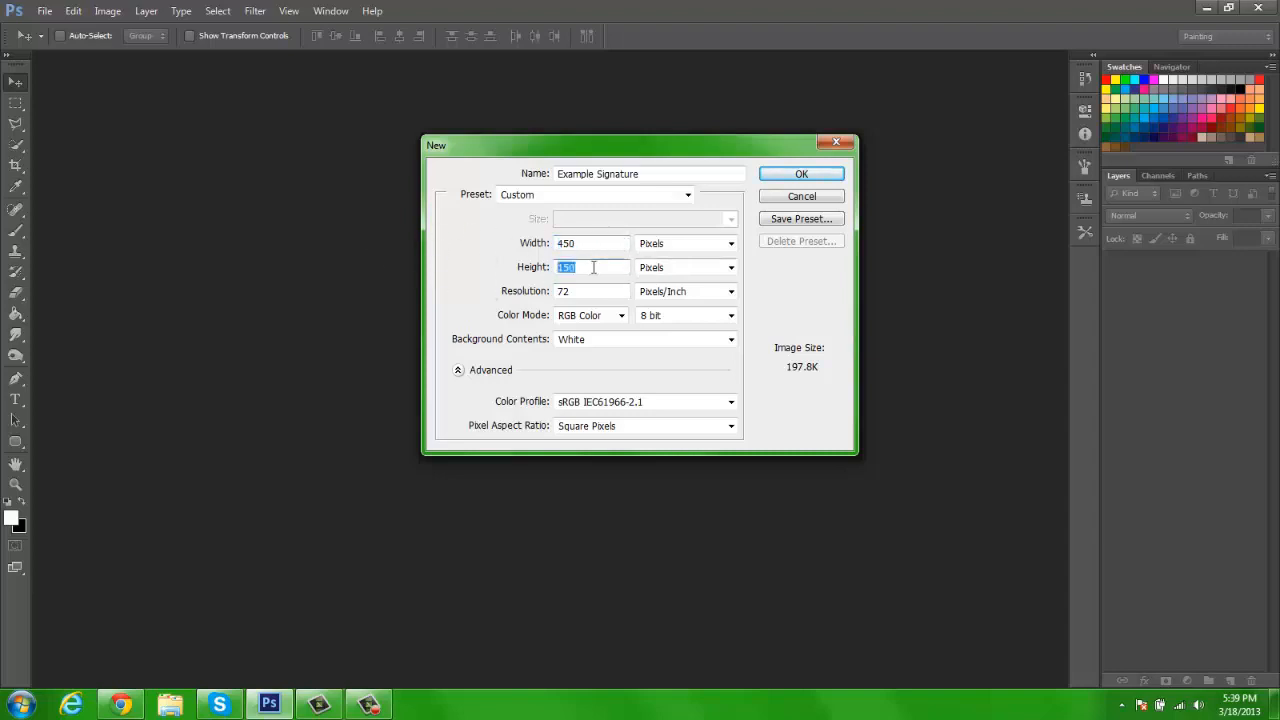
click(805, 176)
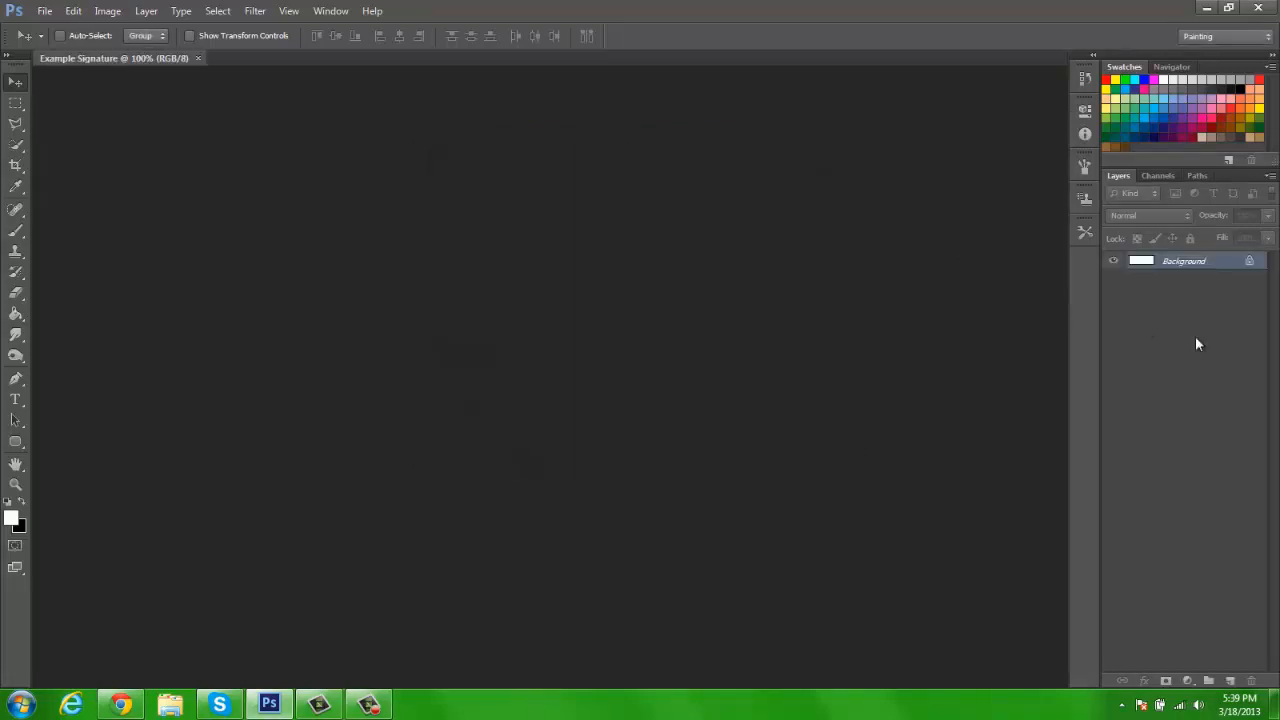
double_click(1185, 261)
key(Return)
Step: Open the soldier render 2439233 from the A My Good Renders folder of A My GFX Pack
click(45, 10)
click(100, 44)
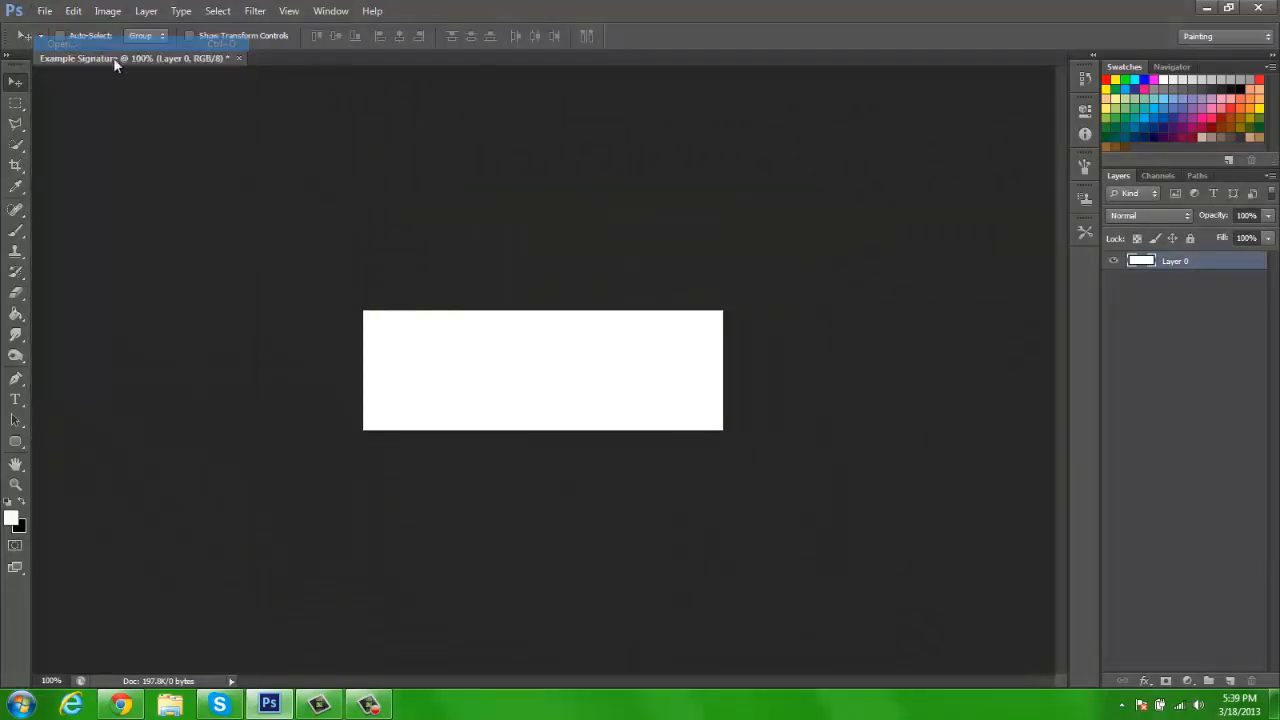
click(683, 52)
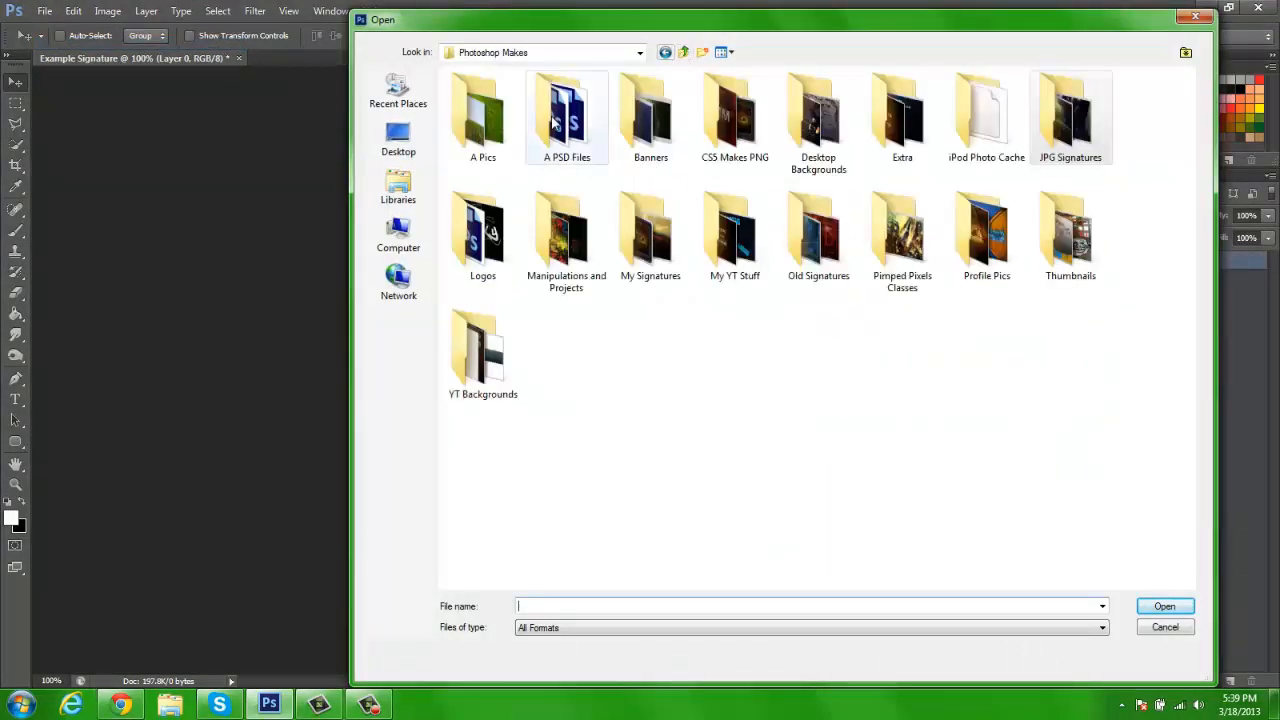
double_click(509, 128)
double_click(495, 127)
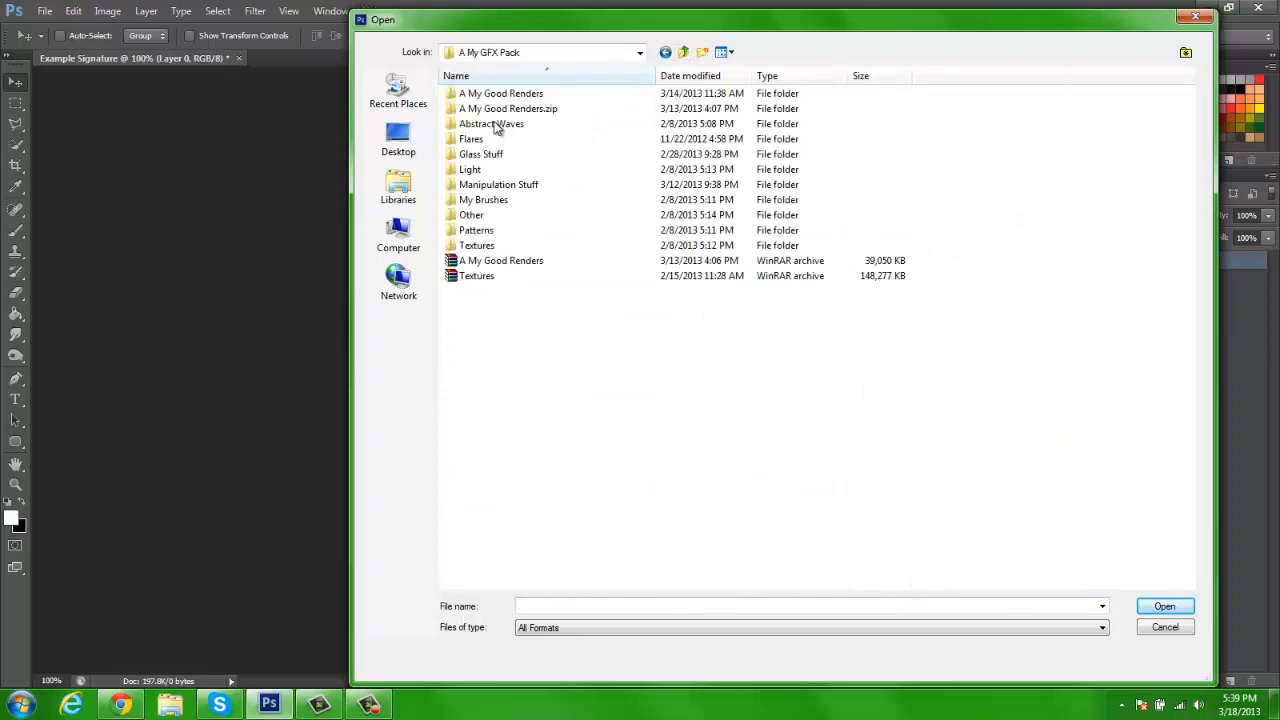
double_click(505, 94)
click(490, 118)
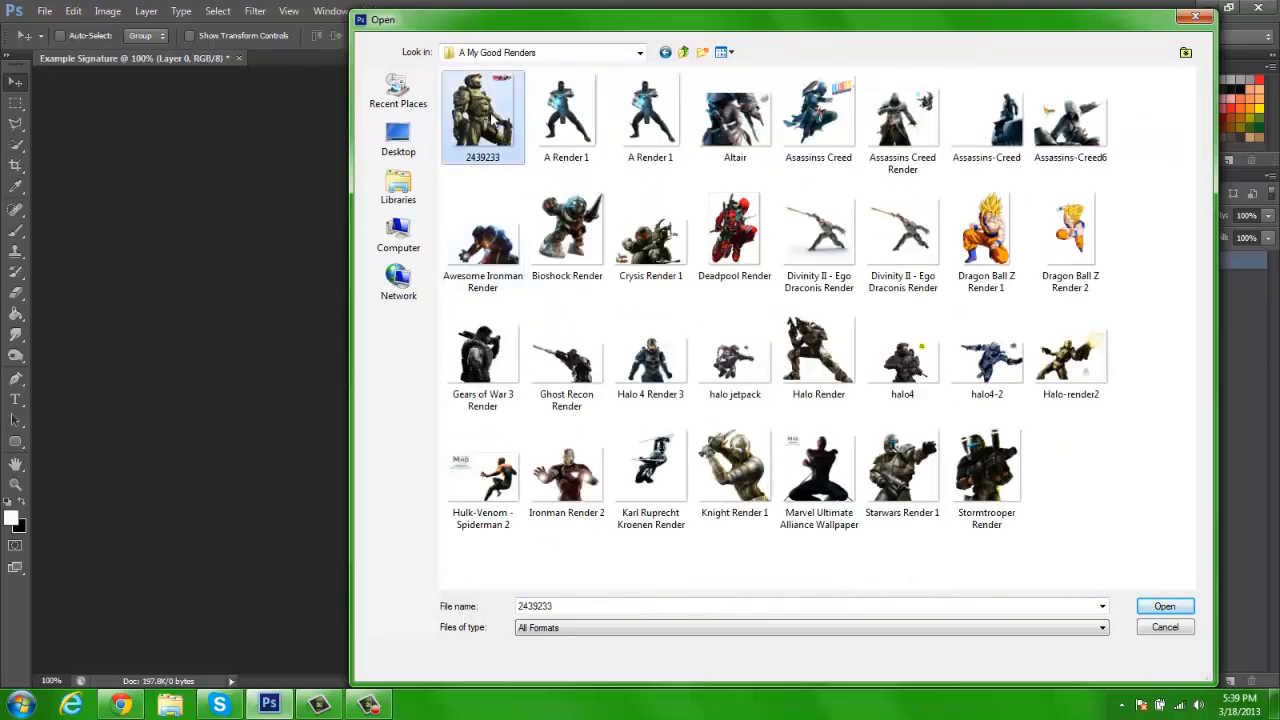
double_click(482, 115)
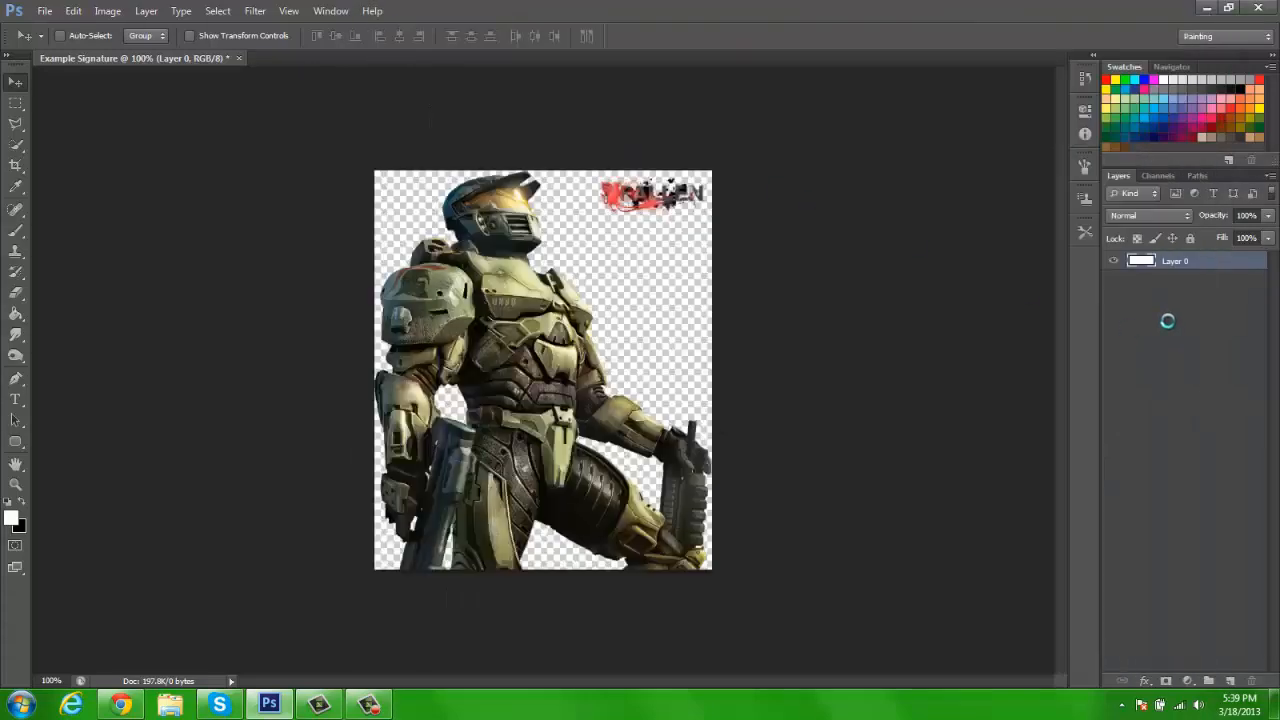
Step: Delete the logo beside the soldier's head using a rectangular marquee selection, and deselect
click(15, 103)
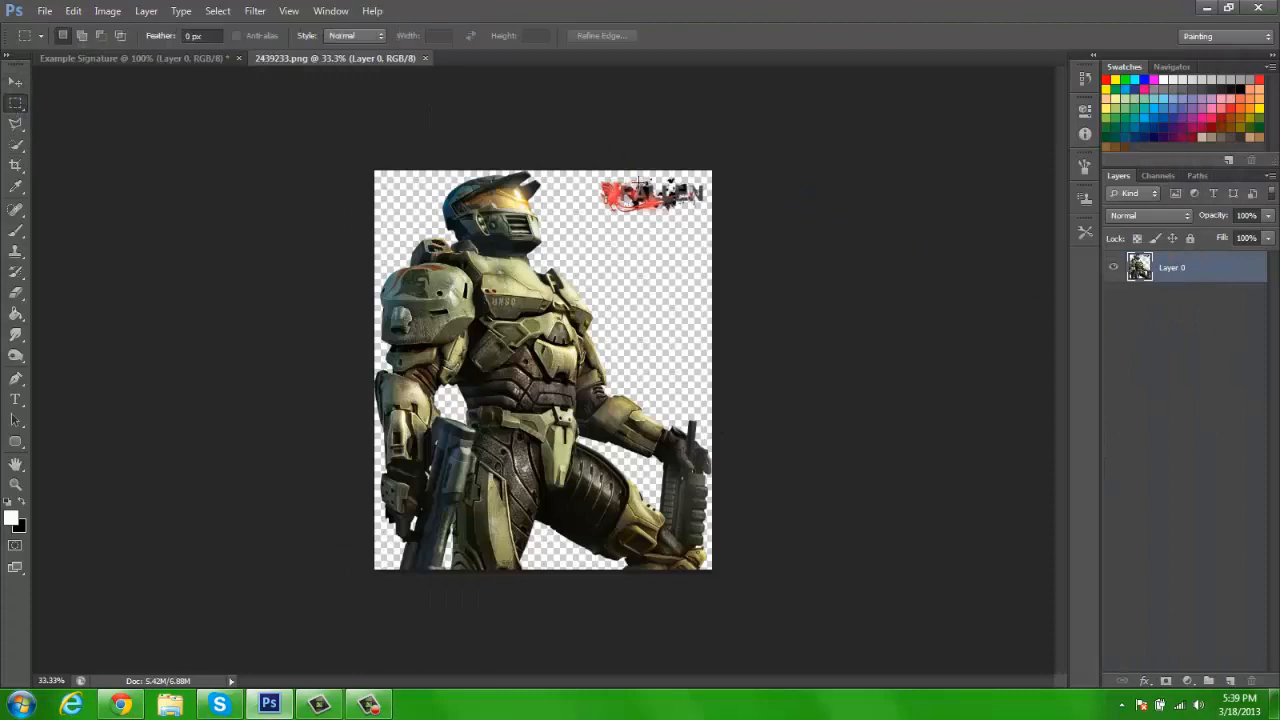
drag(567, 153, 862, 249)
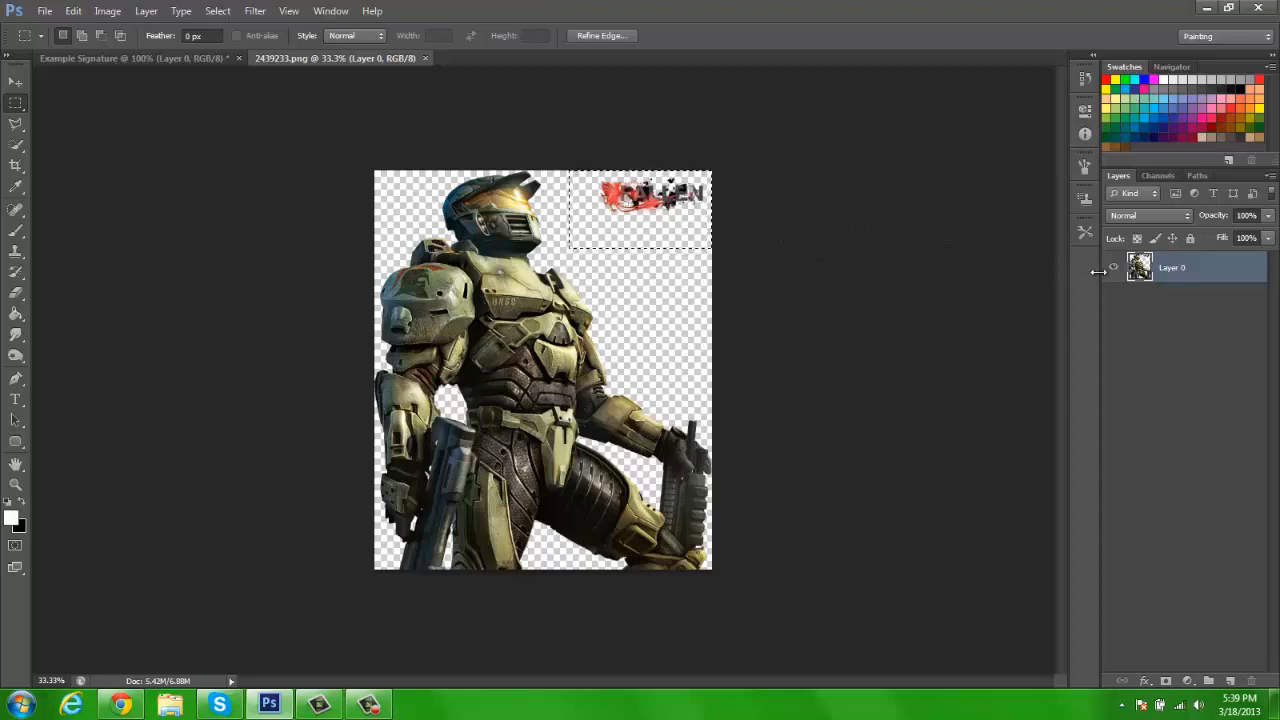
key(Delete)
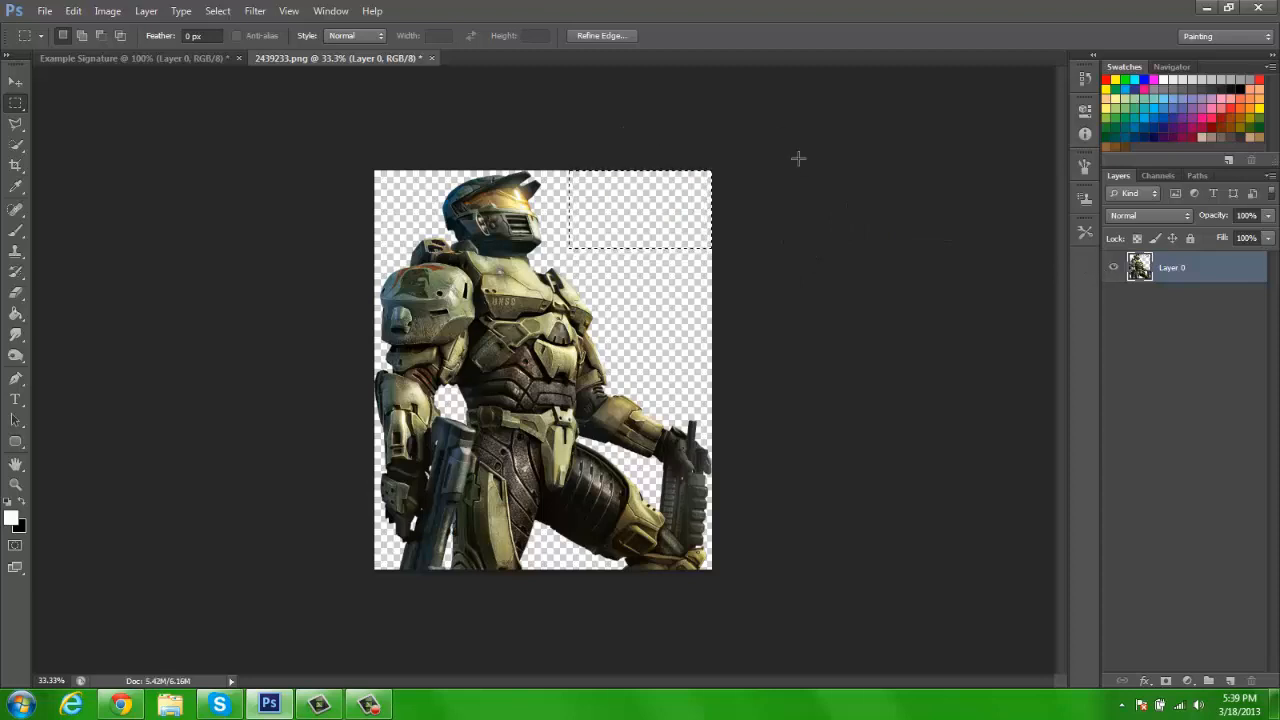
right_click(16, 106)
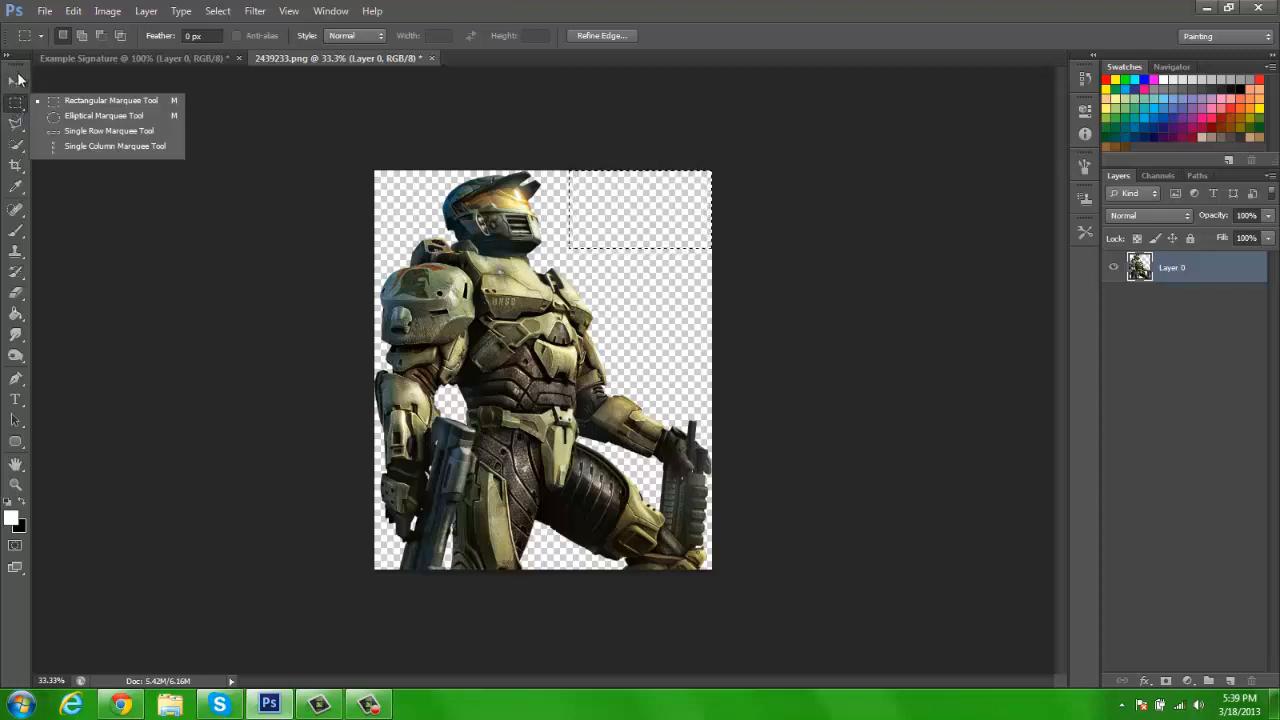
click(16, 81)
key(ctrl+d)
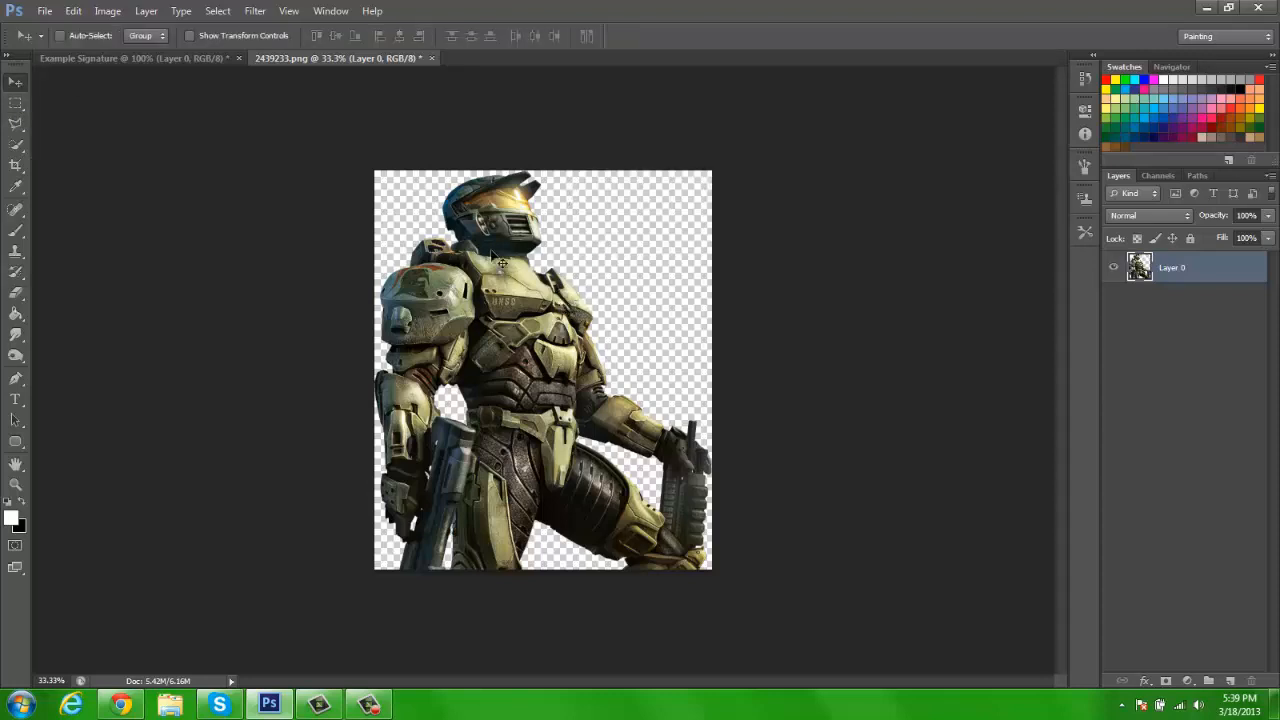
Step: Copy the soldier render into the Example Signature document and reposition it so the helmet area lies over the canvas
mouse_move(470, 276)
mouse_down()
mouse_move(137, 97)
mouse_move(140, 40)
mouse_move(145, 62)
mouse_move(185, 71)
mouse_move(557, 306)
mouse_move(369, 243)
mouse_move(333, 249)
mouse_up()
key(ctrl+t)
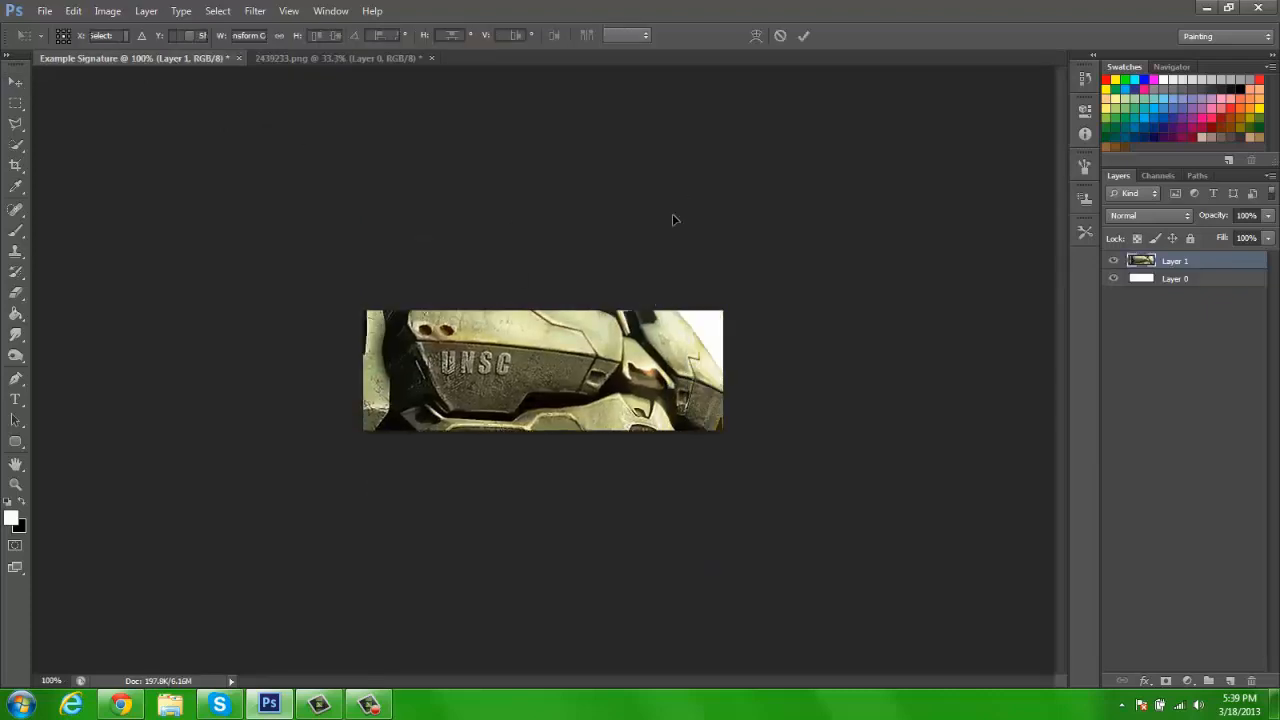
drag(517, 257, 62, 478)
drag(798, 128, 741, 266)
key(Return)
Step: Shrink the render in two transforms, the second to about 32%, and place it in the middle of the canvas
key(ctrl+t)
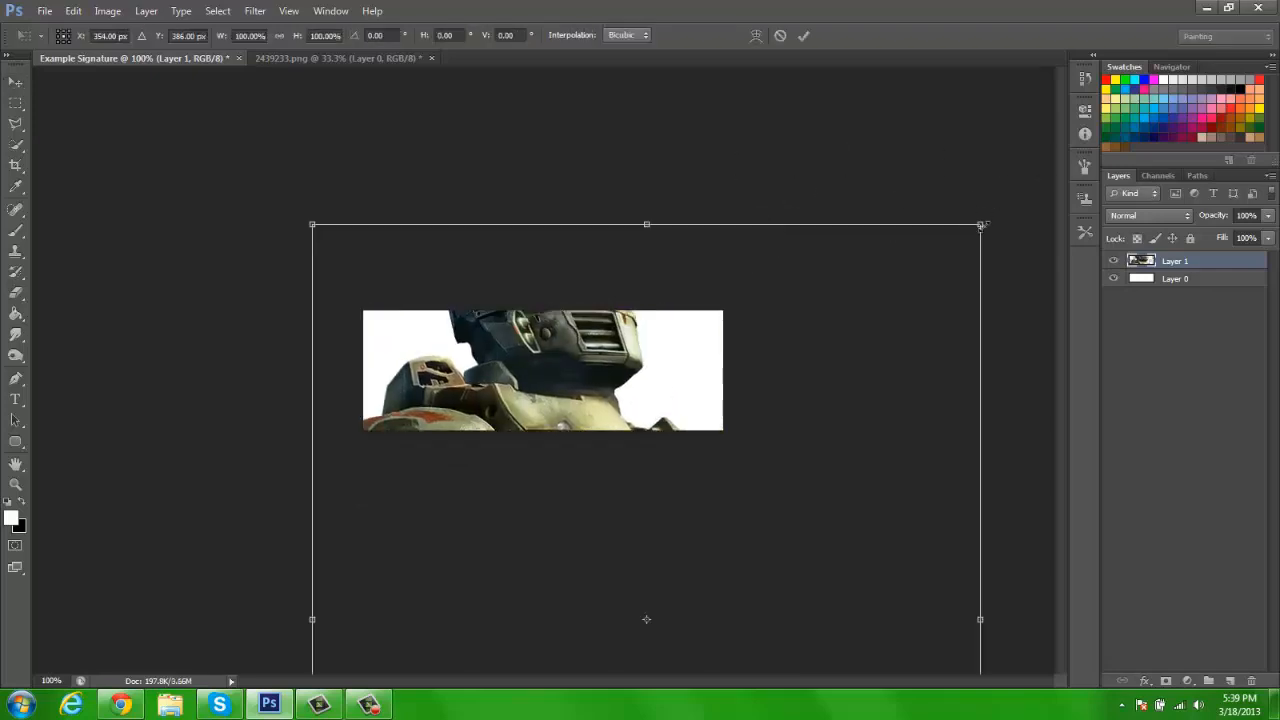
drag(981, 226, 697, 212)
key(Return)
key(ctrl+t)
drag(660, 360, 693, 224)
drag(795, 117, 550, 408)
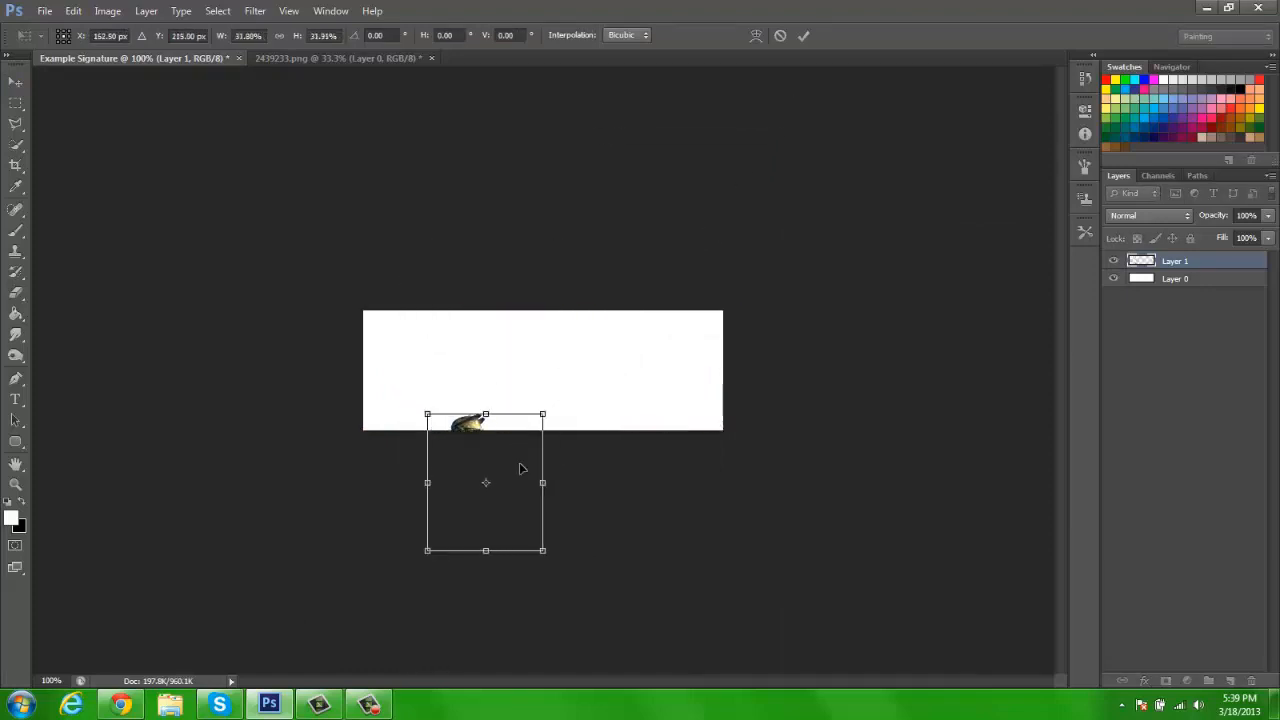
drag(519, 462, 564, 355)
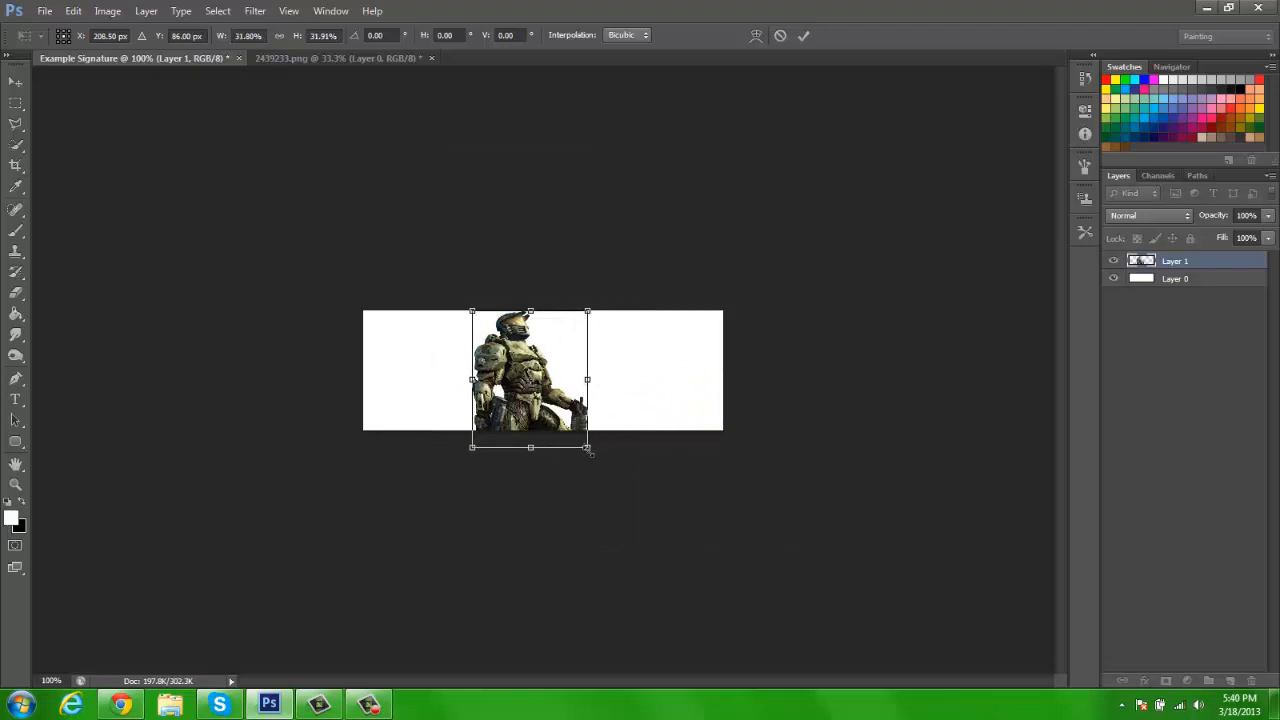
Step: Enlarge the render to about 64% in the active transform, apply it, and center the helmet and shoulders on the canvas
drag(588, 450, 726, 611)
drag(660, 543, 622, 531)
drag(450, 624, 466, 586)
mouse_move(531, 495)
mouse_down()
mouse_move(500, 491)
mouse_move(520, 500)
mouse_up()
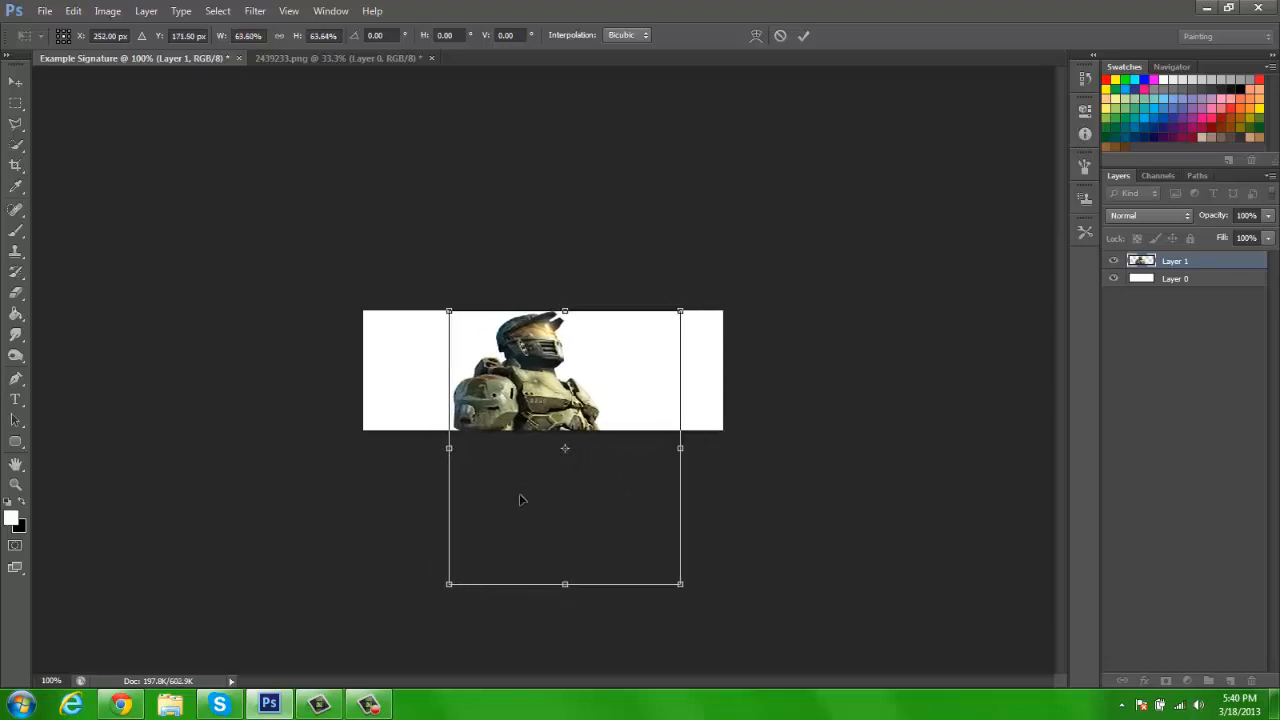
key(Return)
drag(545, 454, 556, 461)
Step: Rename the soldier's layer as Render
click(1172, 277)
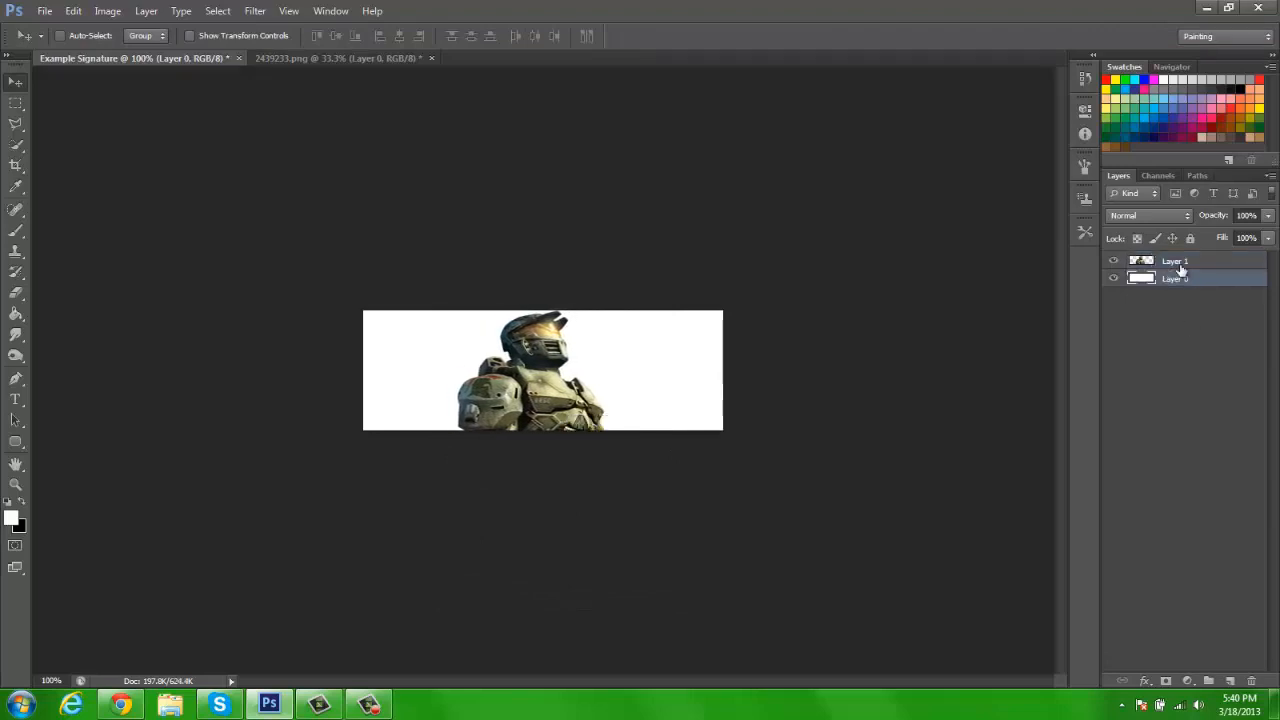
double_click(1181, 263)
text(Render)
key(Return)
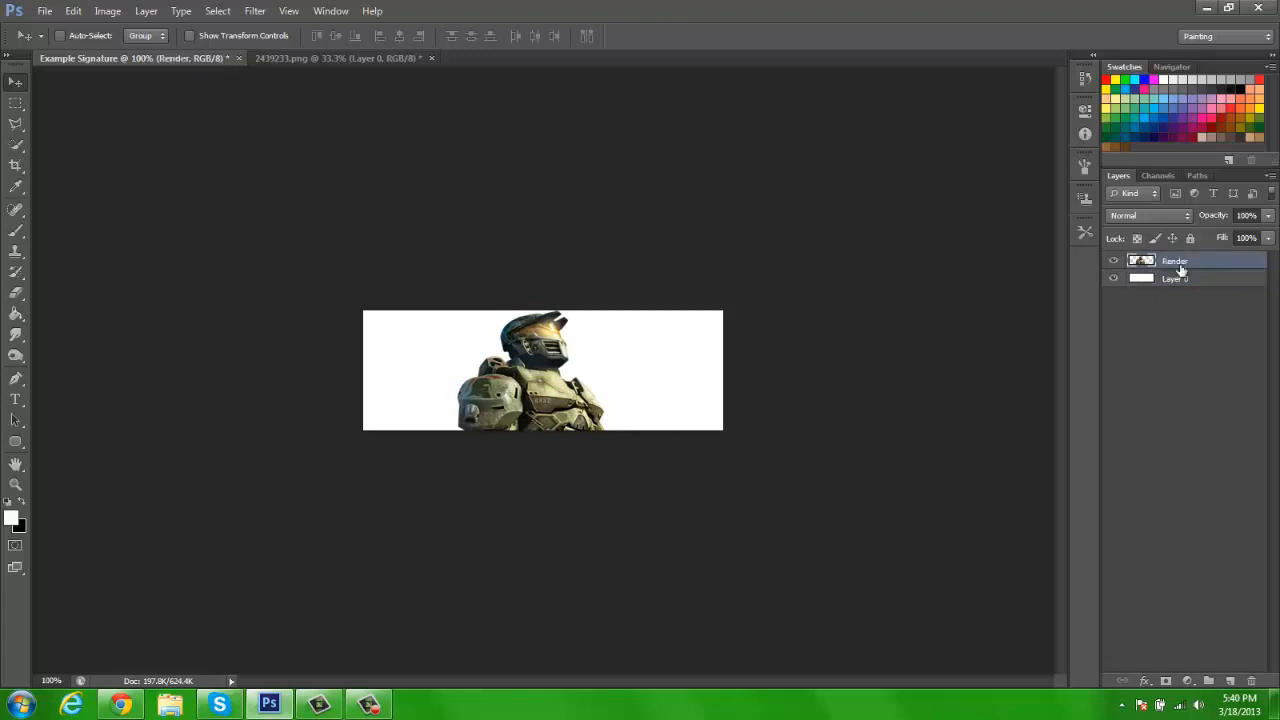
Step: Duplicate the Render layer, place the original beneath Layer 0 and hide it, and keep the copy near the middle of the canvas
key(ctrl+j)
drag(1163, 280, 1170, 304)
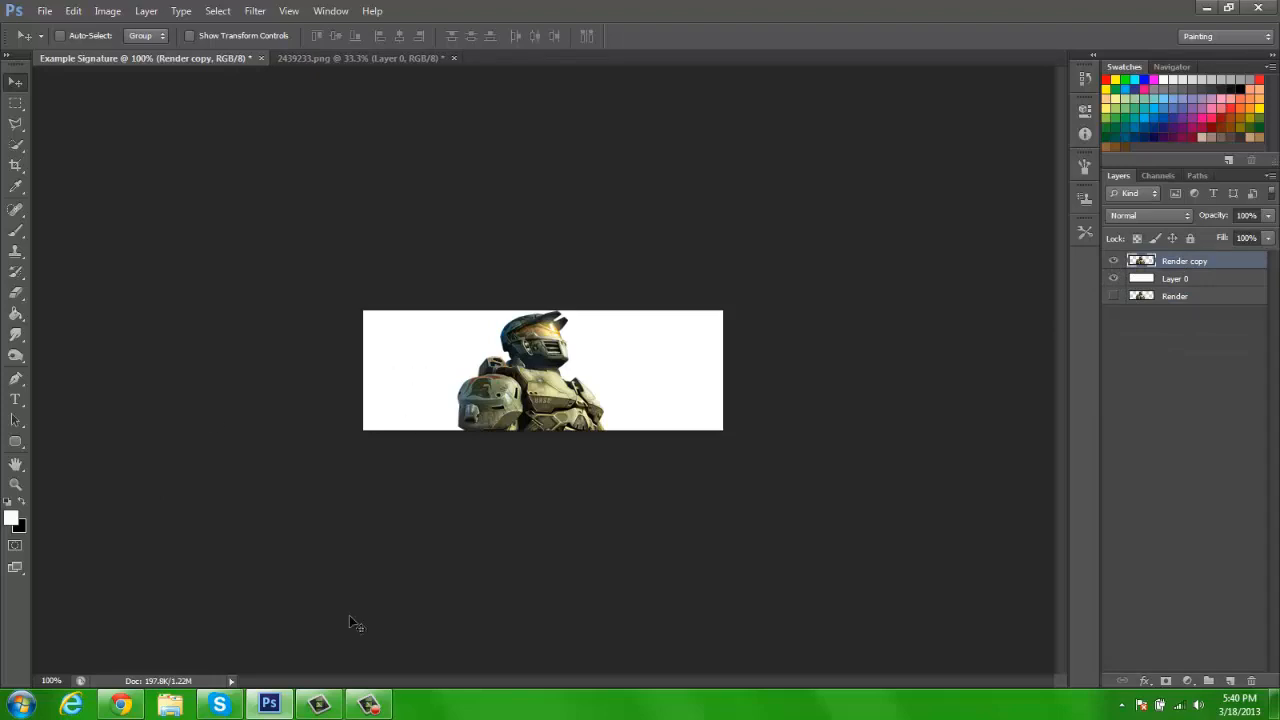
mouse_move(533, 382)
mouse_down()
mouse_move(423, 372)
mouse_move(649, 376)
mouse_move(505, 380)
mouse_move(523, 387)
mouse_move(500, 395)
mouse_move(517, 400)
mouse_up()
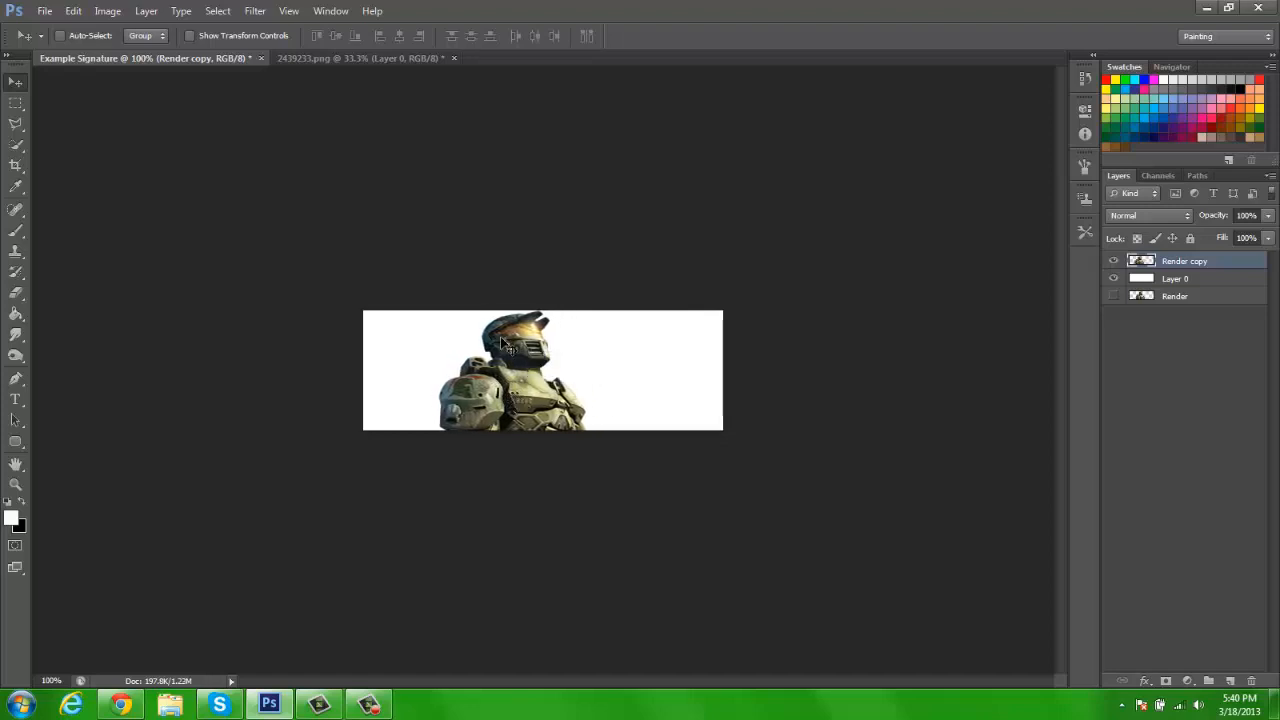
drag(513, 352, 535, 405)
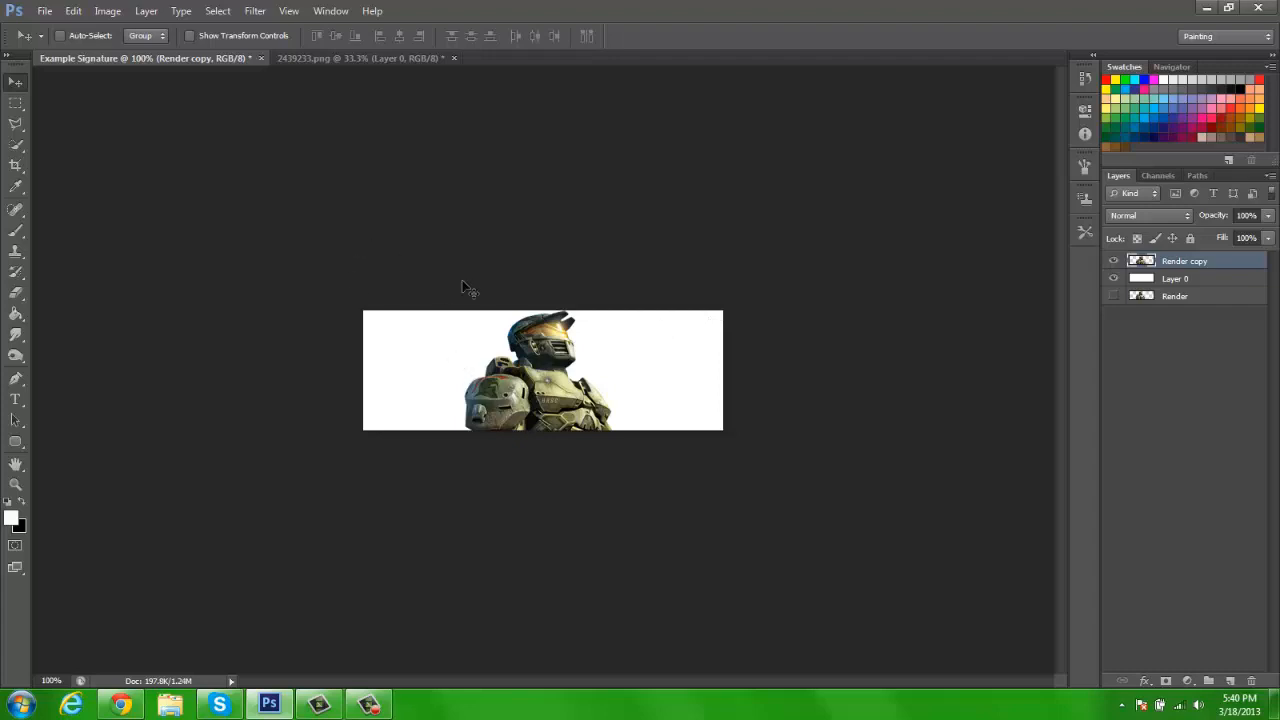
Step: Try smearing the Render copy outward in several directions using the Smudge tool with the soft round 90 px brush
click(17, 337)
mouse_move(556, 352)
mouse_down()
mouse_move(668, 305)
mouse_move(691, 280)
mouse_up()
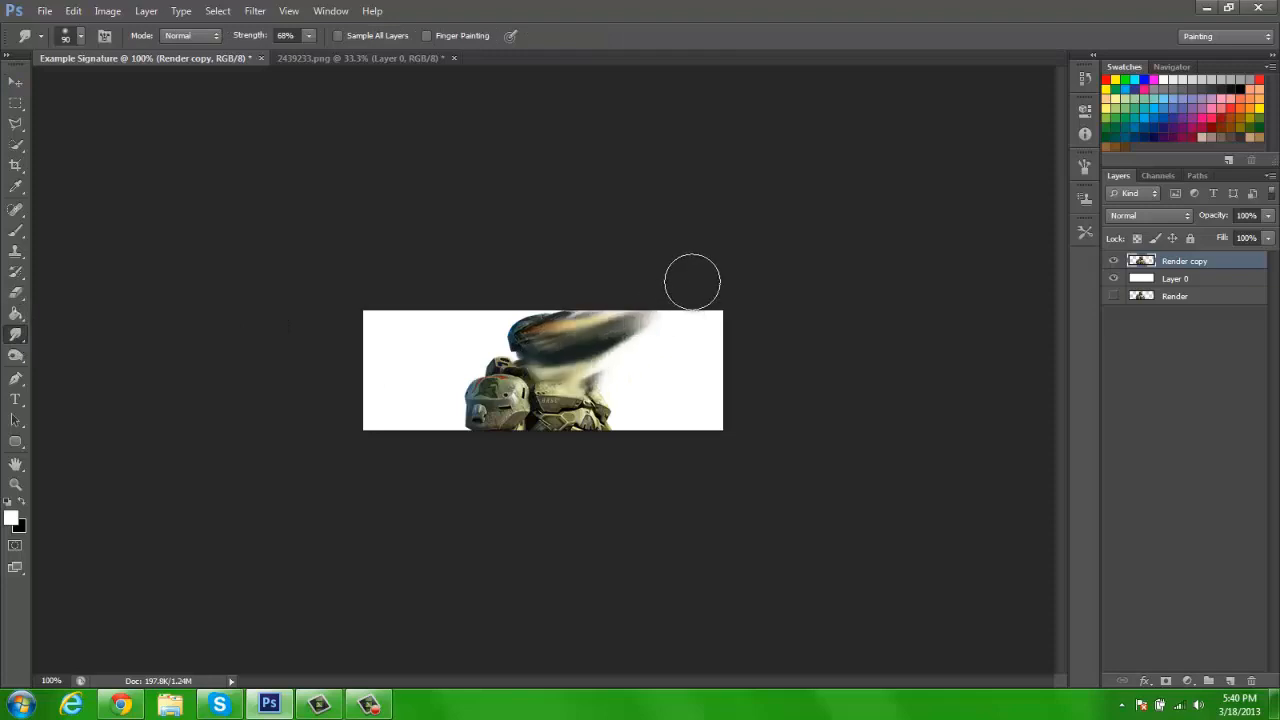
mouse_move(551, 342)
mouse_down()
mouse_move(357, 419)
mouse_move(294, 429)
mouse_up()
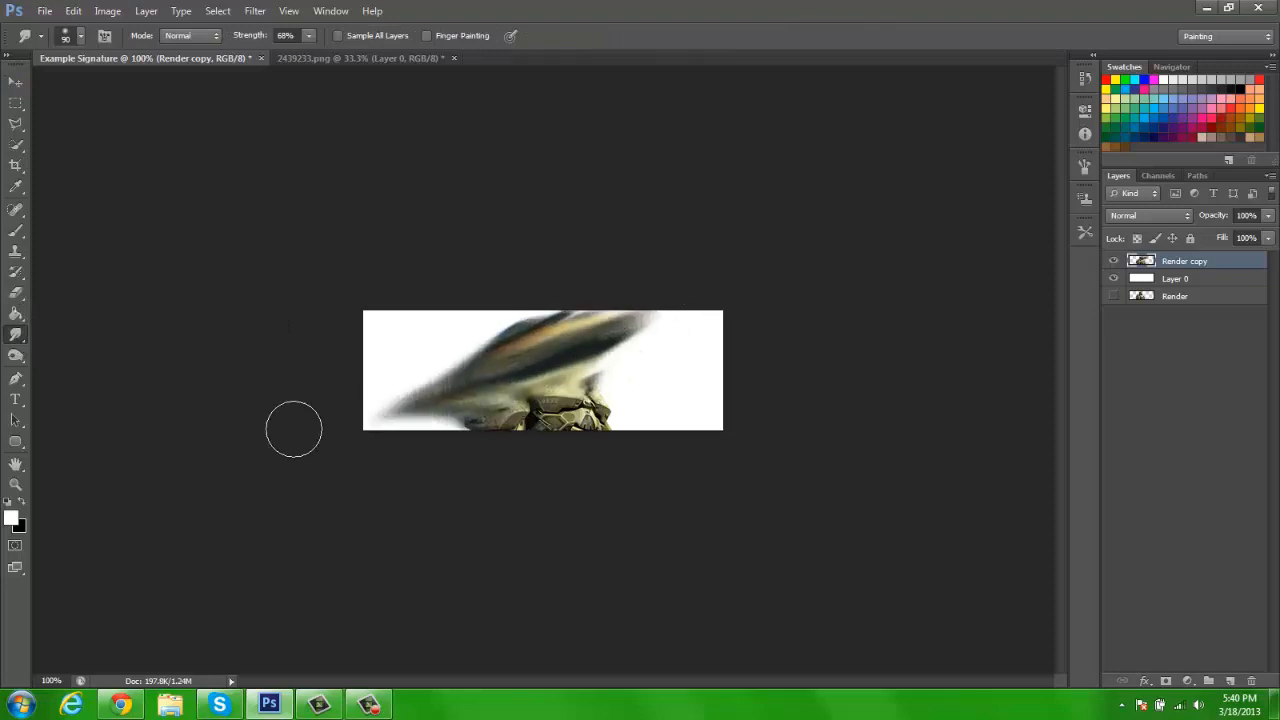
drag(545, 394, 266, 200)
drag(575, 462, 301, 228)
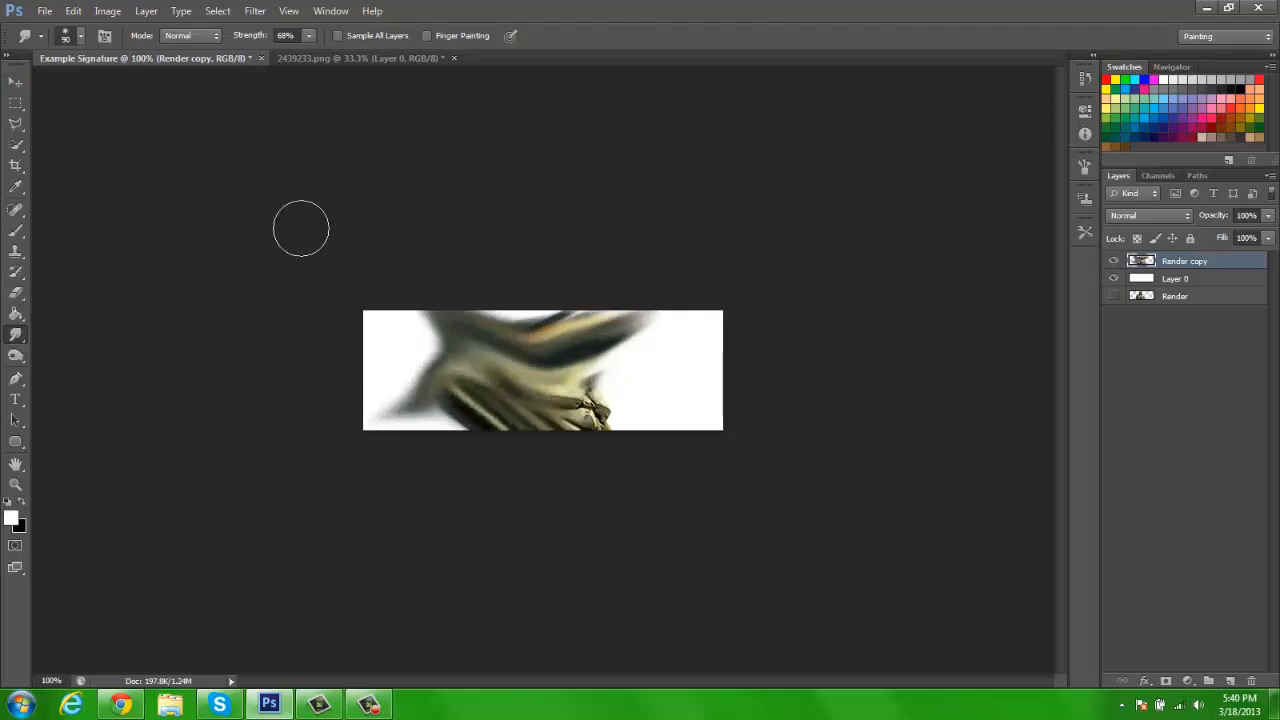
drag(550, 385, 734, 256)
drag(563, 425, 828, 244)
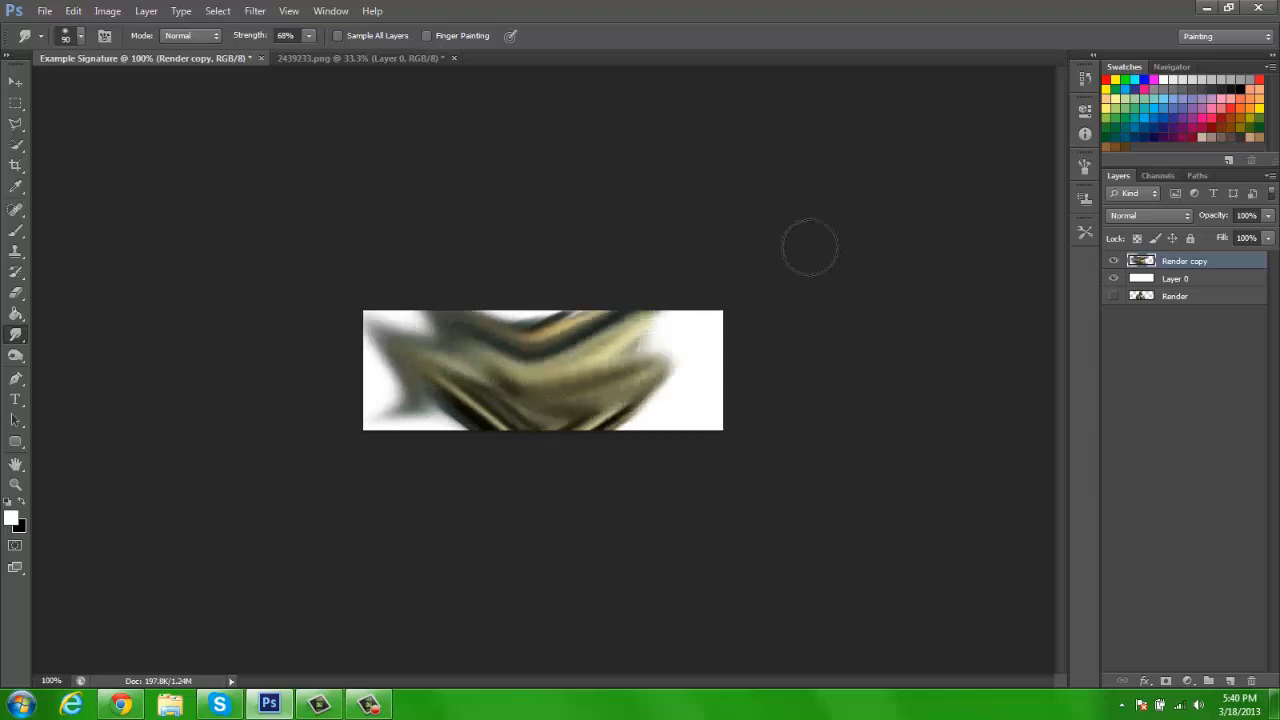
Step: Undo all the smudge strokes on the Render copy
key(ctrl+alt+z)
key(ctrl+alt+z)
key(ctrl+alt+z)
key(ctrl+alt+z)
key(ctrl+alt+z)
key(ctrl+alt+z)
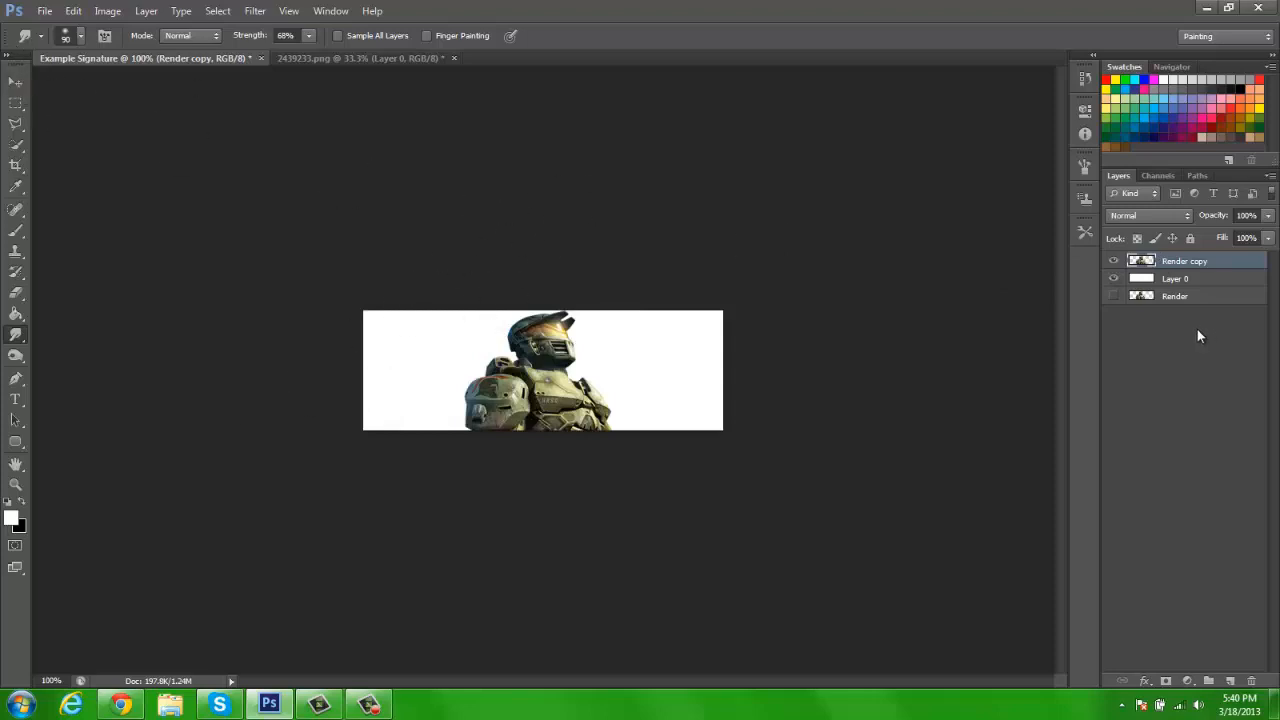
Step: Duplicate the Render copy layer six times and hide all six new duplicates
key(ctrl+j)
key(ctrl+j)
key(ctrl+j)
key(ctrl+j)
key(ctrl+j)
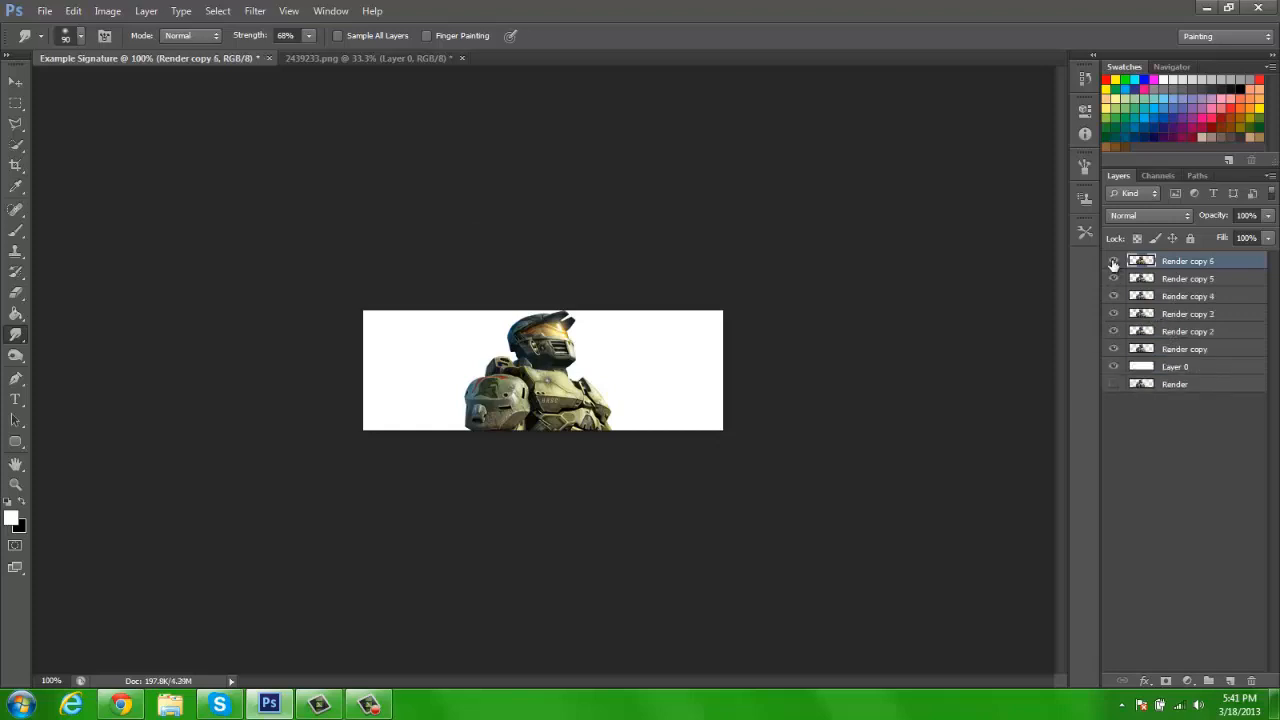
key(ctrl+j)
drag(1113, 261, 1113, 349)
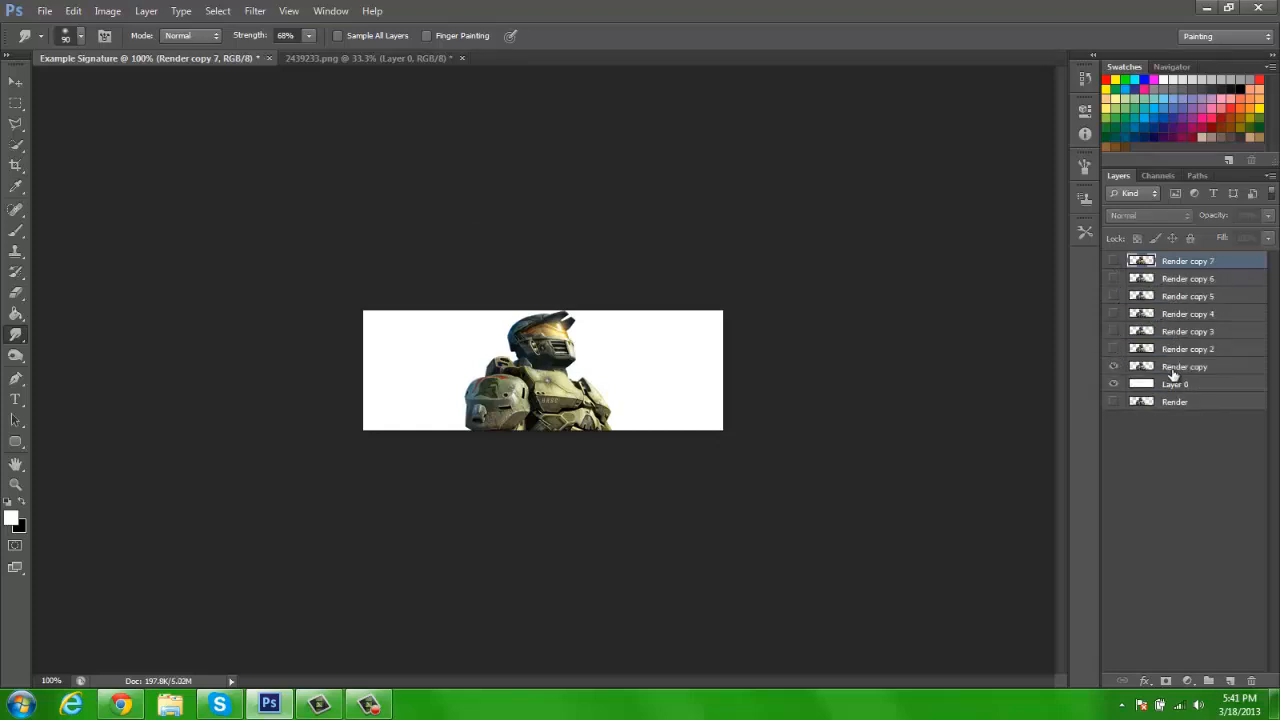
Step: Make Render copy the active layer and set the Smudge tool's strength to 70%
click(1184, 367)
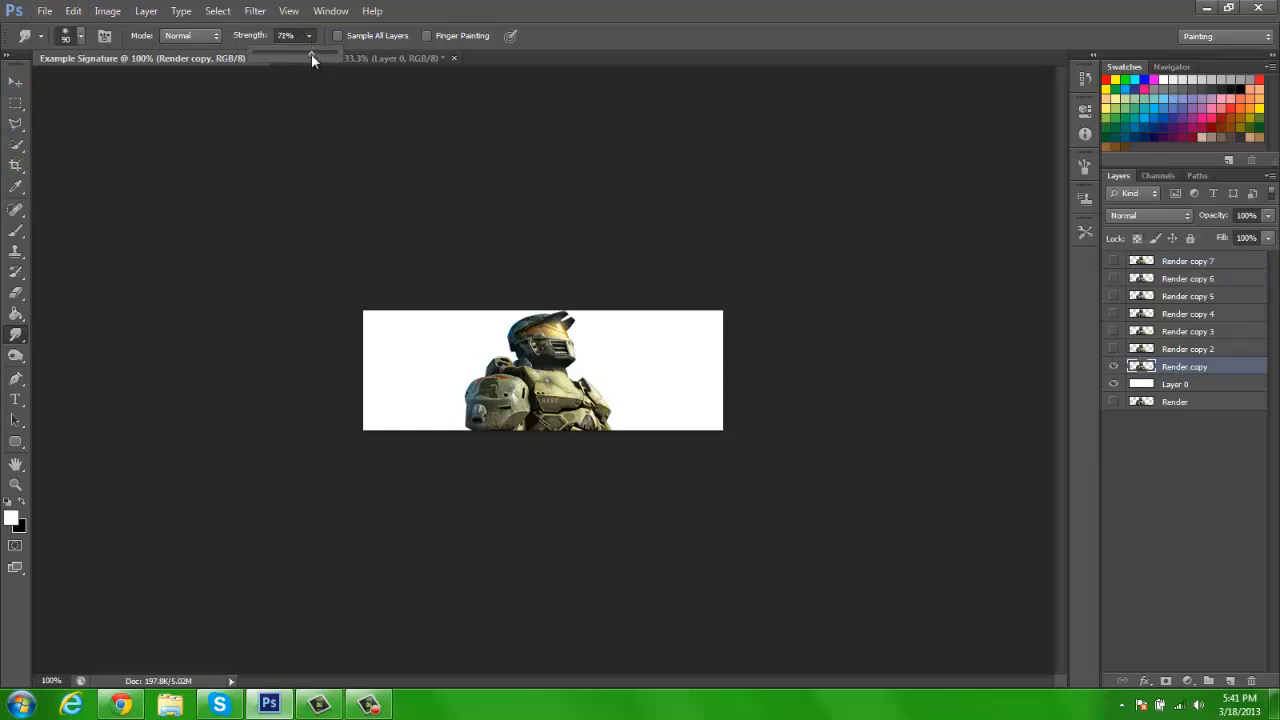
drag(311, 57, 310, 57)
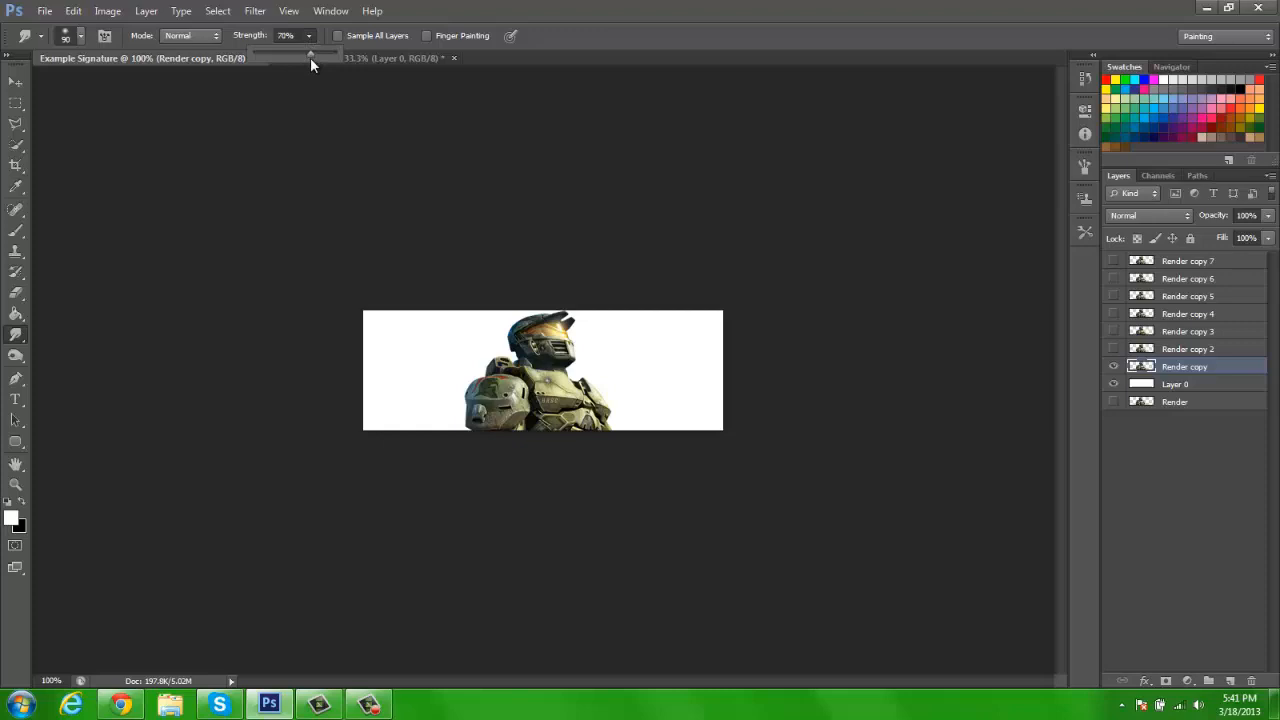
click(8, 87)
click(10, 342)
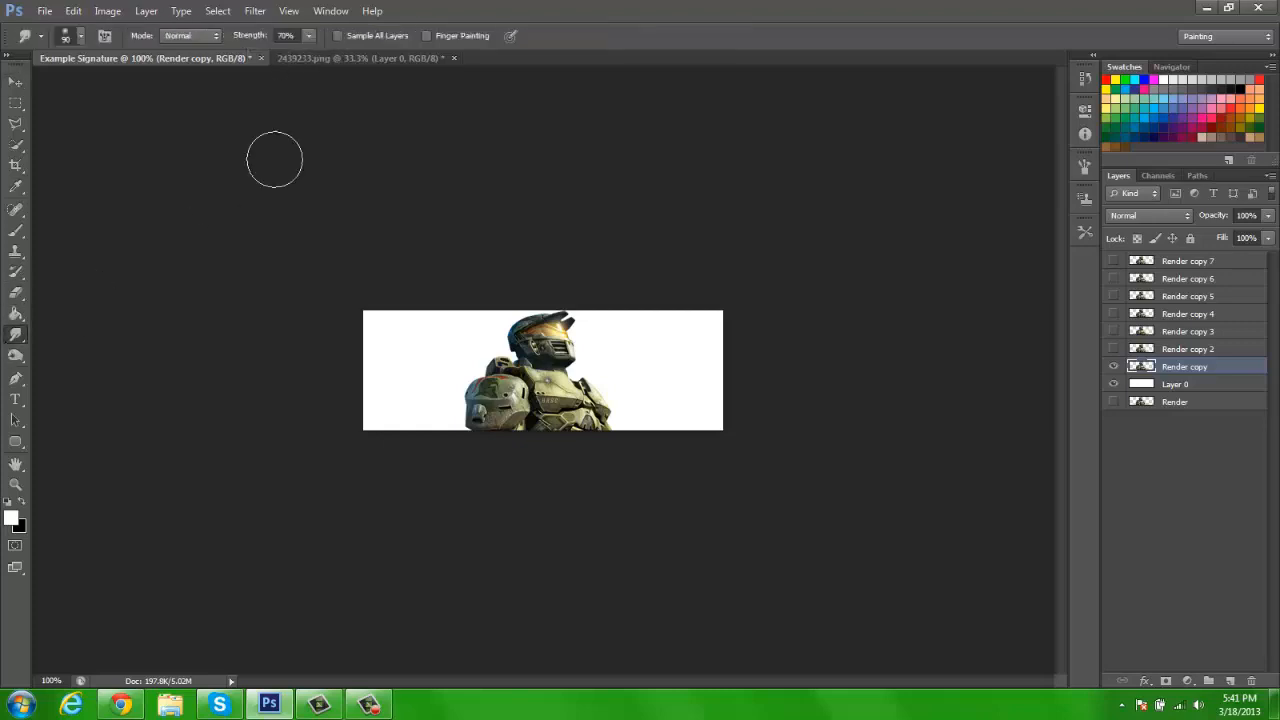
Step: Display the brush settings and load the Smudge Brushes set into the brush presets
click(1088, 170)
click(1088, 169)
click(1088, 169)
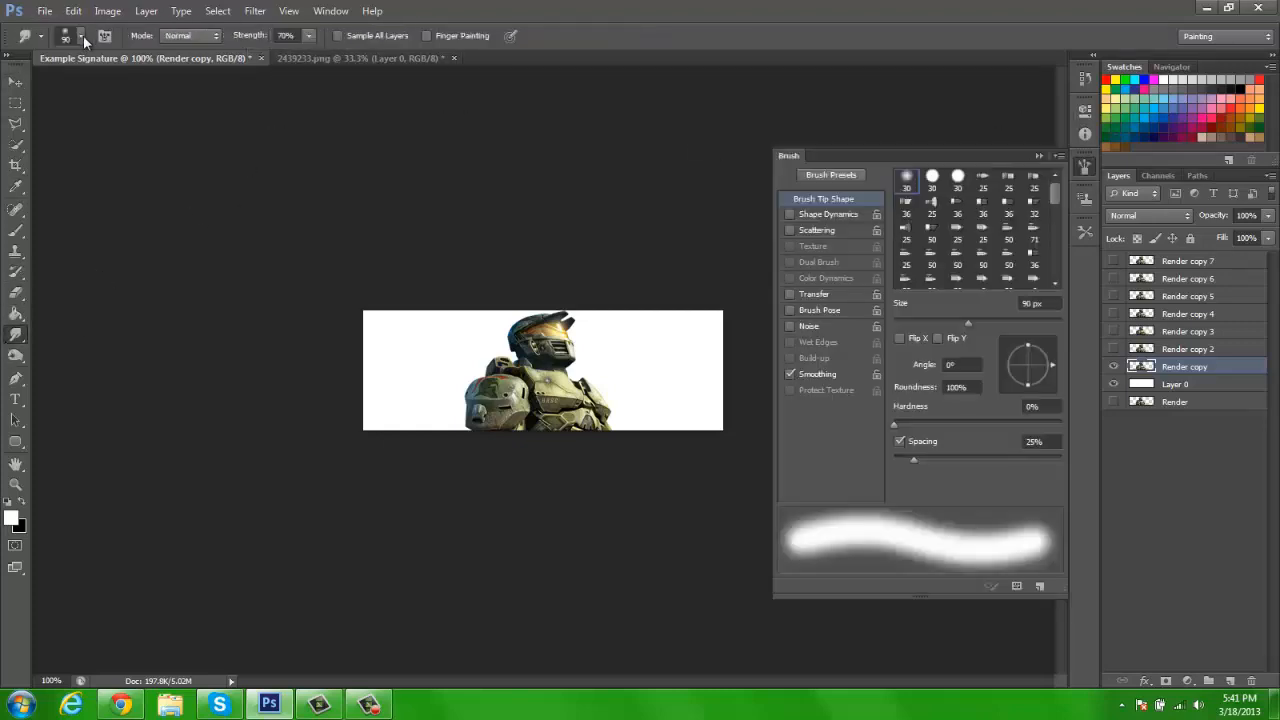
click(81, 36)
click(205, 63)
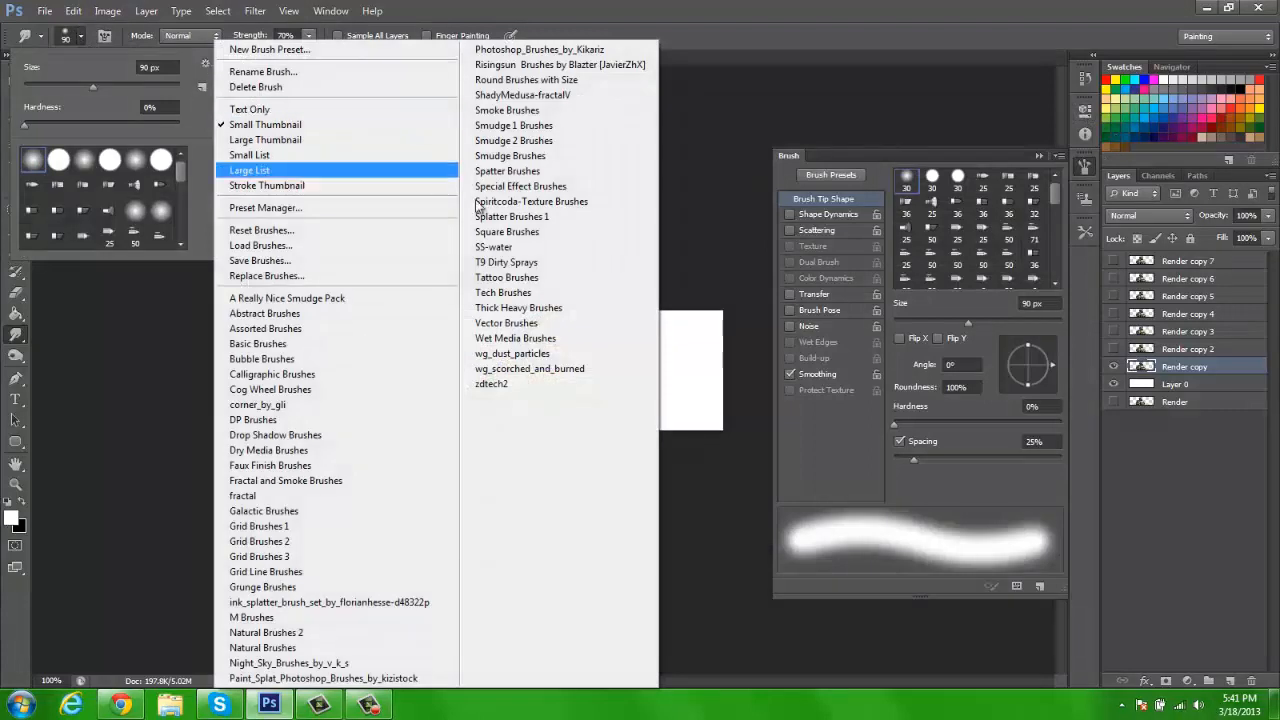
click(550, 155)
scroll(101, 210, down, 2)
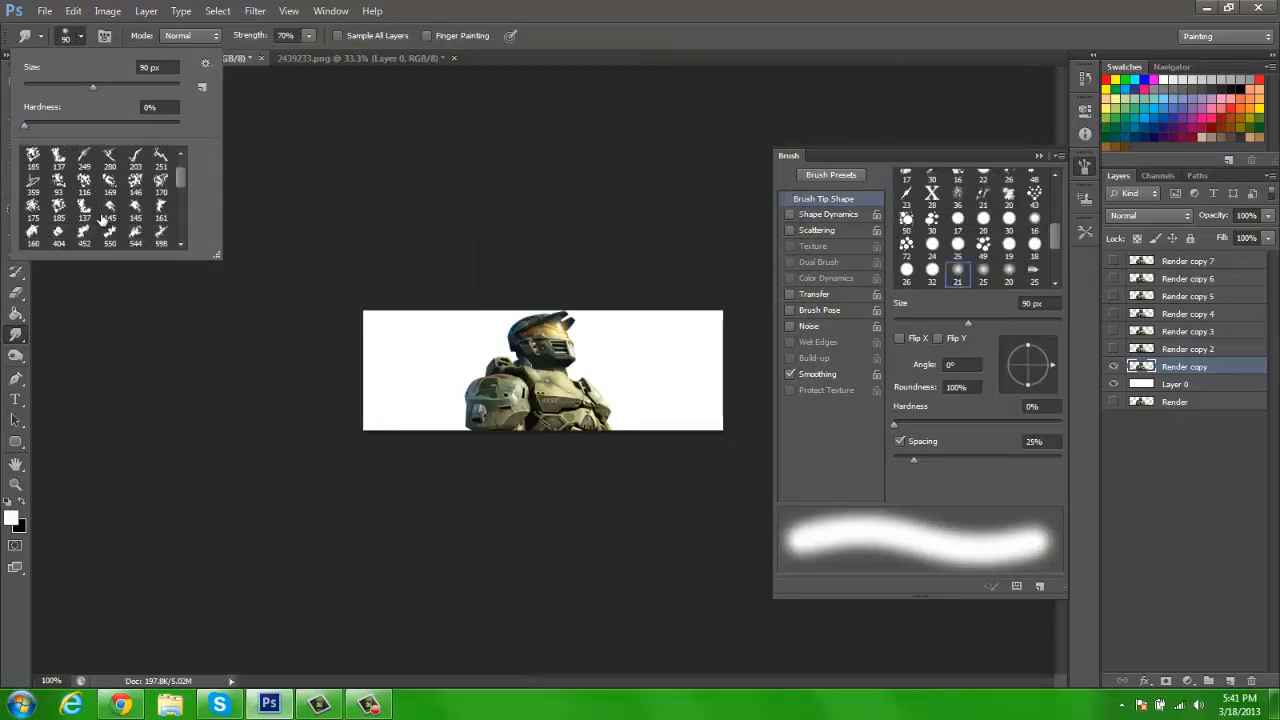
Step: Choose the 544 px splatter tip for the Smudge tool and reduce its size to 141 px
click(33, 218)
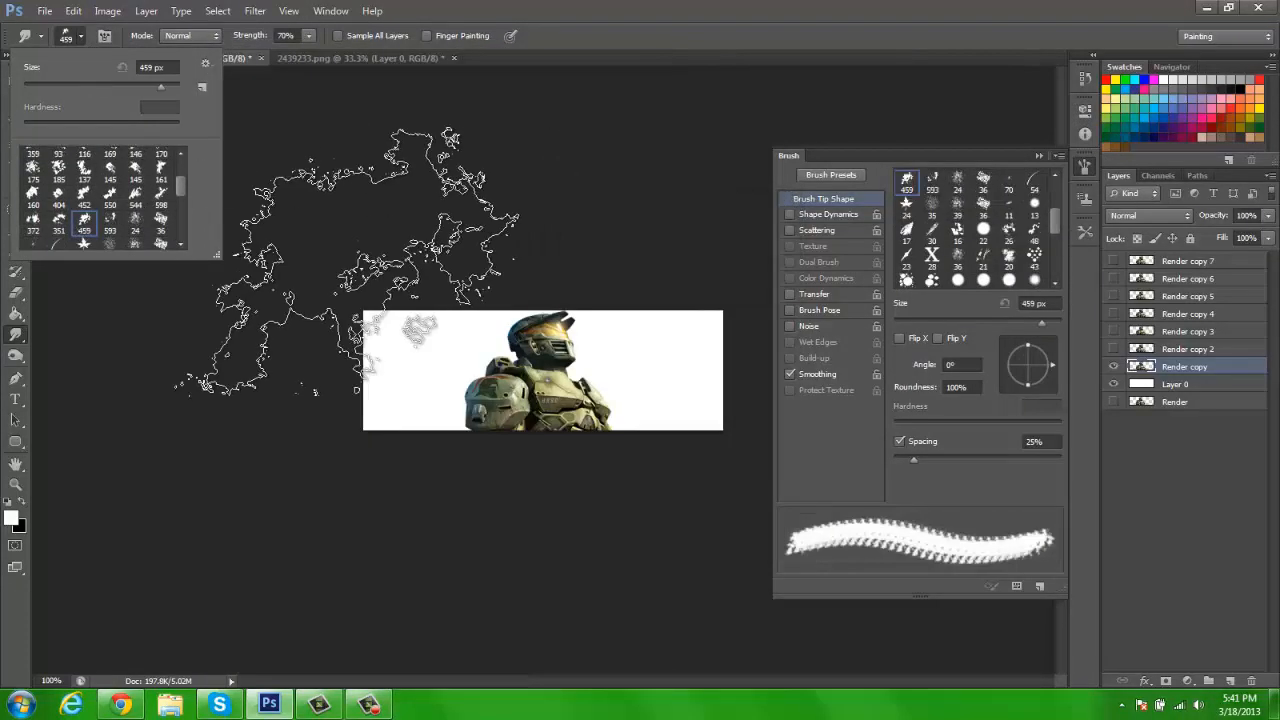
click(138, 198)
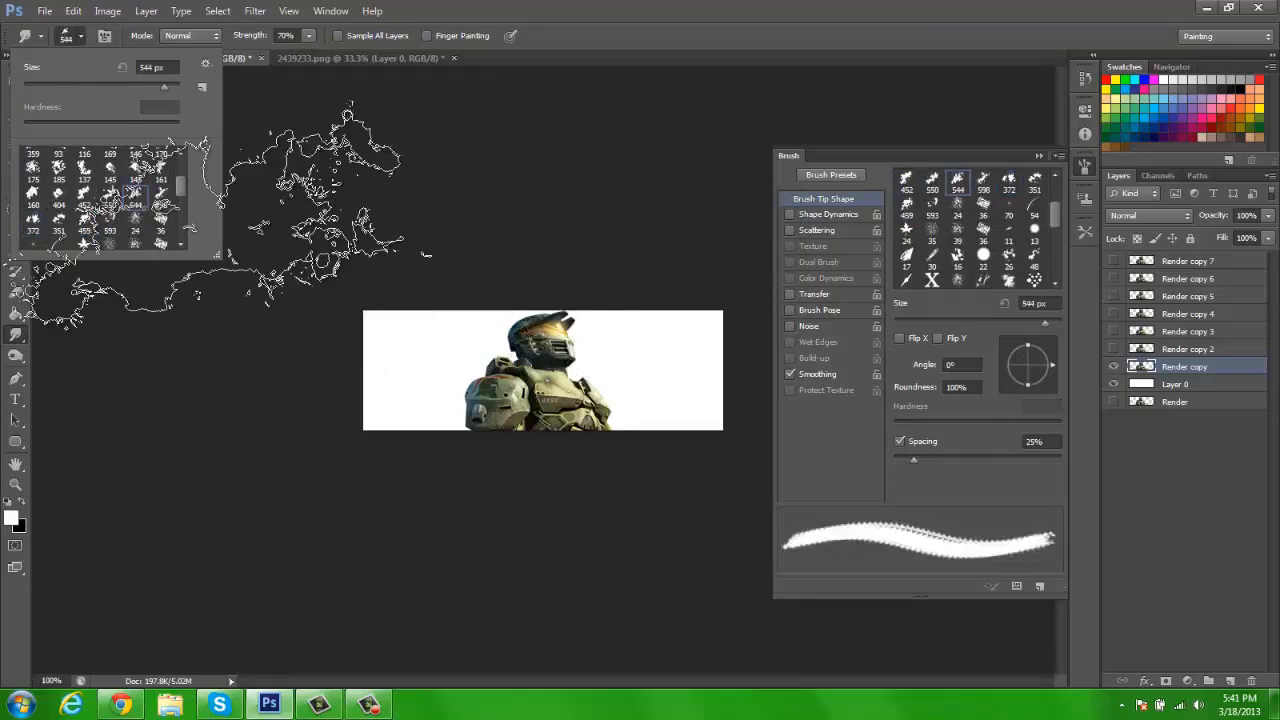
click(118, 86)
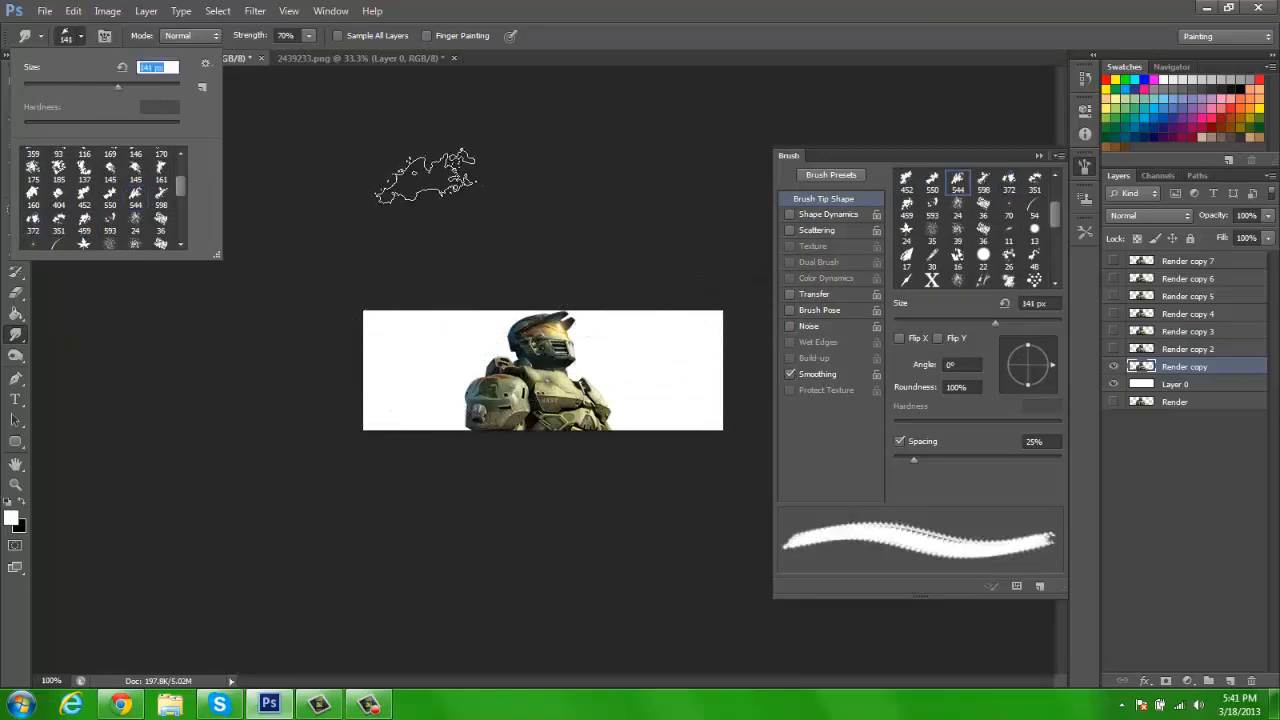
click(428, 177)
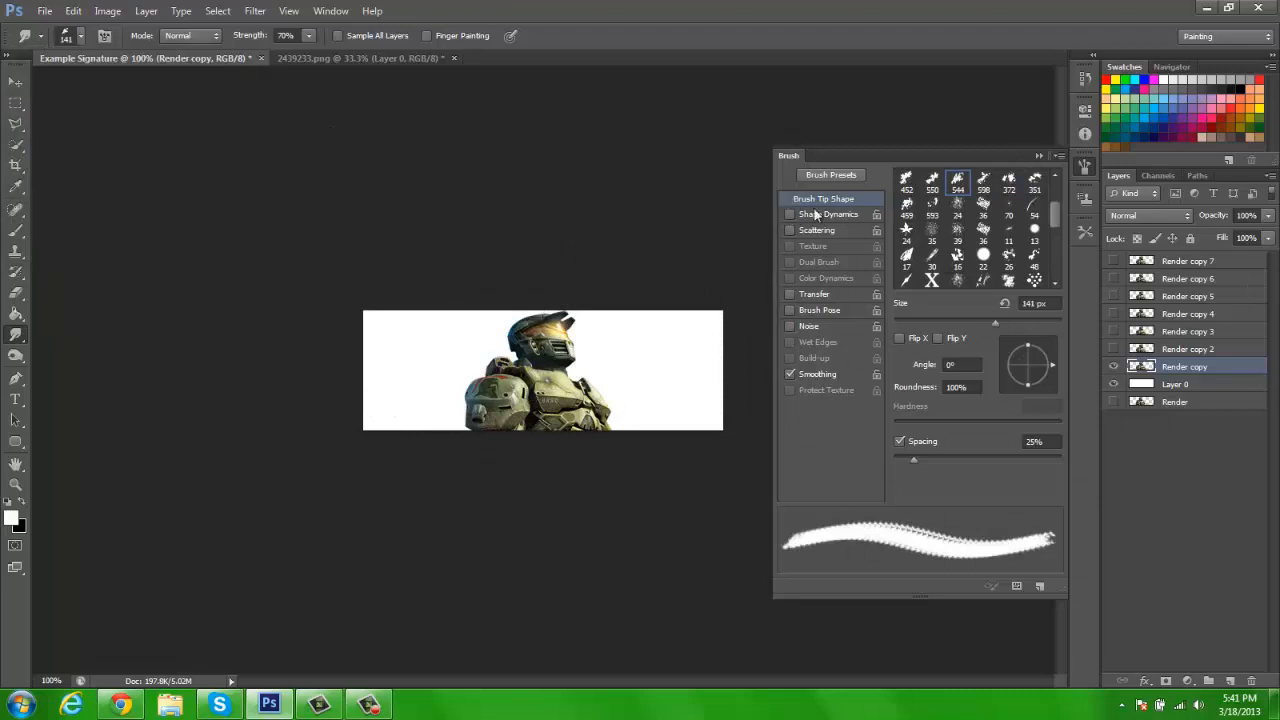
Step: Enlarge the splatter brush to about 200 px and rotate its tip clockwise to a steep angle, keeping Render copy active
click(1039, 156)
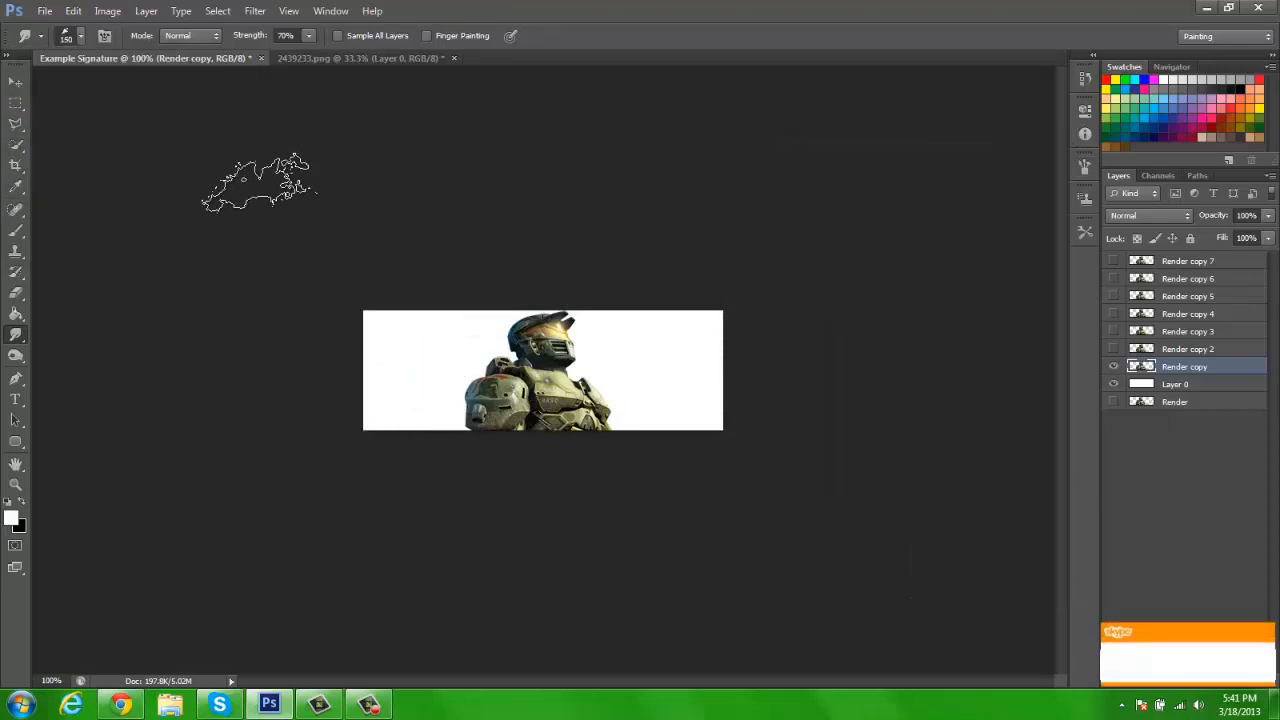
key(bracketright)
key(bracketright)
mouse_move(705, 424)
mouse_down()
mouse_move(545, 435)
mouse_move(565, 435)
mouse_up()
click(1185, 261)
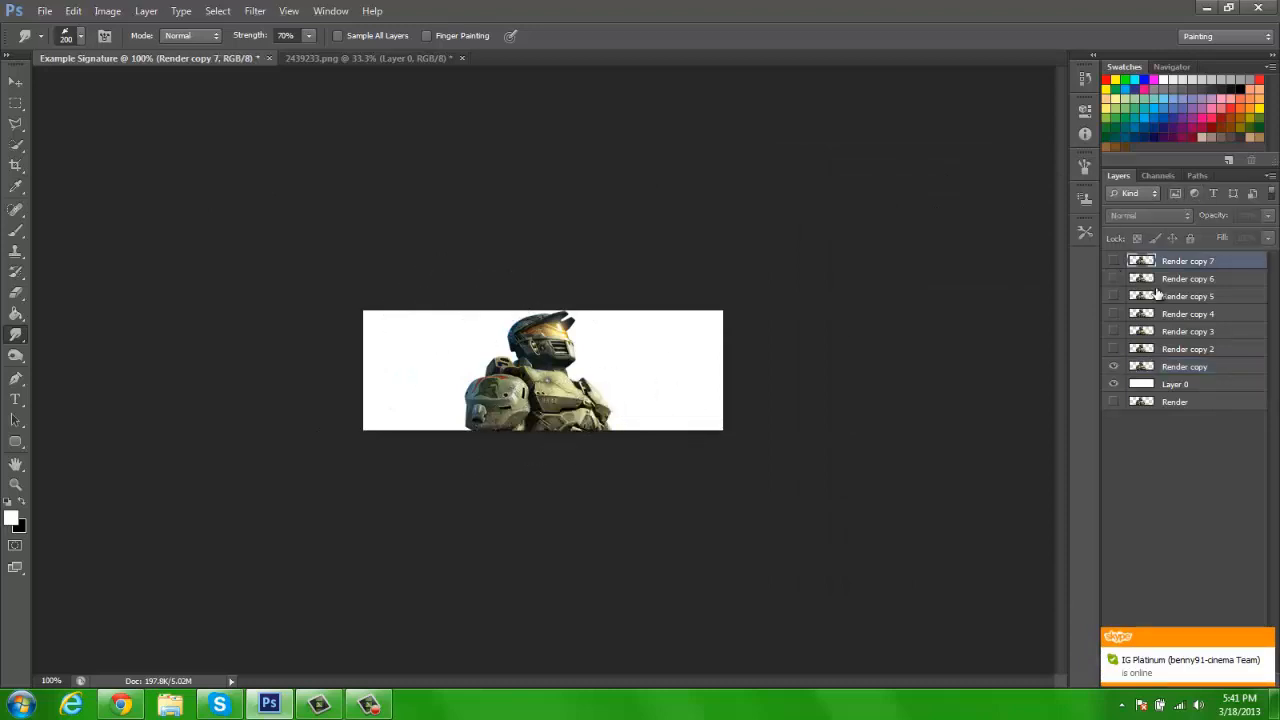
click(1166, 367)
click(1084, 168)
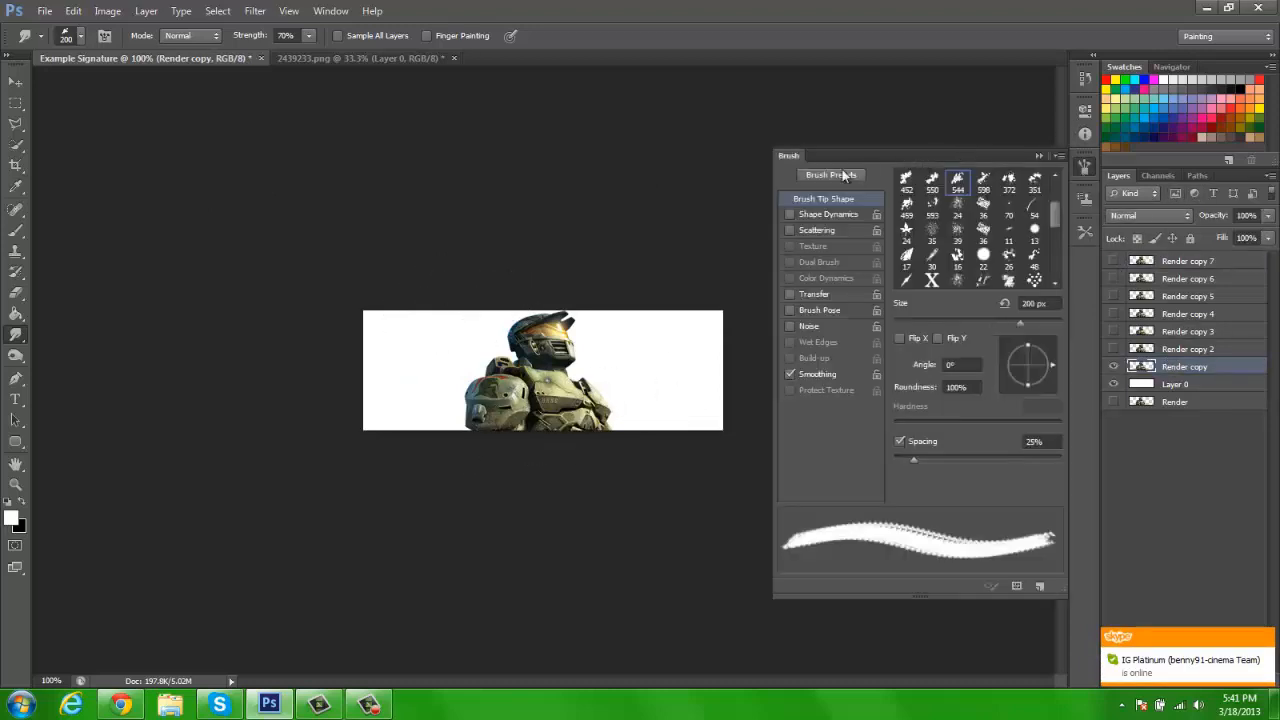
drag(1037, 379, 1035, 375)
click(1040, 156)
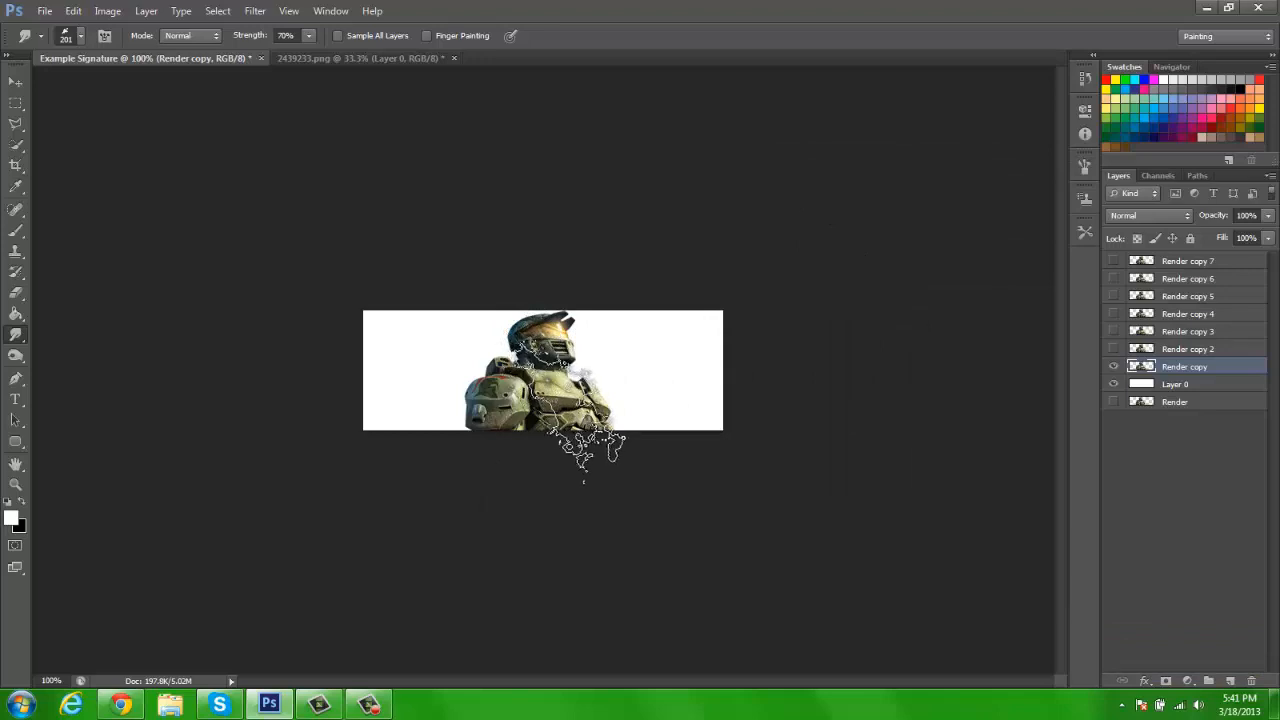
Step: Smudge the Render copy from the soldier's helmet and chest outward to fill the right half of the banner with streaks
mouse_move(600, 450)
mouse_down()
mouse_move(690, 347)
mouse_move(762, 320)
mouse_up()
drag(554, 366, 755, 288)
mouse_move(570, 446)
mouse_down()
mouse_move(660, 436)
mouse_move(863, 306)
mouse_up()
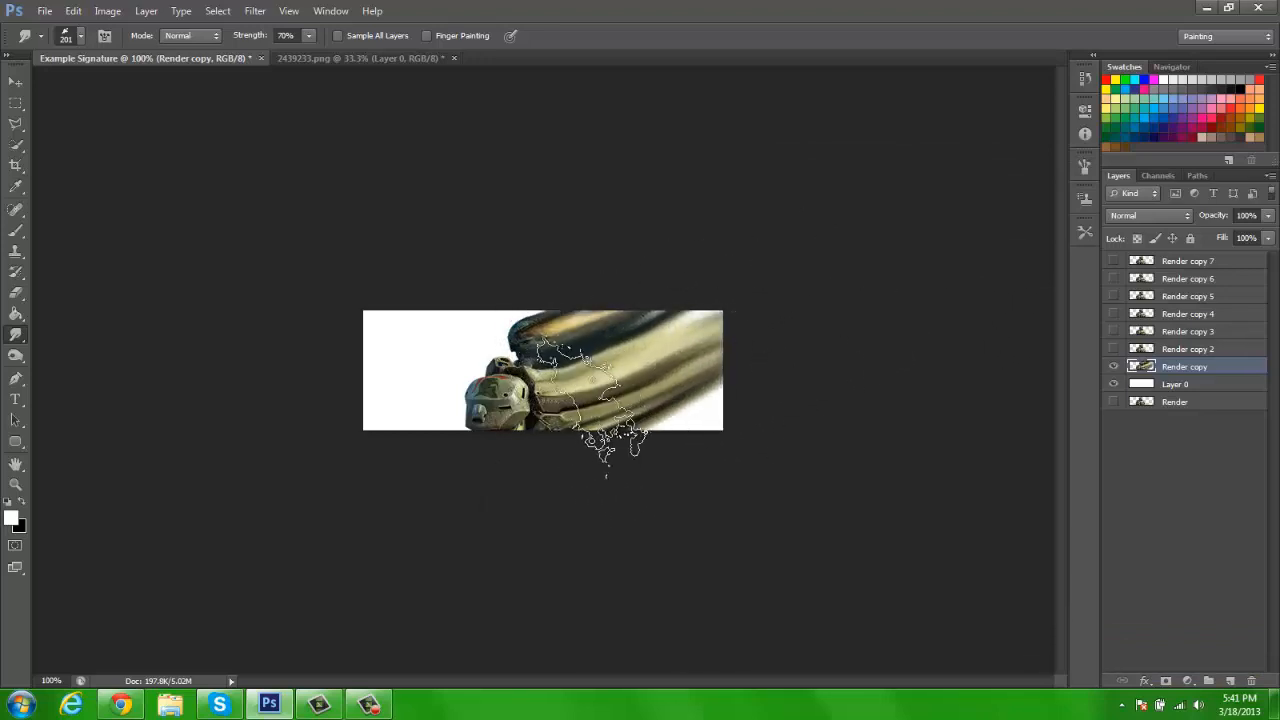
mouse_move(592, 405)
mouse_down()
mouse_move(636, 390)
mouse_move(790, 485)
mouse_up()
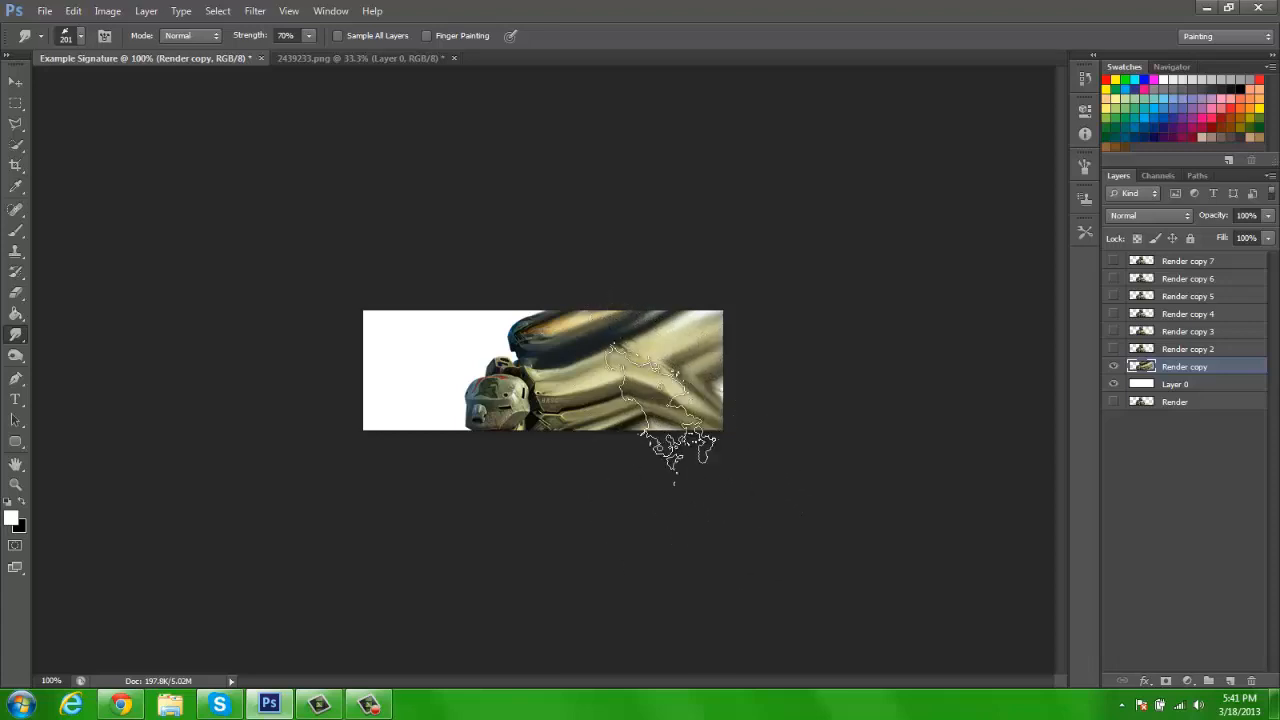
drag(617, 488, 869, 326)
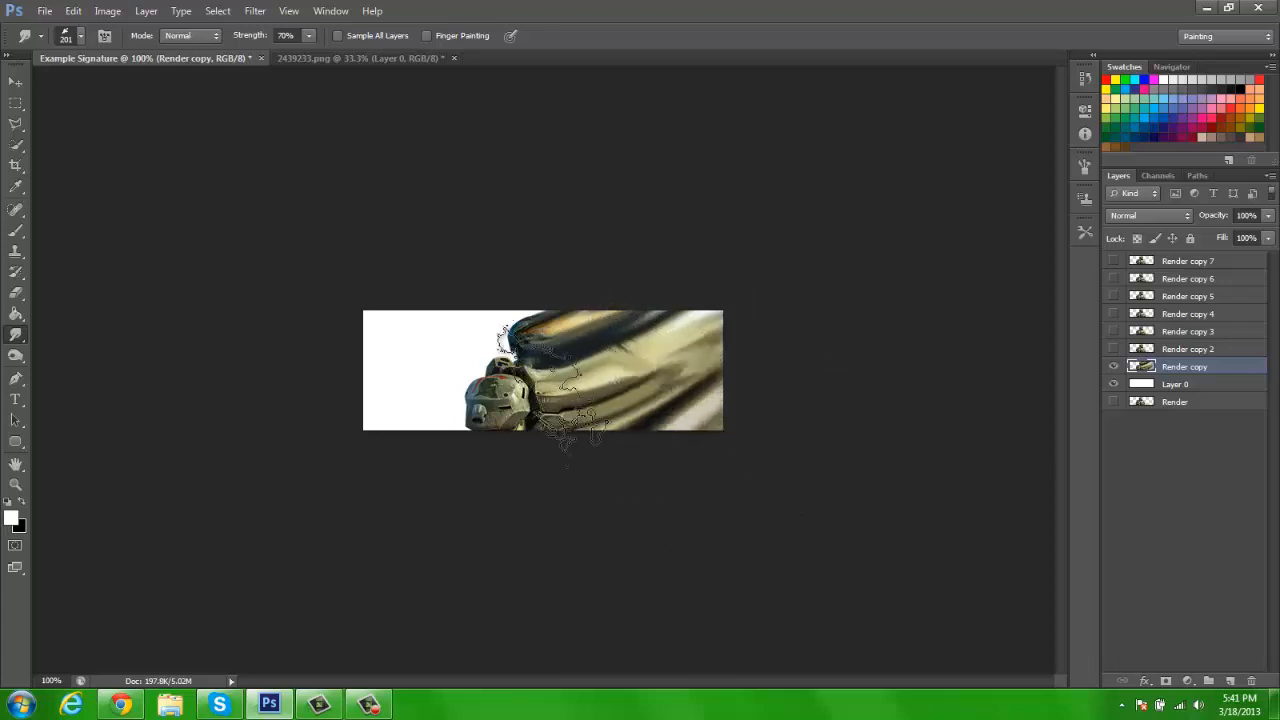
drag(585, 425, 797, 255)
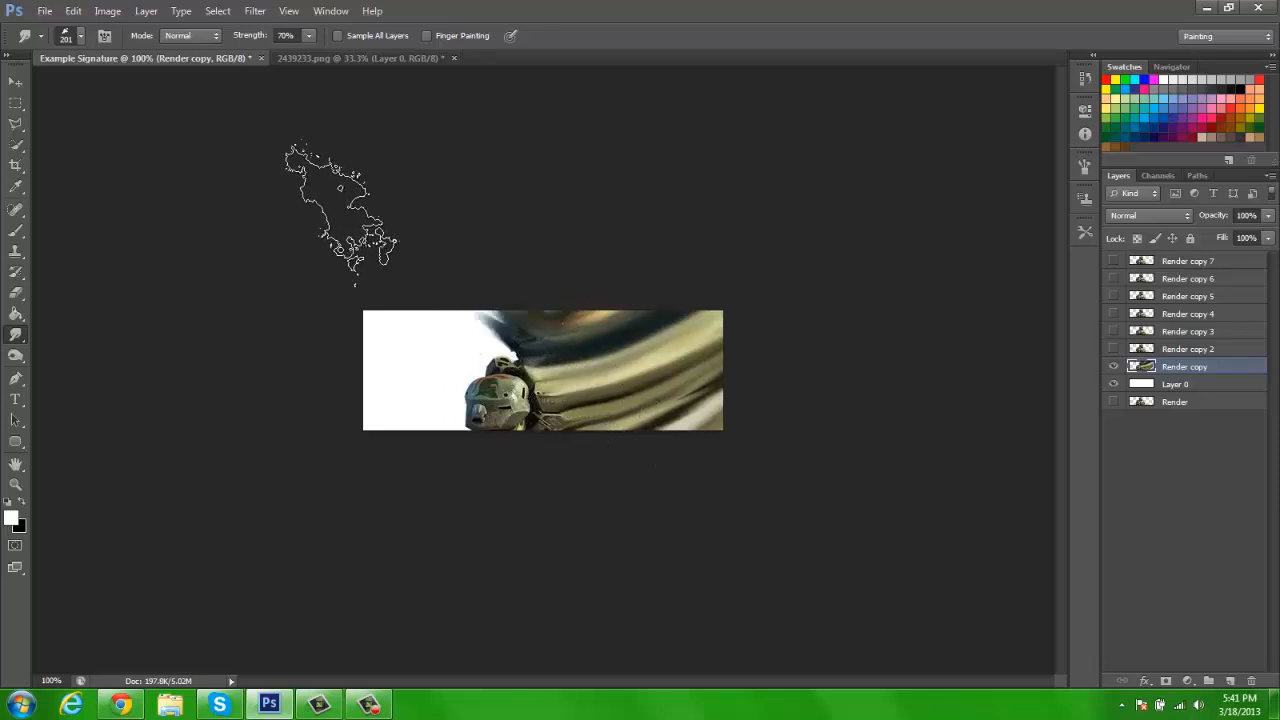
Step: Rotate the splatter brush tip further clockwise, slightly past vertical
click(1085, 166)
drag(1034, 387, 1020, 387)
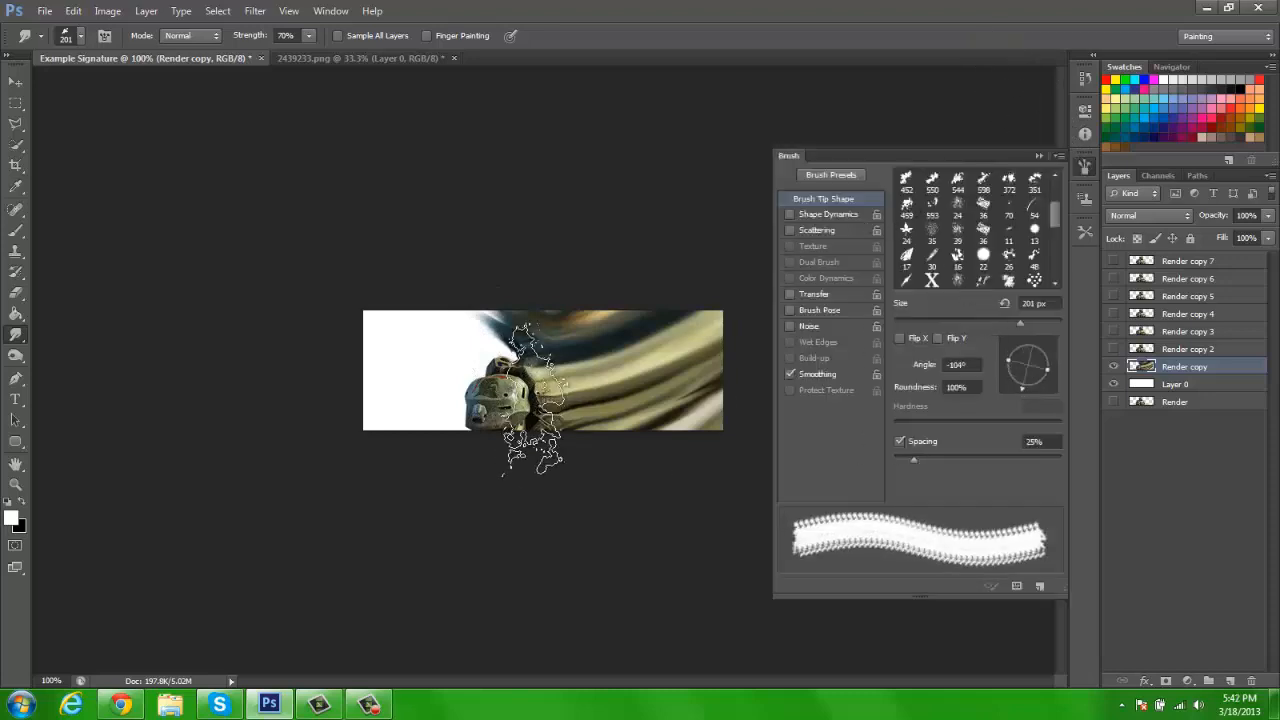
click(1017, 386)
click(1039, 155)
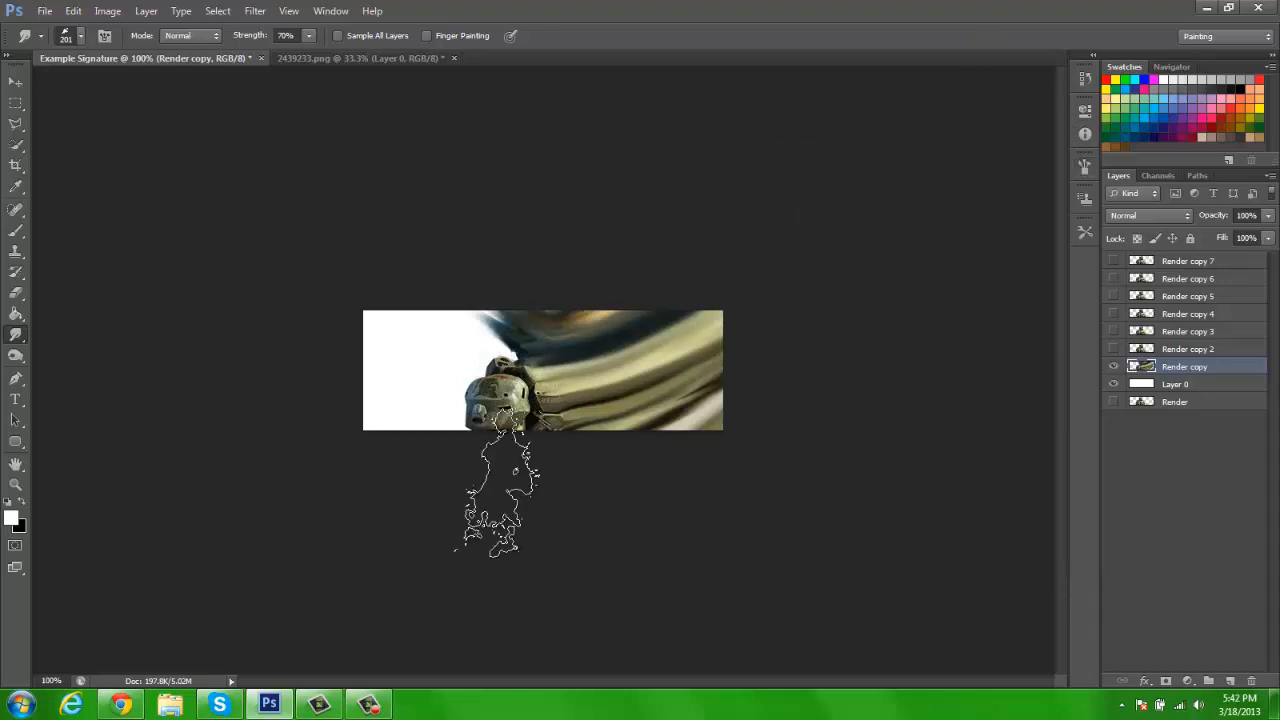
Step: Smudge the soldier's shoulder and lower torso outward to fill the left half of the banner with upward-sweeping streaks
drag(517, 405, 75, 186)
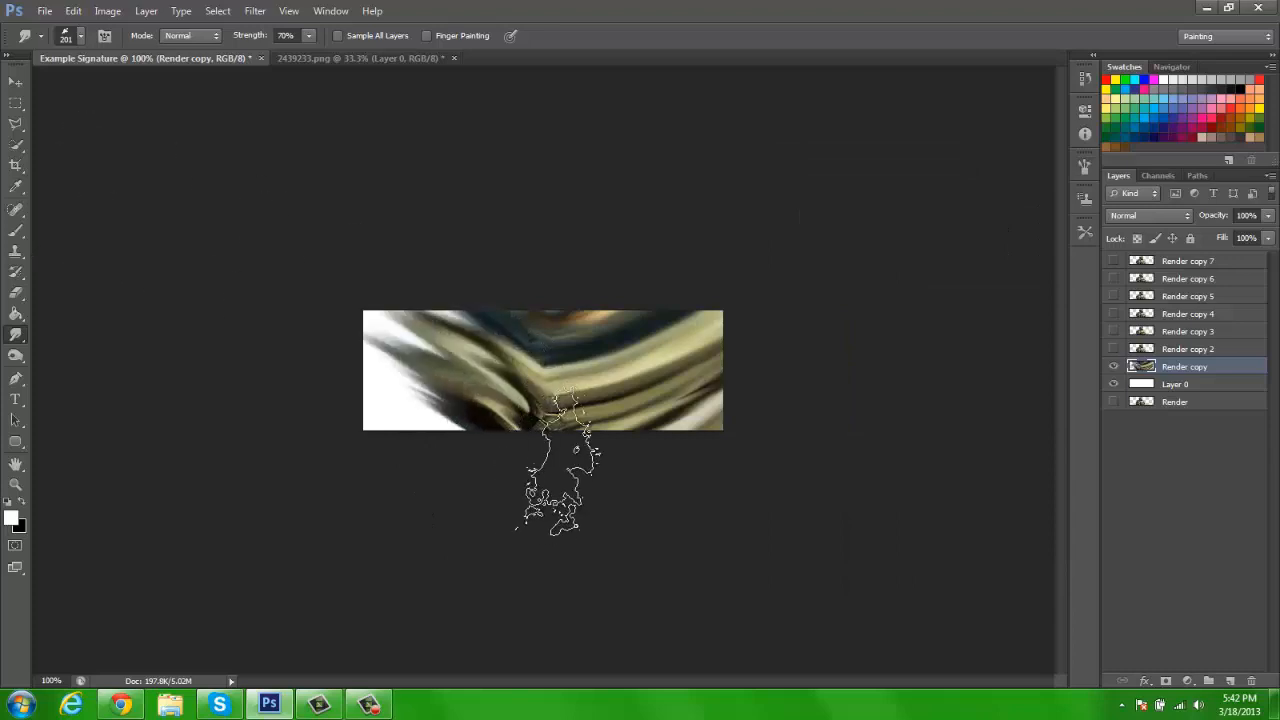
drag(557, 463, 42, 211)
drag(476, 452, 147, 522)
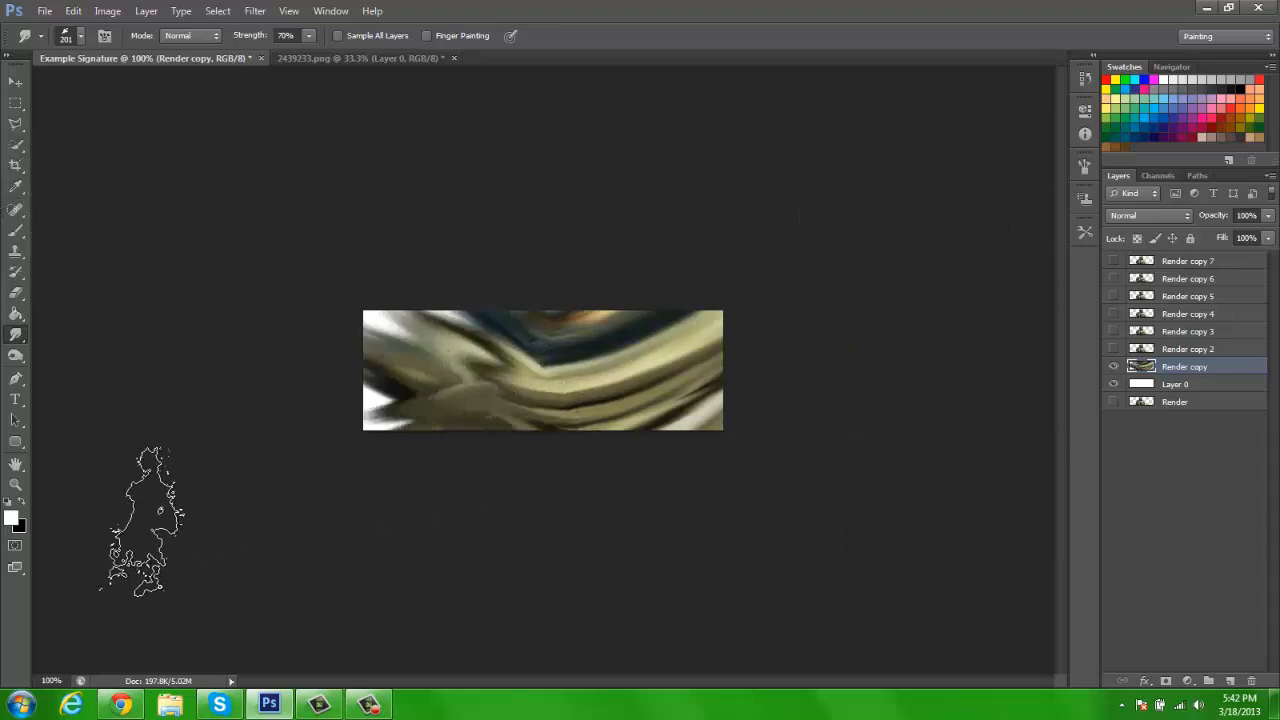
drag(470, 410, 223, 495)
drag(440, 455, 5, 265)
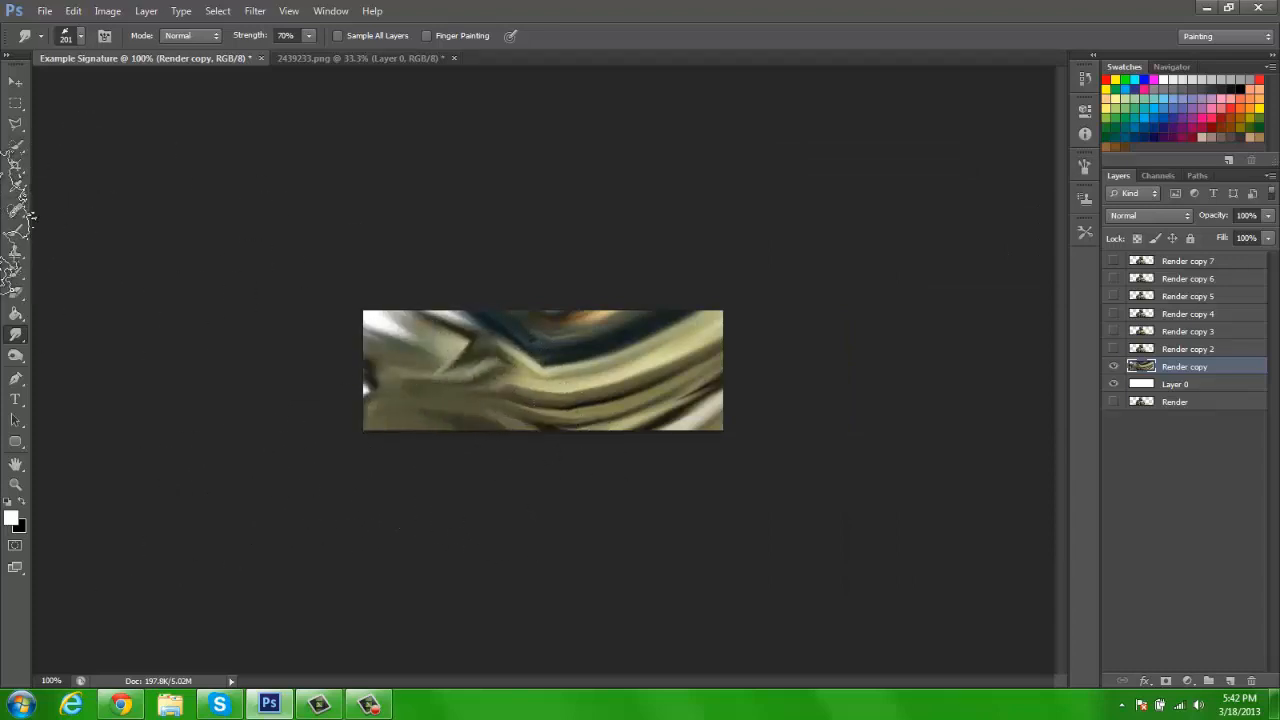
drag(568, 511, 71, 243)
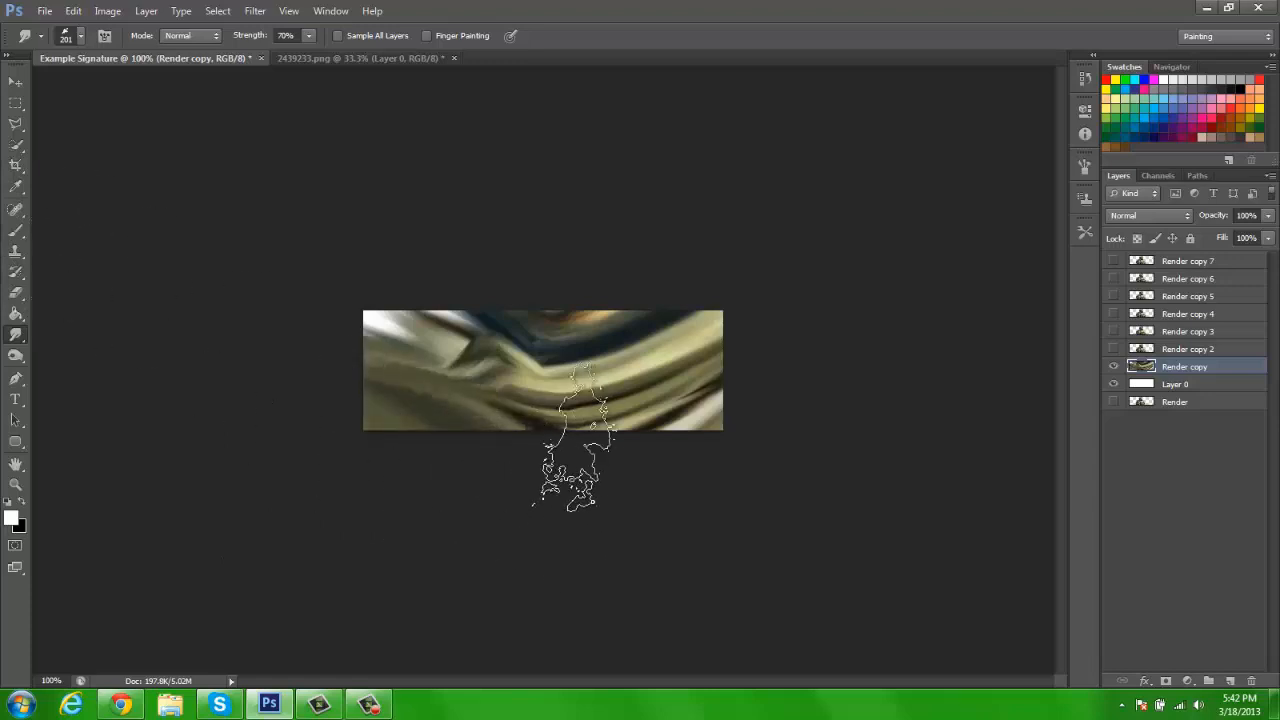
mouse_move(571, 449)
mouse_down()
mouse_move(528, 377)
mouse_move(134, 234)
mouse_up()
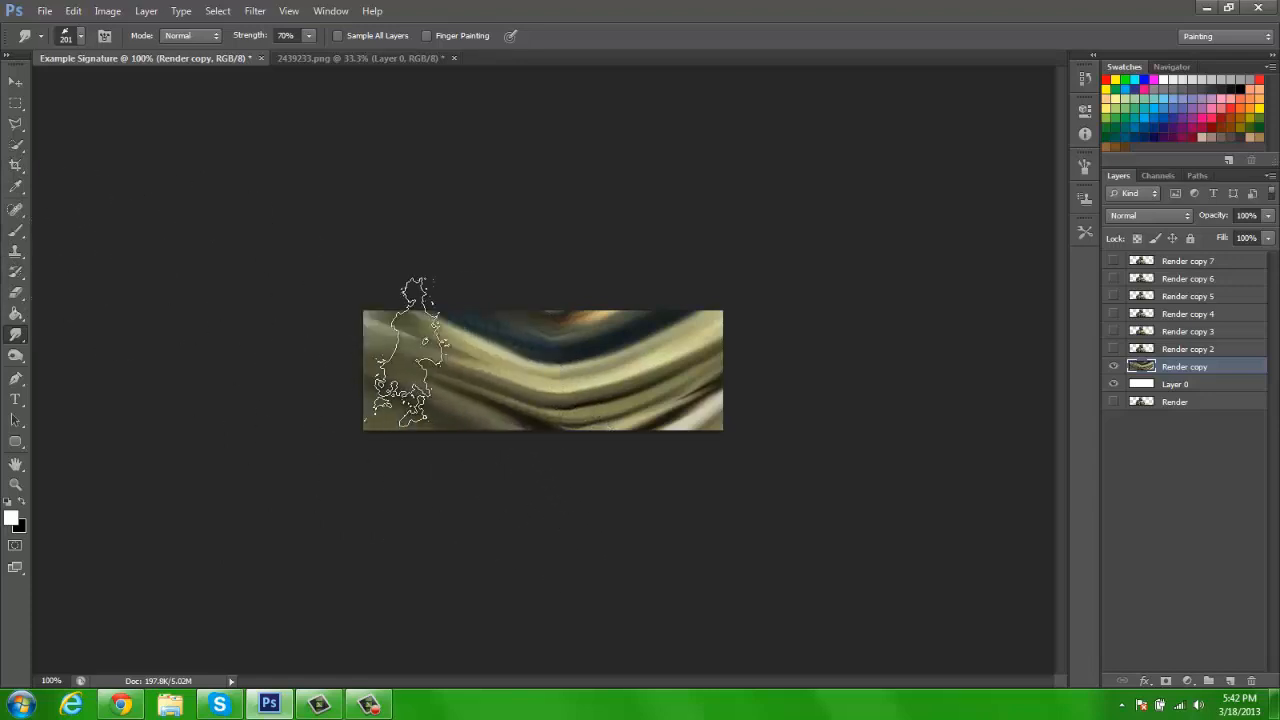
Step: Show and activate Render copy 2, and smudge its soldier across the banner with the splatter brush into sweeping V-shaped streaks
drag(414, 353, 8, 182)
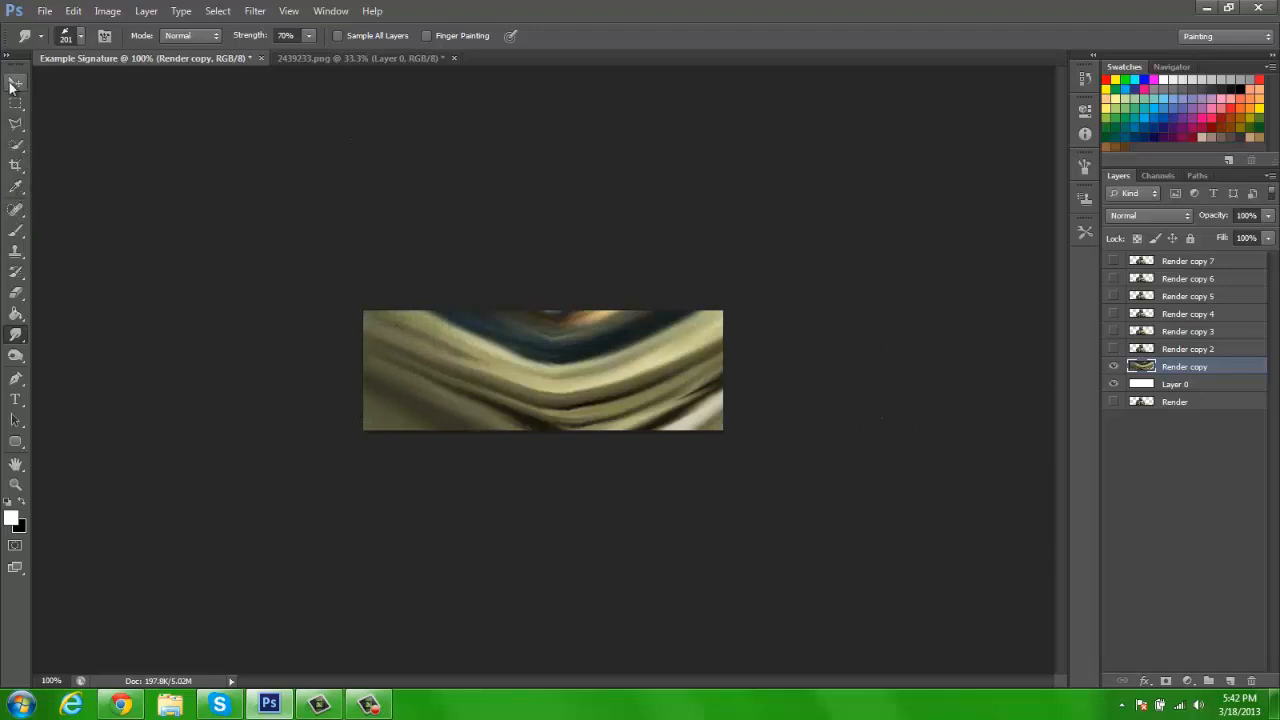
click(15, 82)
click(1113, 349)
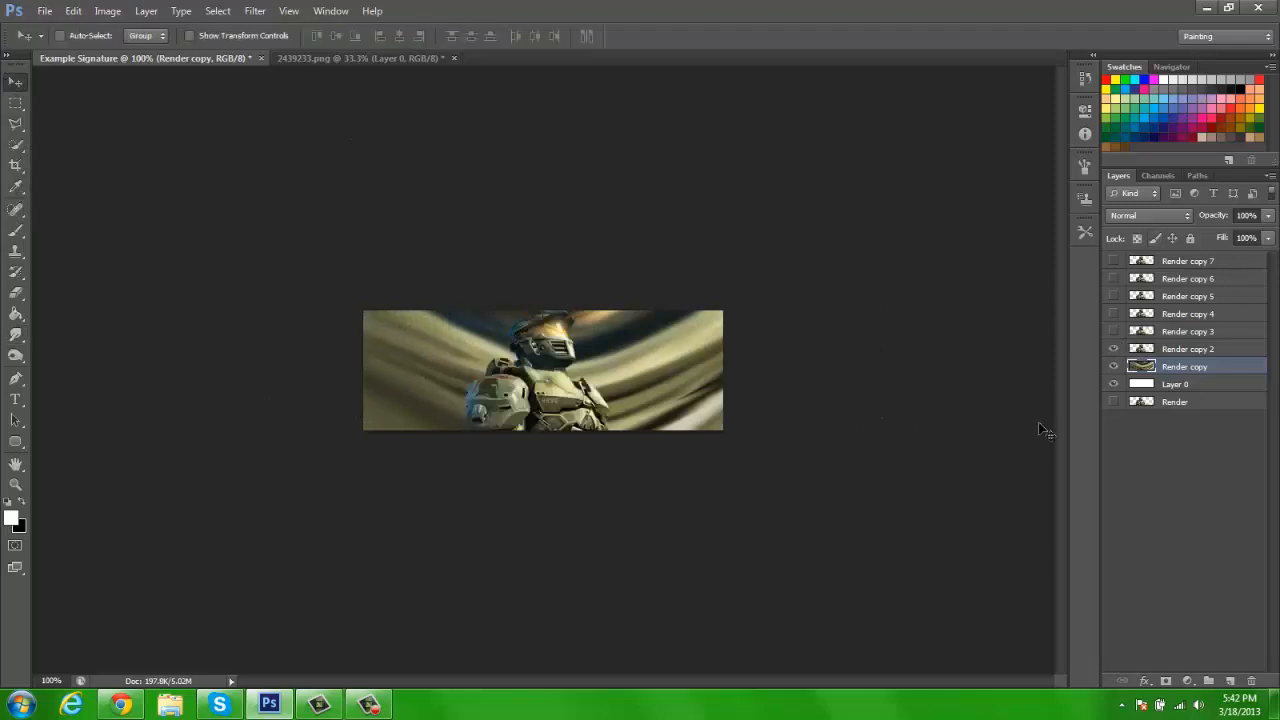
click(1183, 349)
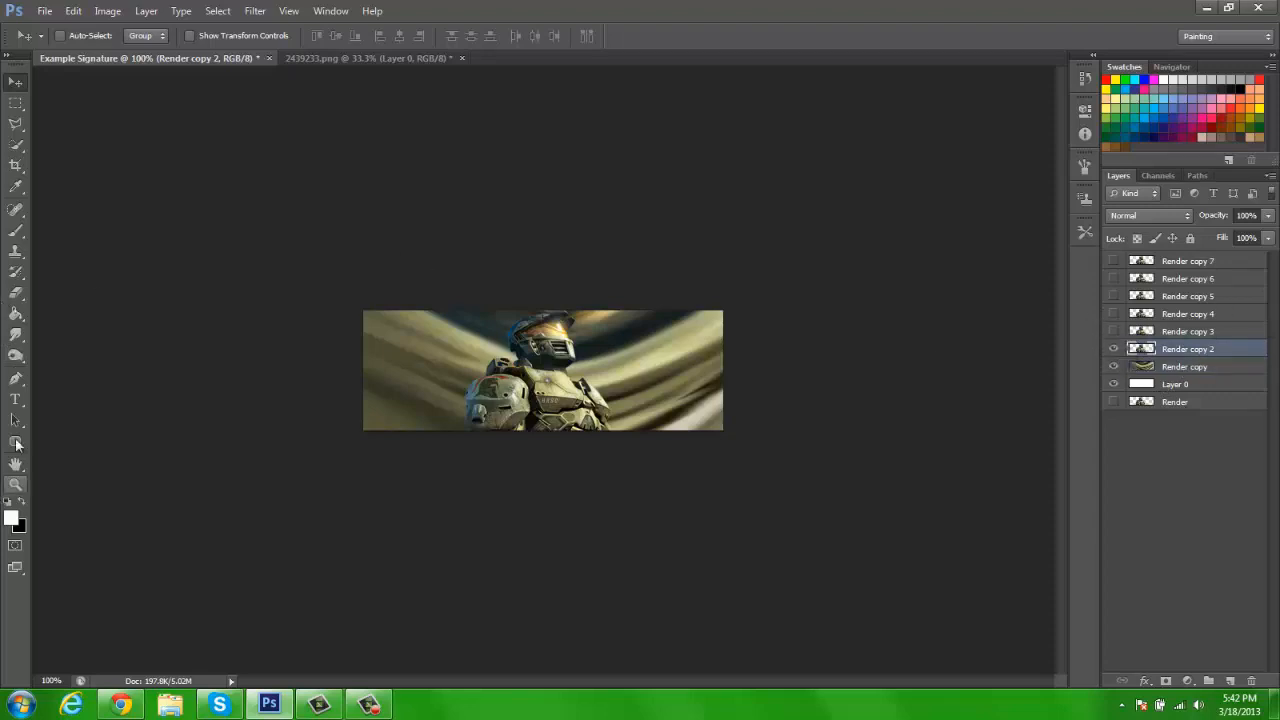
click(15, 334)
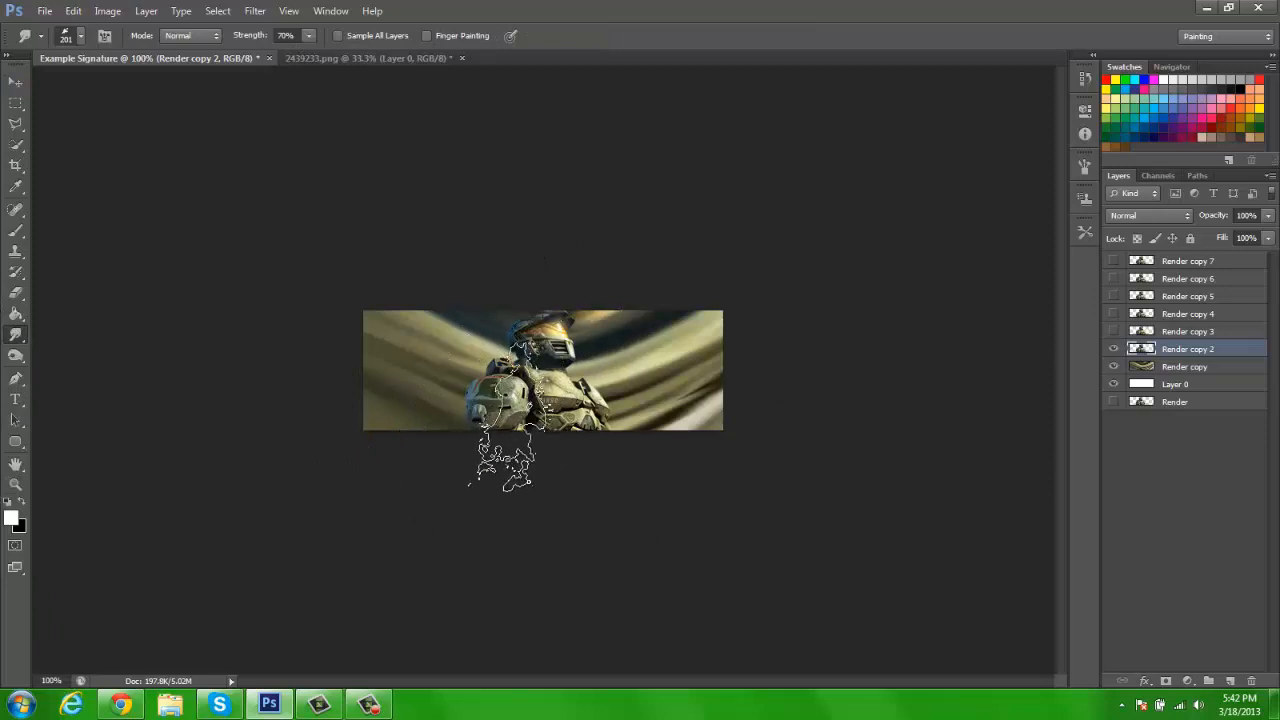
mouse_move(501, 416)
mouse_down()
mouse_move(449, 423)
mouse_move(345, 355)
mouse_move(520, 414)
mouse_move(482, 348)
mouse_move(380, 330)
mouse_move(560, 360)
mouse_move(671, 337)
mouse_move(540, 465)
mouse_move(657, 414)
mouse_up()
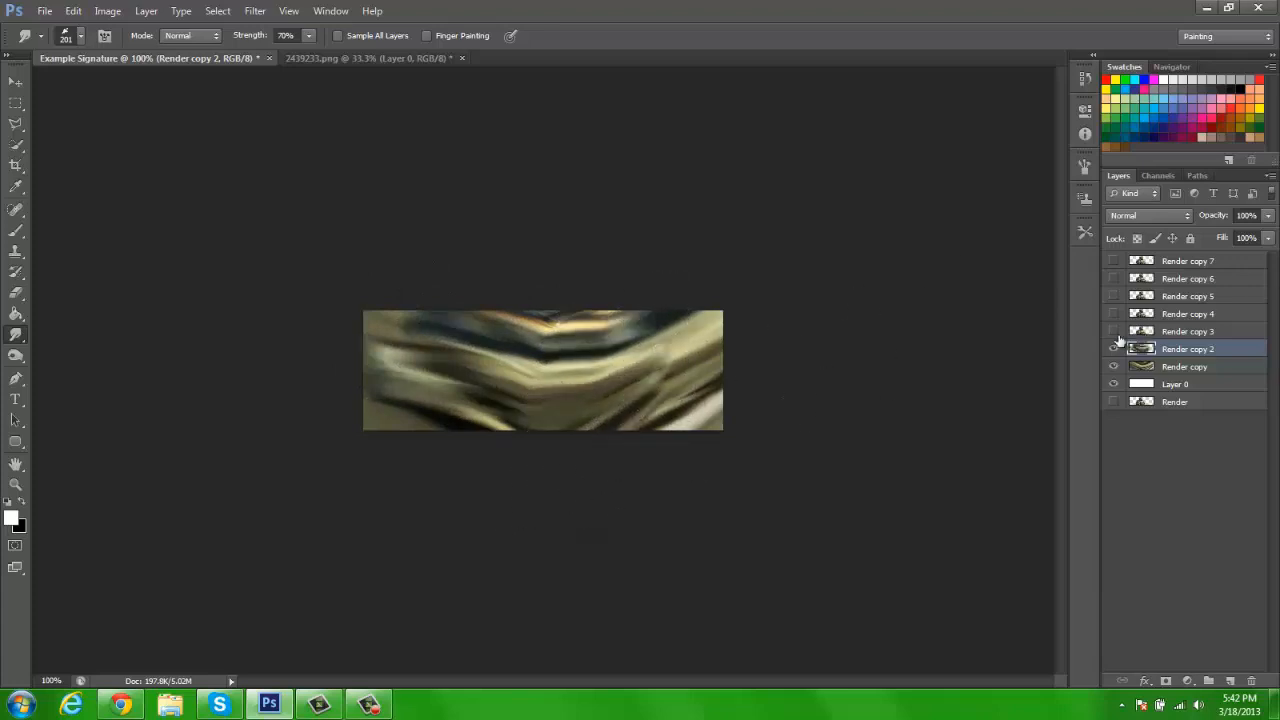
Step: Set the blend mode of Render copy 2 to Hard Light
click(1150, 215)
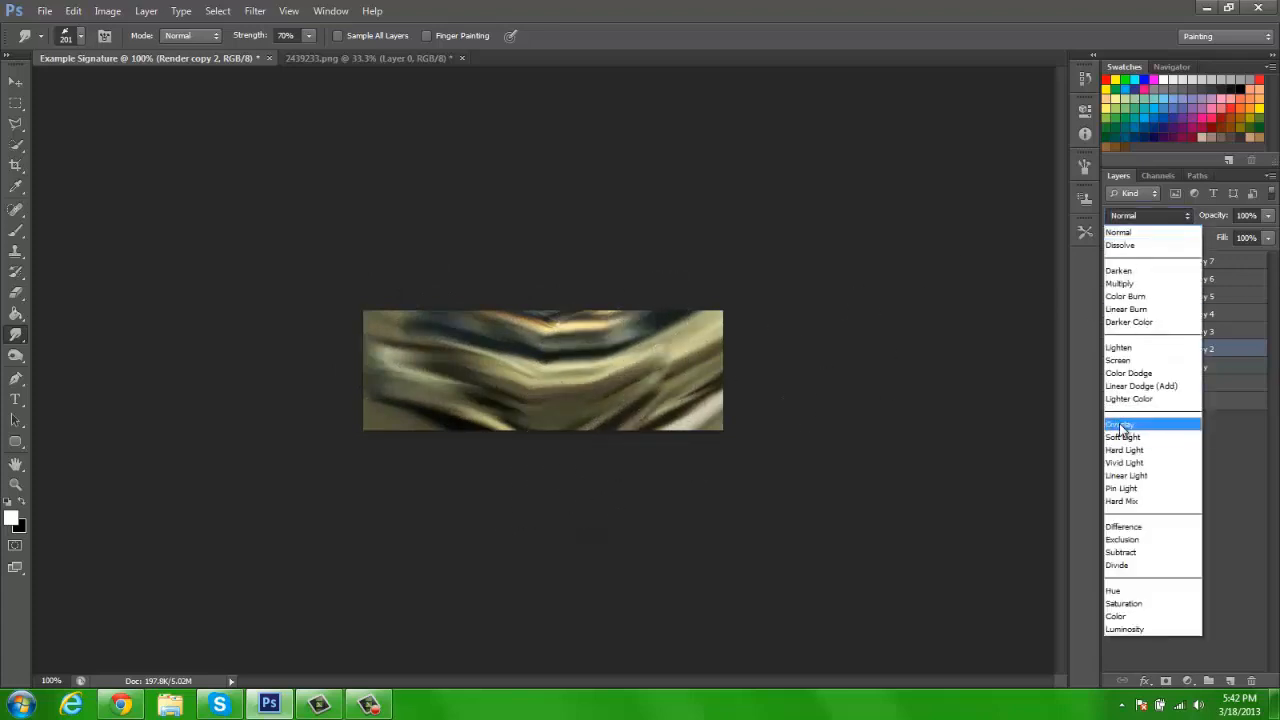
click(1129, 374)
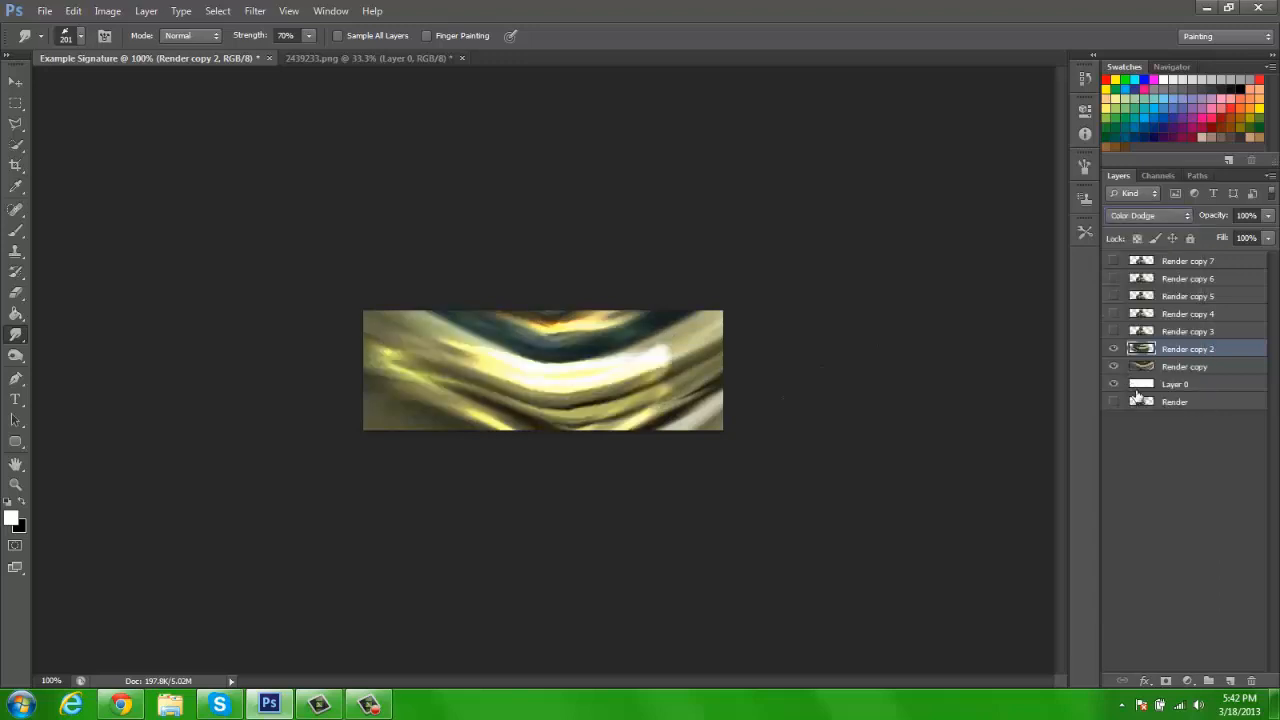
key(Down)
key(Down)
key(Down)
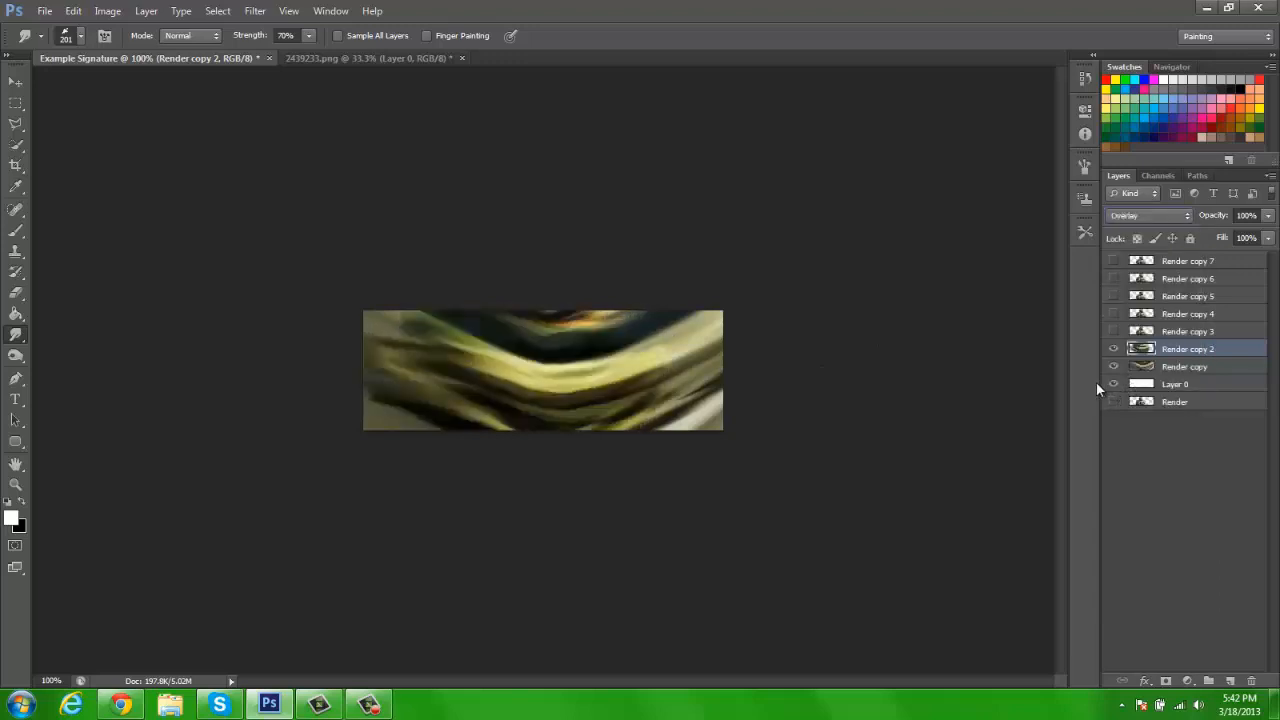
key(Down)
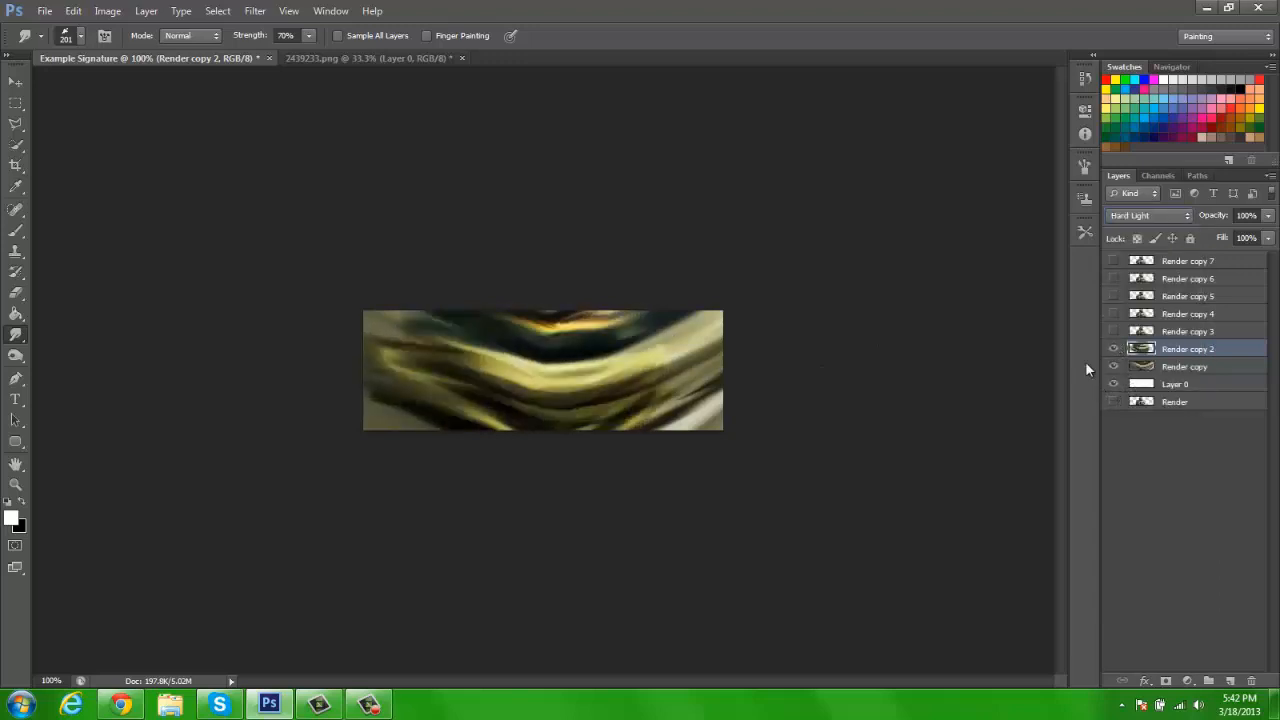
Step: Show and activate Render copy 3, and enable Shape Dynamics for the splatter smudge brush
click(1113, 331)
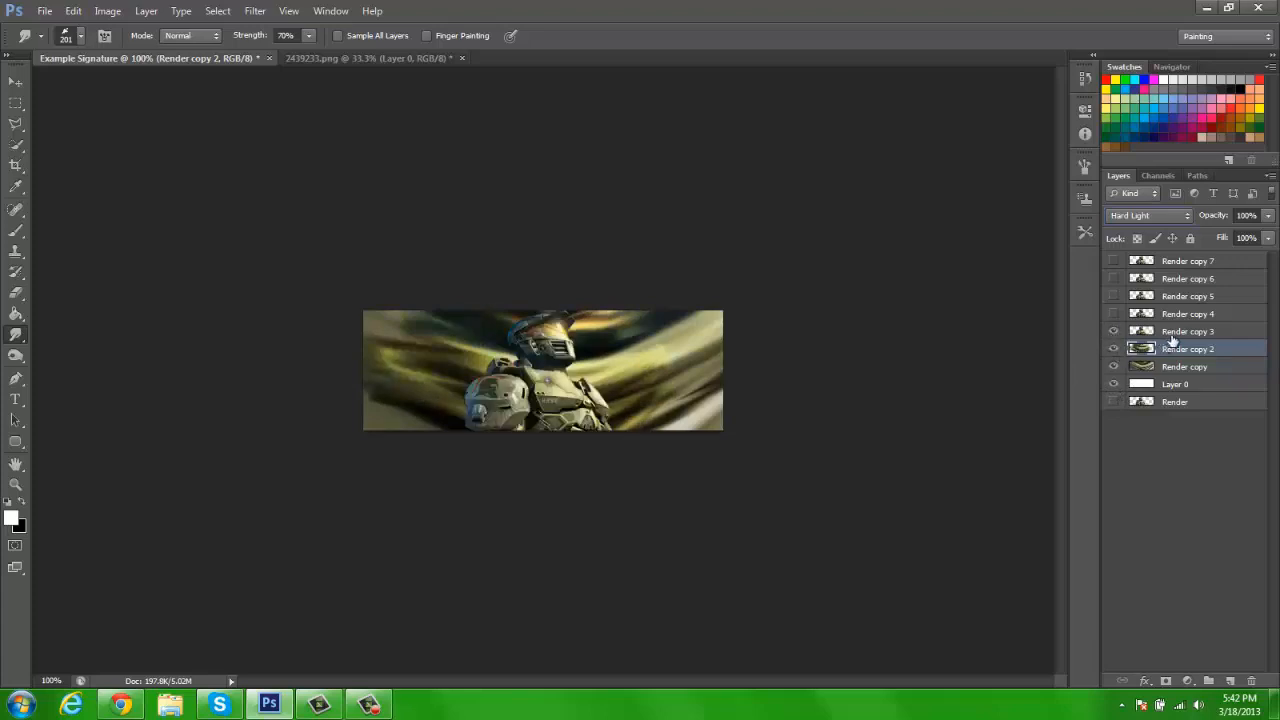
drag(1172, 341, 1238, 320)
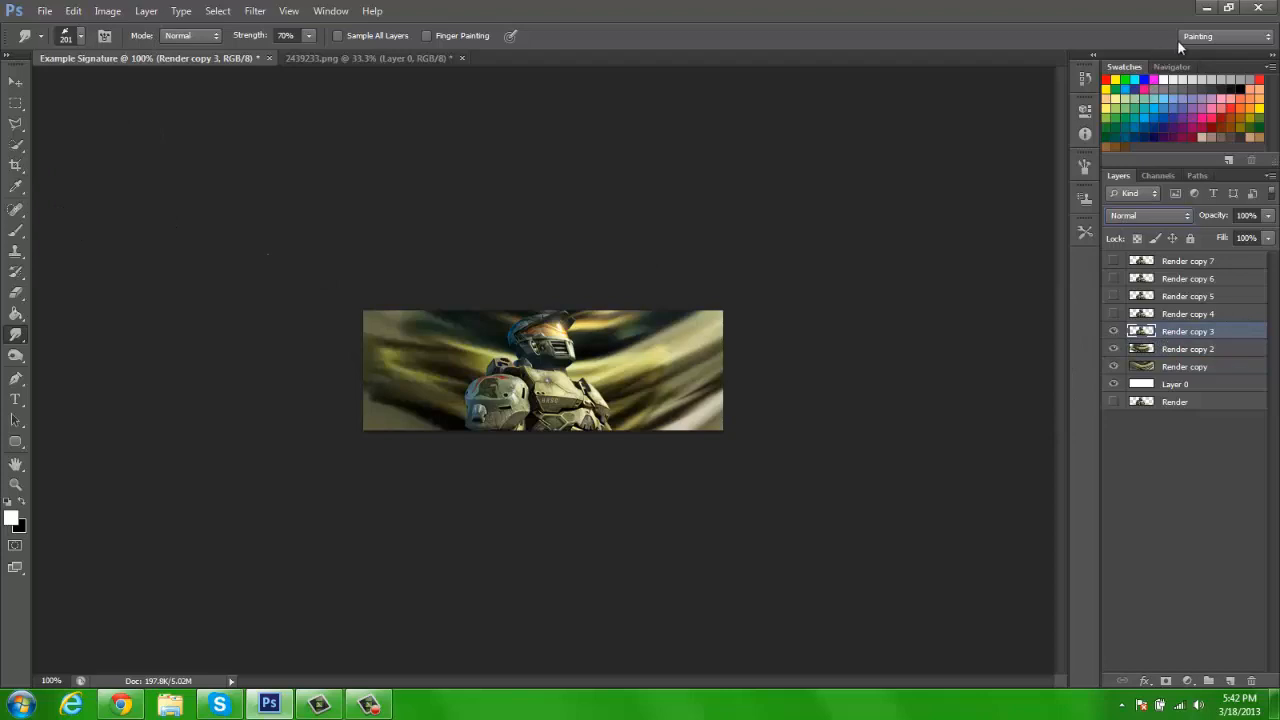
click(1086, 168)
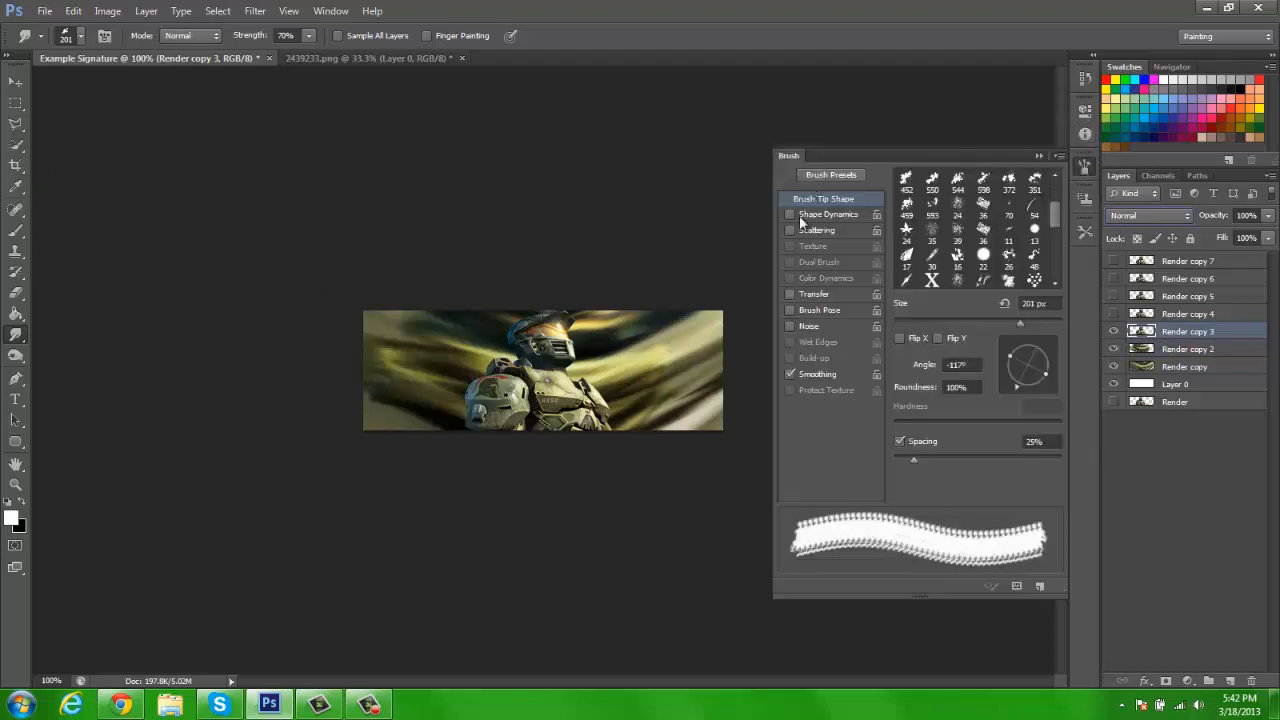
click(799, 216)
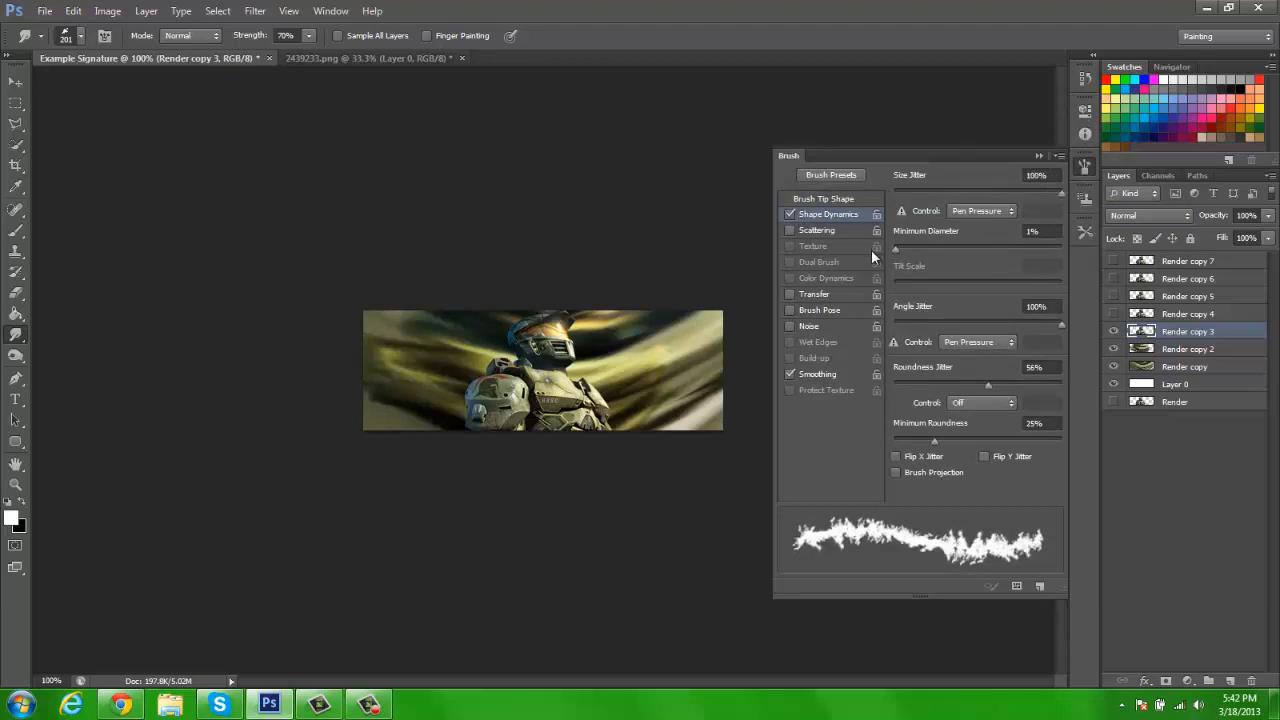
click(1034, 156)
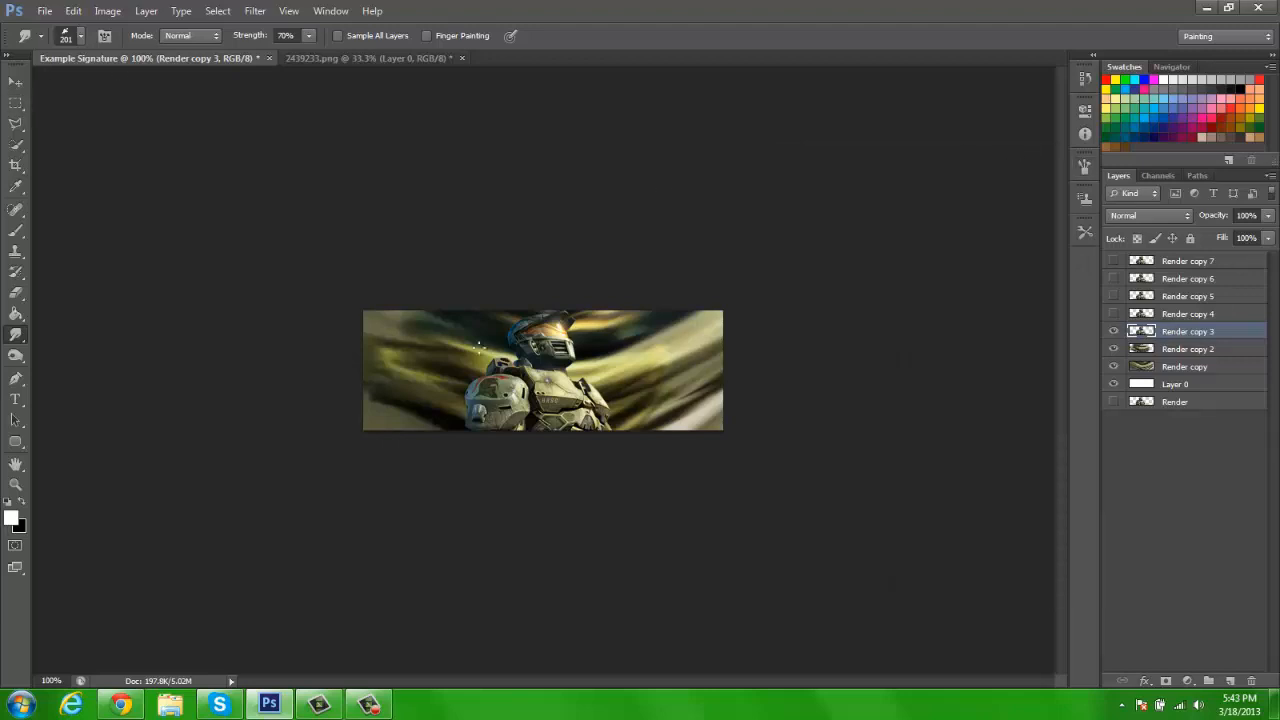
Step: Smudge the Render copy 3 soldier from its chest, helmet and shoulder outward and upward toward both sides of the banner
drag(550, 393, 614, 374)
drag(596, 444, 678, 387)
drag(546, 385, 648, 341)
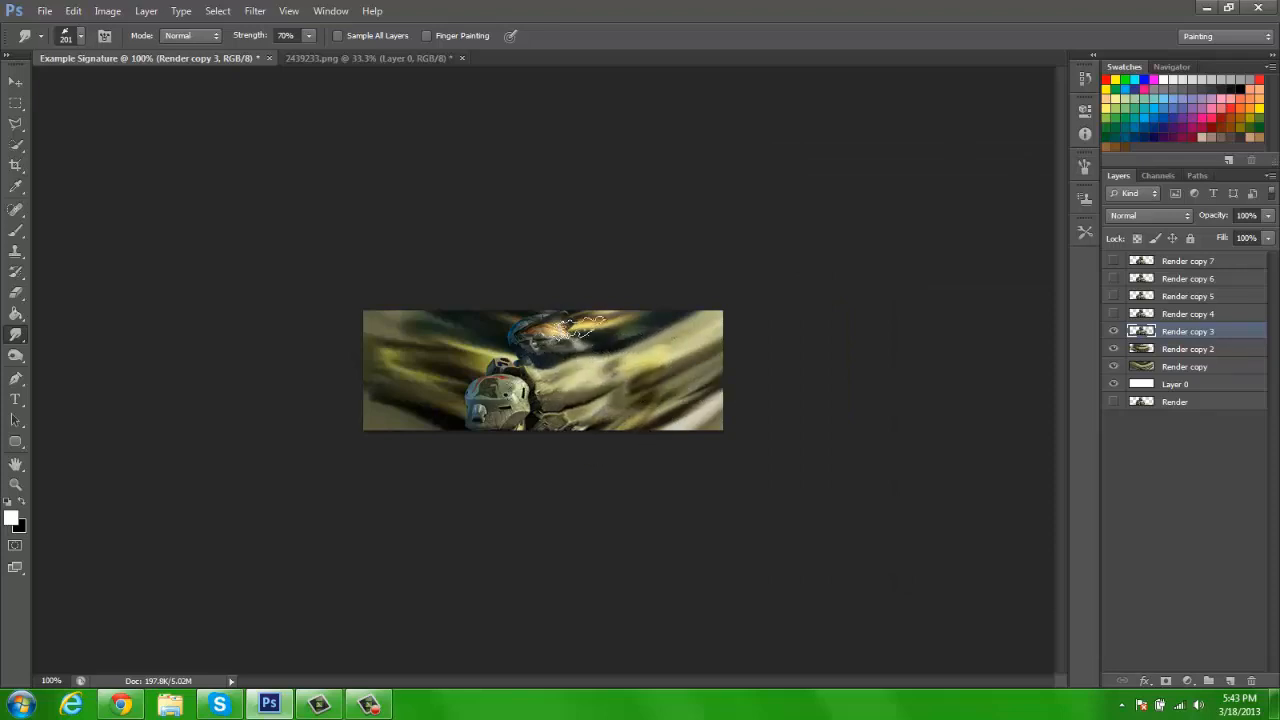
drag(564, 341, 600, 316)
drag(526, 350, 402, 299)
drag(525, 342, 384, 290)
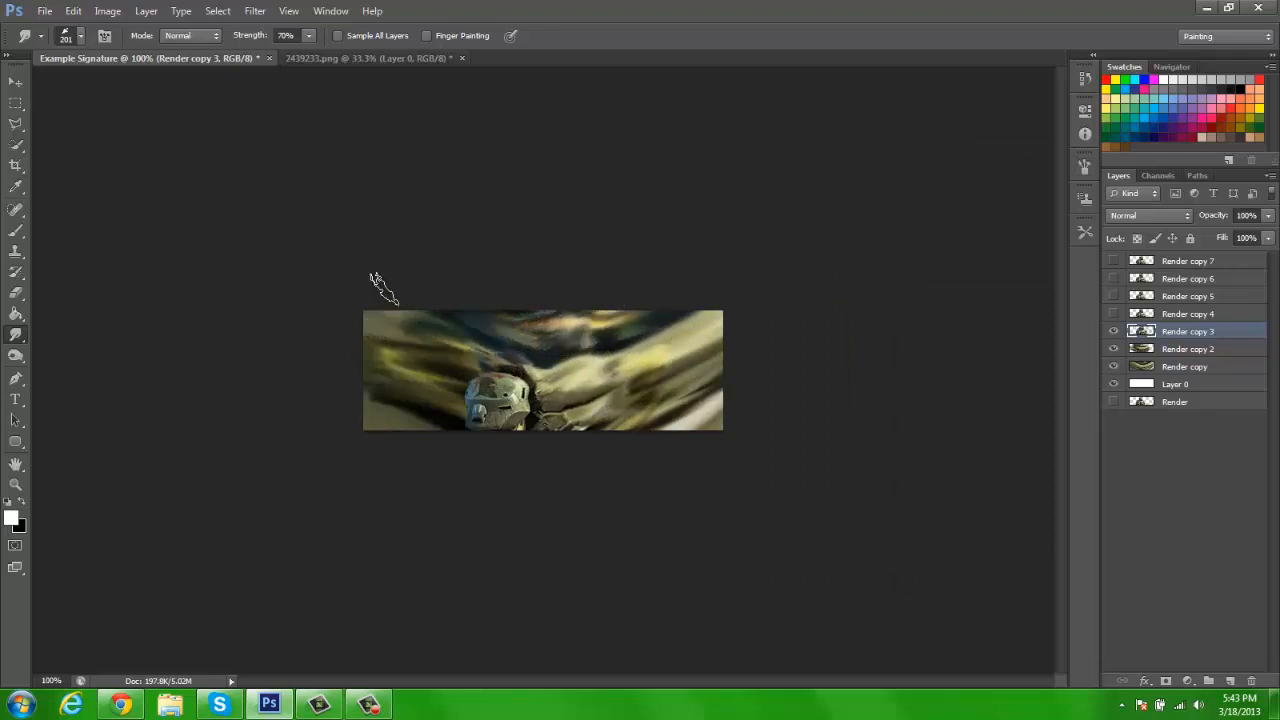
drag(533, 408, 364, 338)
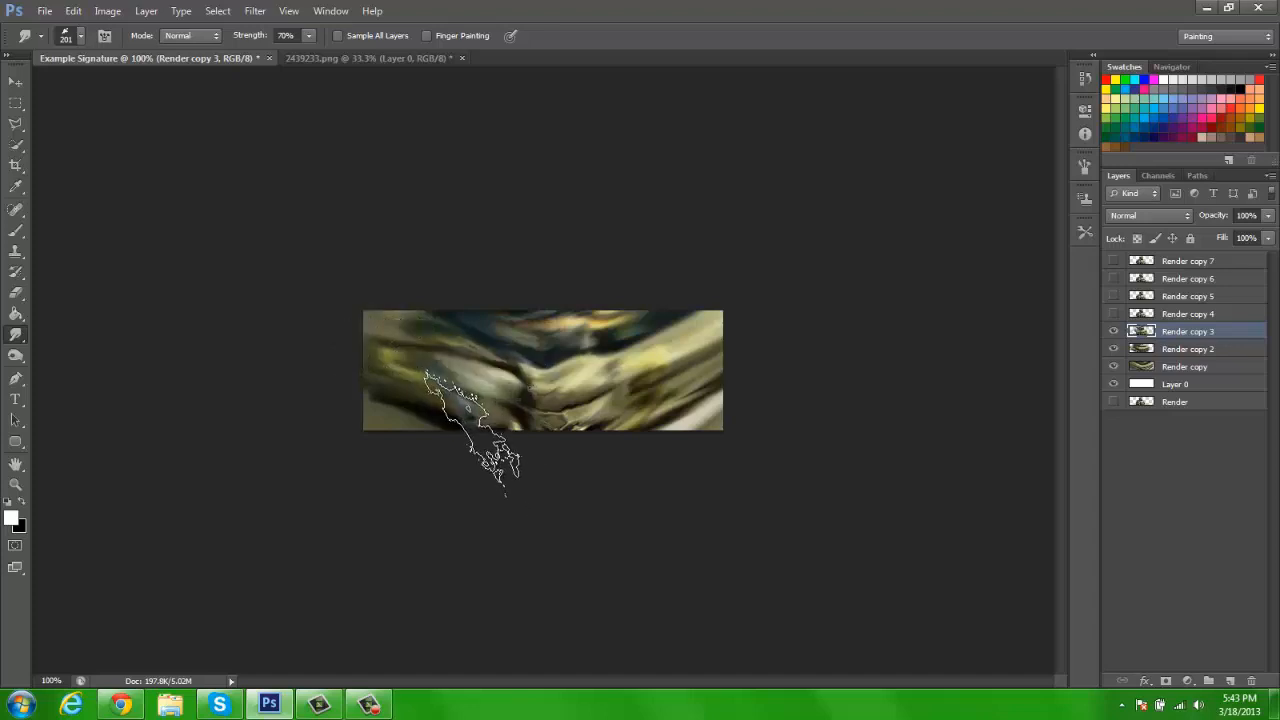
drag(471, 430, 342, 380)
Step: Show Render copy 4 and set the blend mode of Render copy 3 to Color Dodge
click(1119, 222)
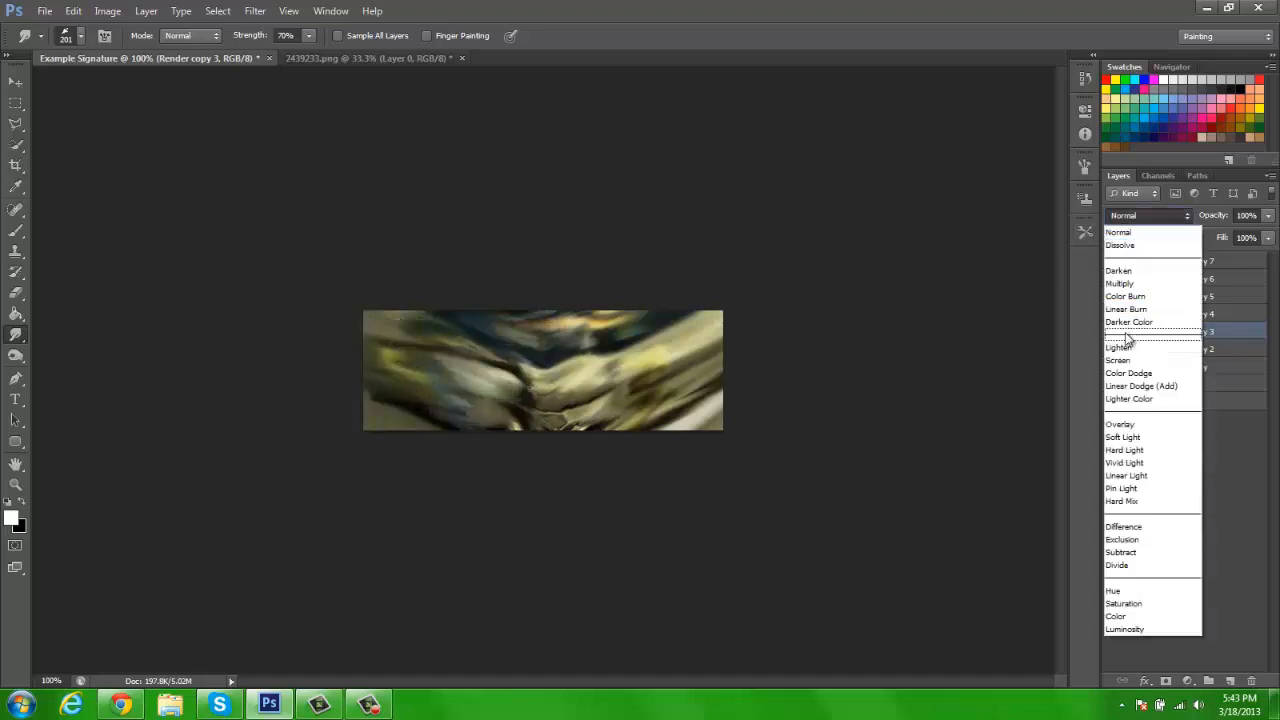
click(1036, 349)
click(1112, 314)
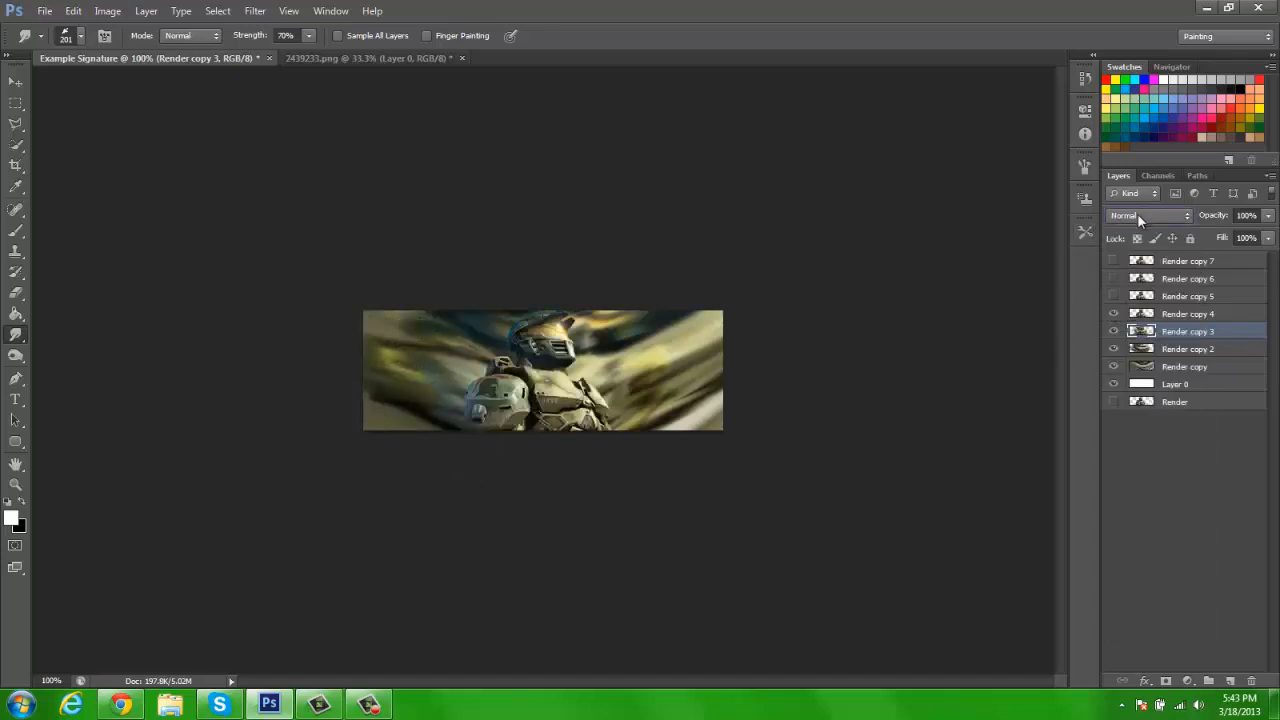
click(1137, 214)
click(1145, 452)
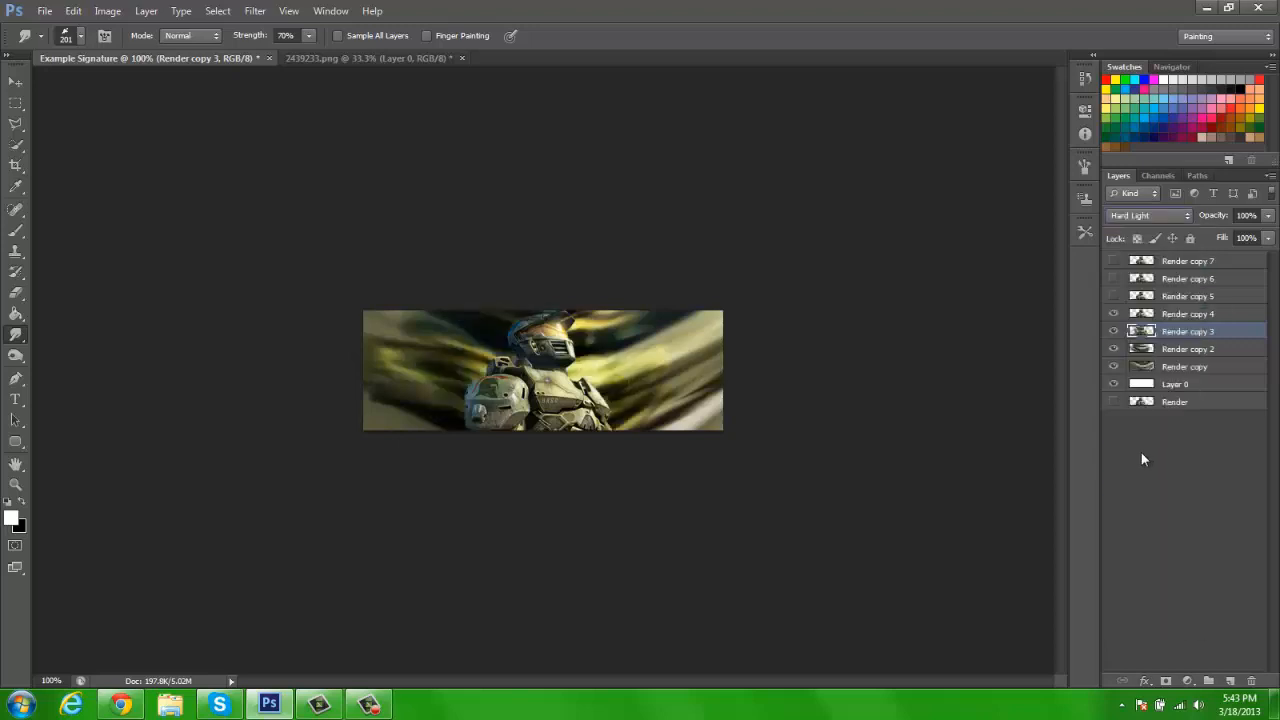
key(Up)
key(Up)
key(Up)
key(Up)
key(Down)
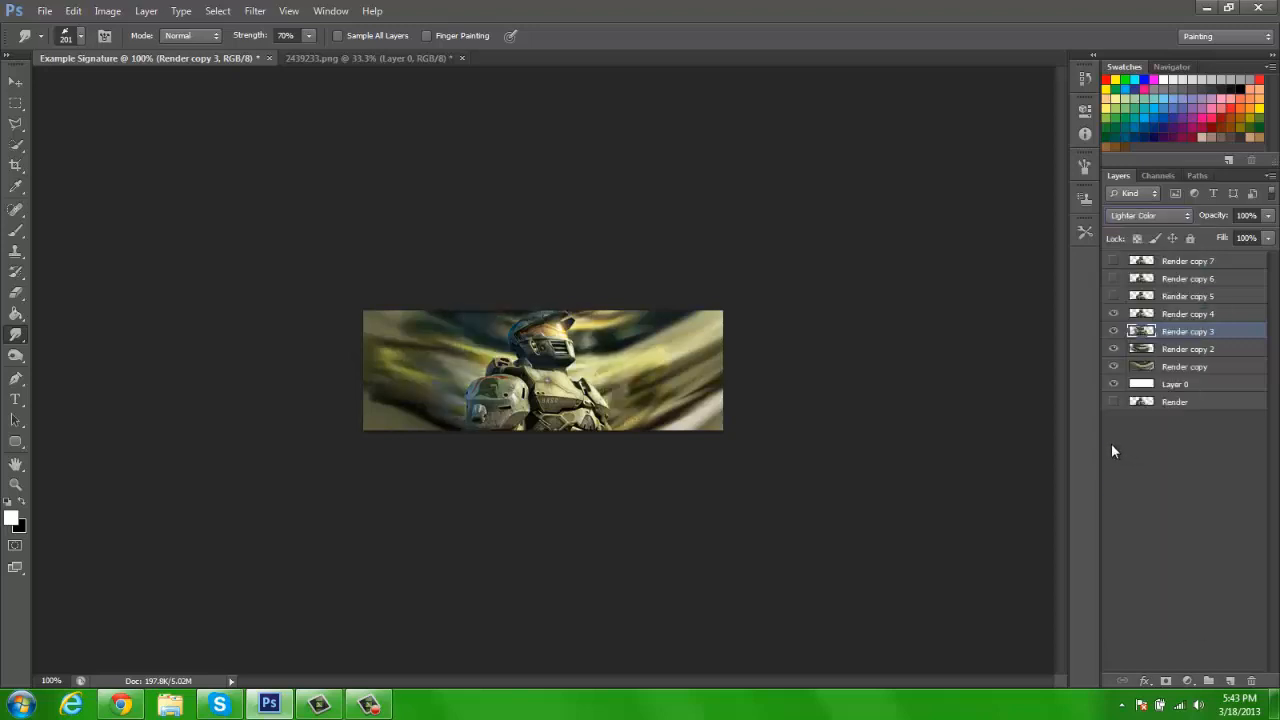
key(Up)
key(Up)
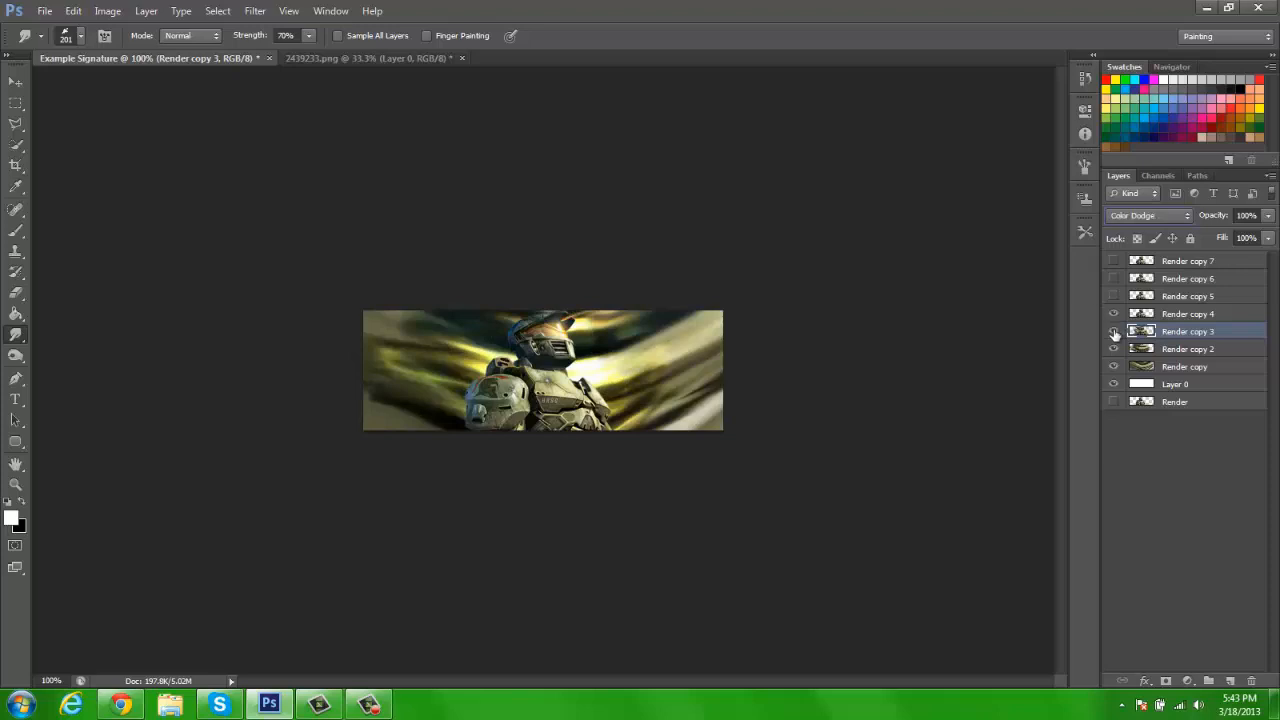
Step: Compare the banner with Render copy 3 hidden and shown
click(1115, 348)
click(1114, 332)
click(1114, 332)
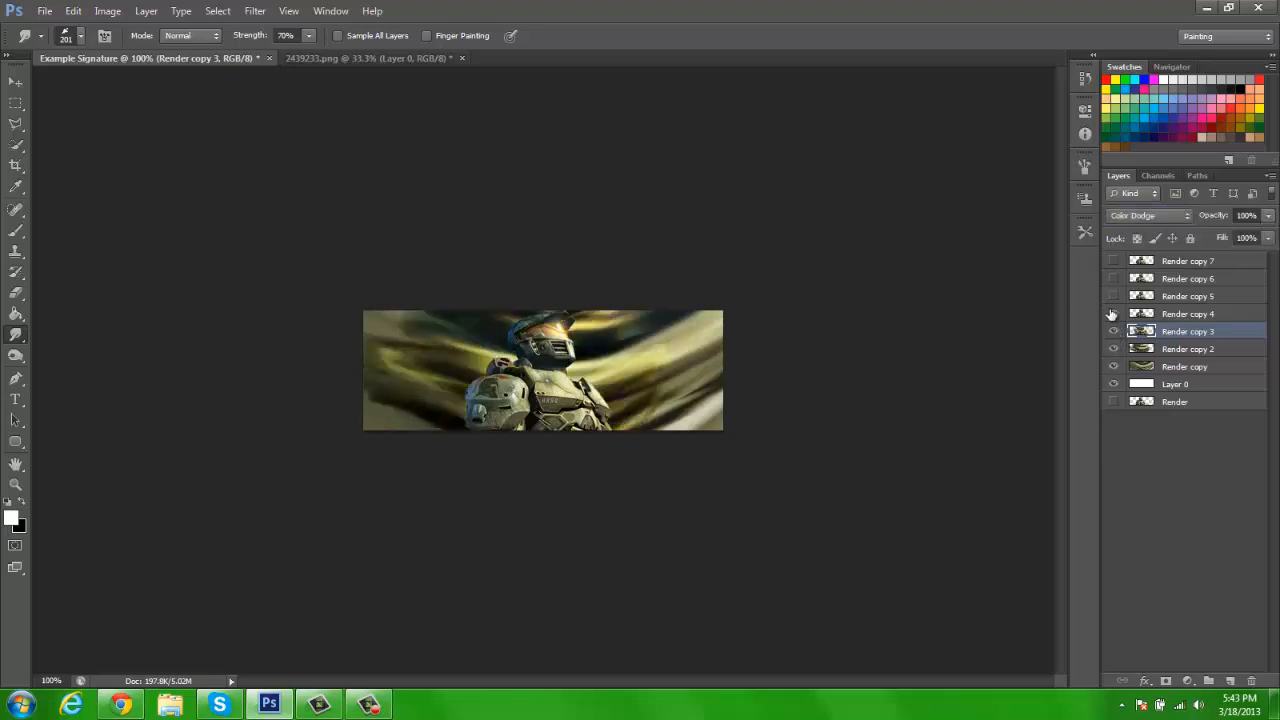
Step: Try duplicating Render copy 3 and try the Lighten blend mode on it, undoing each change
key(ctrl+j)
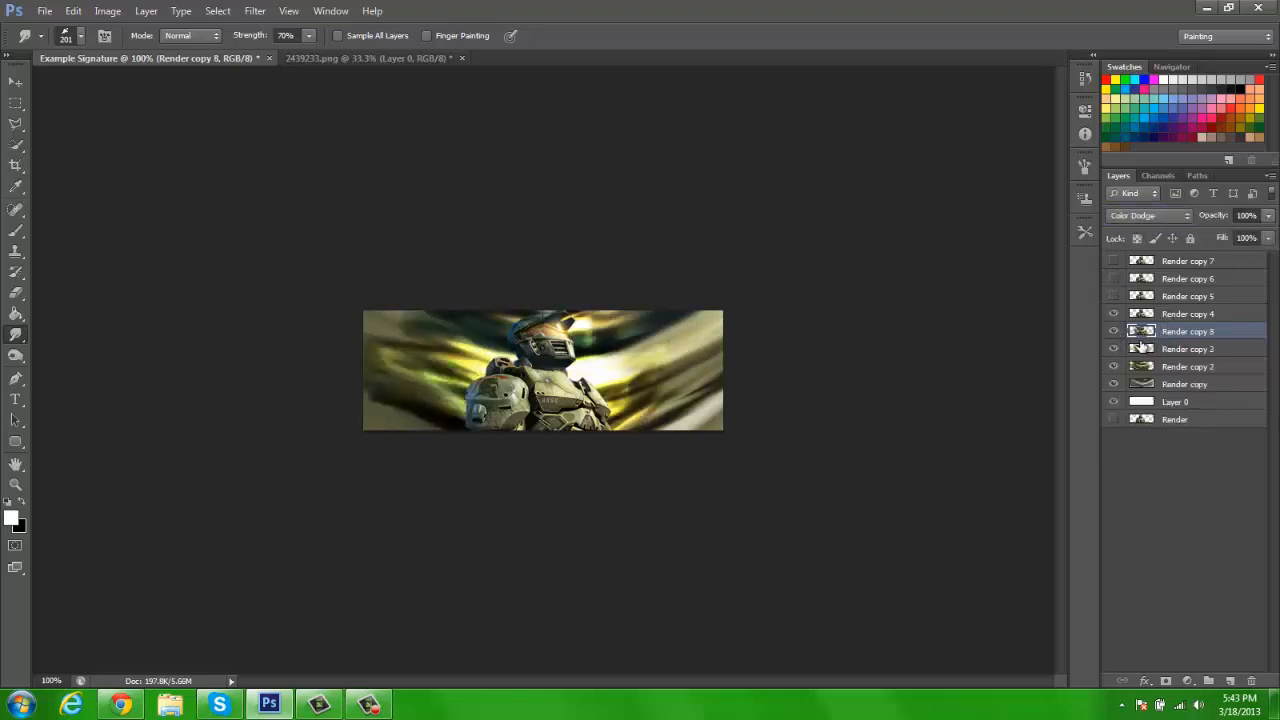
key(ctrl+z)
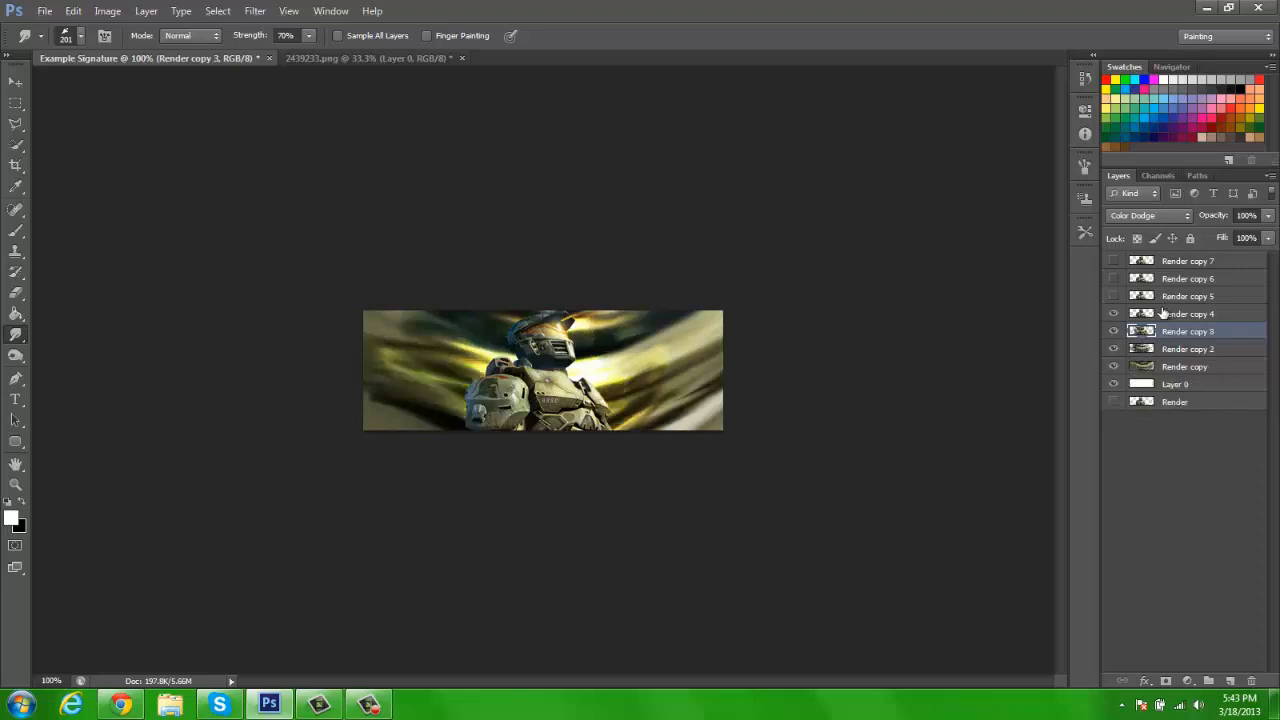
click(1132, 216)
click(1141, 362)
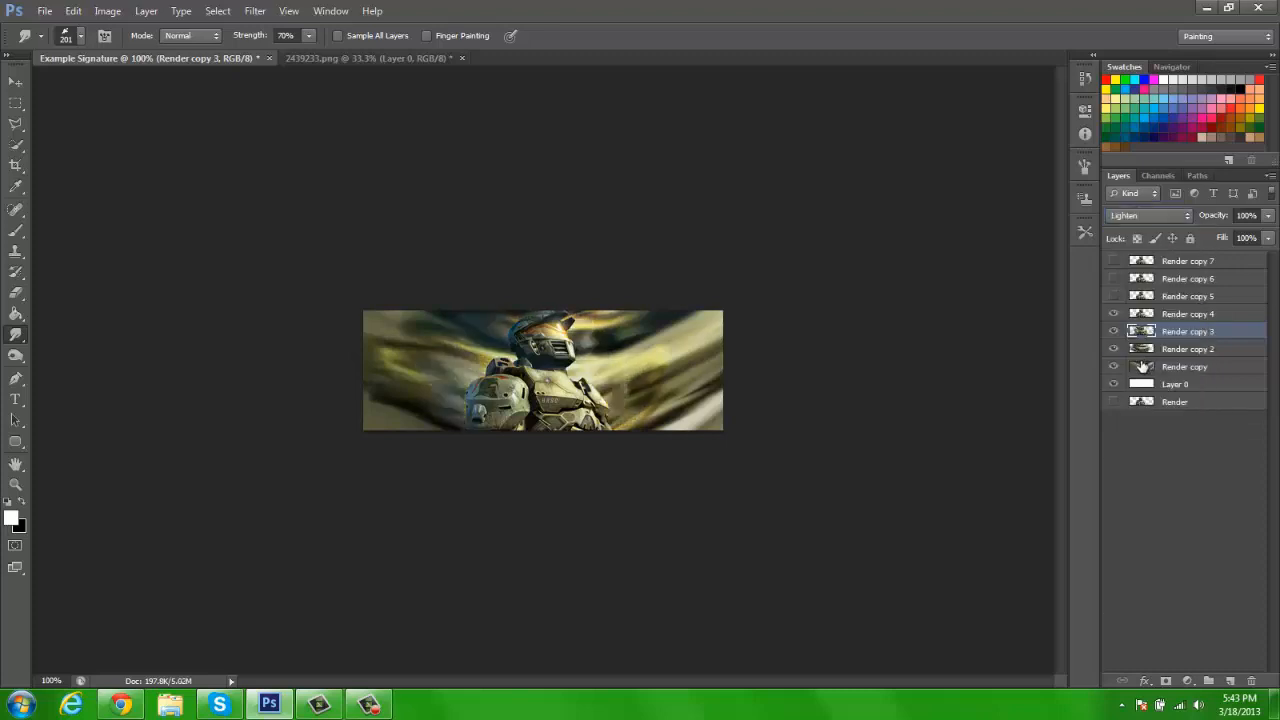
key(ctrl+z)
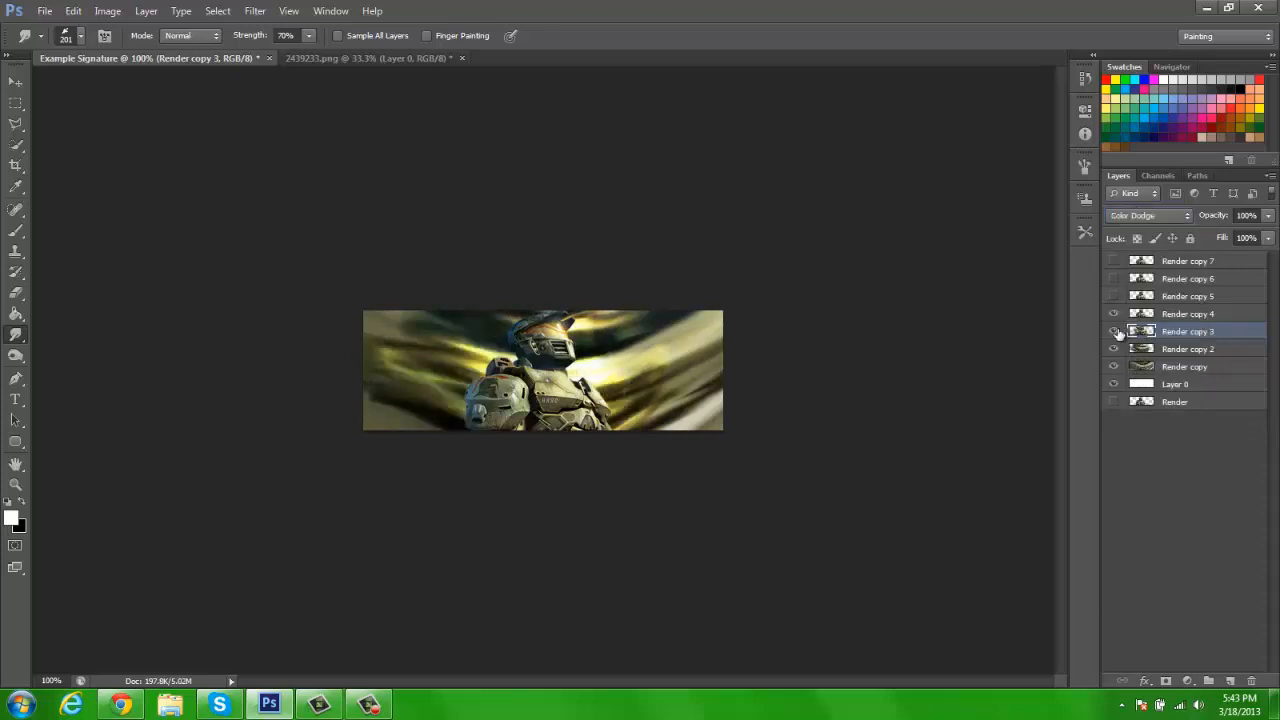
Step: Toggle the visibility of Render copy 3 and Render copy 4 off and on to check each layer's effect
click(1114, 331)
click(1114, 331)
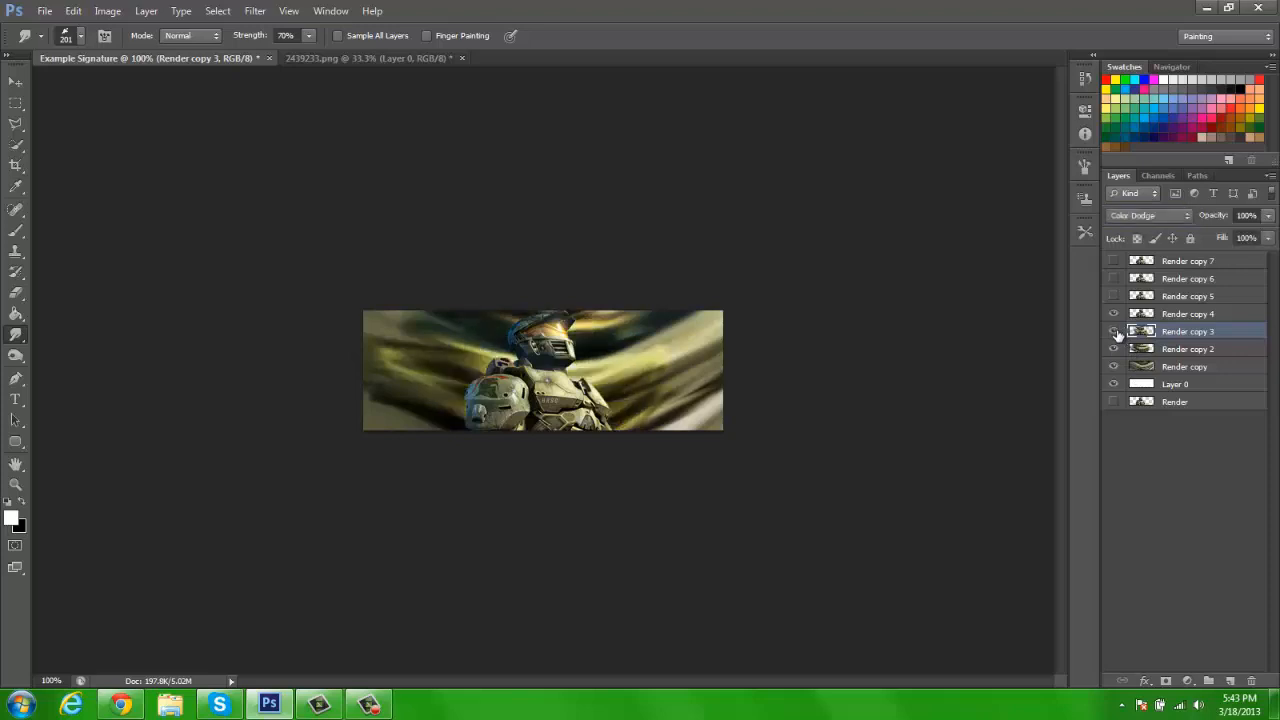
click(14, 84)
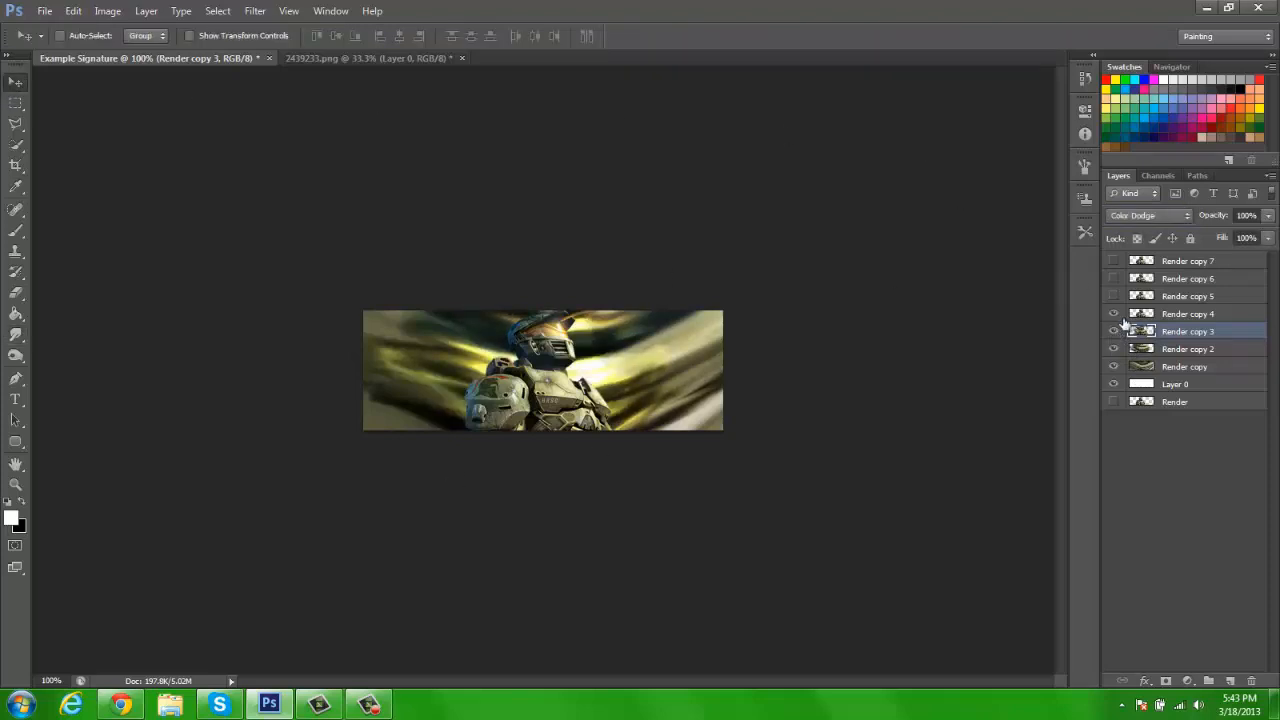
click(1114, 314)
click(1114, 314)
Step: Activate Render copy 4 and choose the 372 px splatter brush for the Smudge tool, reduced to 158 px
click(1168, 315)
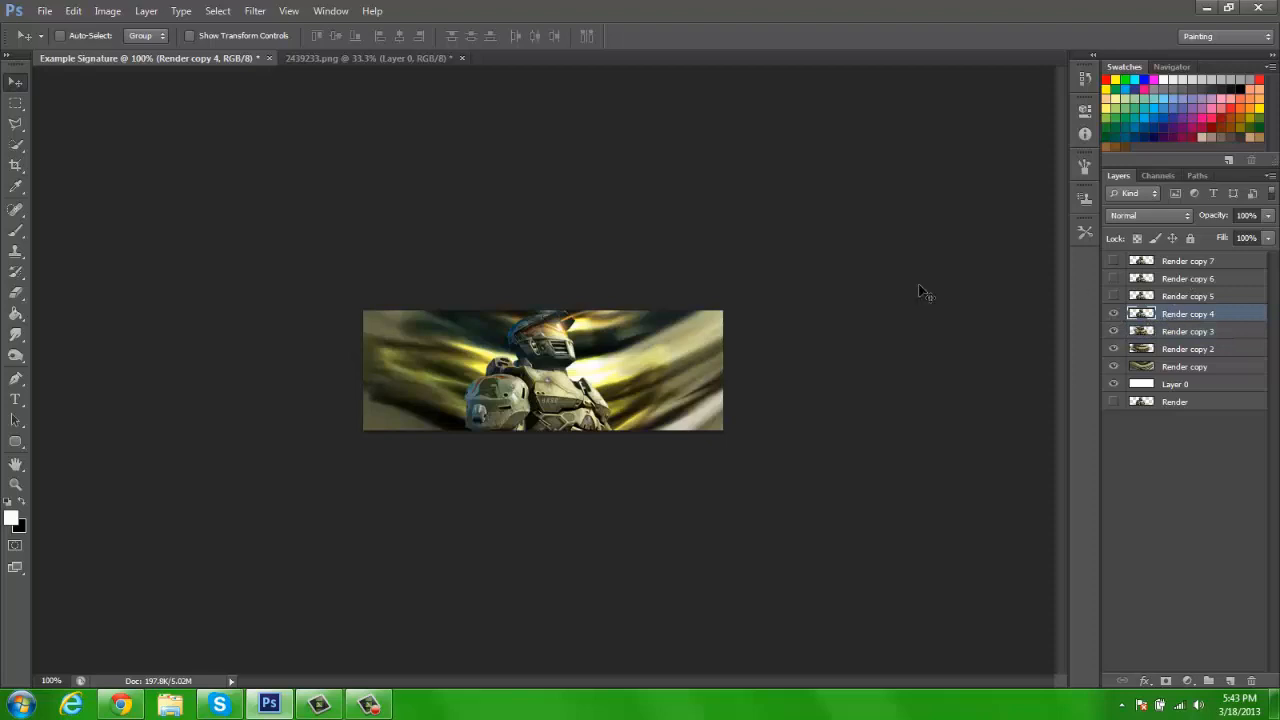
click(16, 336)
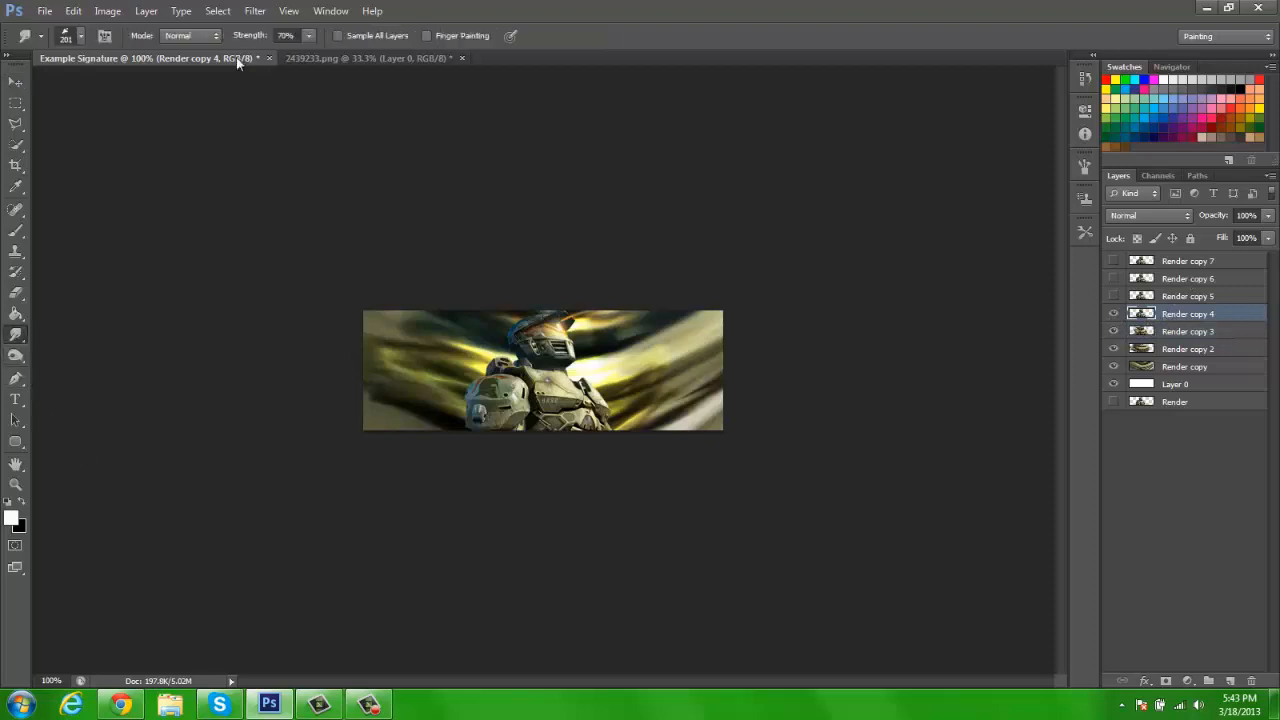
click(68, 37)
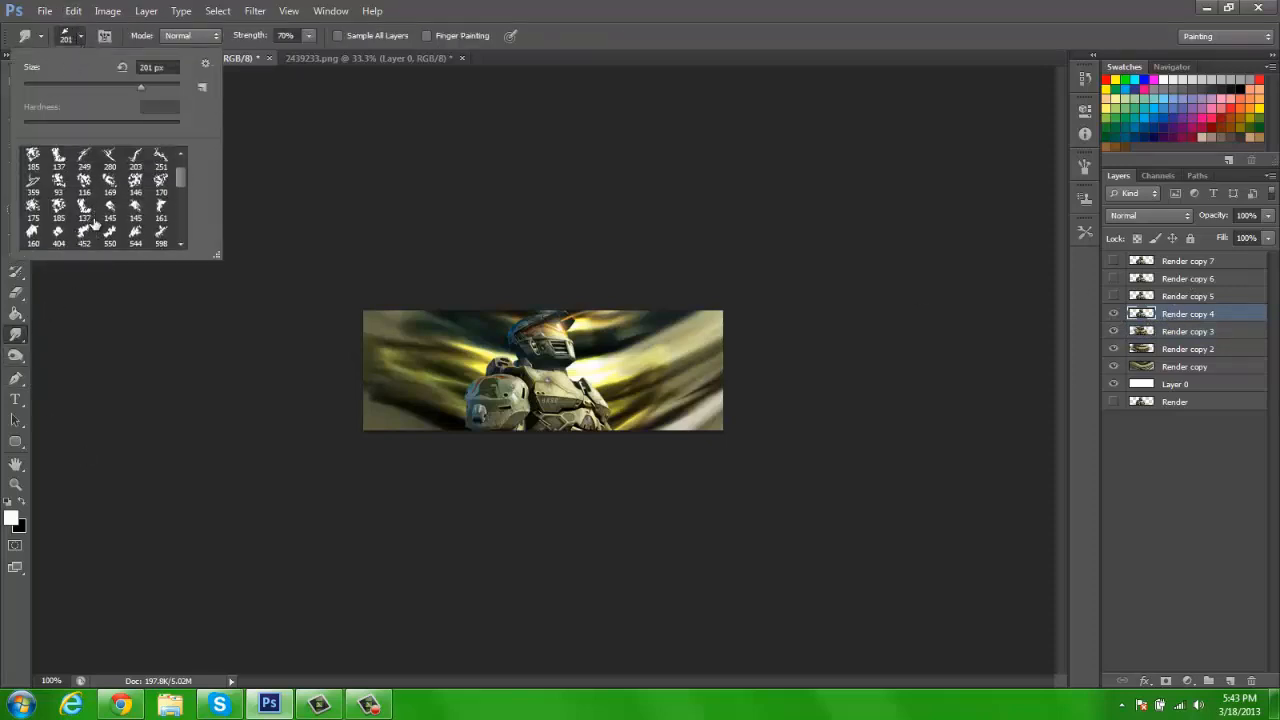
click(84, 218)
click(33, 218)
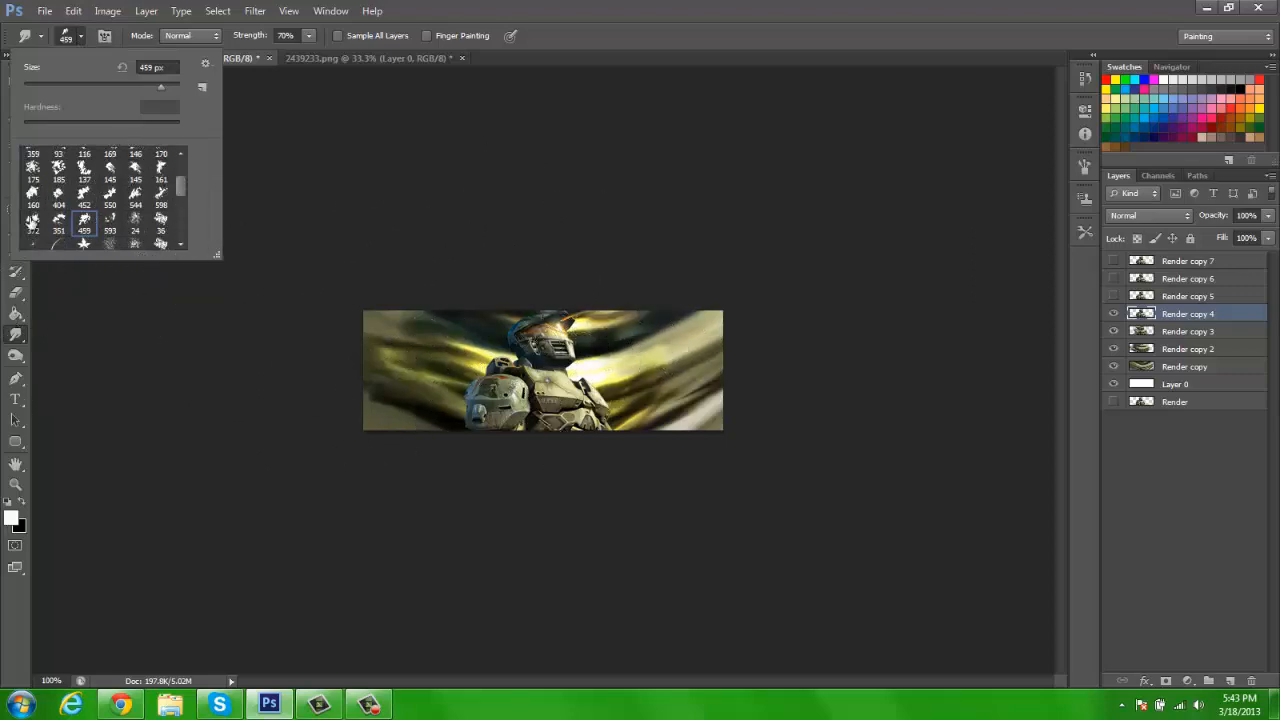
click(124, 87)
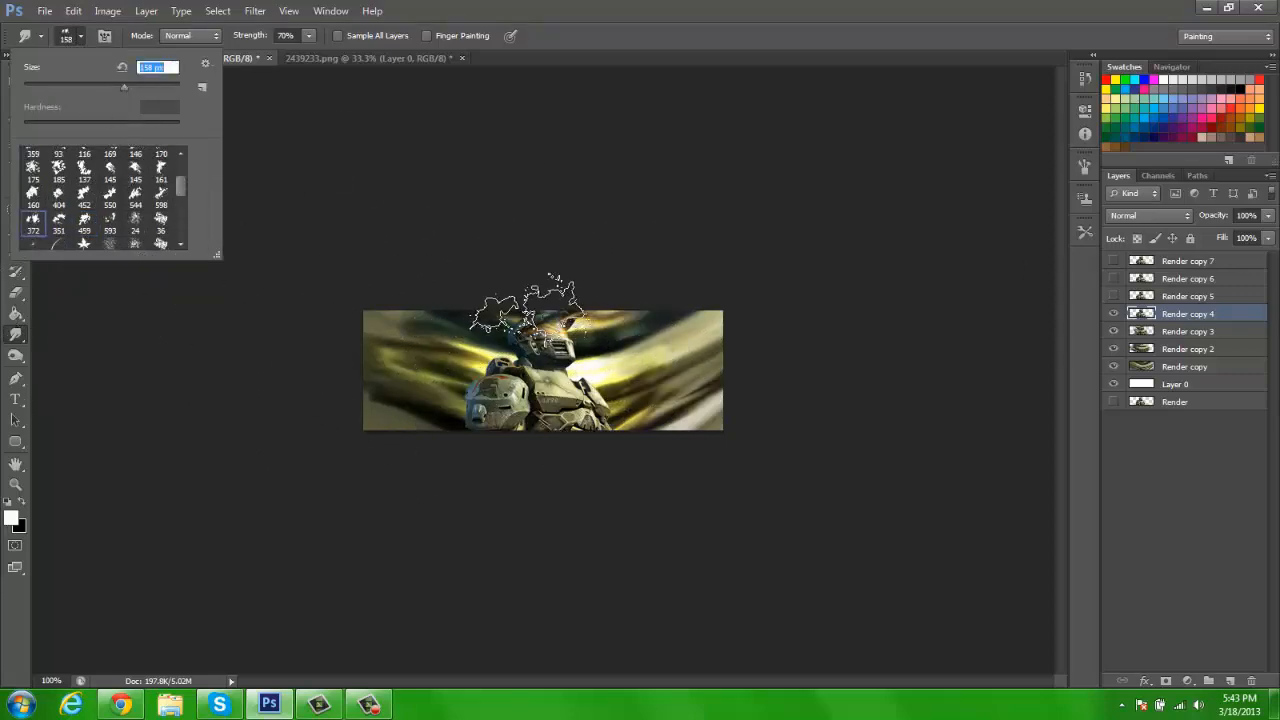
click(530, 311)
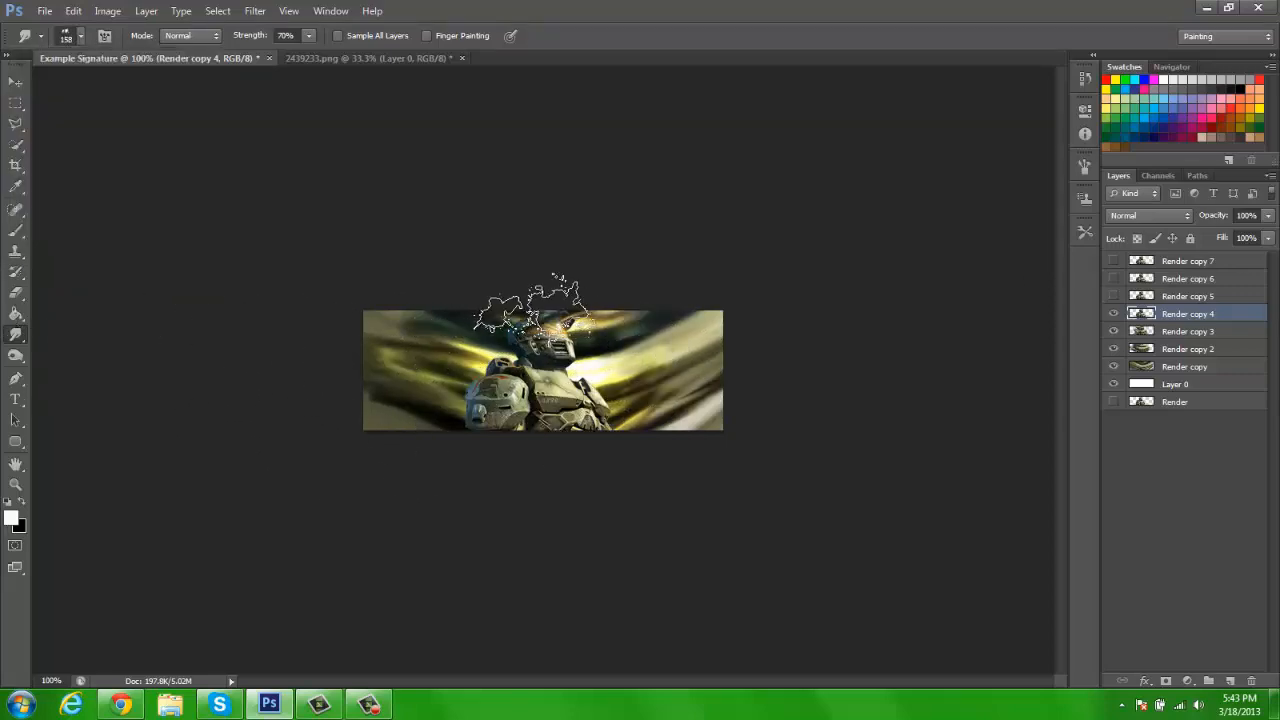
Step: Set the Smudge brush's scattering to 352% scatter on both axes
click(1083, 167)
click(810, 230)
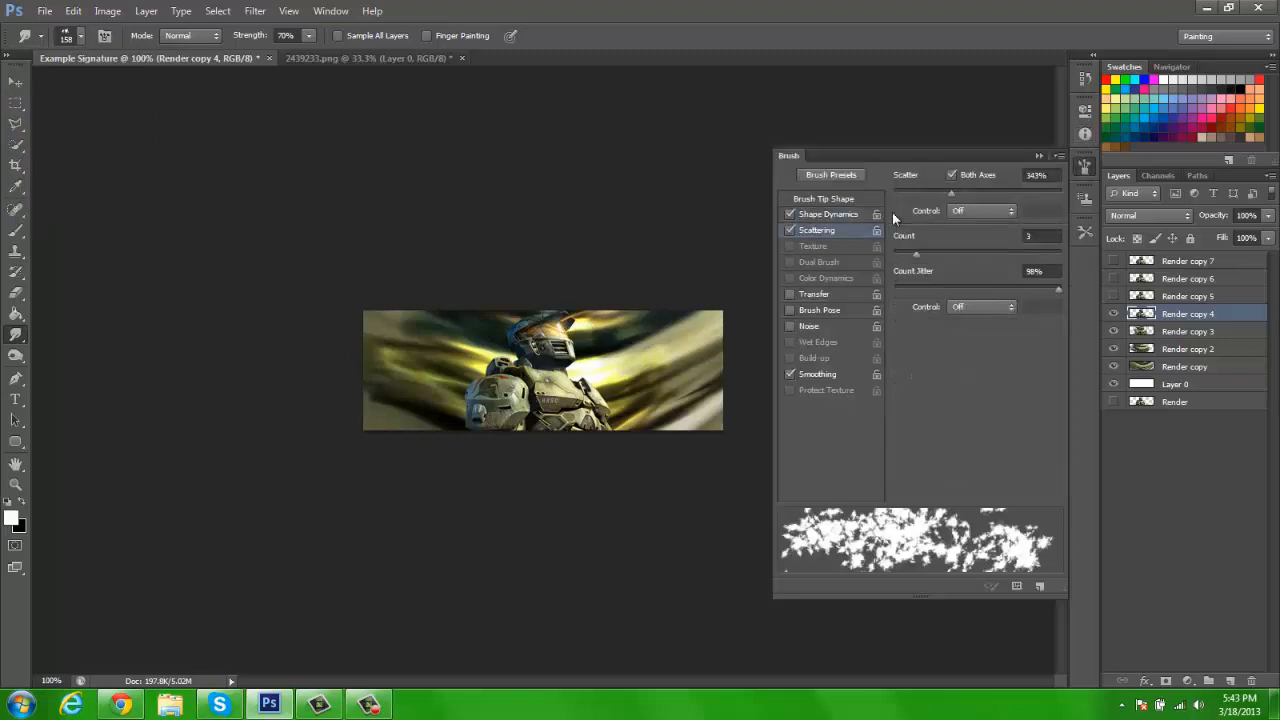
click(799, 216)
click(821, 231)
drag(951, 191, 952, 189)
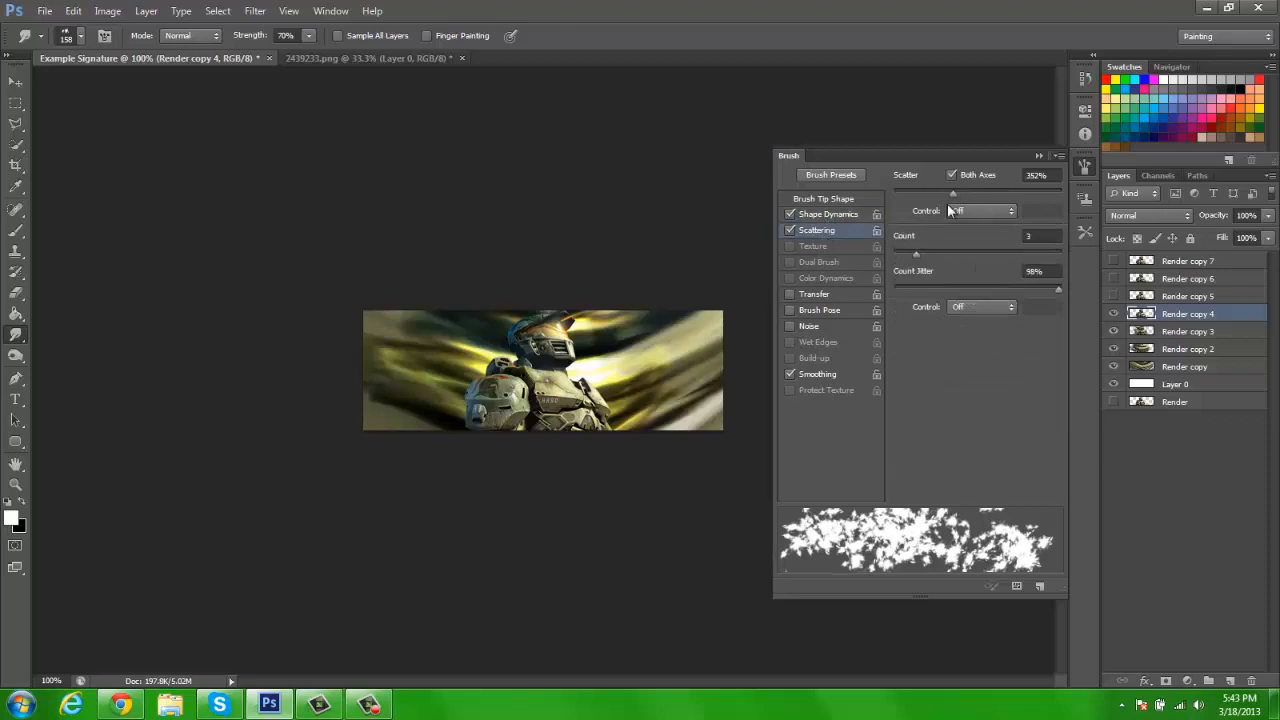
click(1039, 156)
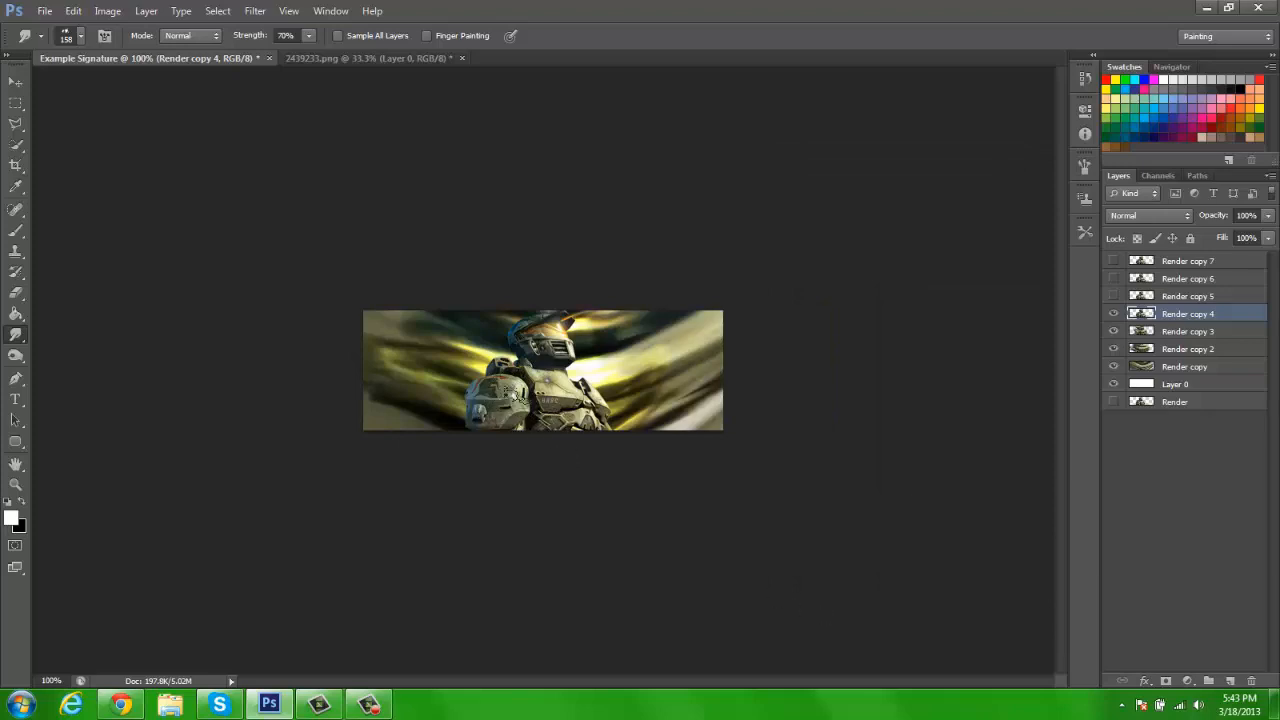
Step: Try smudging the soldier on Render copy 4 with the splatter brush, undo the strokes and reactivate Render copy 4
mouse_move(505, 394)
mouse_down()
mouse_move(465, 374)
mouse_move(592, 432)
mouse_move(625, 407)
mouse_move(530, 322)
mouse_move(565, 325)
mouse_move(575, 377)
mouse_move(540, 330)
mouse_up()
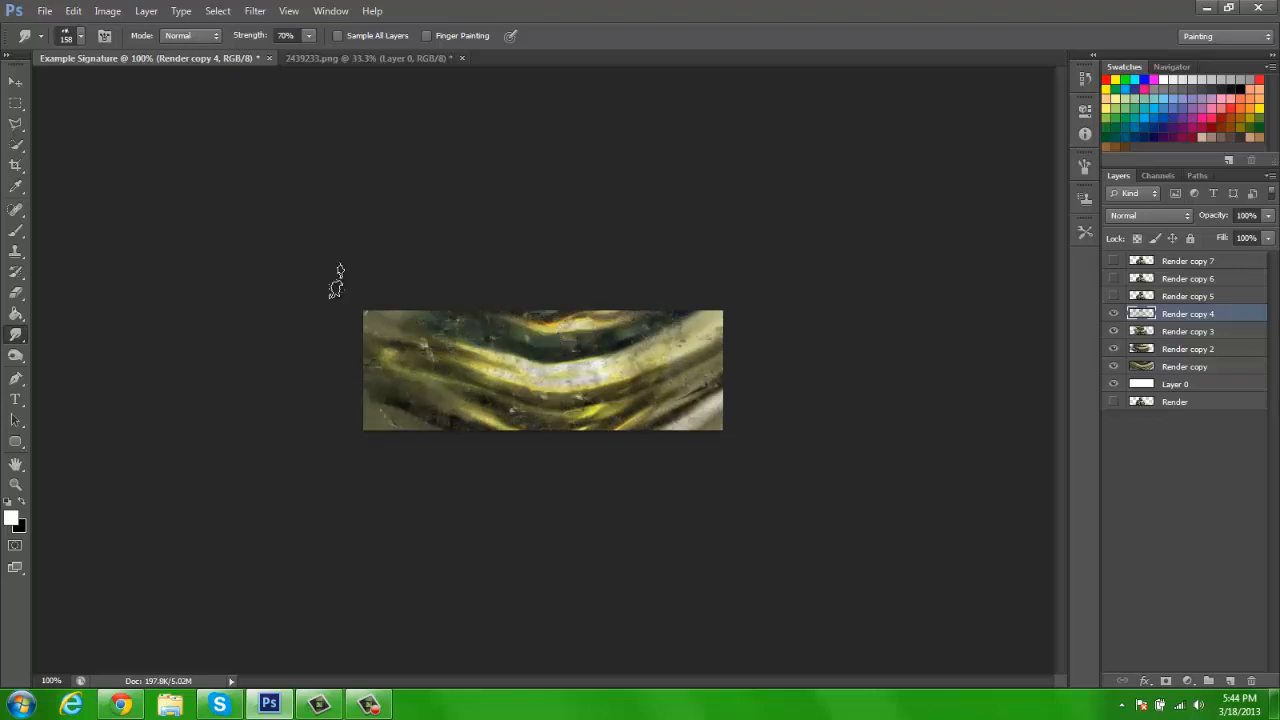
key(ctrl+alt+z)
key(ctrl+alt+z)
key(ctrl+alt+z)
key(ctrl+alt+z)
key(ctrl+alt+z)
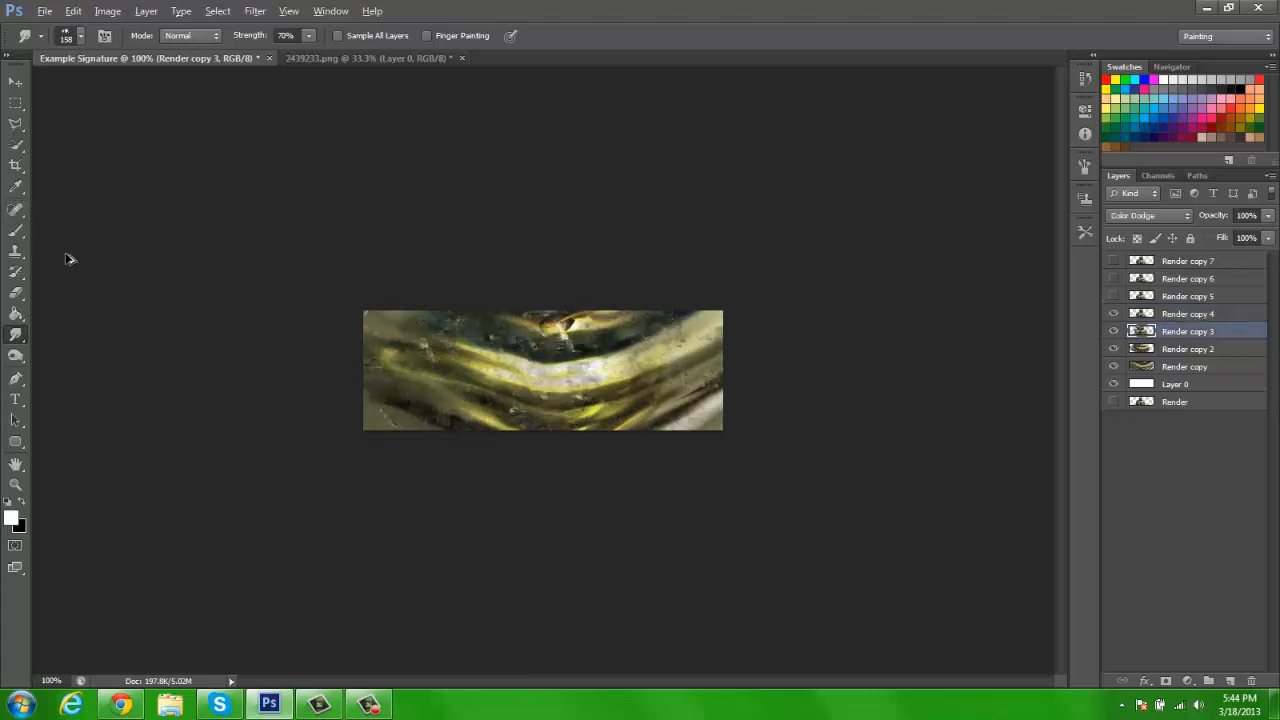
click(1172, 316)
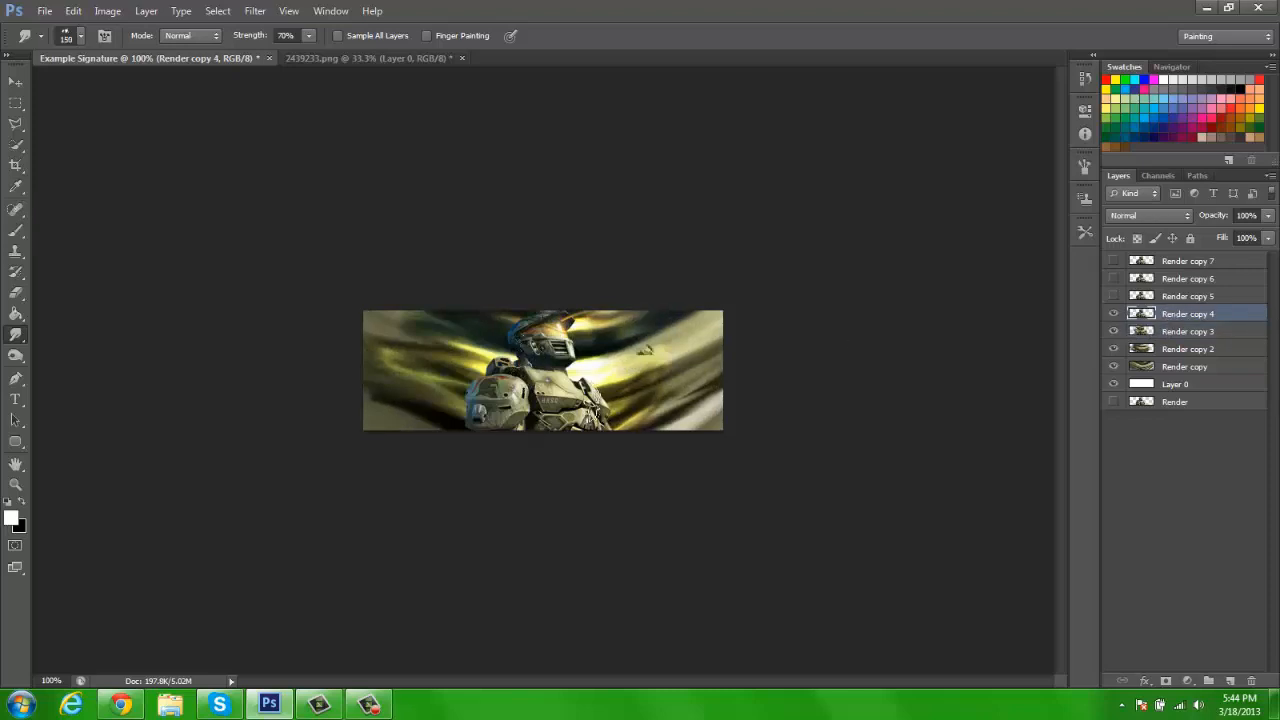
Step: Smudge the soldier's chest on Render copy 4 with the 150 px splatter brush and fade the stray upper-left fragment with the 25% Eraser
drag(590, 418, 595, 410)
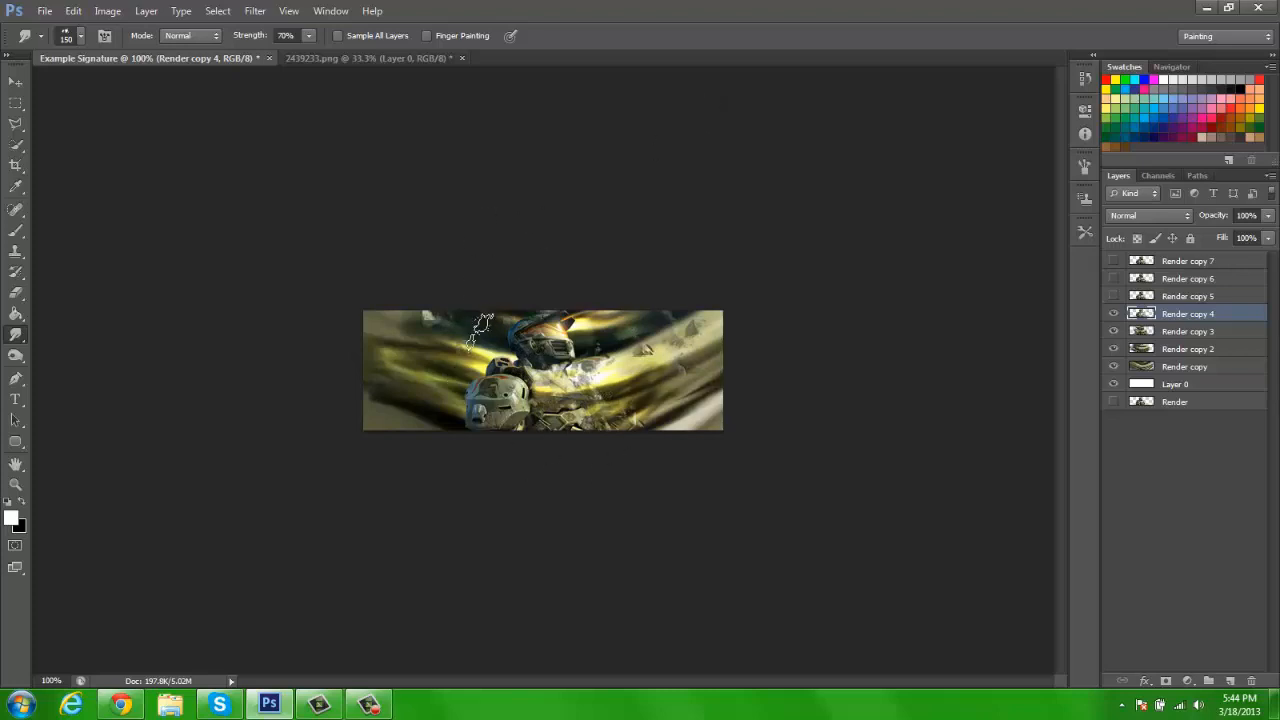
mouse_move(422, 318)
mouse_down()
mouse_move(426, 355)
mouse_move(436, 289)
mouse_move(389, 445)
mouse_up()
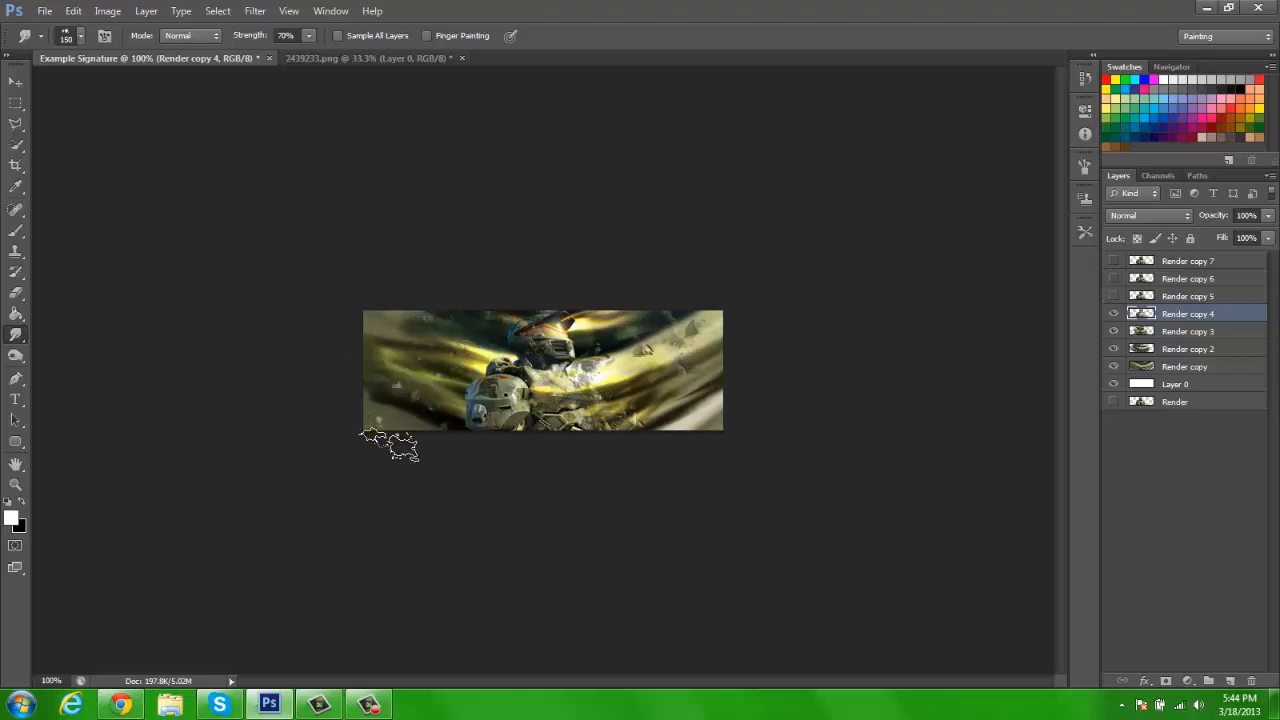
drag(653, 346, 666, 350)
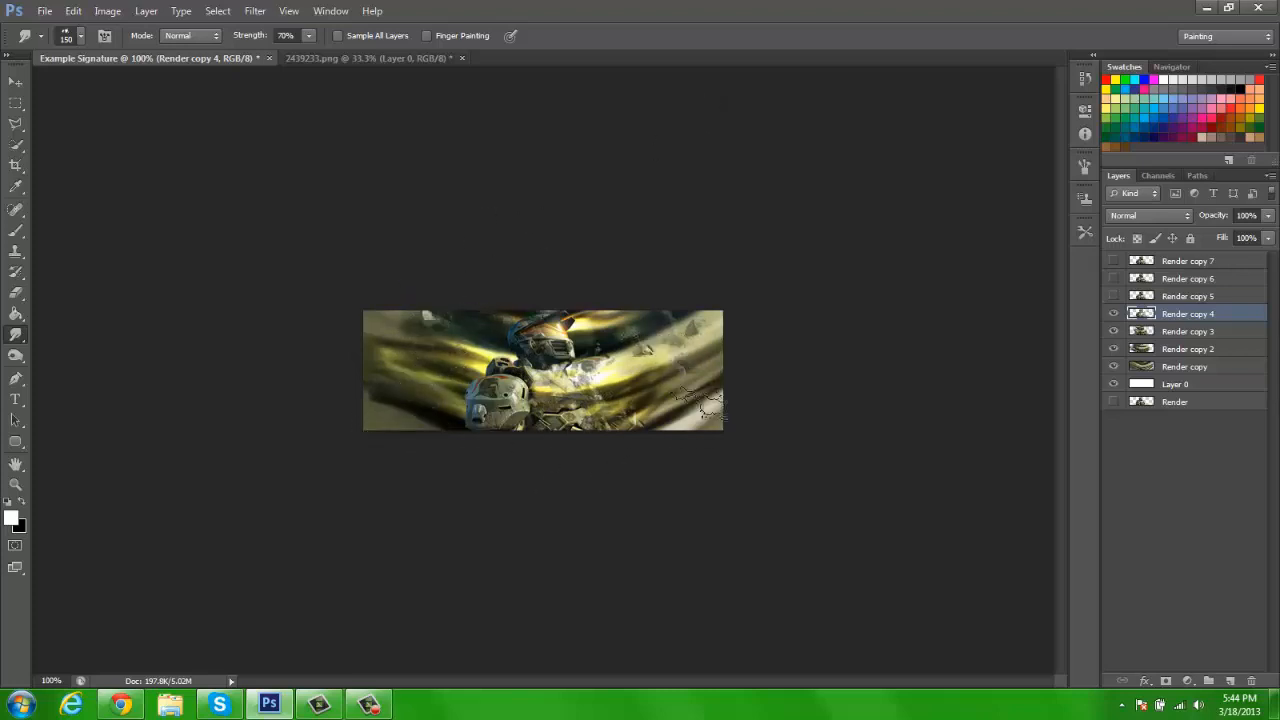
click(15, 293)
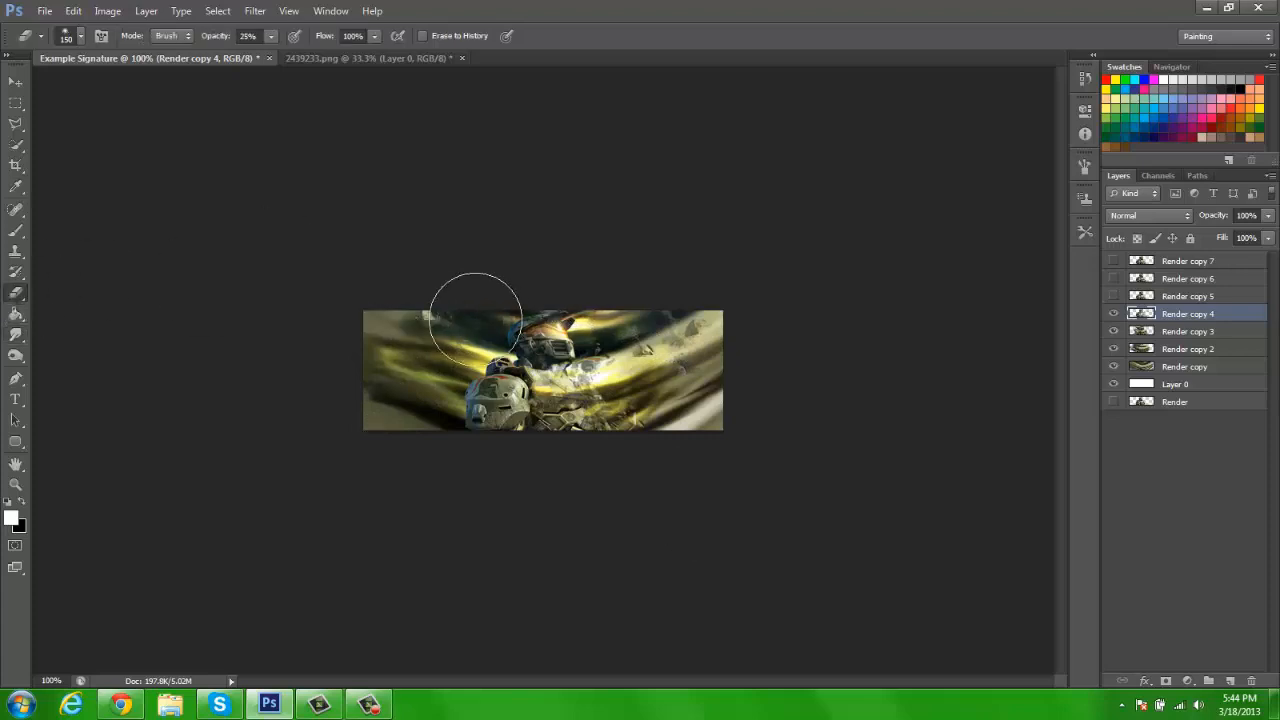
drag(439, 307, 437, 310)
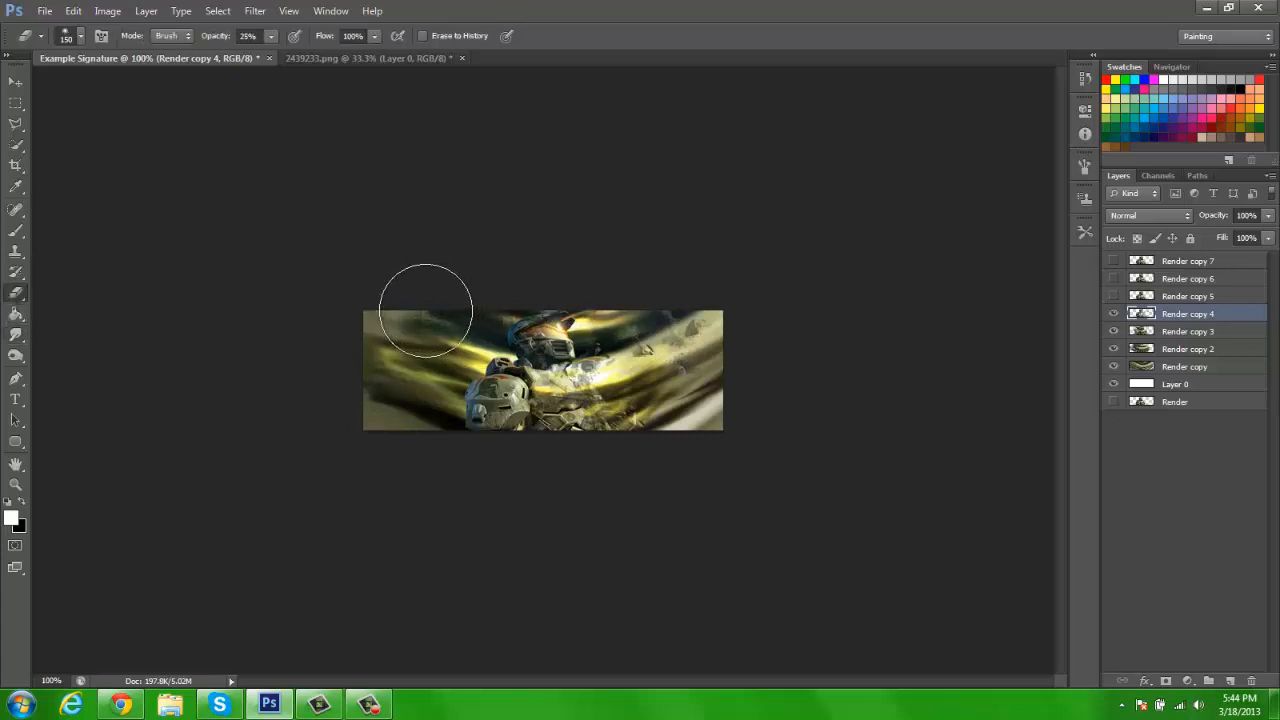
Step: Smudge the soldier's shoulder and helmet on Render copy 4, reducing the Smudge brush to 90 px for the helmet
click(15, 334)
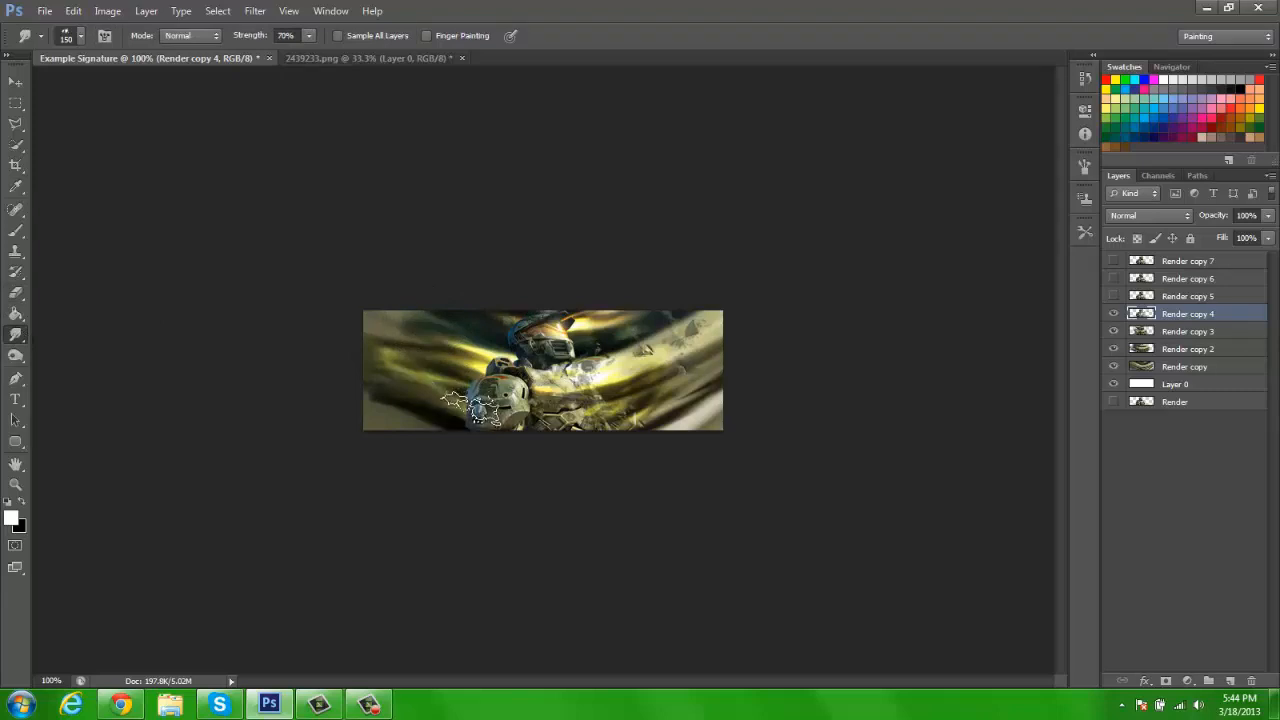
drag(470, 411, 480, 411)
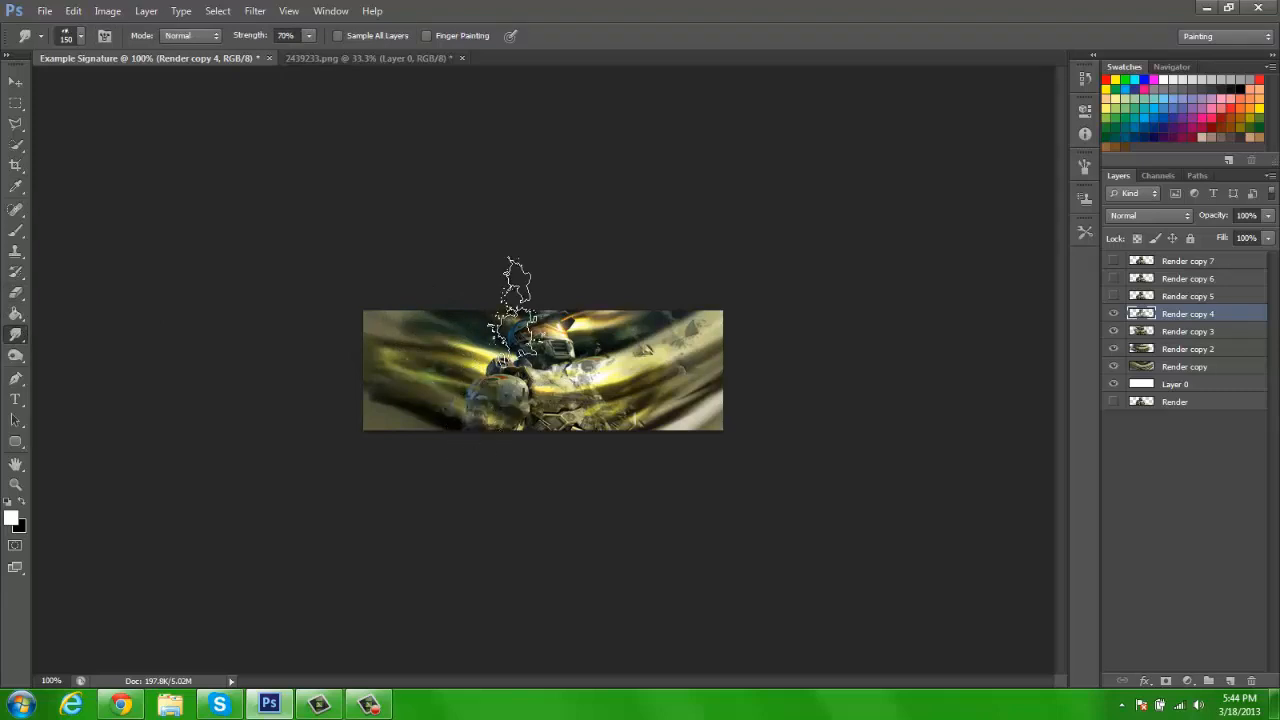
key(bracketleft)
key(bracketleft)
key(bracketleft)
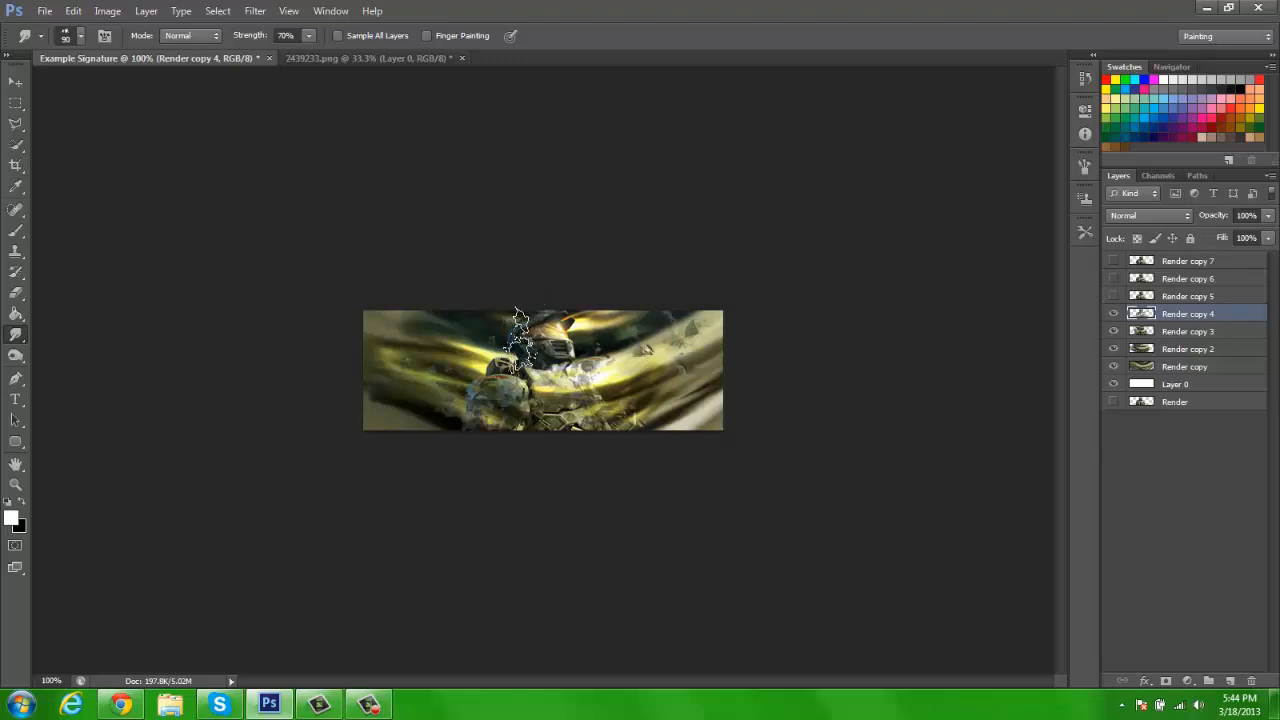
drag(519, 335, 527, 346)
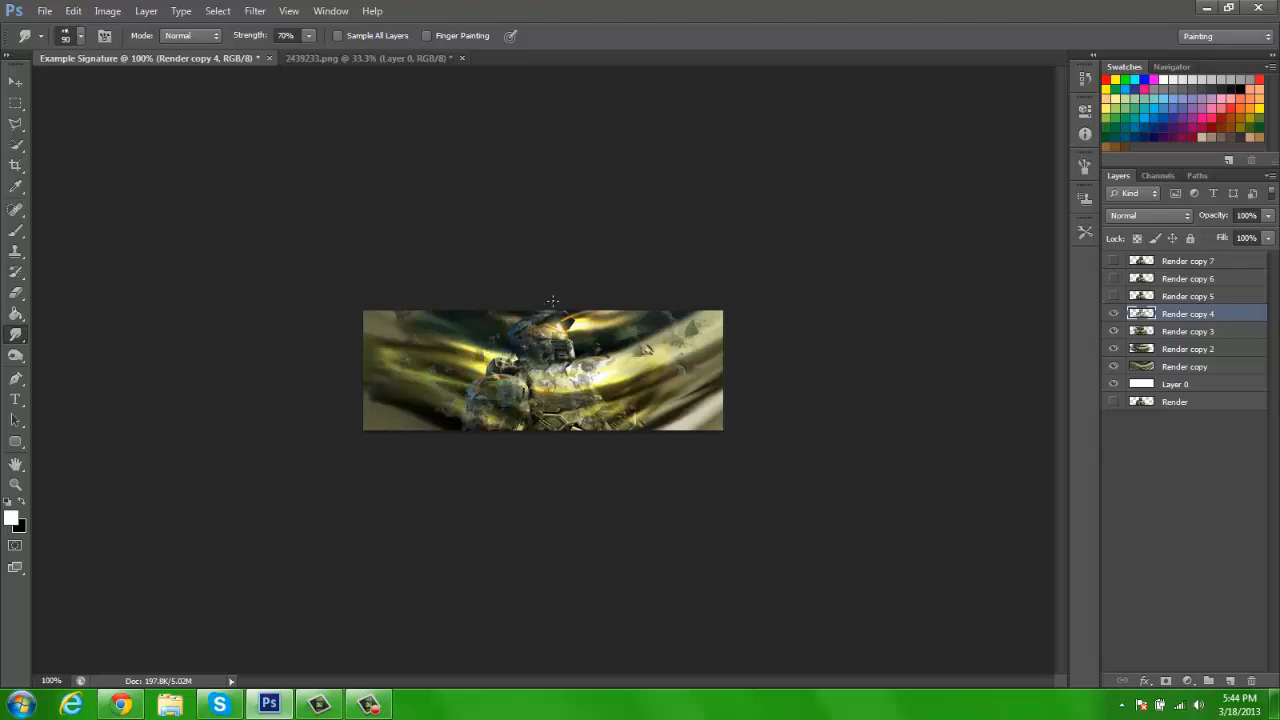
drag(552, 301, 556, 345)
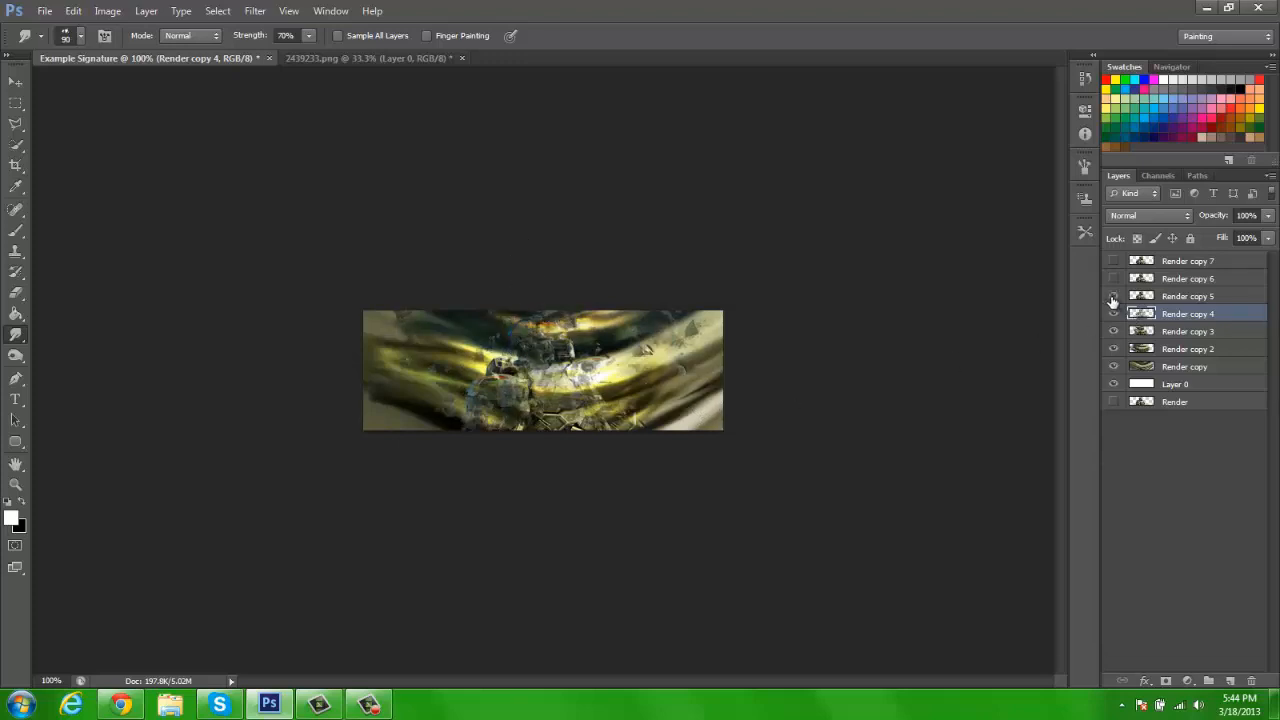
Step: Show Render copy 5 and set Render copy 4's blend mode to Overlay after trying Hard Light and Color Dodge
click(1113, 298)
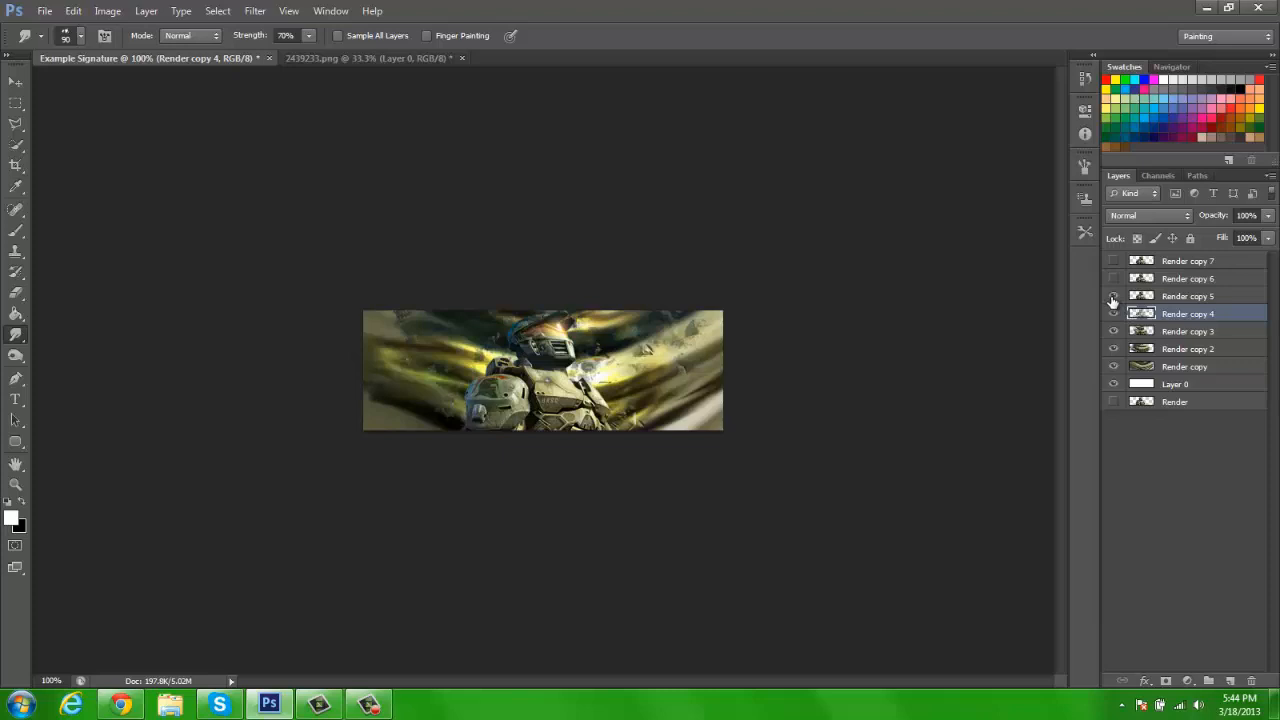
click(1150, 216)
click(1130, 450)
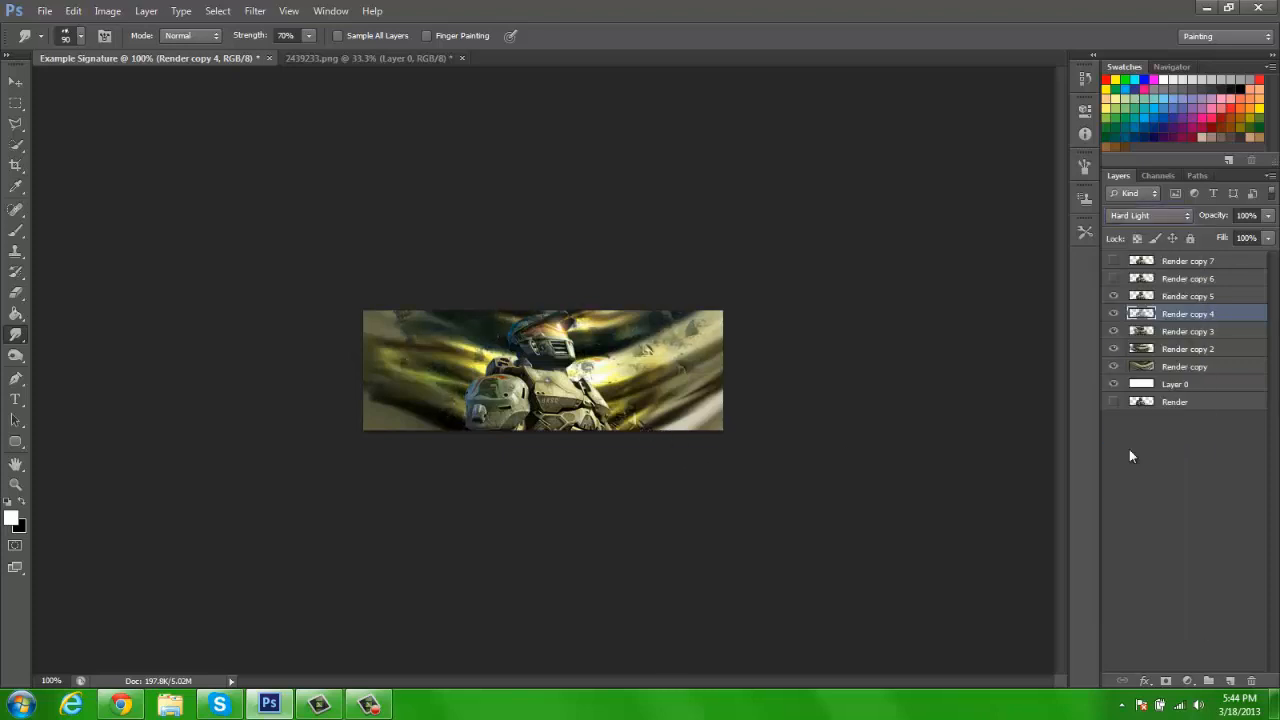
key(Up)
key(Up)
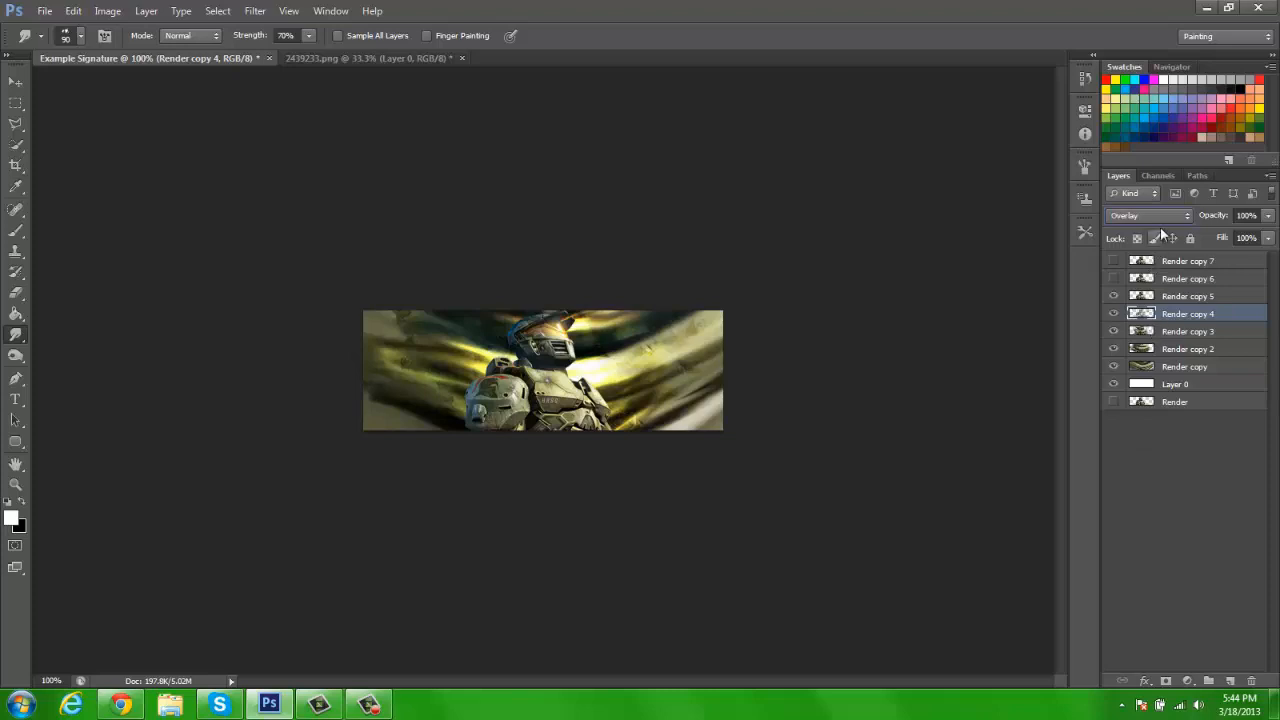
click(1150, 216)
click(1138, 372)
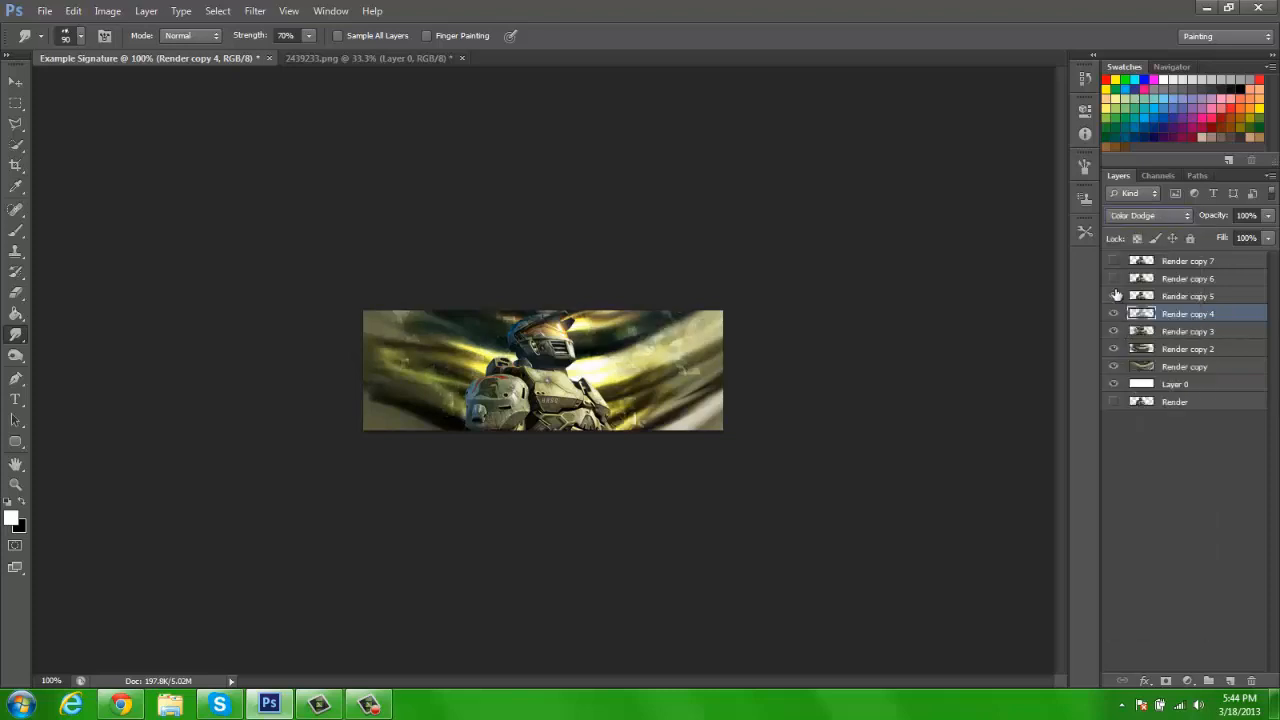
scroll(1148, 214, down, 3)
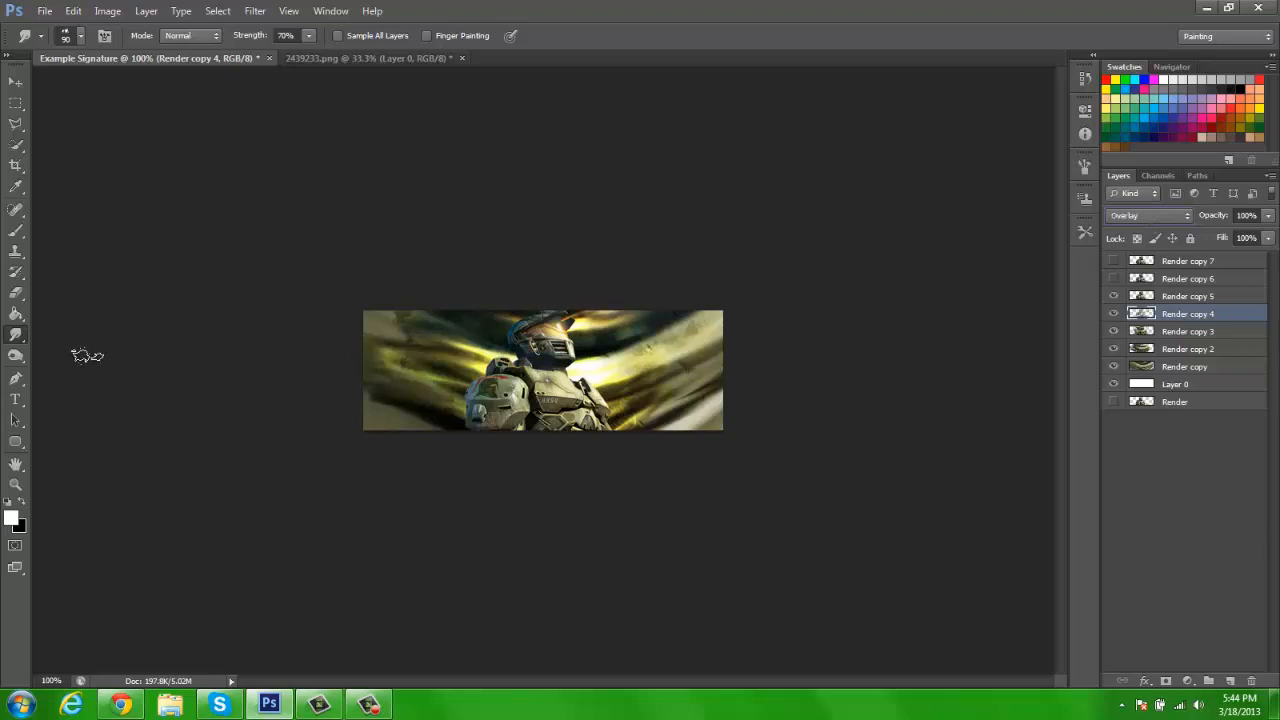
Step: Soften Render copy 4 along the banner's left edge with the 150 px Eraser at 25% opacity
key(e)
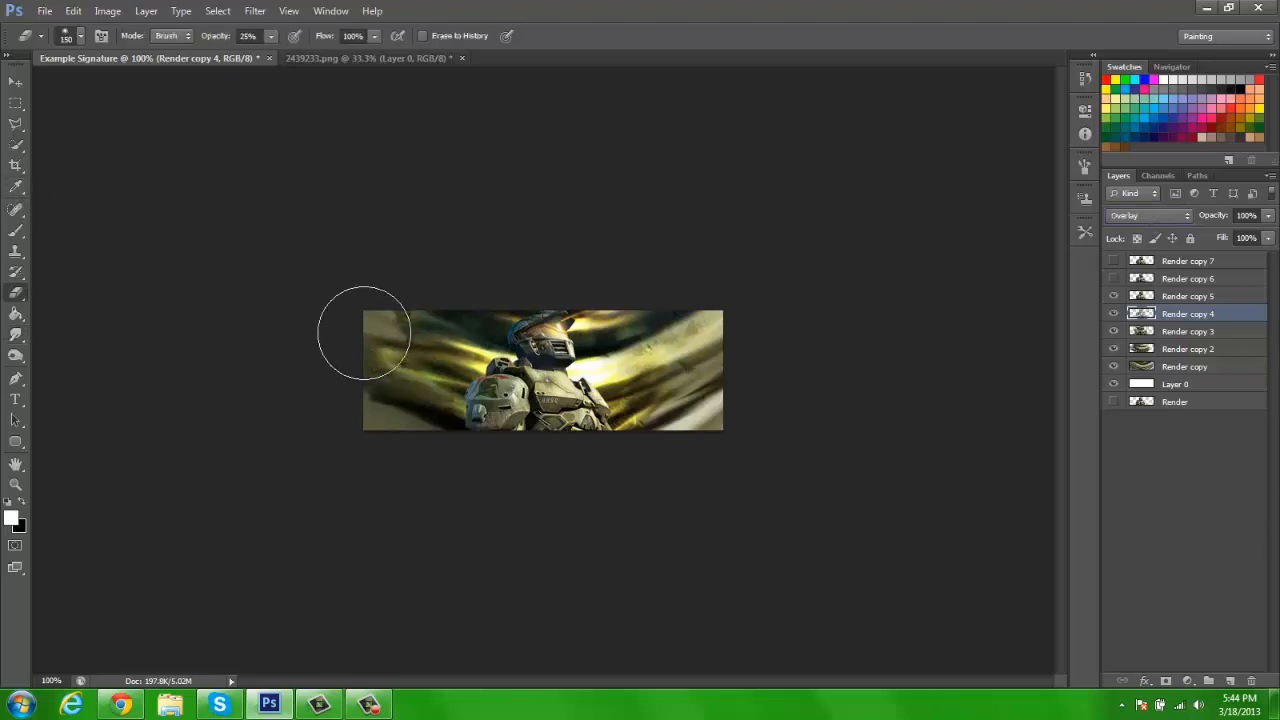
mouse_move(363, 337)
mouse_down()
mouse_move(371, 371)
mouse_move(383, 335)
mouse_move(368, 353)
mouse_up()
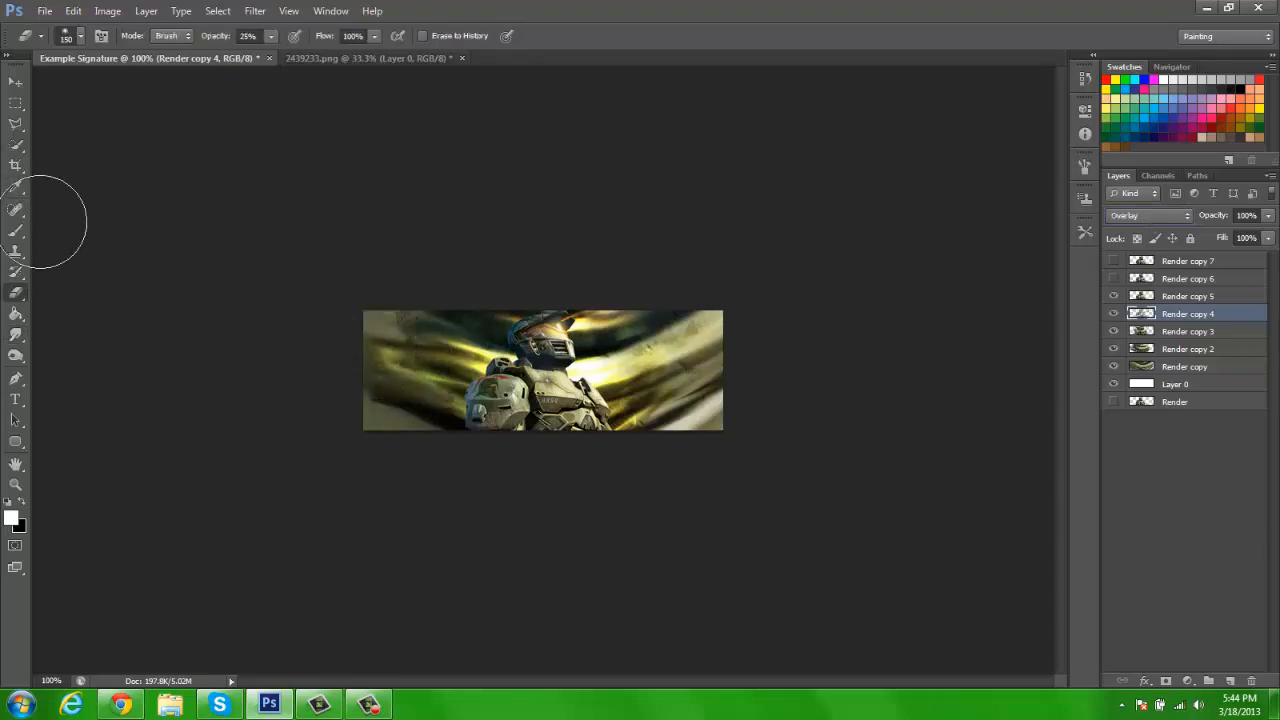
click(15, 83)
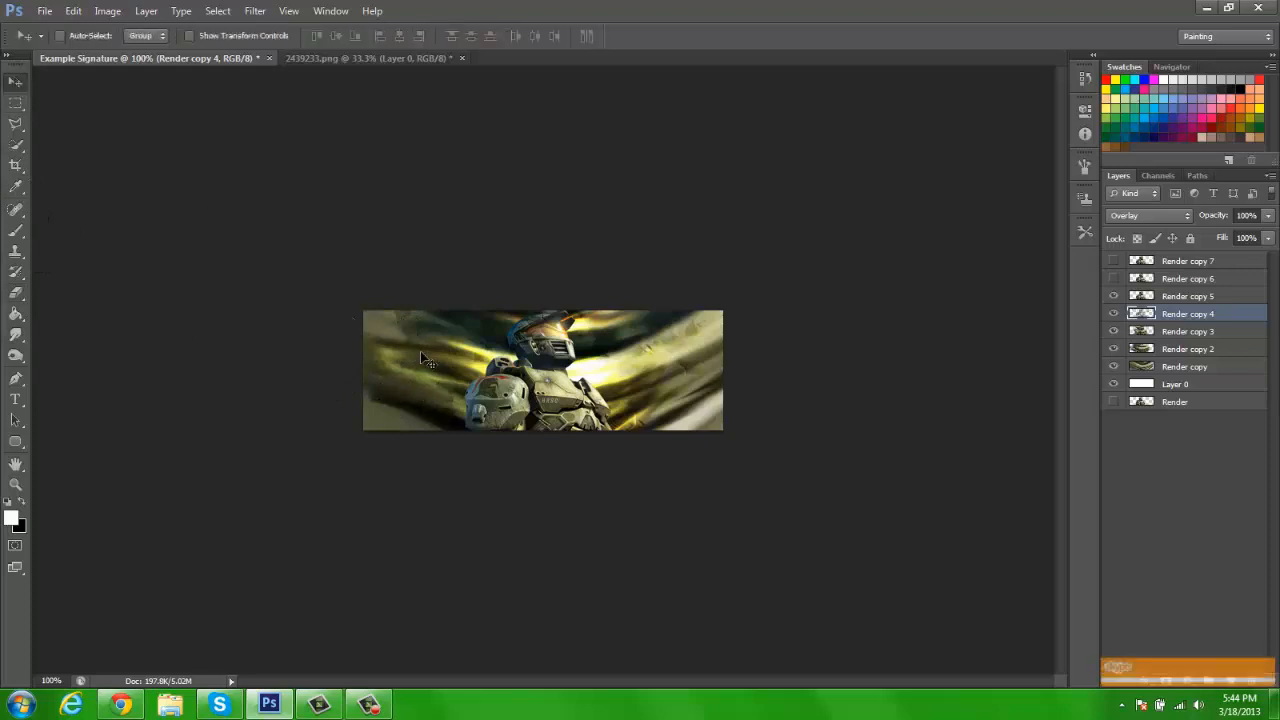
Step: Break up the soldier on Render copy 5 by smudging it with the splatter brush at 60 px
click(1150, 296)
click(15, 334)
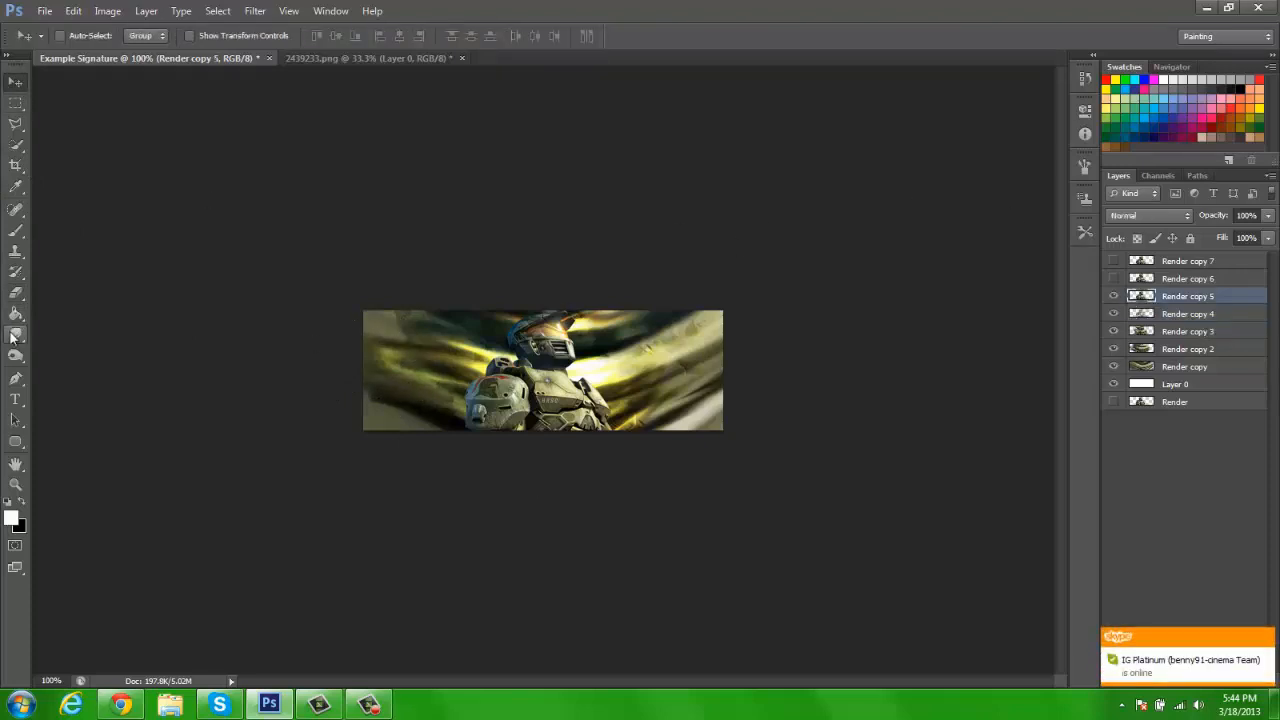
mouse_move(585, 432)
mouse_down()
mouse_move(541, 403)
mouse_move(532, 372)
mouse_move(622, 345)
mouse_move(522, 350)
mouse_move(458, 376)
mouse_move(495, 420)
mouse_up()
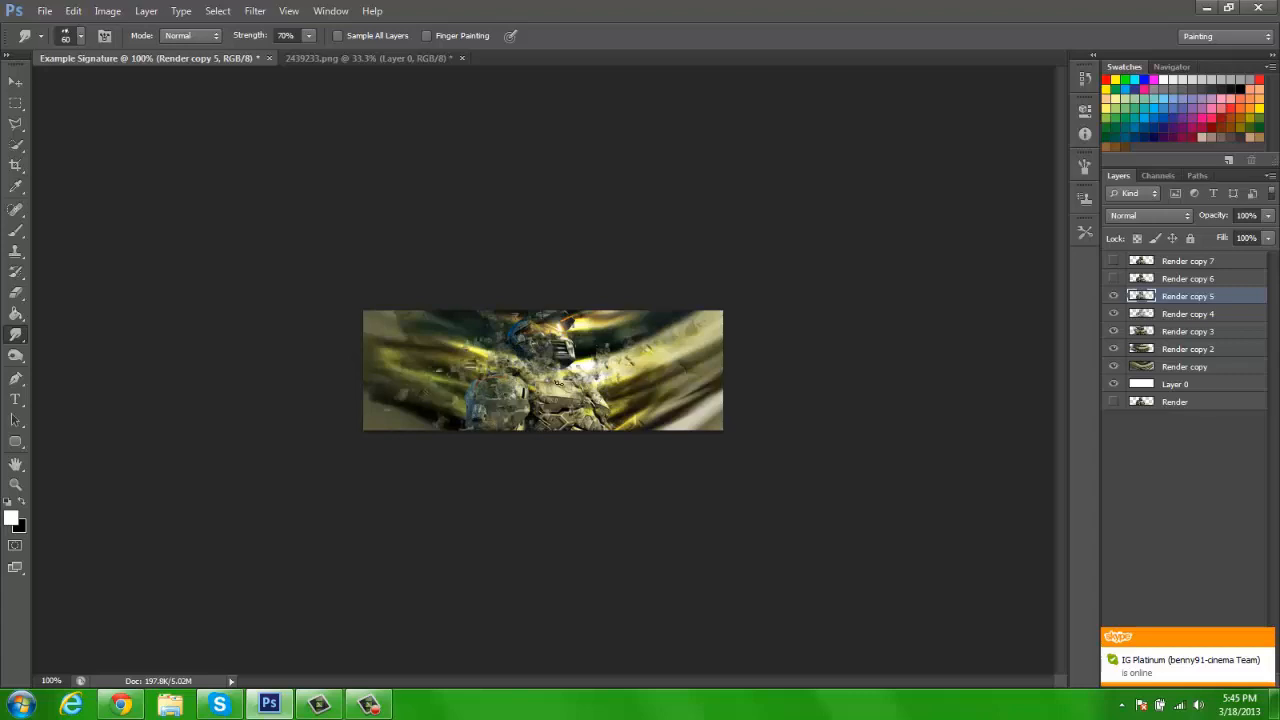
mouse_move(556, 380)
mouse_down()
mouse_move(577, 332)
mouse_move(497, 393)
mouse_up()
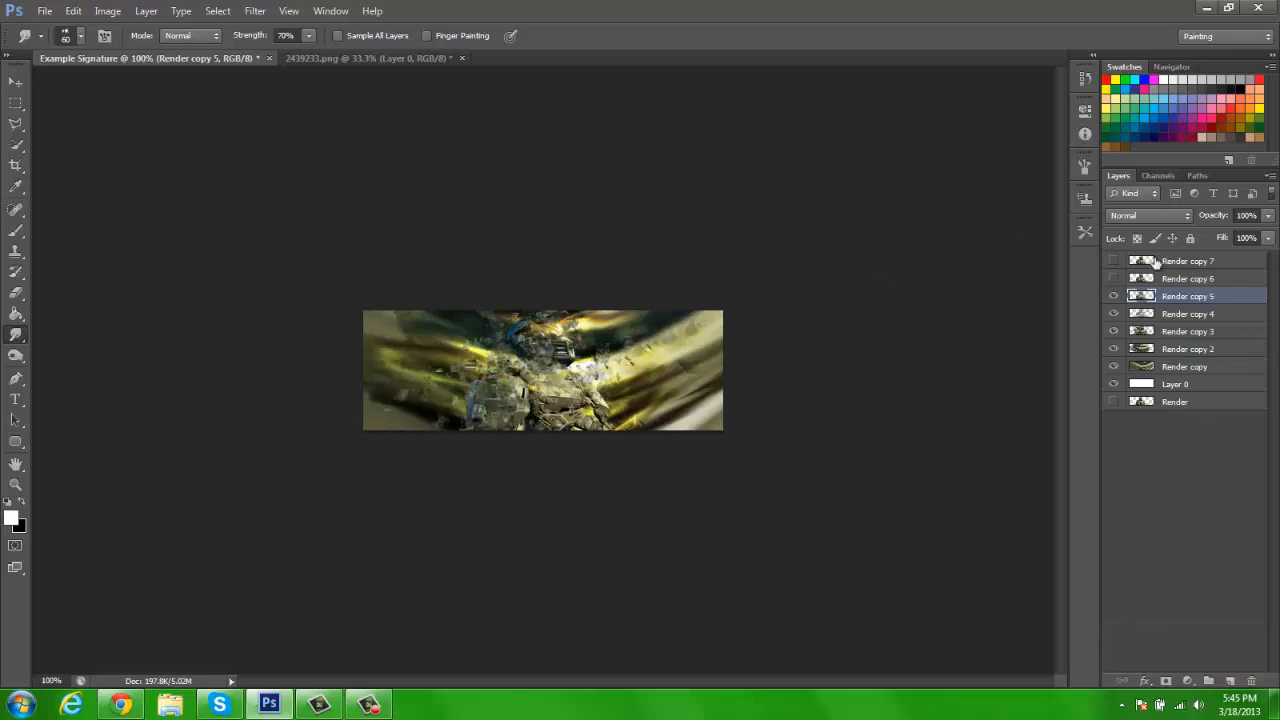
Step: Show Render copy 6 and set Render copy 5's blend mode to Hard Light after trying Color Dodge
click(1112, 284)
click(1138, 216)
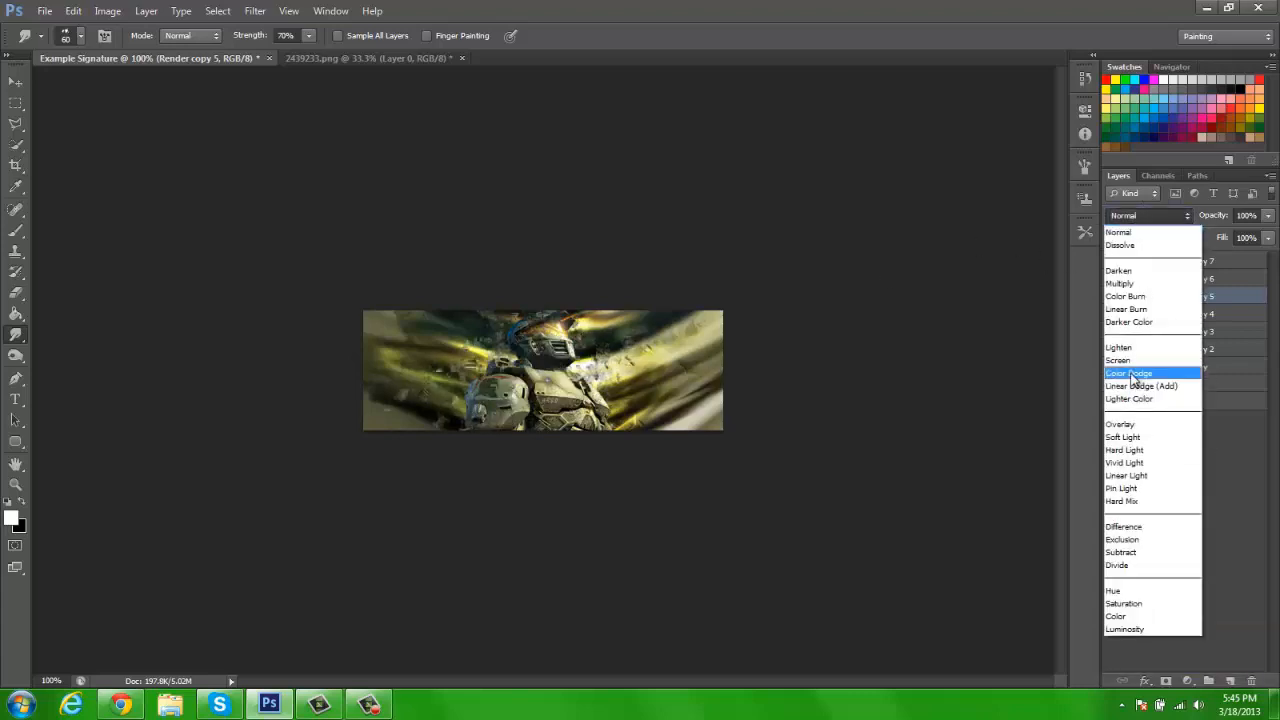
click(1131, 368)
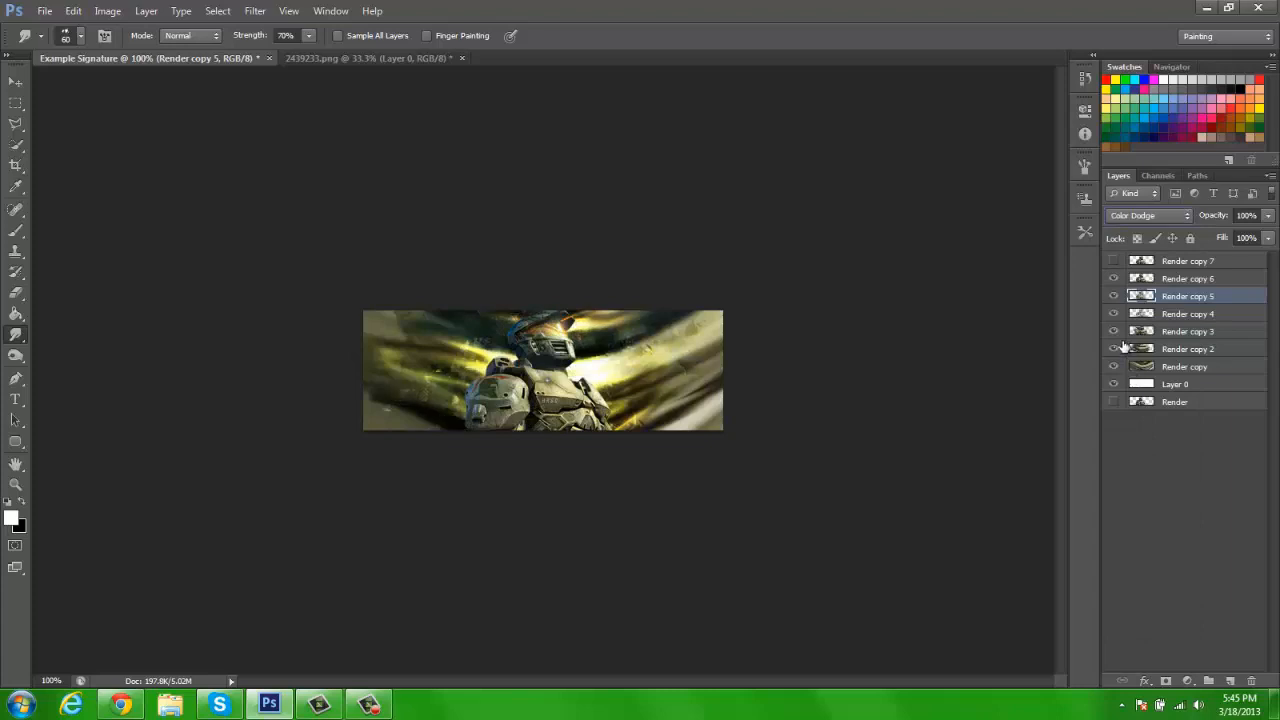
key(ctrl+j)
click(1150, 215)
click(1124, 450)
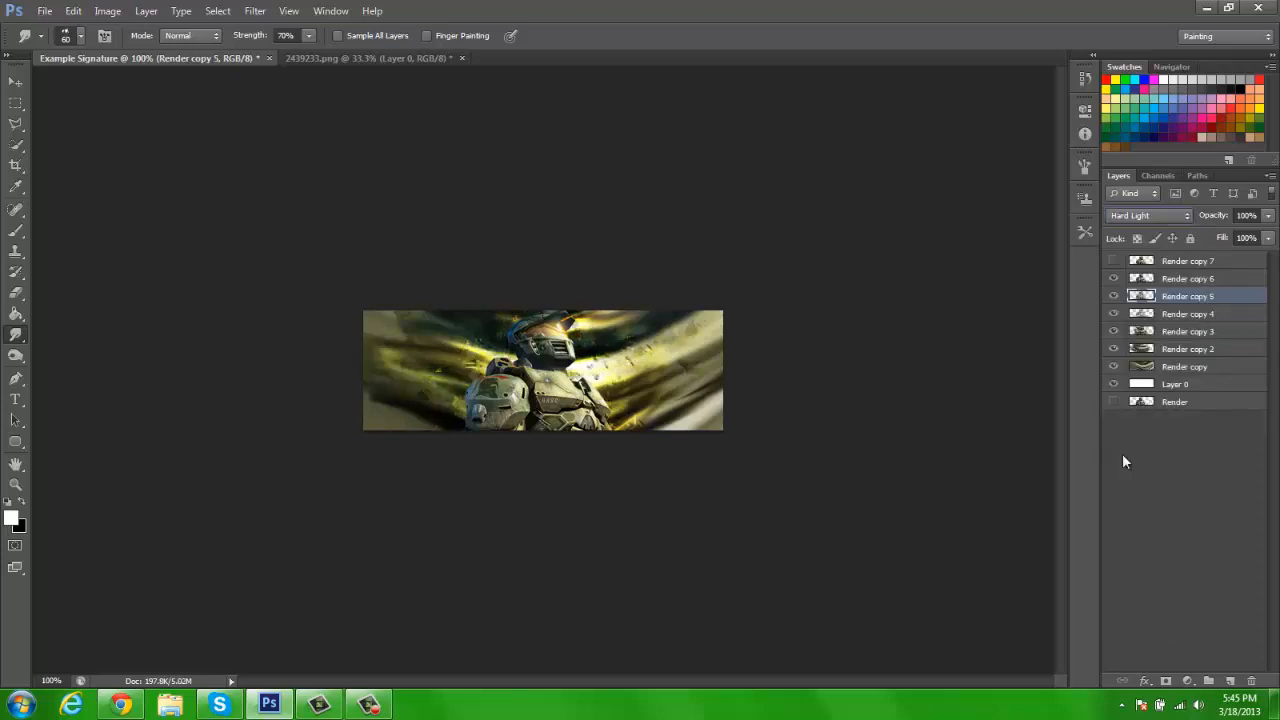
Step: Duplicate Render copy 7 twice and activate Render copy 6
click(1172, 280)
click(1157, 263)
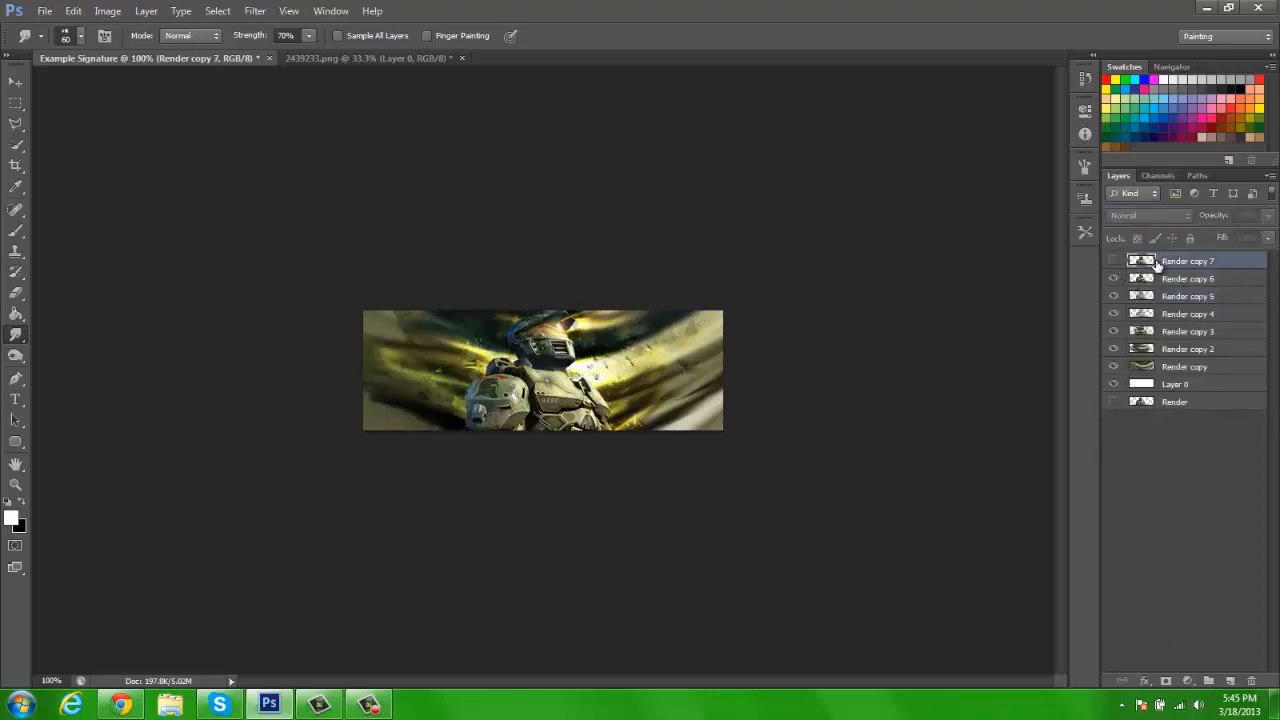
key(ctrl+j)
key(ctrl+j)
click(1168, 314)
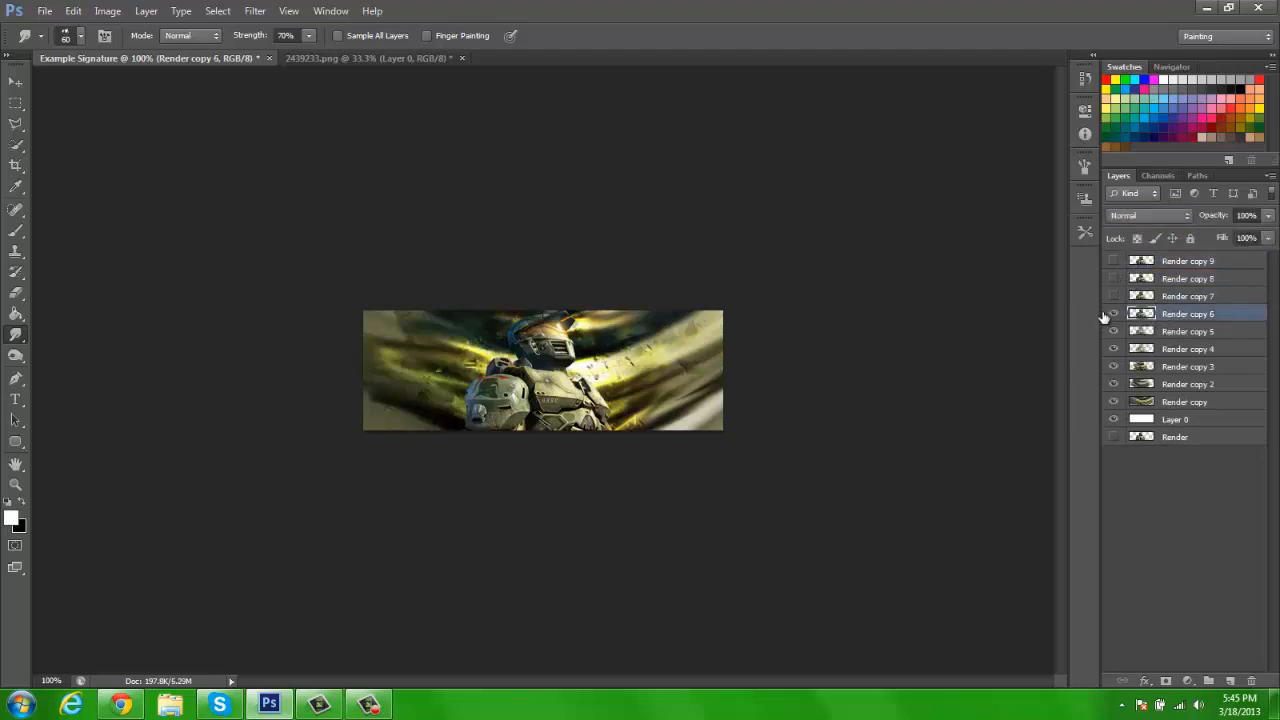
Step: Try smudging the soldier's helmet and upper body on Render copy 6, and undo the strokes
click(1114, 314)
mouse_move(480, 395)
mouse_down()
mouse_move(495, 355)
mouse_move(560, 370)
mouse_move(561, 358)
mouse_up()
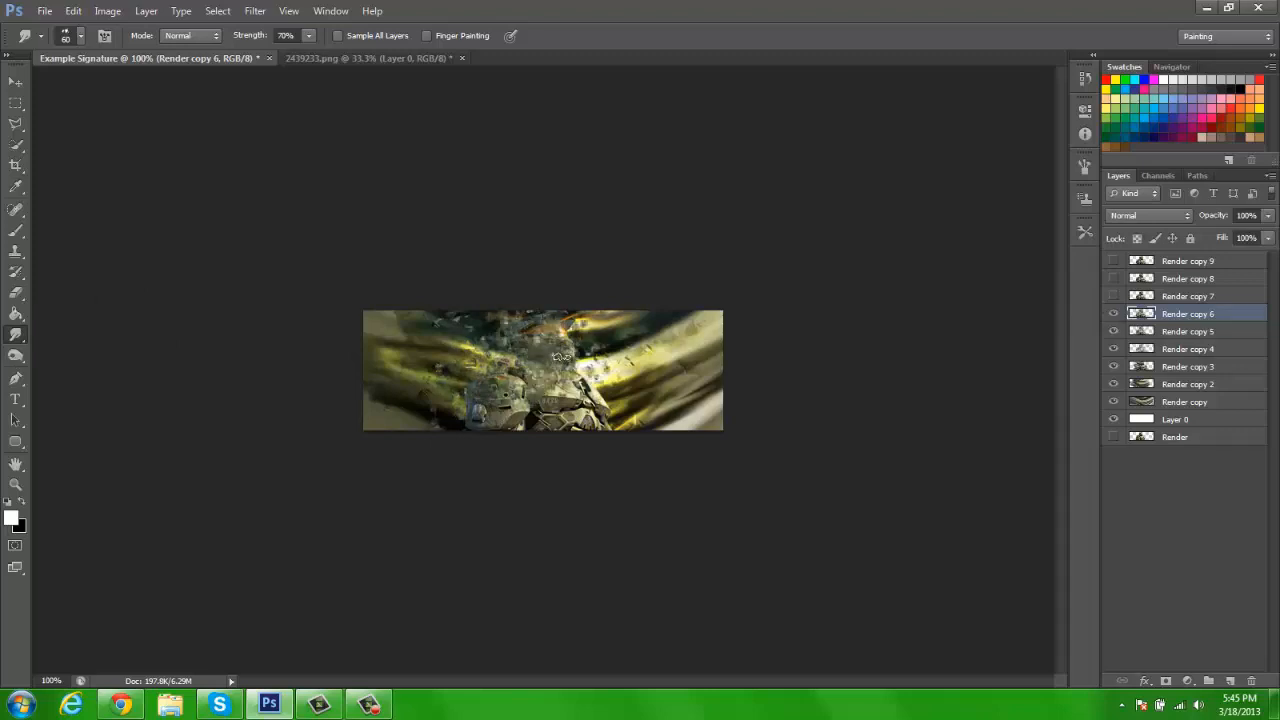
key(ctrl+alt+z)
key(ctrl+alt+z)
key(ctrl+alt+z)
key(ctrl+alt+z)
key(ctrl+alt+z)
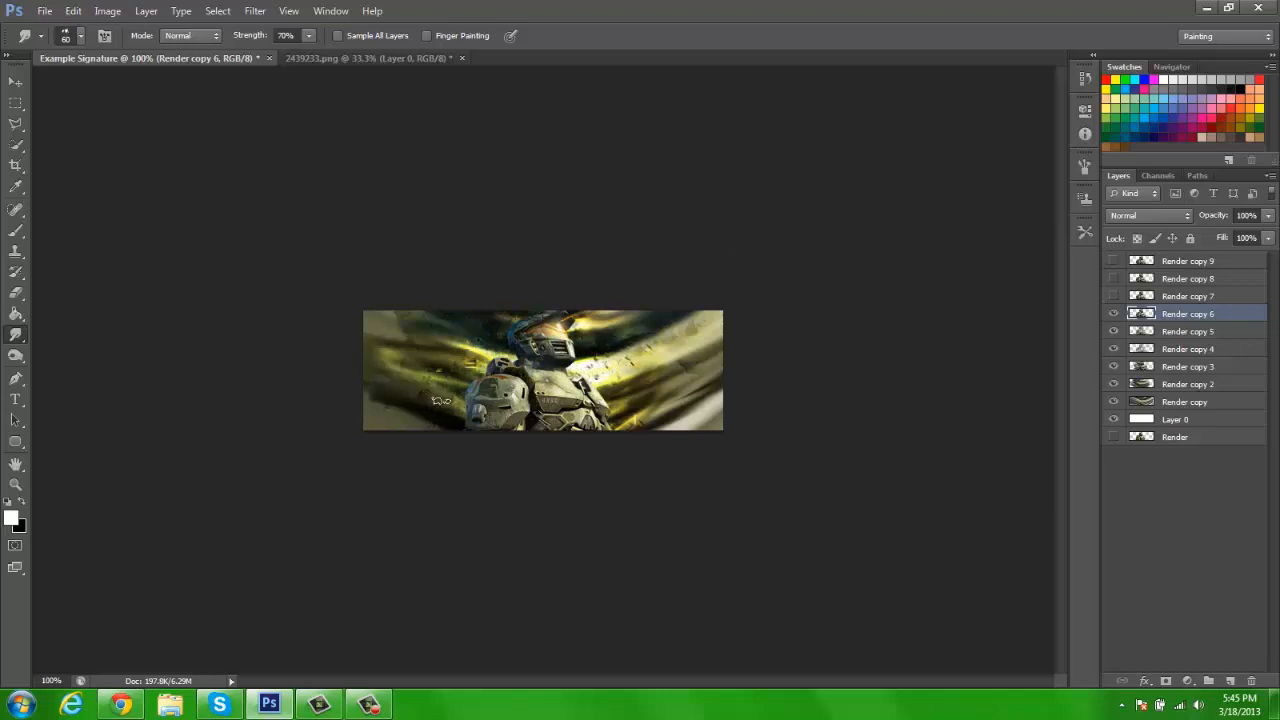
Step: Smudge the soldier on Render copy 6 with the 60 px splatter brush and set the layer's blend mode to Color Dodge
mouse_move(489, 390)
mouse_down()
mouse_move(464, 422)
mouse_move(478, 385)
mouse_move(557, 327)
mouse_move(534, 322)
mouse_move(562, 359)
mouse_move(534, 415)
mouse_move(485, 420)
mouse_up()
click(1122, 216)
click(1141, 365)
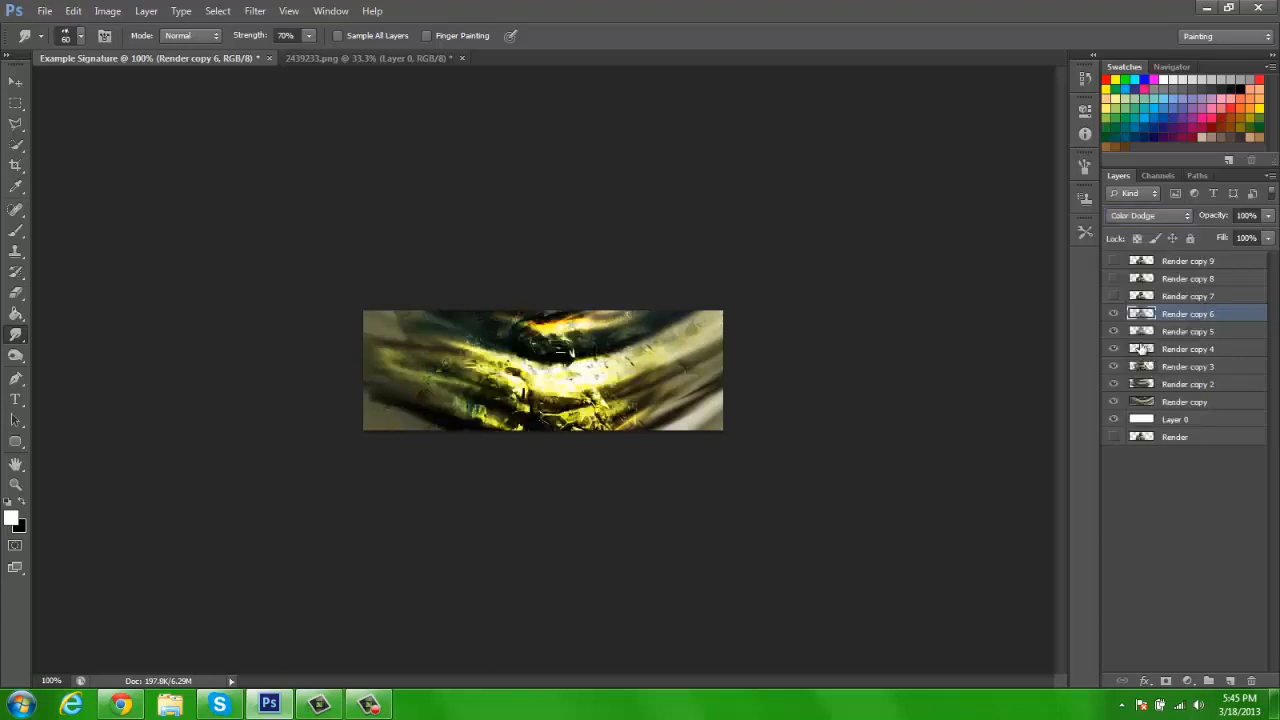
Step: Show the Render copy 7 layer and make it the active layer
click(1113, 296)
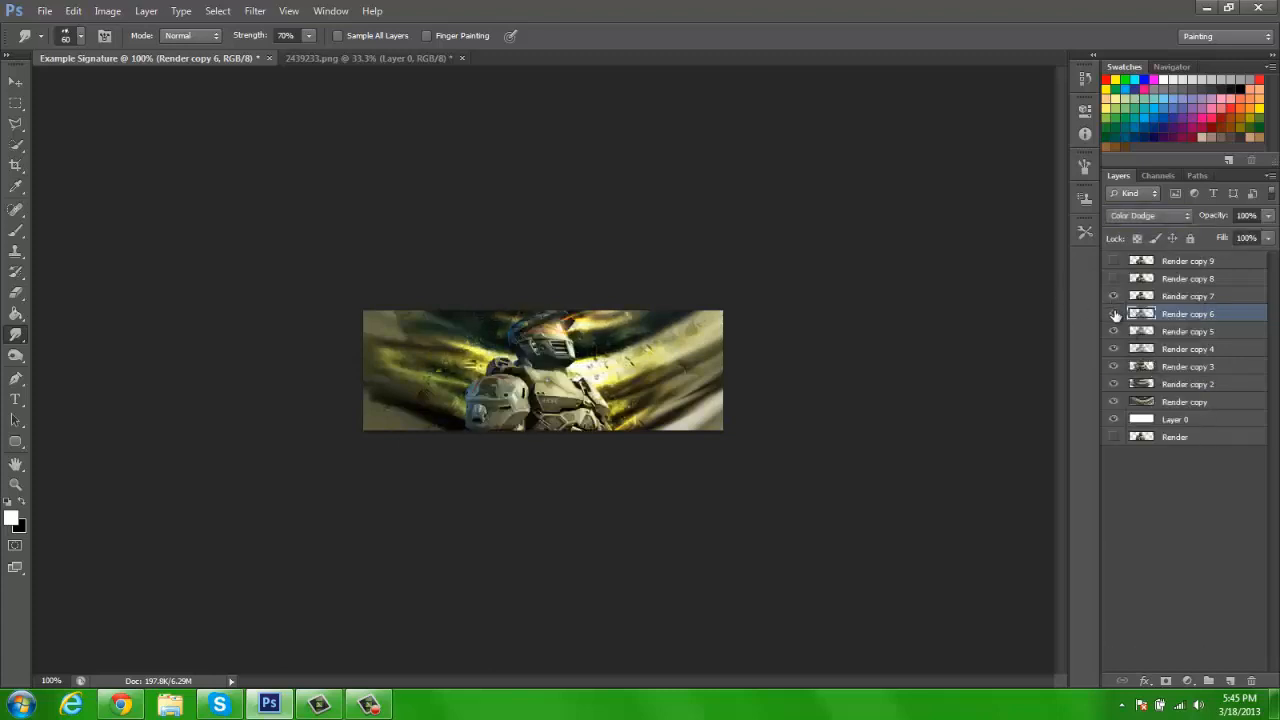
click(1162, 298)
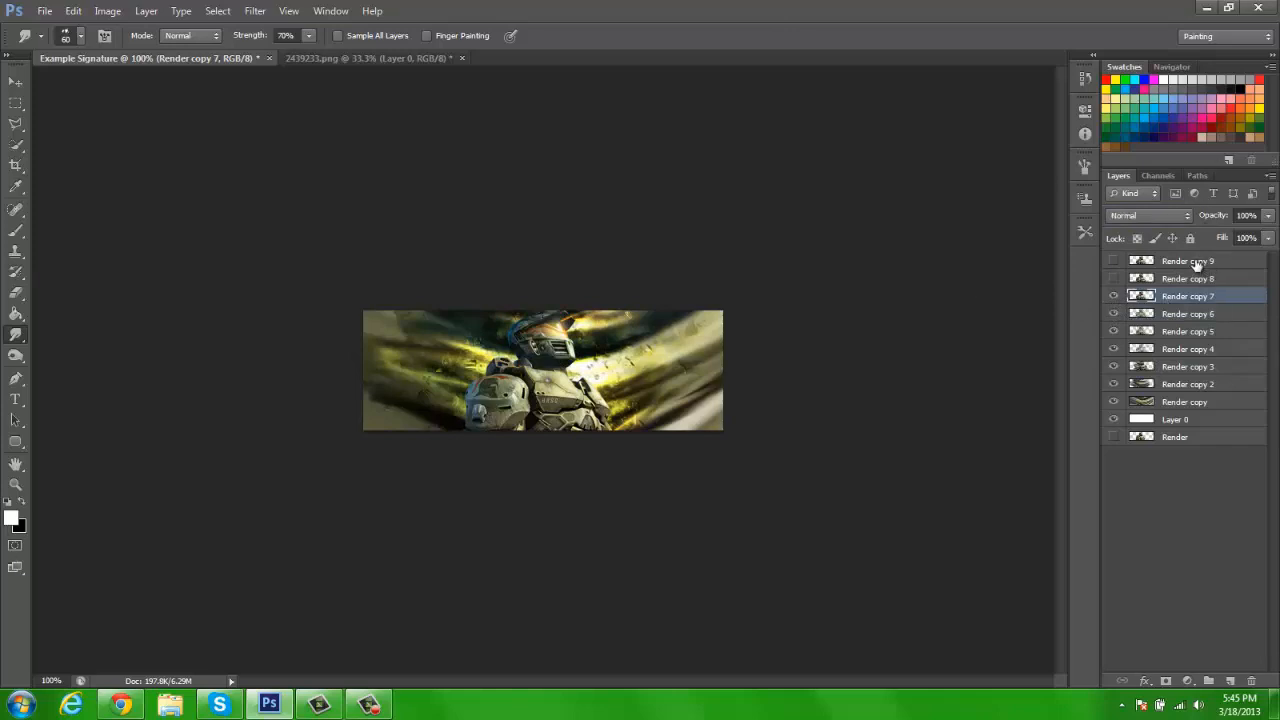
click(1197, 263)
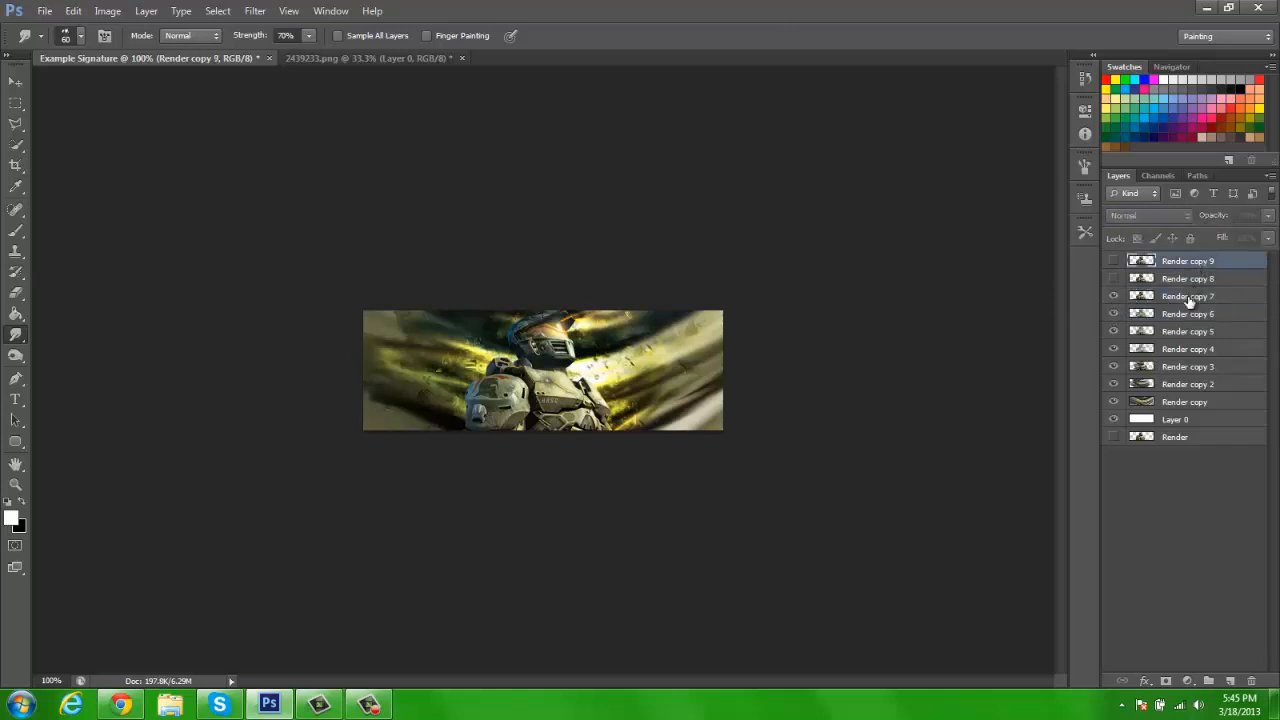
click(1190, 298)
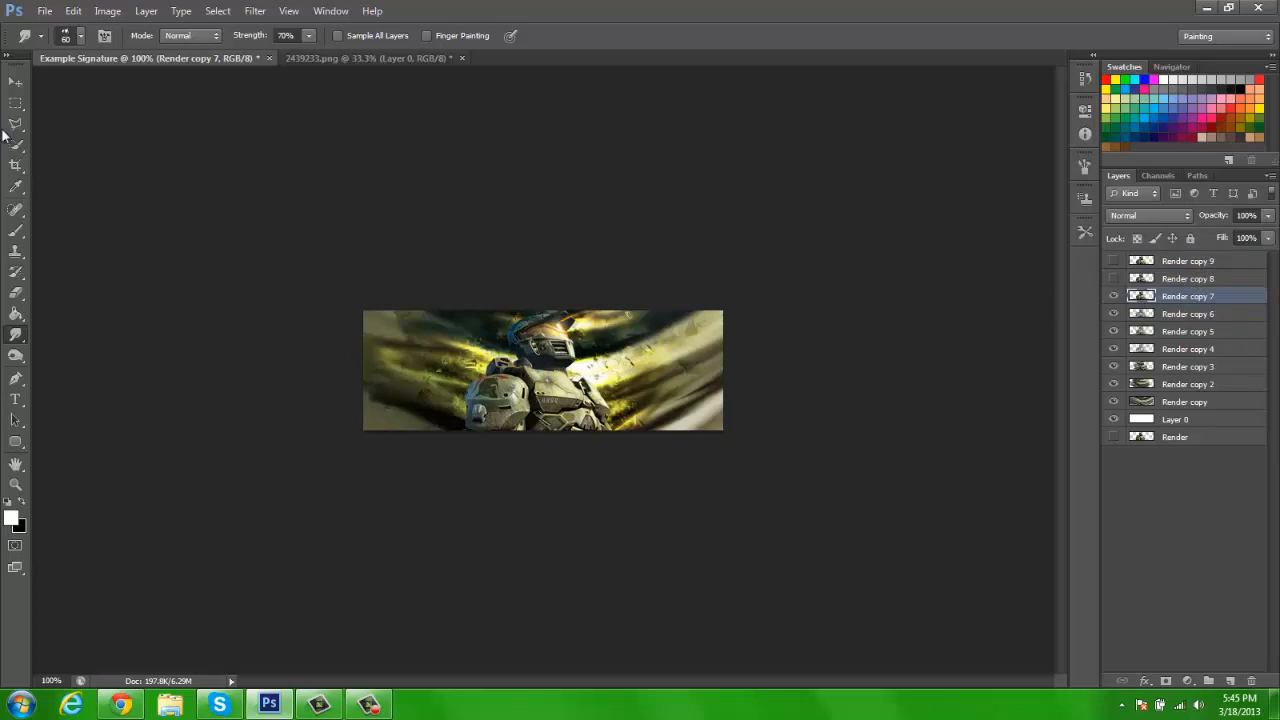
Step: Try moving the smudged Render copy 6 layer to another position behind the soldier
key(v)
key(alt+v)
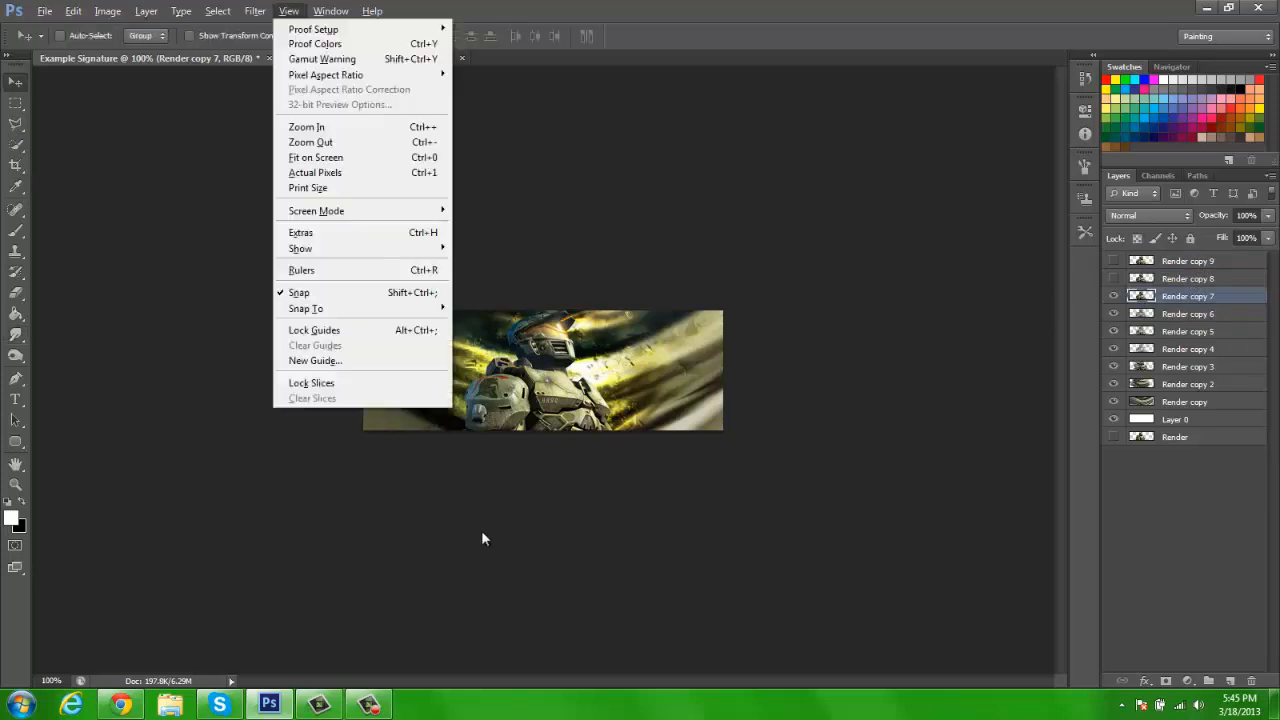
key(Escape)
key(r)
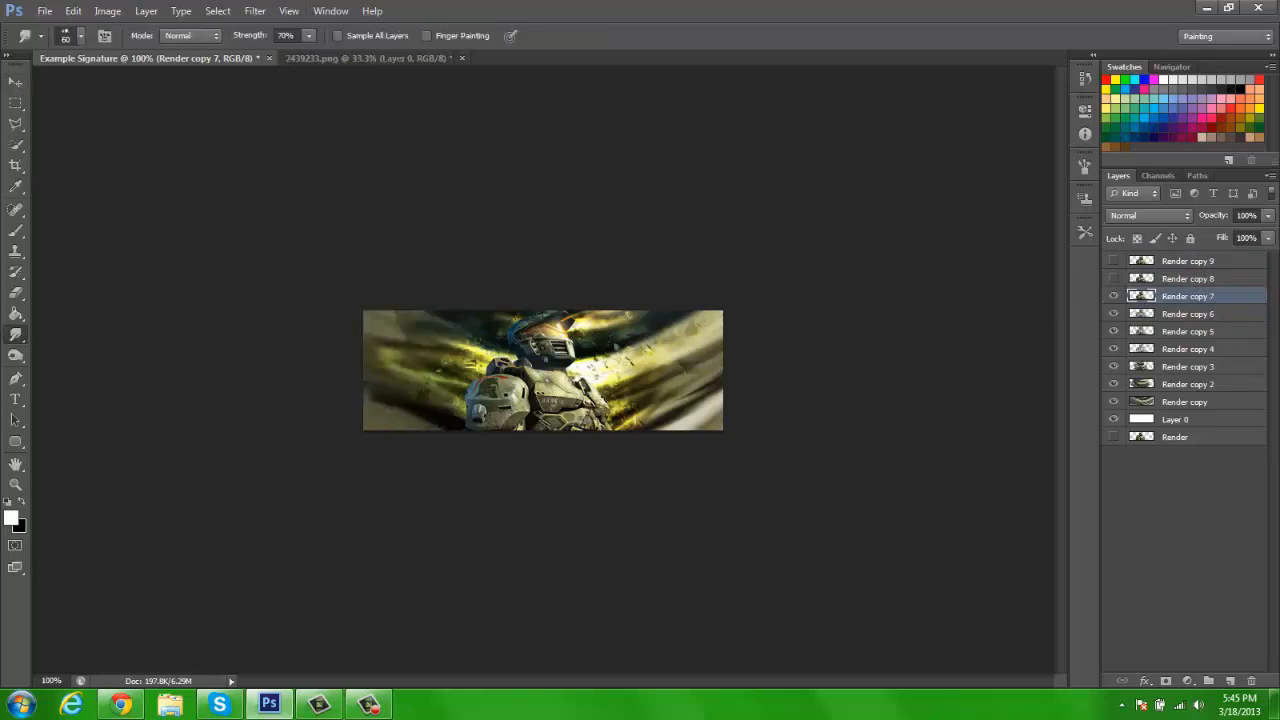
key(alt+bracketleft)
key(v)
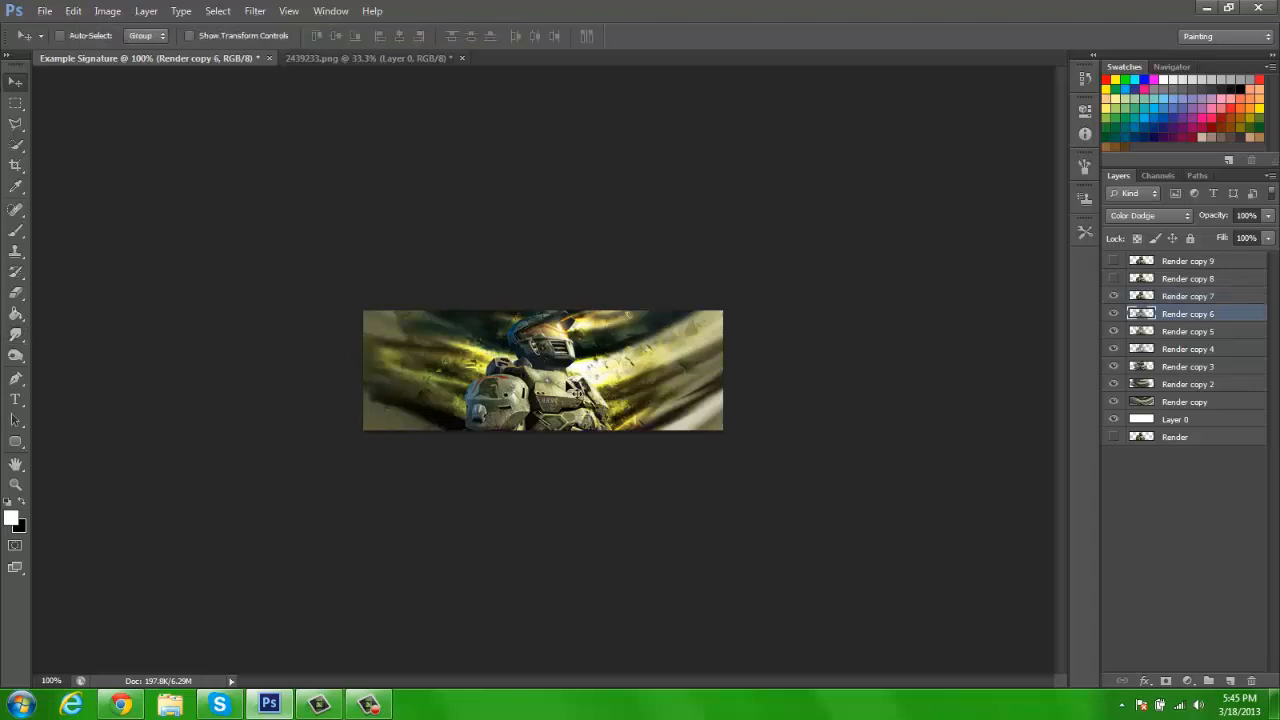
mouse_move(624, 403)
mouse_down()
mouse_move(560, 372)
mouse_move(624, 364)
mouse_up()
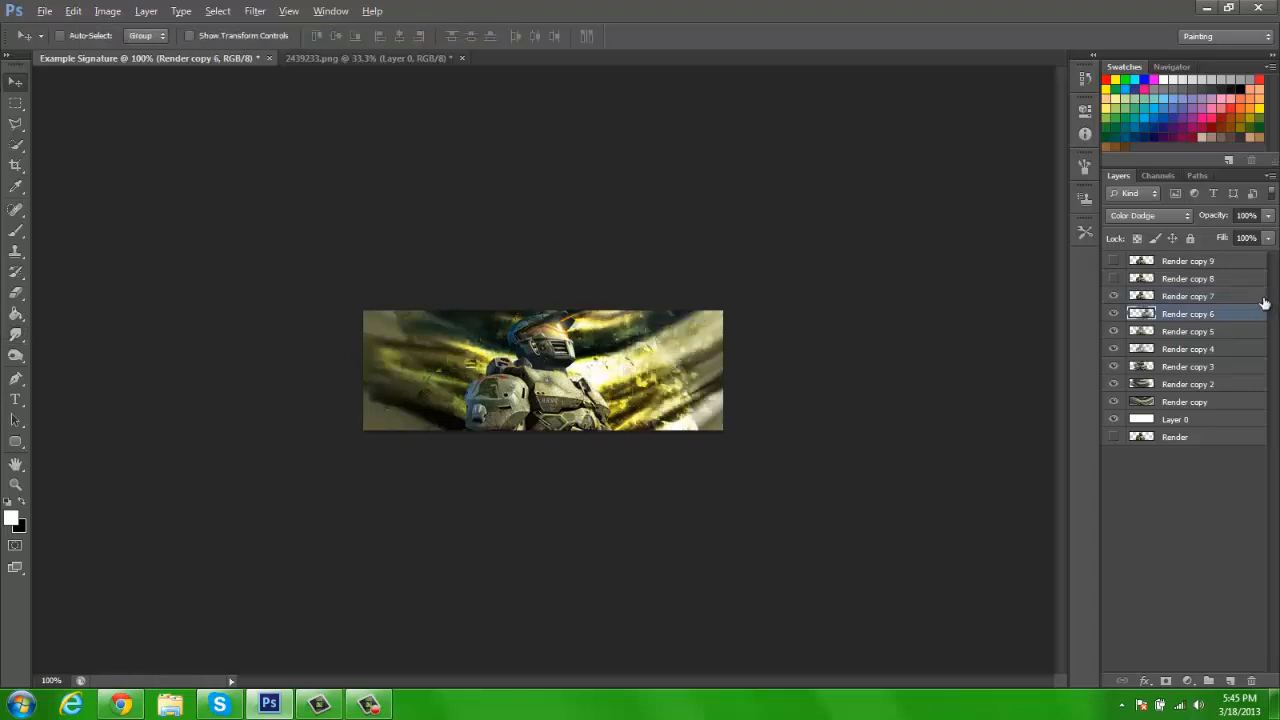
Step: Move the soldier on Render copy 7 toward the right side of the banner
click(1180, 297)
click(1113, 296)
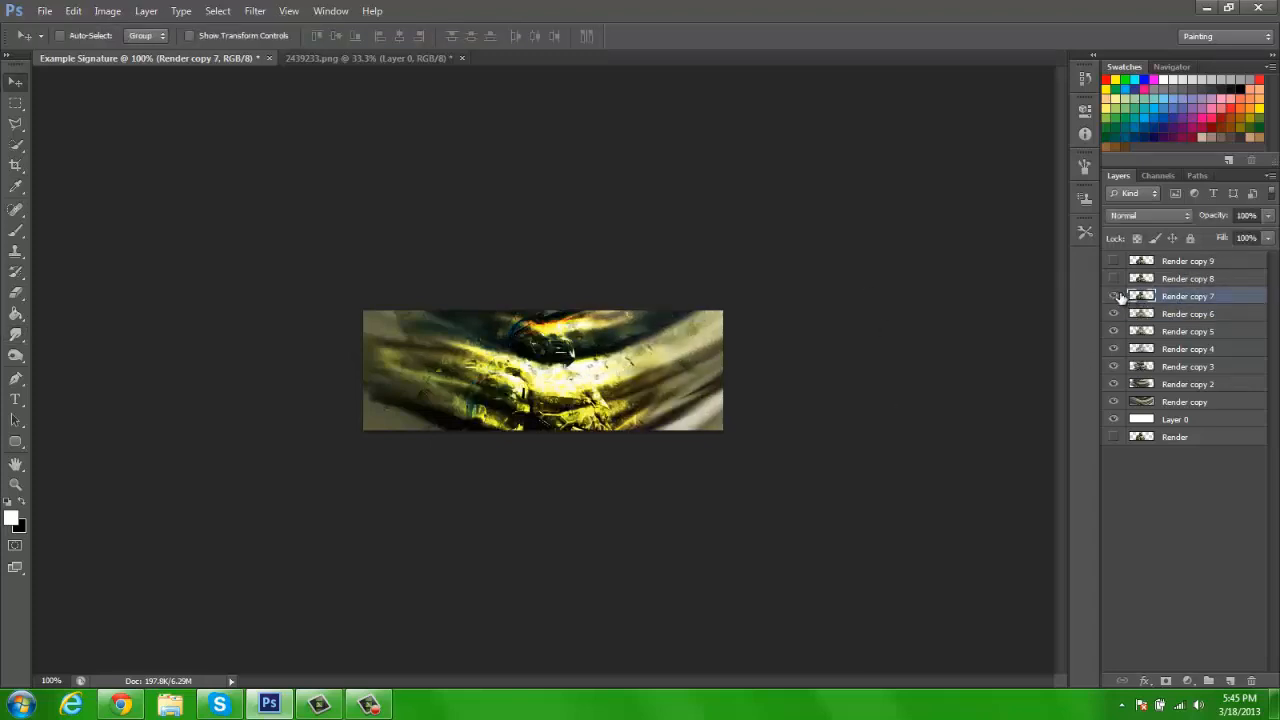
mouse_move(600, 340)
mouse_down()
mouse_move(648, 326)
mouse_move(614, 328)
mouse_up()
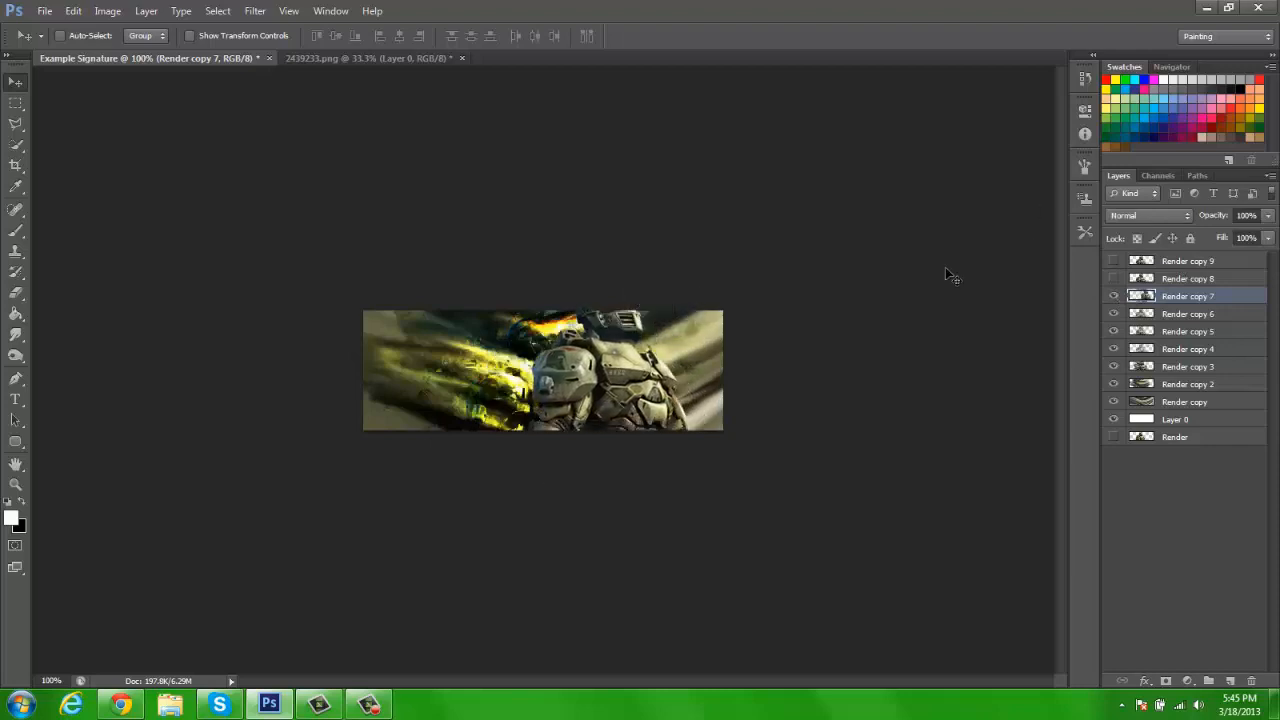
Step: Smudge the soldier on Render copy 7 with the 60 px splatter brush and set the layer's blend mode to Color Dodge
click(15, 336)
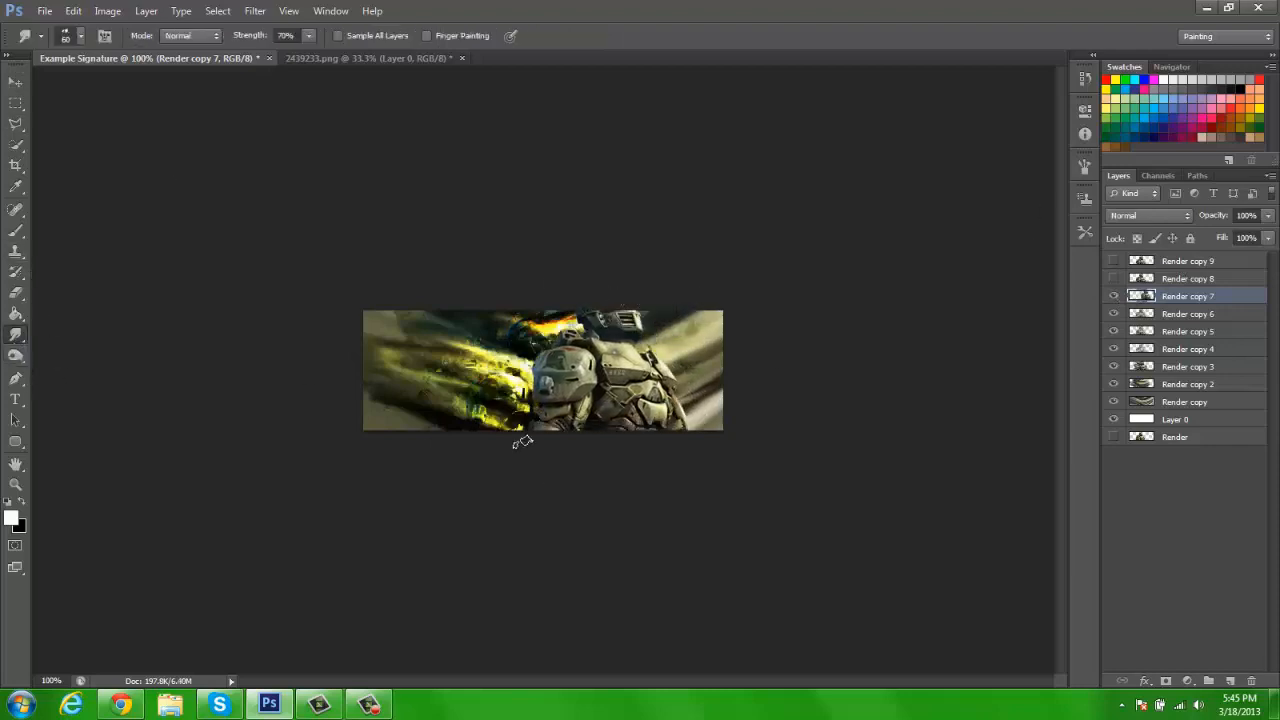
mouse_move(556, 398)
mouse_down()
mouse_move(546, 392)
mouse_move(660, 385)
mouse_move(585, 400)
mouse_move(550, 443)
mouse_up()
mouse_move(660, 436)
mouse_down()
mouse_move(608, 417)
mouse_move(604, 322)
mouse_up()
click(1150, 216)
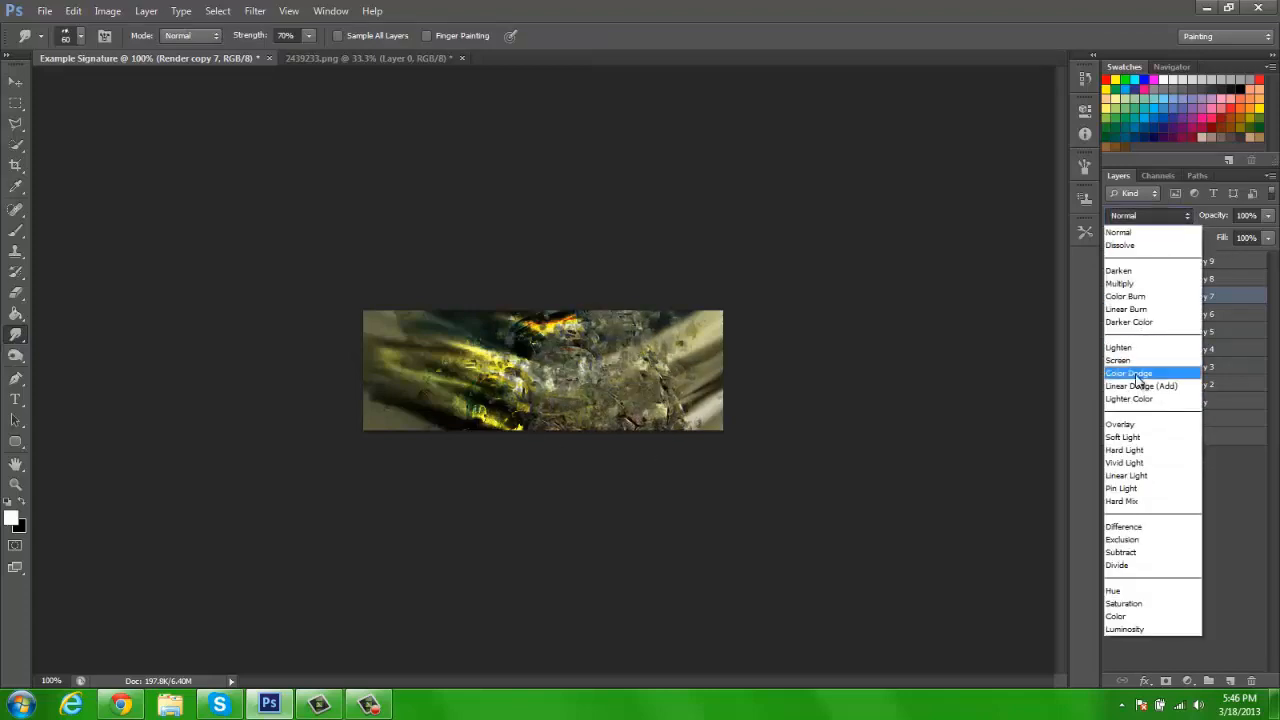
click(1132, 373)
Step: Show and activate Render copy 8 after trying another position for the smudged Render copy 7 and undoing it
click(1114, 296)
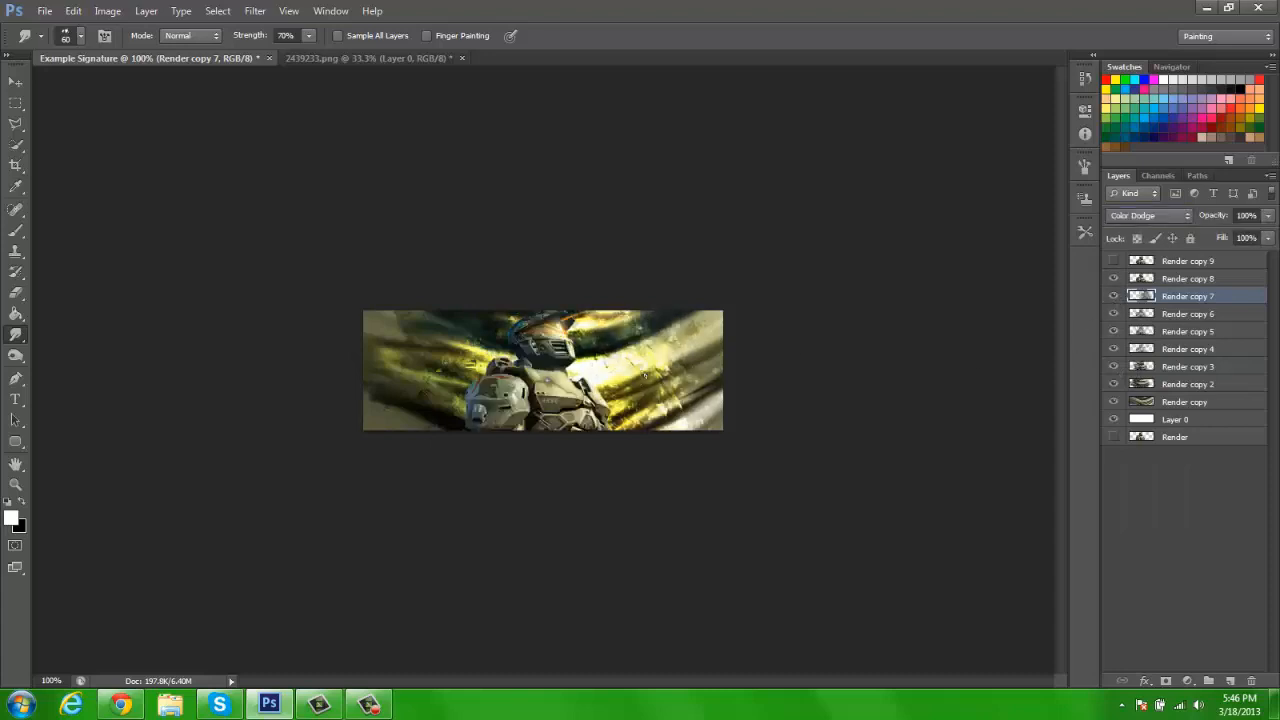
key(v)
mouse_move(643, 373)
mouse_down()
mouse_move(555, 352)
mouse_move(545, 368)
mouse_move(487, 376)
mouse_move(494, 349)
mouse_move(496, 361)
mouse_up()
key(ctrl+z)
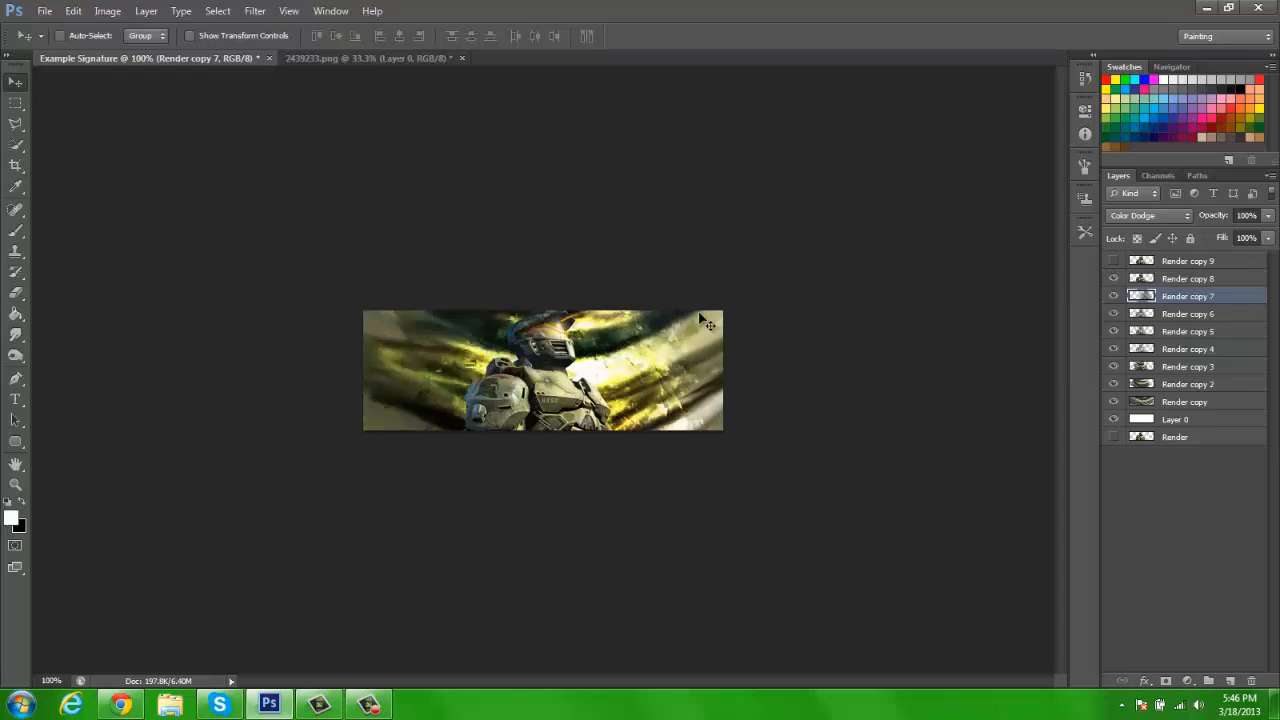
click(1115, 297)
click(1115, 297)
click(1195, 279)
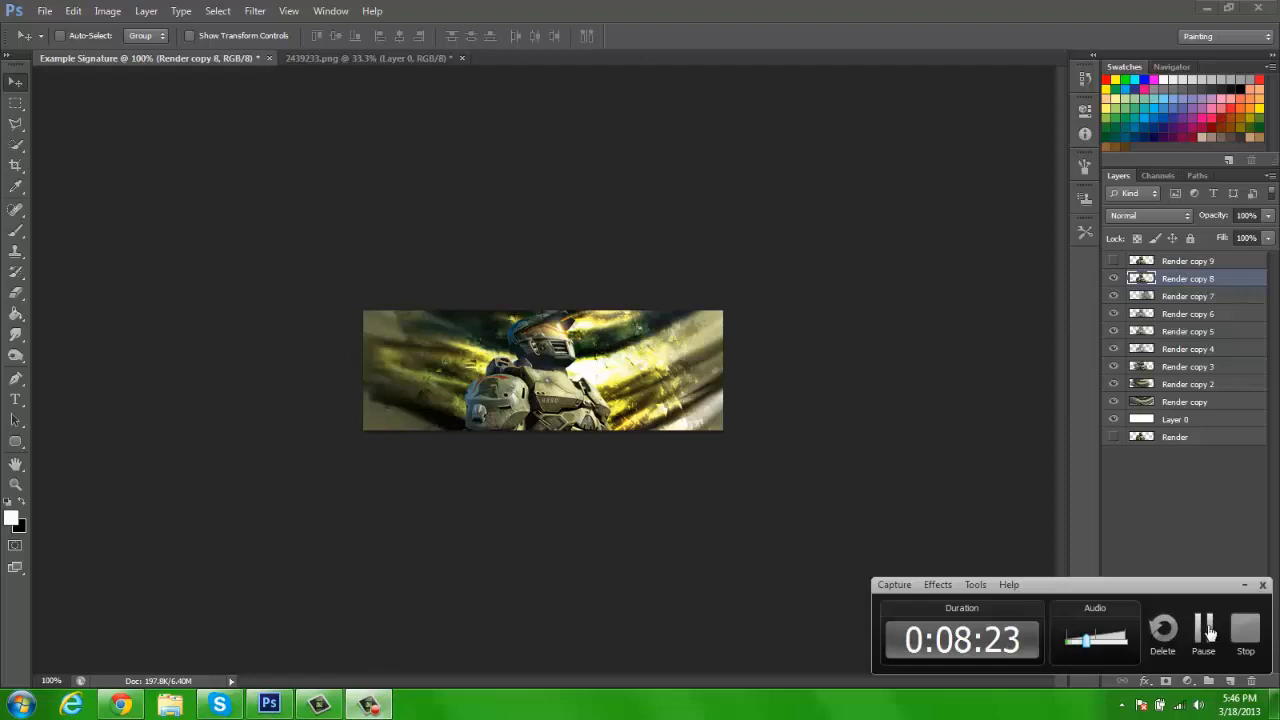
click(1216, 628)
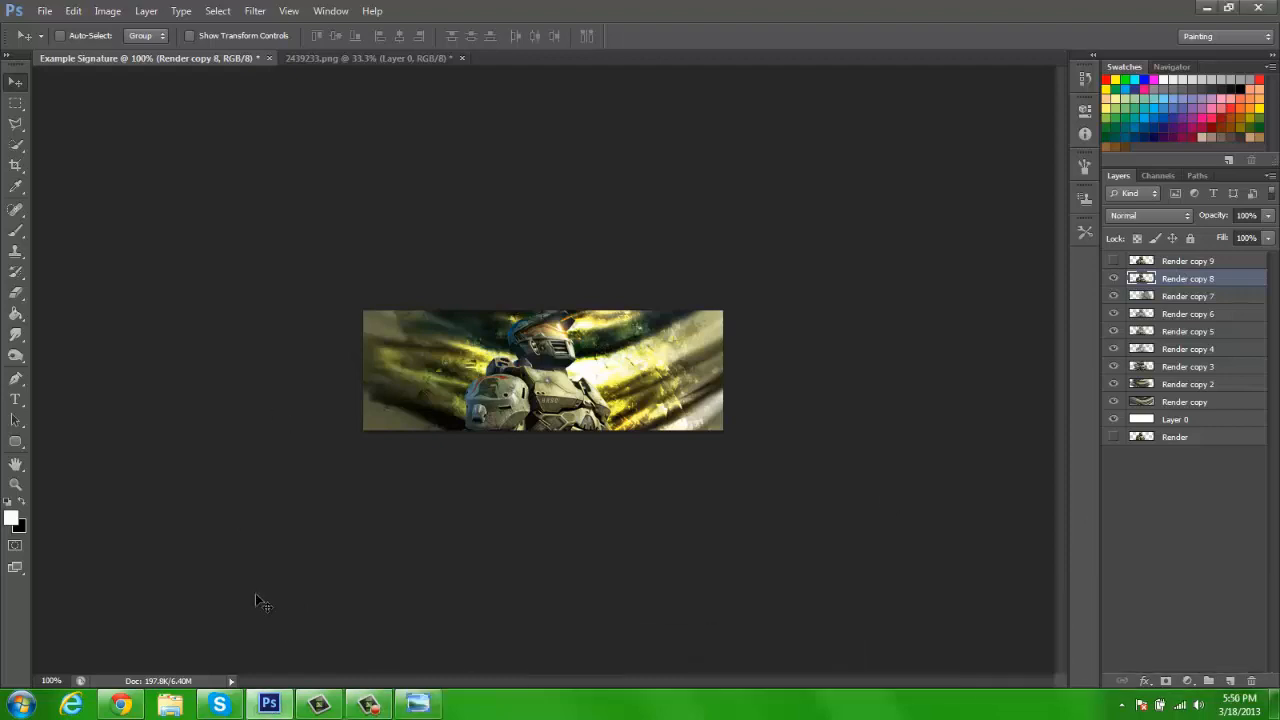
click(369, 705)
click(369, 705)
Step: Choose the 170 px splatter brush tip for the Smudge tool and check its Shape Dynamics and Scattering settings
click(15, 334)
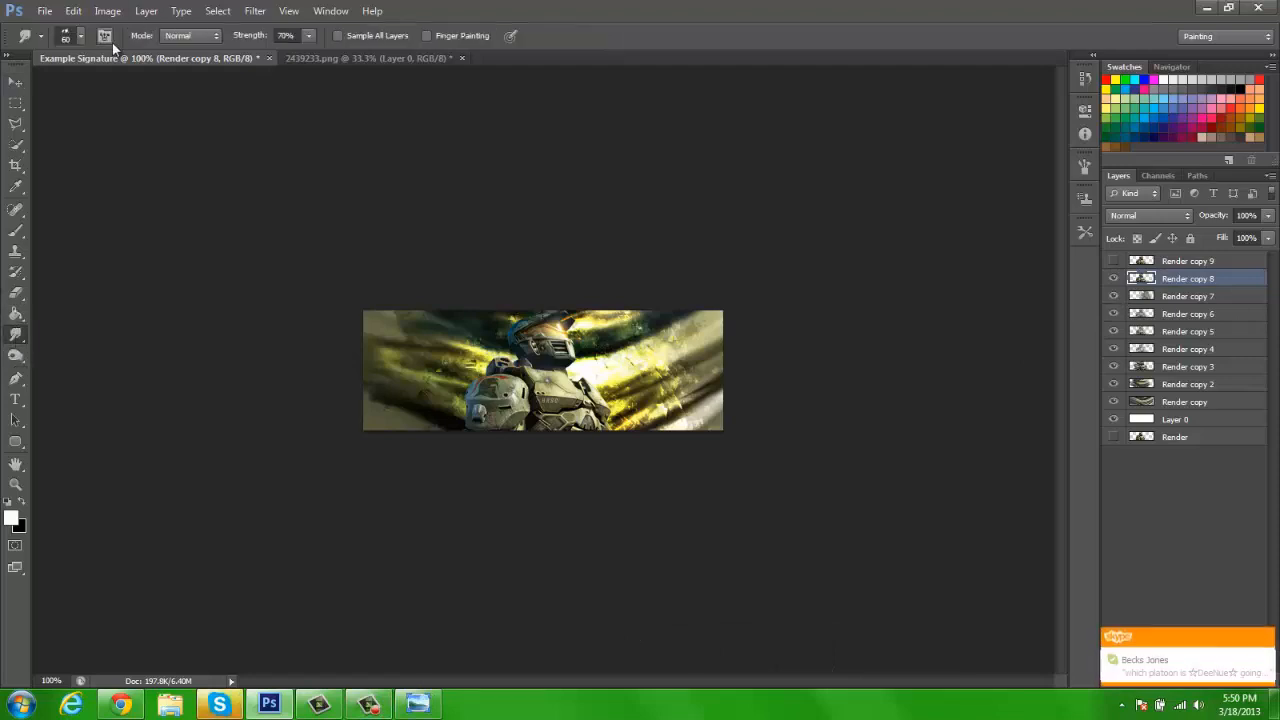
click(69, 40)
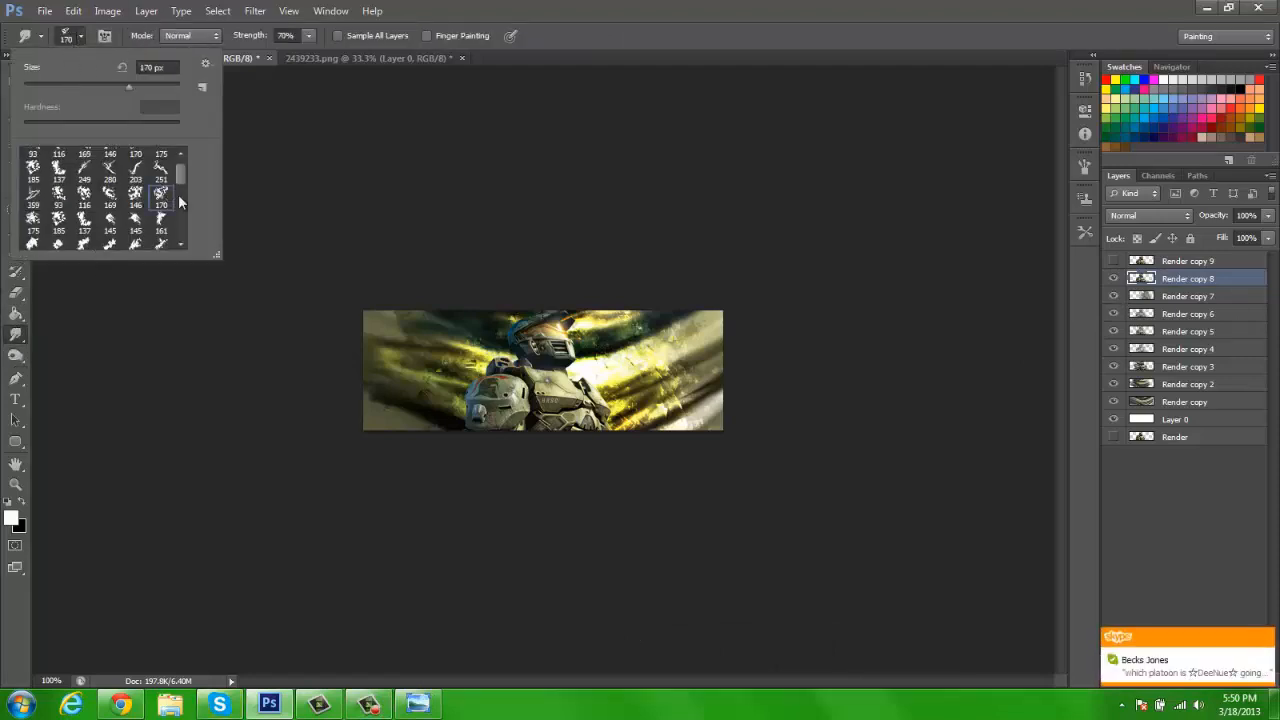
click(62, 38)
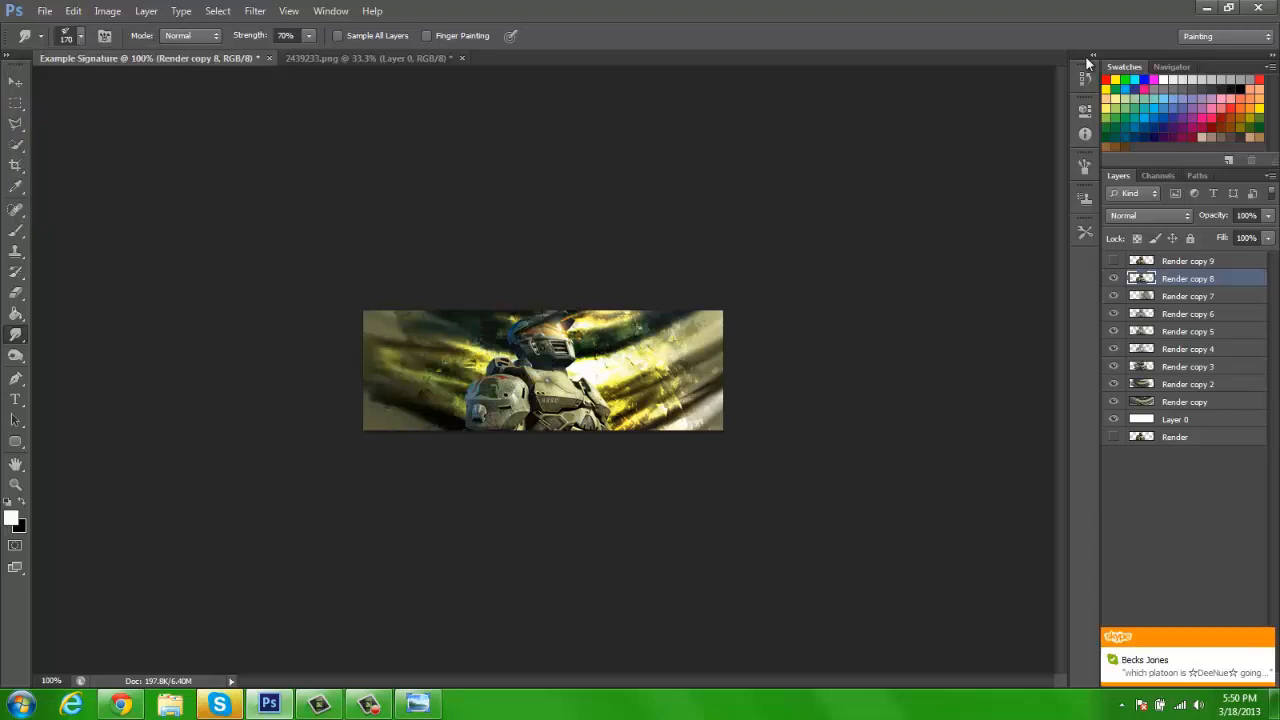
click(1085, 167)
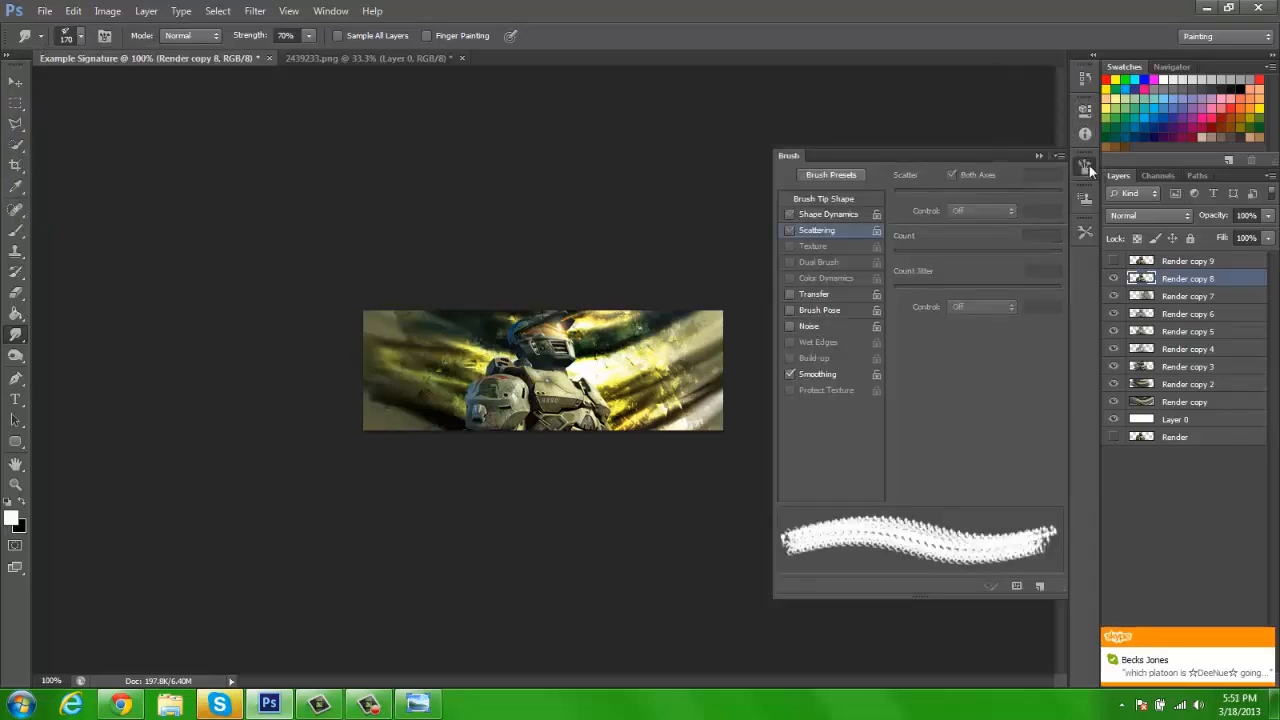
click(837, 213)
click(1086, 170)
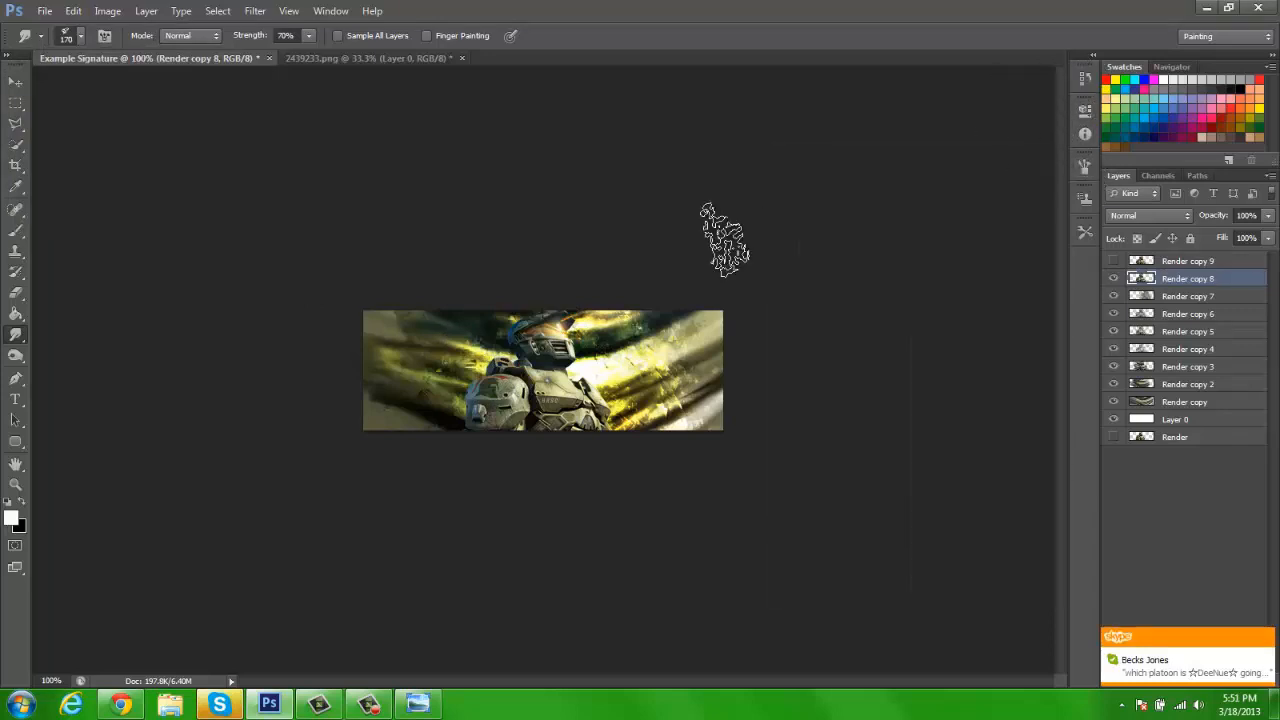
Step: Smudge the soldier across the banner on Render copy 8 and set the layer's blend mode to Hard Light
mouse_move(589, 365)
mouse_down()
mouse_move(559, 361)
mouse_move(580, 349)
mouse_up()
mouse_move(668, 320)
mouse_down()
mouse_move(586, 451)
mouse_move(694, 371)
mouse_move(440, 443)
mouse_up()
mouse_move(511, 403)
mouse_down()
mouse_move(528, 343)
mouse_move(289, 249)
mouse_up()
mouse_move(470, 322)
mouse_down()
mouse_move(514, 414)
mouse_move(610, 380)
mouse_move(520, 423)
mouse_move(560, 442)
mouse_up()
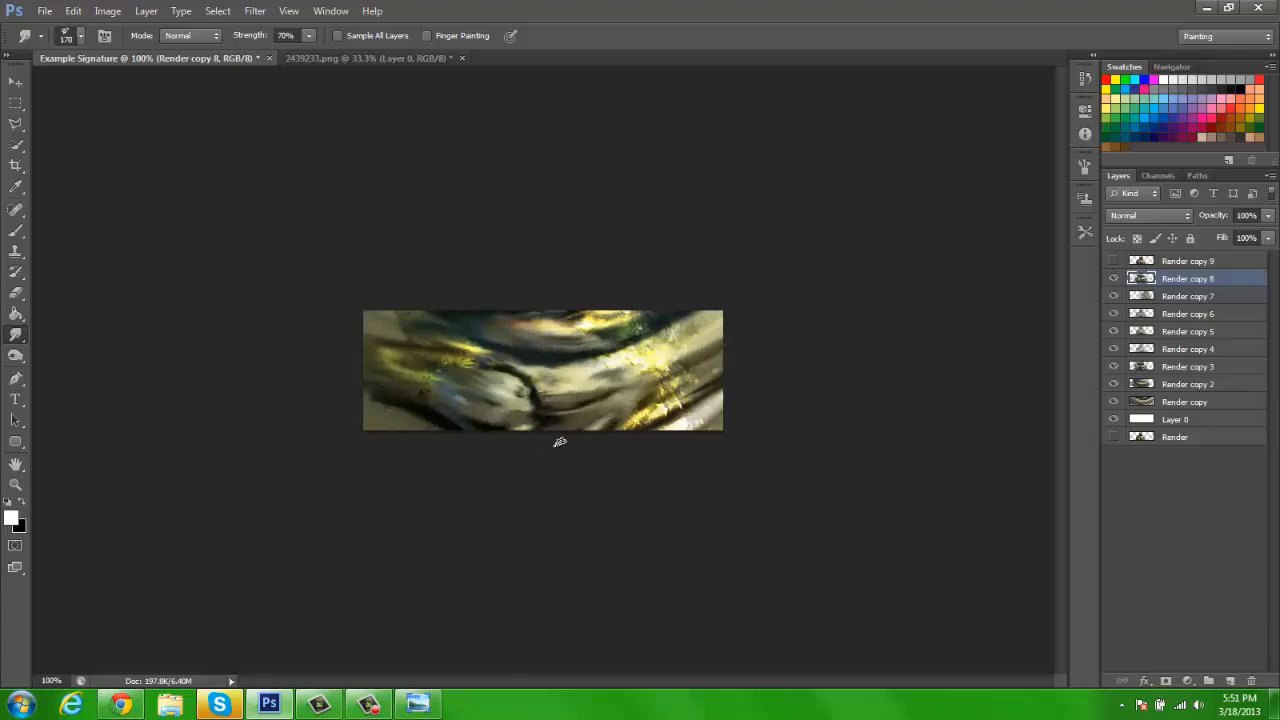
drag(419, 354, 472, 372)
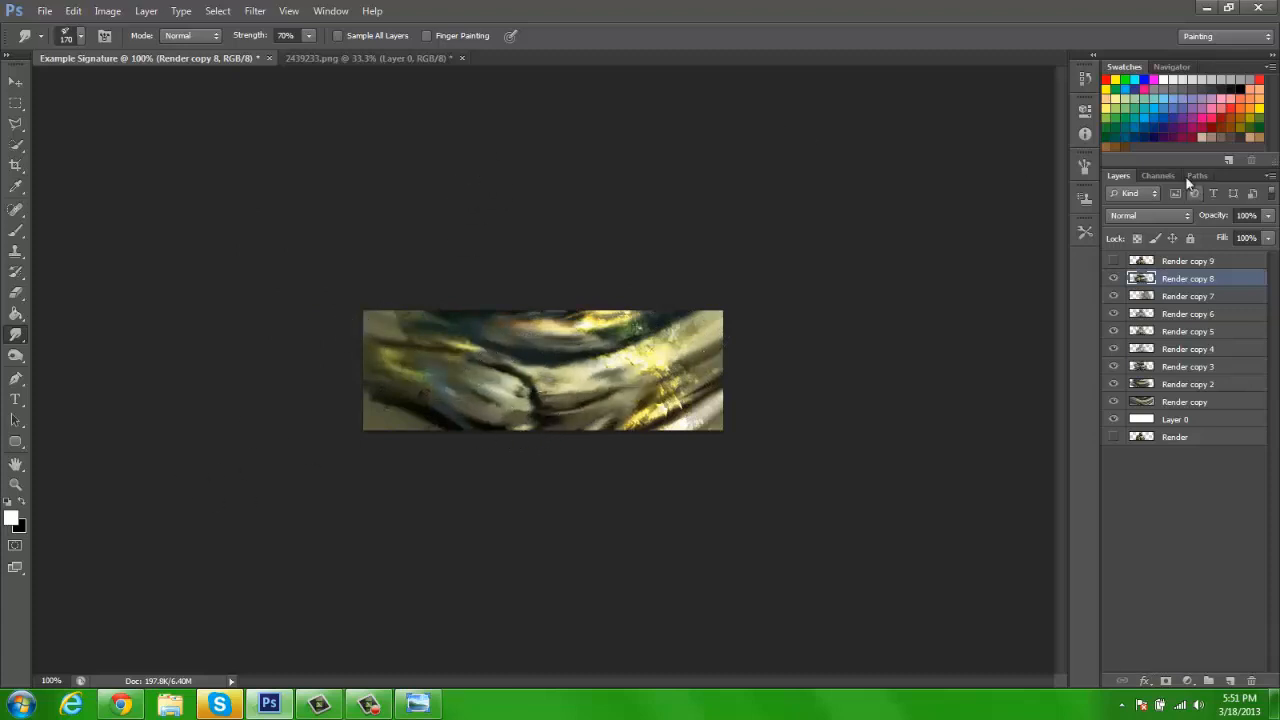
key(v)
click(1162, 216)
click(1135, 440)
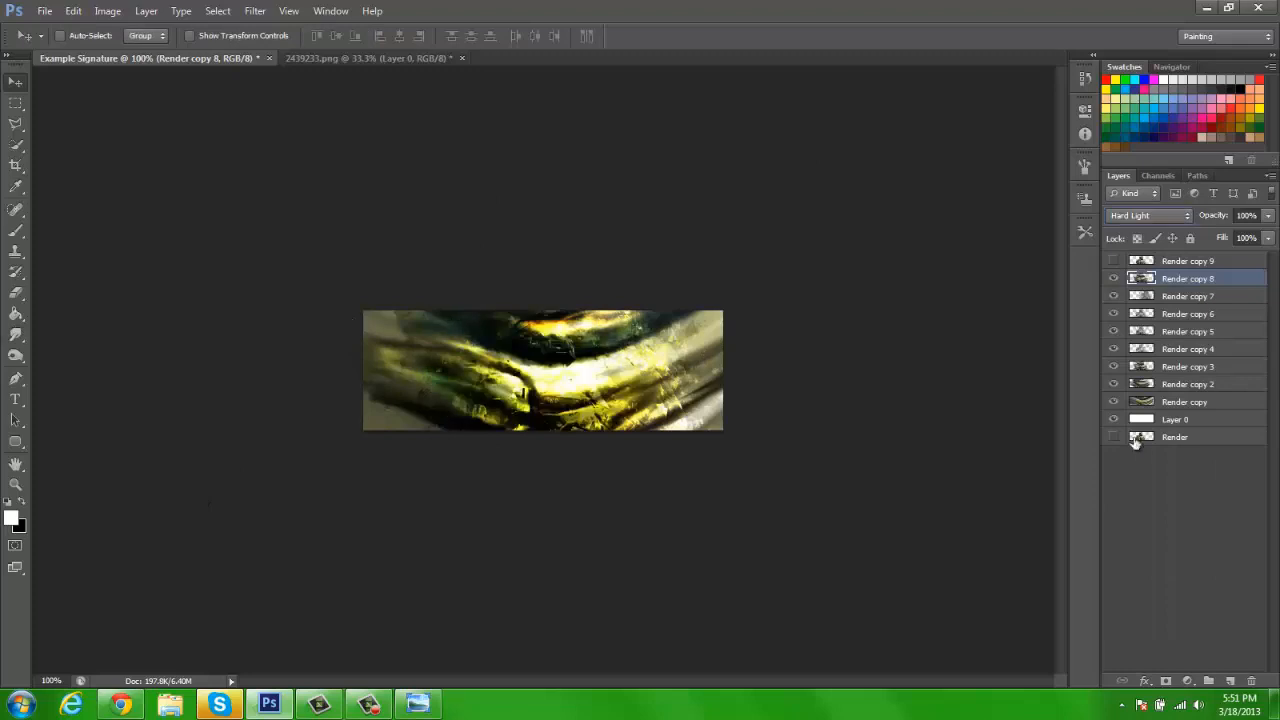
Step: Show Render copy 9 and try other blend modes around Soft Light on Render copy 8
click(1112, 262)
click(1114, 281)
click(1114, 281)
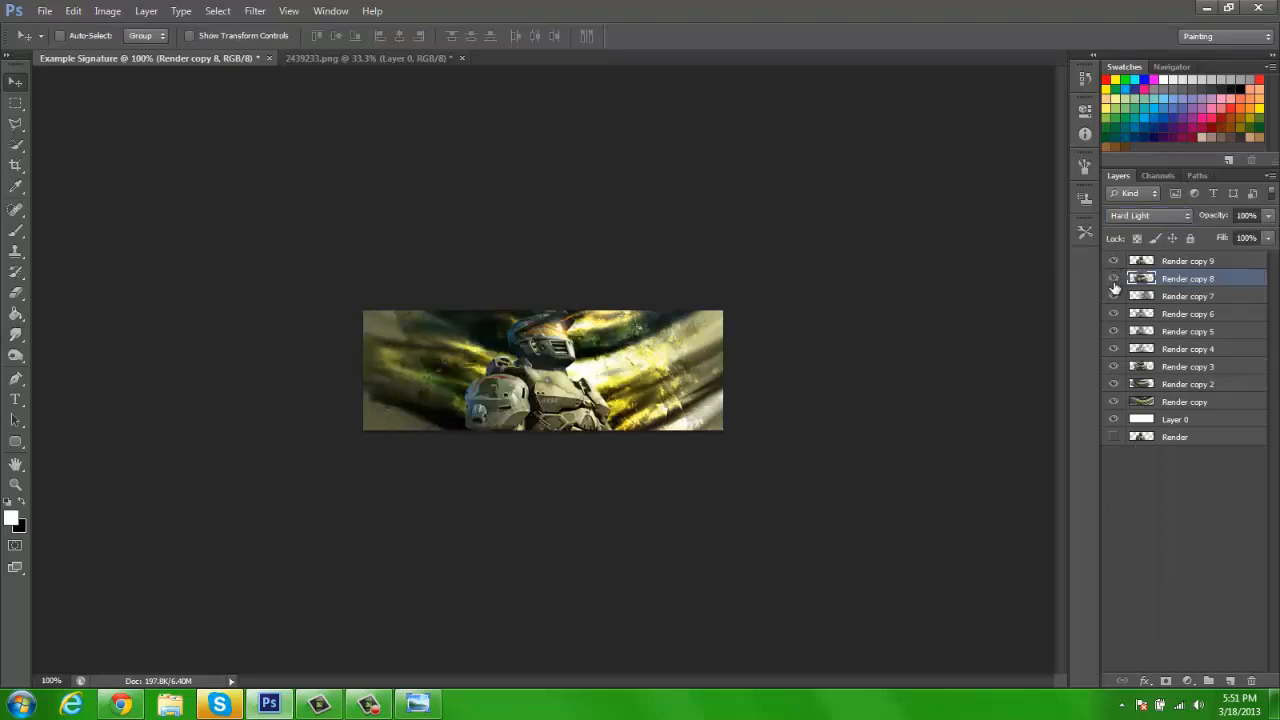
click(1150, 214)
click(1134, 437)
key(Up)
key(Up)
key(Down)
key(Down)
Step: Activate Render copy 9 and compare the banner with that layer hidden and shown
click(1150, 263)
click(1115, 262)
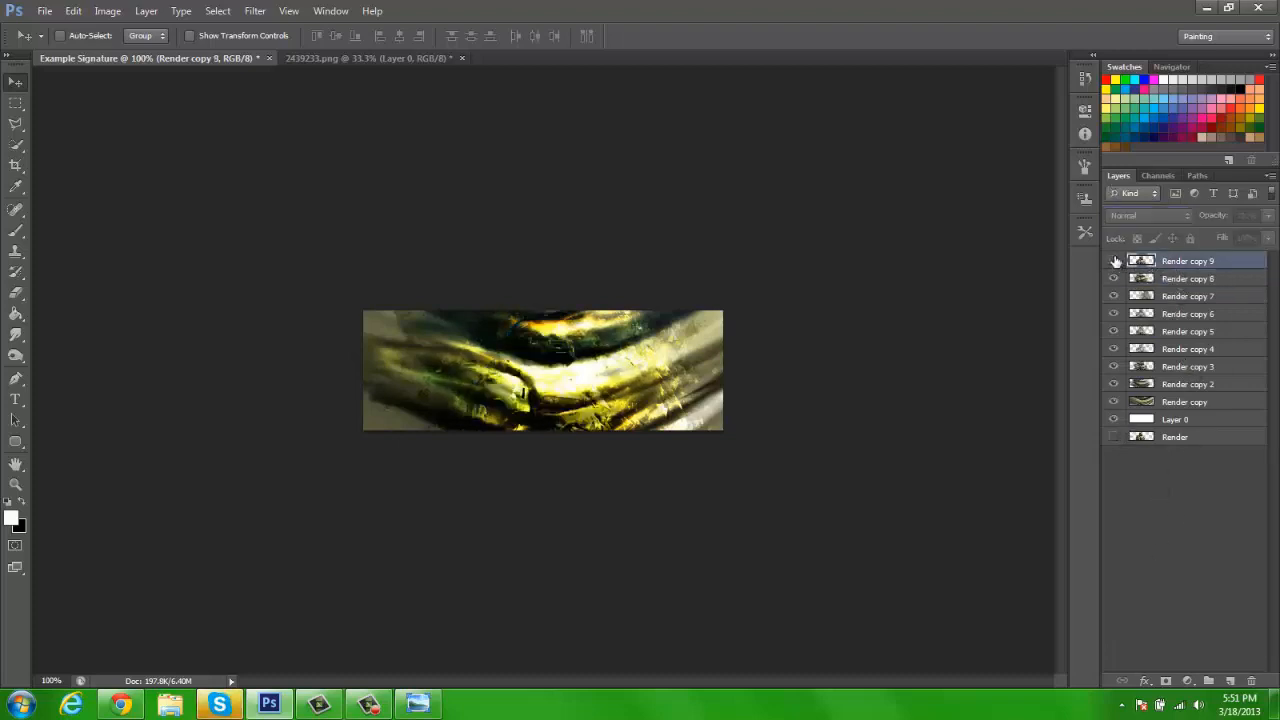
click(1115, 262)
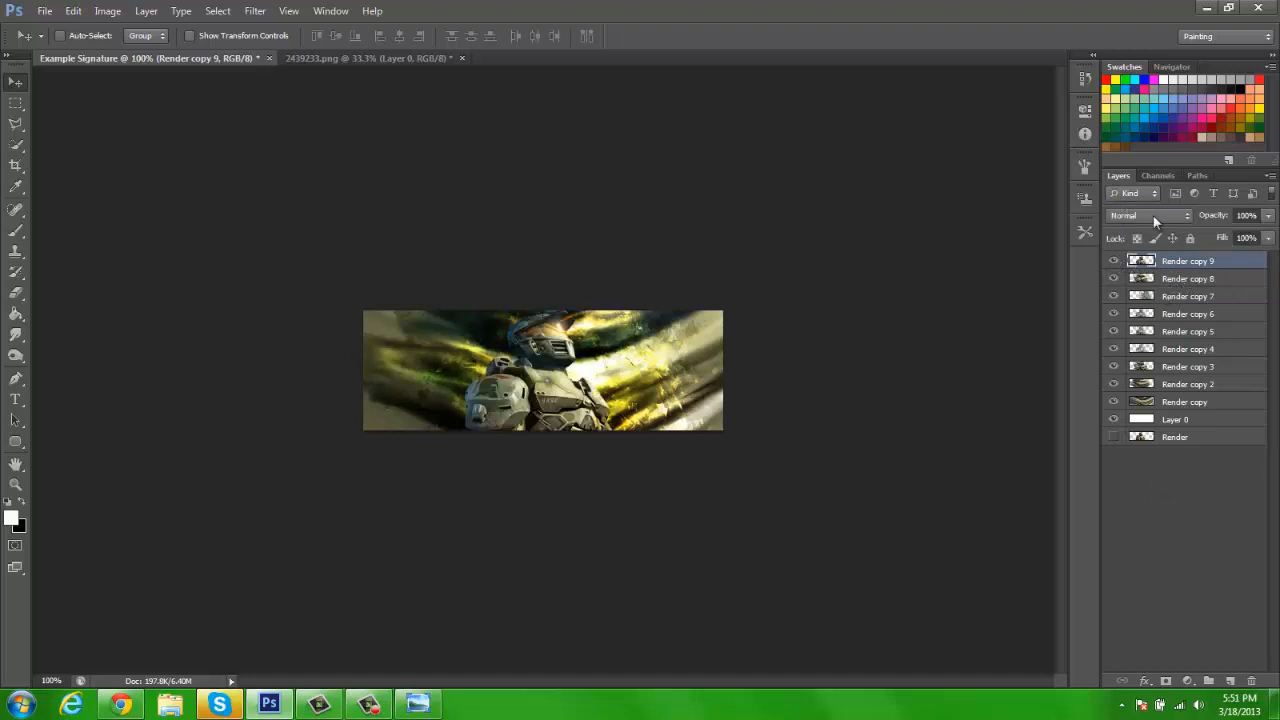
Step: Open the light image 1 (31) from the Light folder of the GFX pack
click(289, 11)
click(93, 122)
click(44, 11)
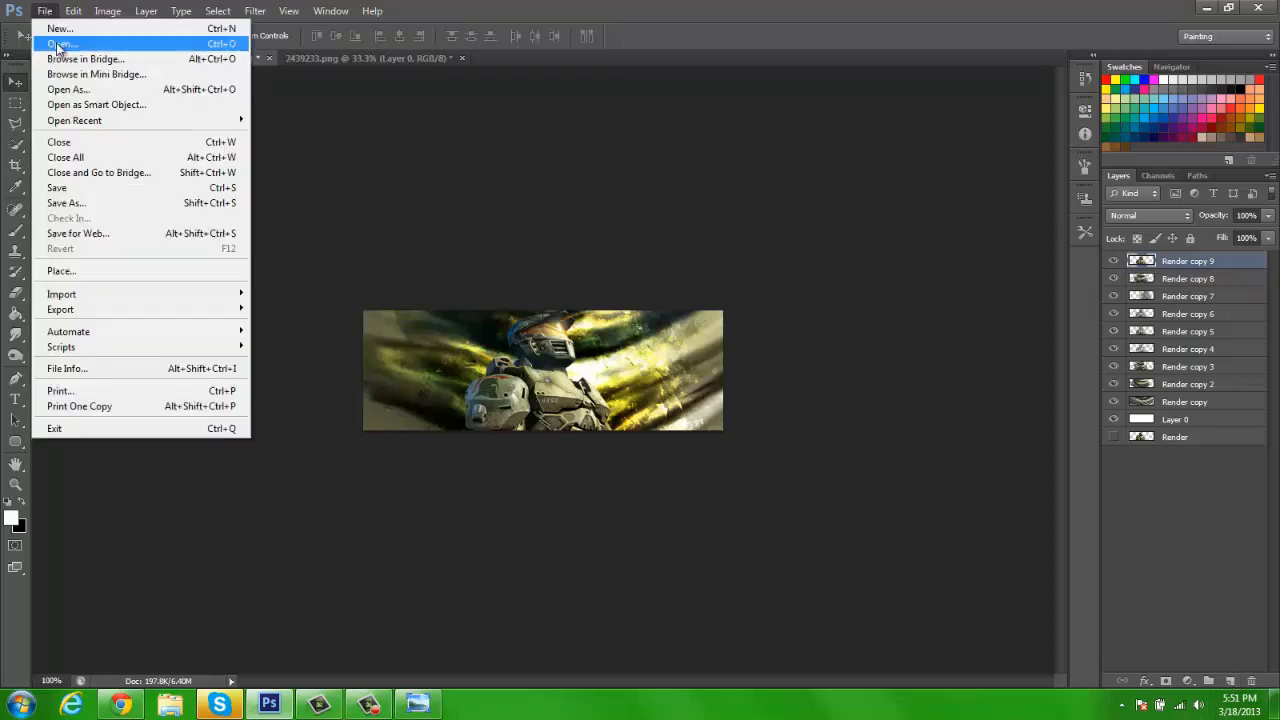
click(60, 44)
click(681, 52)
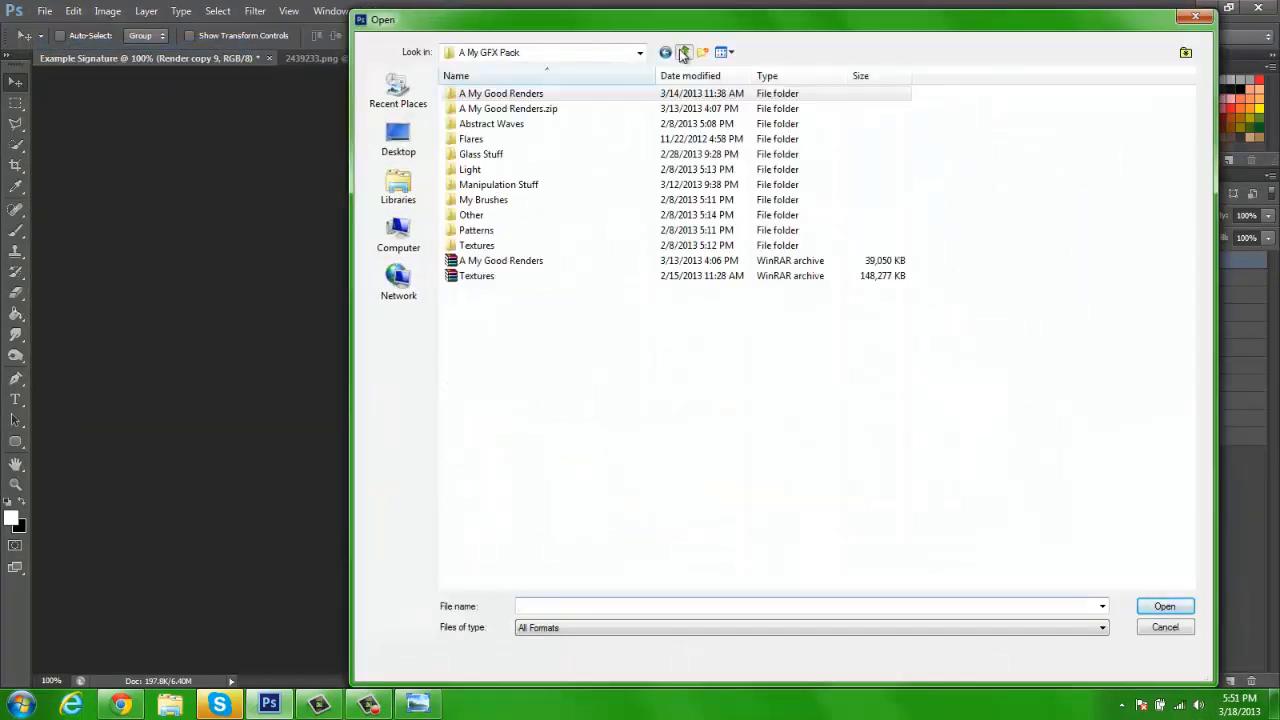
double_click(475, 168)
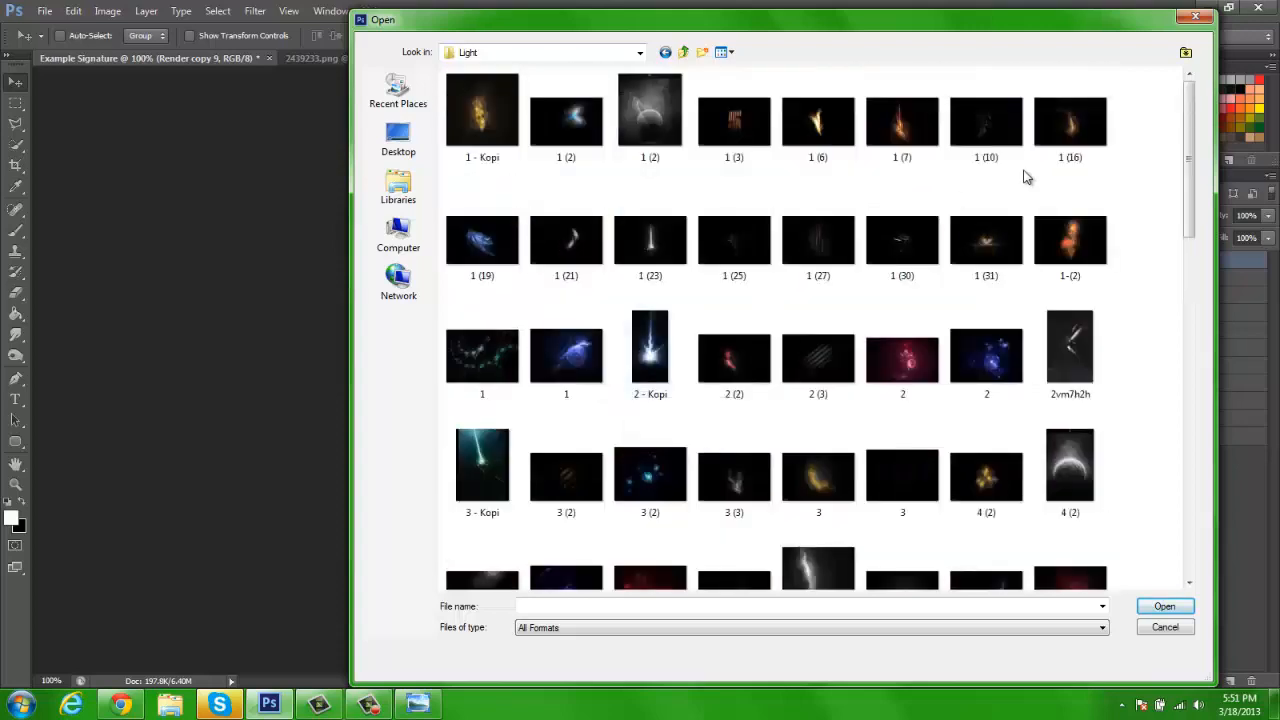
double_click(986, 240)
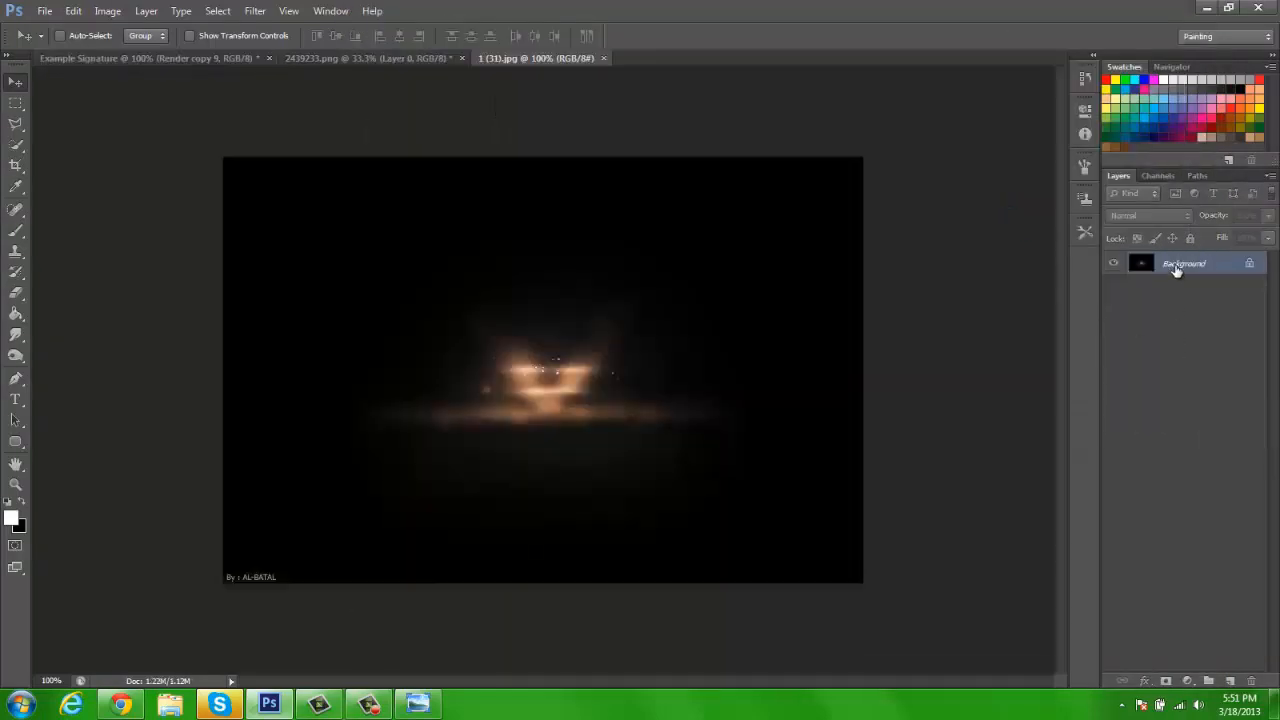
Step: Convert the light image's Background to a normal layer and delete the bottom strip containing the watermark
double_click(1180, 264)
key(Return)
key(m)
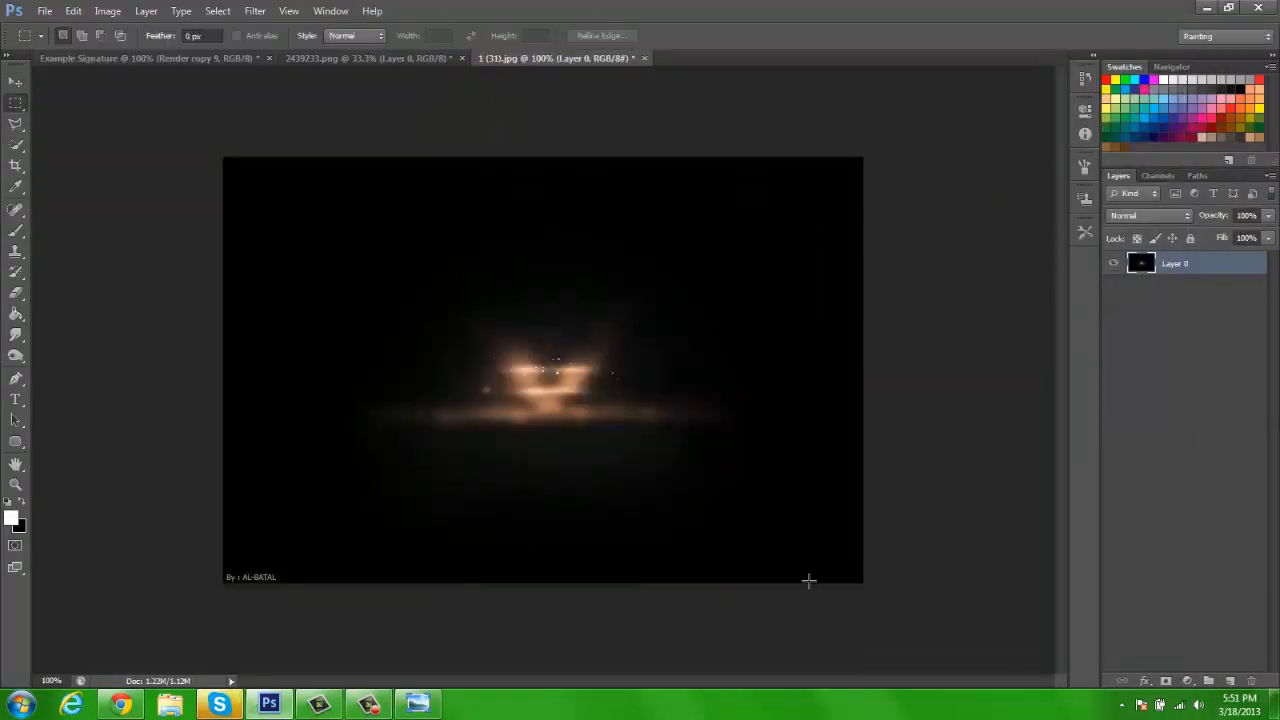
drag(884, 567, 30, 700)
key(Delete)
key(ctrl+d)
Step: Copy the light image into the Example Signature document and close 2439233.png and 1 (31).jpg without saving
key(v)
mouse_move(382, 195)
mouse_down()
mouse_move(190, 63)
mouse_move(494, 220)
mouse_move(590, 338)
mouse_move(596, 378)
mouse_move(597, 334)
mouse_up()
click(431, 58)
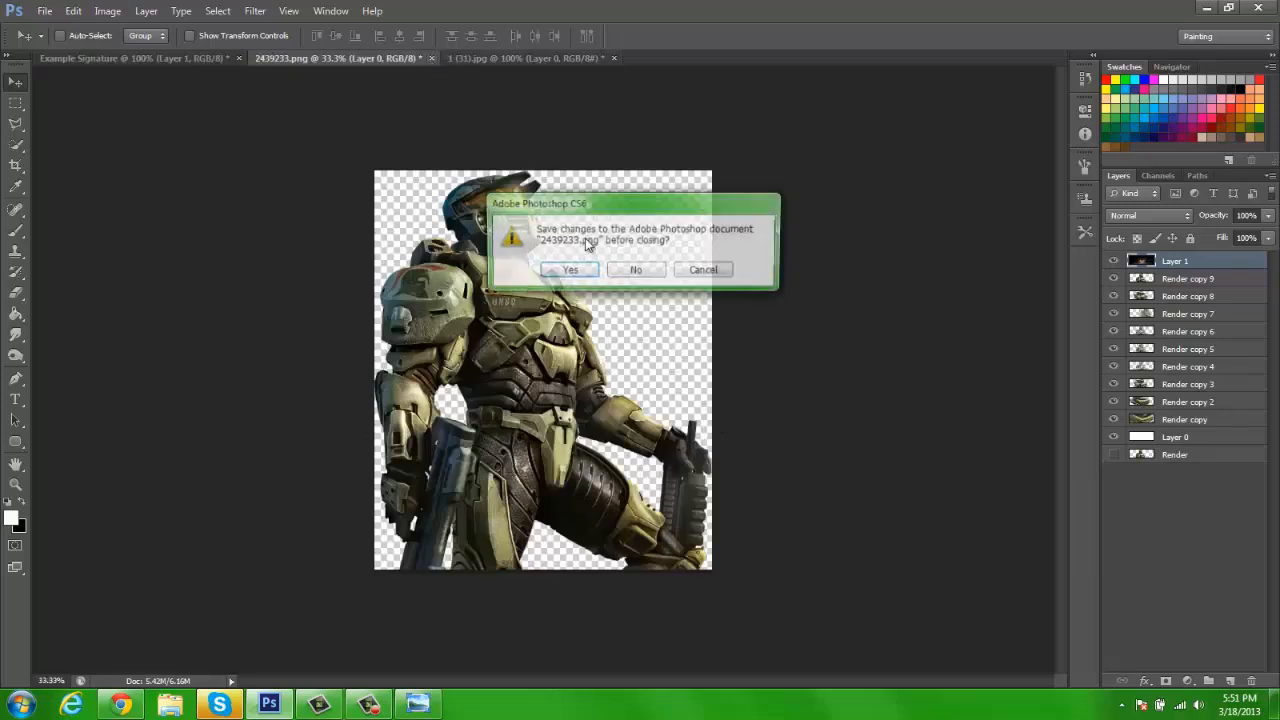
click(636, 270)
click(421, 58)
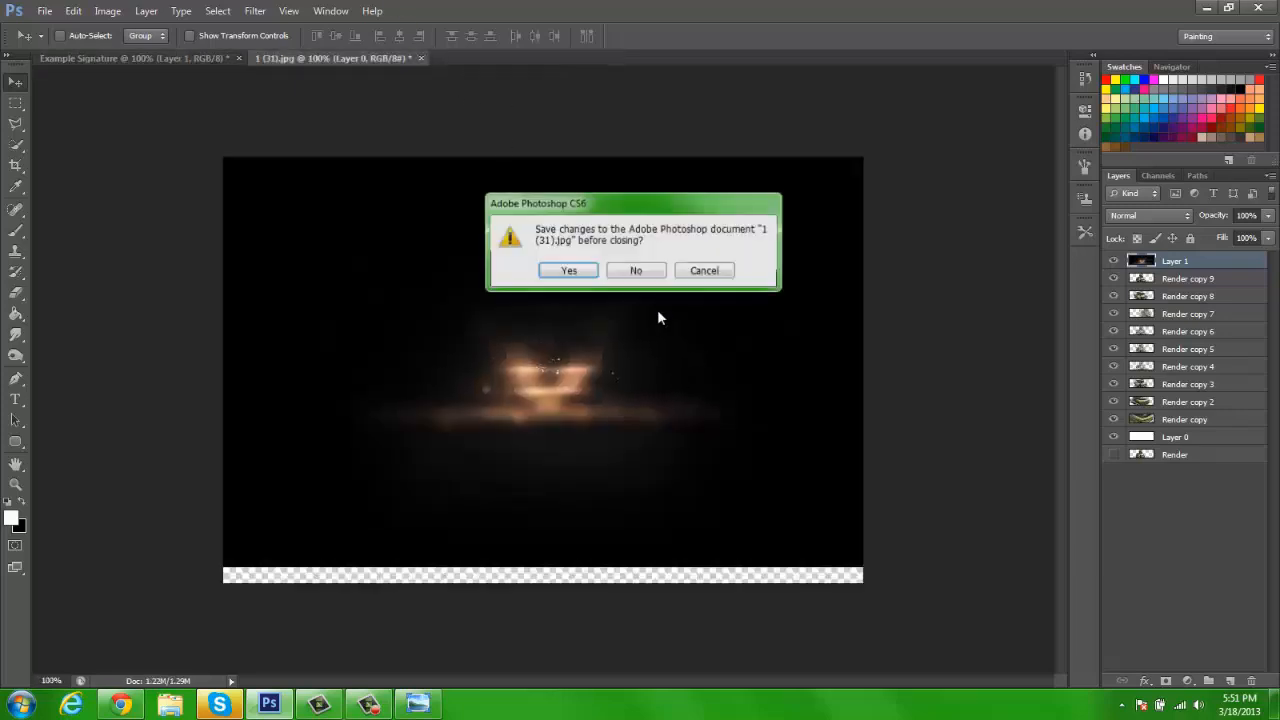
click(636, 270)
Step: Set the light layer's blend mode to Linear Dodge (Add) and nudge the glow over the soldier's chest
click(1188, 215)
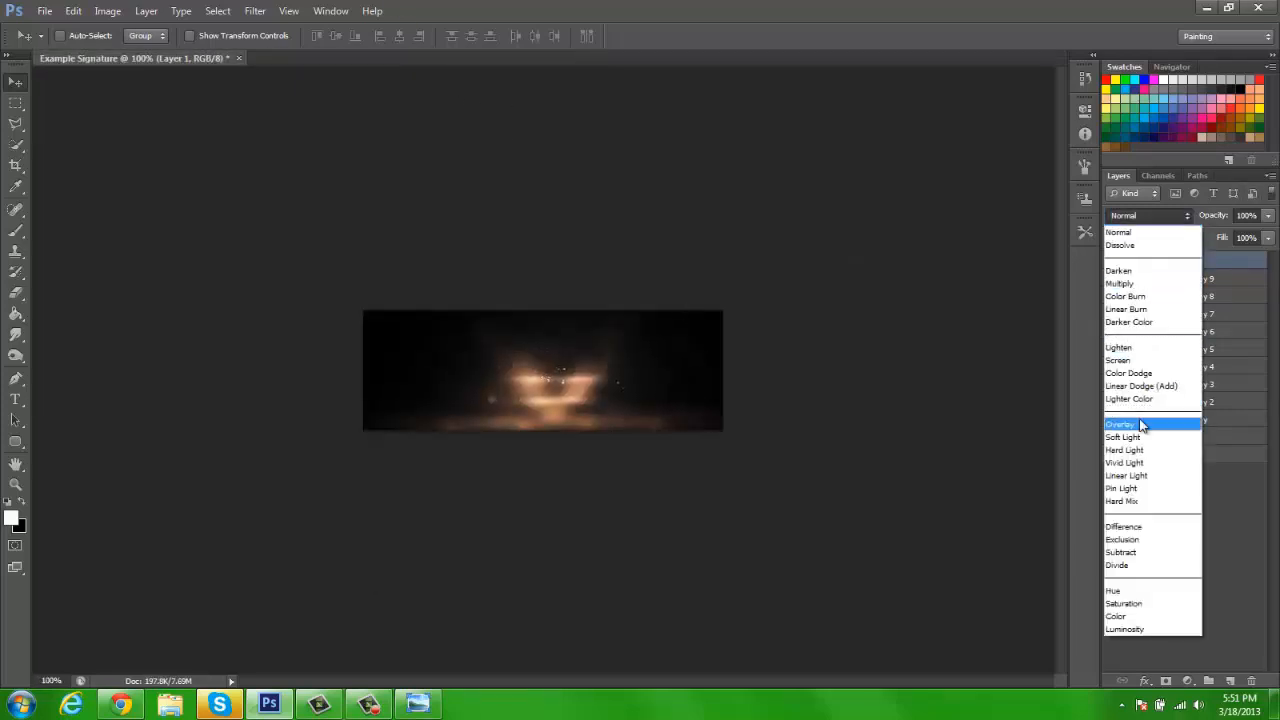
click(1146, 364)
key(shift+plus)
key(shift+plus)
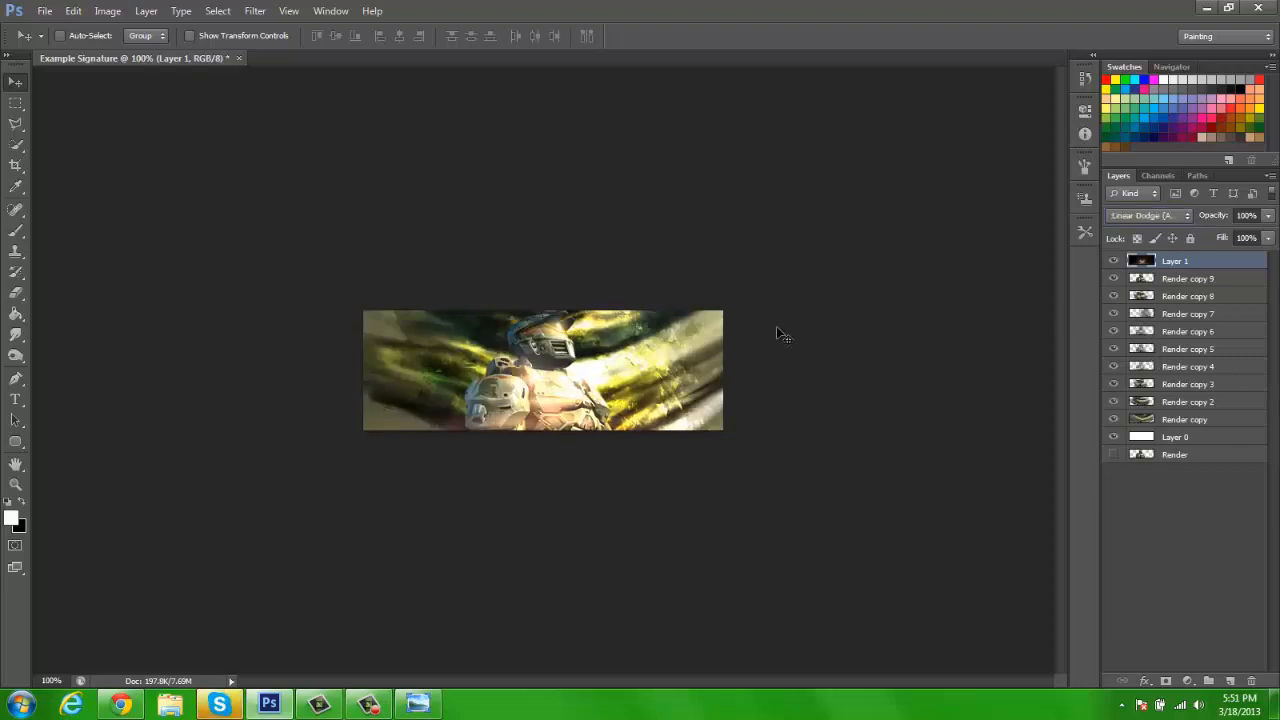
mouse_move(776, 326)
mouse_down()
mouse_move(778, 354)
mouse_move(772, 318)
mouse_up()
Step: Shift the light layer's hue to +17 with Hue/Saturation
click(108, 11)
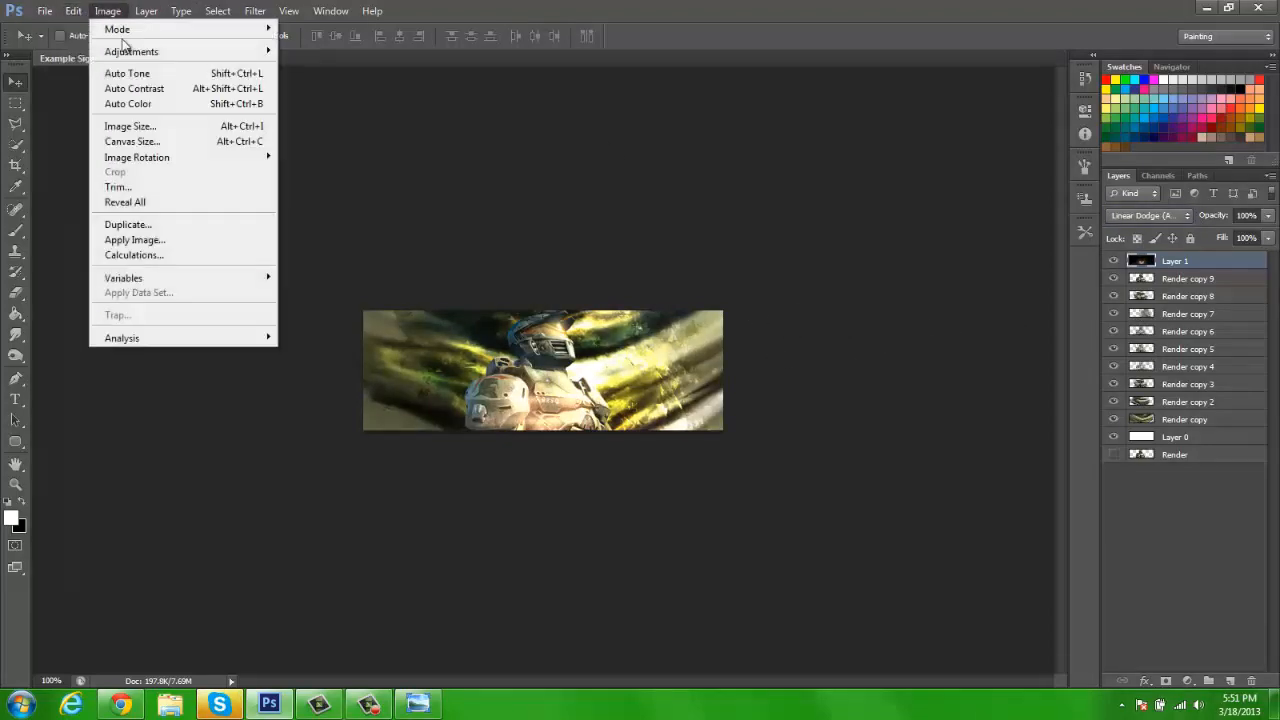
mouse_move(124, 51)
click(356, 136)
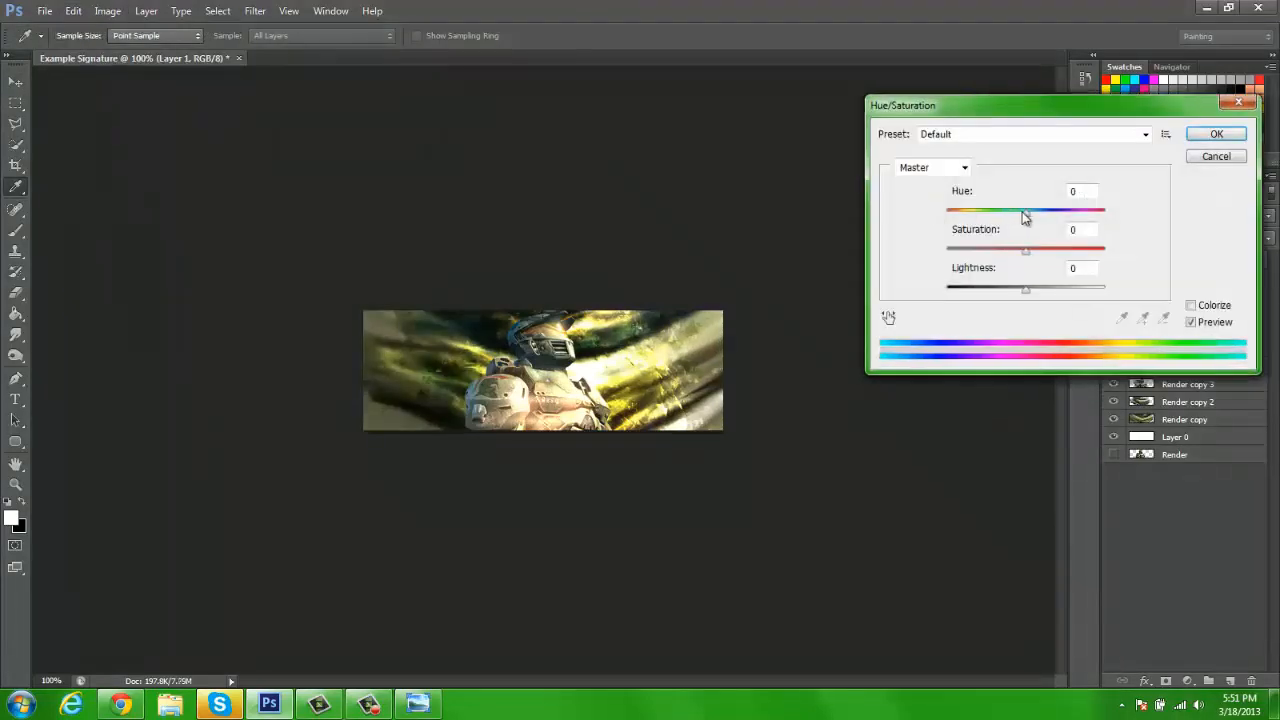
mouse_move(1025, 217)
mouse_down()
mouse_move(954, 214)
mouse_move(1042, 217)
mouse_up()
key(Return)
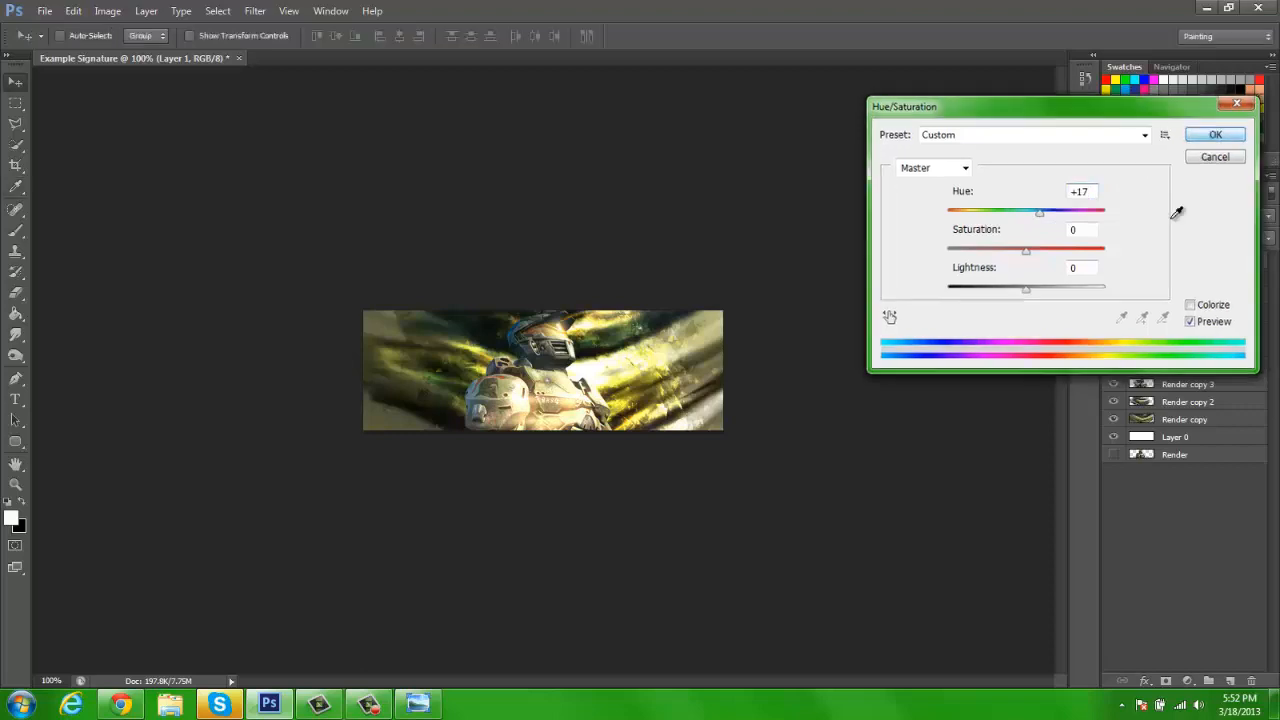
Step: Try the Color Dodge blend mode on the light layer and shift the glow slightly over the soldier
click(1164, 216)
click(1150, 308)
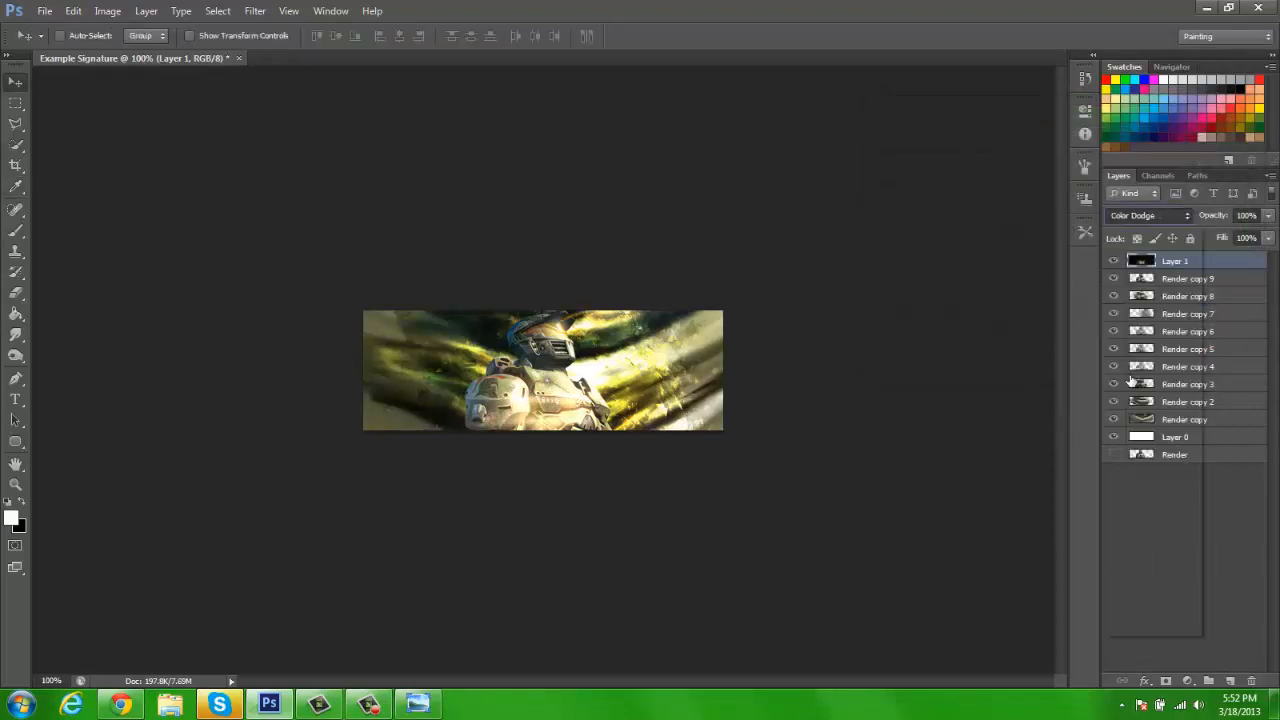
mouse_move(656, 318)
mouse_down()
mouse_move(648, 296)
mouse_move(706, 243)
mouse_move(660, 289)
mouse_up()
Step: Try Overlay and neighbouring blend modes on the light layer, return it to Color Dodge and move the glow slightly down
click(1150, 216)
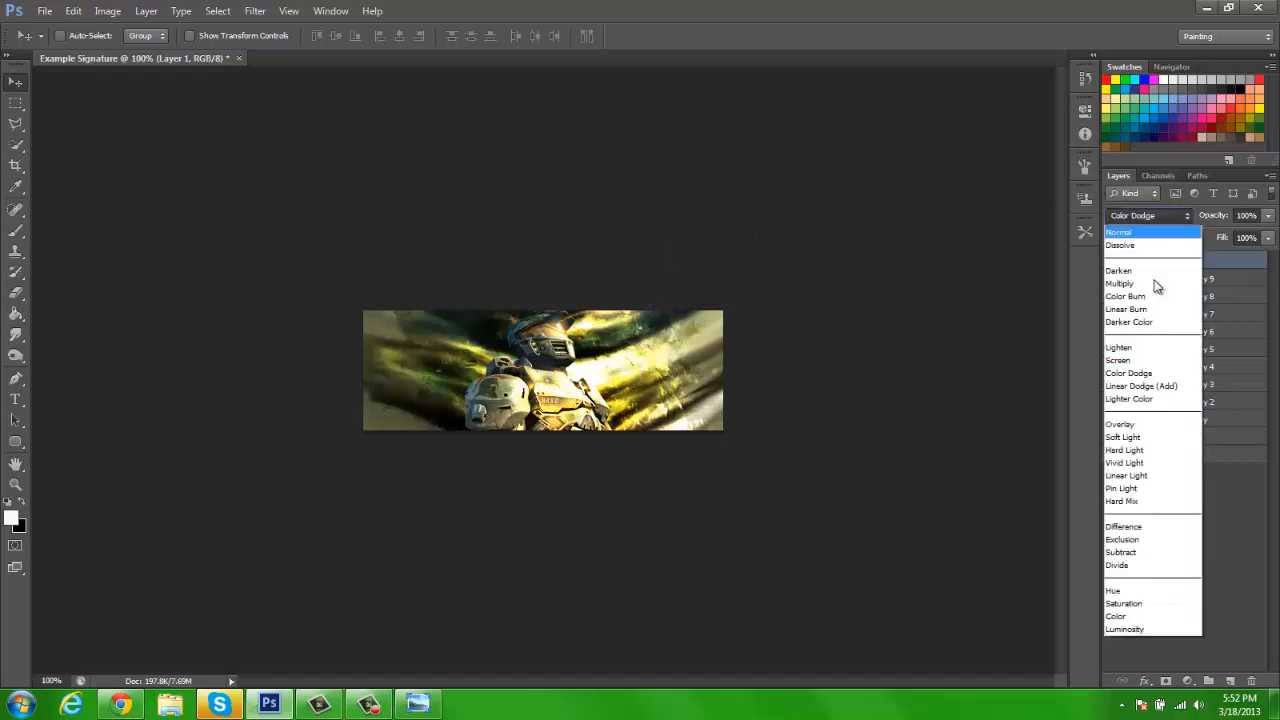
click(1163, 430)
key(Up)
key(Up)
key(Up)
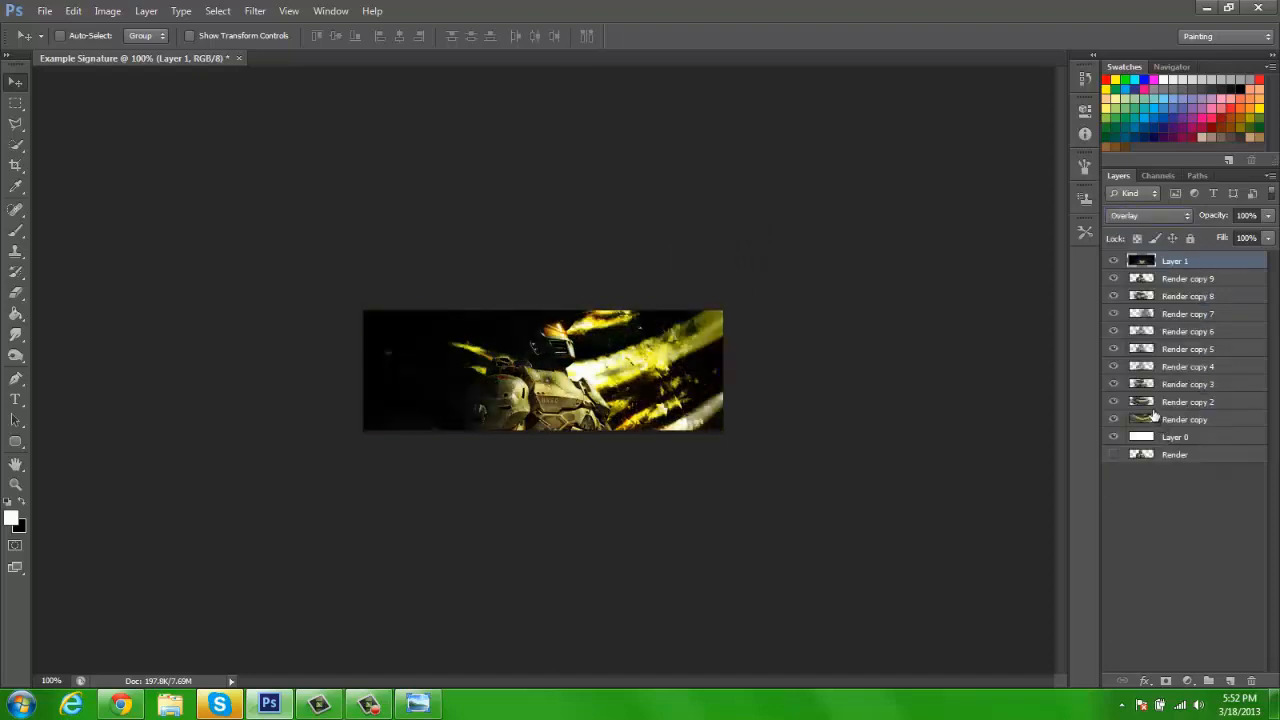
key(Down)
key(Up)
key(Up)
key(Up)
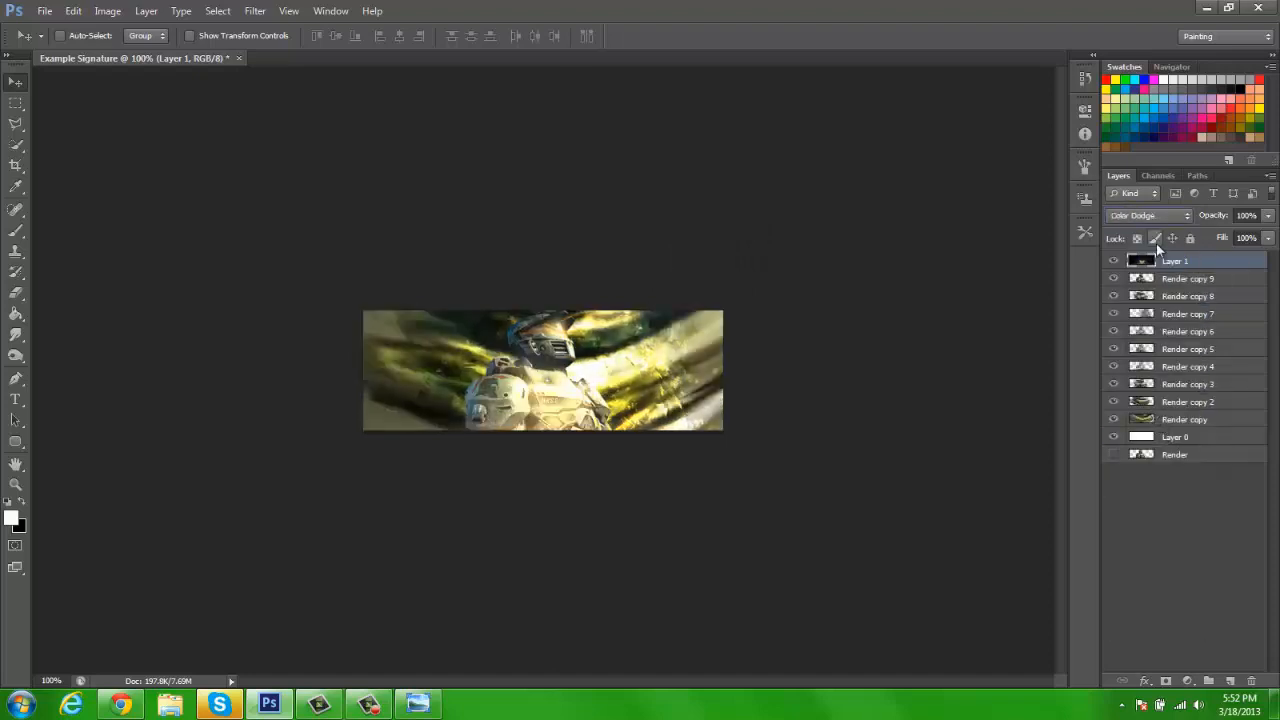
key(Down)
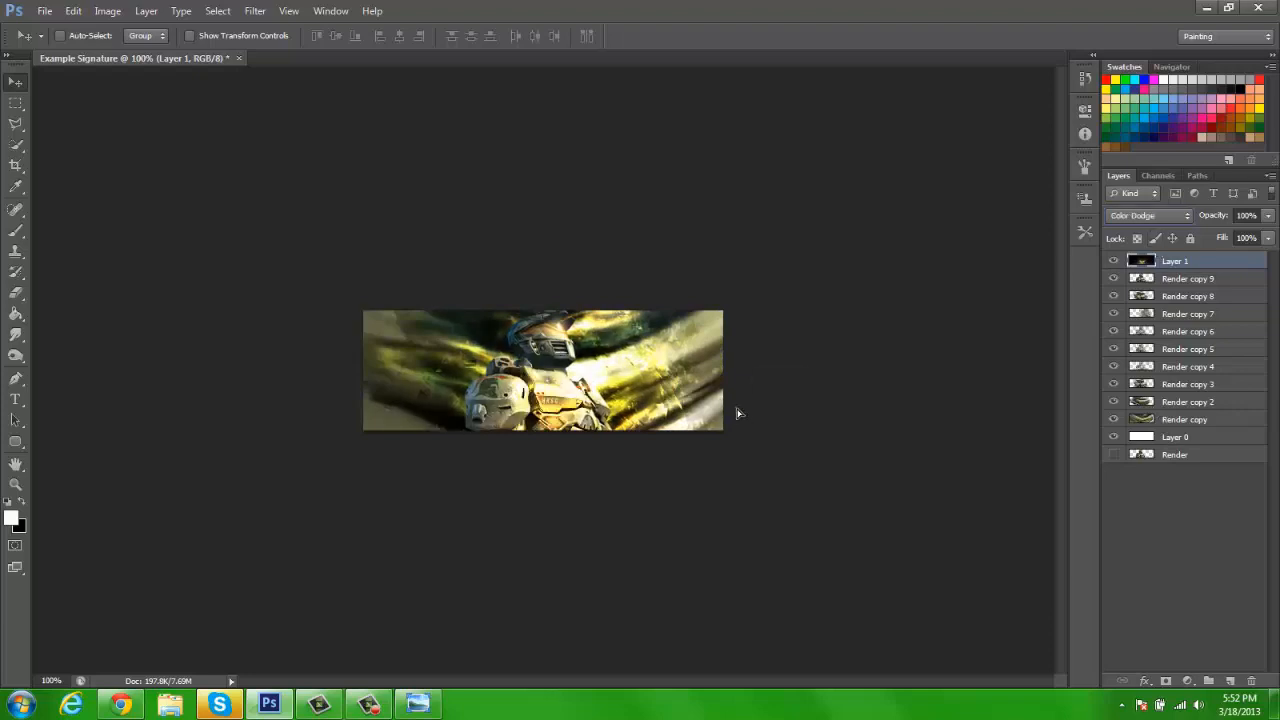
mouse_move(737, 413)
mouse_down()
mouse_move(719, 414)
mouse_move(729, 400)
mouse_move(750, 429)
mouse_up()
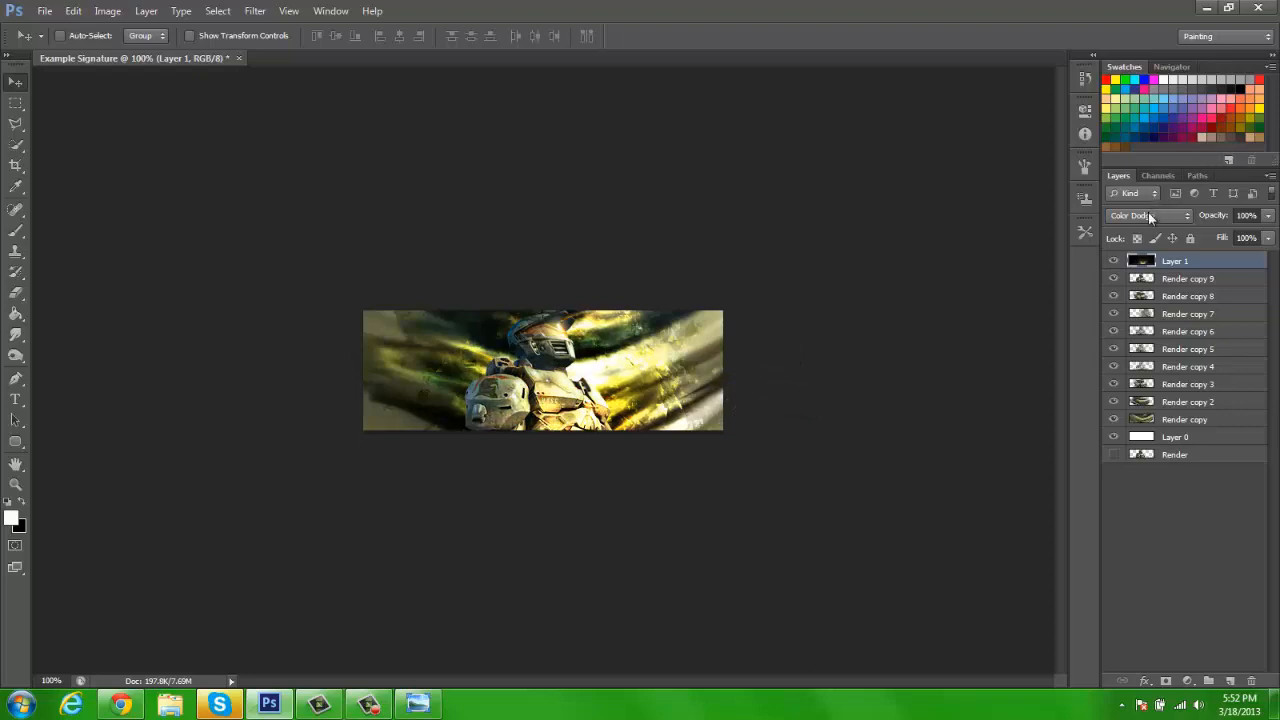
Step: Try Screen on the light layer, set it to Linear Dodge (Add) instead and move the glow up to the helmet
click(1150, 216)
click(1137, 350)
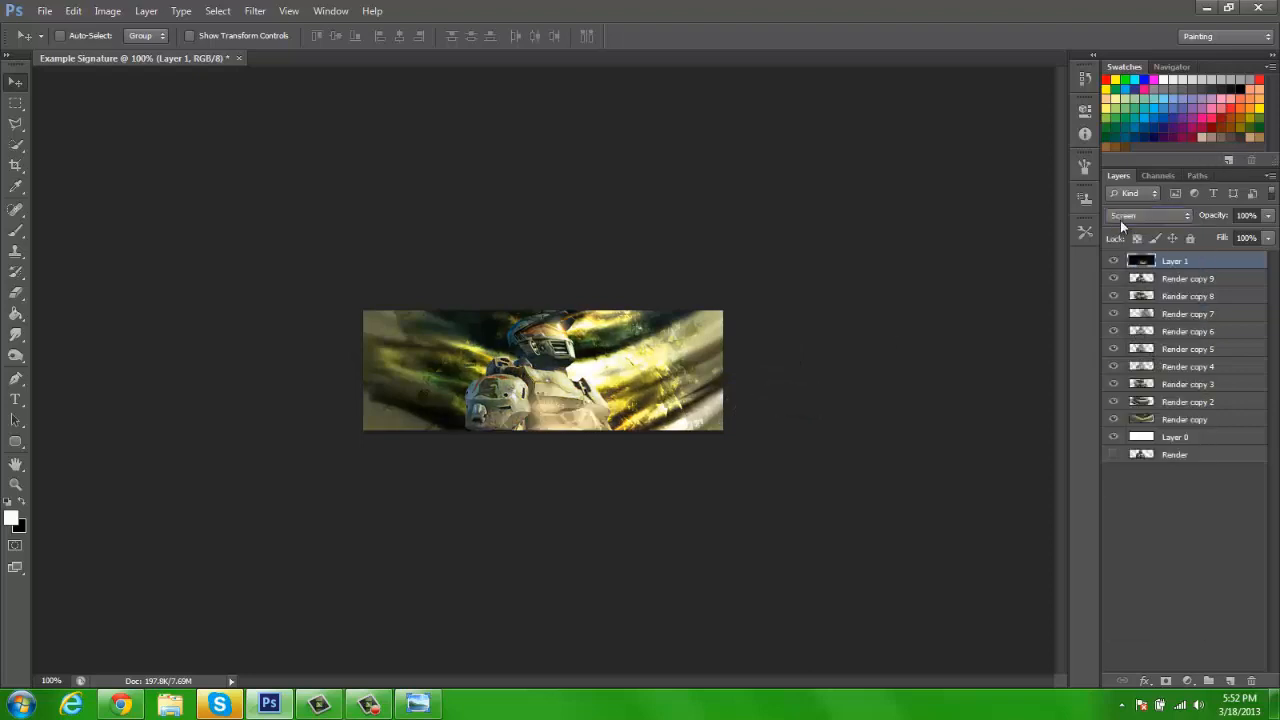
click(1120, 220)
click(1154, 392)
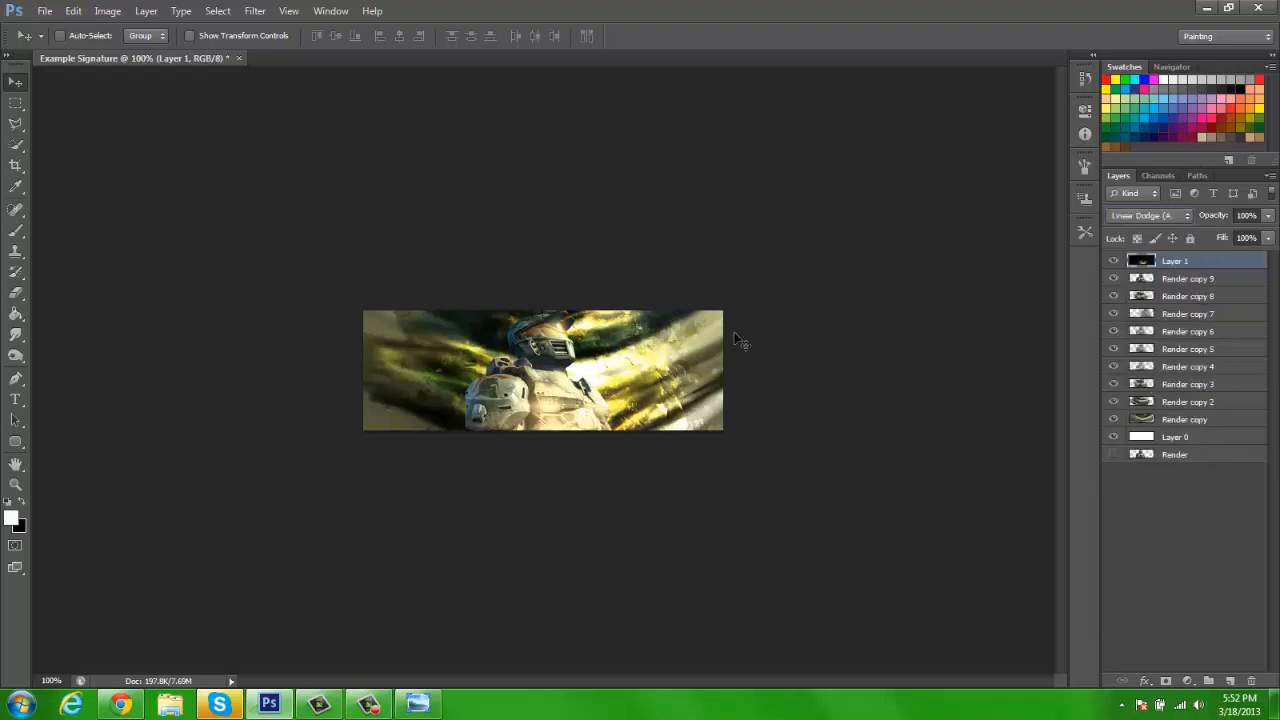
drag(727, 338, 731, 322)
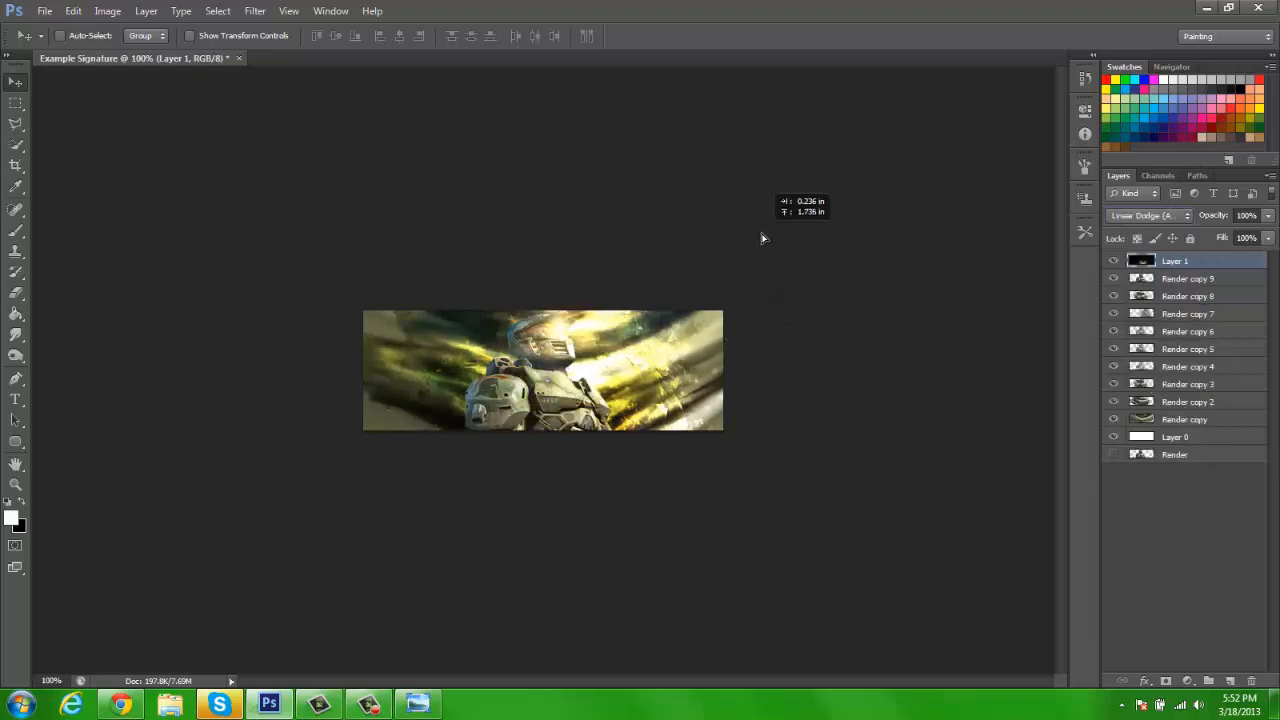
Step: Rotate the light layer to -135° and place its glow over the banner's right end
key(ctrl+t)
drag(576, 79, 462, 464)
drag(688, 242, 788, 307)
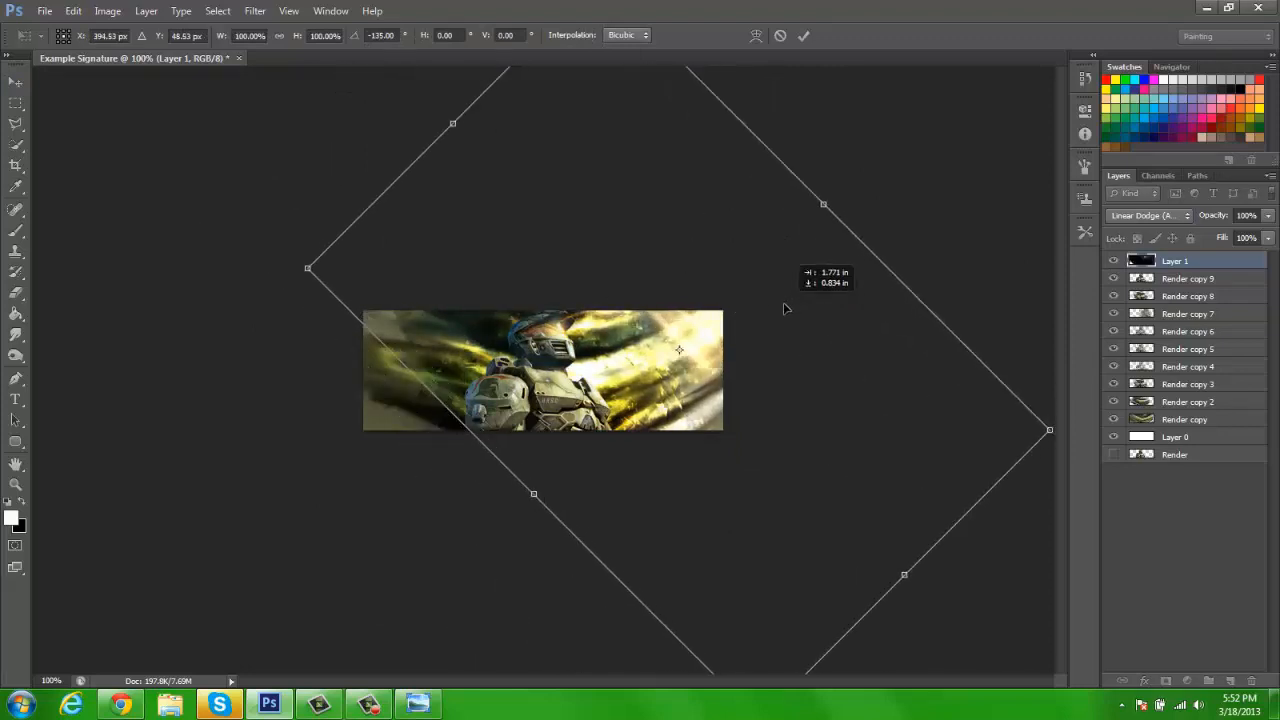
drag(849, 158, 878, 228)
key(Return)
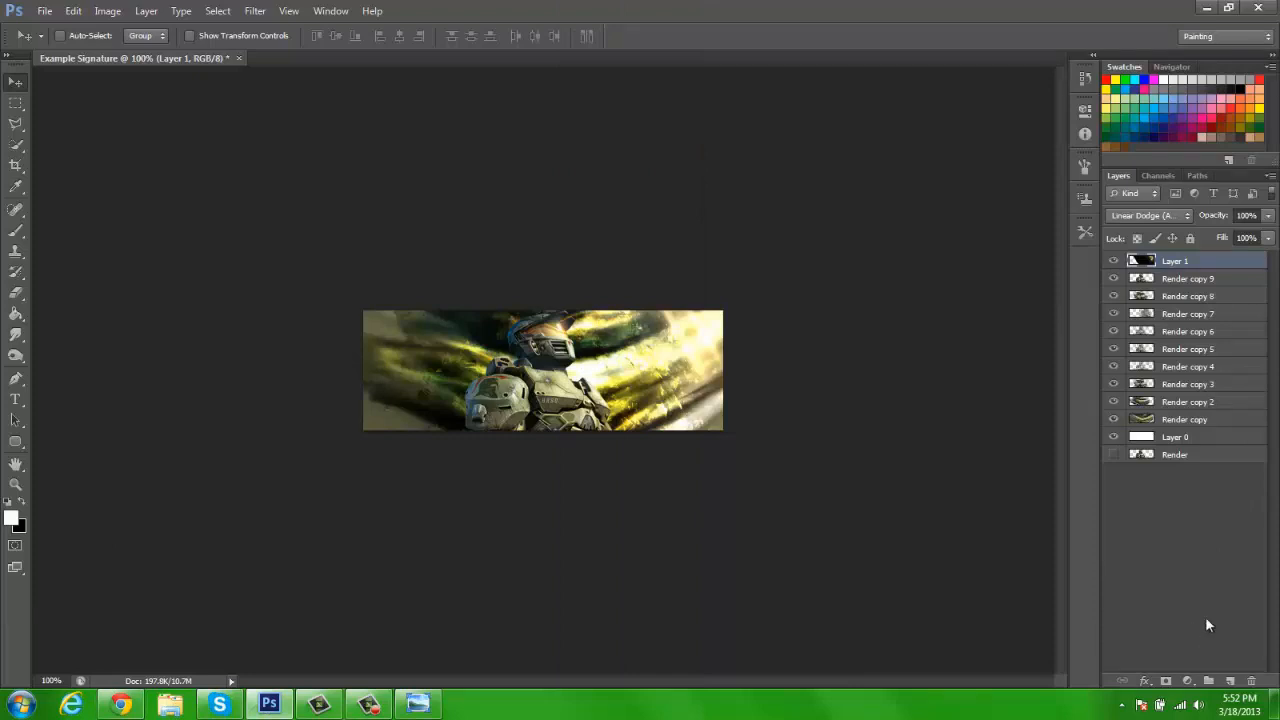
Step: Create a new layer above the light layer and name it Dark
click(1230, 681)
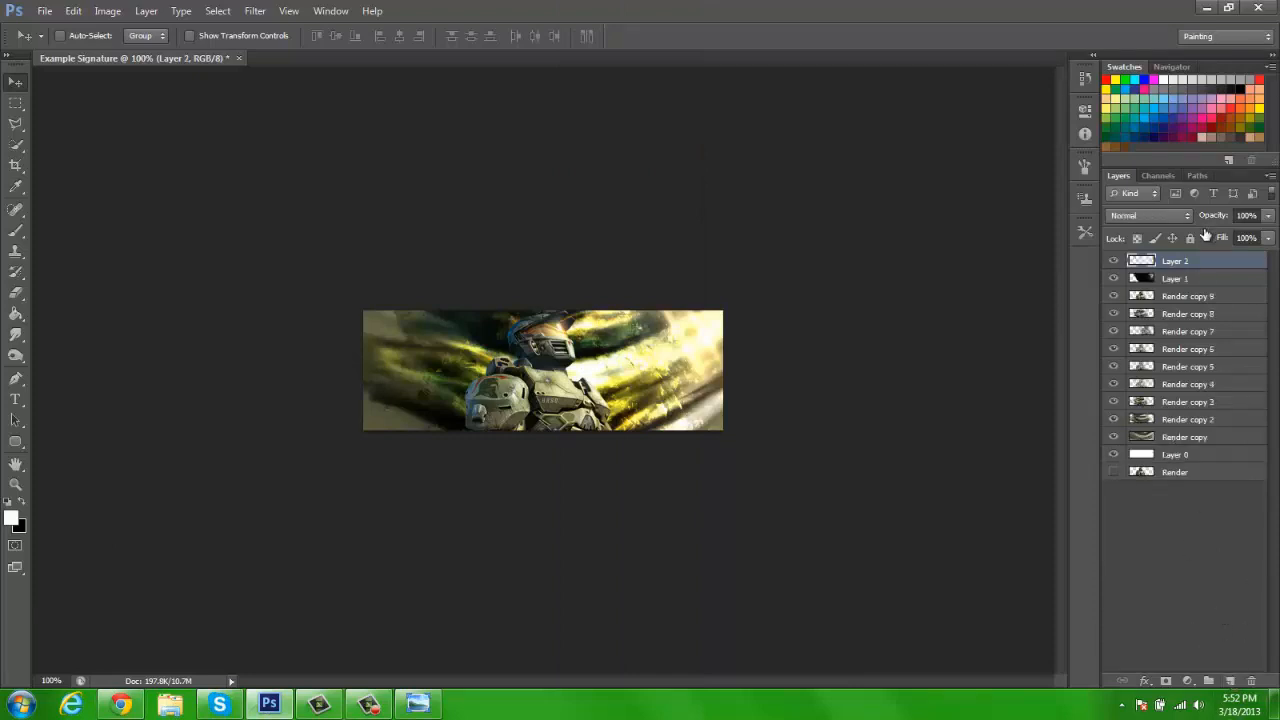
double_click(1178, 262)
text(Dark)
key(Return)
Step: Set up a black 500 px brush at 100% opacity for shading the Dark layer
key(b)
key(d)
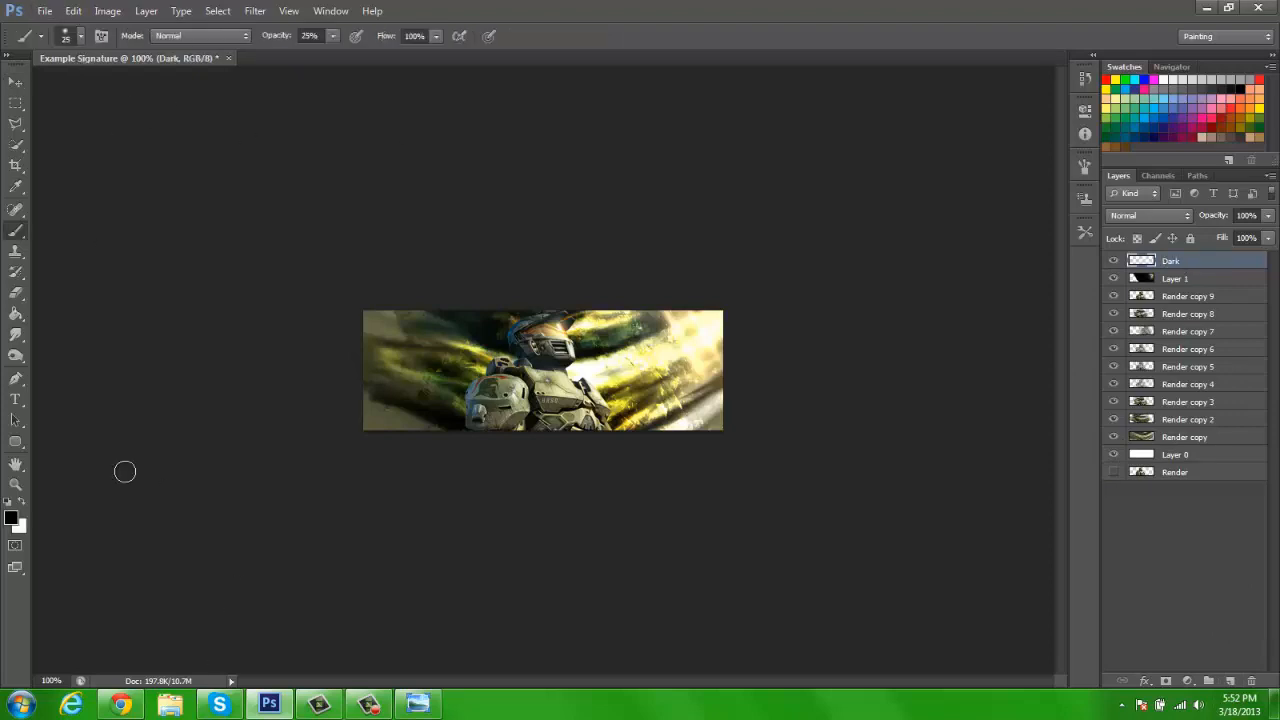
key(bracketright)
key(bracketright)
key(bracketright)
key(bracketright)
key(bracketright)
key(bracketright)
key(bracketright)
key(bracketright)
key(bracketright)
key(bracketright)
key(bracketright)
key(bracketright)
key(bracketright)
key(bracketright)
key(bracketright)
key(bracketright)
click(333, 37)
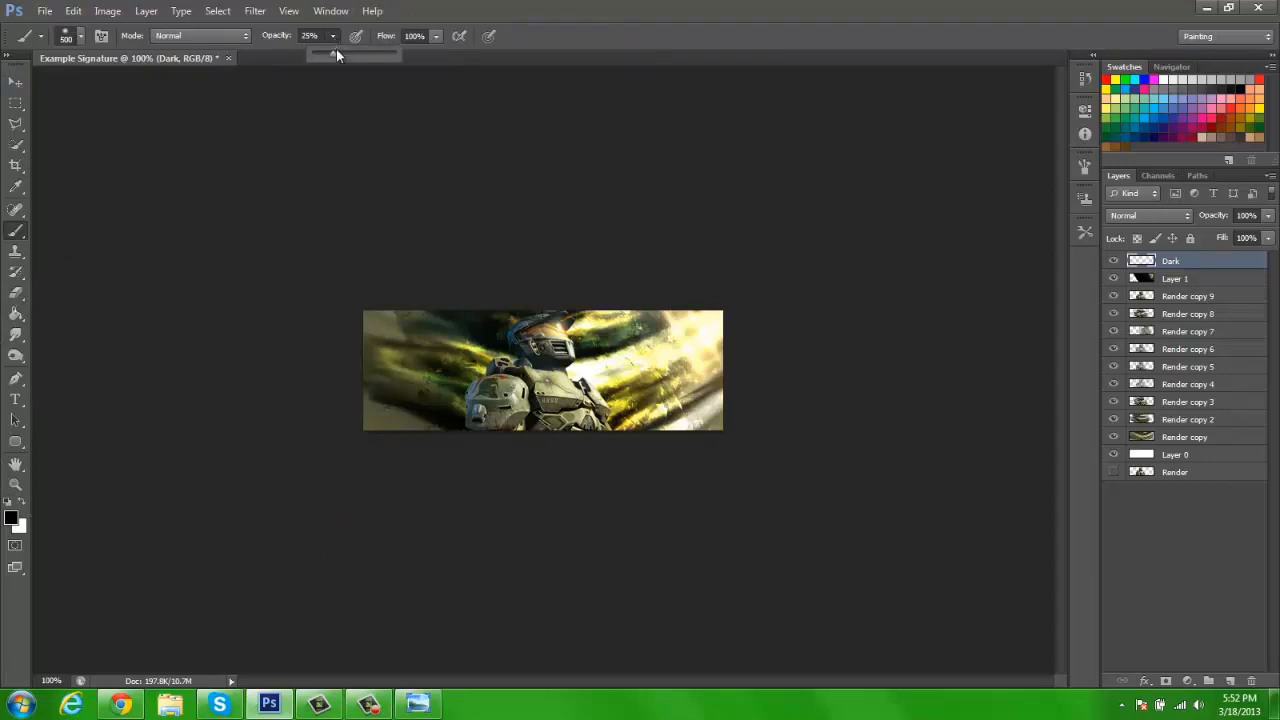
drag(334, 53, 533, 58)
click(568, 70)
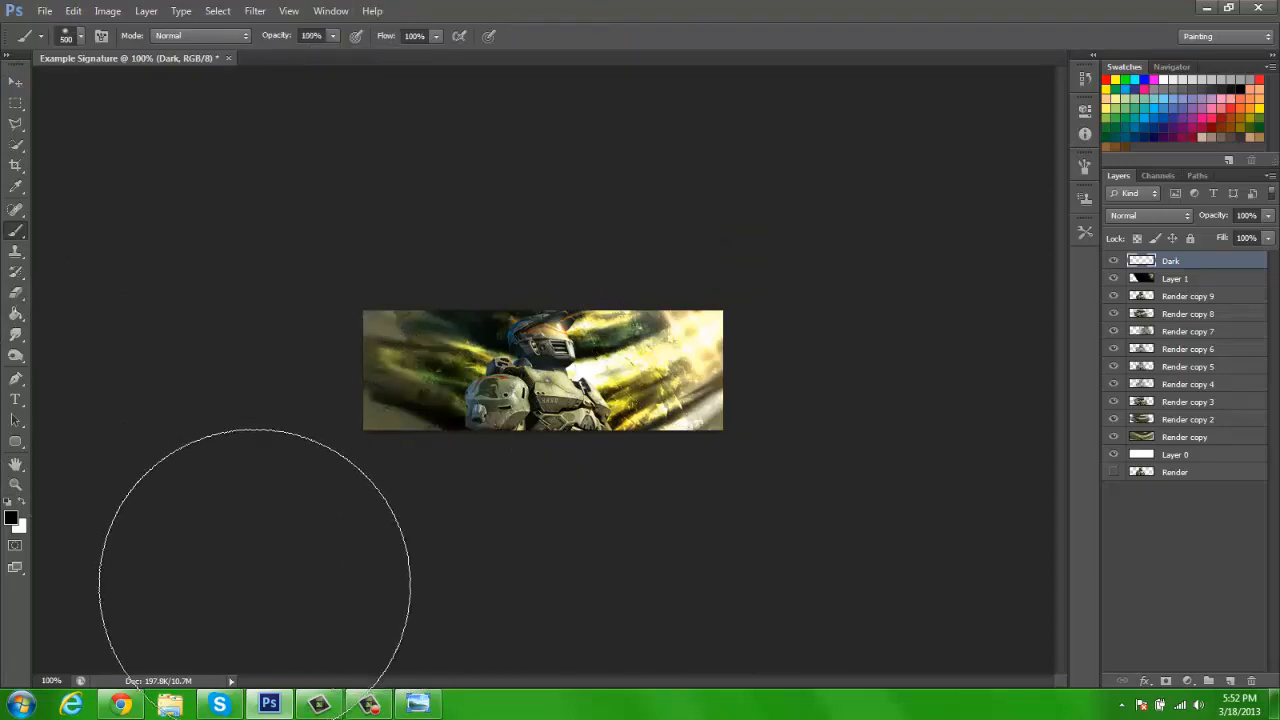
Step: Paint black shading along the banner's lower edge and left side, using brush sizes of 300, 700 and 500 px
key(bracketleft)
key(bracketleft)
mouse_move(675, 503)
mouse_down()
mouse_move(674, 517)
mouse_move(388, 510)
mouse_up()
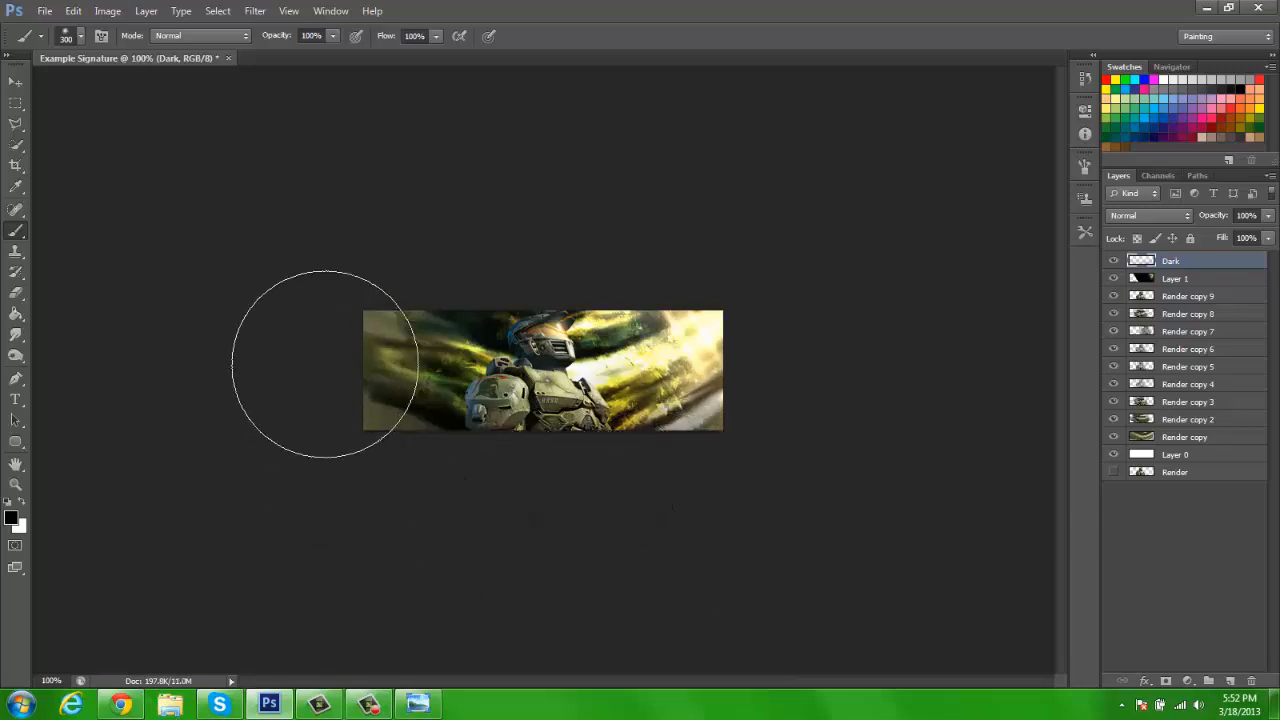
key(bracketright)
key(bracketright)
key(bracketright)
key(bracketright)
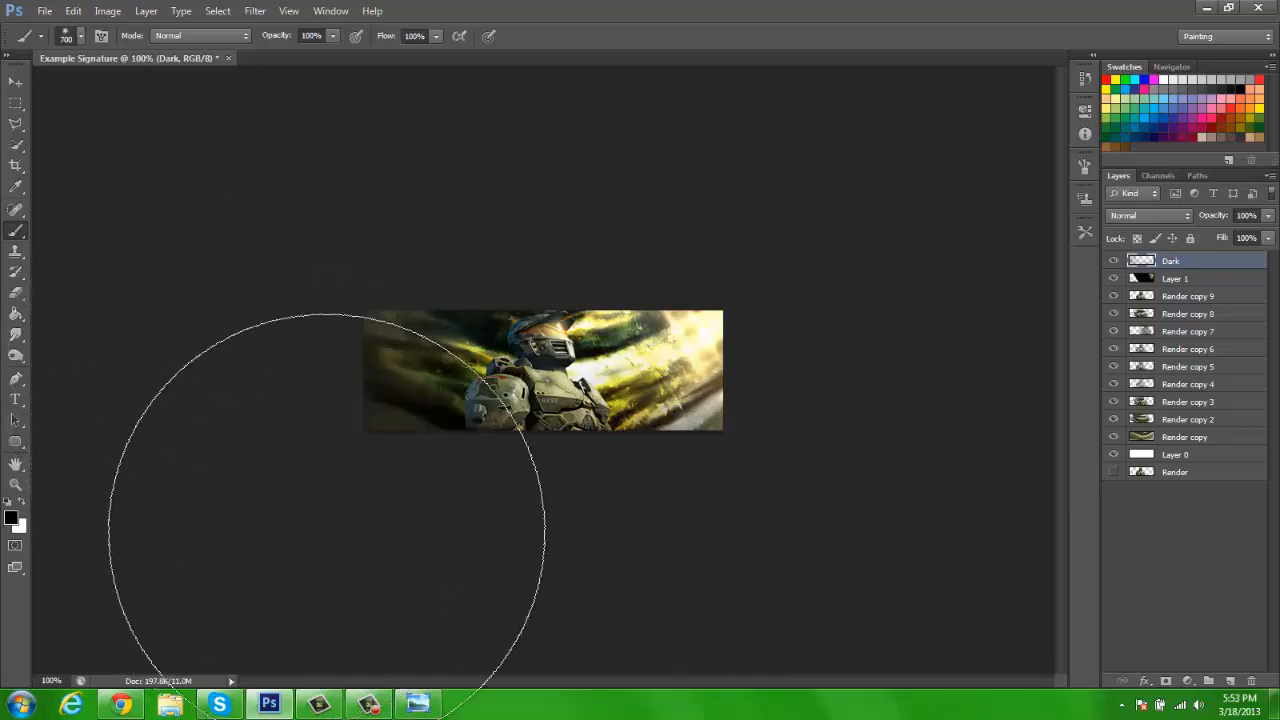
drag(326, 471, 463, 631)
key(bracketleft)
key(bracketleft)
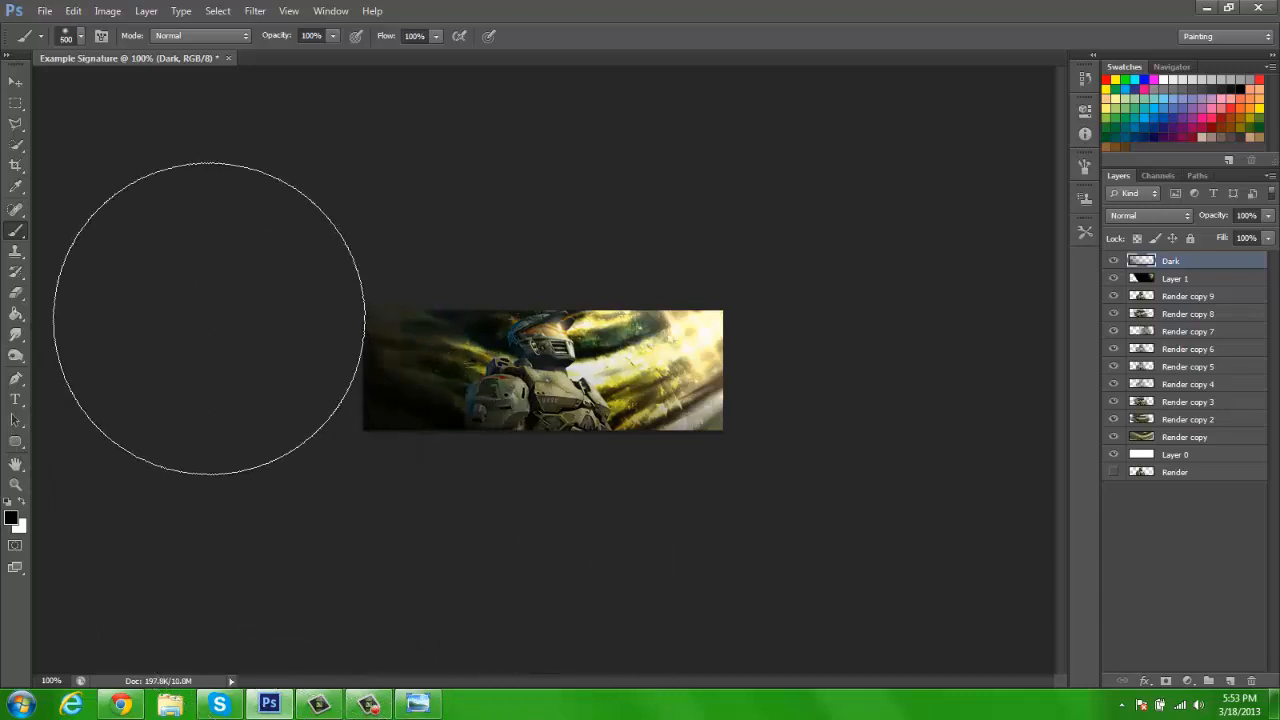
drag(580, 615, 632, 618)
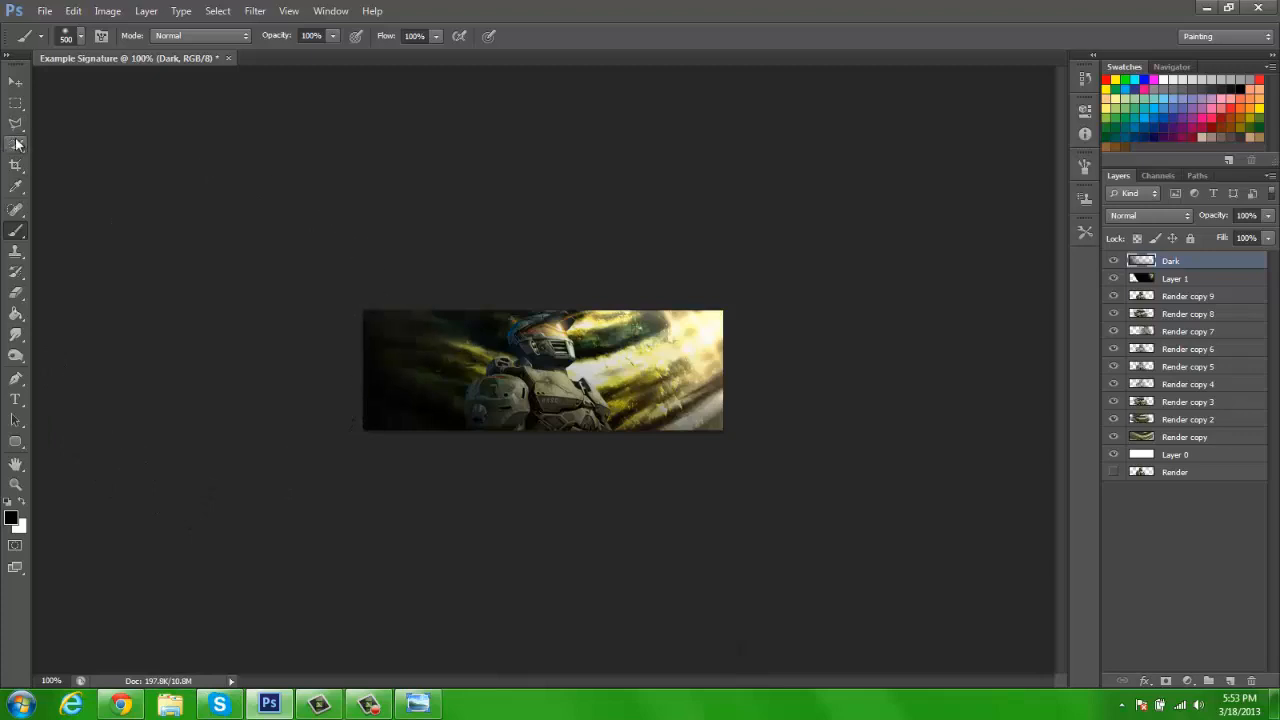
Step: Lighten the dark shading over the soldier and the upper background with the Eraser at 25% opacity, enlarged to 300 px
key(e)
mouse_move(486, 299)
mouse_down()
mouse_move(415, 312)
mouse_move(392, 278)
mouse_up()
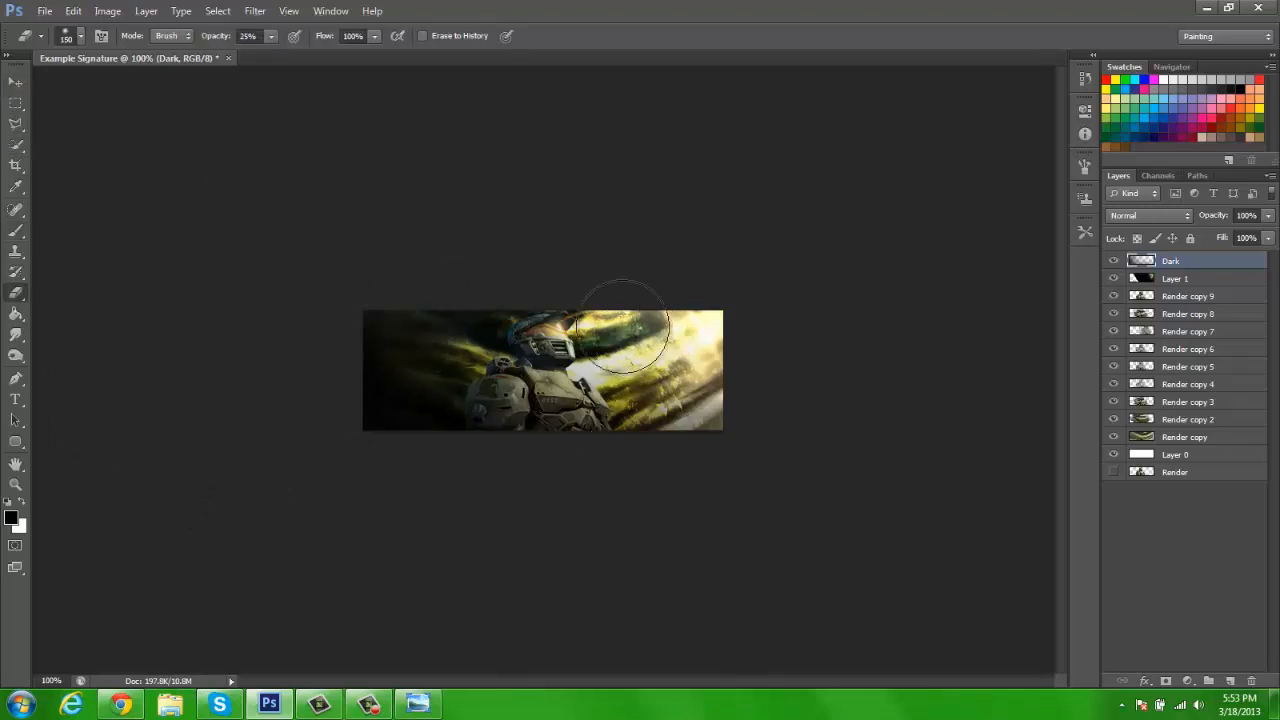
key(bracketright)
key(bracketright)
key(bracketright)
key(bracketright)
mouse_move(515, 318)
mouse_down()
mouse_move(569, 313)
mouse_move(577, 277)
mouse_move(642, 281)
mouse_move(648, 262)
mouse_move(599, 259)
mouse_move(547, 309)
mouse_move(479, 291)
mouse_move(495, 326)
mouse_up()
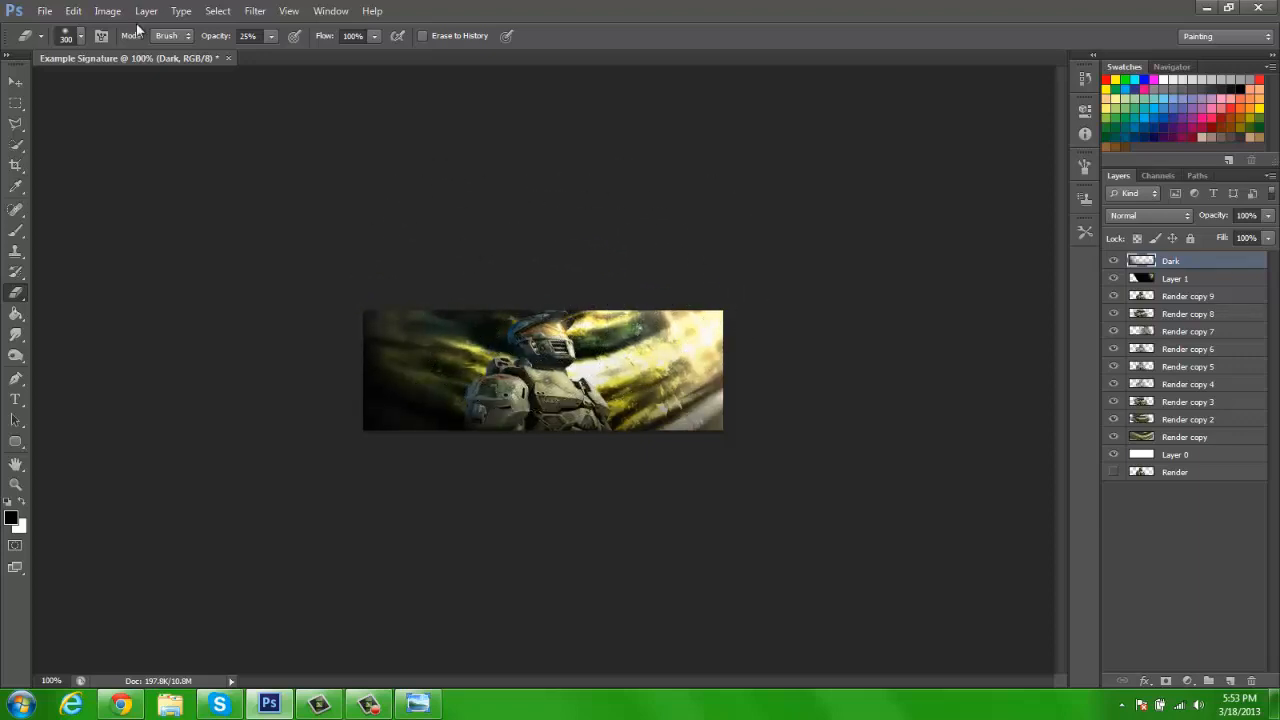
Step: Set the Dark layer to Hard Light at 75% opacity and compare the banner with the layer hidden and shown
click(16, 80)
click(1150, 215)
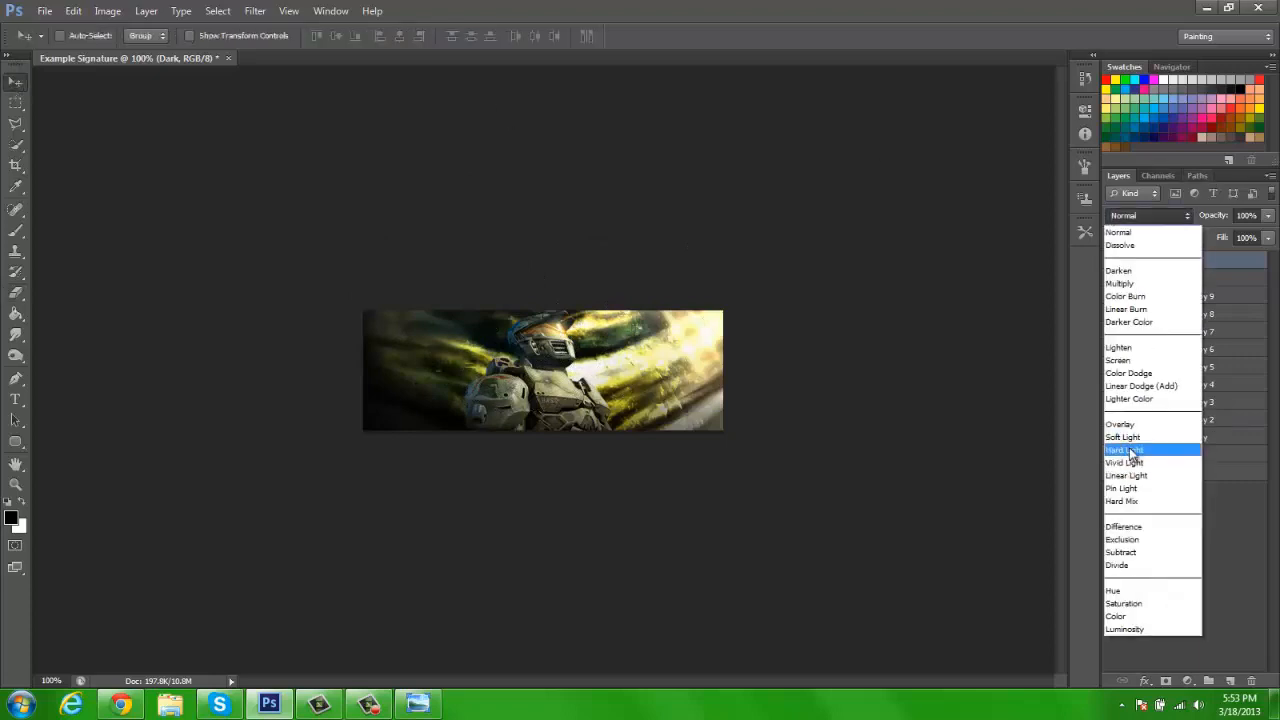
click(1122, 452)
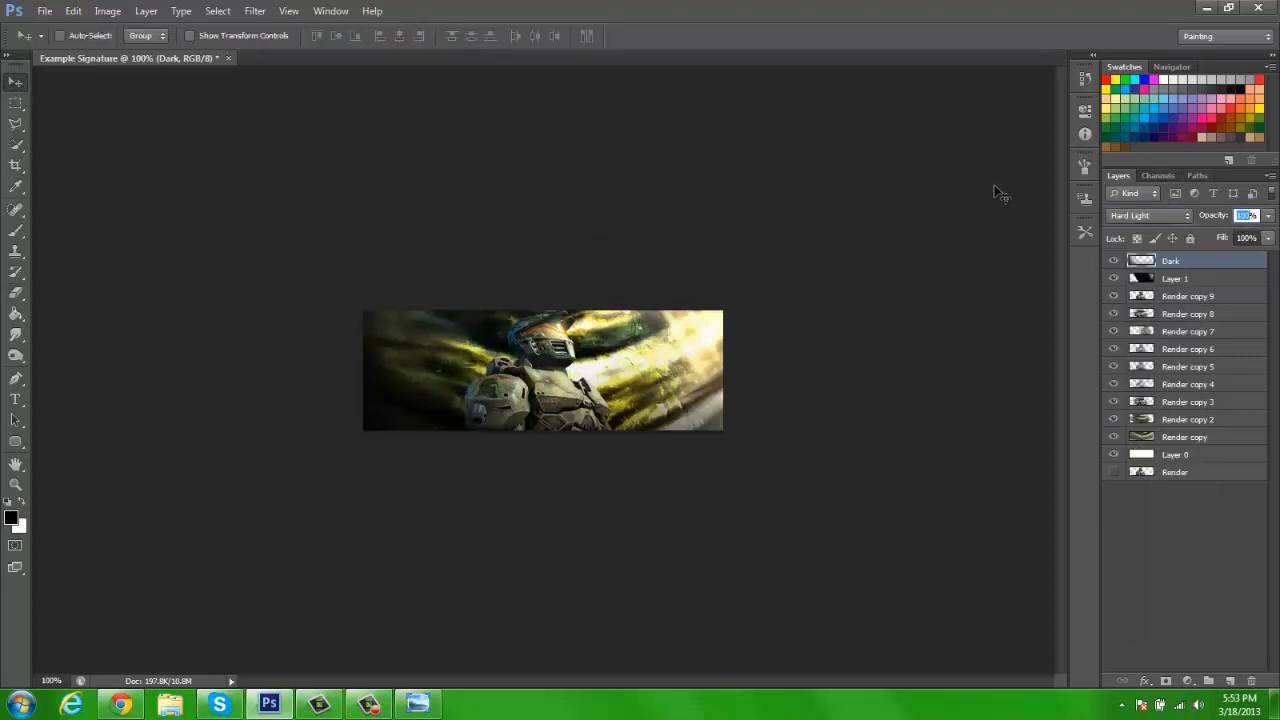
text(85)
key(Return)
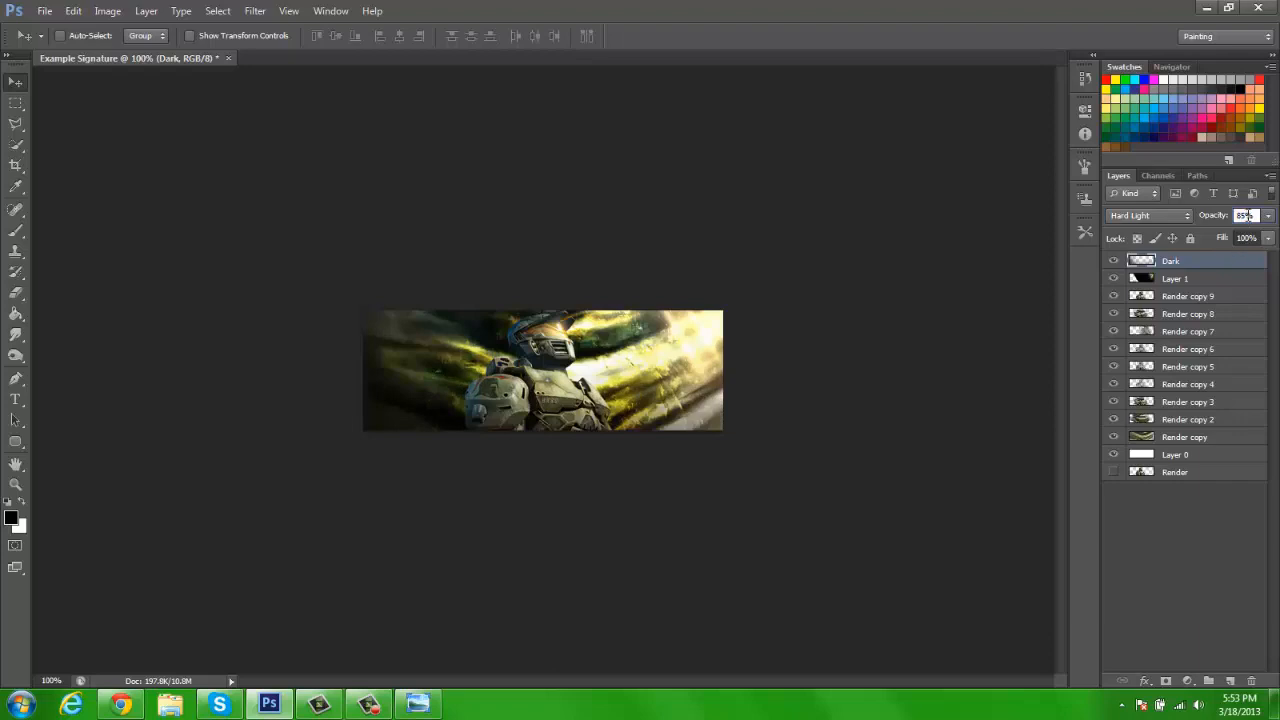
text(74)
key(Return)
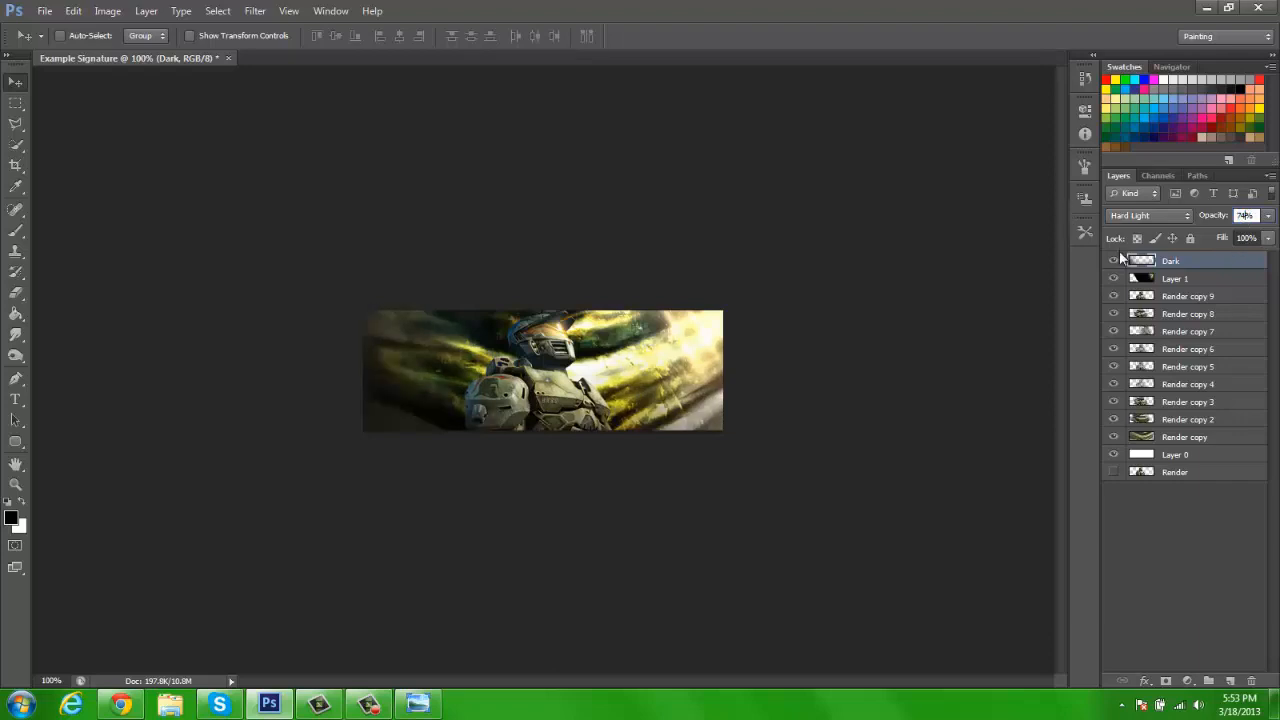
key(Return)
click(1114, 262)
Step: Add a new layer above Dark and darken the banner's left edge on it with a black brush of 150 to 175 px
key(b)
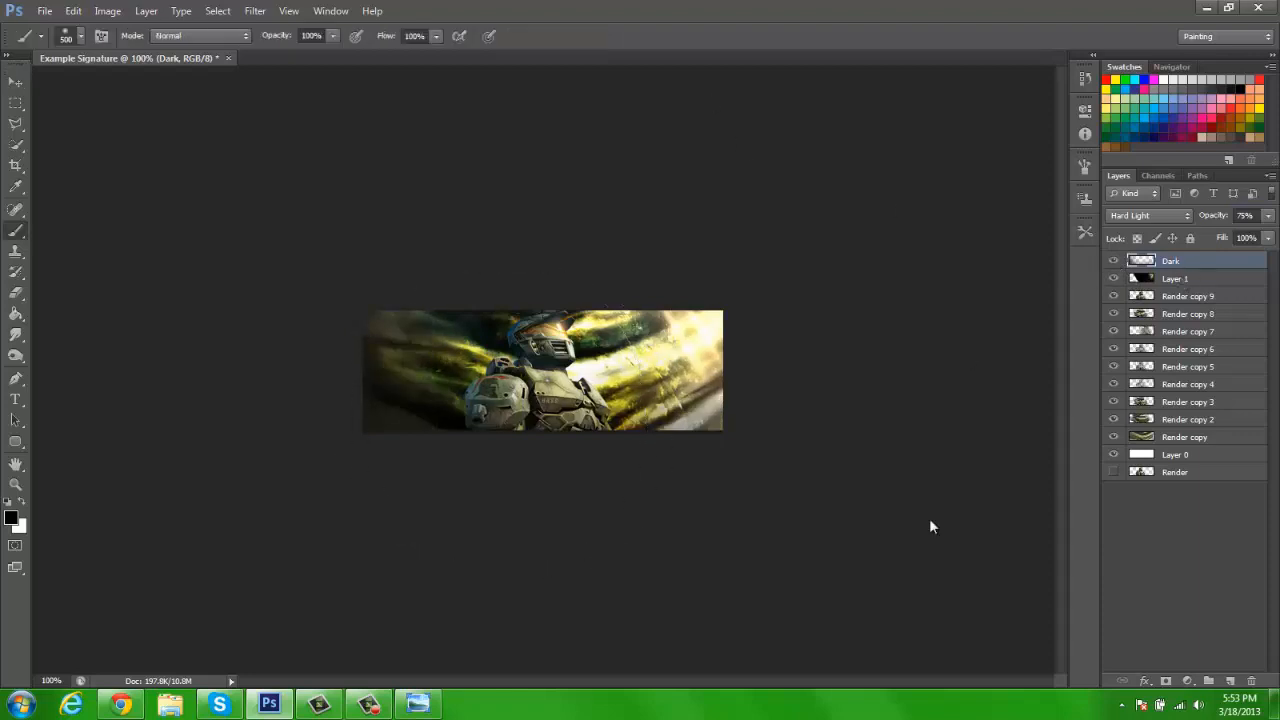
click(1230, 681)
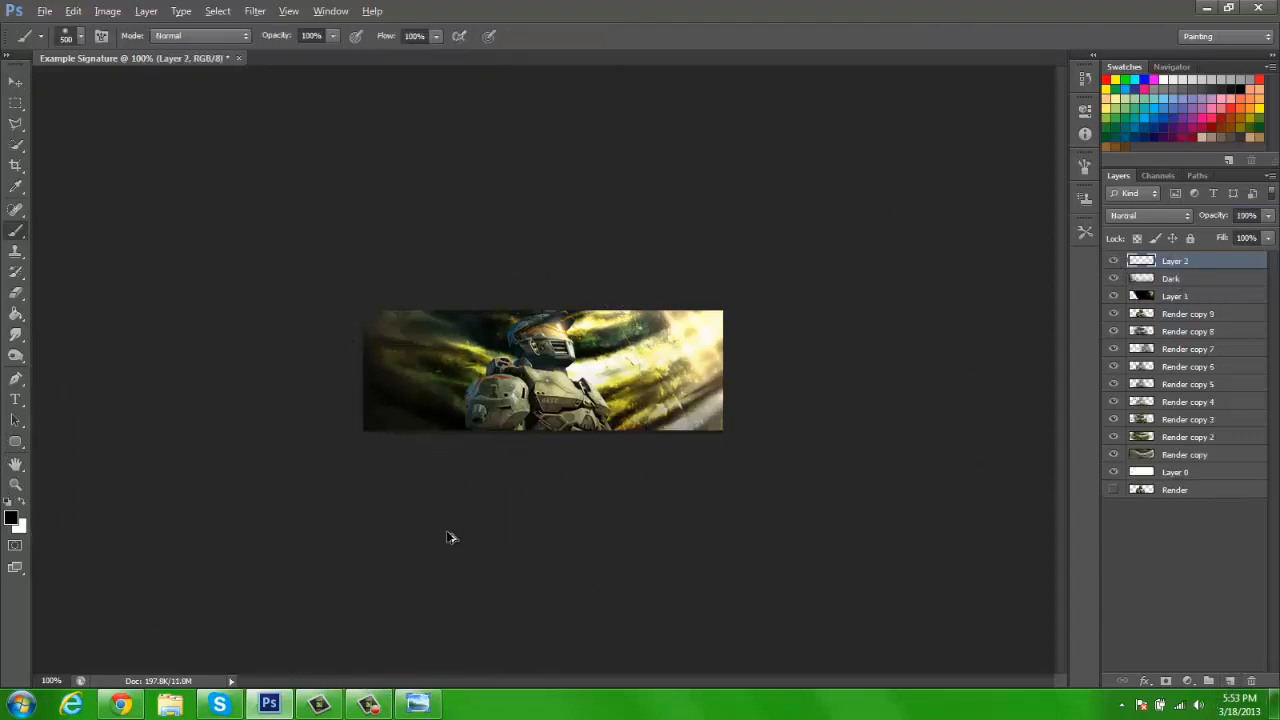
key(bracketleft)
key(bracketleft)
key(bracketleft)
key(bracketleft)
key(bracketleft)
key(bracketleft)
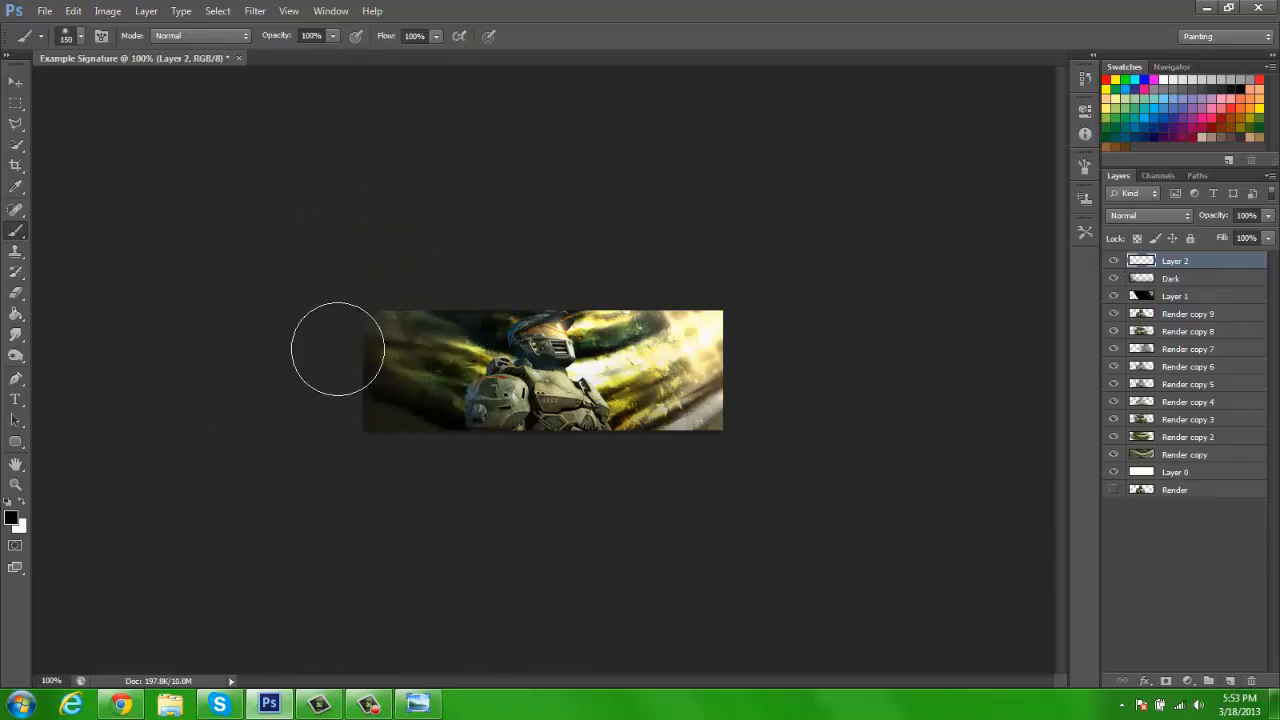
key(bracketright)
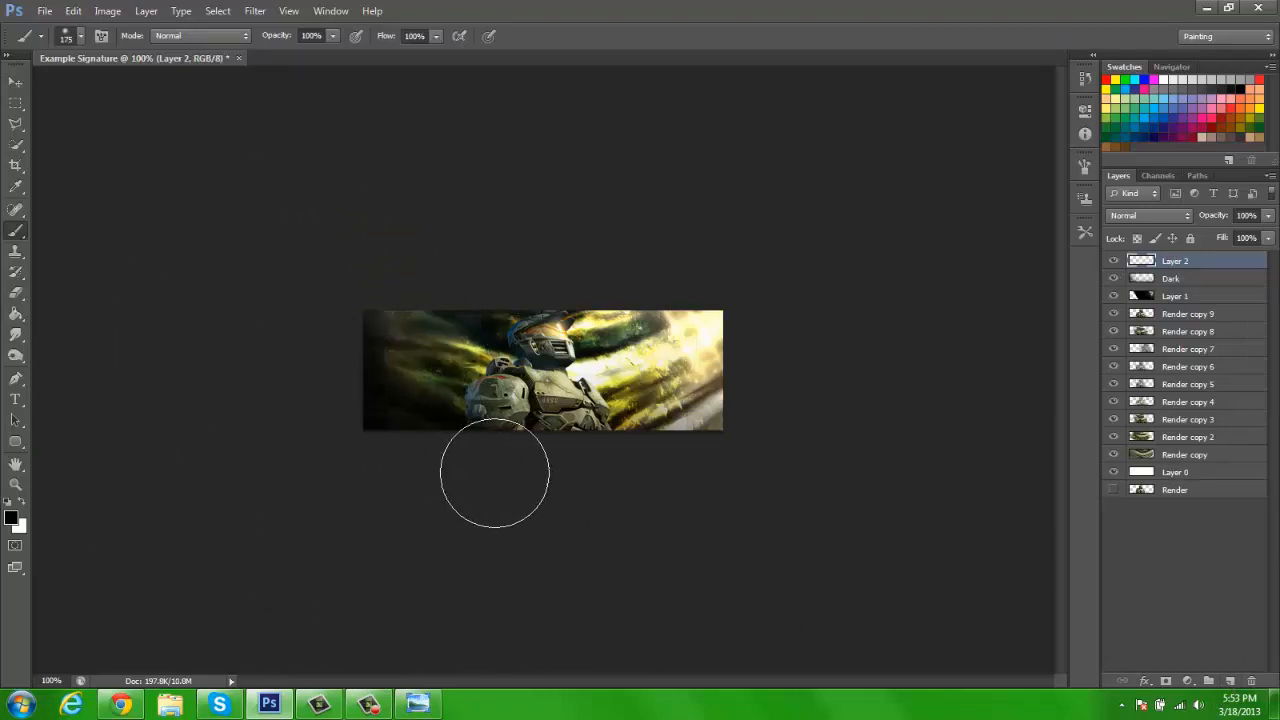
click(15, 81)
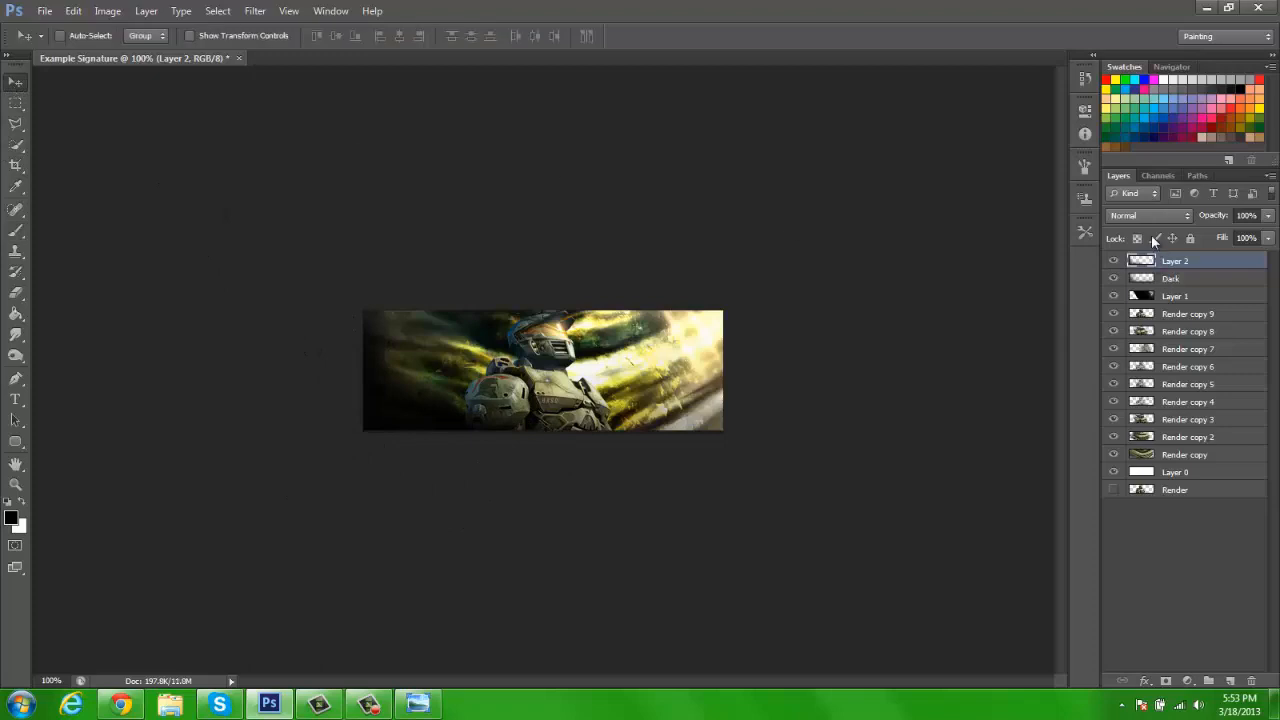
Step: Set Layer 2 to Hard Light at 32% opacity and compare the banner with the layer hidden and shown
click(1150, 215)
click(1135, 451)
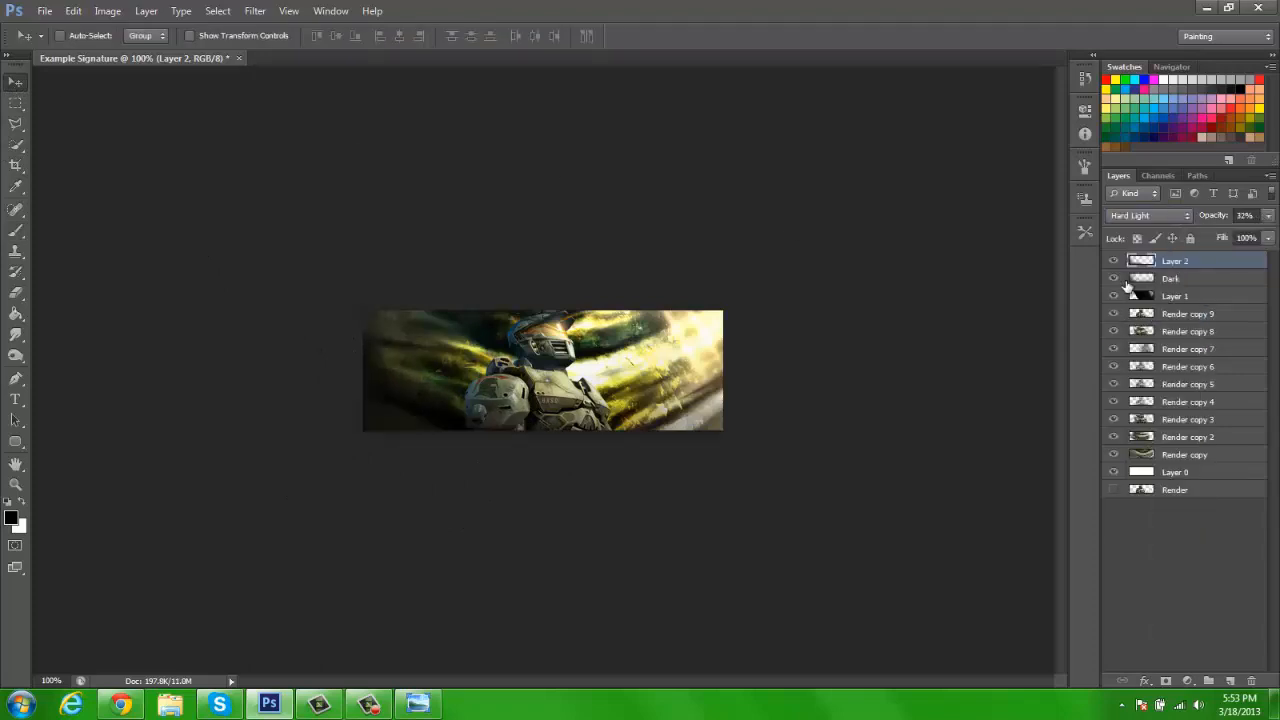
click(1114, 262)
click(1114, 262)
Step: Add a new layer above Layer 2 and name it Light
click(1230, 681)
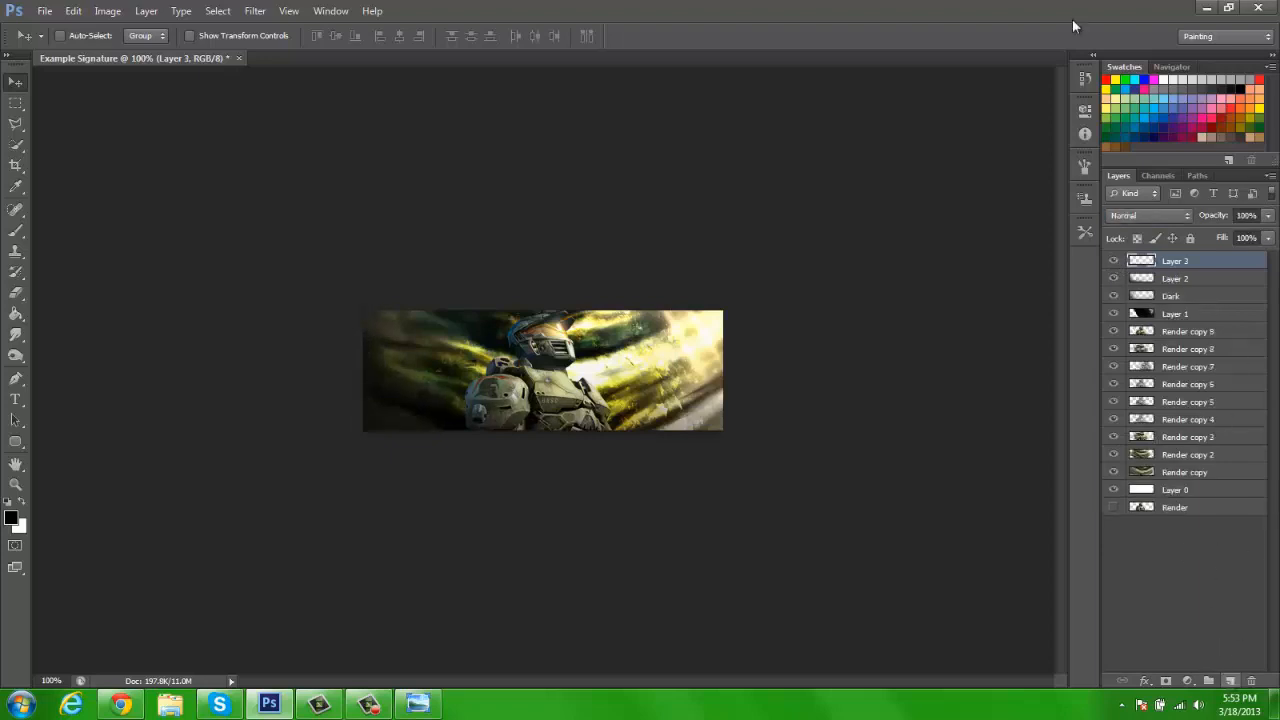
double_click(1181, 261)
text(Light)
key(Return)
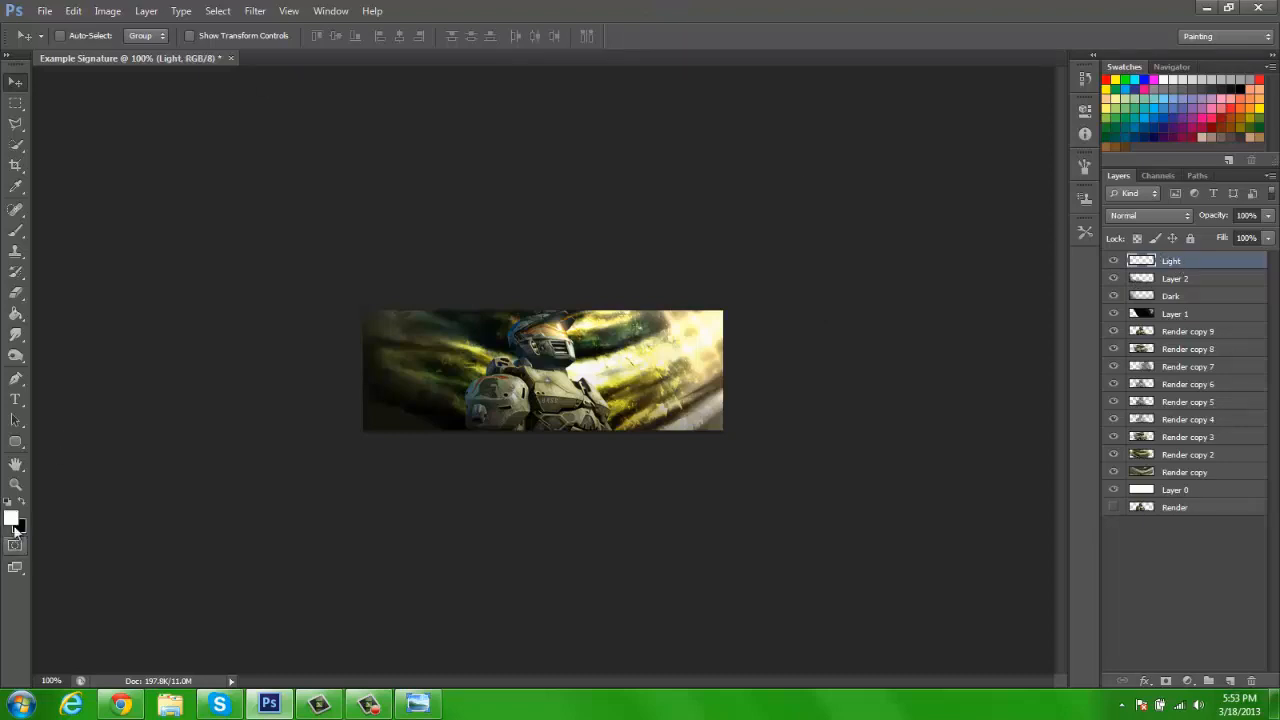
Step: Paint a soft white glow over the banner's upper right on the Light layer with a 600 px brush
key(b)
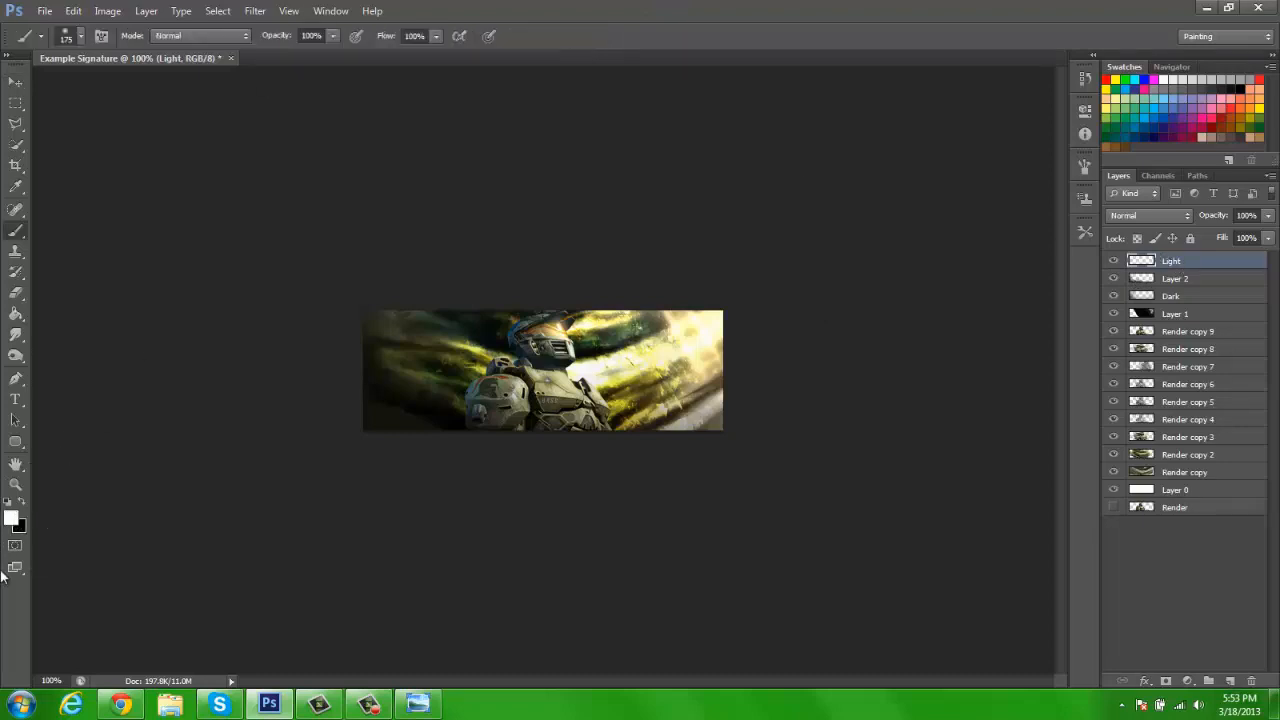
key(bracketright)
key(bracketright)
key(bracketright)
key(bracketright)
key(bracketright)
key(bracketright)
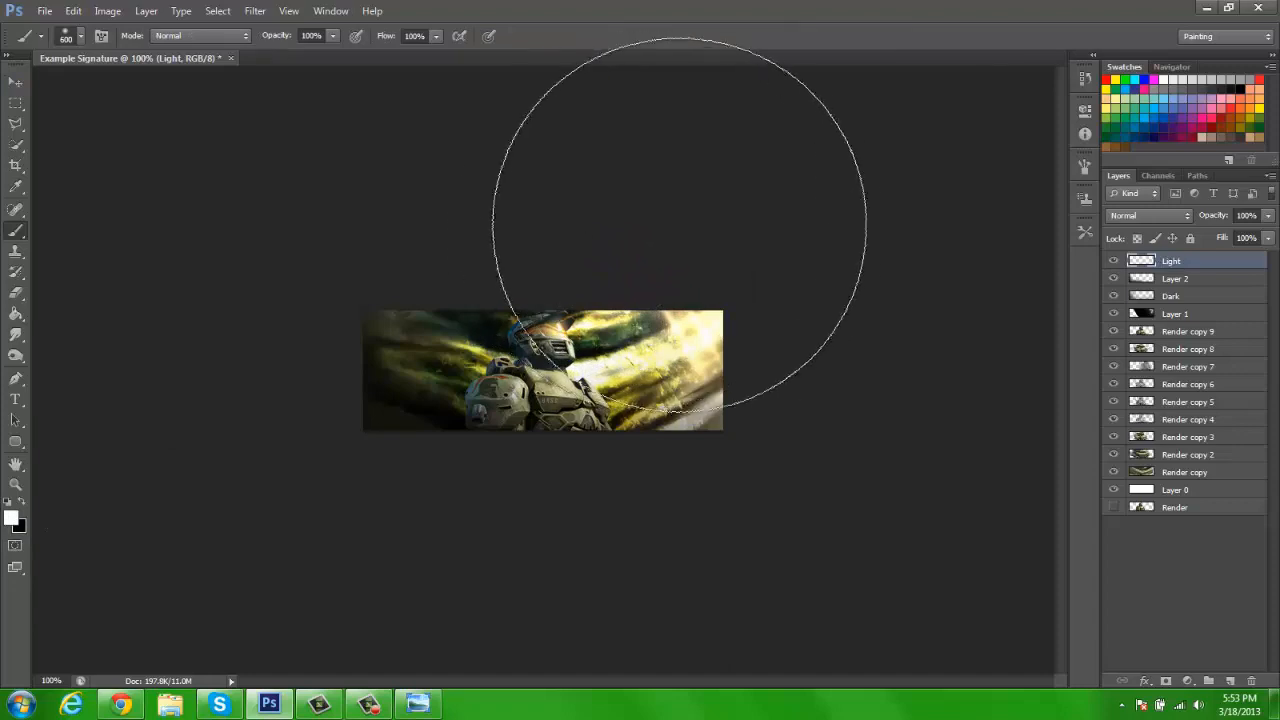
click(721, 235)
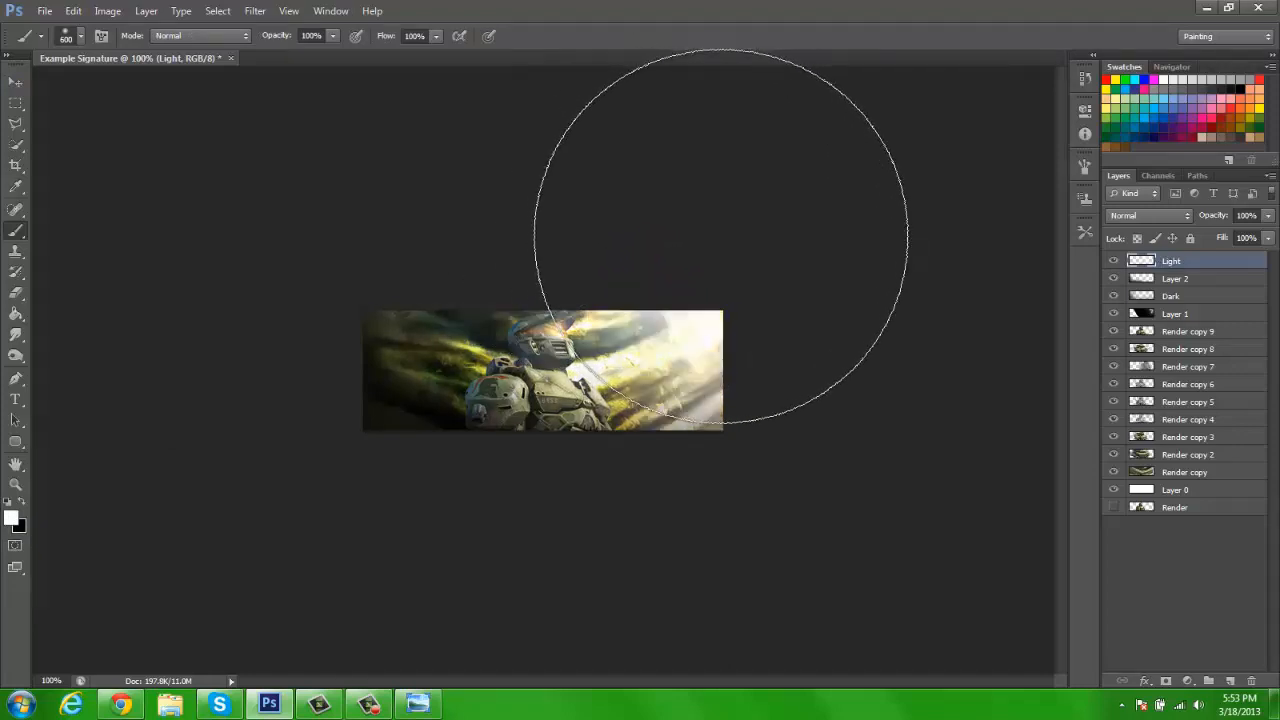
click(15, 83)
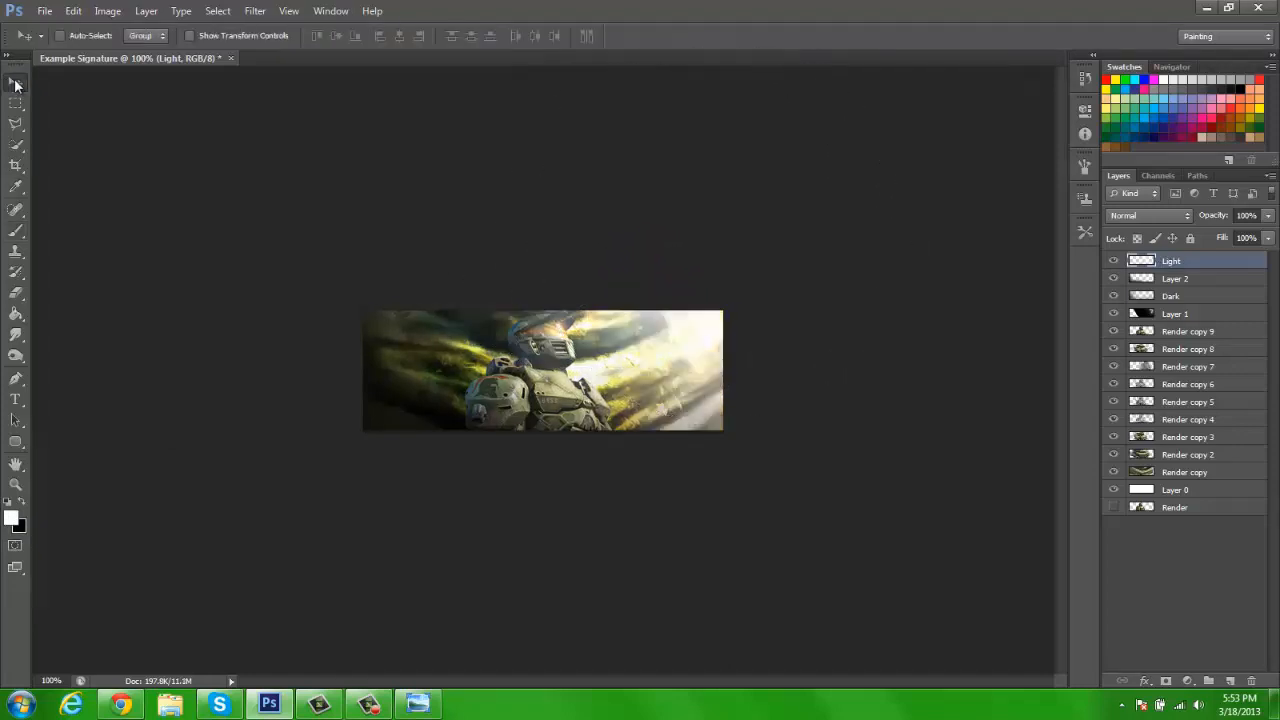
Step: Set the Light layer's blend mode to Overlay and compare the banner with the layer hidden and shown
click(1124, 215)
click(1145, 382)
key(shift+plus)
key(shift+plus)
key(shift+plus)
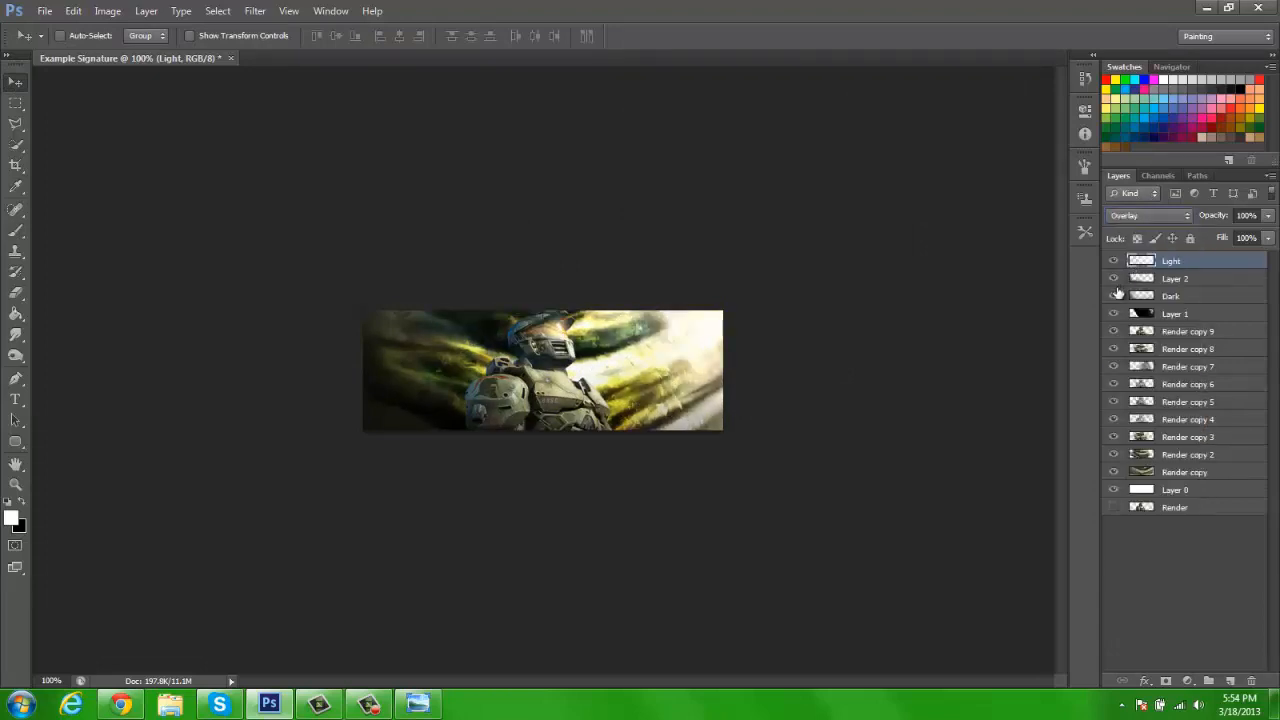
key(Down)
key(Down)
key(Up)
key(Up)
click(1121, 259)
click(1121, 259)
Step: Rename the Render copy 9 layer as Render
click(1175, 333)
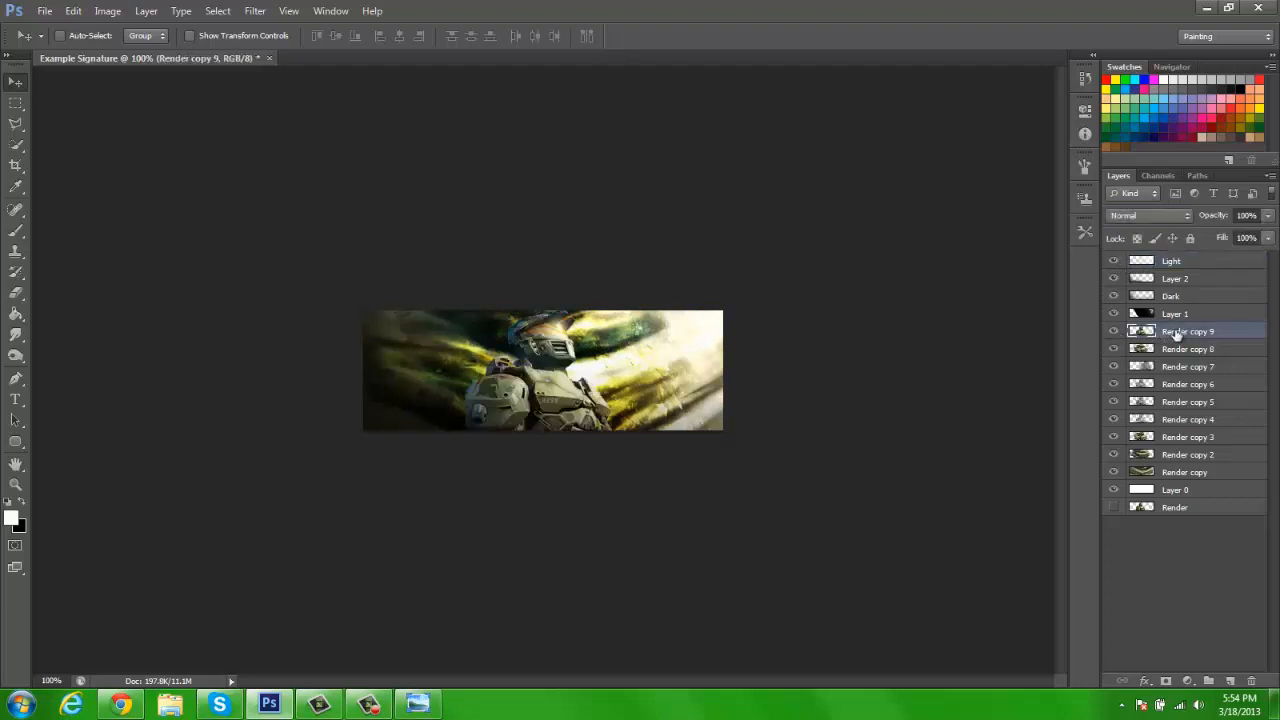
double_click(1177, 333)
text(Render)
key(Return)
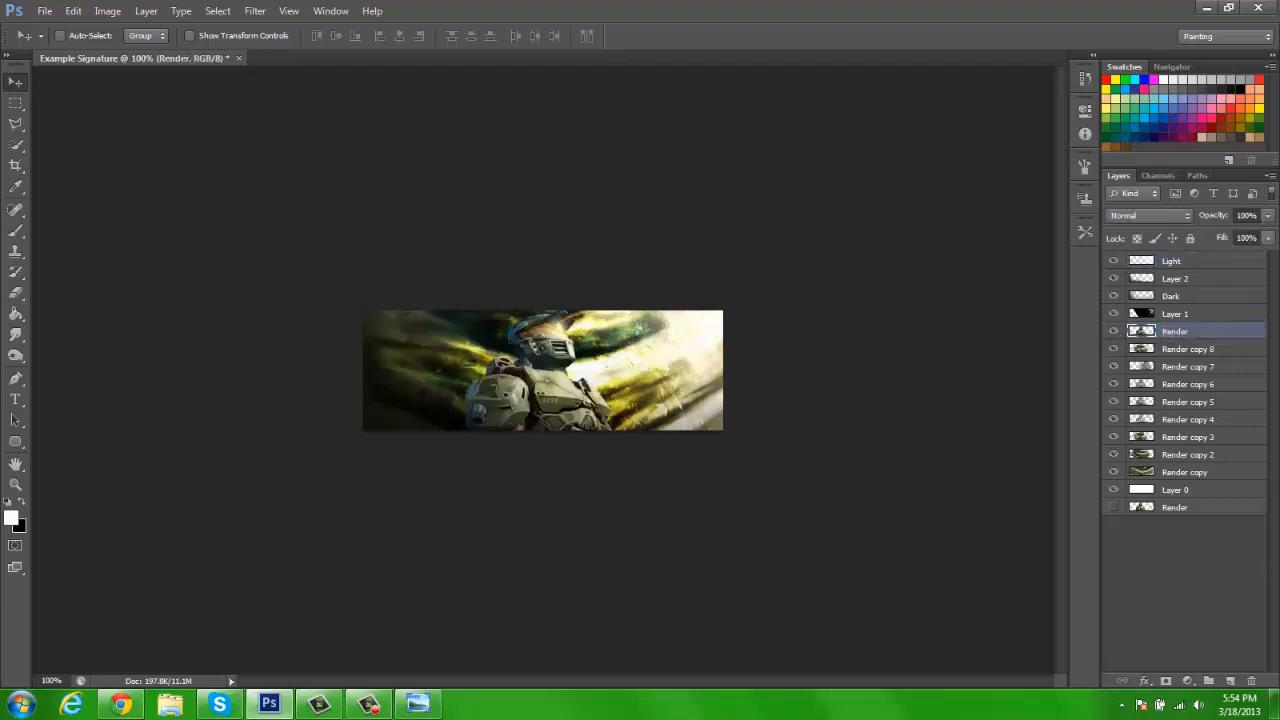
Step: Zoom the banner to 200% and choose the Burn Tool with a 20 px brush
key(z)
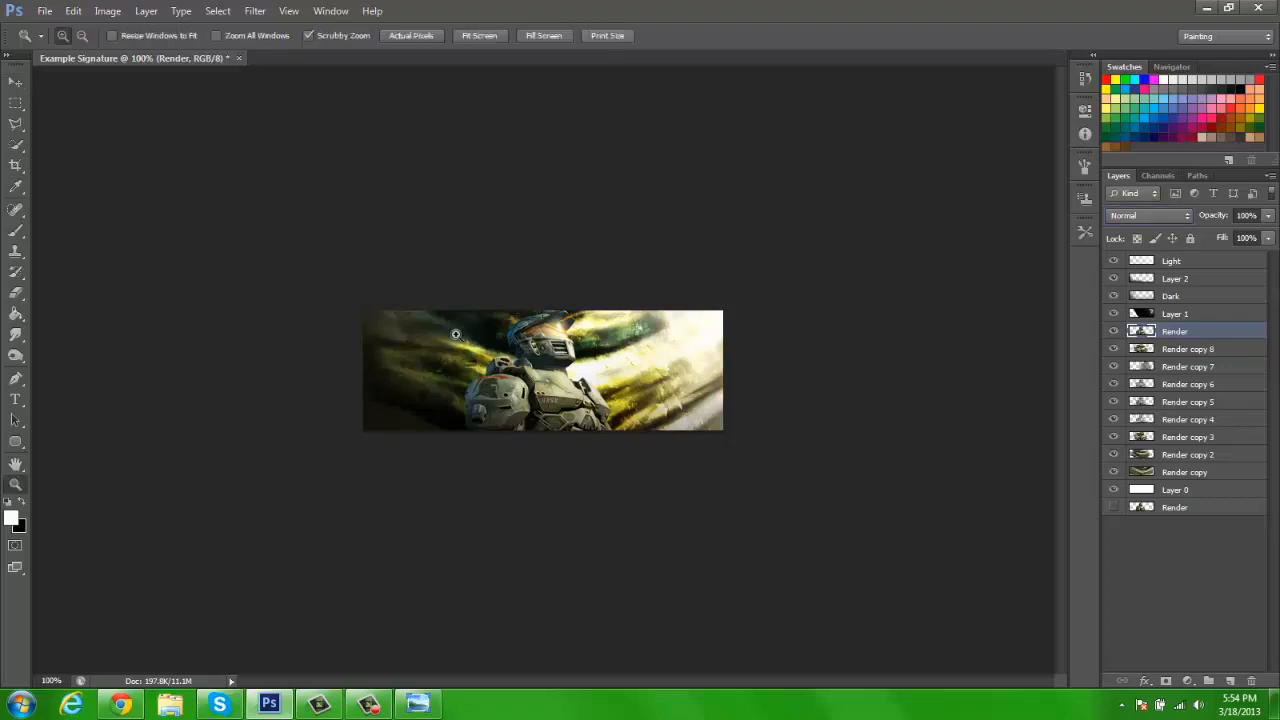
click(117, 406)
click(15, 357)
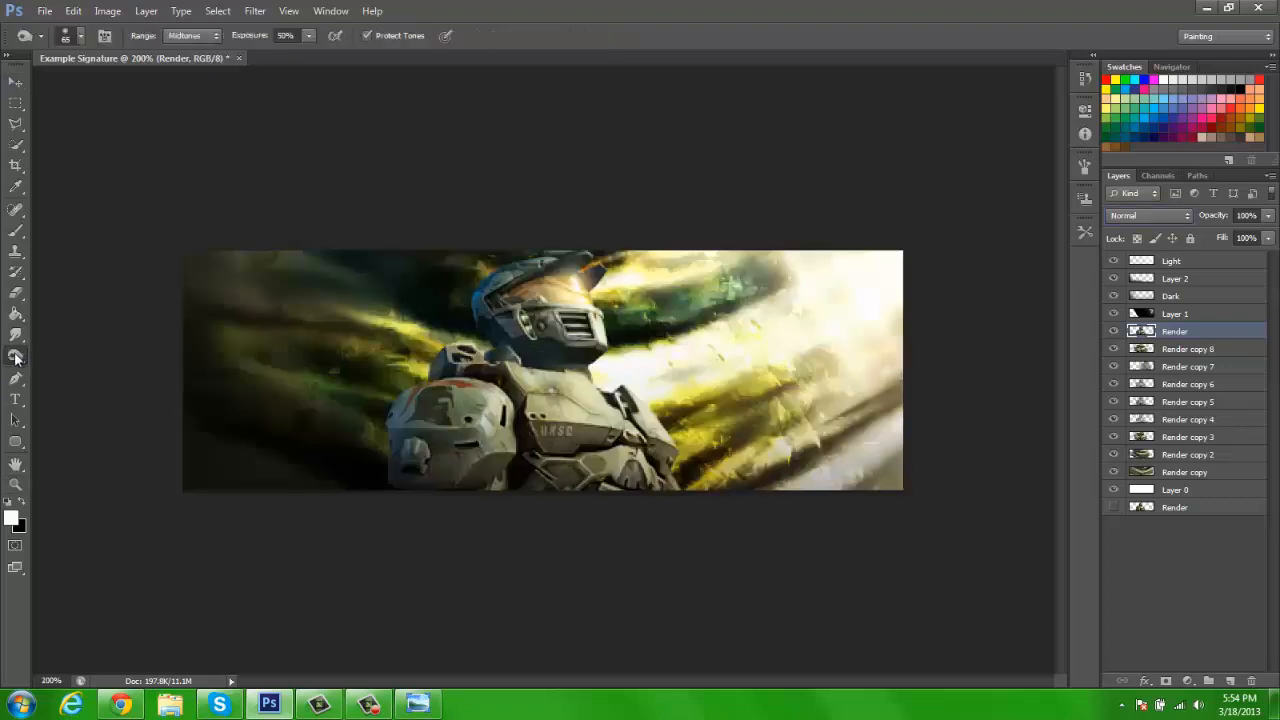
right_click(15, 357)
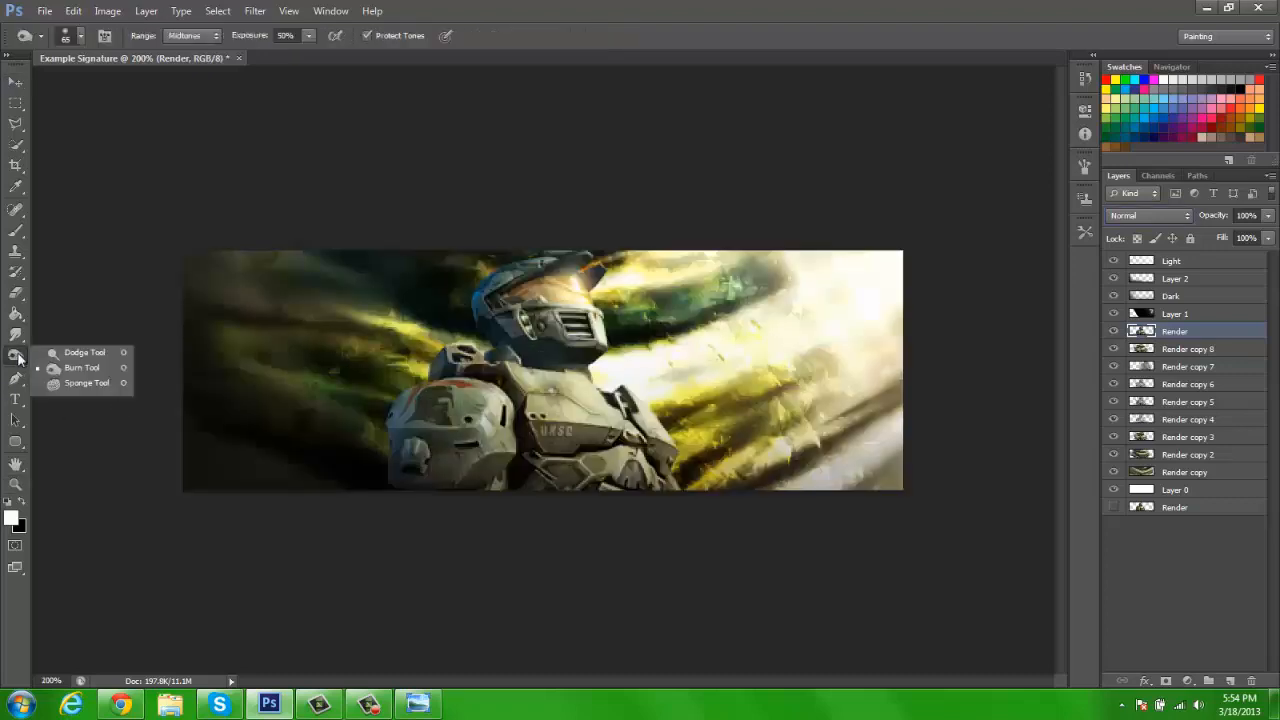
click(89, 369)
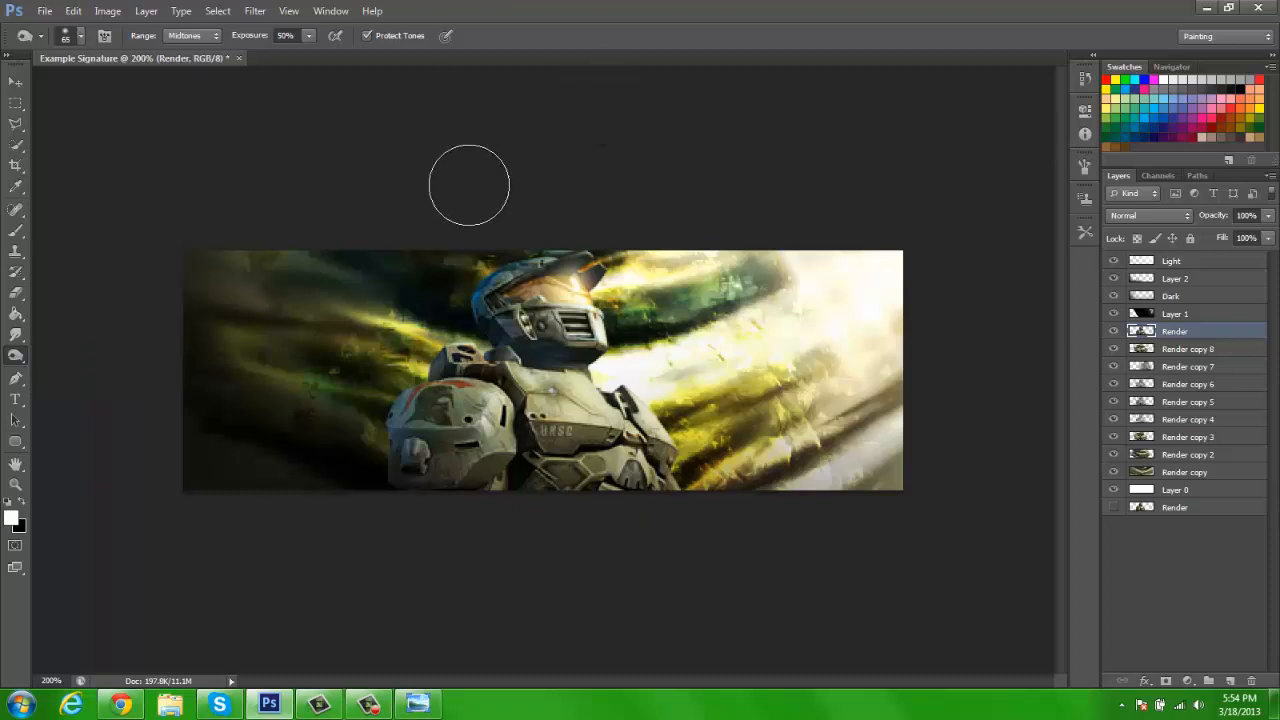
key(bracketleft)
key(bracketleft)
key(bracketleft)
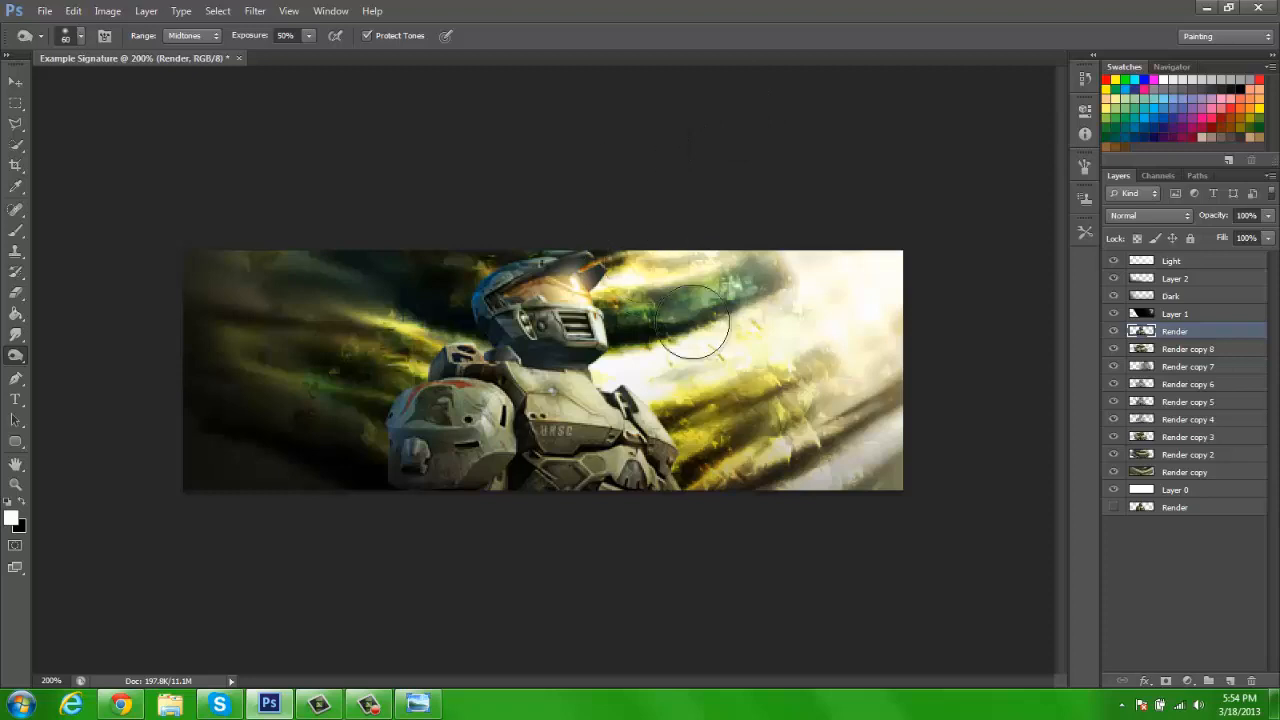
key(bracketleft)
key(bracketleft)
key(bracketleft)
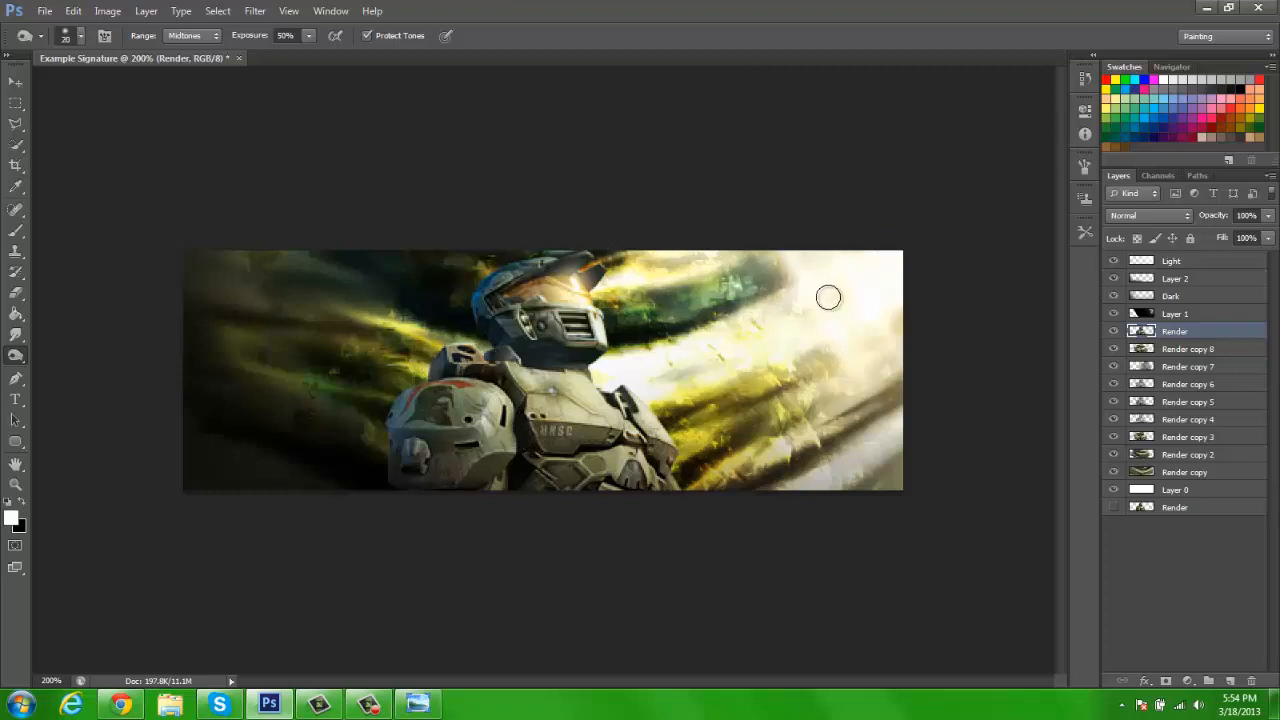
Step: Try a black 30 px brush stroke from the upper-right light toward the soldier's chest, and undo it
key(b)
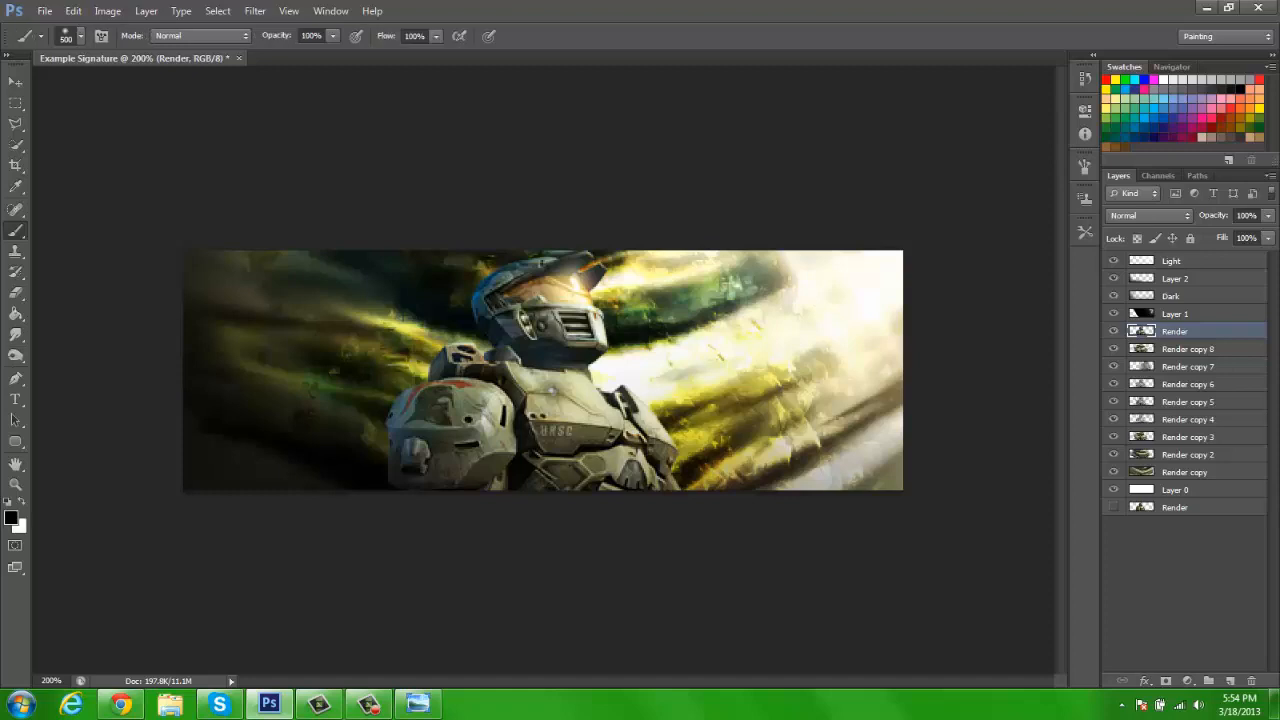
key(bracketleft)
key(bracketleft)
key(bracketleft)
key(bracketleft)
key(bracketleft)
key(bracketleft)
key(bracketleft)
key(bracketleft)
key(bracketleft)
key(bracketleft)
key(bracketleft)
key(bracketleft)
key(bracketleft)
key(bracketleft)
key(bracketleft)
drag(848, 263, 580, 379)
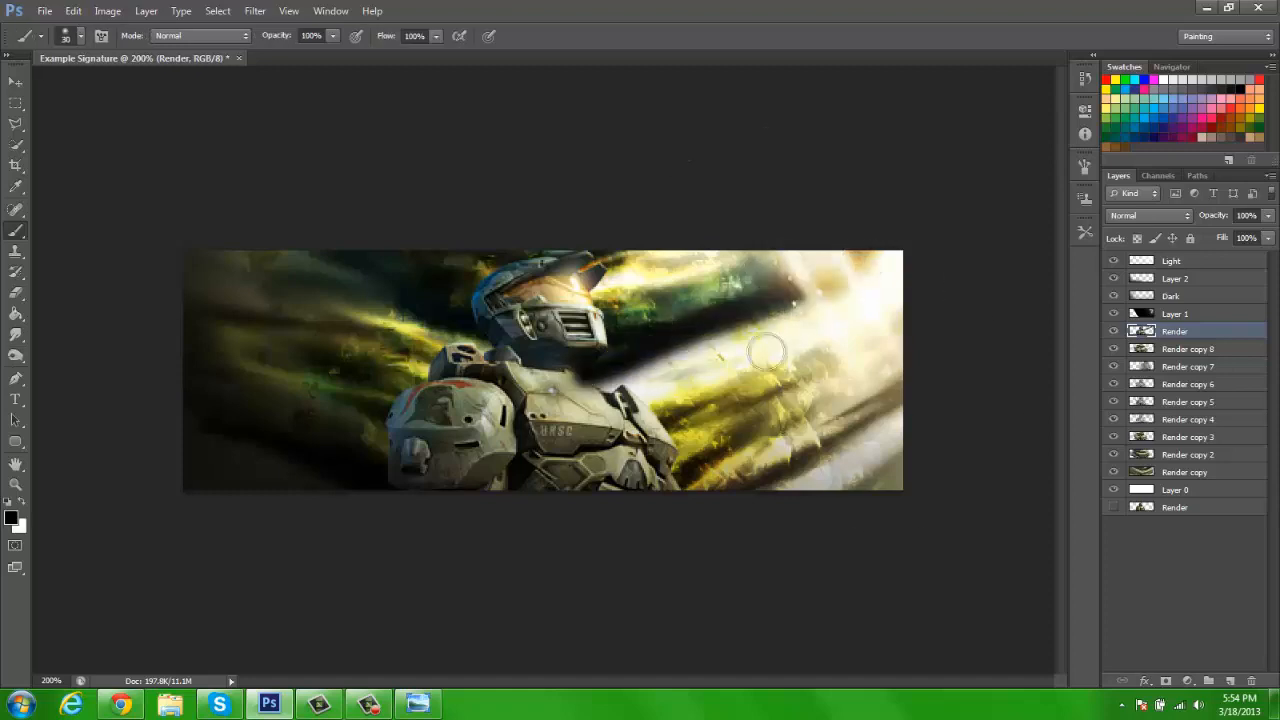
key(ctrl+z)
Step: Try another black light-direction stroke on a new layer above Render, and undo both the stroke and the layer
click(1230, 681)
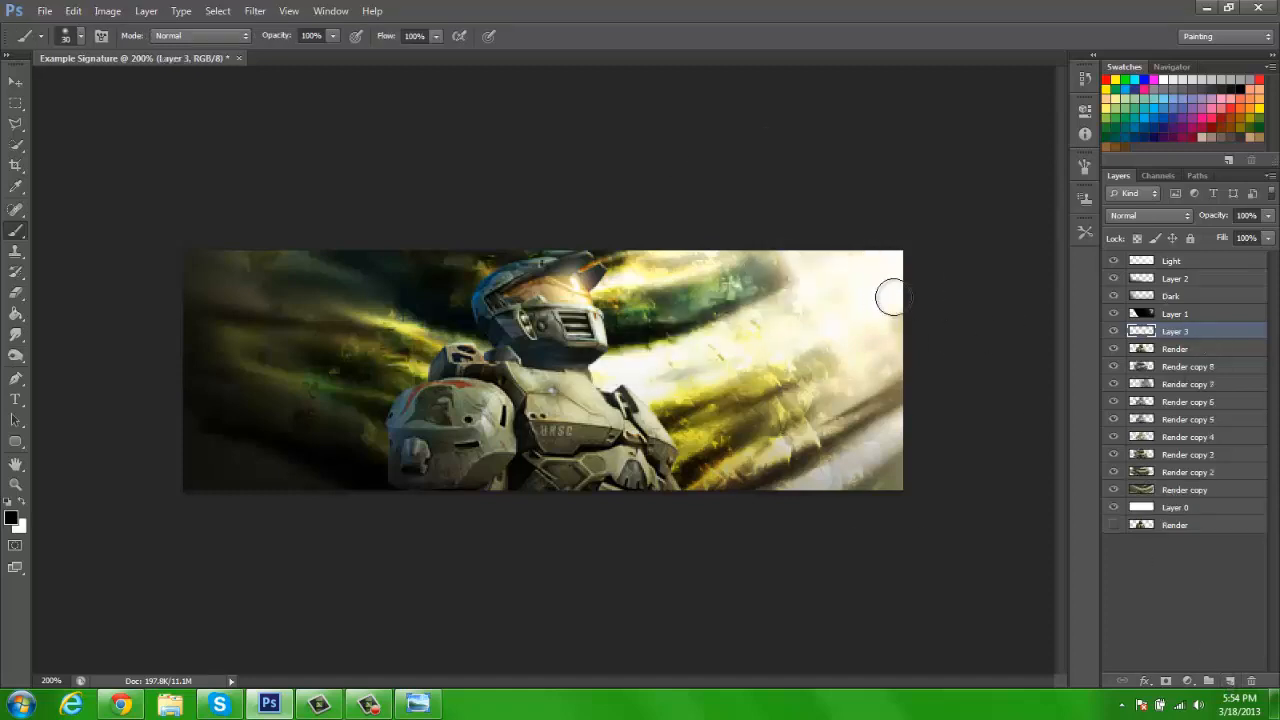
drag(889, 294, 605, 420)
key(ctrl+z)
key(ctrl+alt+z)
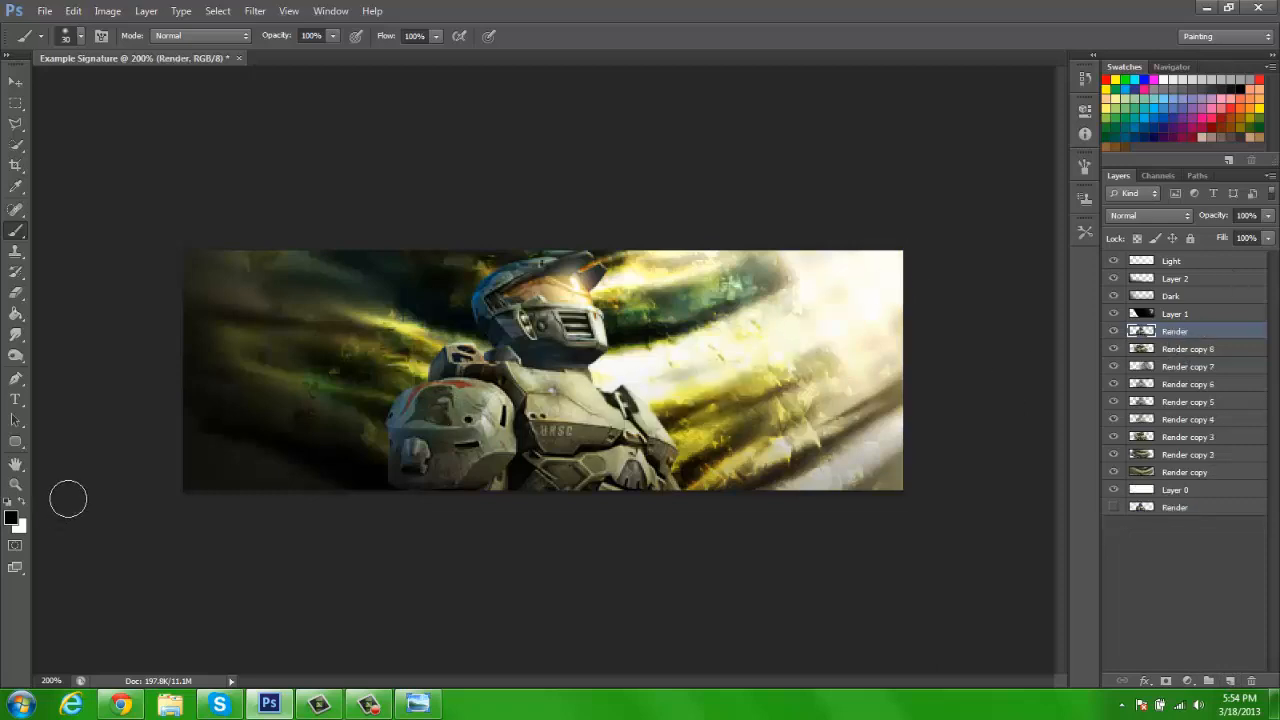
Step: Burn the shaded parts of the soldier's helmet, shoulder and armor at 50% exposure, using brush sizes of 20 down to 6 px
click(15, 355)
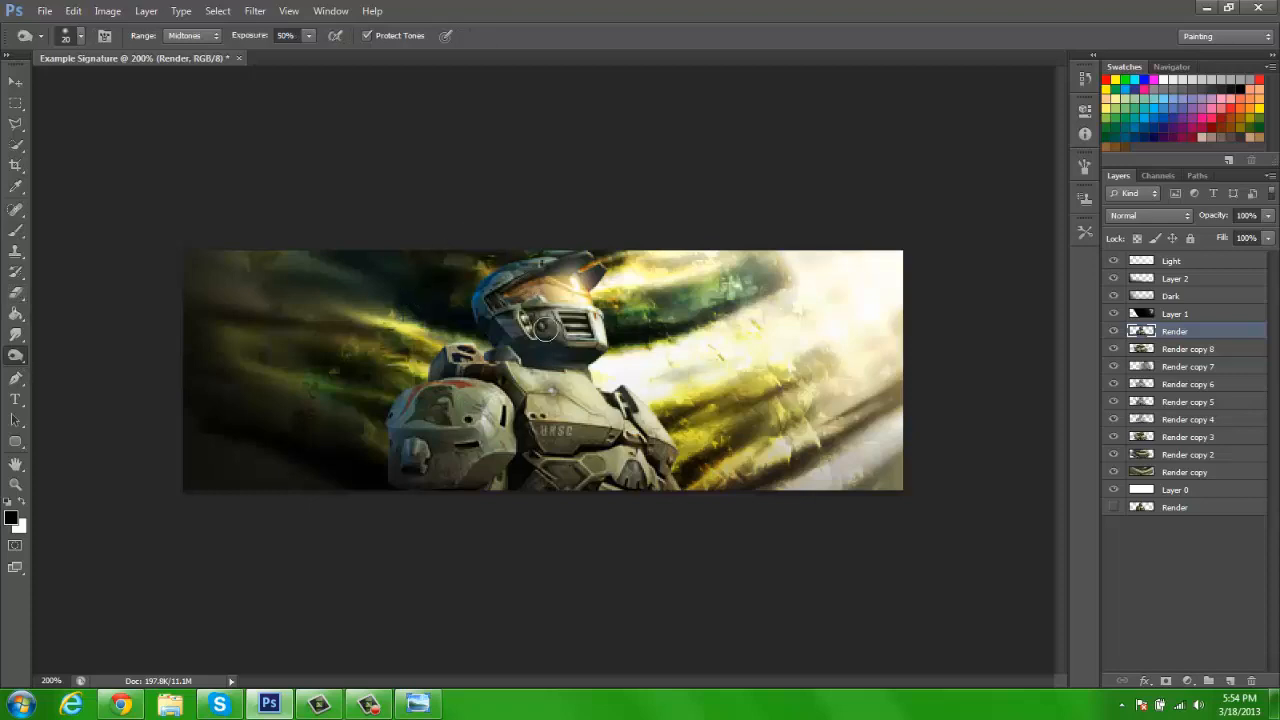
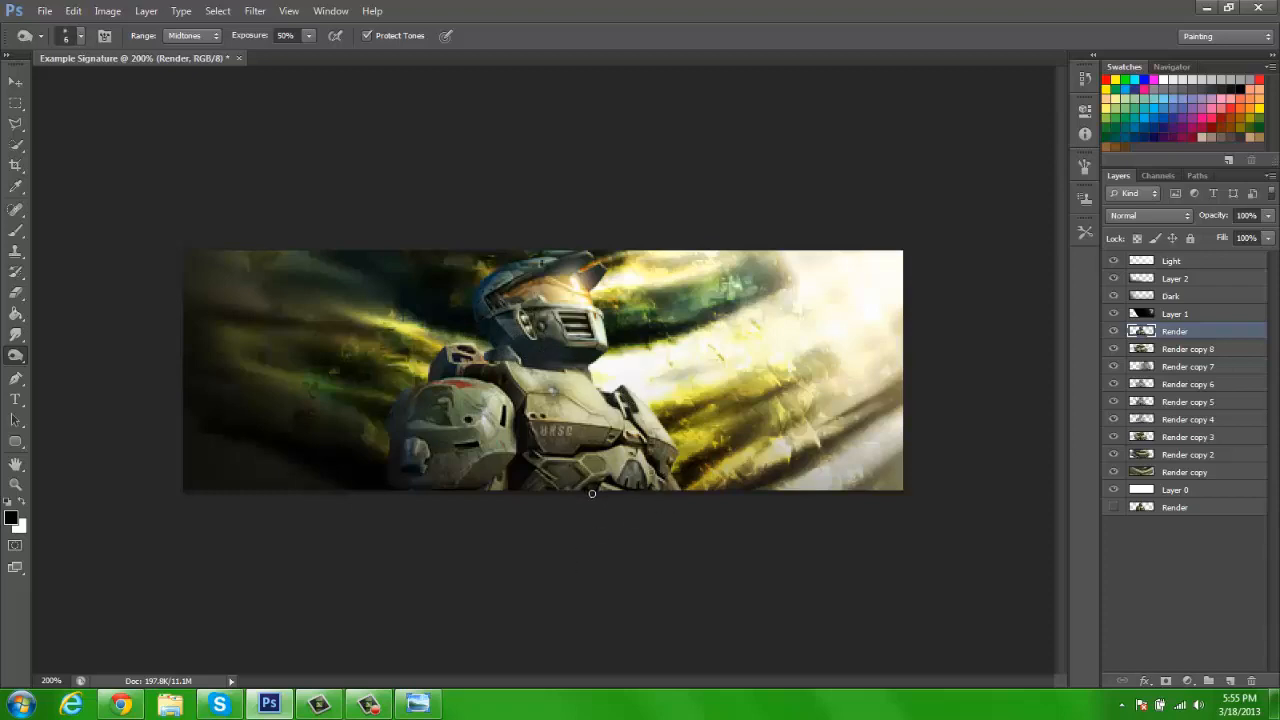
Step: Compare the burned Render layer hidden and shown, and dodge the soldier's helmet with a reduced brush
click(15, 355)
click(75, 349)
click(1115, 333)
click(1115, 333)
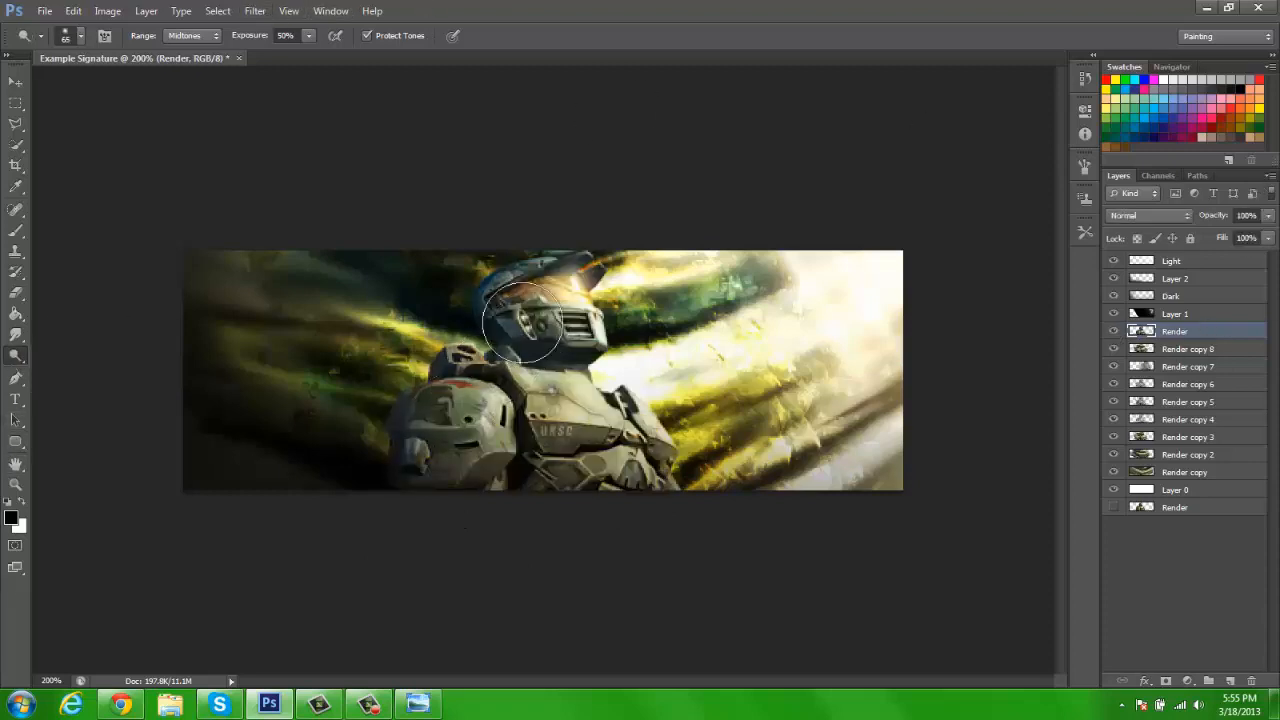
key(bracketleft)
key(bracketleft)
key(bracketleft)
key(bracketleft)
mouse_move(551, 322)
mouse_down()
mouse_move(556, 294)
mouse_move(522, 293)
mouse_up()
Step: Lighten the soldier's visor and the lit chest armor with the Dodge Tool at 40 px, Midtones, 50% exposure
click(8, 360)
click(60, 364)
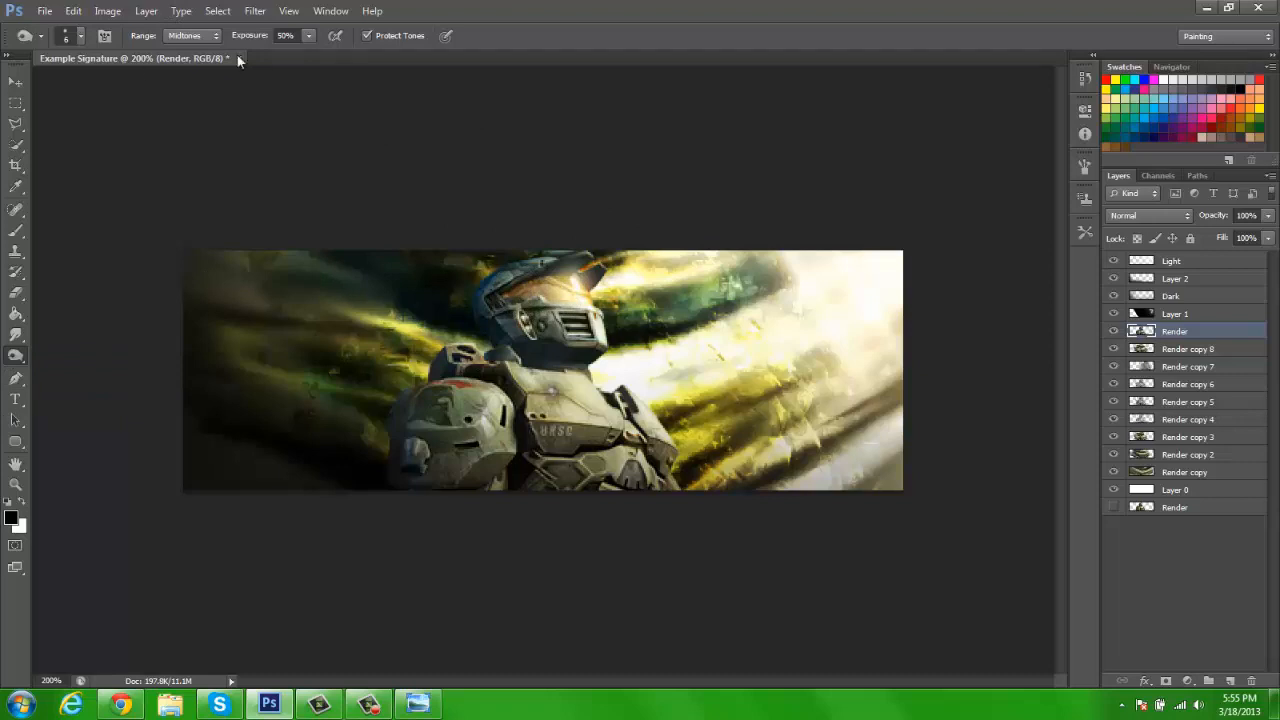
click(15, 356)
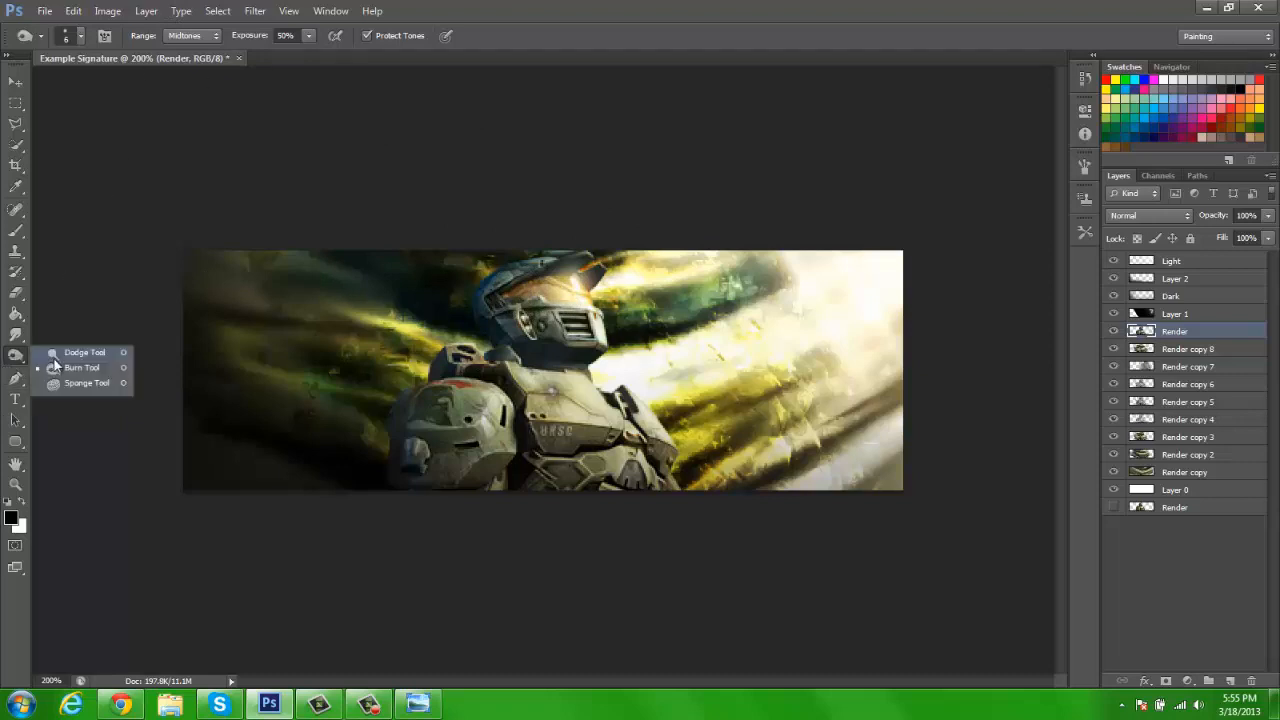
click(75, 348)
mouse_move(546, 290)
mouse_down()
mouse_move(500, 285)
mouse_move(610, 285)
mouse_move(580, 288)
mouse_up()
mouse_move(572, 397)
mouse_down()
mouse_move(646, 418)
mouse_move(654, 435)
mouse_move(591, 495)
mouse_move(479, 410)
mouse_move(475, 463)
mouse_move(464, 402)
mouse_move(484, 400)
mouse_move(452, 420)
mouse_move(483, 490)
mouse_move(460, 450)
mouse_move(492, 400)
mouse_move(474, 425)
mouse_move(520, 466)
mouse_move(481, 428)
mouse_move(671, 440)
mouse_move(616, 485)
mouse_move(653, 498)
mouse_move(570, 385)
mouse_move(532, 292)
mouse_move(621, 312)
mouse_move(665, 230)
mouse_up()
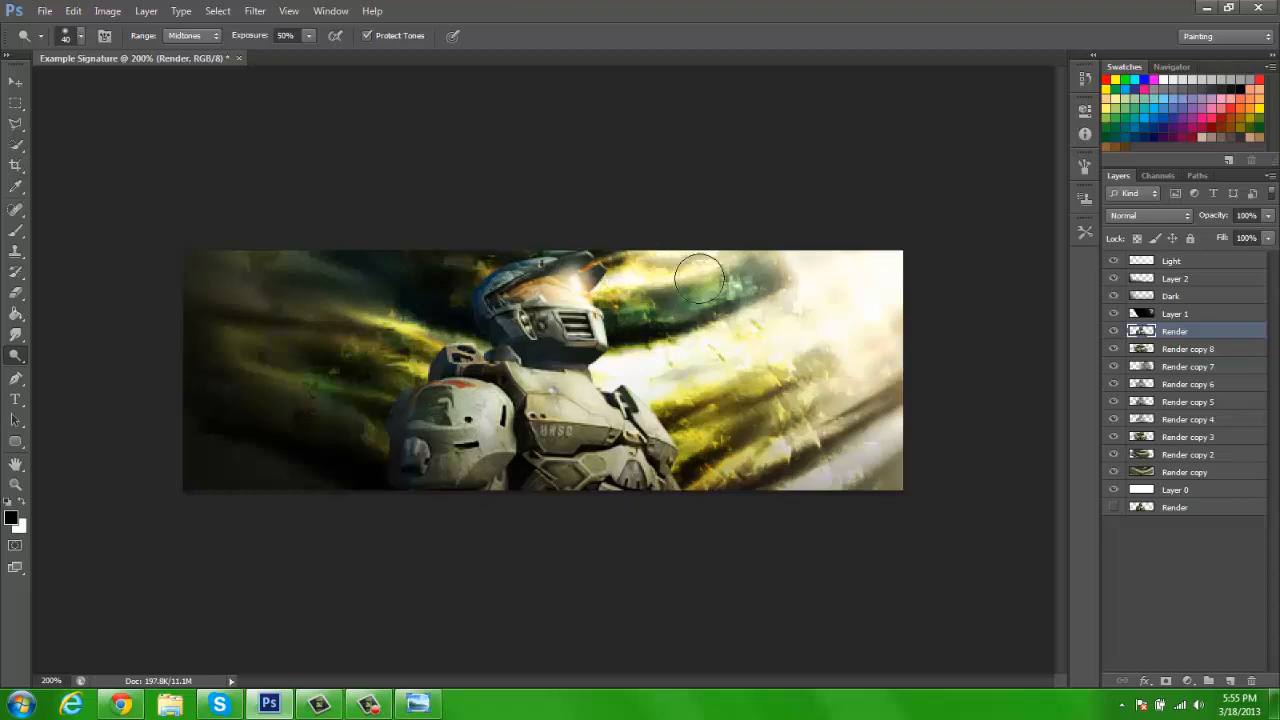
key(ctrl+minus)
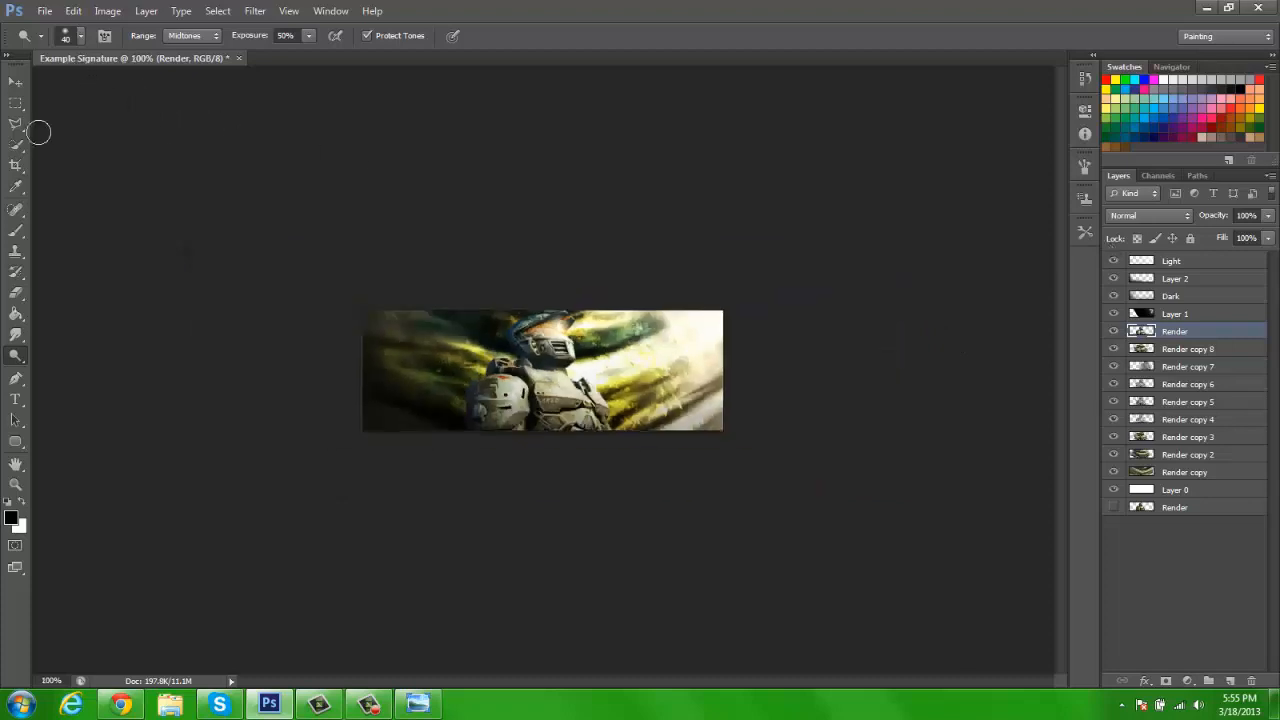
right_click(15, 354)
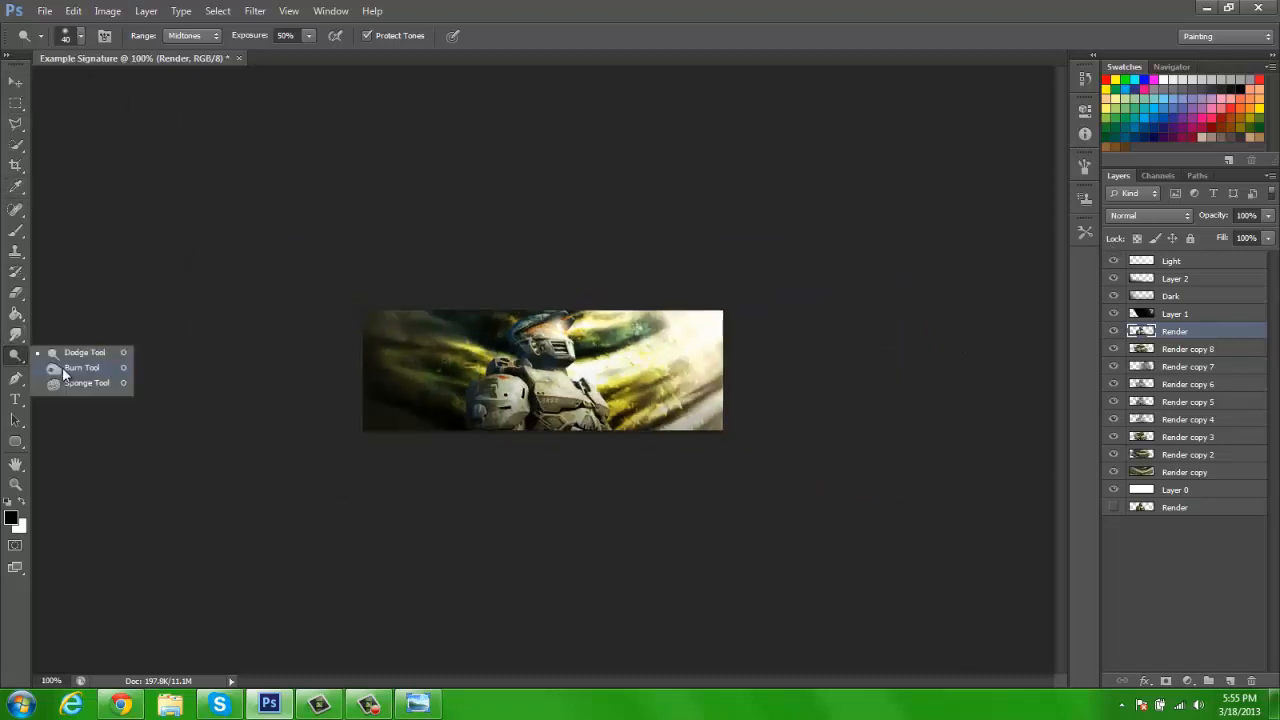
click(65, 361)
key(ctrl+plus)
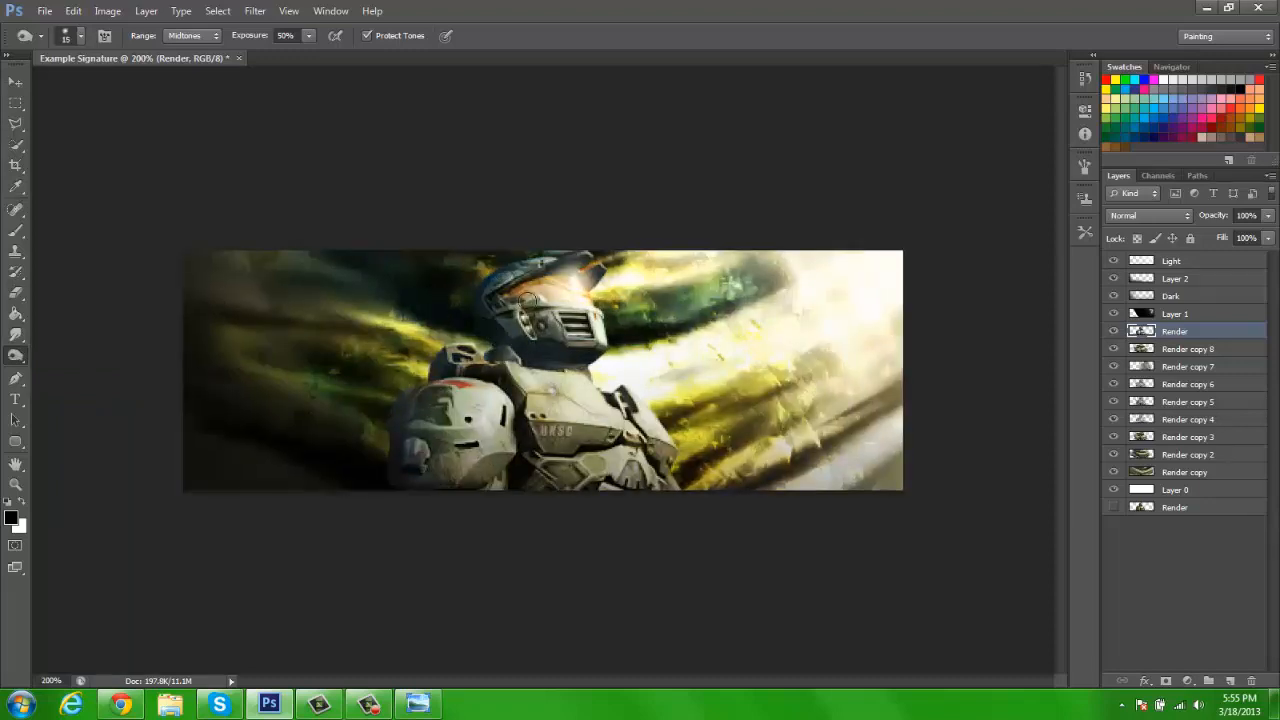
key(ctrl+minus)
key(v)
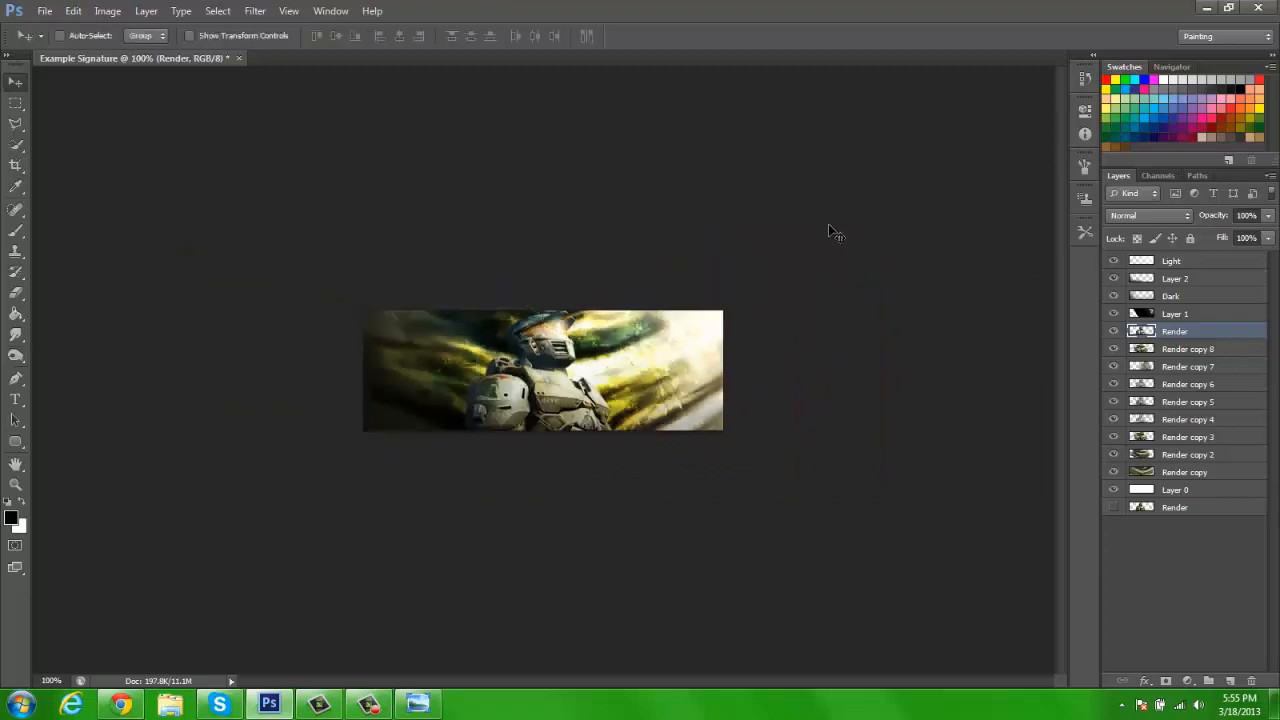
click(1170, 260)
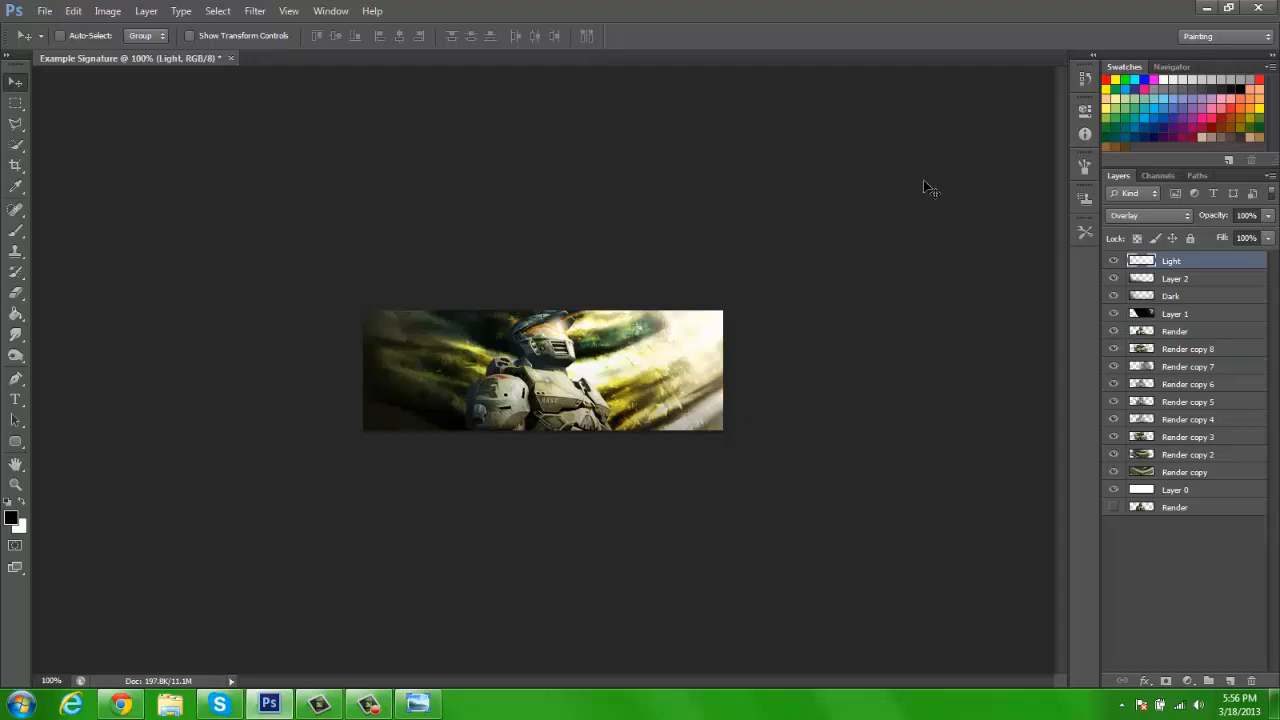
click(1176, 334)
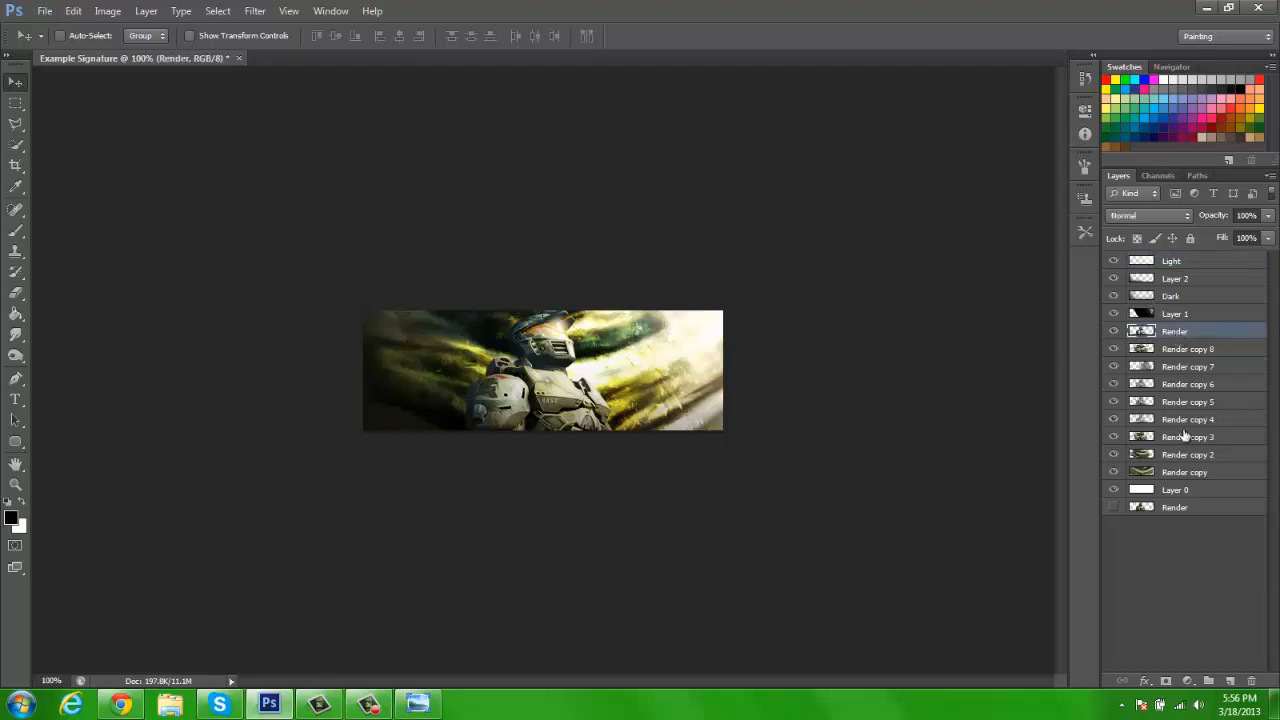
Step: Duplicate the hidden Render layer, place the copy directly below the visible Render layer and make it visible
click(1180, 508)
key(ctrl+j)
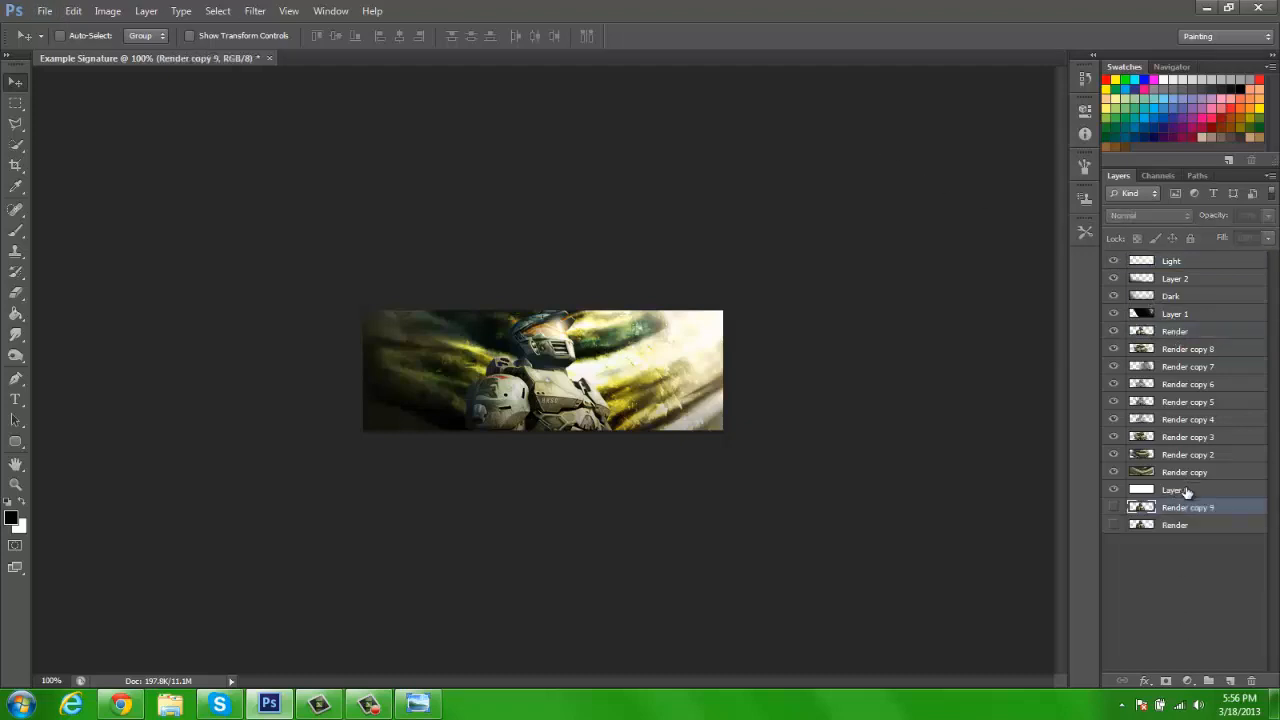
drag(1180, 510, 1180, 345)
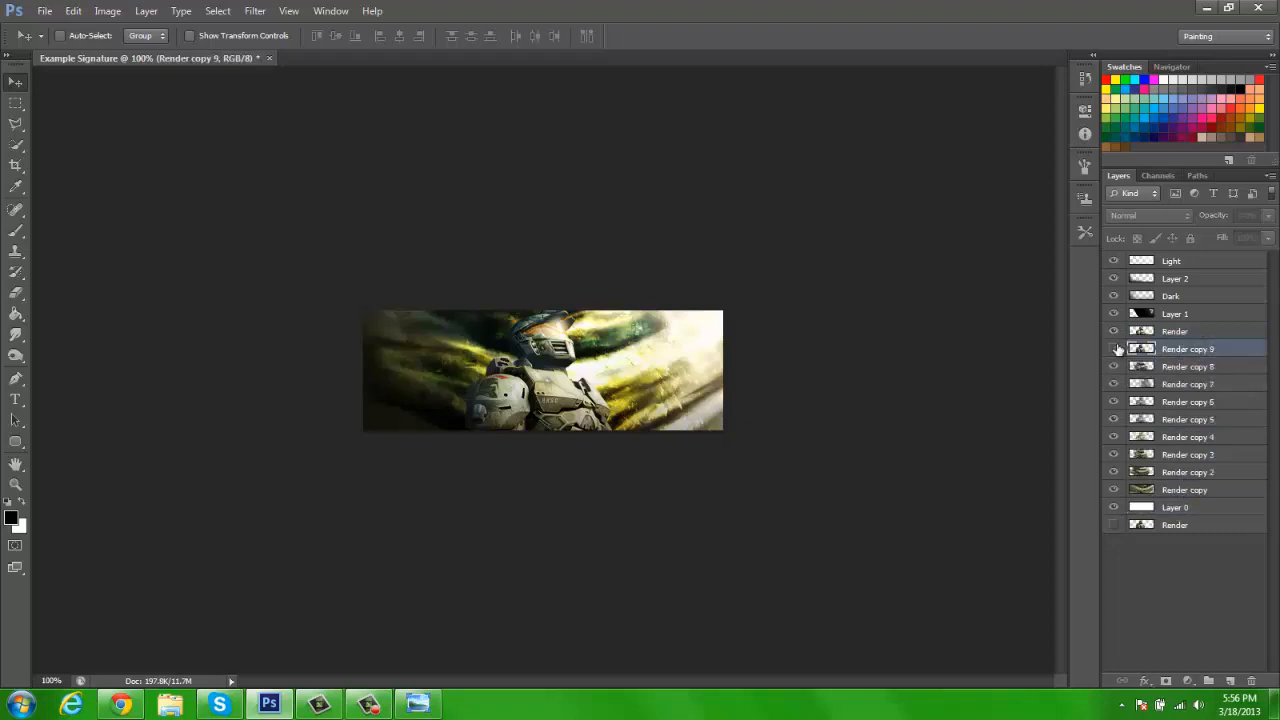
click(1114, 350)
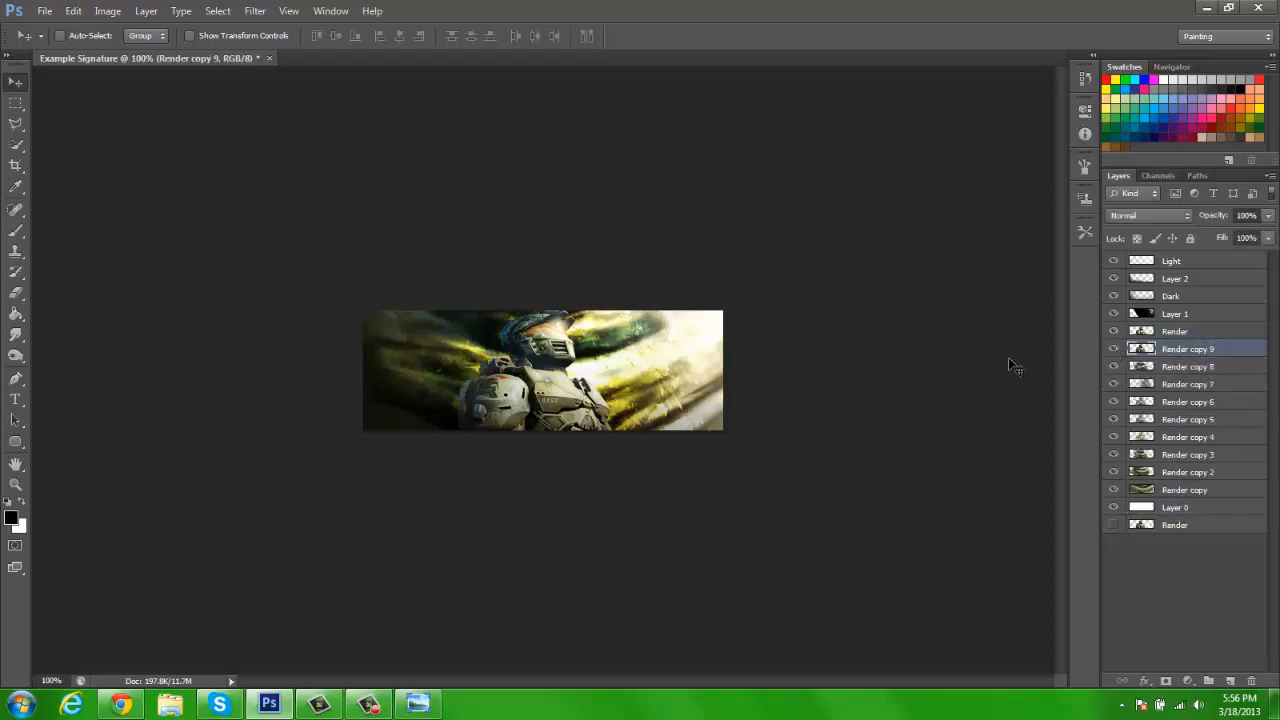
Step: Smudge the Render copy 9 layer across the banner with the textured Smudge brush
click(17, 333)
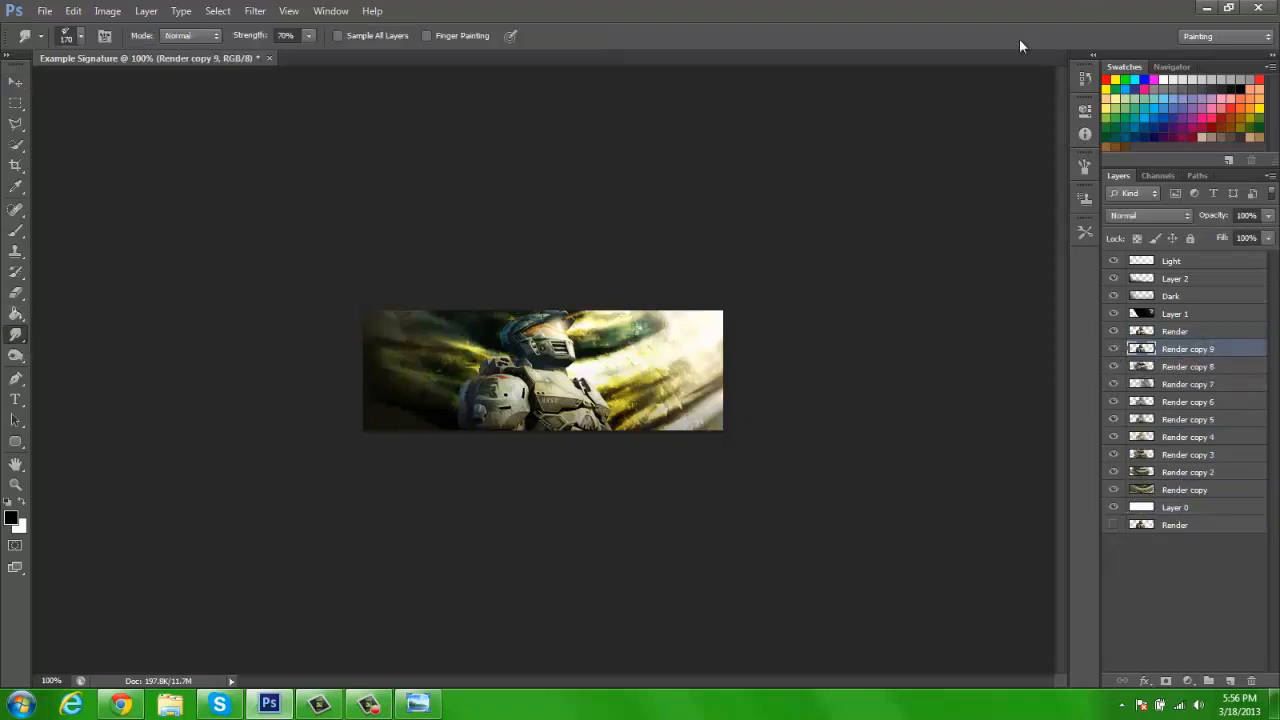
click(1087, 170)
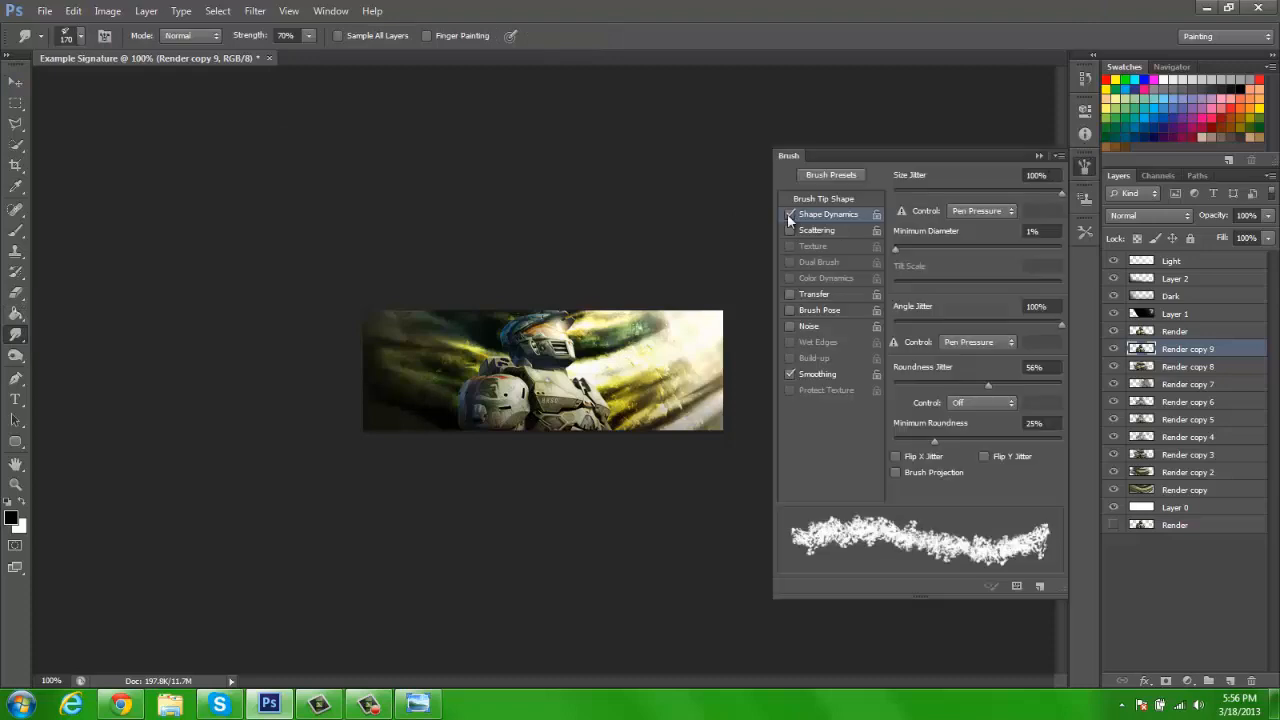
click(1081, 174)
mouse_move(379, 368)
mouse_down()
mouse_move(509, 393)
mouse_move(327, 310)
mouse_move(552, 357)
mouse_up()
key(ctrl+z)
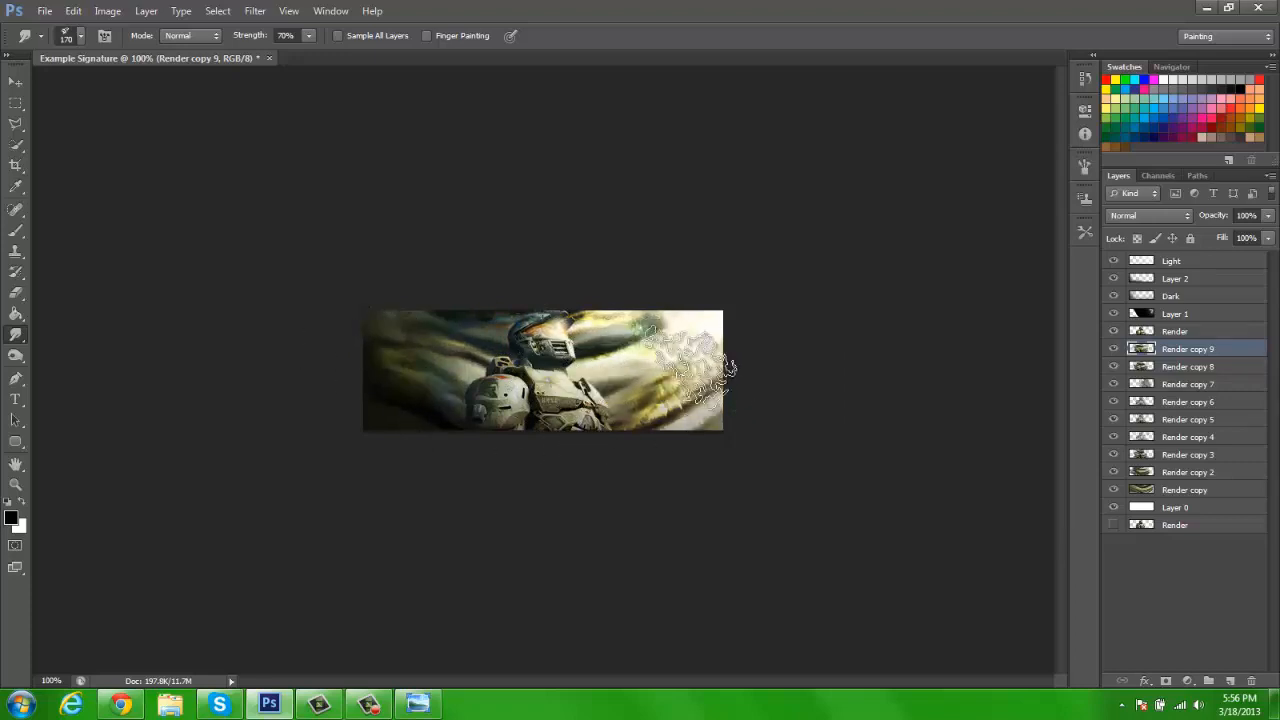
Step: Try blend modes on Render copy 9, going from Luminosity back through the list to Linear Burn
click(1122, 216)
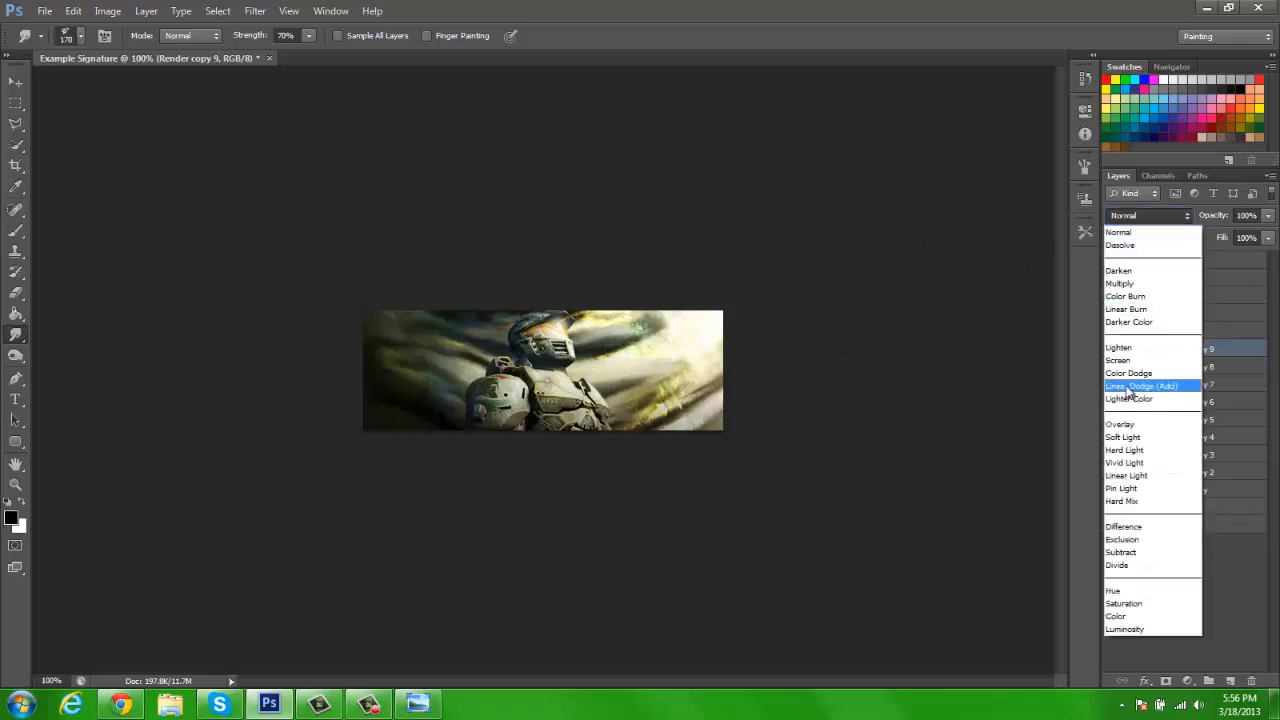
click(1121, 630)
key(Up)
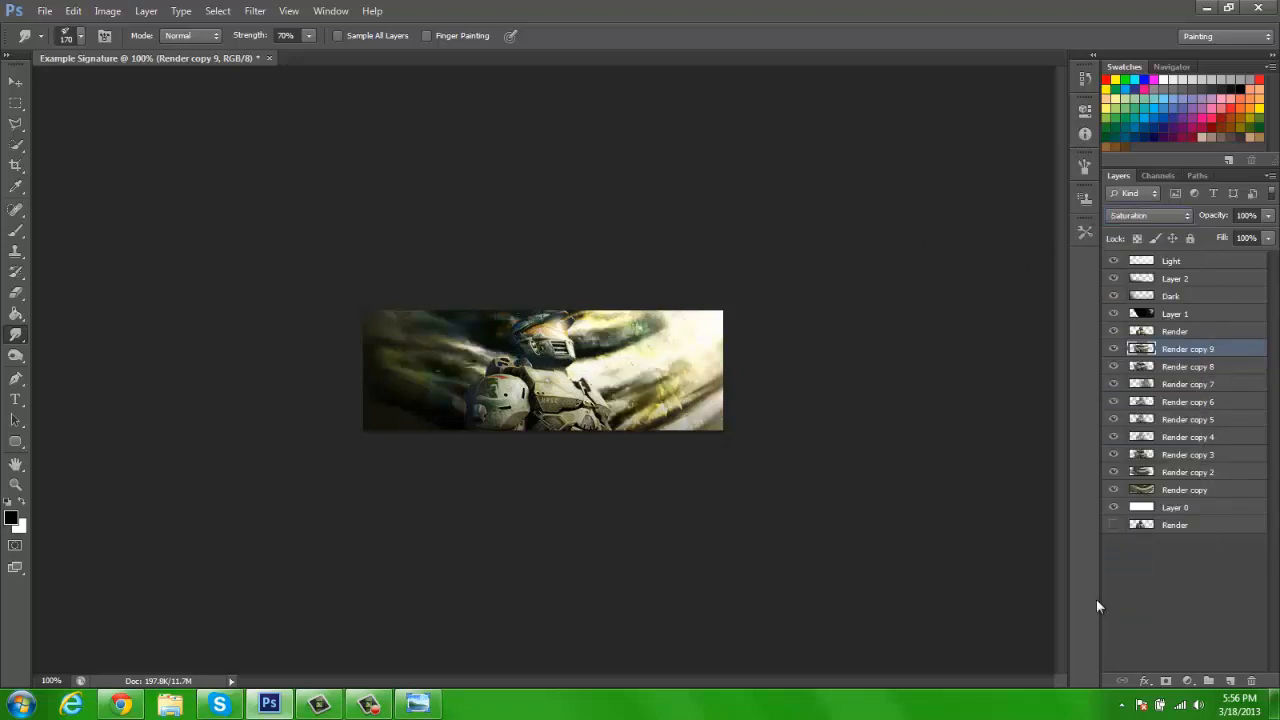
key(Up)
key(Up)
key(Up)
key(Up)
key(Up)
key(Up)
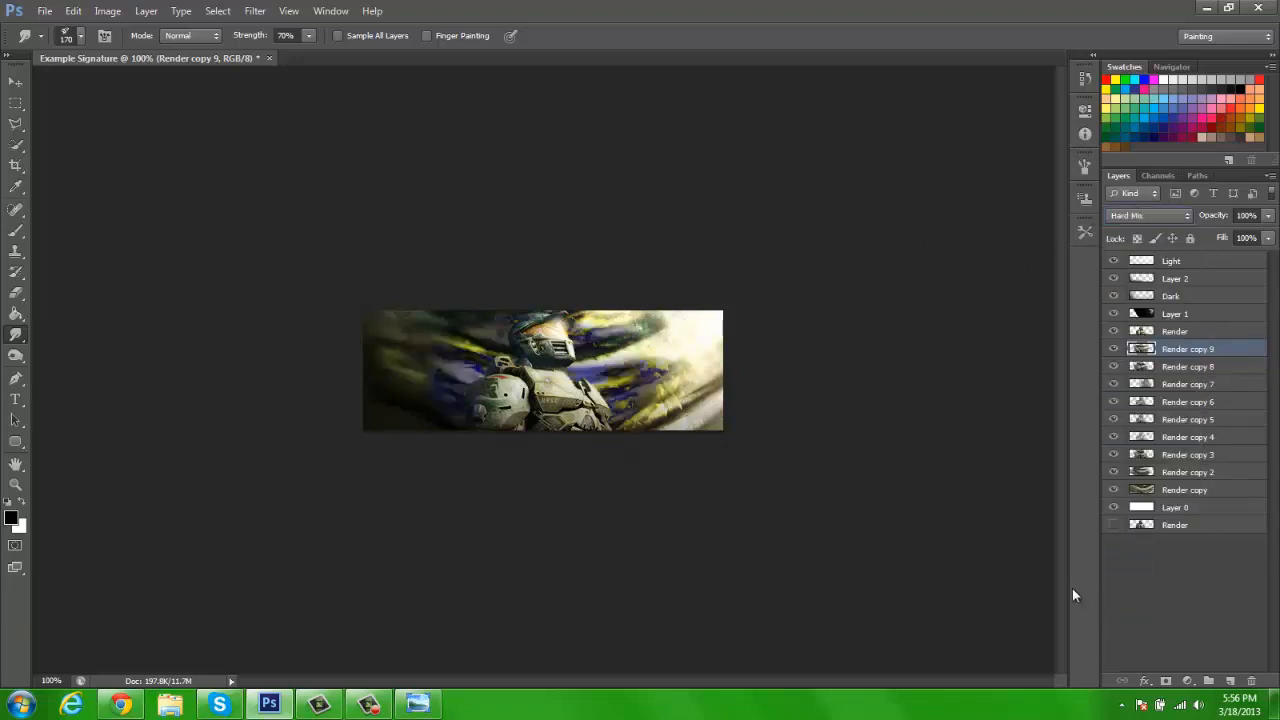
key(Up)
key(Up)
key(Up)
key(Up)
key(Up)
key(Up)
key(Up)
key(Up)
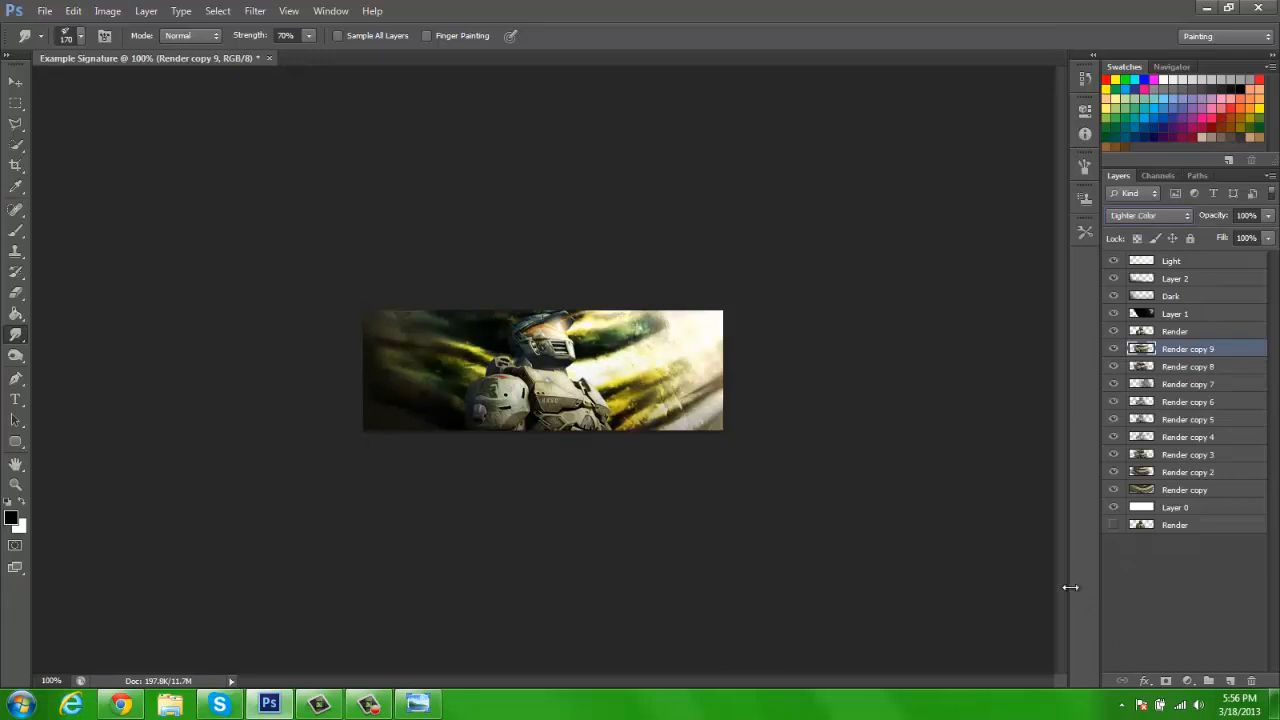
key(Up)
key(Up)
key(Up)
key(Up)
key(Up)
key(Up)
key(Up)
key(Up)
key(Up)
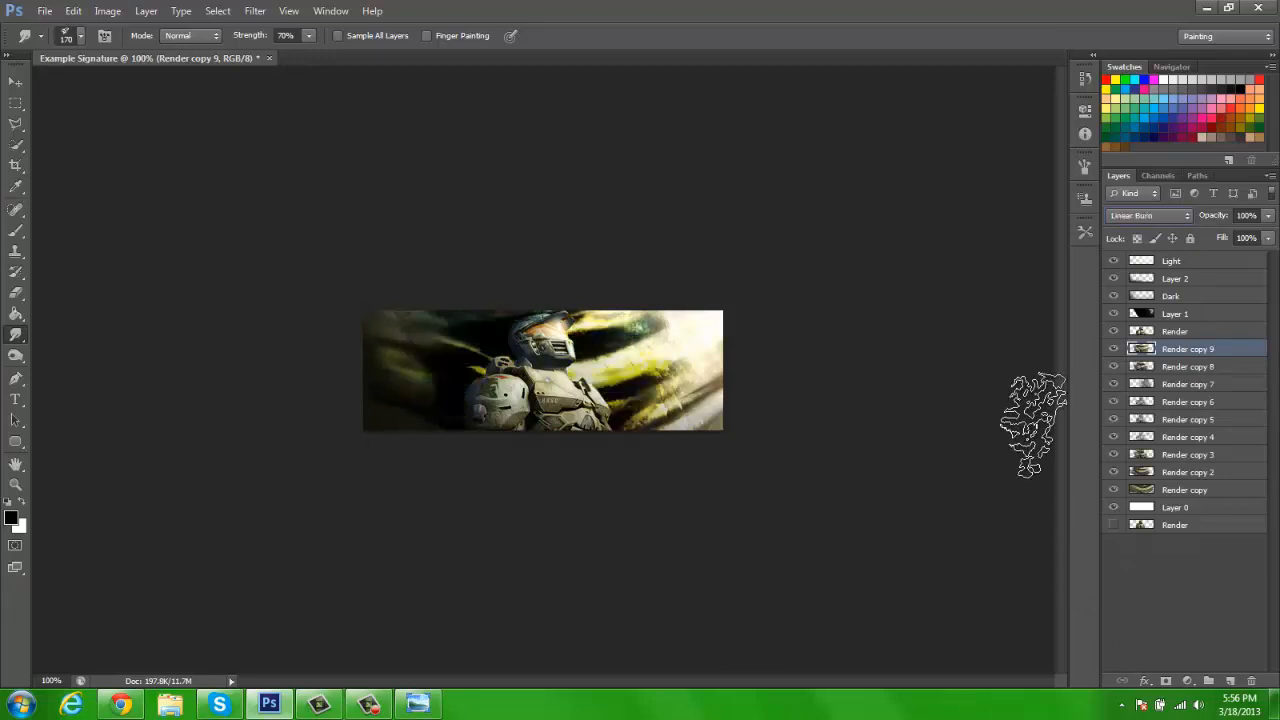
Step: Set Render copy 9 to Normal blending at 58% opacity and toggle its visibility to compare the effect
click(1268, 216)
drag(1266, 237, 1233, 234)
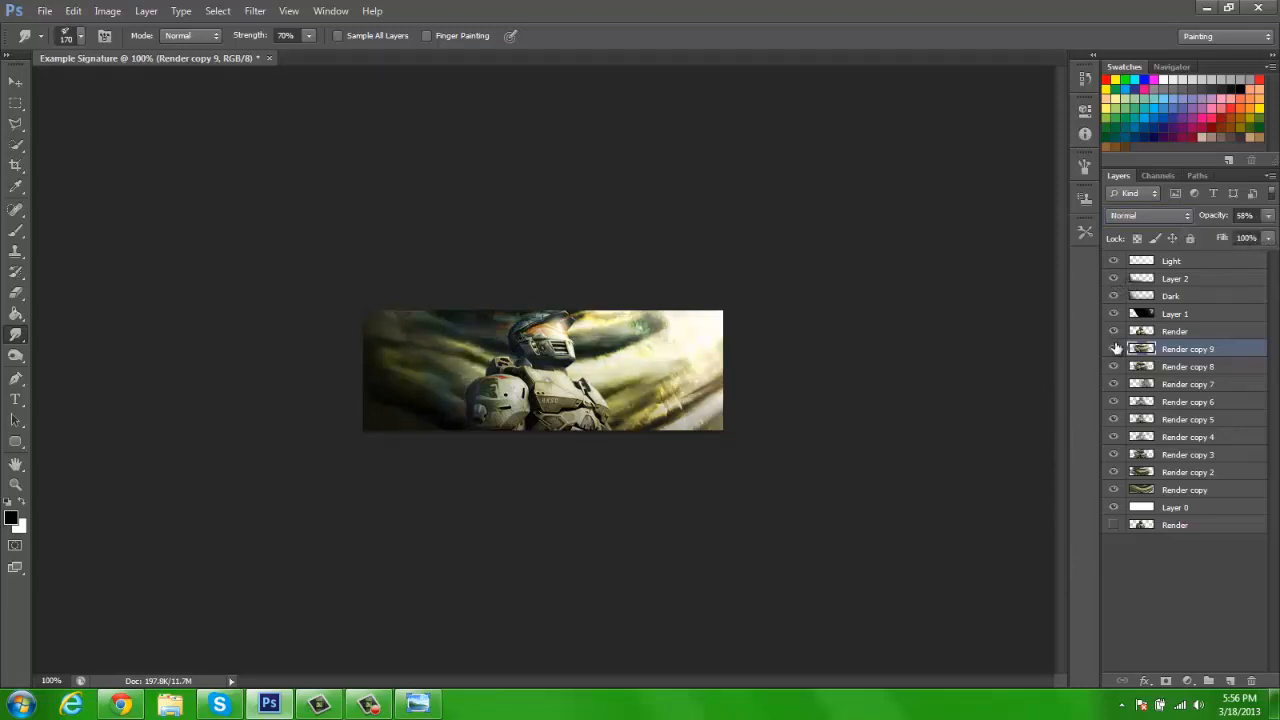
click(1114, 348)
click(1114, 347)
Step: Try further blend modes on Render copy 9, going back through the list to Darken
click(1180, 216)
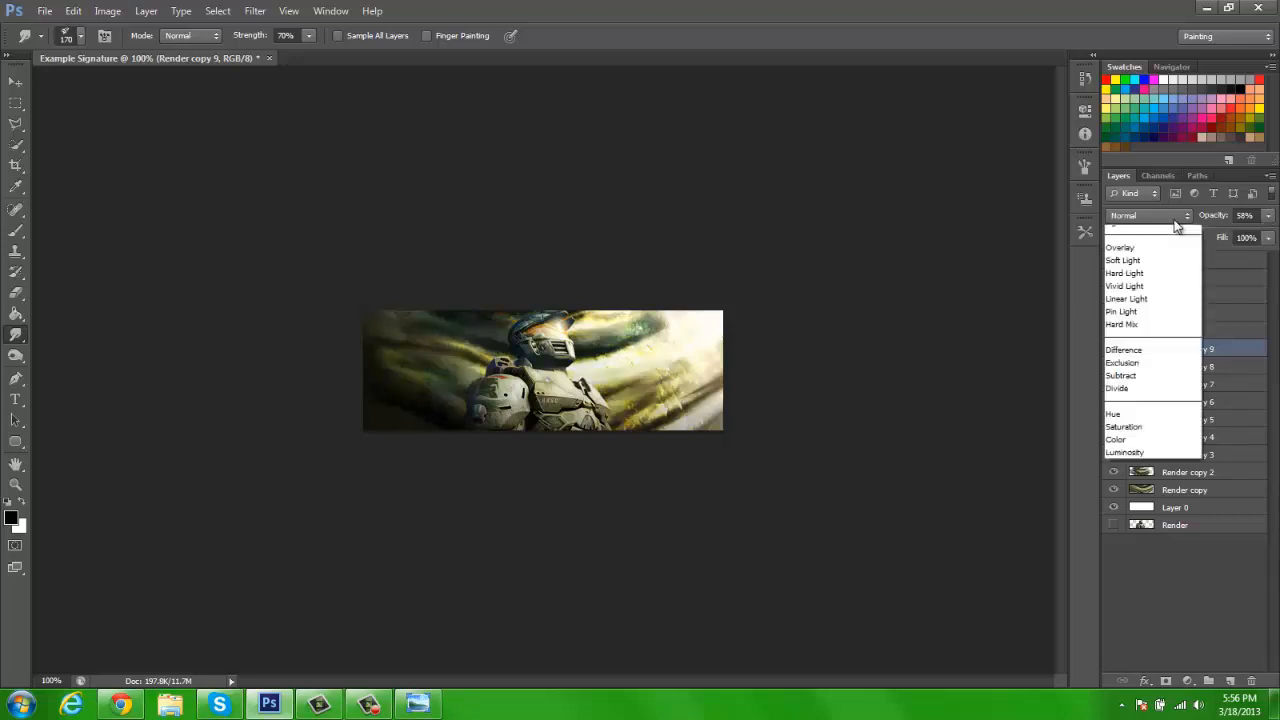
click(1165, 375)
key(Up)
key(Up)
key(Up)
key(Up)
key(Up)
key(Up)
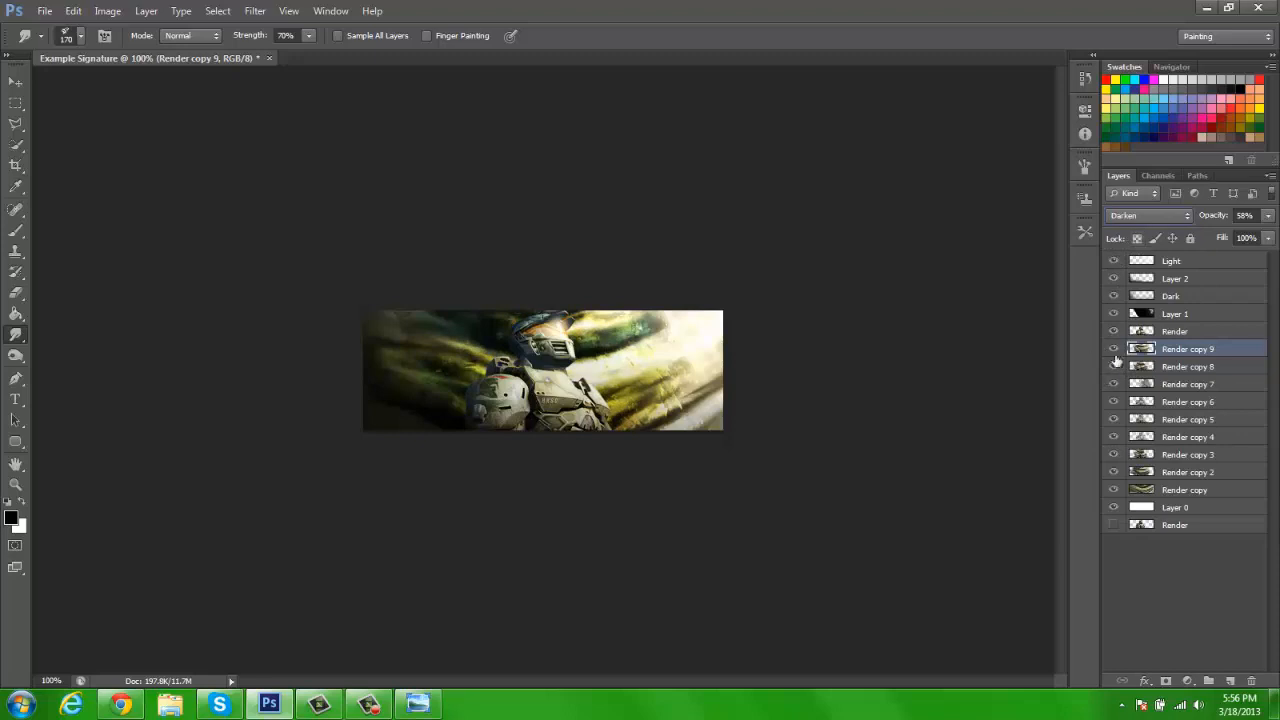
Step: Try Hard Light blending on Render copy 9 and delete the layer
click(1126, 212)
click(1123, 450)
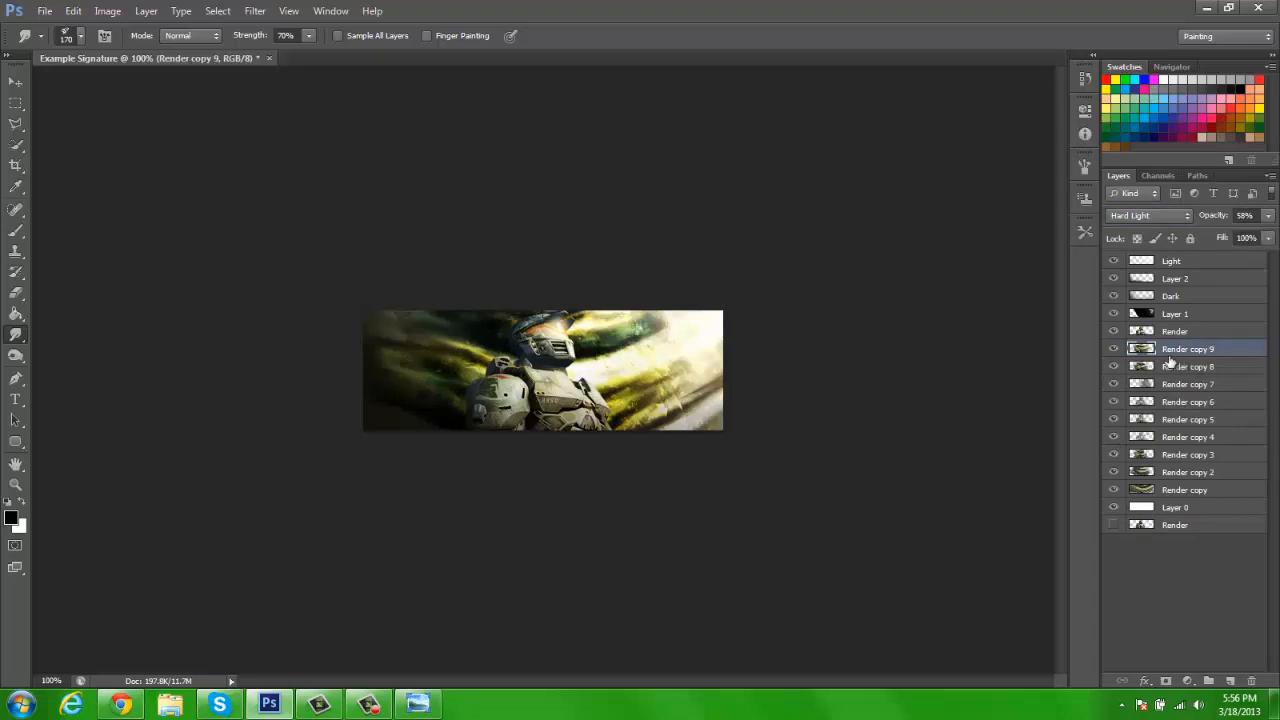
key(Delete)
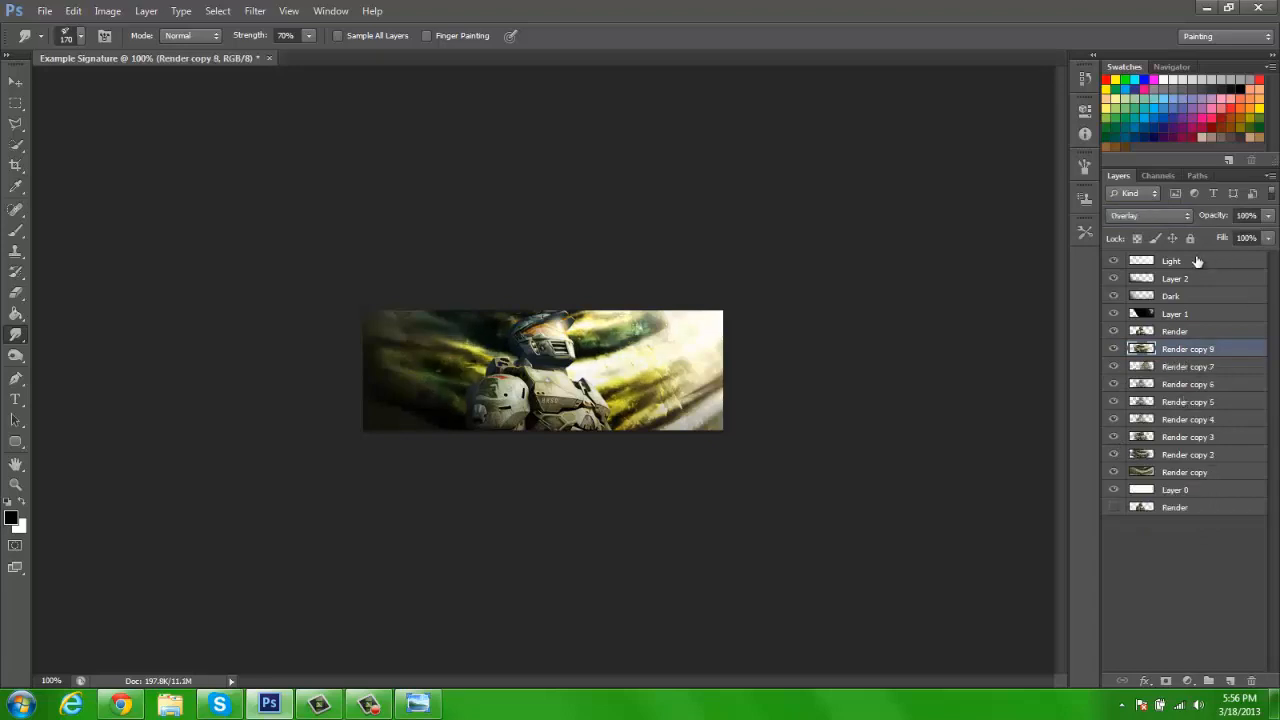
Step: Open the images 2.png, 3 (2).png and 9.png together from the Light folder
click(45, 11)
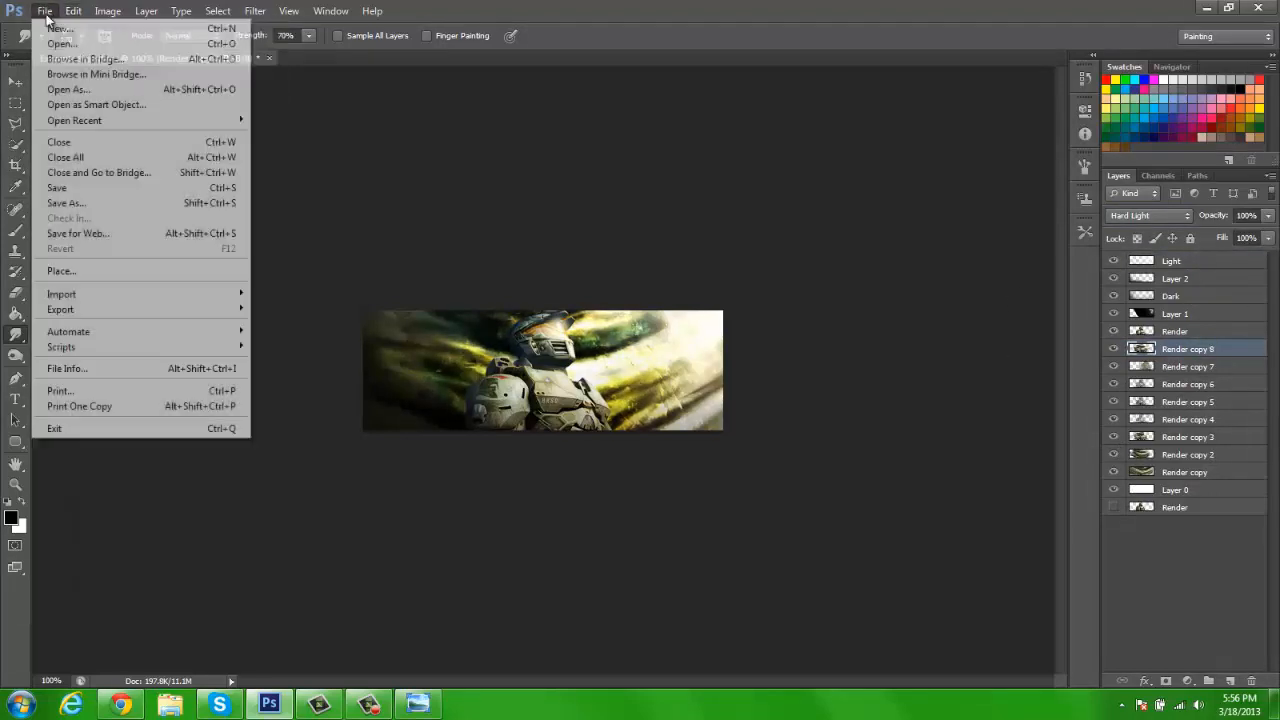
click(61, 44)
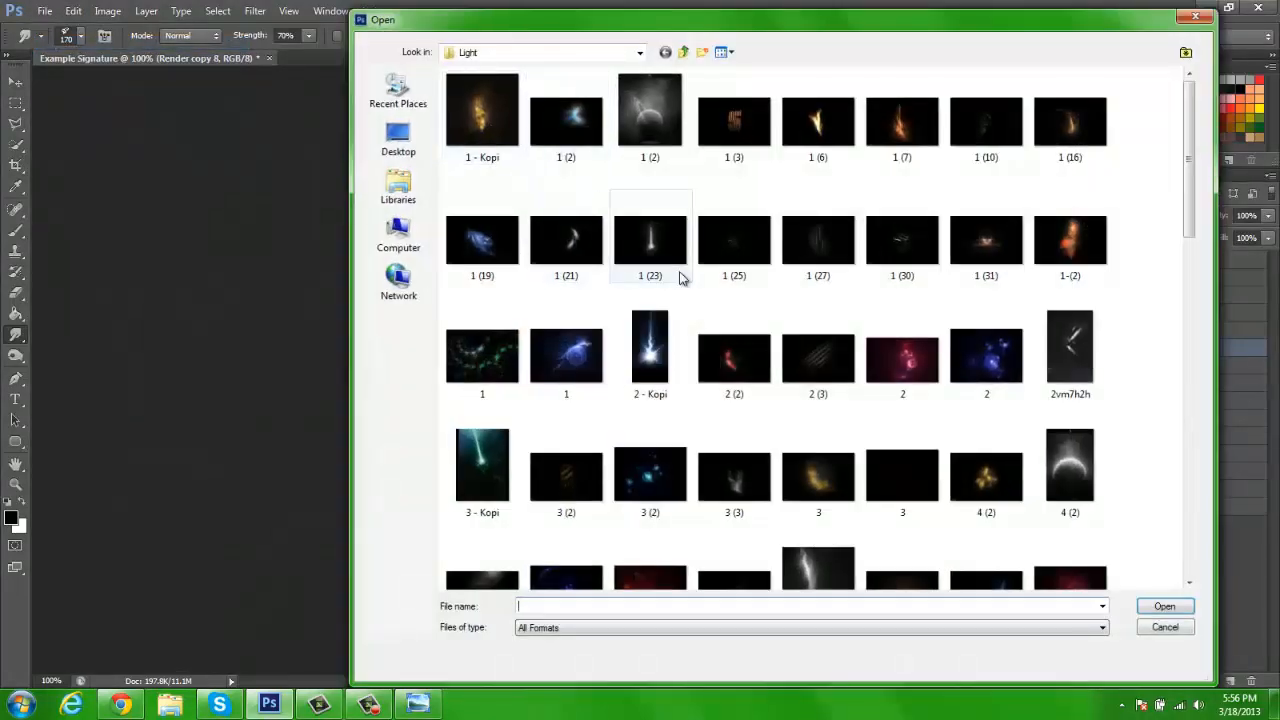
click(1010, 368)
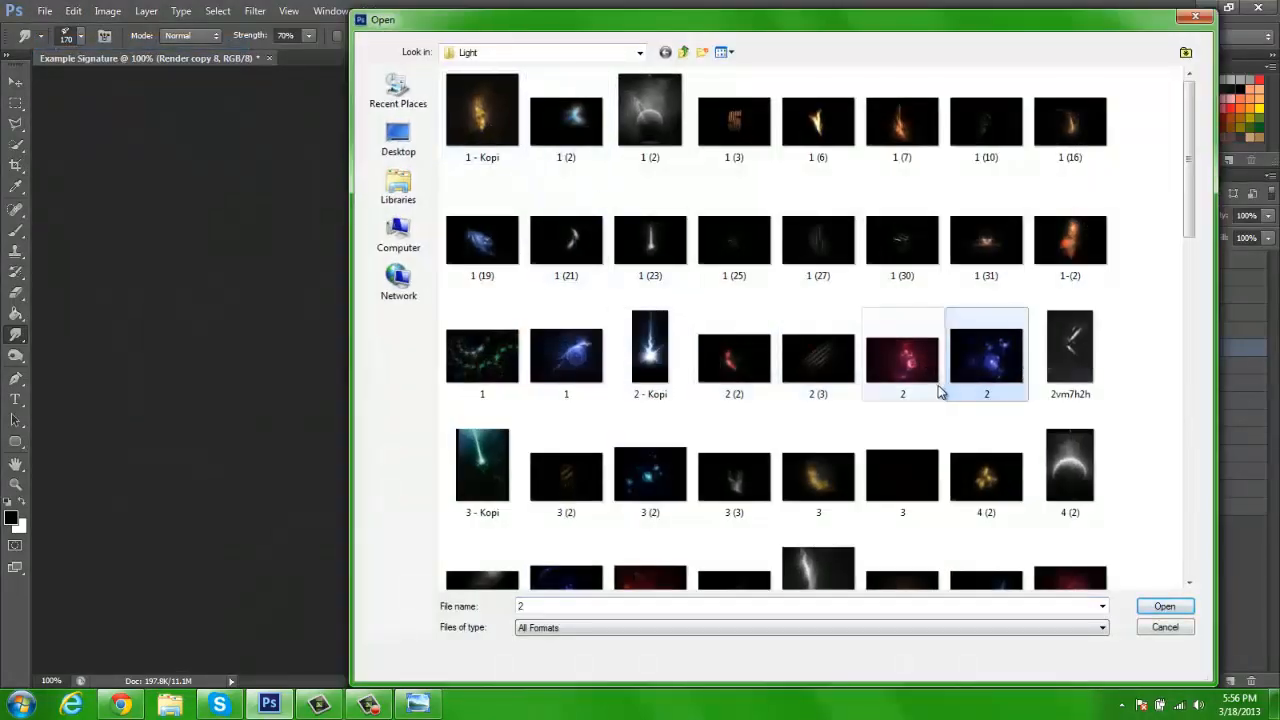
scroll(940, 392, down, 3)
ctrl+click(650, 326)
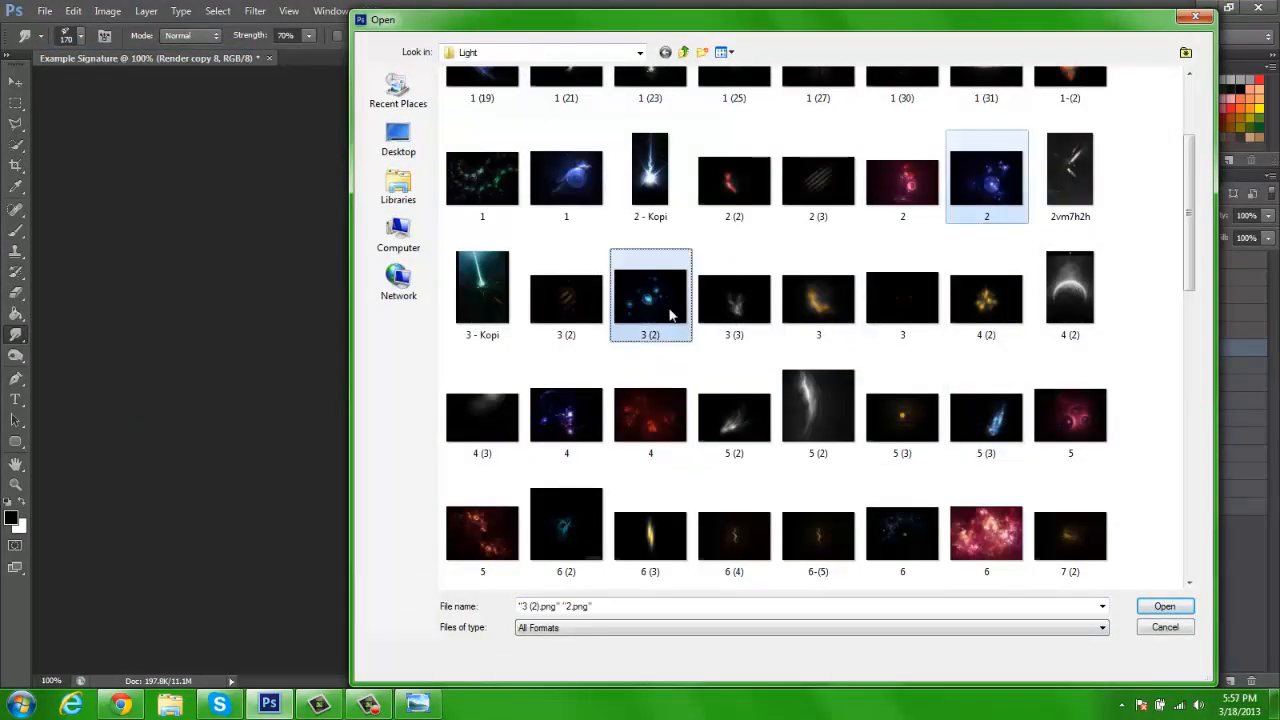
scroll(797, 412, down, 3)
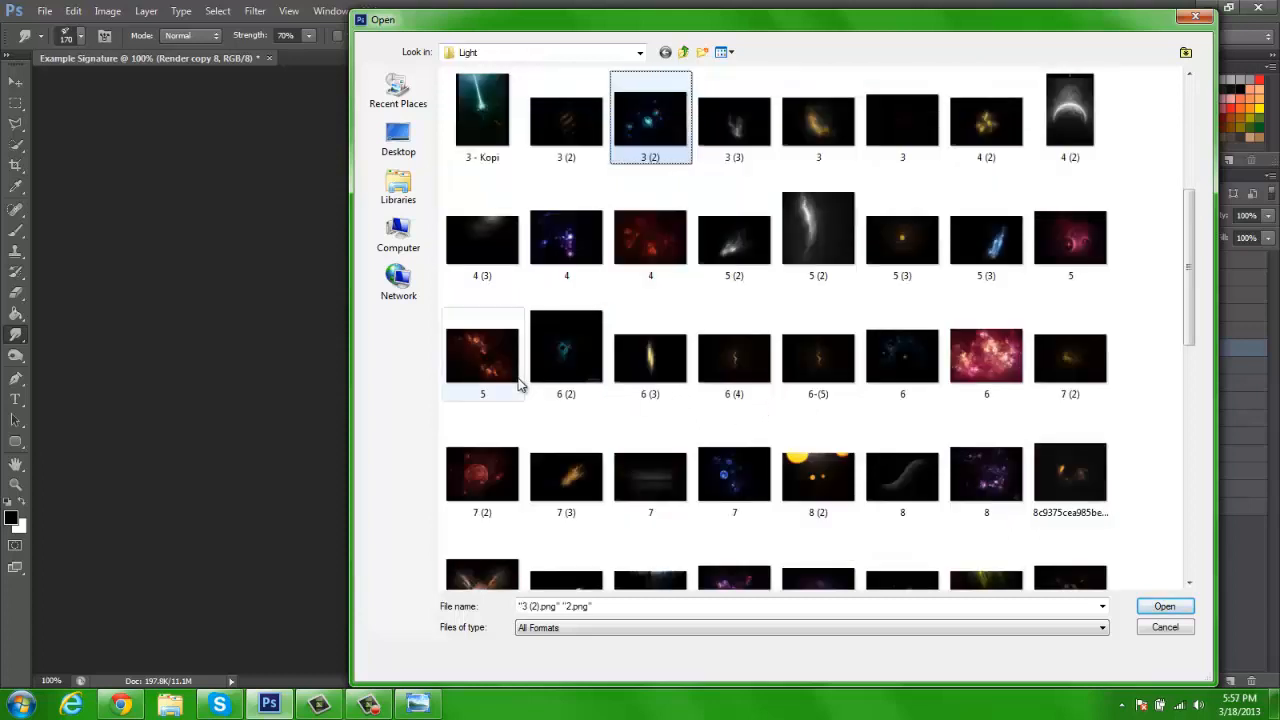
scroll(520, 385, down, 3)
scroll(797, 440, down, 3)
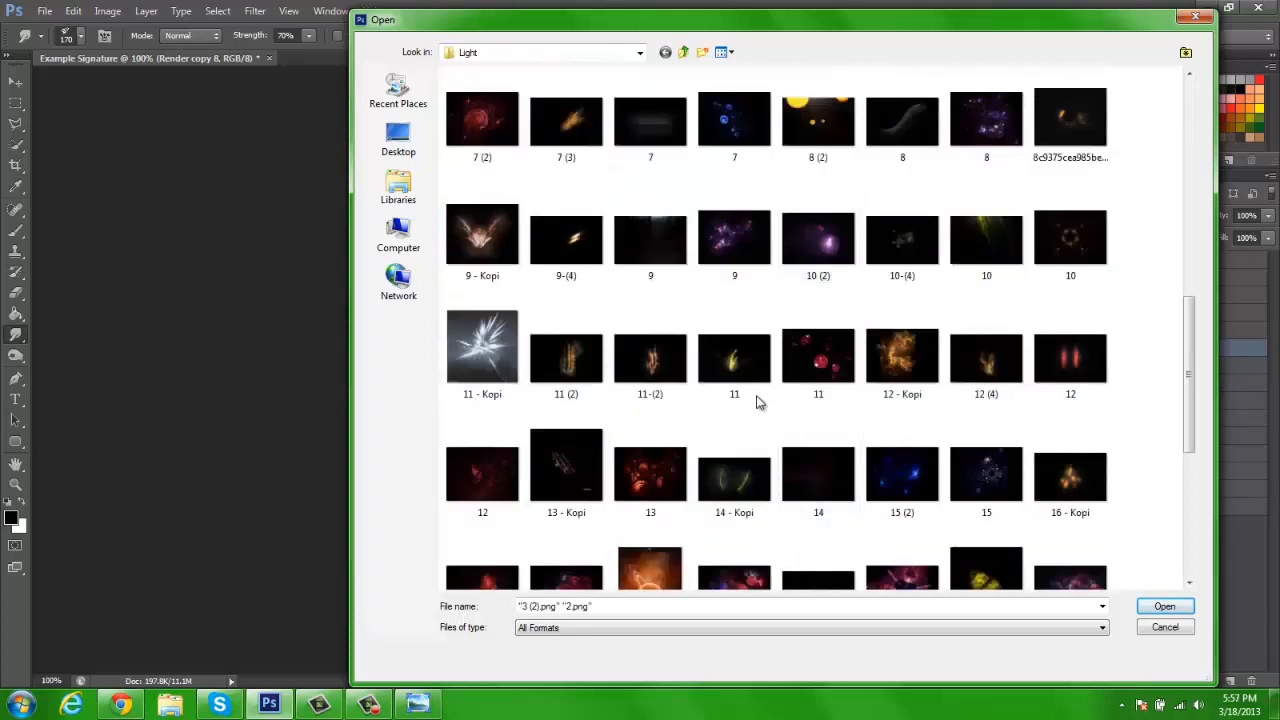
ctrl+click(726, 232)
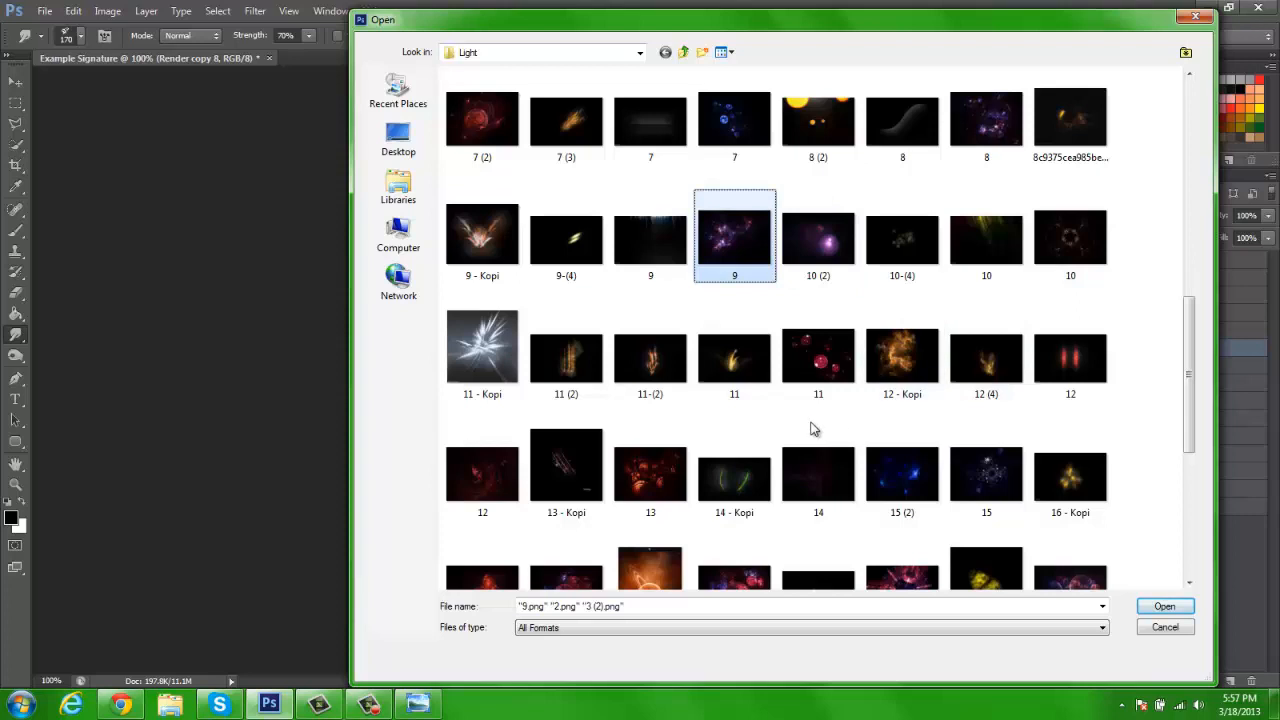
scroll(814, 428, down, 3)
scroll(788, 428, down, 3)
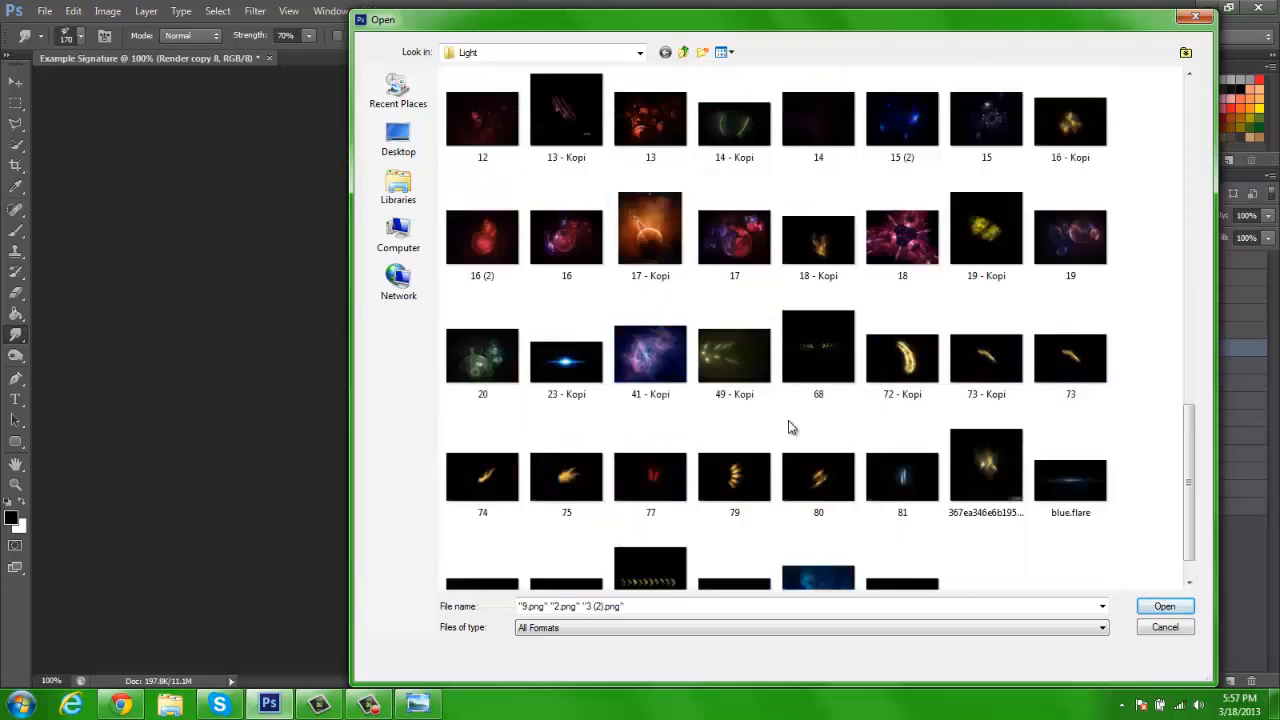
scroll(791, 423, down, 2)
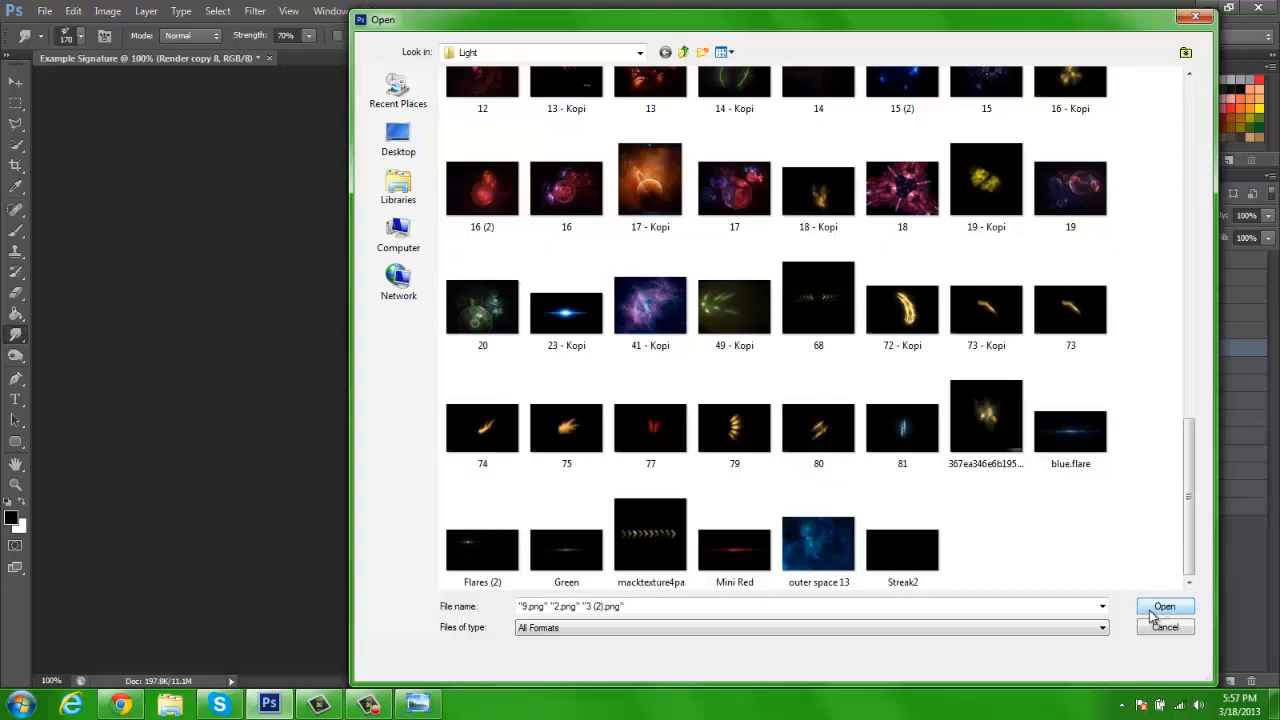
click(1155, 609)
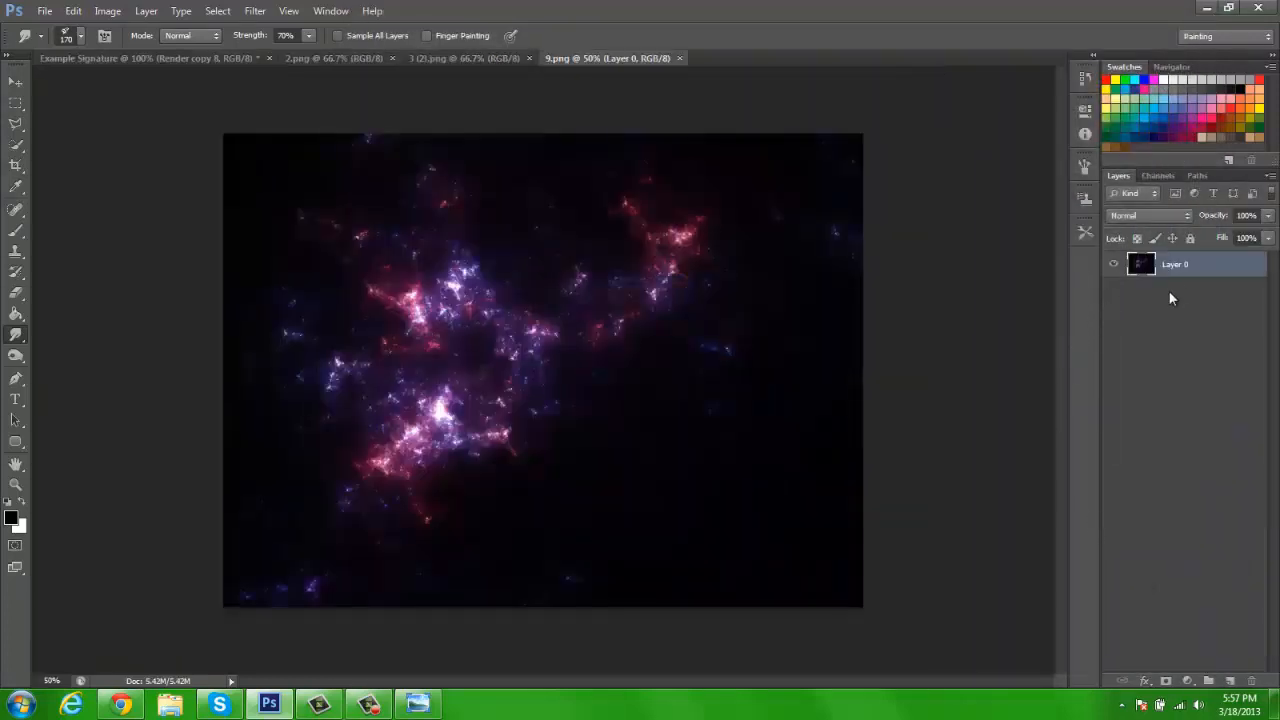
Step: Close the 9.png document, and select and deselect the whole canvas of 3 (2).png
click(679, 58)
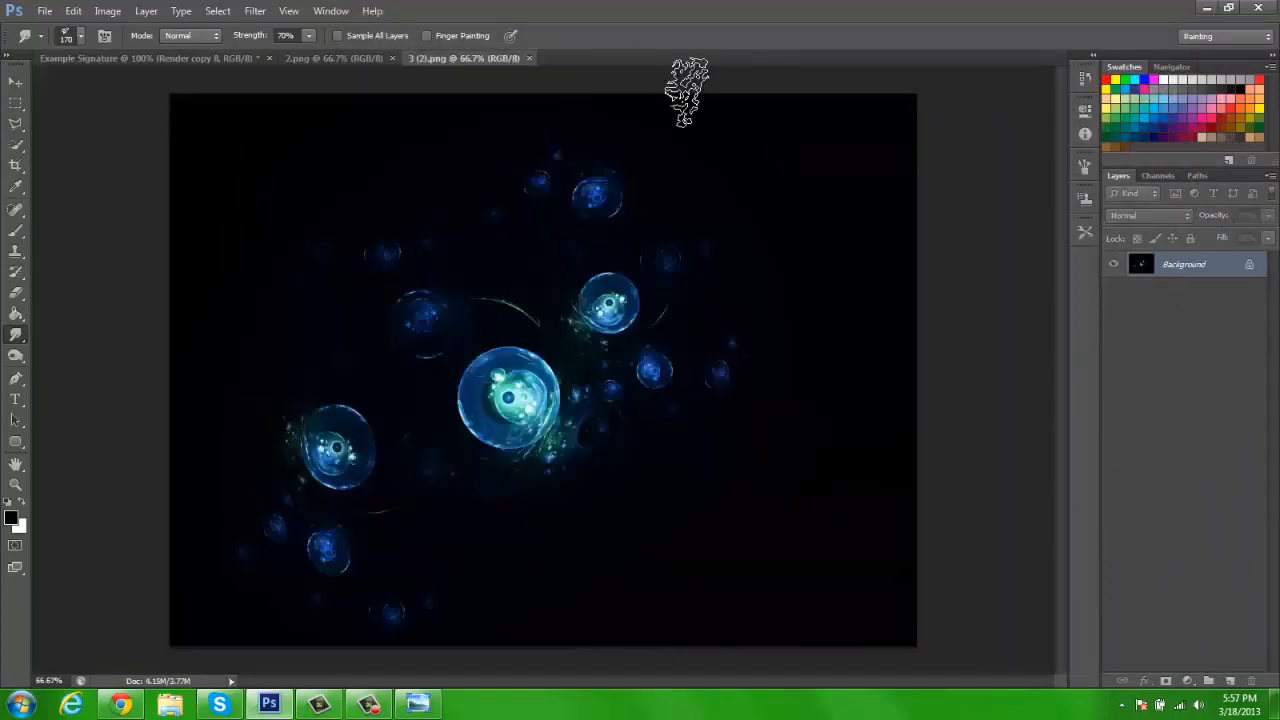
key(v)
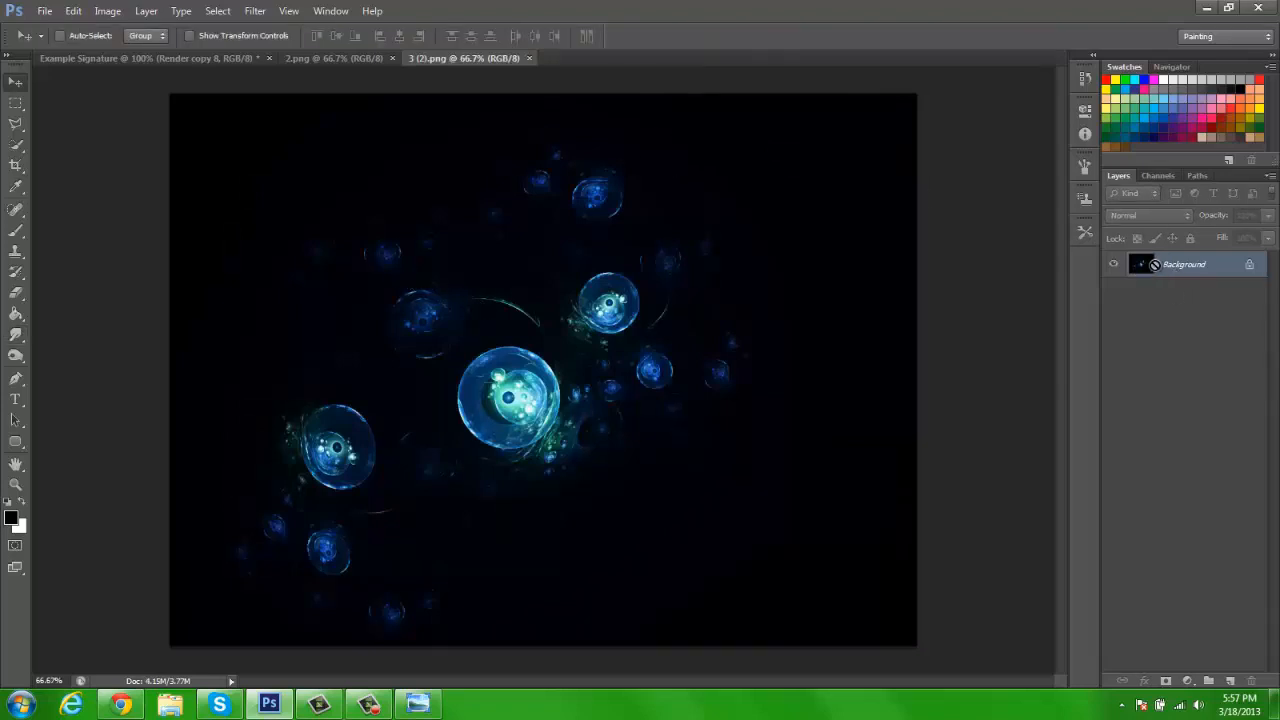
key(ctrl+a)
key(ctrl+d)
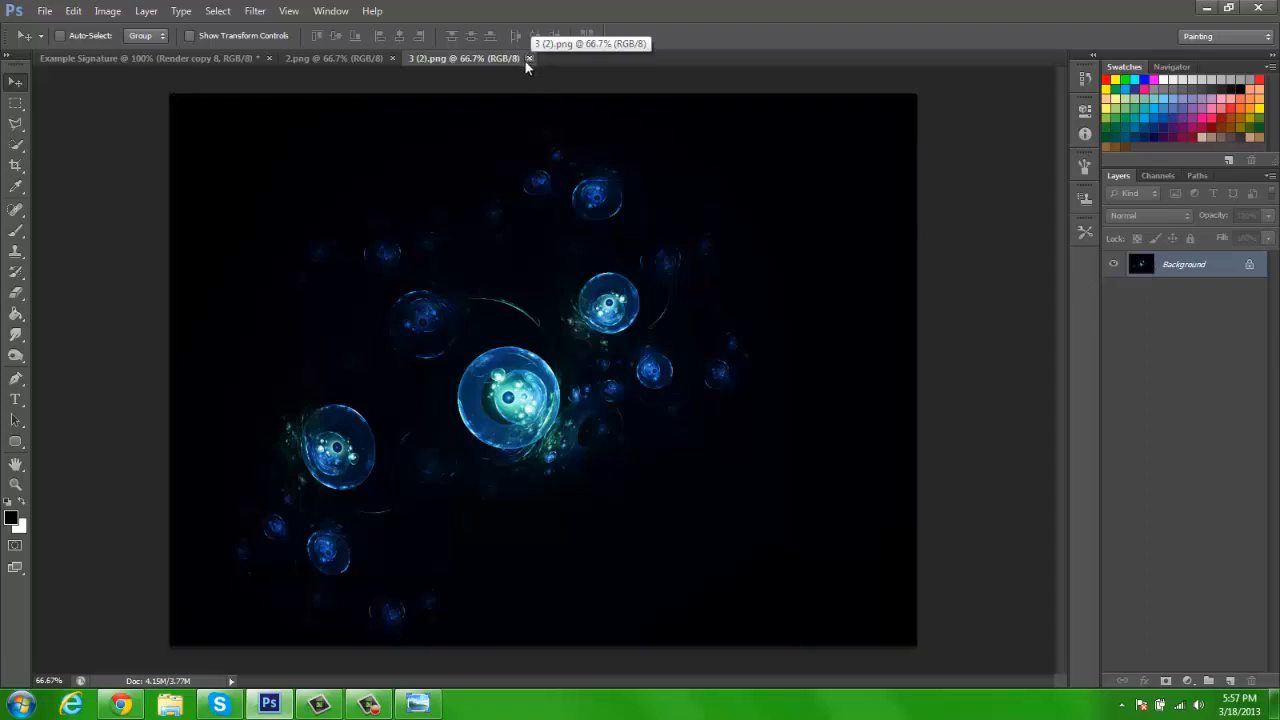
Step: Copy the whole canvas of 3 (2).png, close that document and return to the Example Signature document
key(ctrl+a)
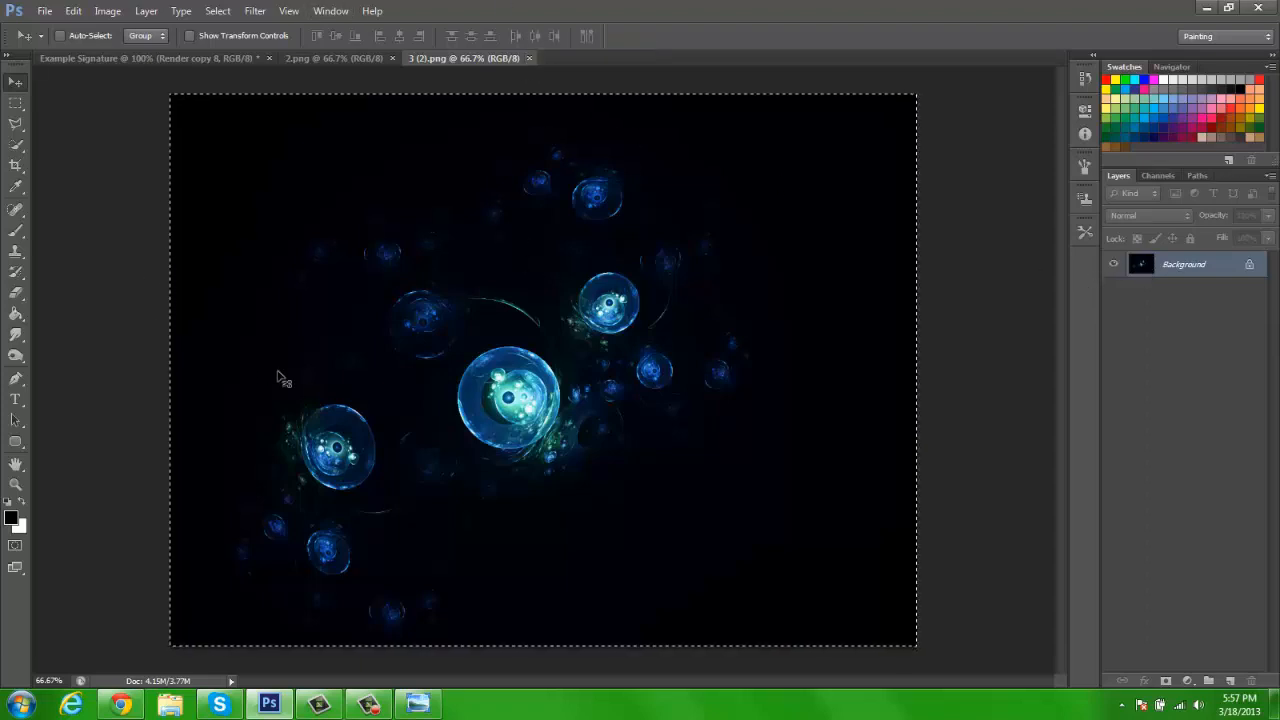
key(ctrl+d)
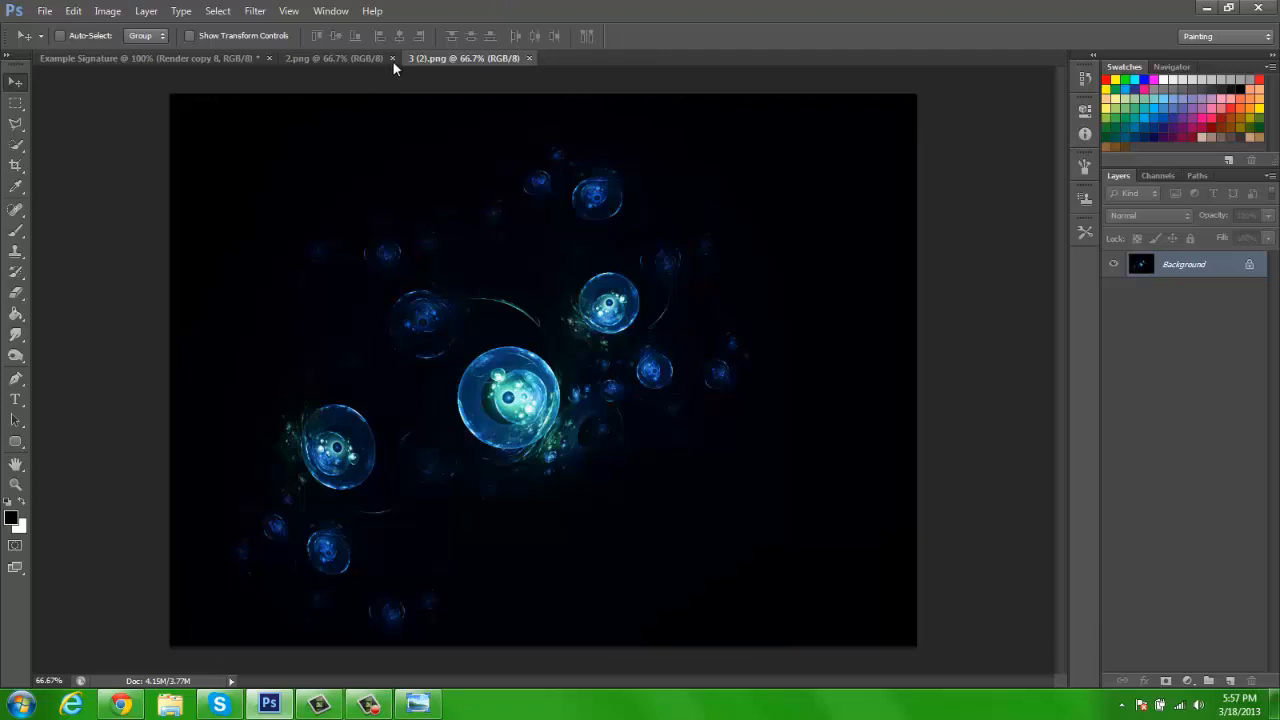
click(529, 58)
click(158, 59)
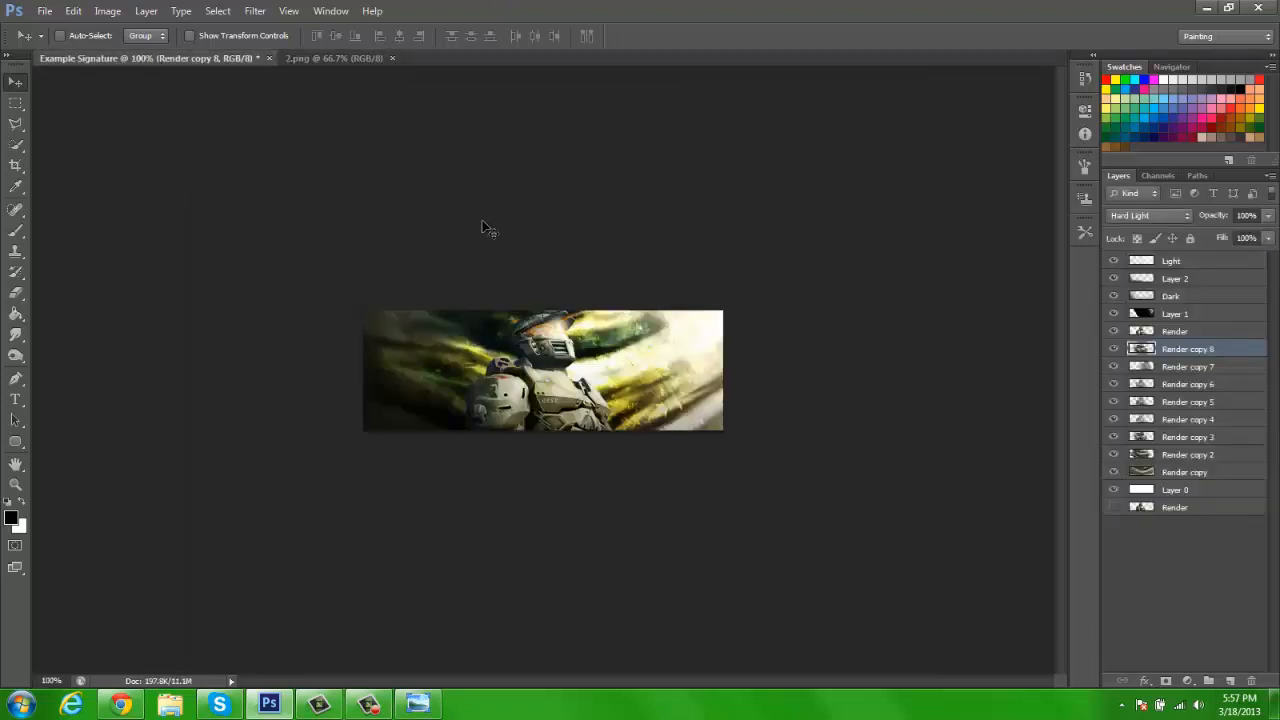
Step: Paste the copied bubble image above Render copy 8, scale it down and position it over the banner
key(ctrl+v)
drag(777, 307, 553, 130)
key(ctrl+t)
drag(139, 134, 757, 497)
key(Return)
mouse_move(953, 581)
mouse_down()
mouse_move(379, 155)
mouse_move(700, 346)
mouse_move(653, 265)
mouse_move(699, 313)
mouse_move(668, 312)
mouse_up()
Step: Set Layer 3's blend mode to Screen and shift its hue to -155
click(1150, 215)
click(1118, 360)
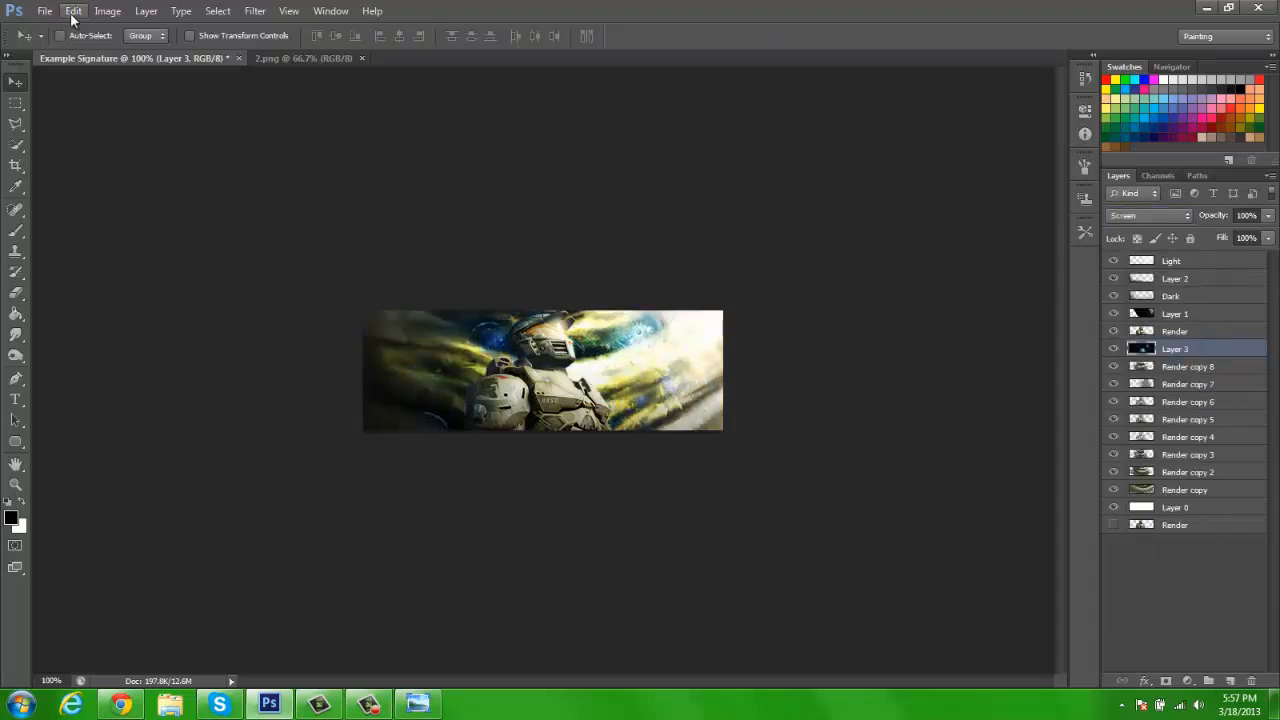
click(107, 11)
mouse_move(140, 51)
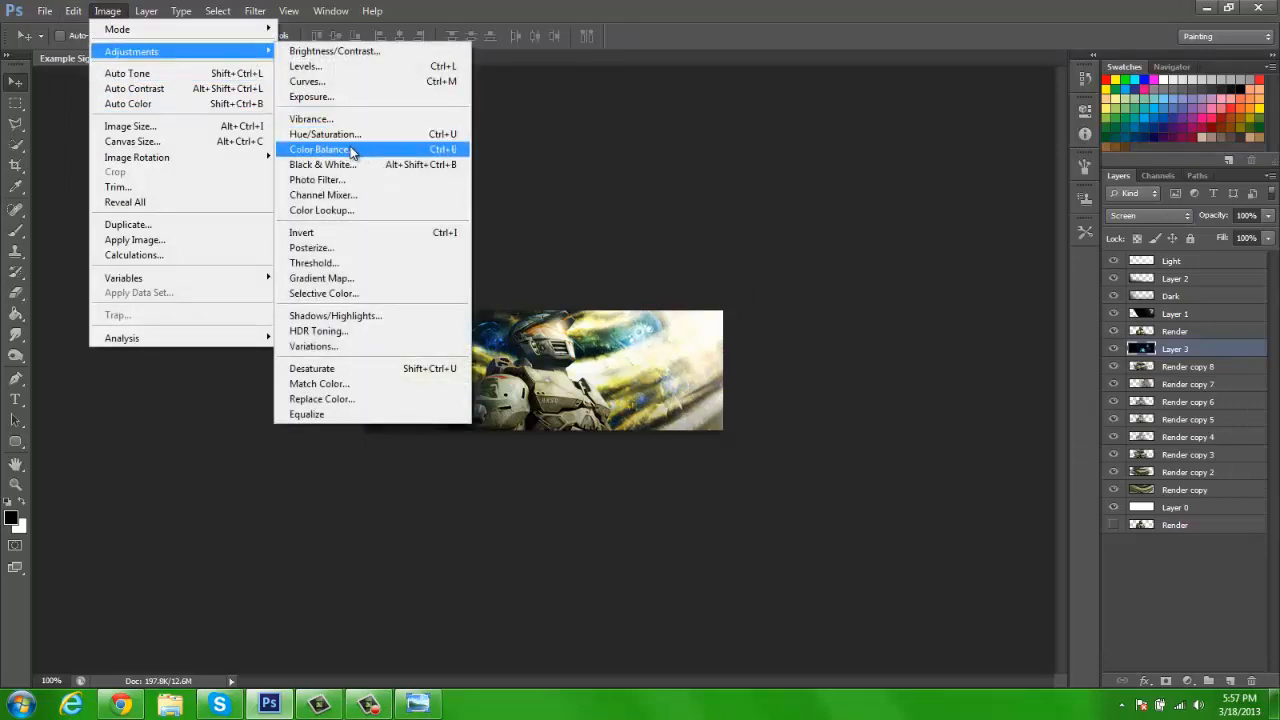
click(330, 134)
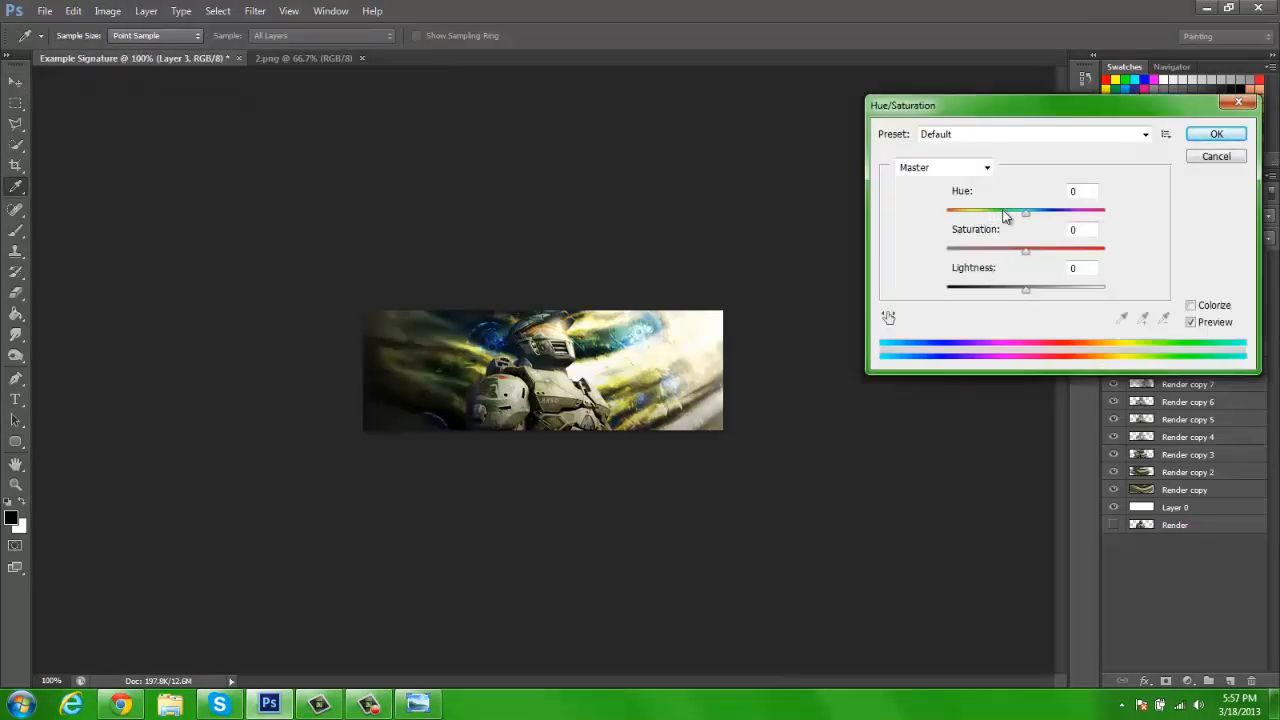
drag(1025, 213, 860, 198)
drag(953, 219, 957, 221)
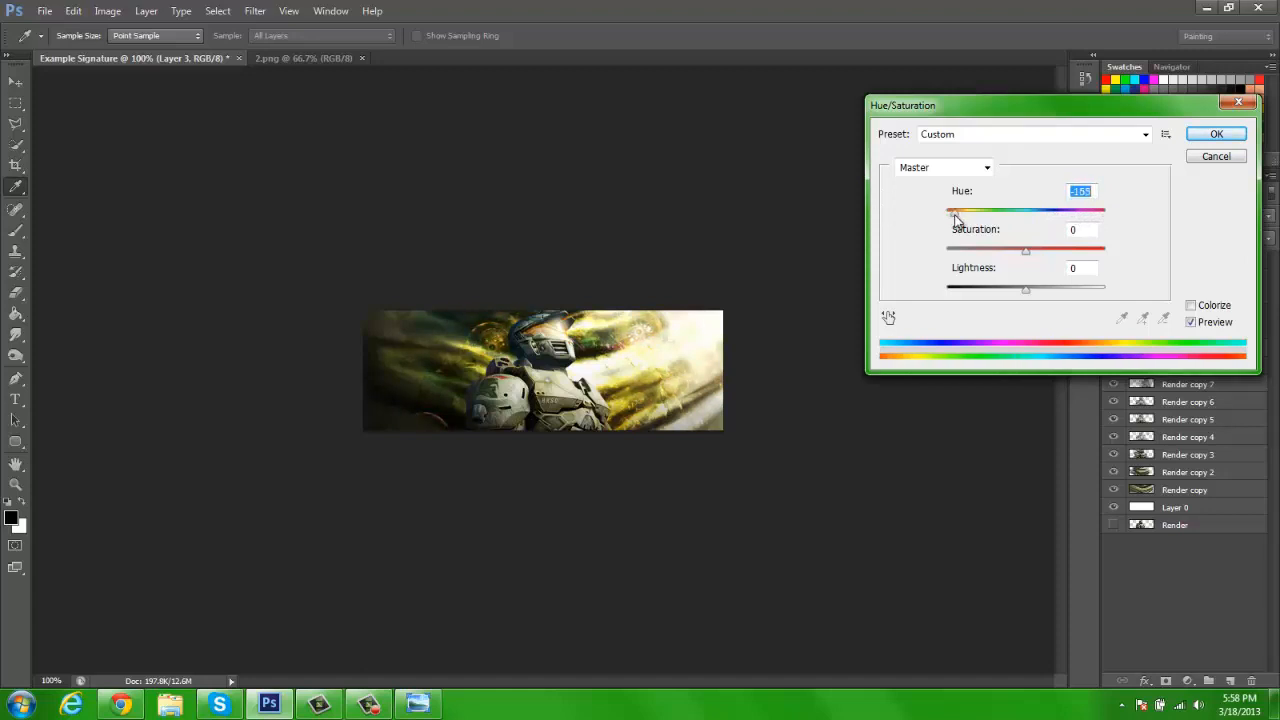
click(1218, 132)
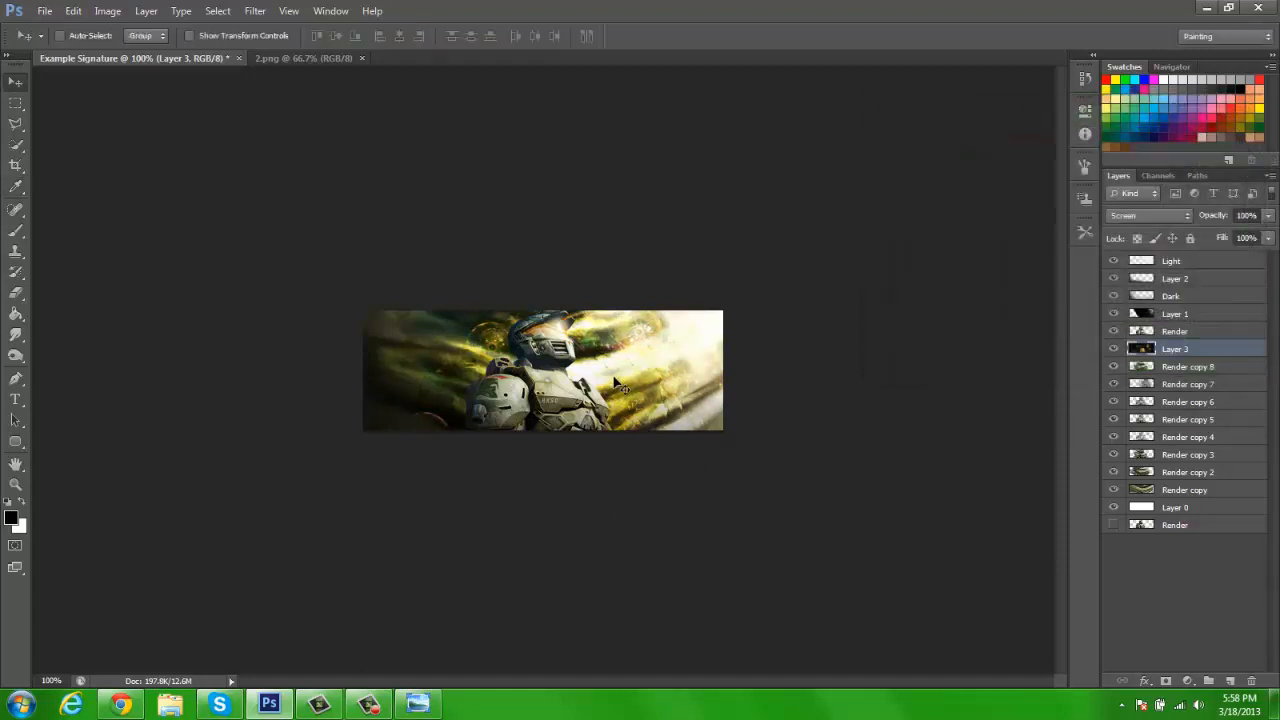
Step: Try Color Dodge and Screen blending on Layer 3, settling on Linear Dodge (Add)
key(e)
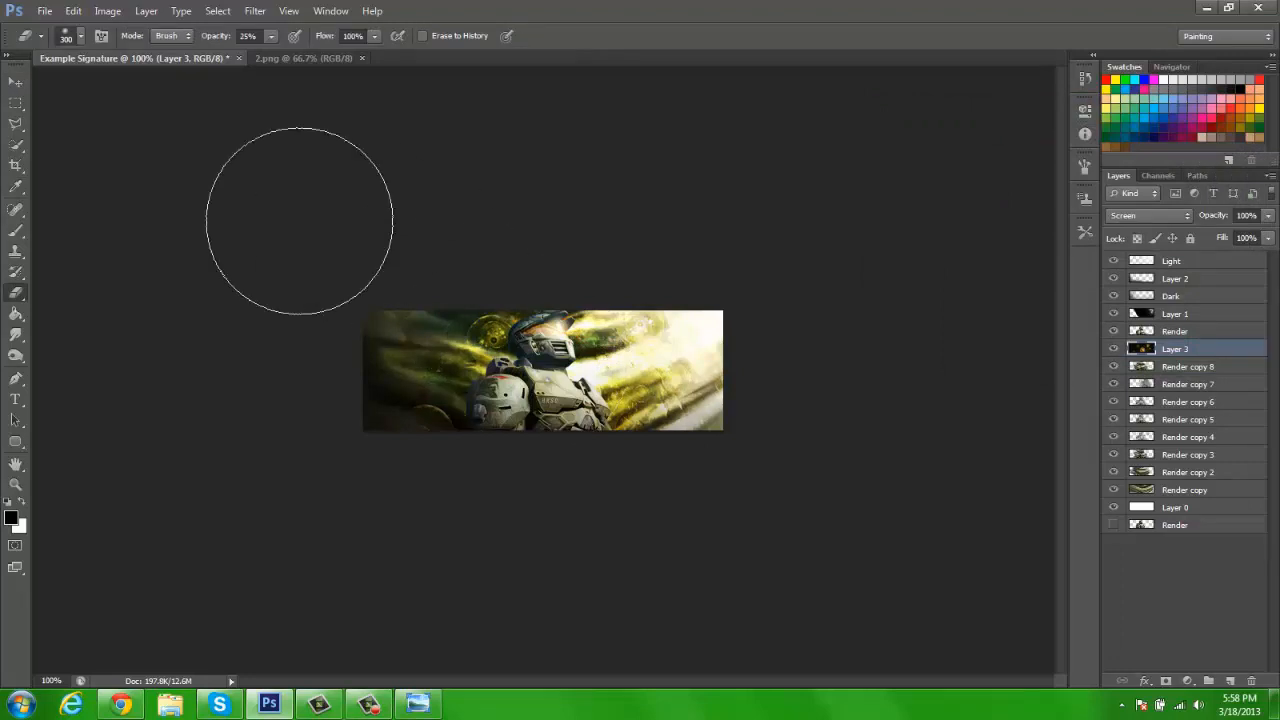
click(1150, 215)
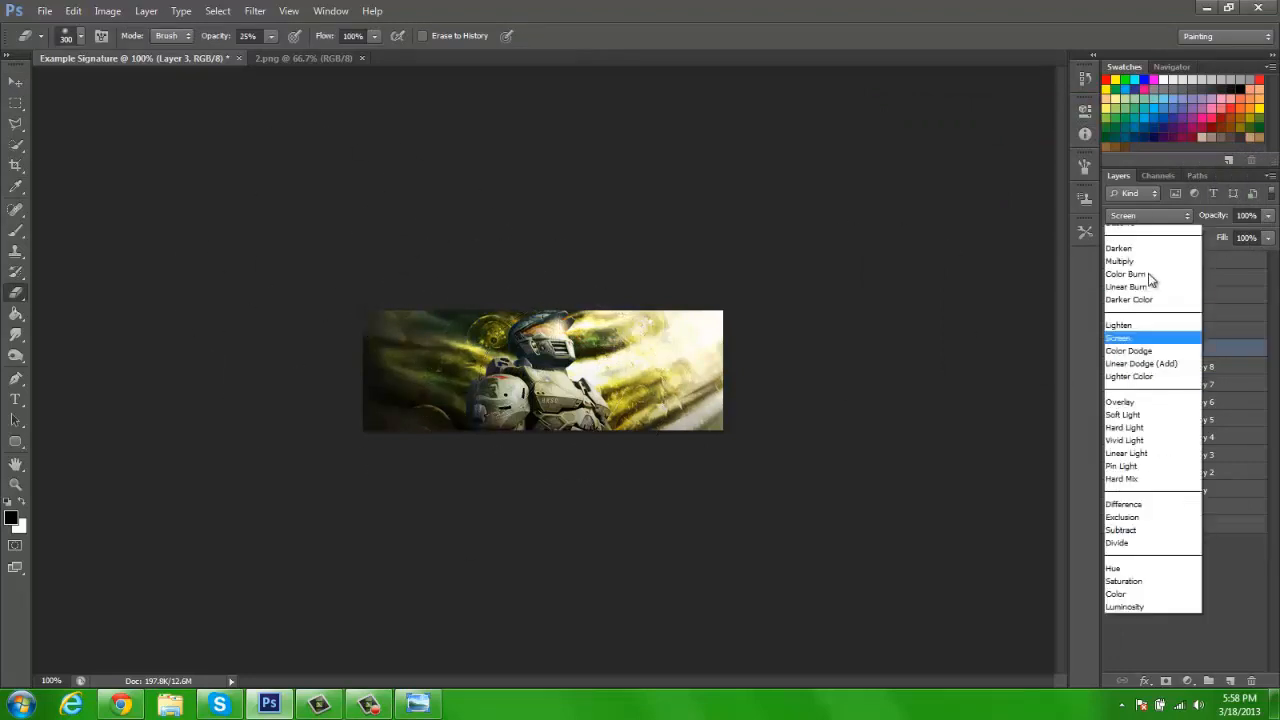
click(1153, 374)
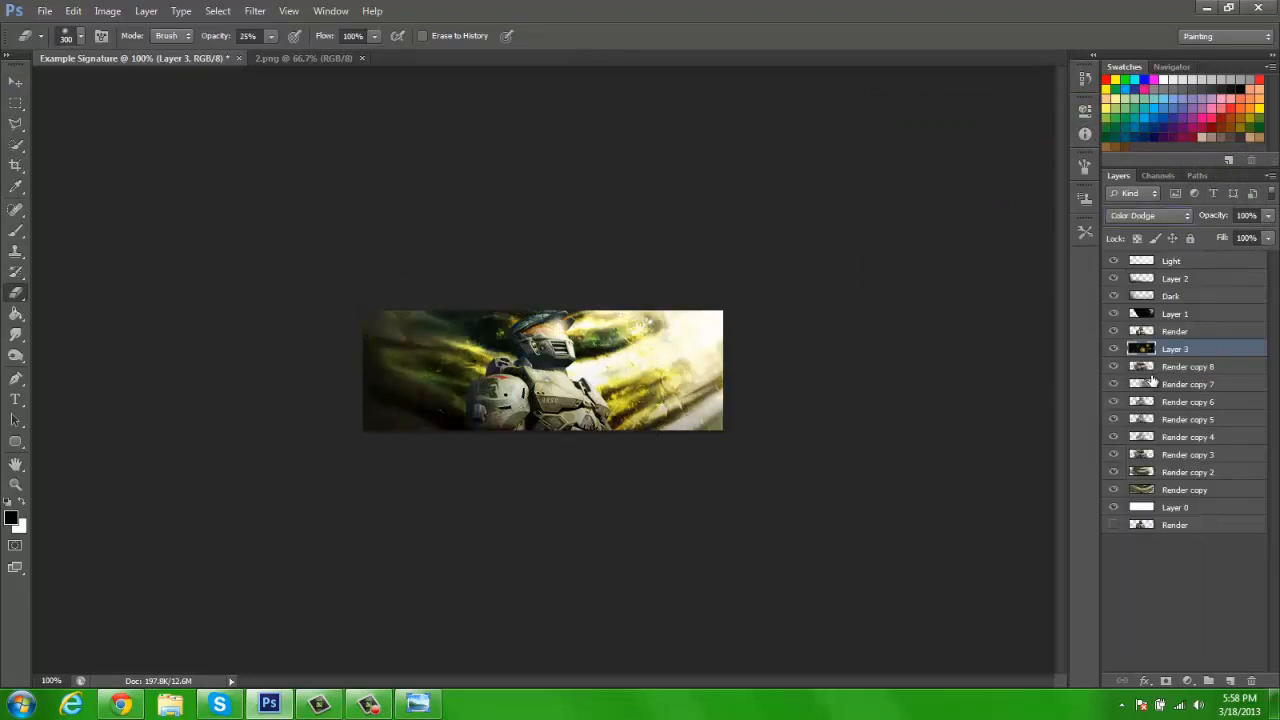
key(Down)
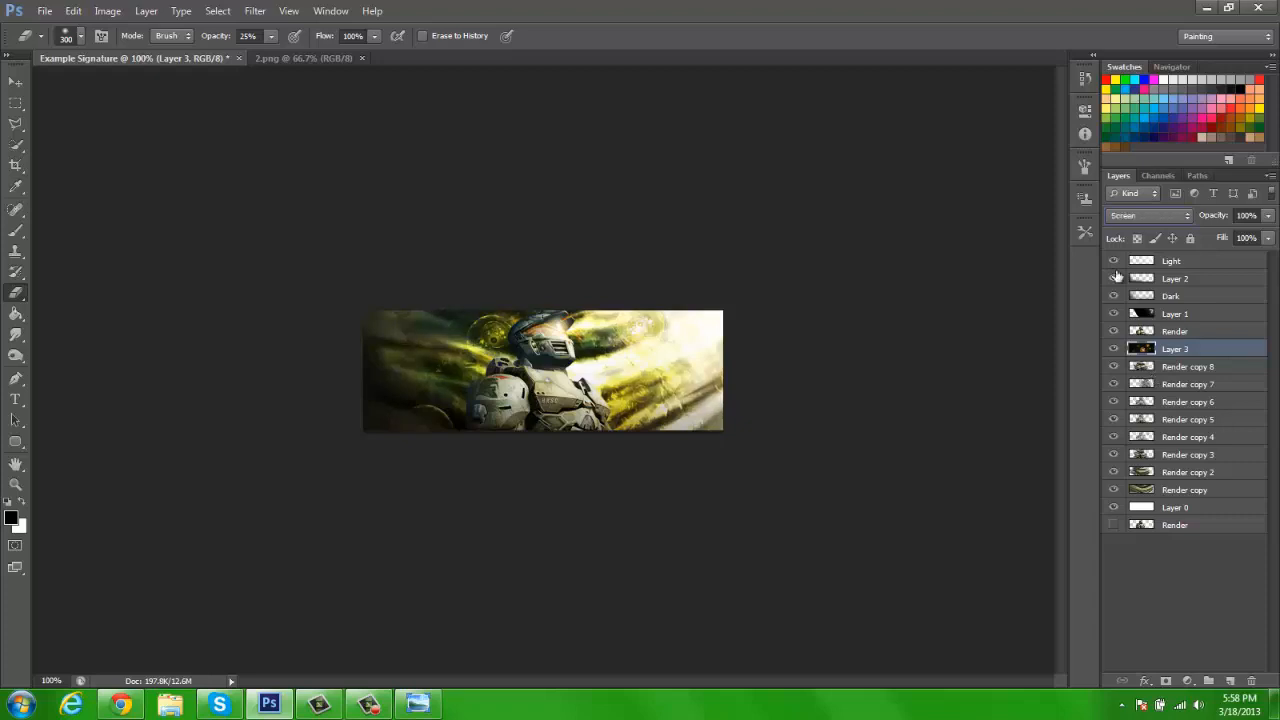
click(16, 82)
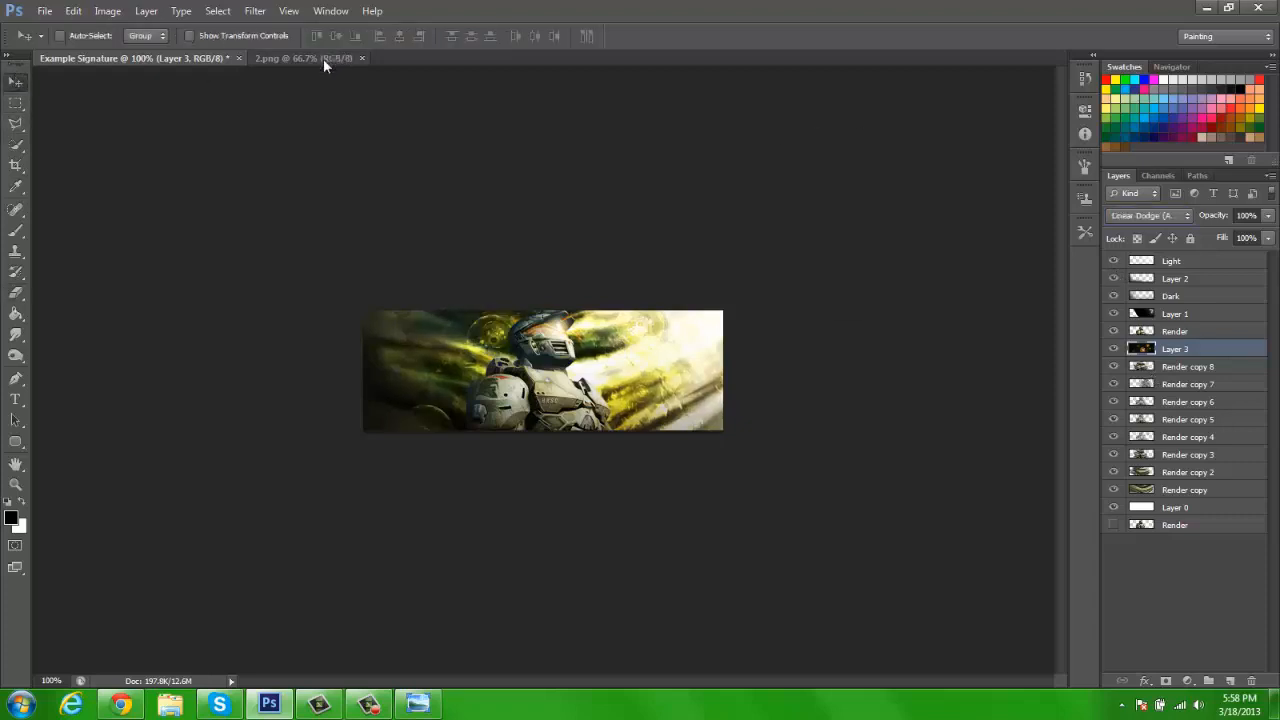
Step: Copy the whole 2.png image into the signature as a new layer below Render, and close 2.png
click(323, 58)
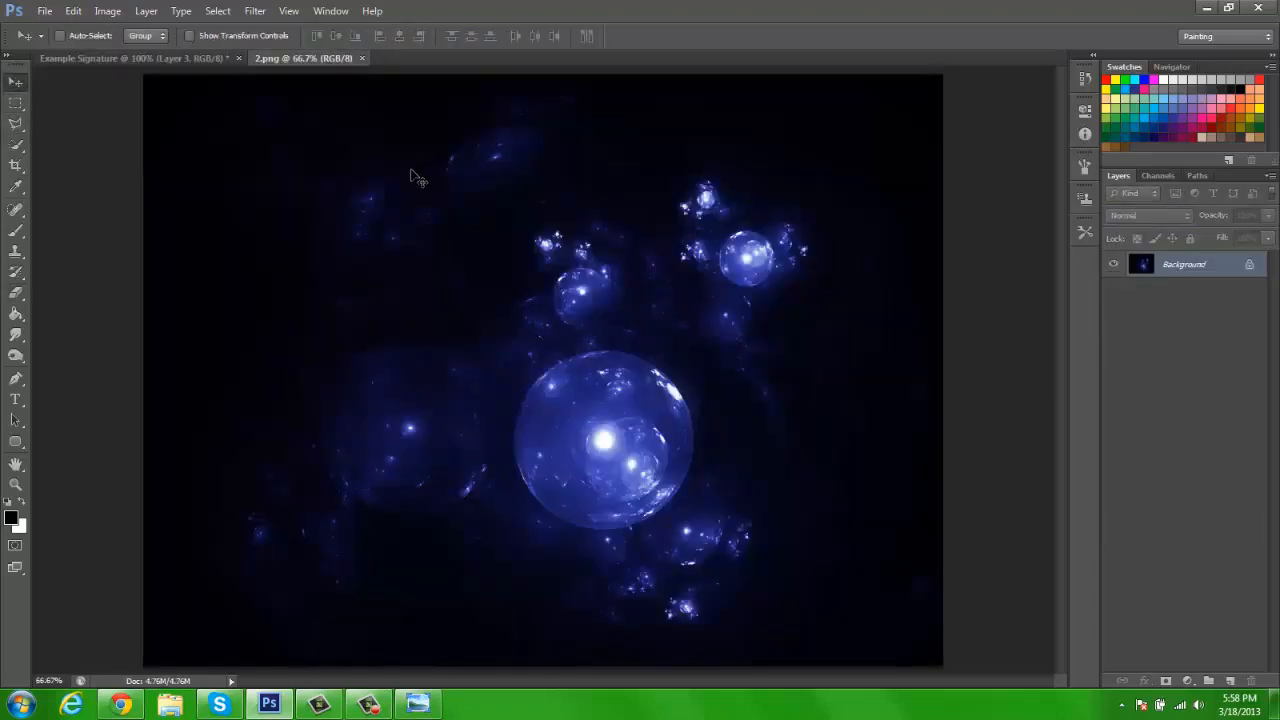
key(ctrl+d)
click(362, 58)
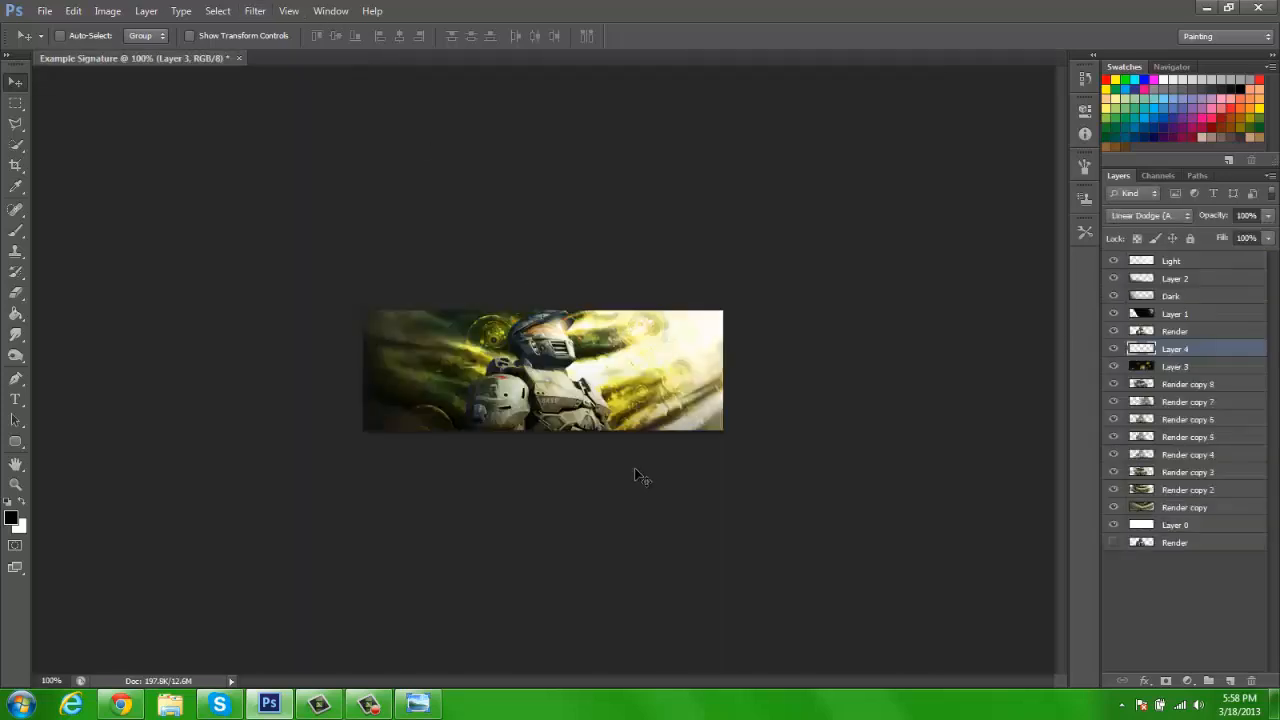
drag(571, 232, 380, 169)
Step: Scale Layer 4 down to about 88% and position its bubbles around the soldier
key(ctrl+t)
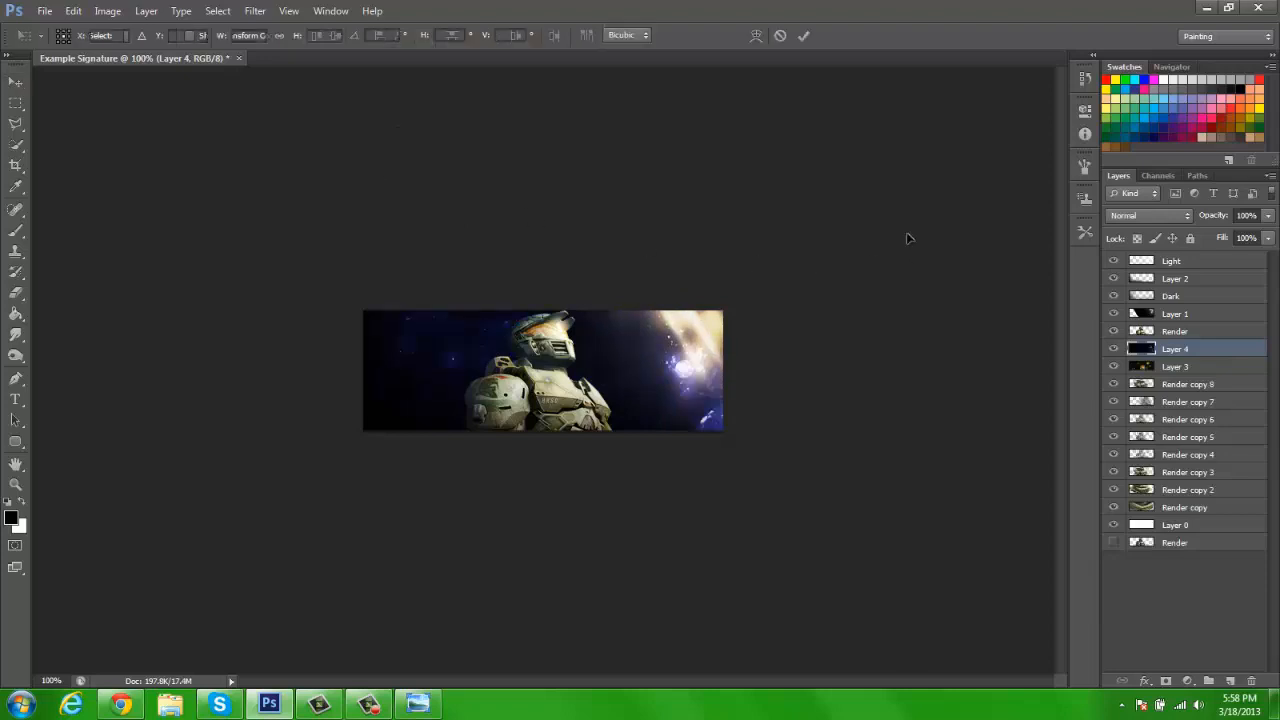
drag(903, 248, 563, 297)
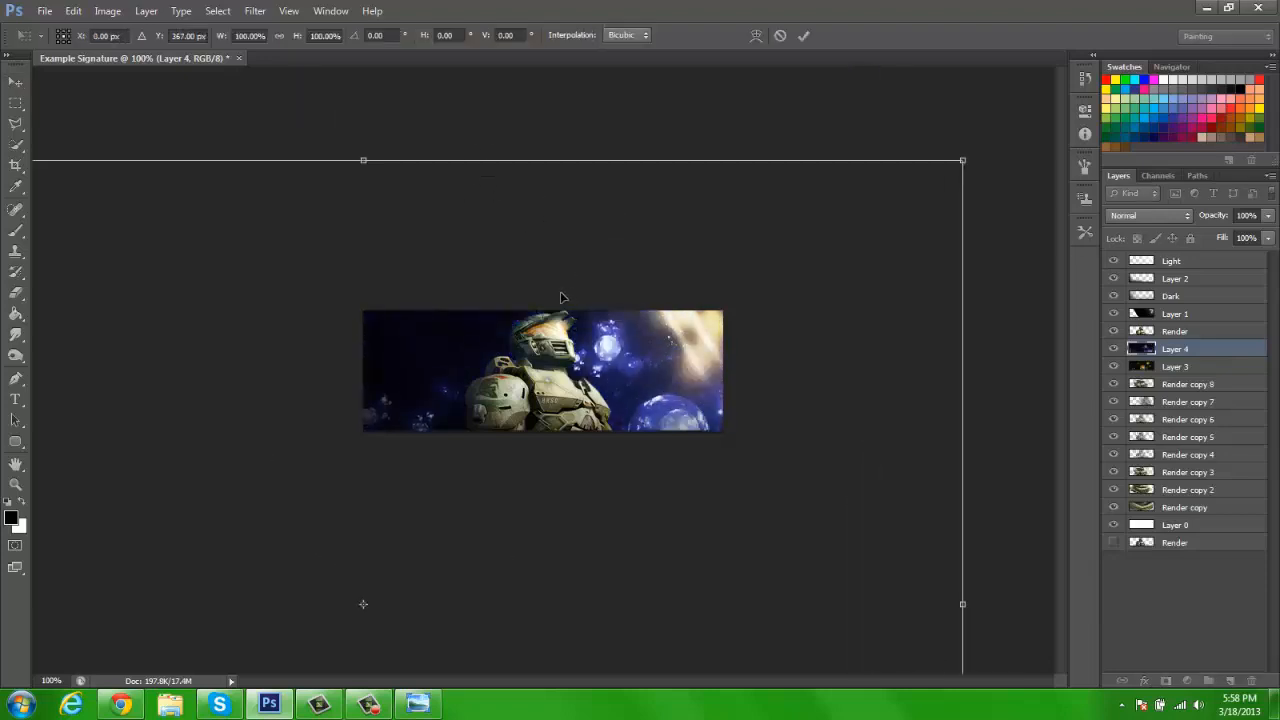
key(Return)
drag(607, 367, 640, 311)
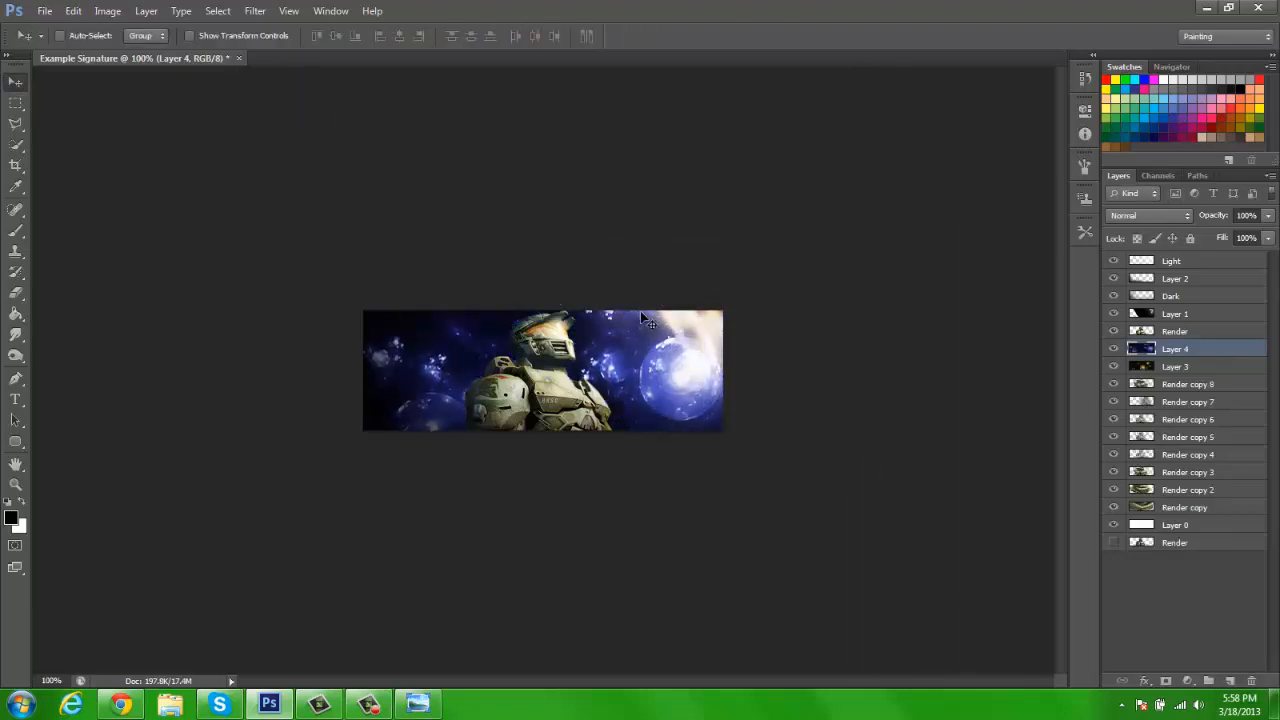
key(ctrl+t)
drag(972, 105, 828, 211)
key(Return)
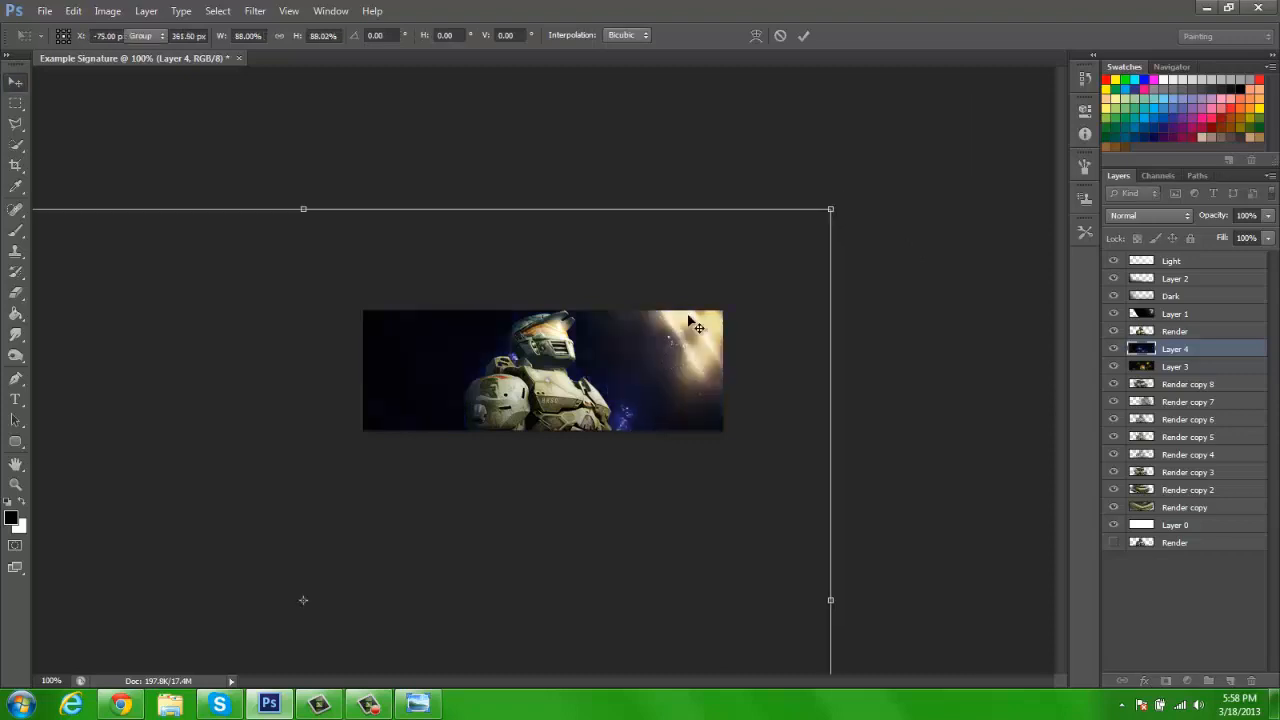
drag(664, 350, 755, 245)
Step: Compare Linear Dodge (Add), Screen and Color Dodge blending on Layer 4, settle on Color Dodge, and nudge the layer
click(1150, 215)
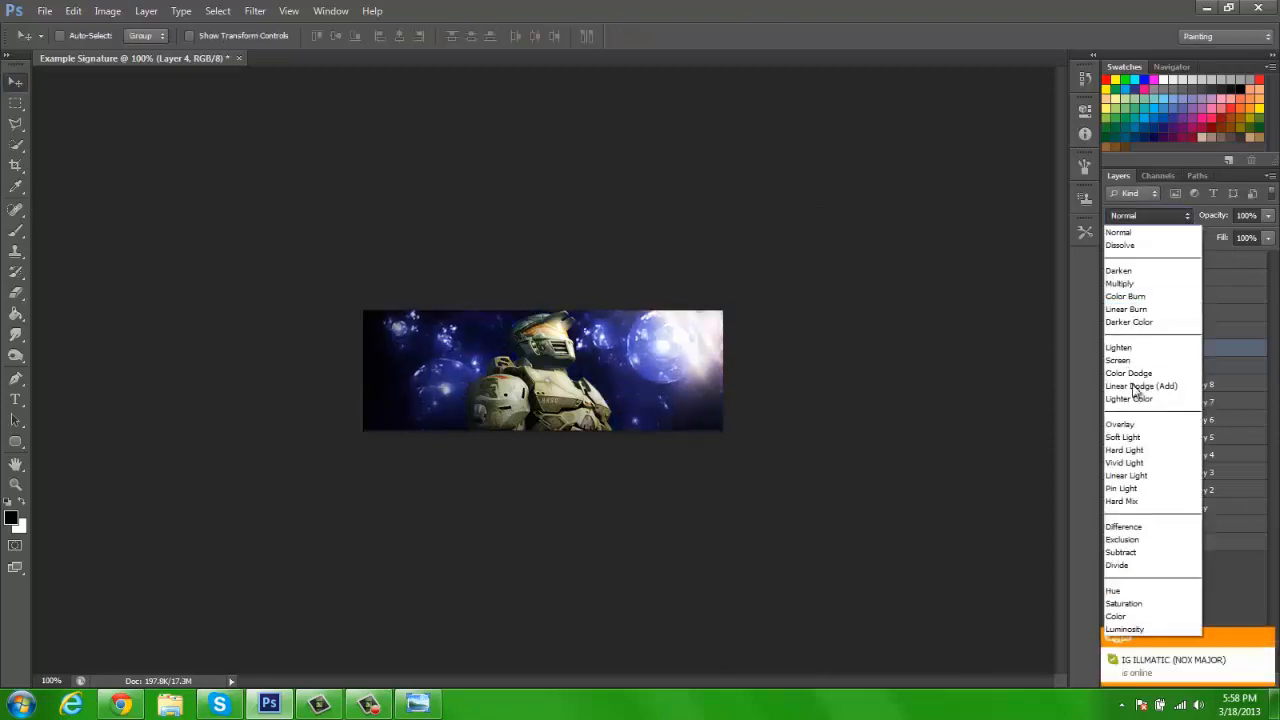
click(1155, 383)
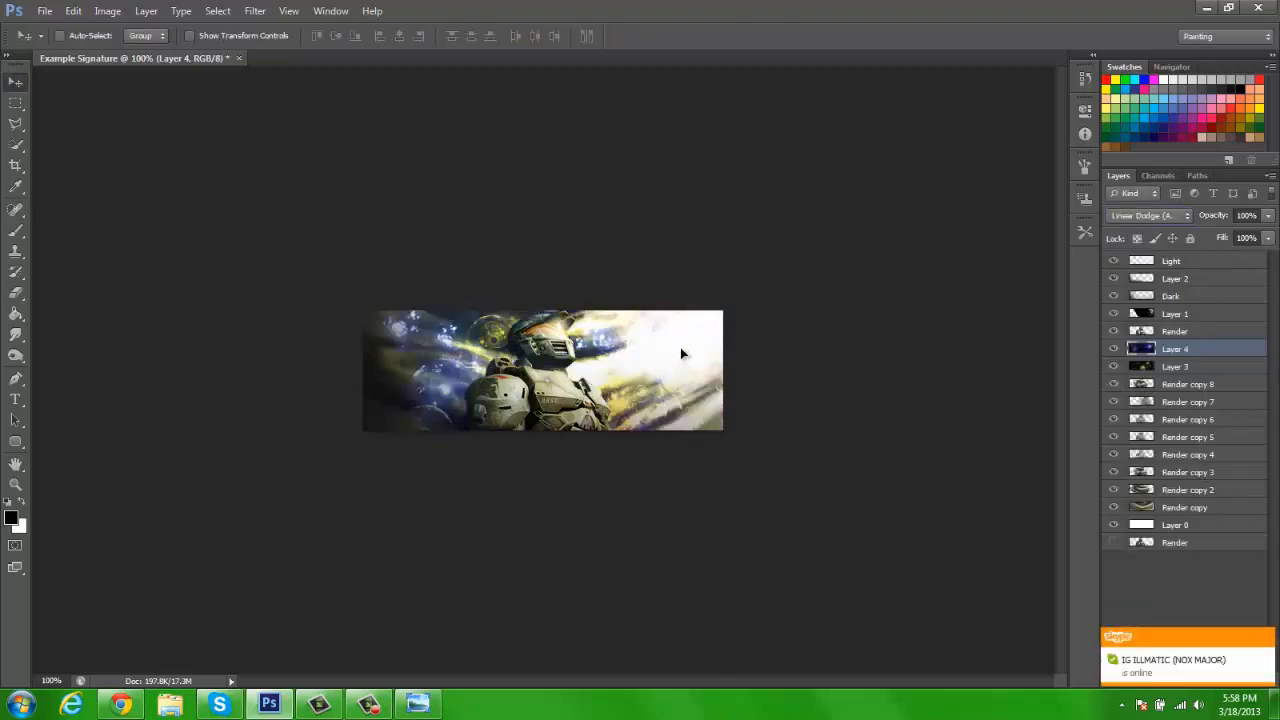
drag(680, 353, 694, 346)
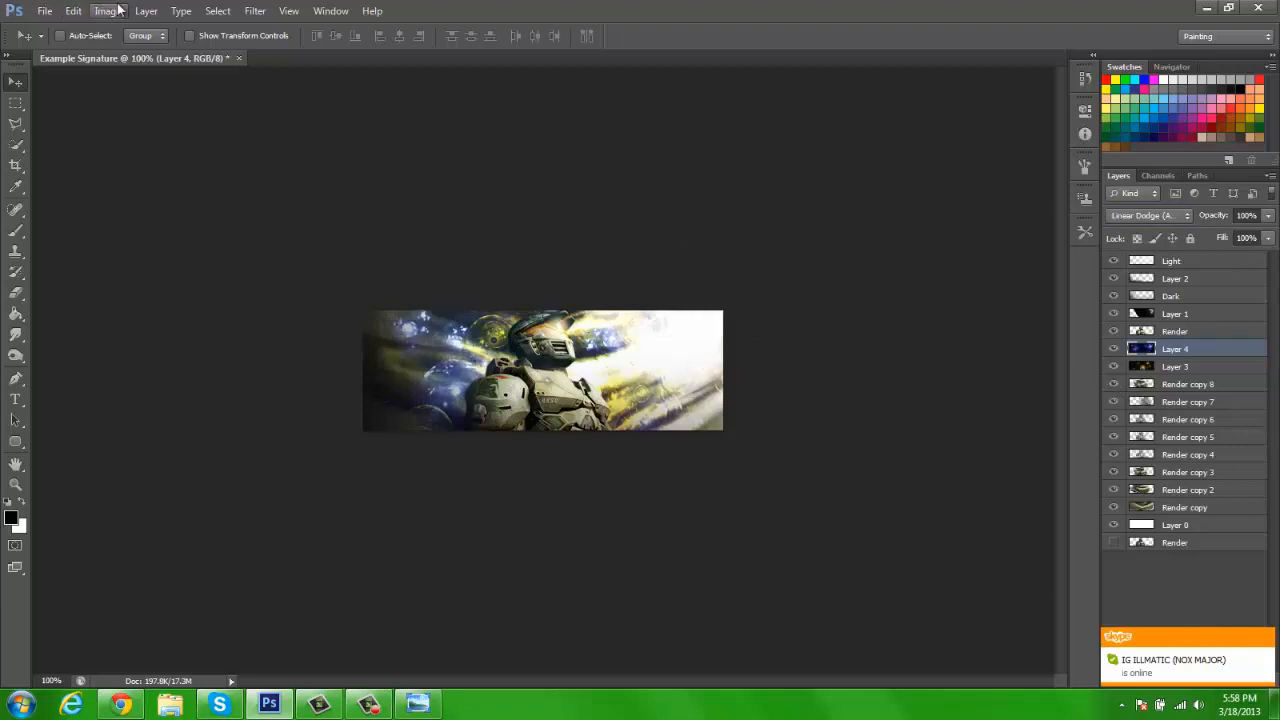
click(1160, 218)
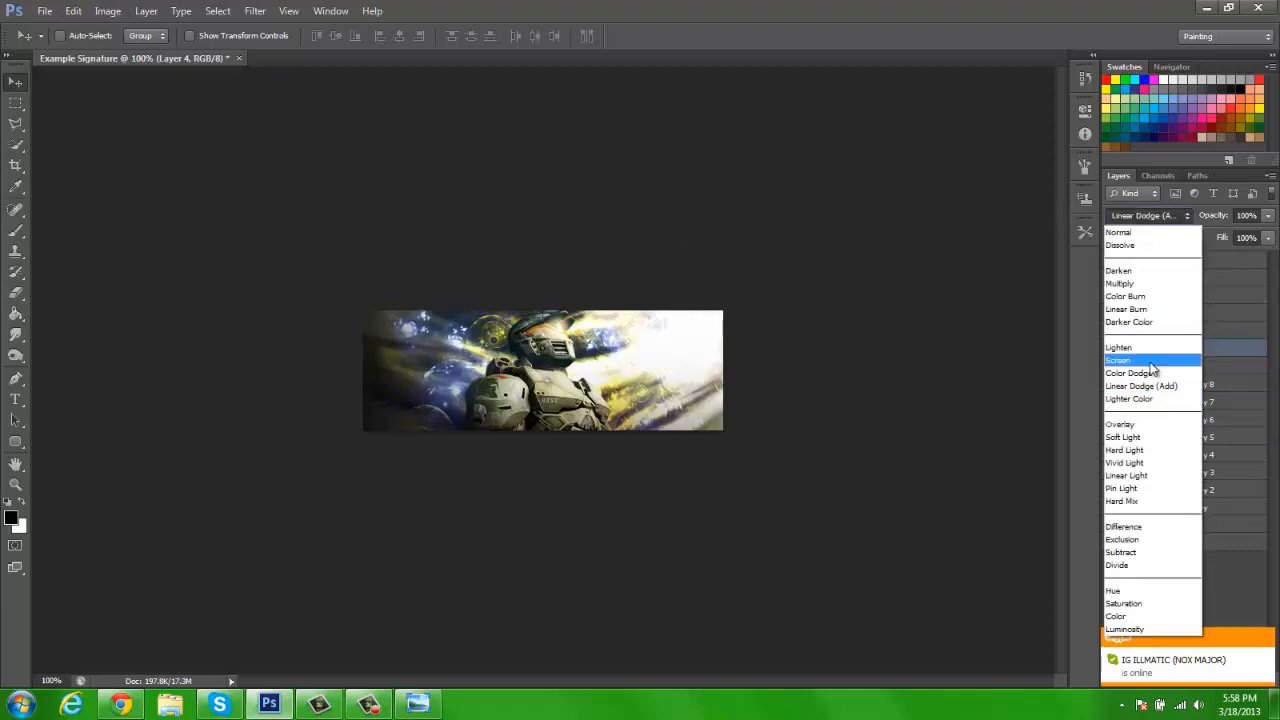
click(1135, 359)
key(Down)
key(Down)
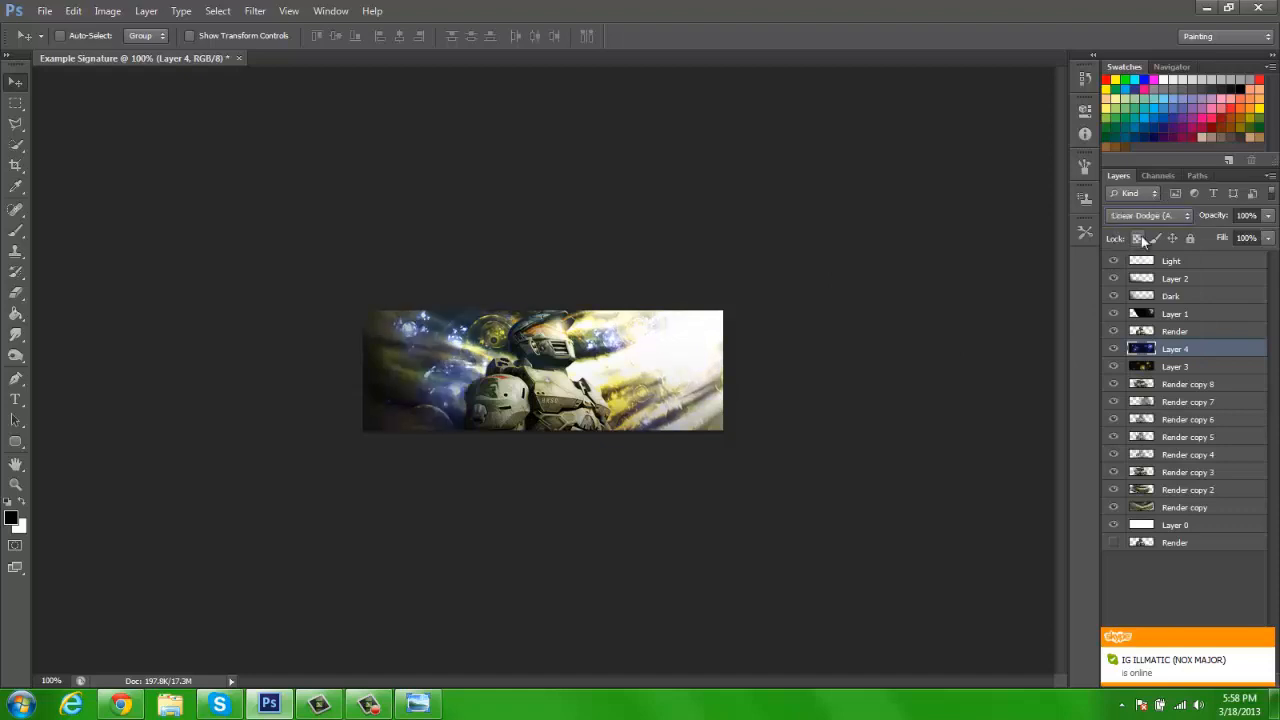
key(Up)
mouse_move(644, 384)
mouse_down()
mouse_move(590, 380)
mouse_move(644, 400)
mouse_up()
Step: Shift Layer 4's hue to -180 and reposition the layer over the banner
click(108, 11)
mouse_move(135, 51)
click(308, 143)
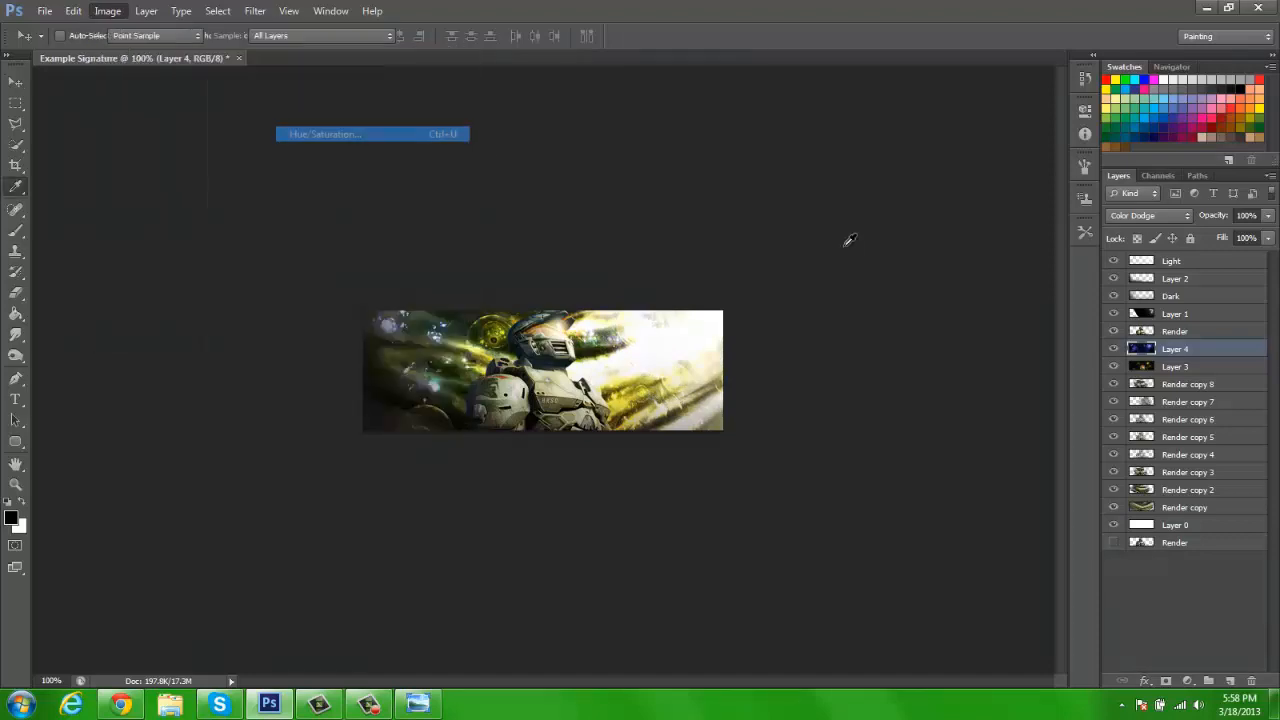
drag(1025, 212, 808, 206)
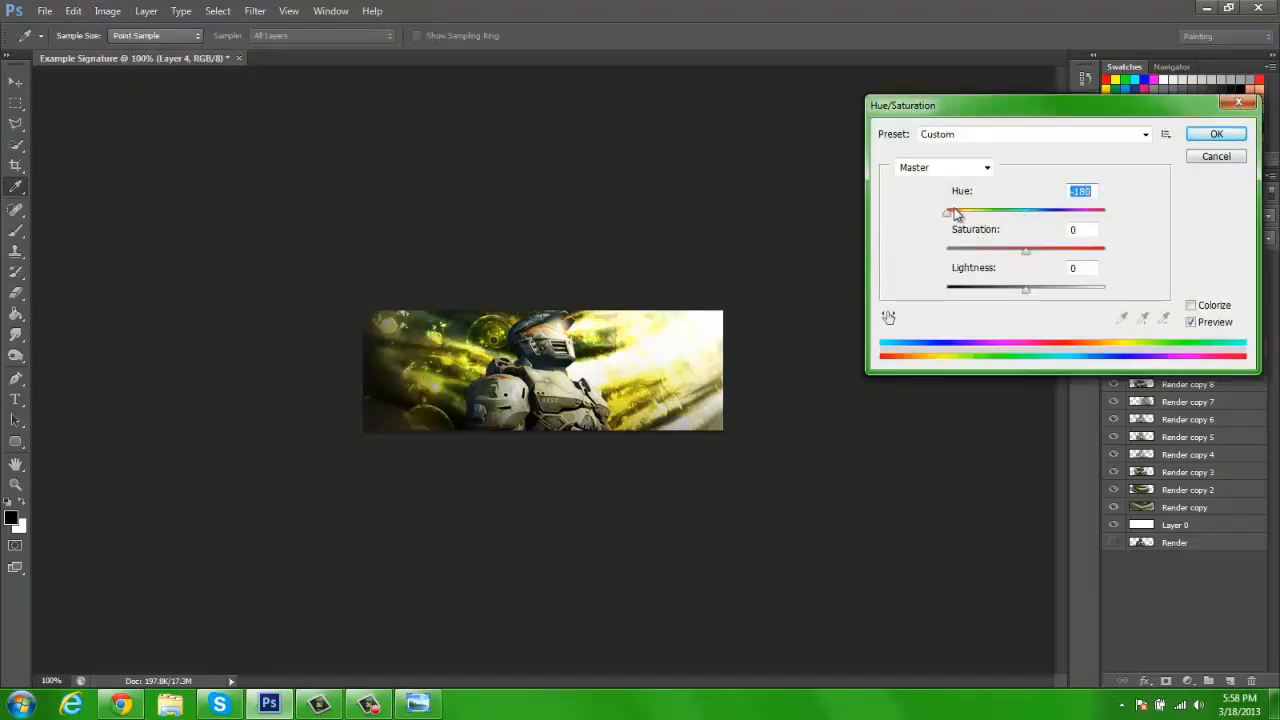
click(1220, 134)
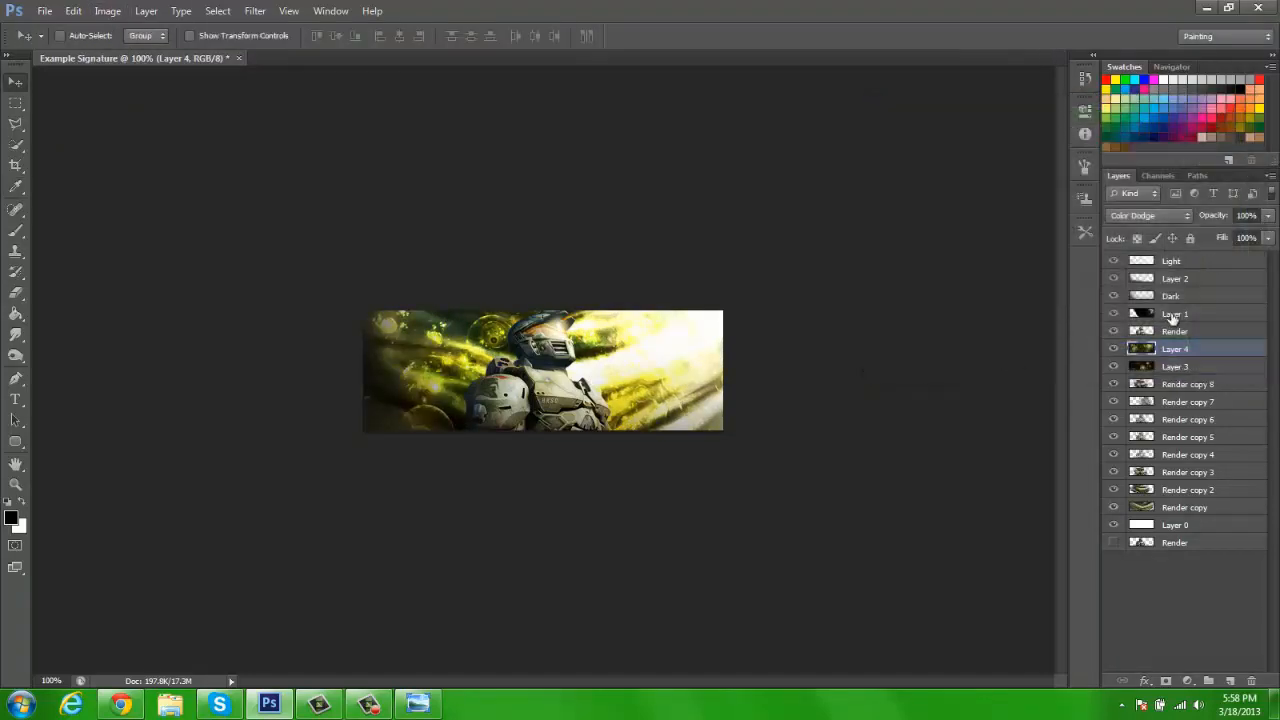
mouse_move(730, 362)
mouse_down()
mouse_move(686, 378)
mouse_move(700, 380)
mouse_up()
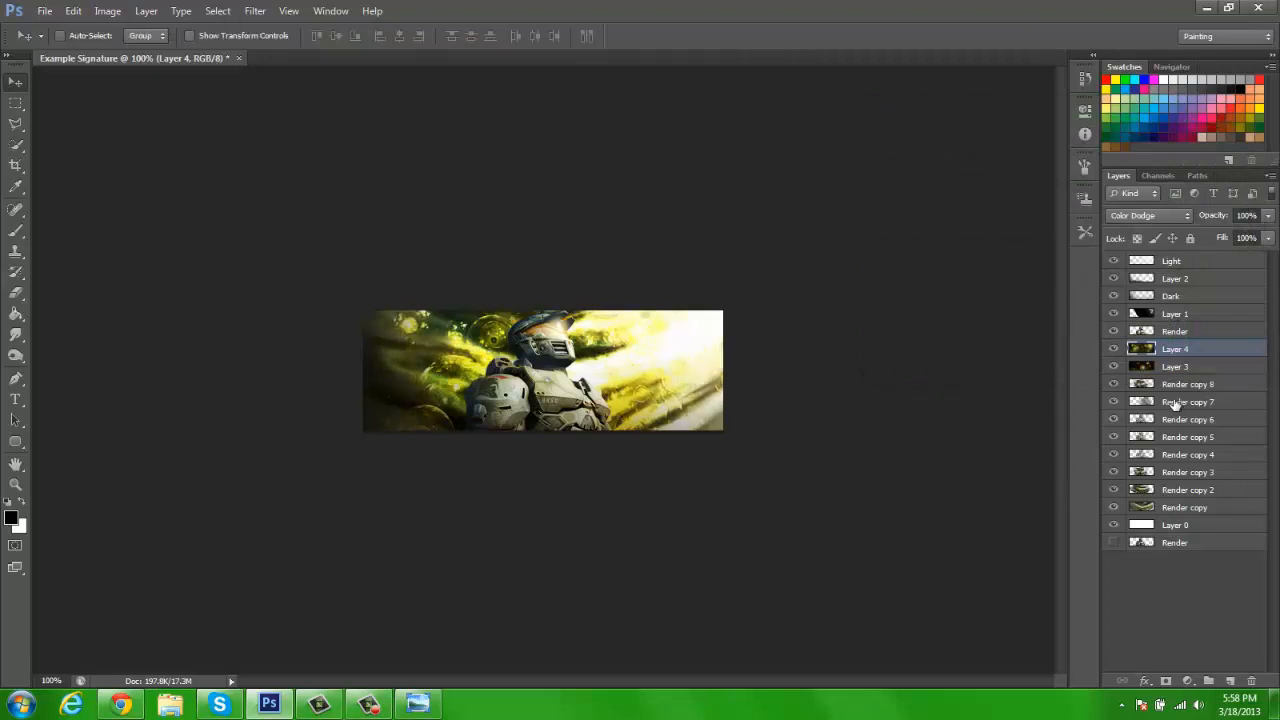
Step: Compare the banner with and without Layer 3, and delete that layer
click(1122, 368)
click(1117, 369)
click(1117, 369)
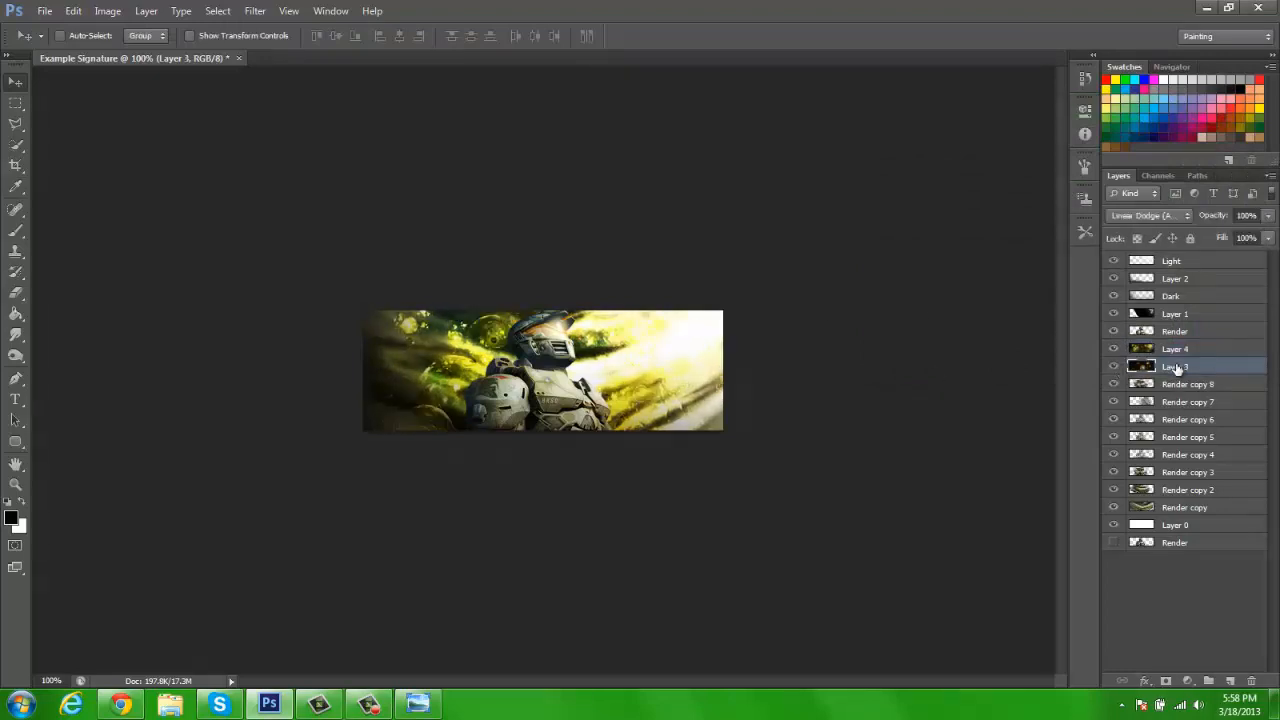
key(Delete)
Step: Scale Layer 4 down further and move its light specks beside the soldier's helmet
click(1180, 352)
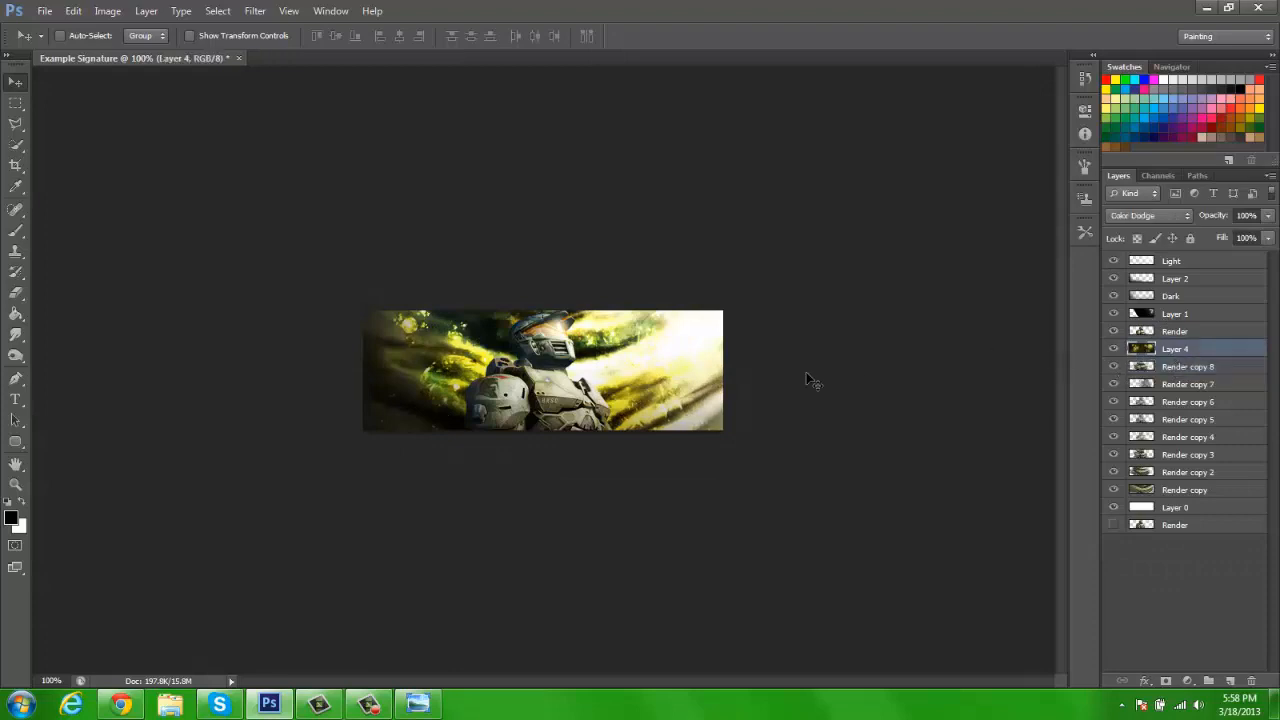
key(ctrl+t)
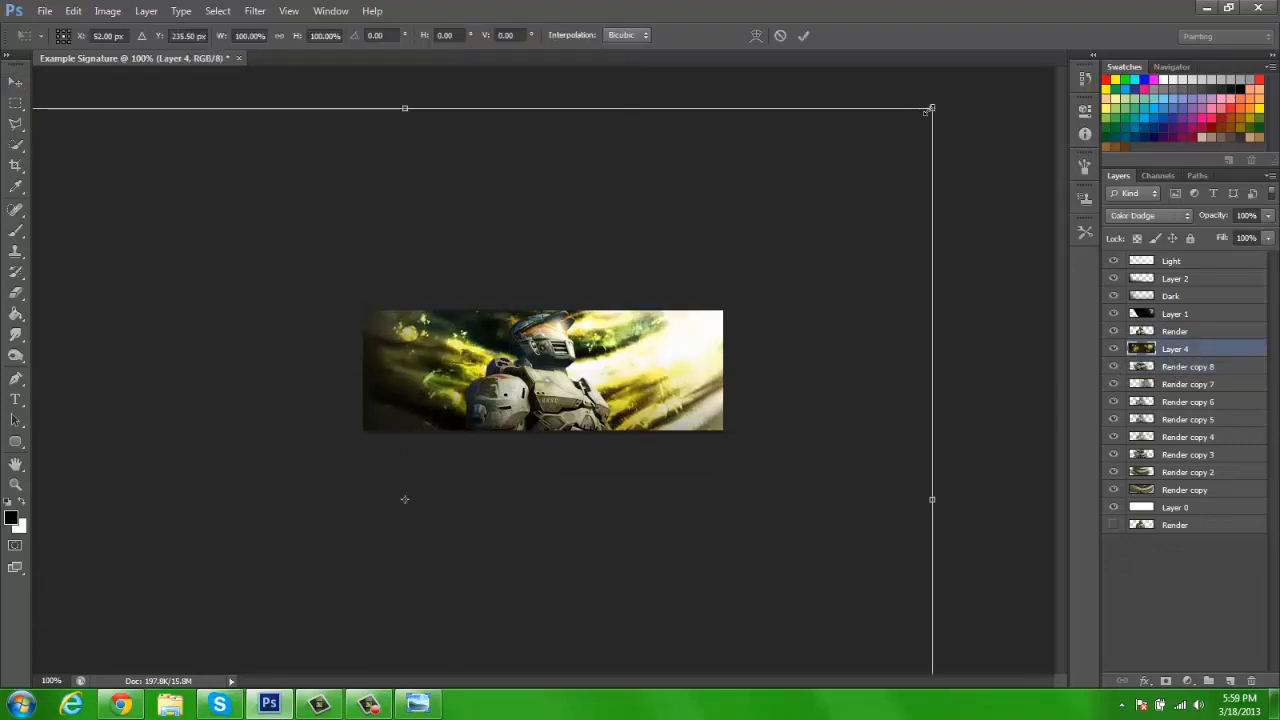
drag(930, 109, 642, 287)
key(Return)
drag(524, 538, 745, 322)
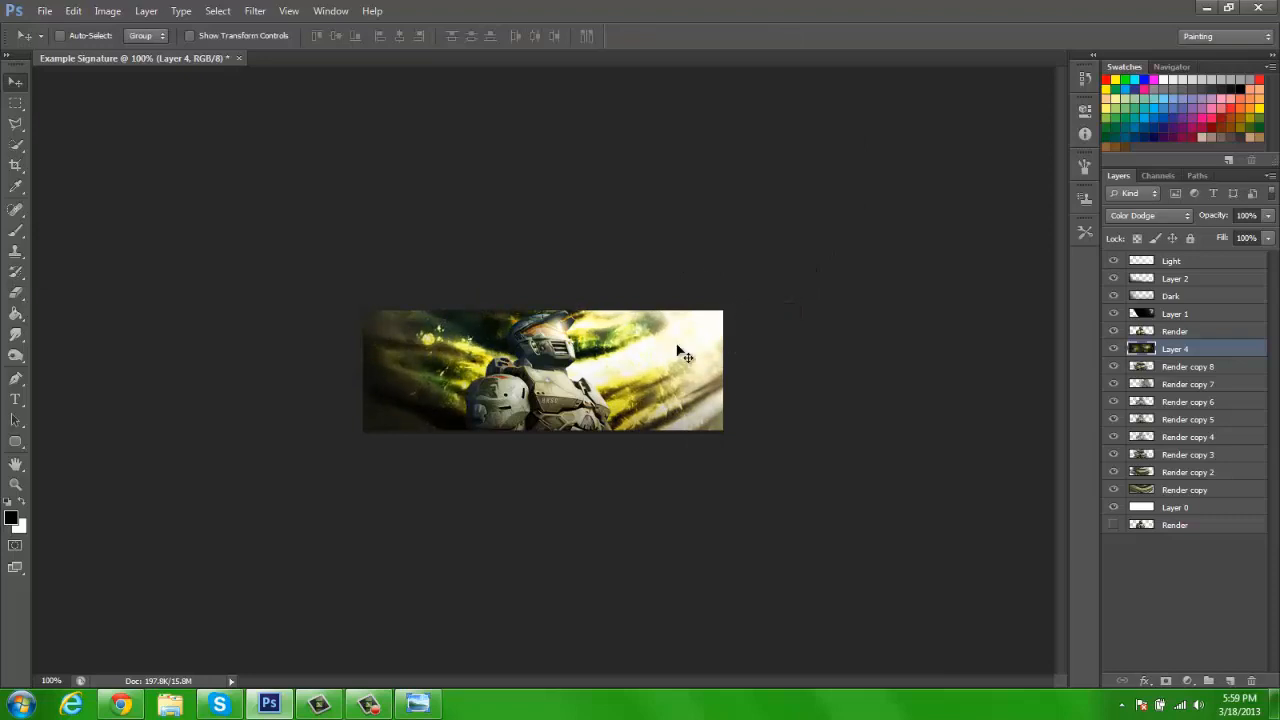
Step: Erase Layer 4's effect over the bright area beside the soldier with a 200 px eraser at 25% opacity, and dismiss the Skype notification
key(e)
key(bracketleft)
key(bracketleft)
key(bracketleft)
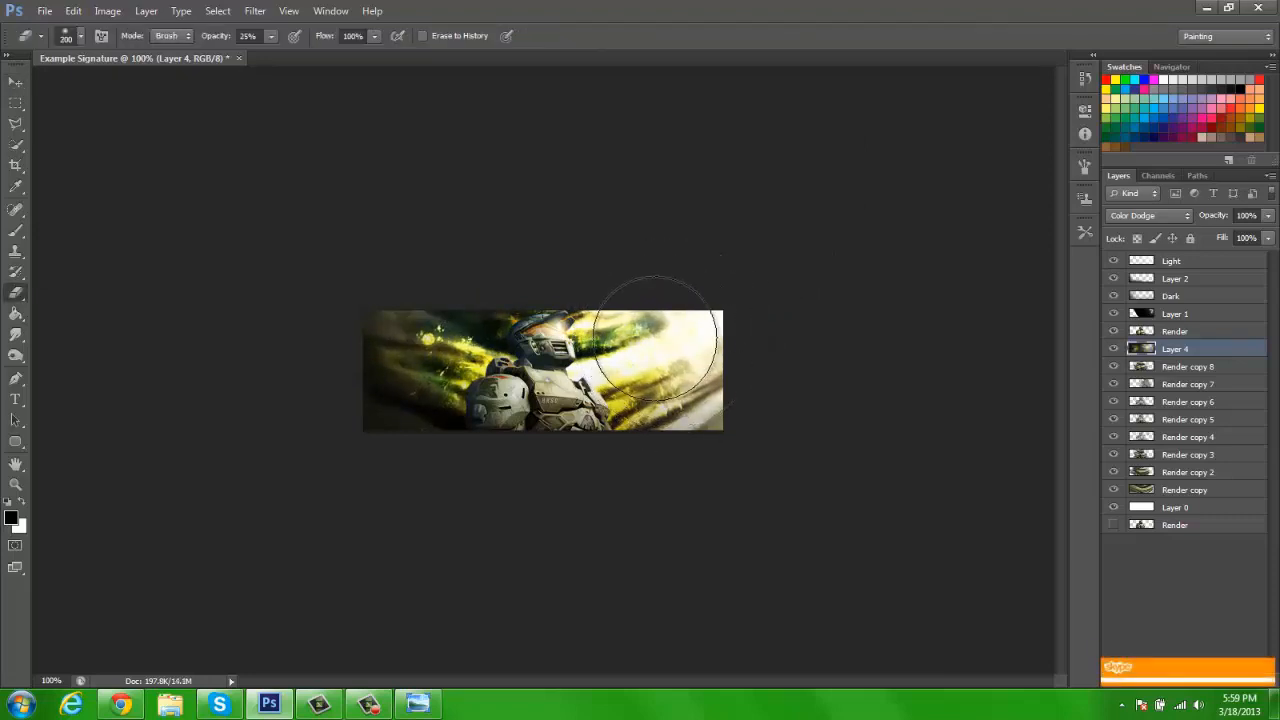
click(15, 84)
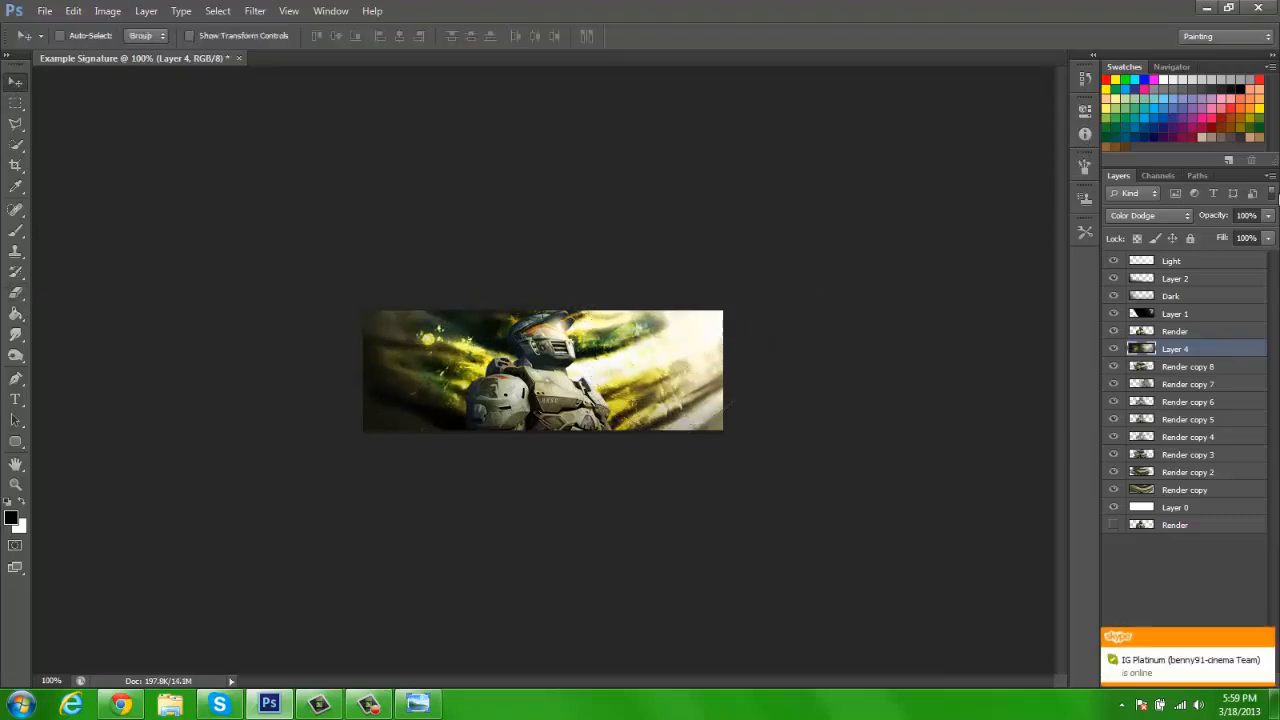
click(1266, 638)
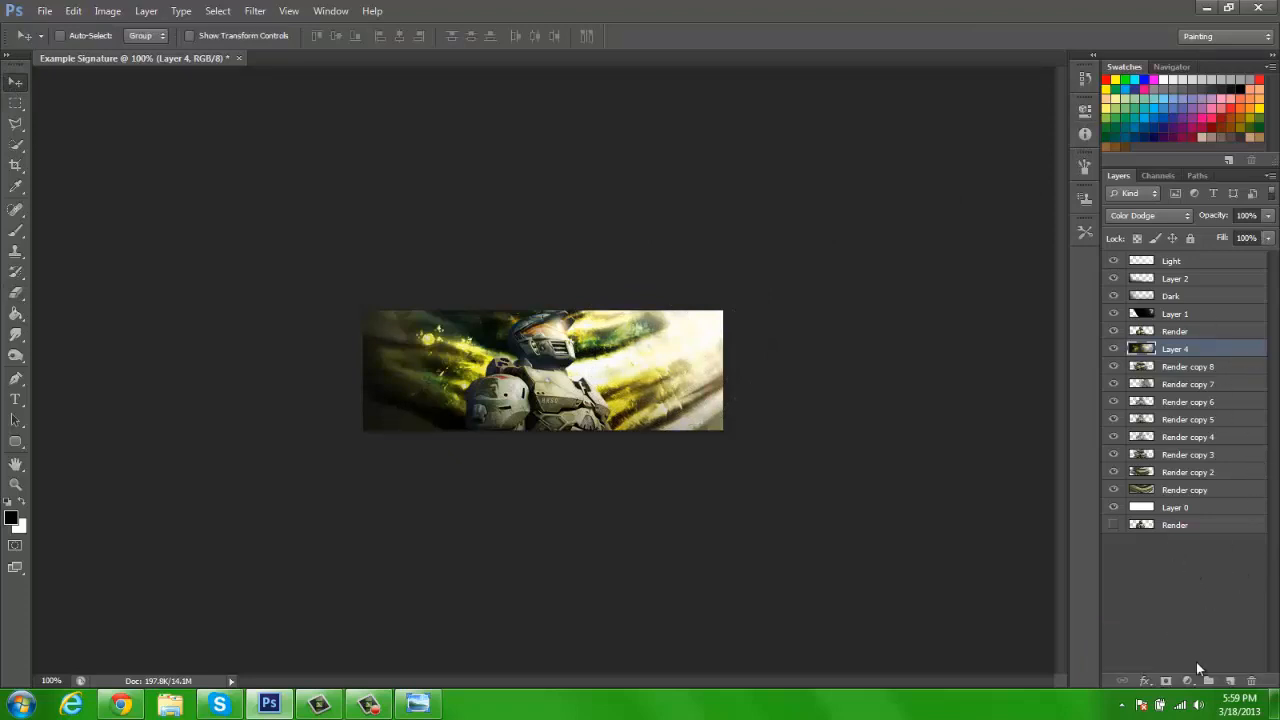
Step: Add two new layers above Layer 4 and rename the lower one Splatter
click(1230, 680)
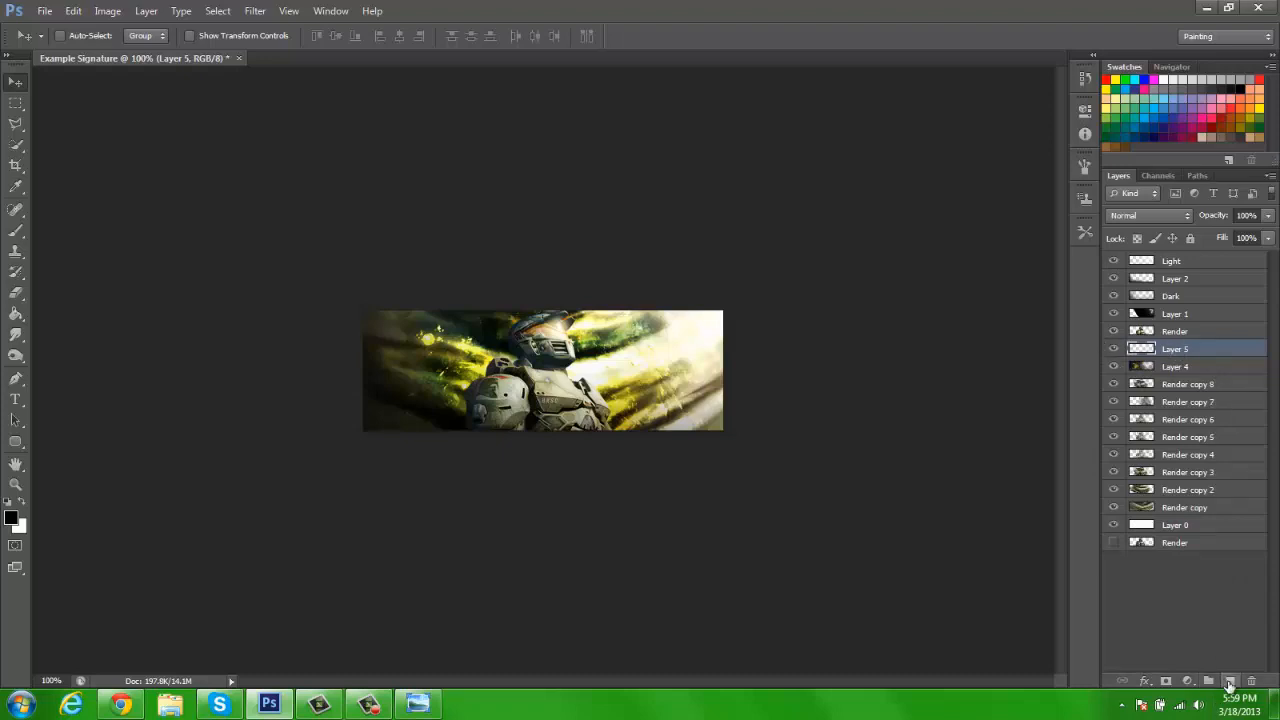
click(1230, 680)
double_click(1200, 366)
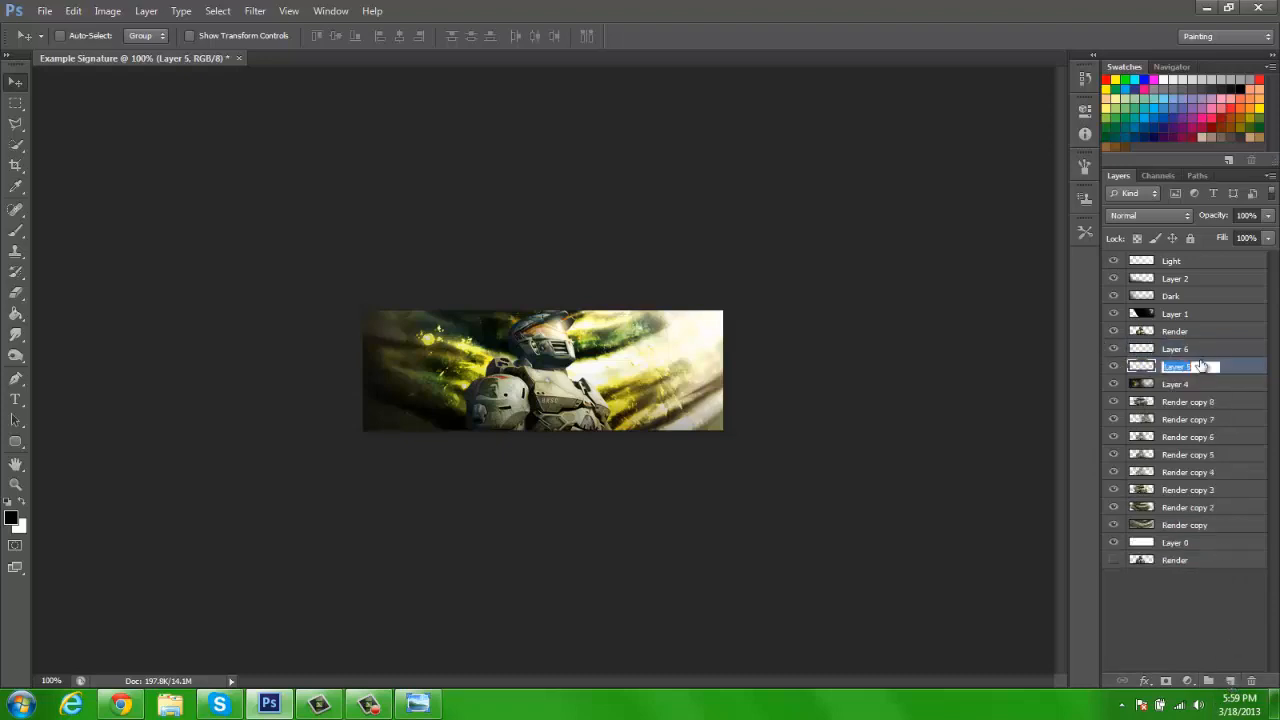
key(Return)
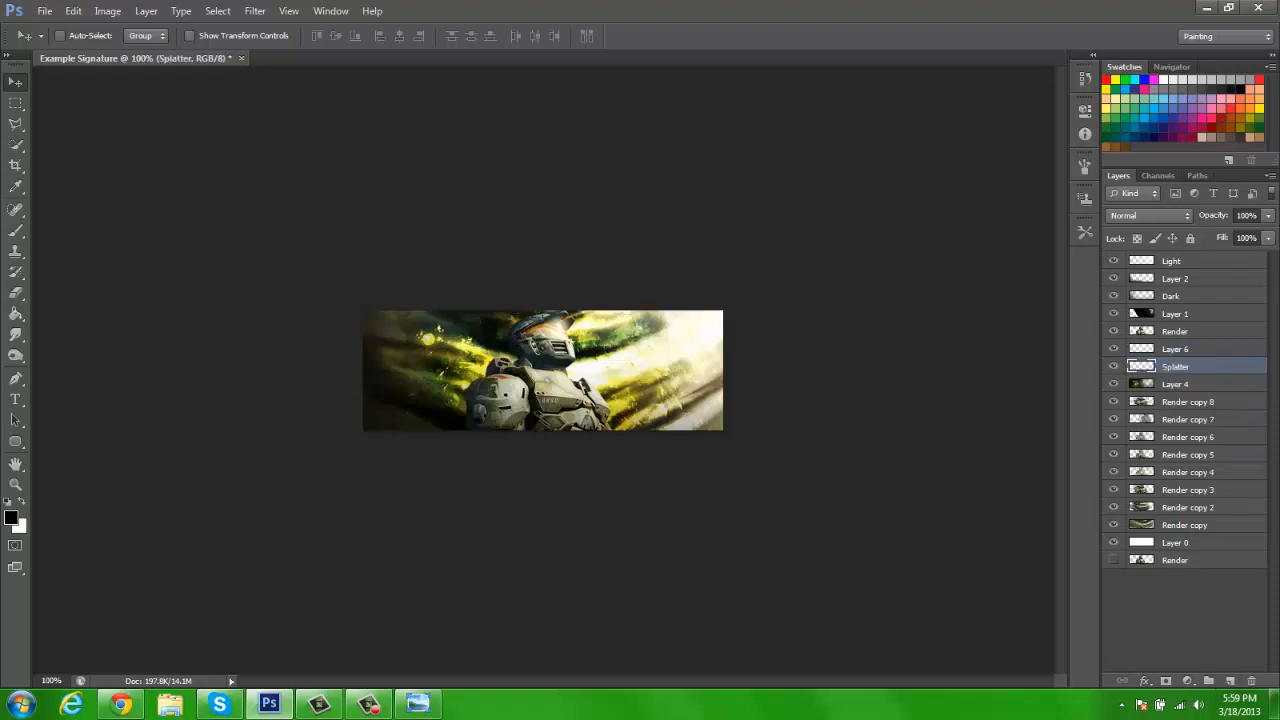
Step: Apply the merged image to Layer 6 with Multiply blending at 100% opacity, and hide that layer
click(1175, 350)
click(107, 10)
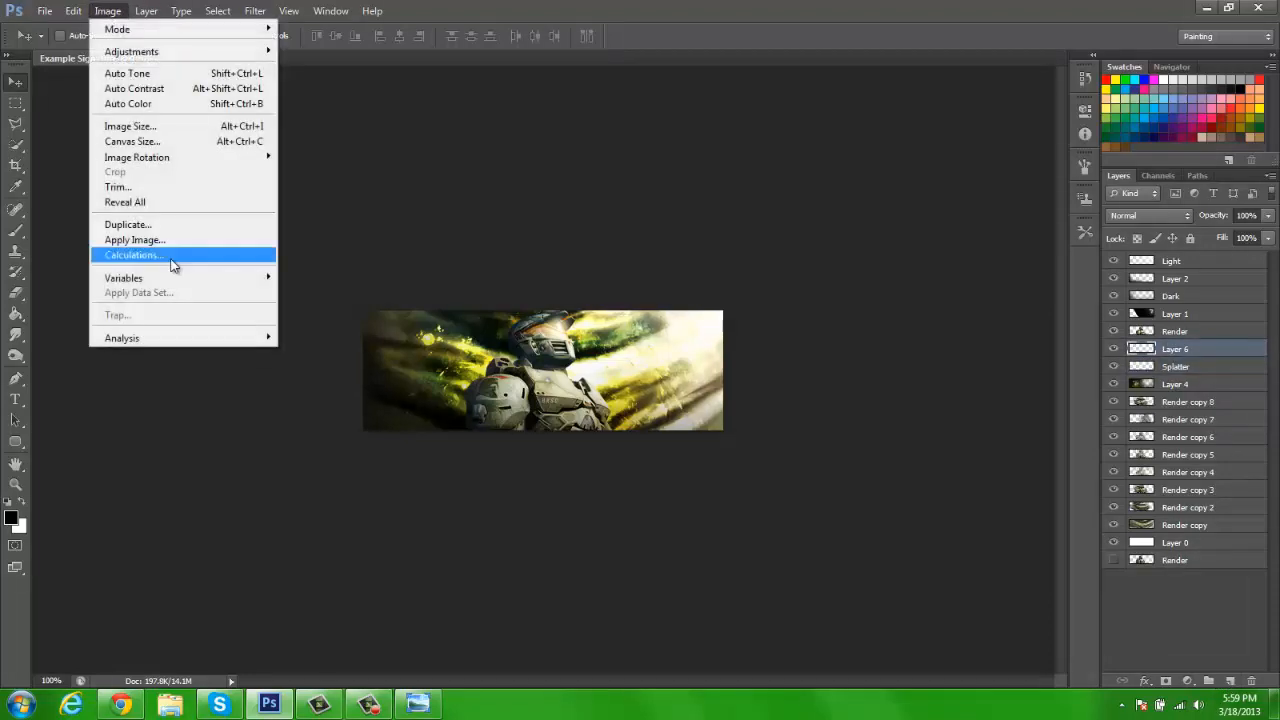
click(165, 240)
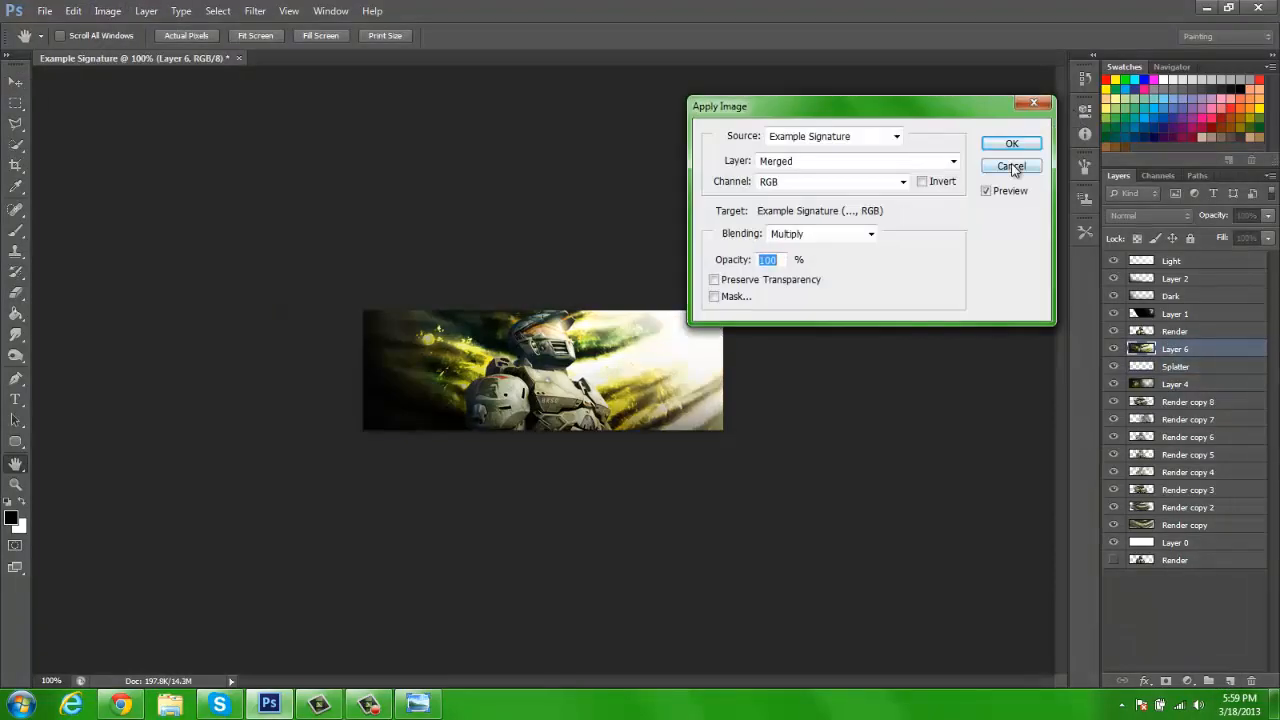
click(1012, 144)
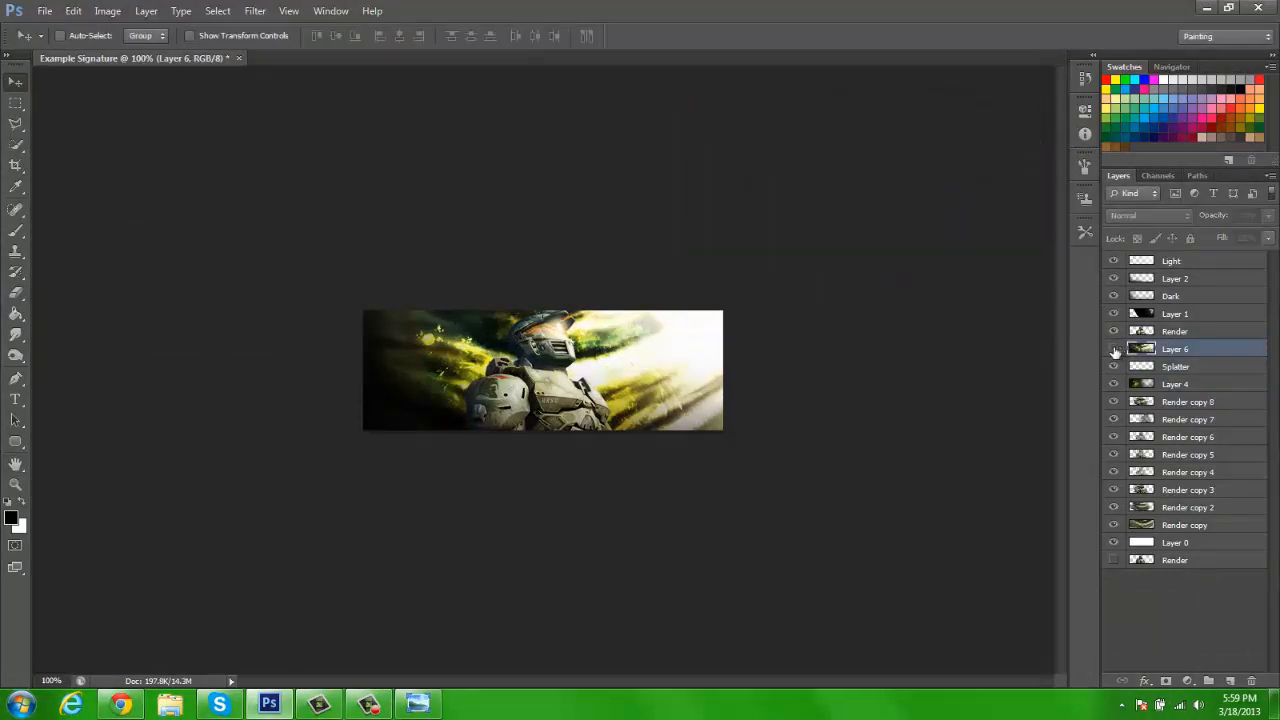
click(1114, 349)
Step: Prepare a brush with white as the foreground colour on the Splatter layer, and load the Splatter Brushes 1 set
click(1172, 368)
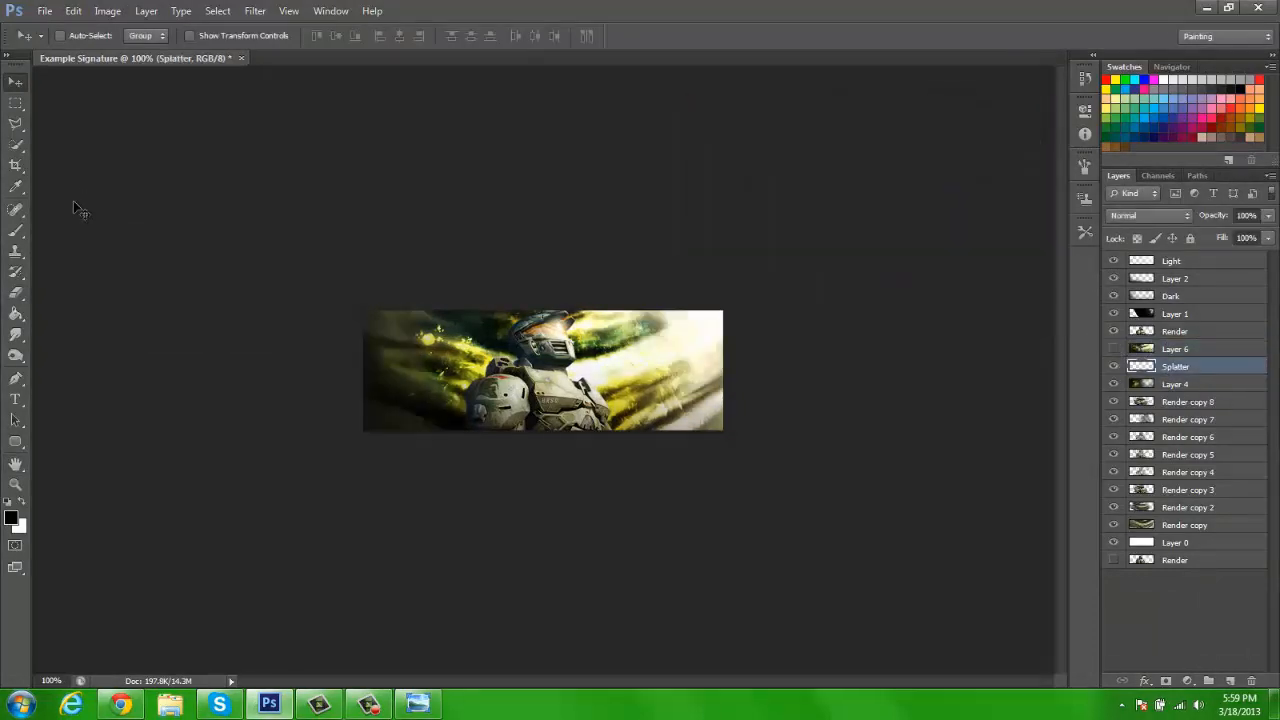
key(b)
key(x)
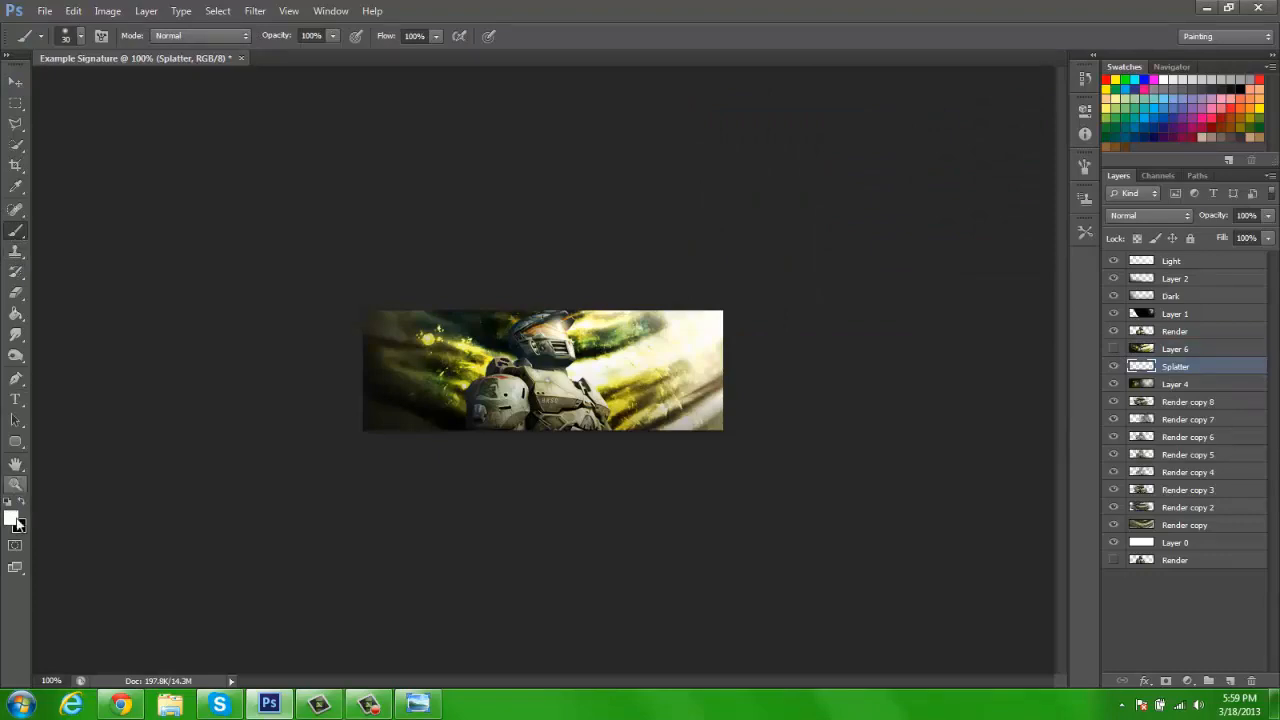
click(80, 37)
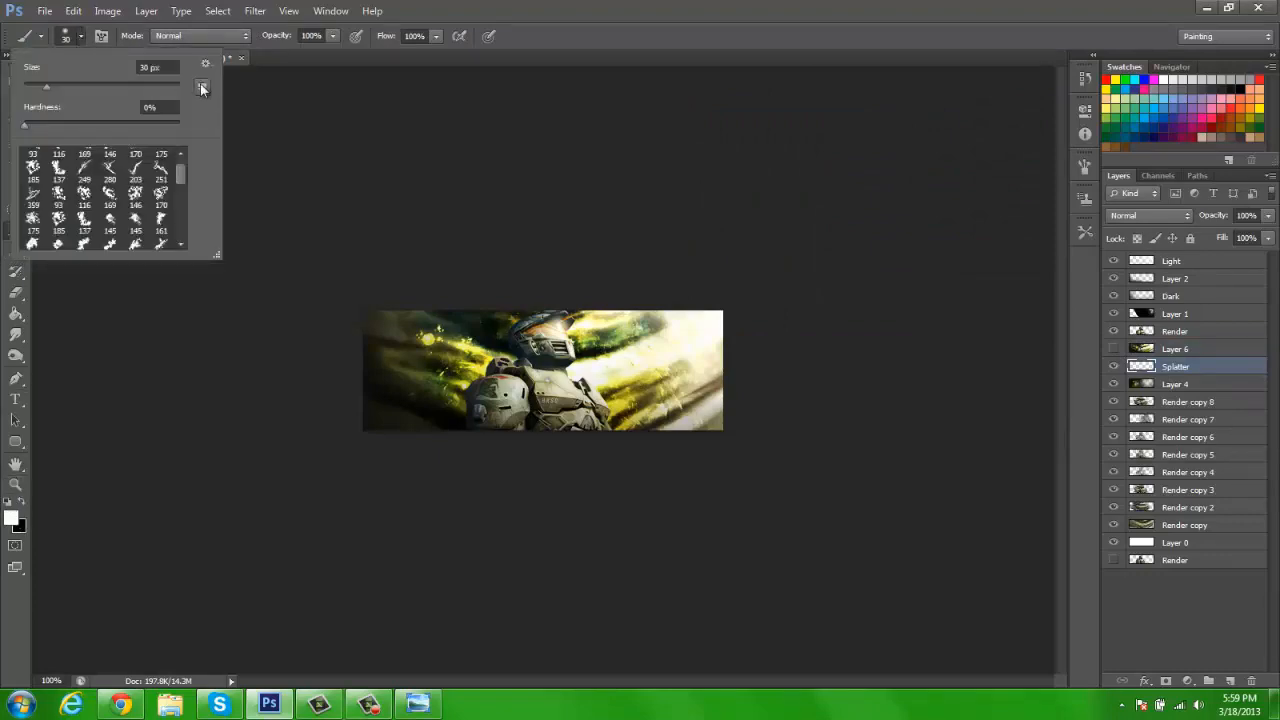
click(205, 64)
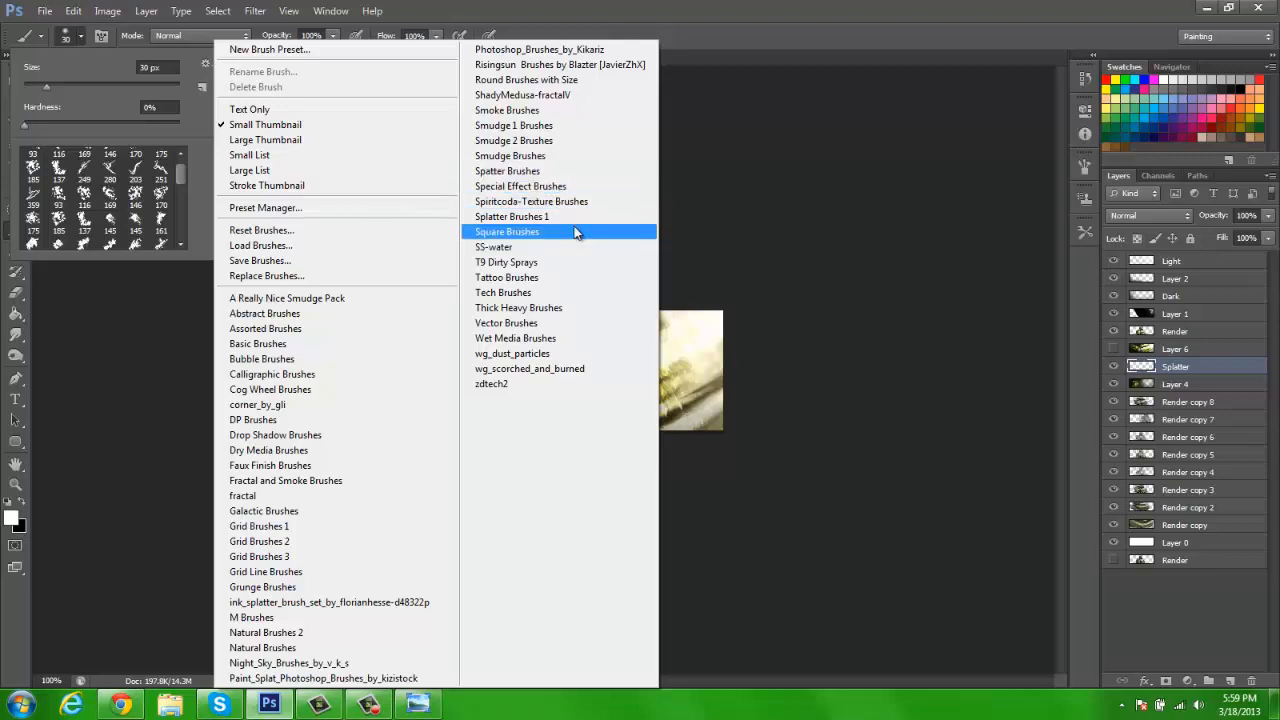
click(571, 216)
click(569, 269)
scroll(128, 238, down, 2)
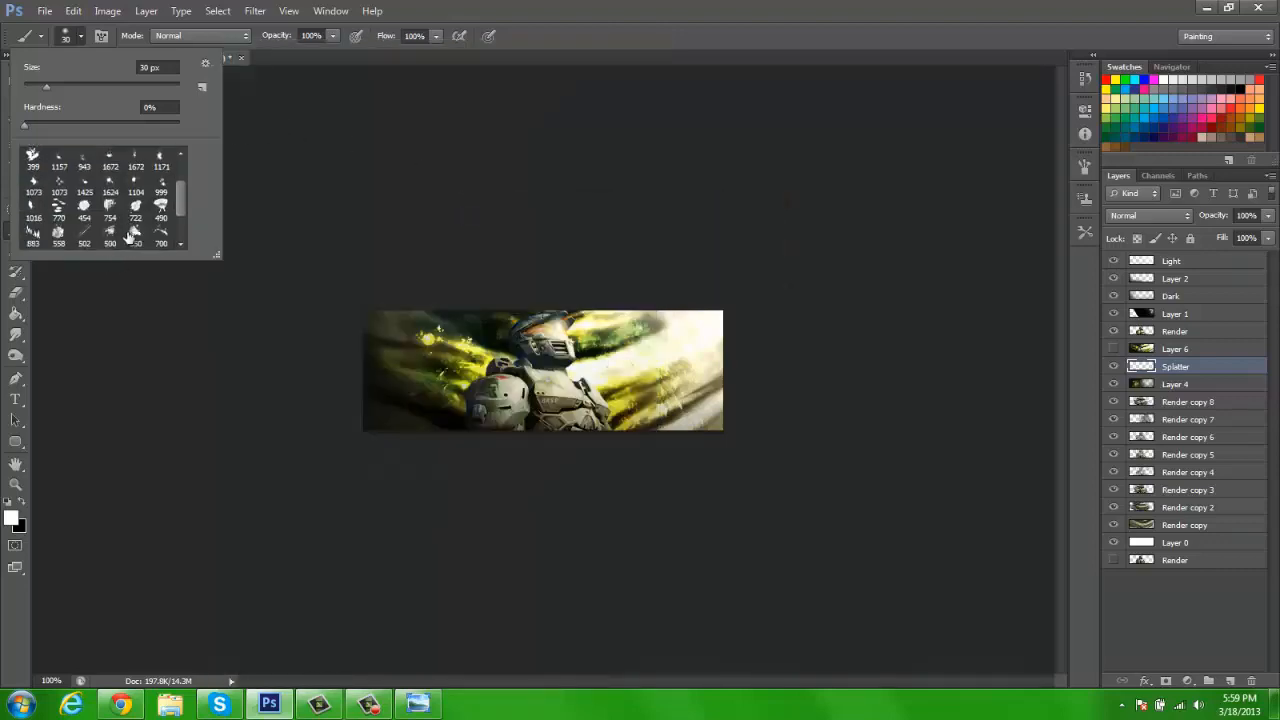
scroll(90, 221, up, 3)
Step: Stamp a white splatter beside the soldier's helmet and shoulder using the 673 px splatter tip reduced to 300 px
click(80, 190)
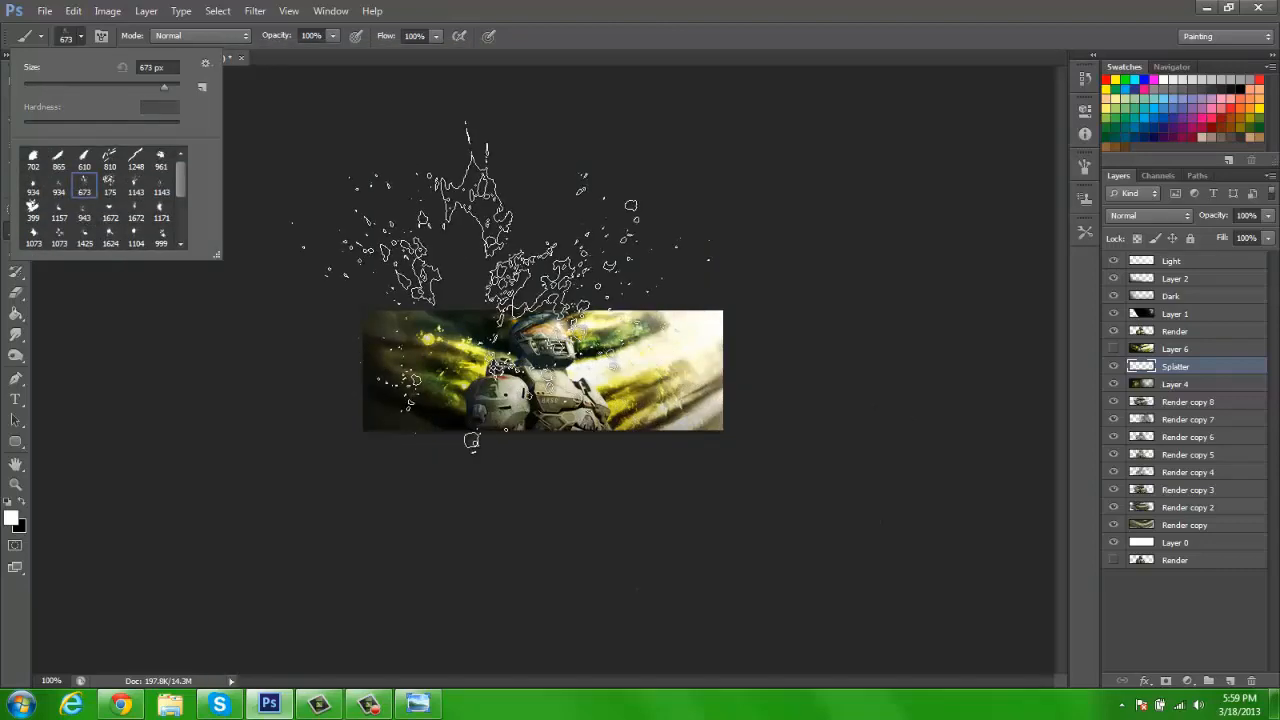
click(82, 36)
key(bracketleft)
key(bracketleft)
key(bracketleft)
key(bracketleft)
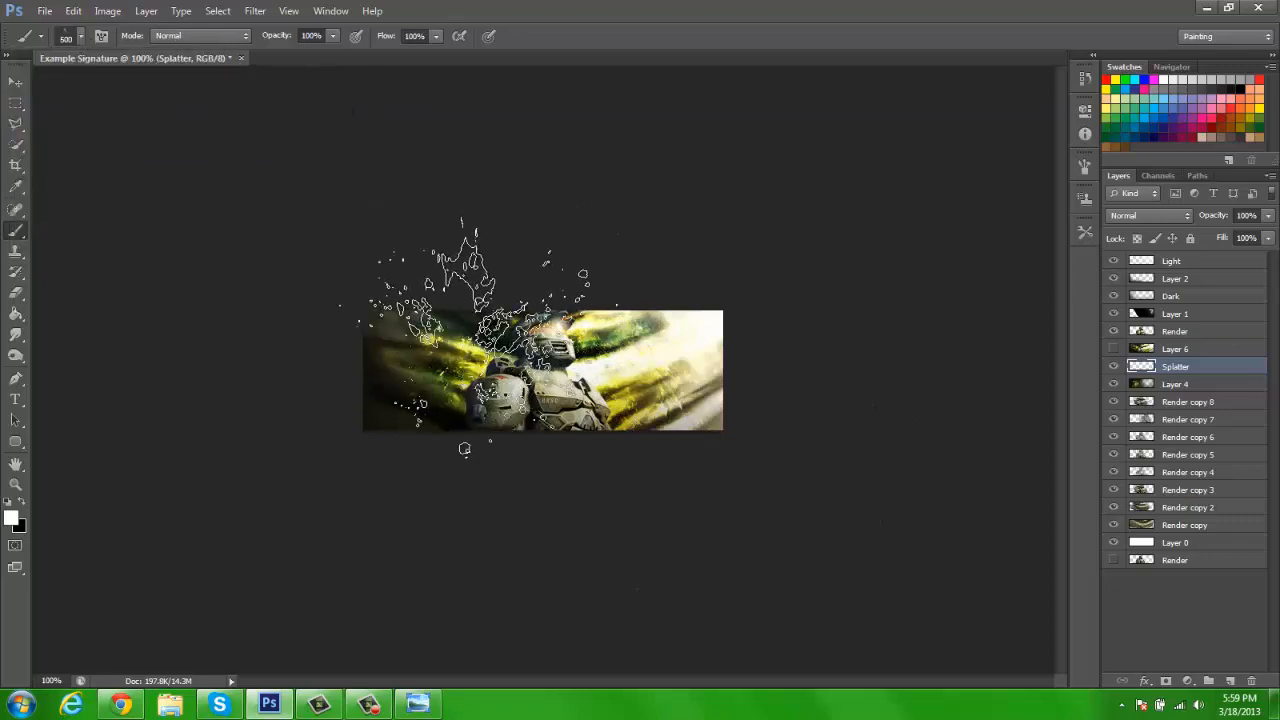
click(1085, 166)
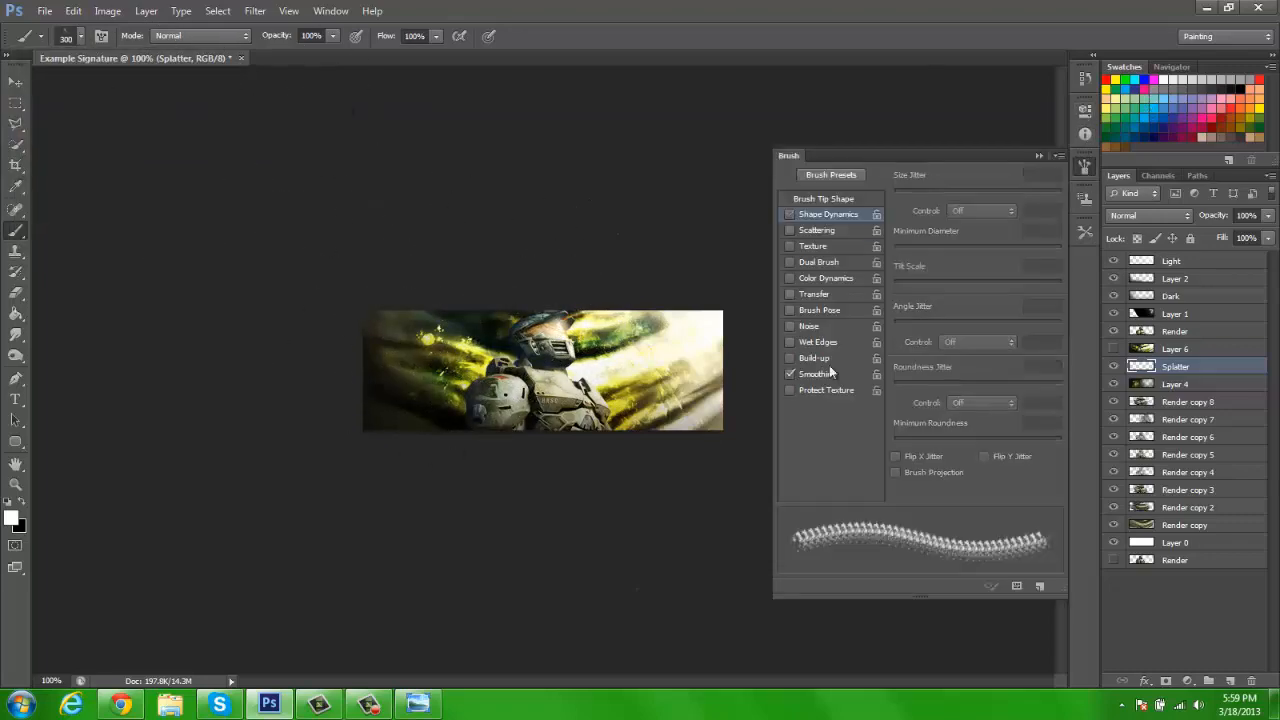
click(830, 199)
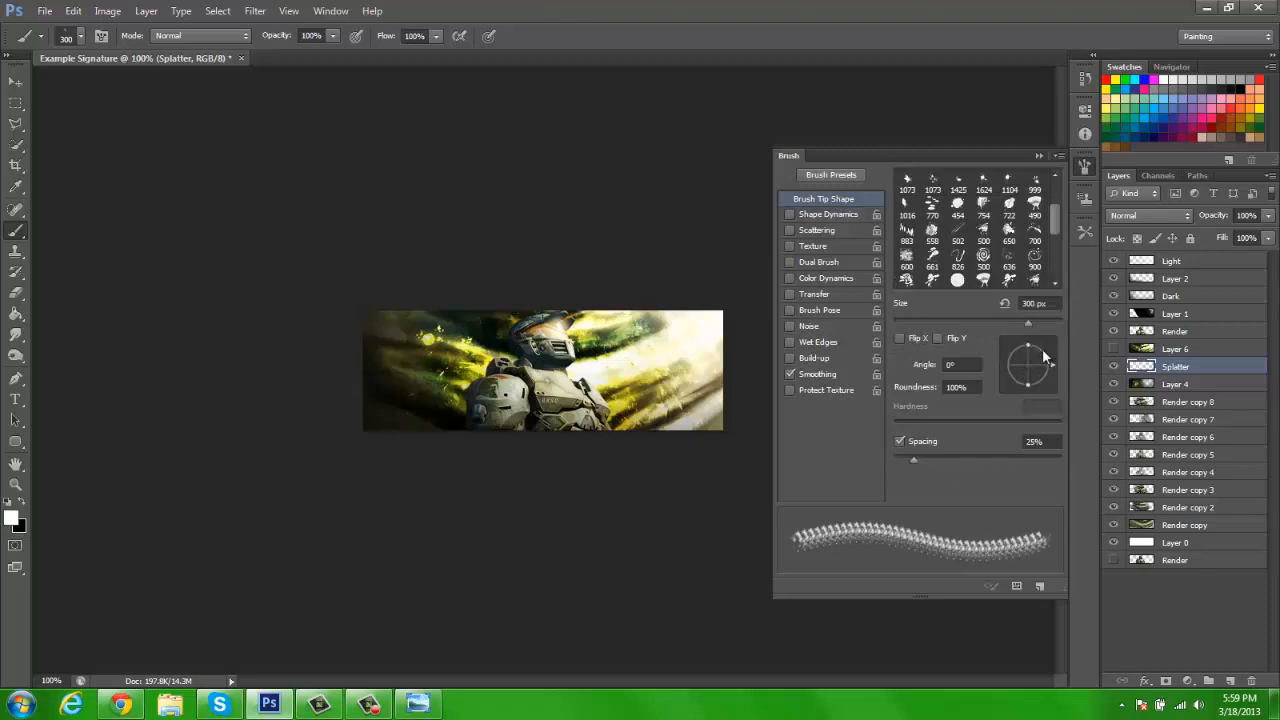
click(1039, 157)
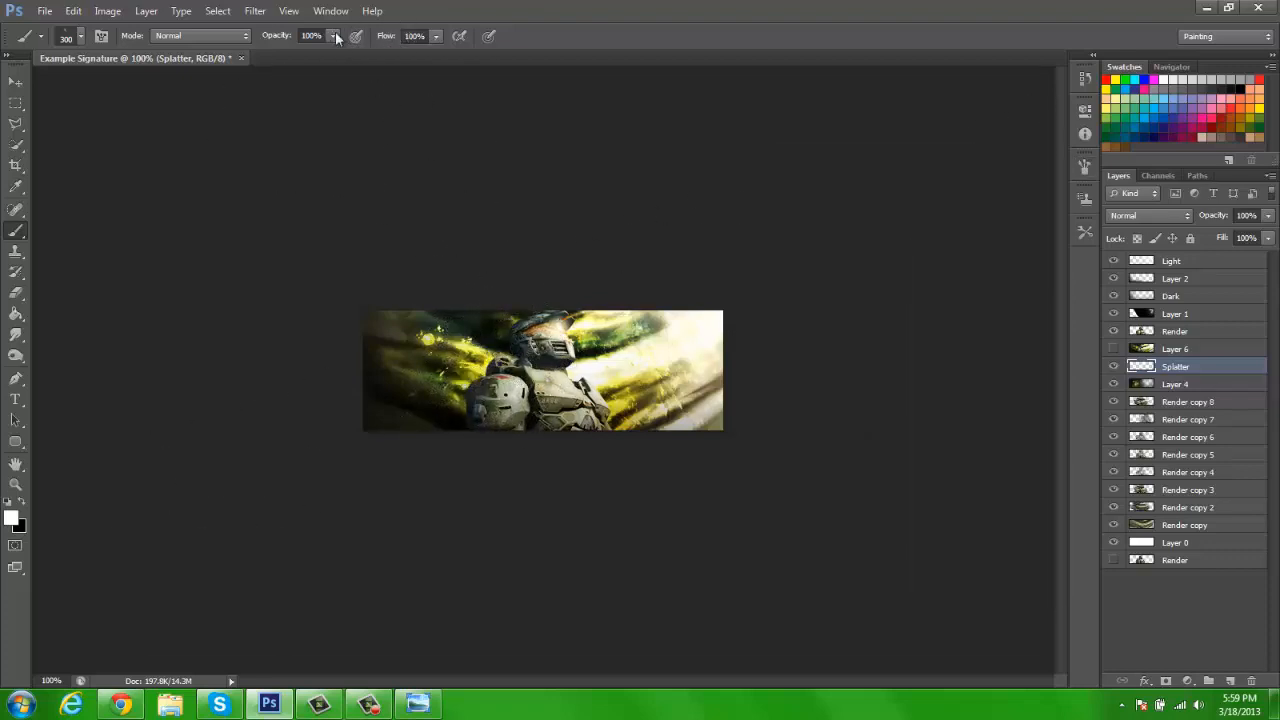
click(492, 355)
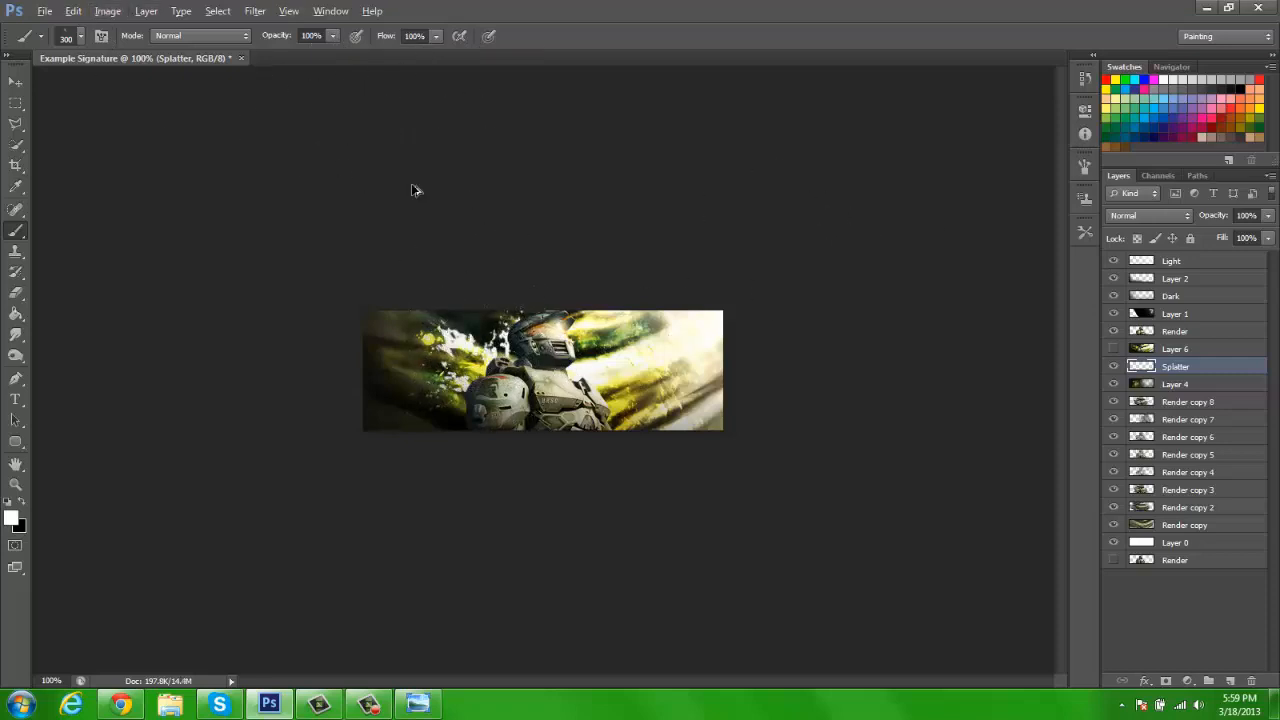
Step: Duplicate Layer 6, show the original Layer 6, and clip it to the Splatter layer
click(16, 80)
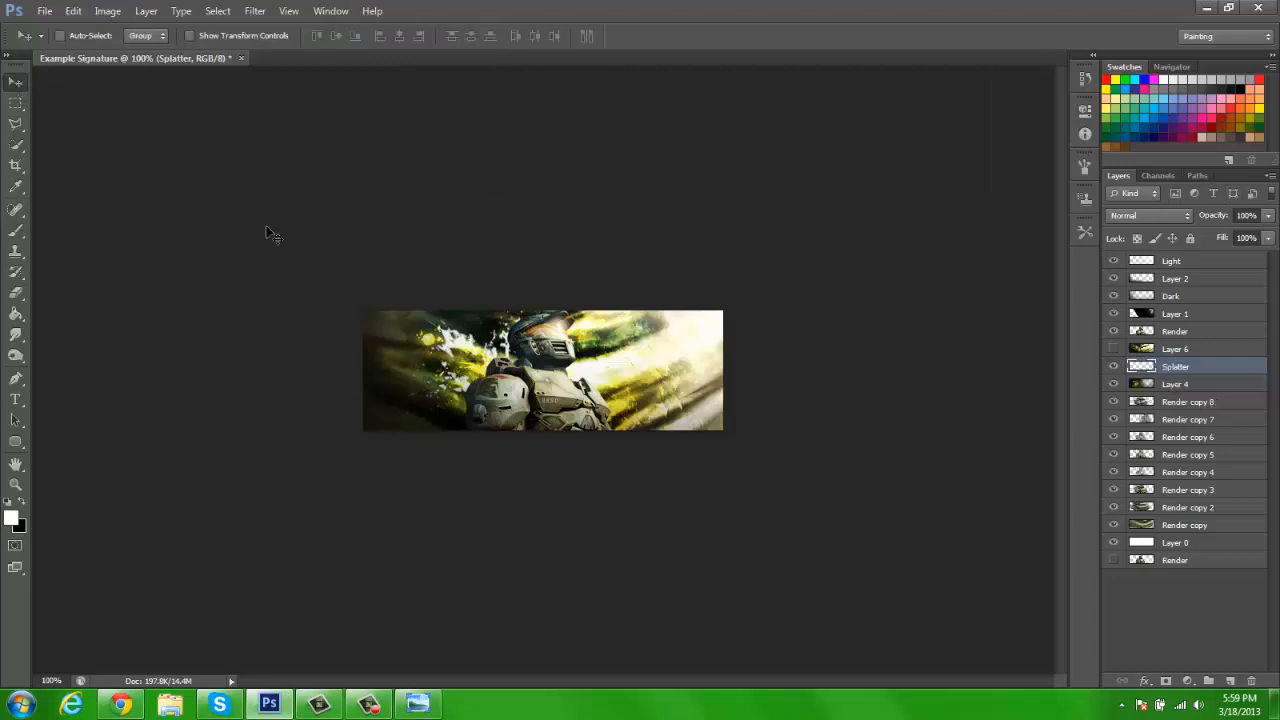
click(1167, 350)
key(ctrl+j)
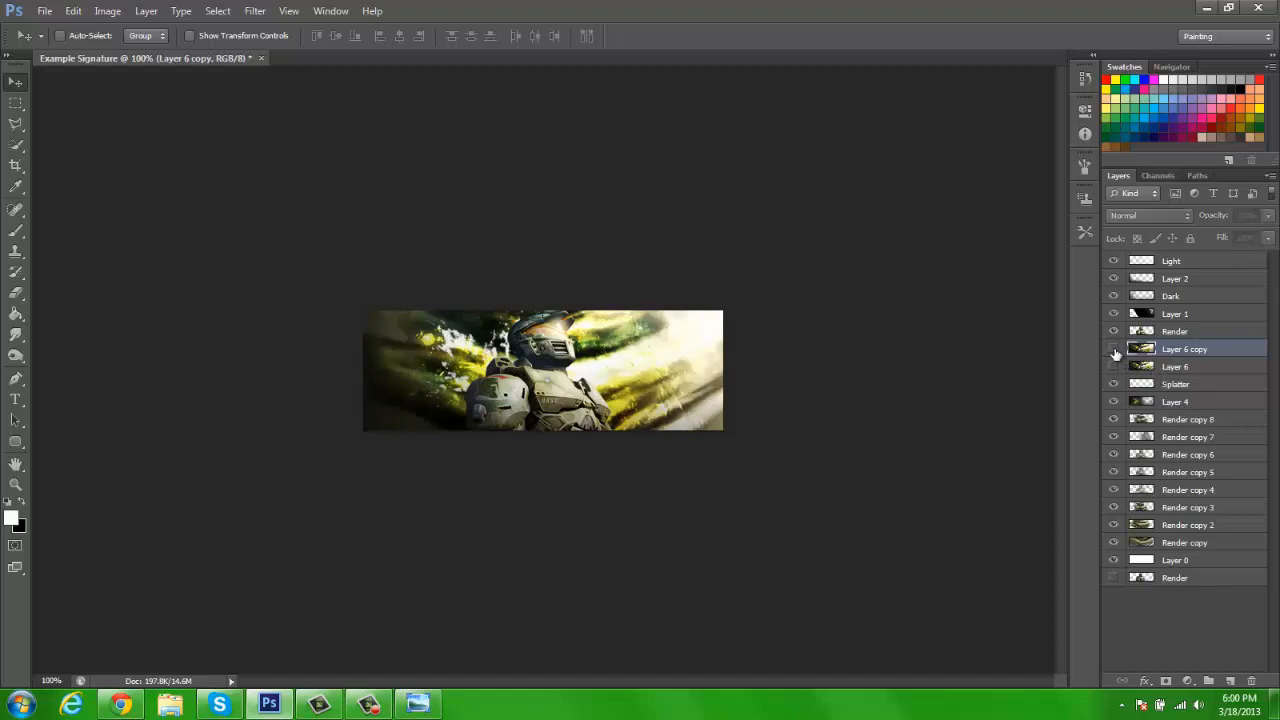
click(1129, 368)
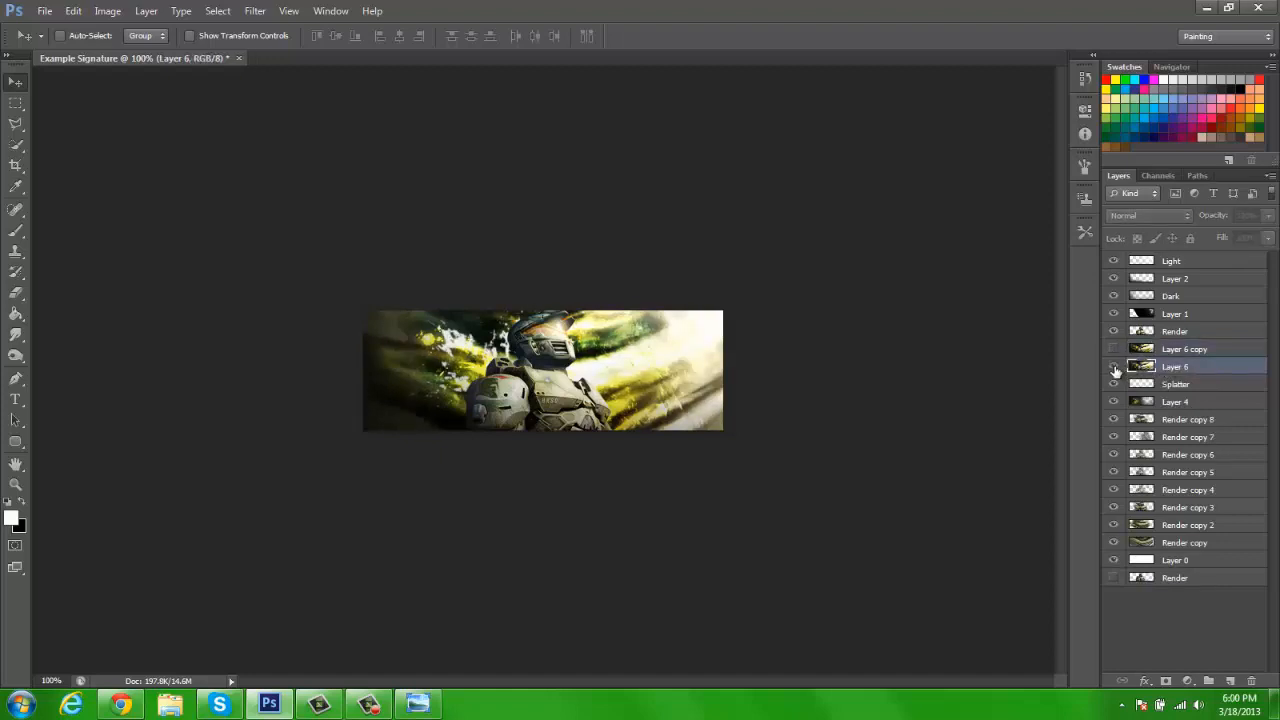
right_click(1170, 367)
click(1110, 330)
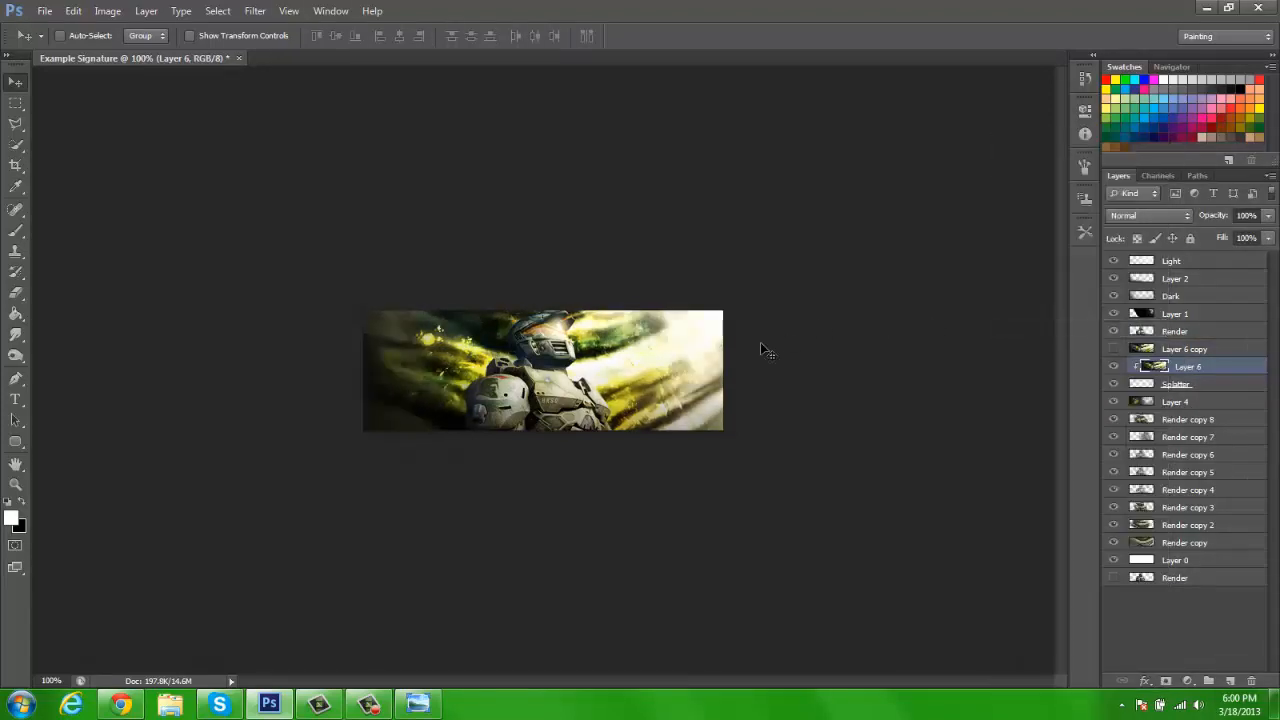
Step: Shift the clipped Layer 6 slightly and enlarge it from its upper-left corner to offset the texture inside the splatter
drag(745, 356, 731, 349)
key(ctrl+t)
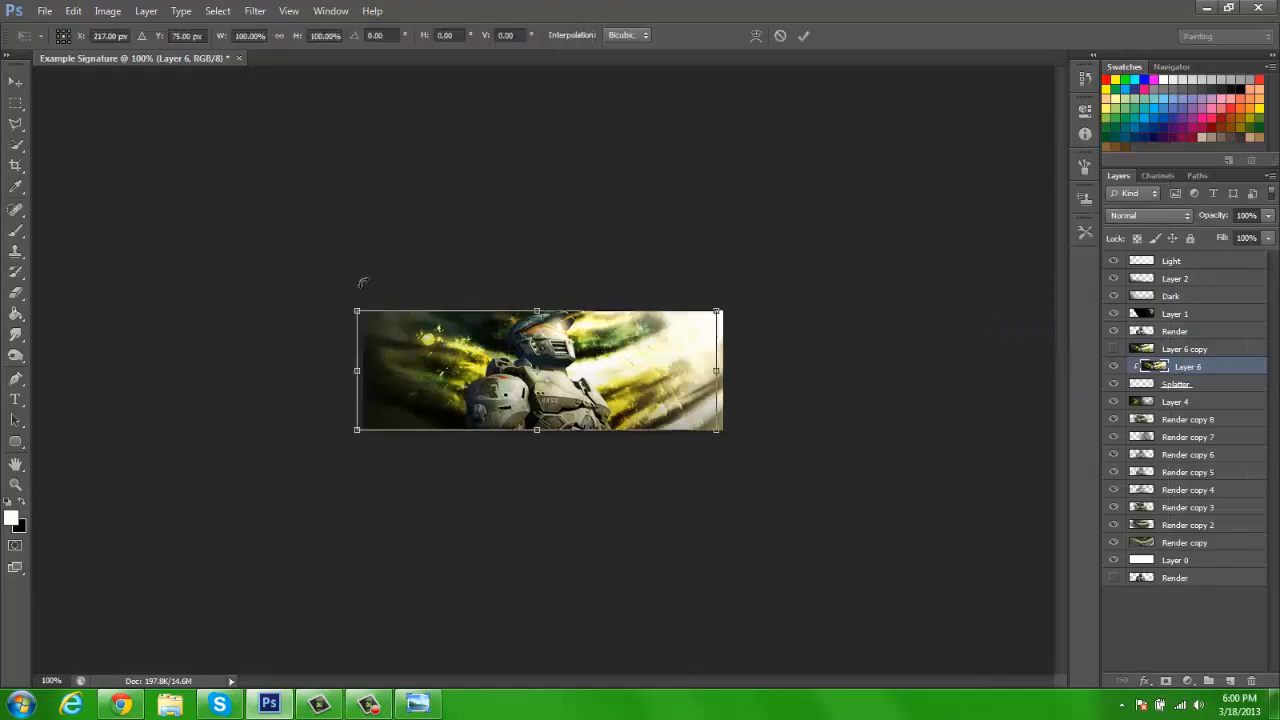
drag(353, 311, 323, 298)
key(Return)
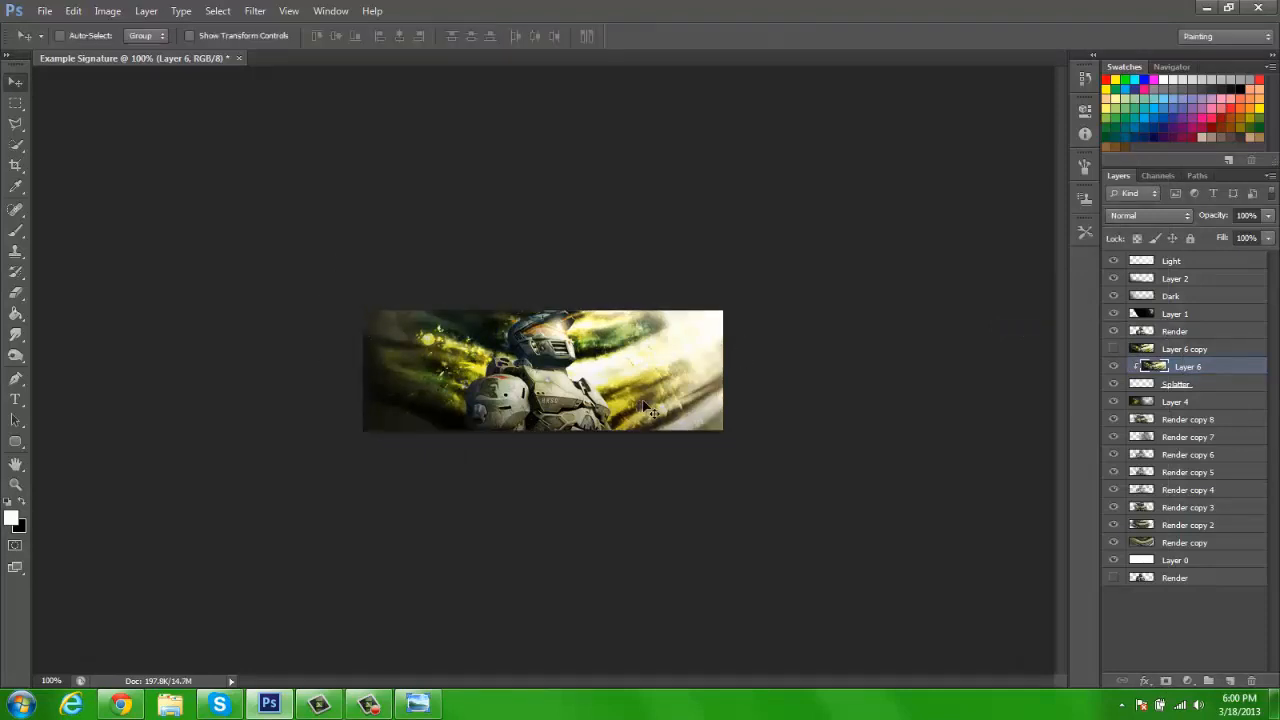
drag(651, 407, 652, 406)
Step: Hide the clipped Layer 6 and make the Splatter layer active
click(1180, 349)
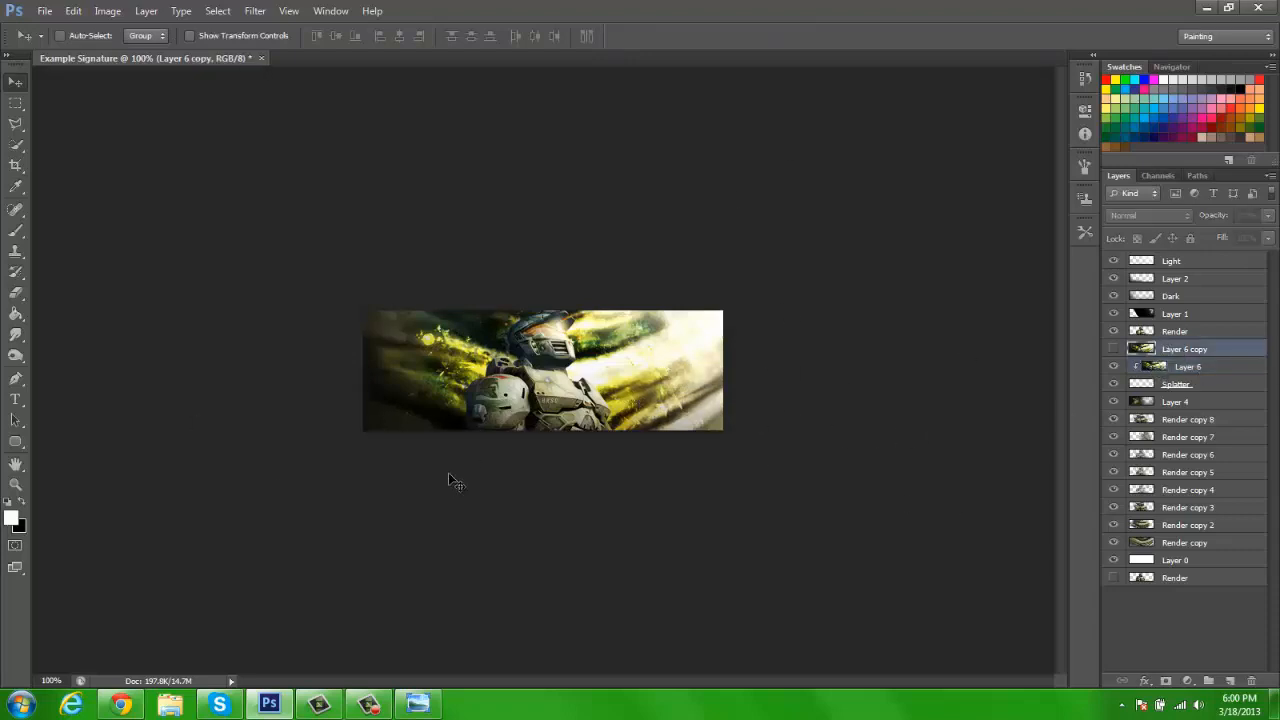
click(1177, 387)
click(1113, 366)
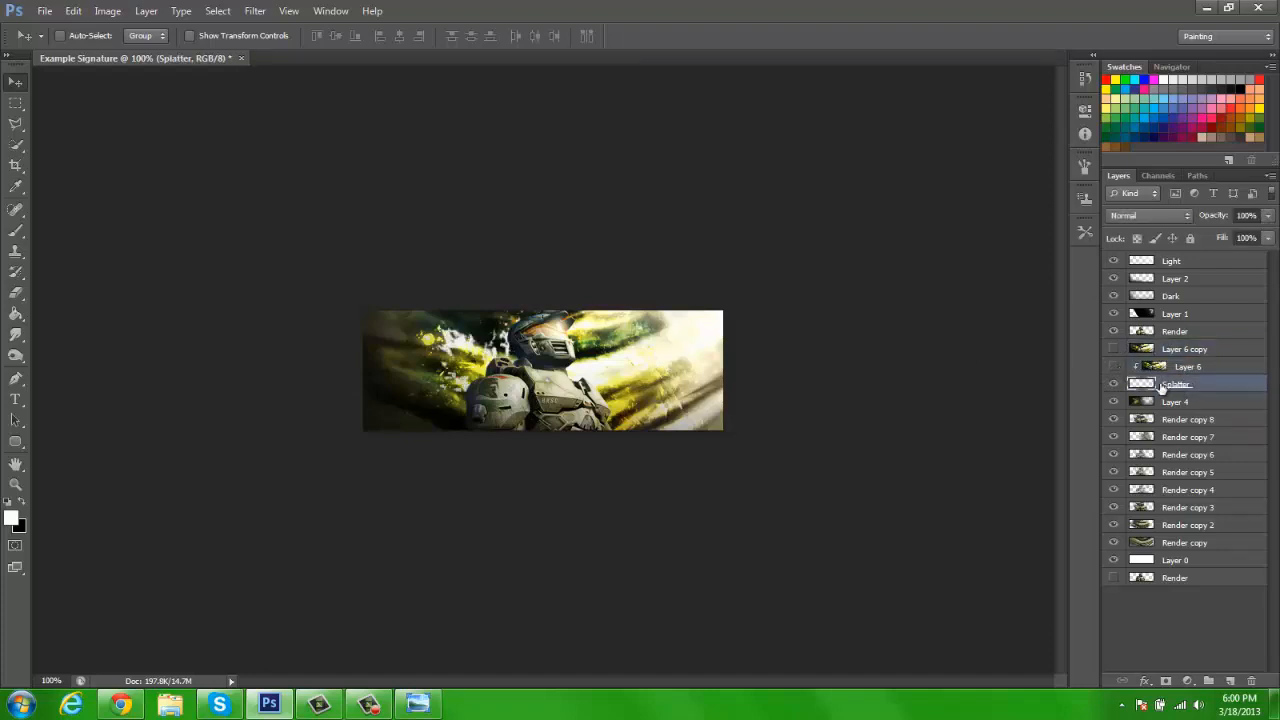
mouse_move(1160, 388)
mouse_down()
mouse_move(1160, 338)
mouse_move(1160, 388)
mouse_up()
Step: Try several splatter tips for the eraser and choose the 673 px one
key(b)
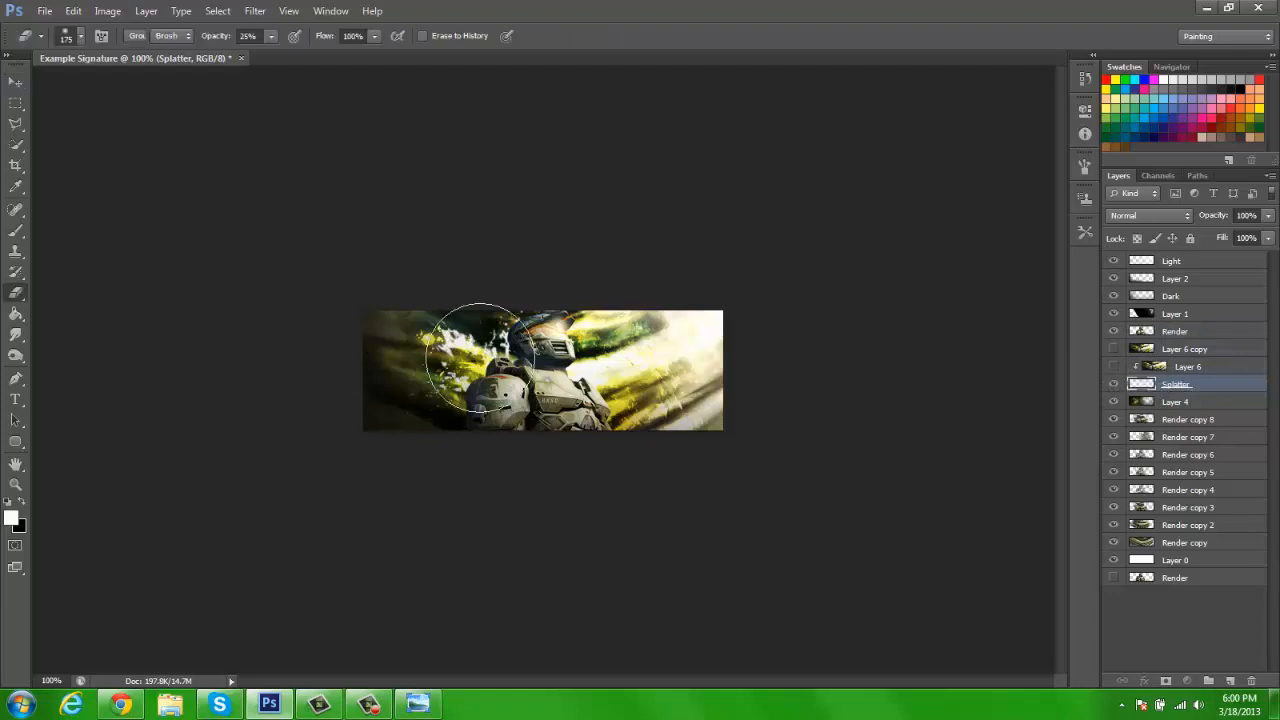
key(e)
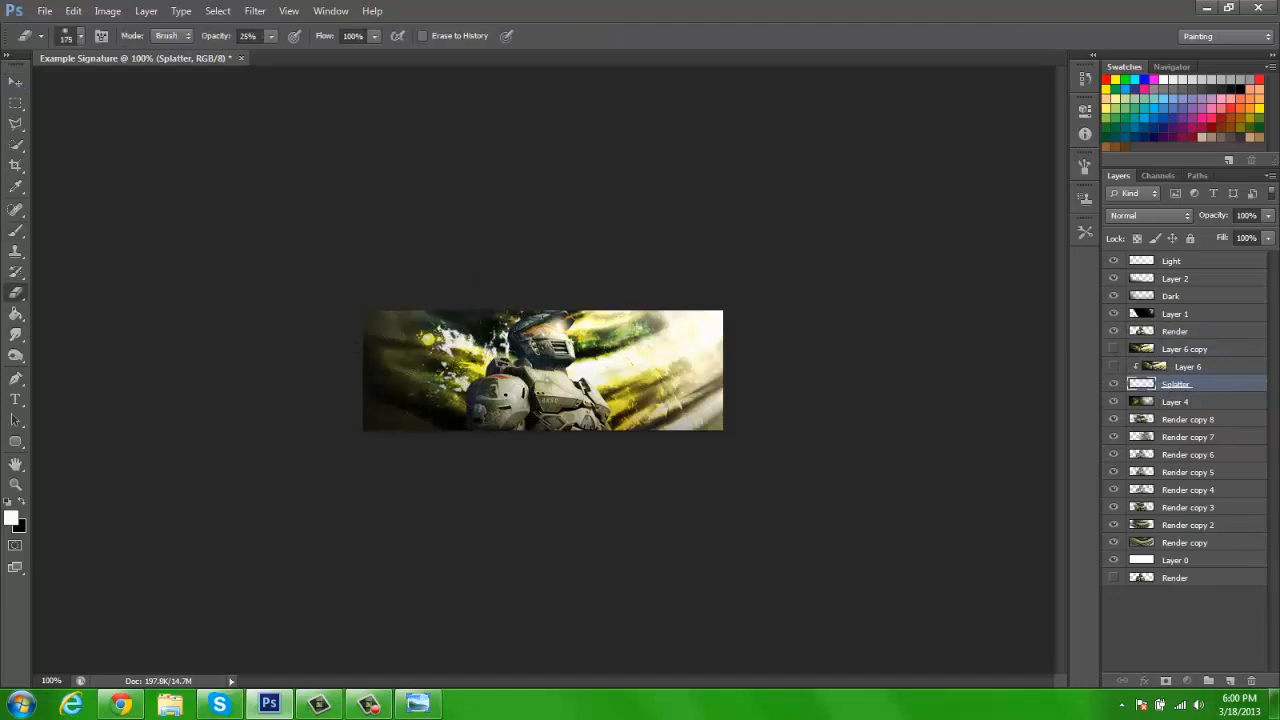
click(80, 36)
click(110, 236)
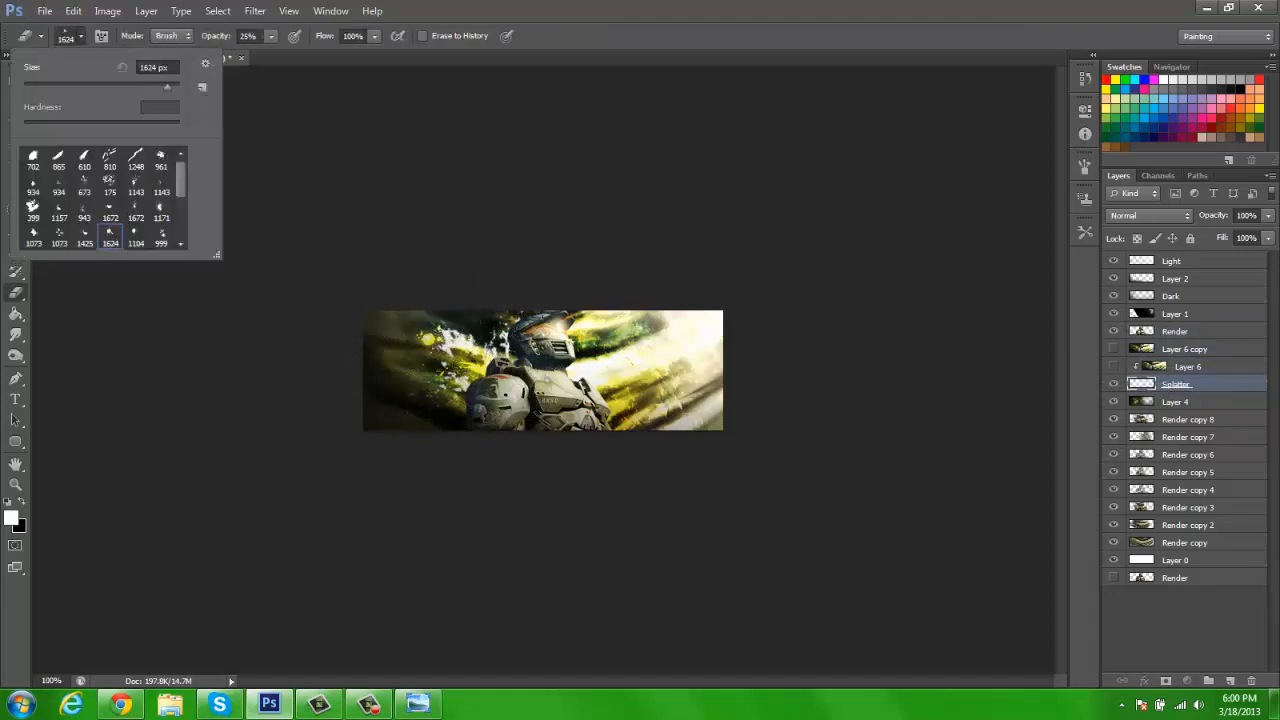
click(136, 210)
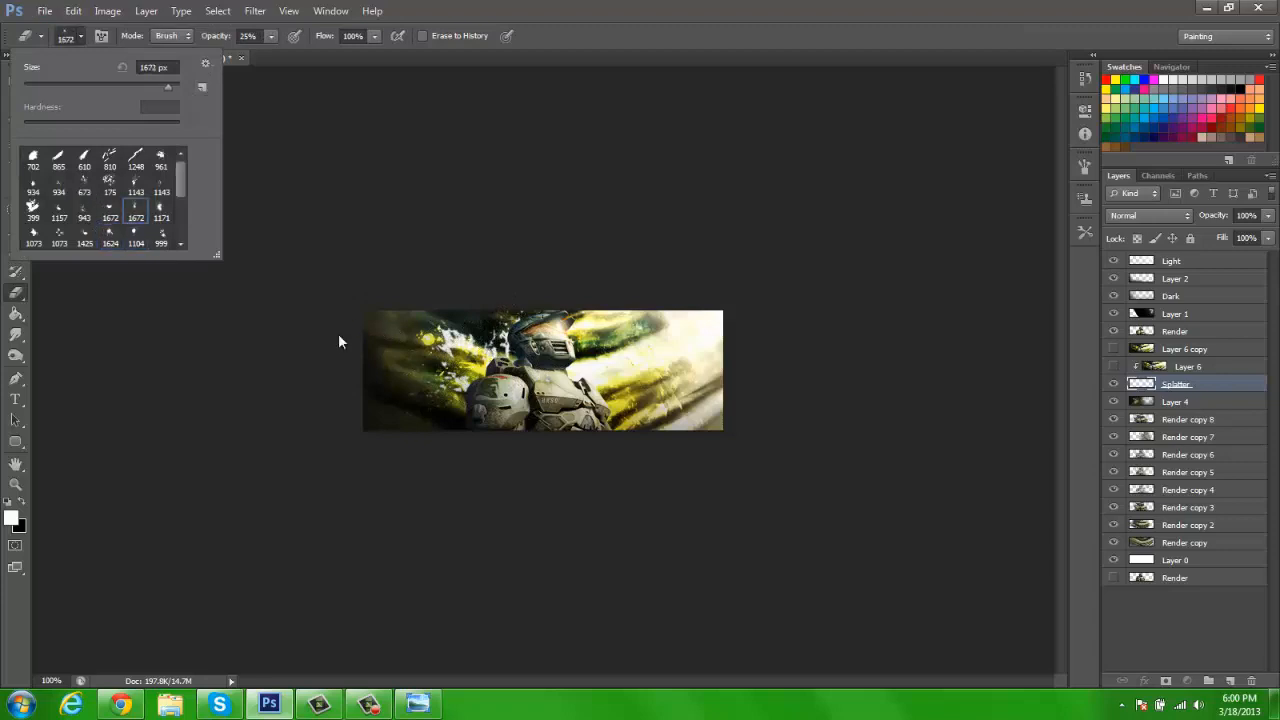
click(136, 186)
click(88, 184)
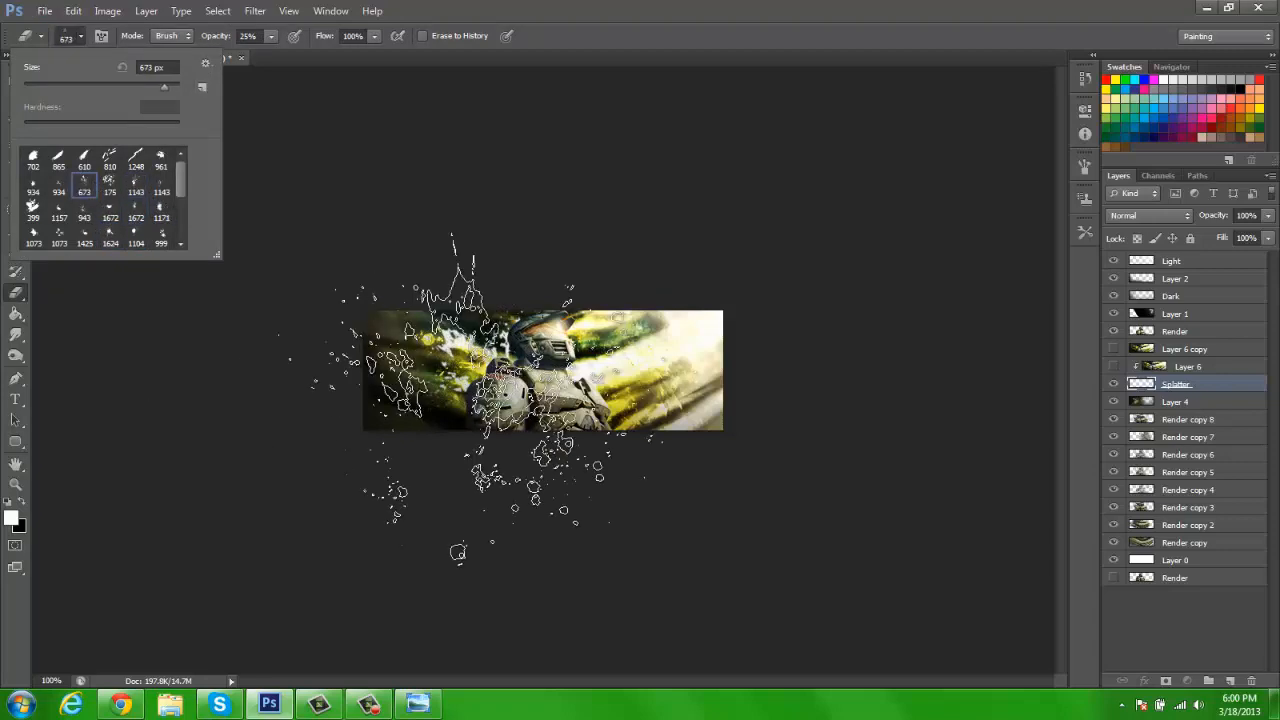
click(84, 38)
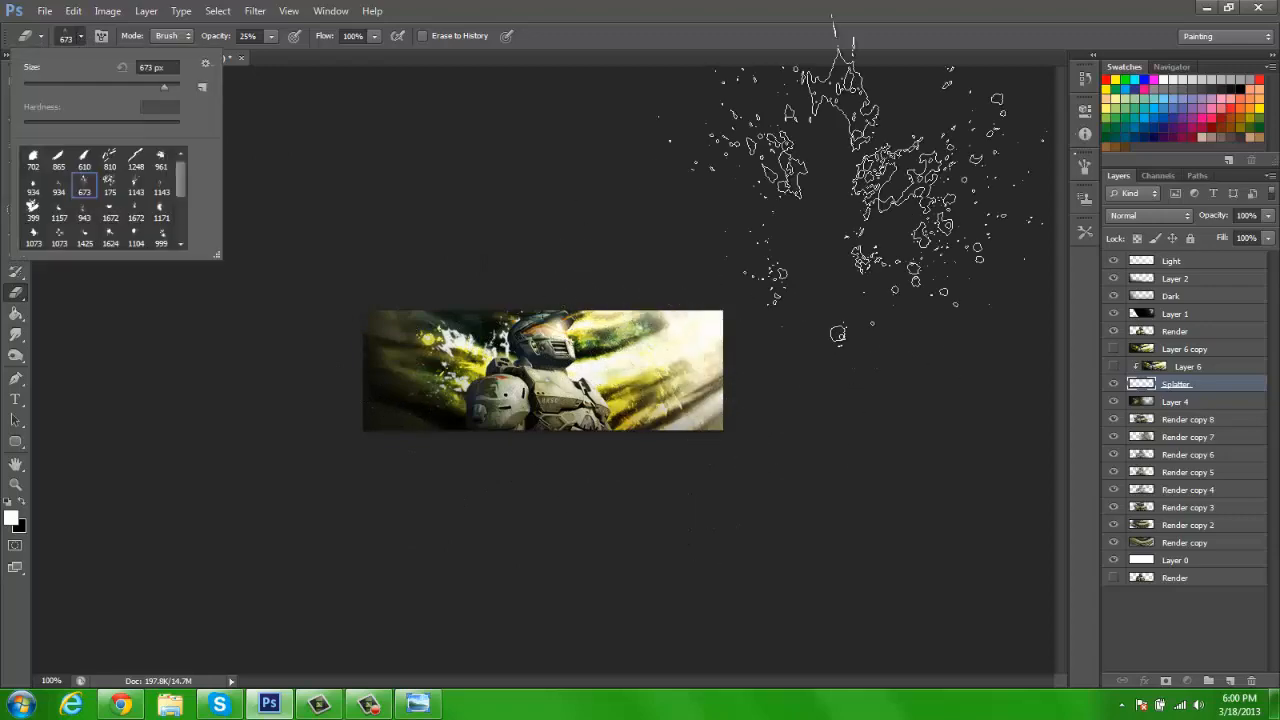
Step: Rotate the eraser's splatter tip to an angle of 57°
click(1085, 165)
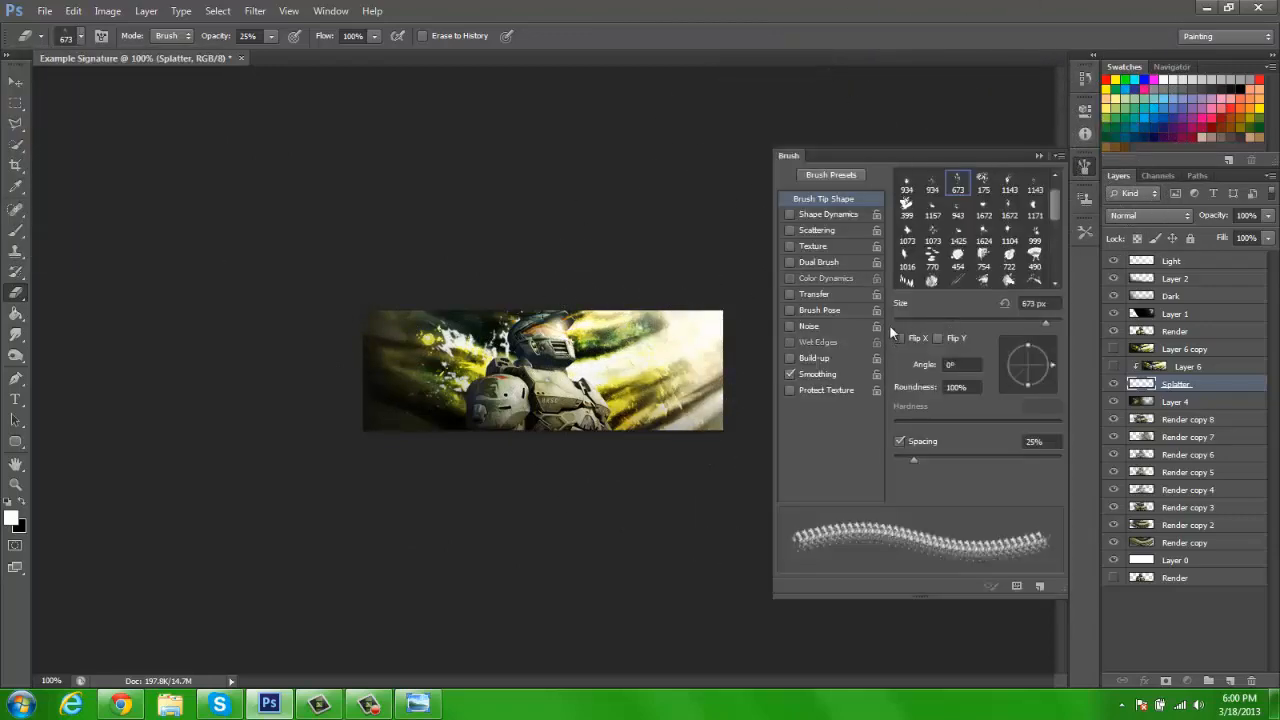
drag(1052, 364, 1040, 345)
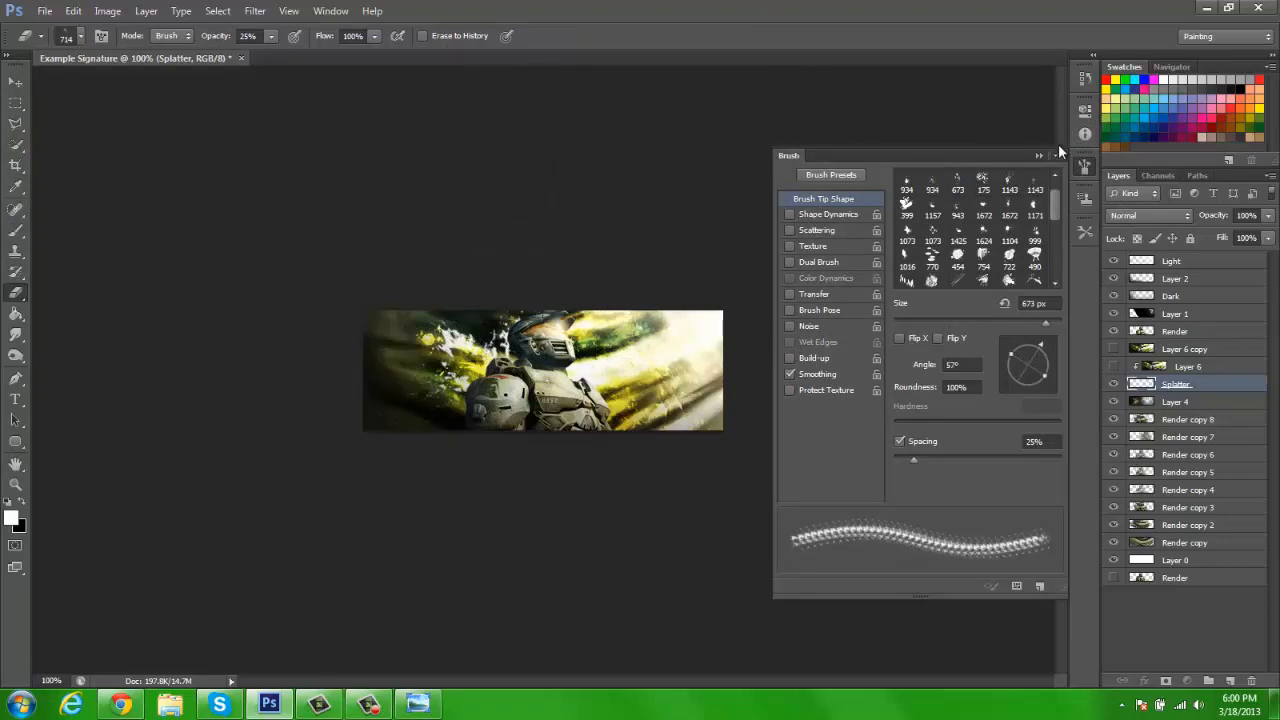
click(1037, 155)
Step: Step back through the most recent changes around the Splatter layer
key(ctrl+alt+z)
key(ctrl+alt+z)
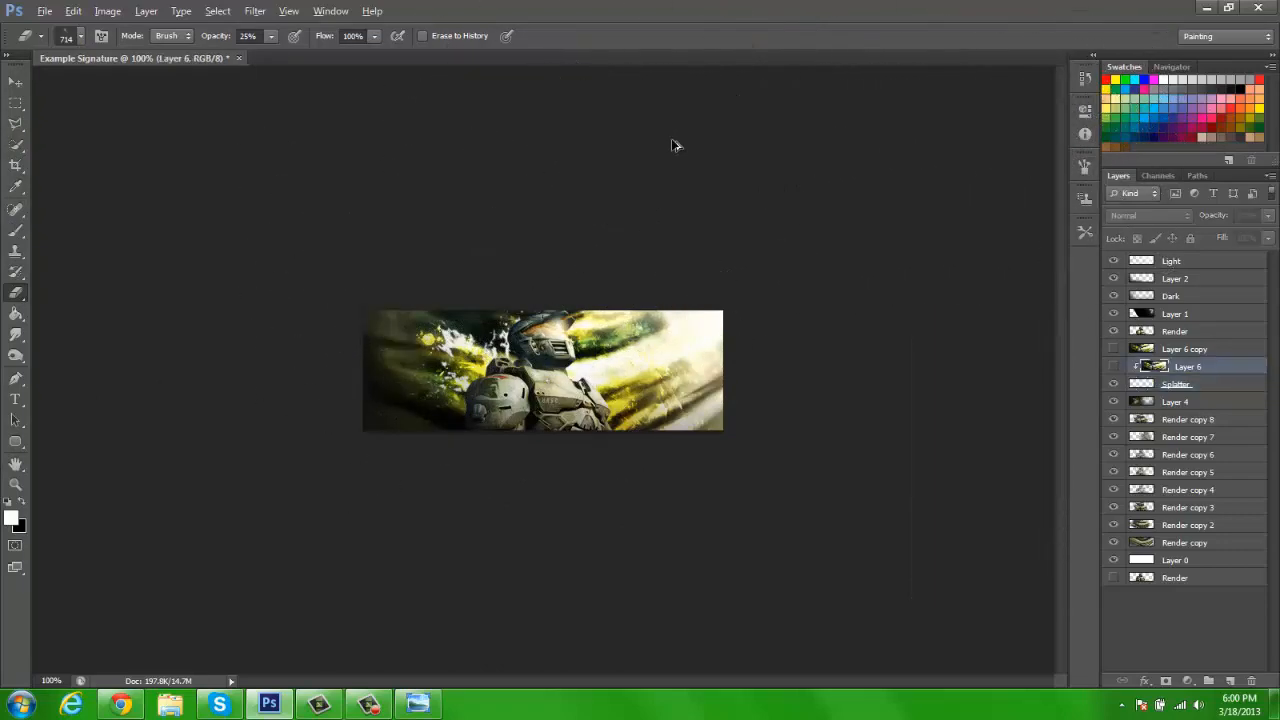
key(ctrl+alt+z)
key(ctrl+alt+z)
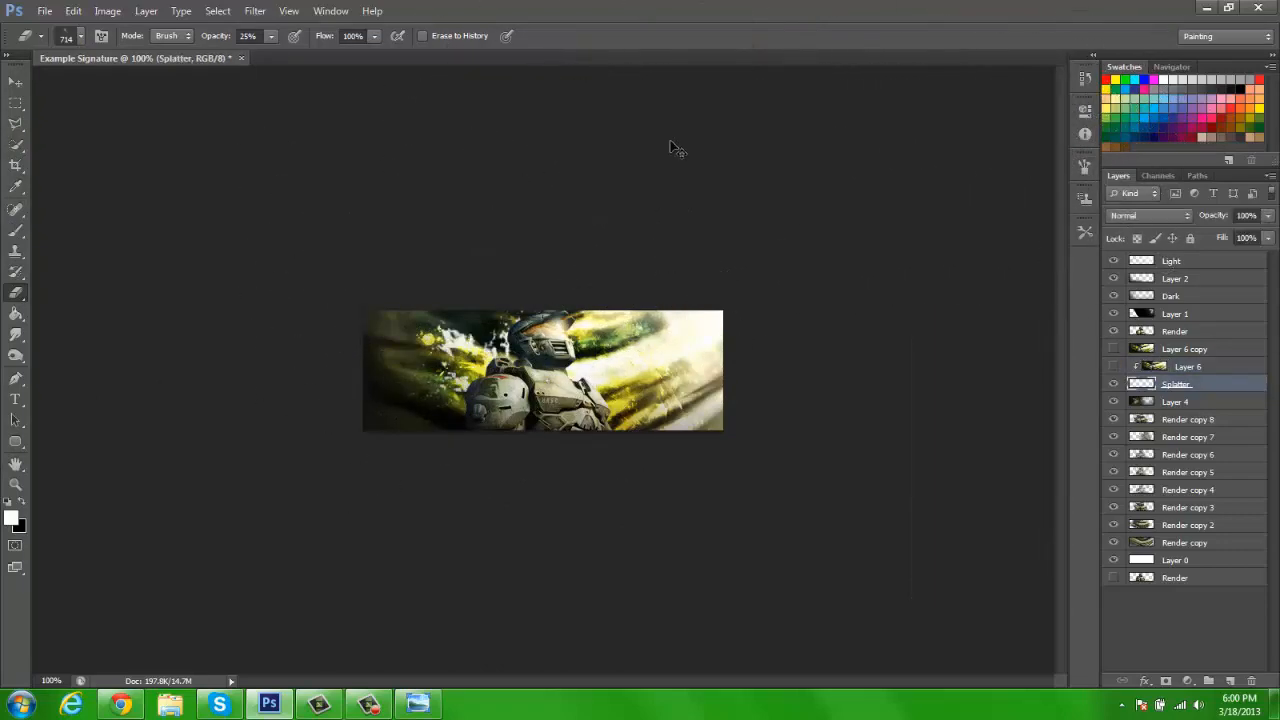
Step: Erase around the soldier's shoulder facing the dark side on the upper Render layer with the splatter eraser at 300 px
click(1183, 335)
key(bracketleft)
key(bracketleft)
key(bracketleft)
key(bracketleft)
key(bracketleft)
key(bracketleft)
key(bracketleft)
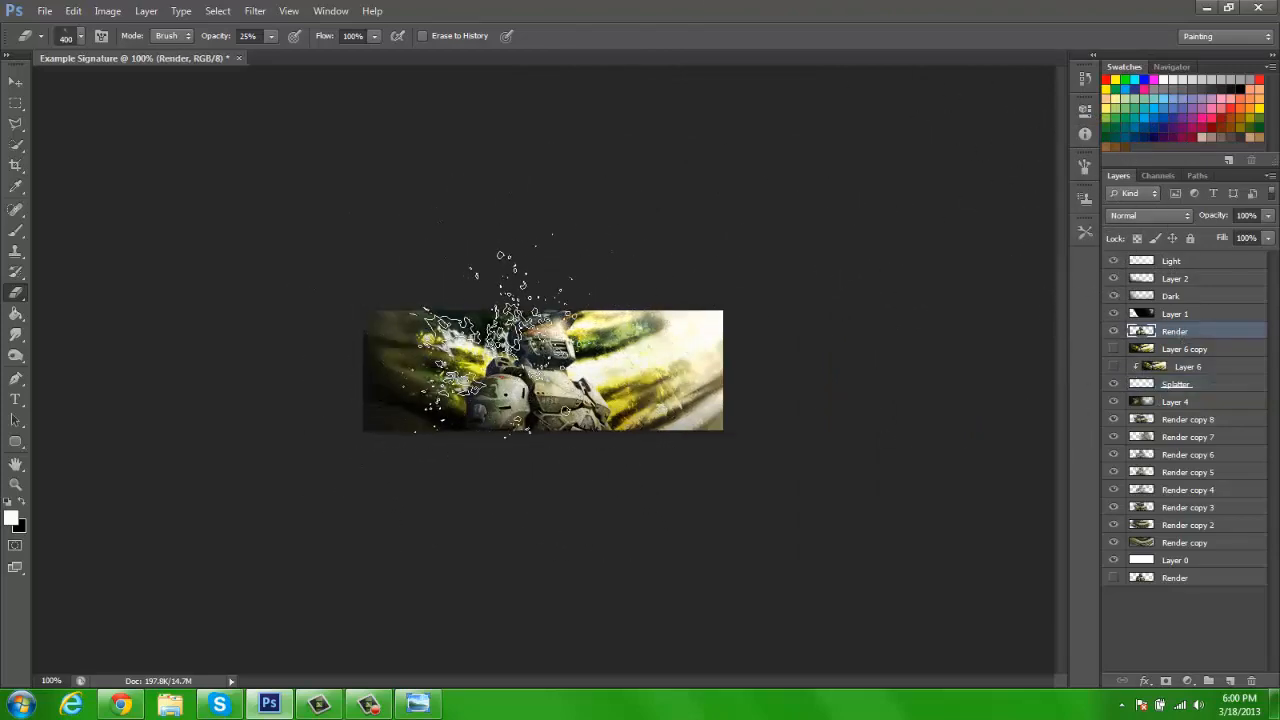
key(bracketleft)
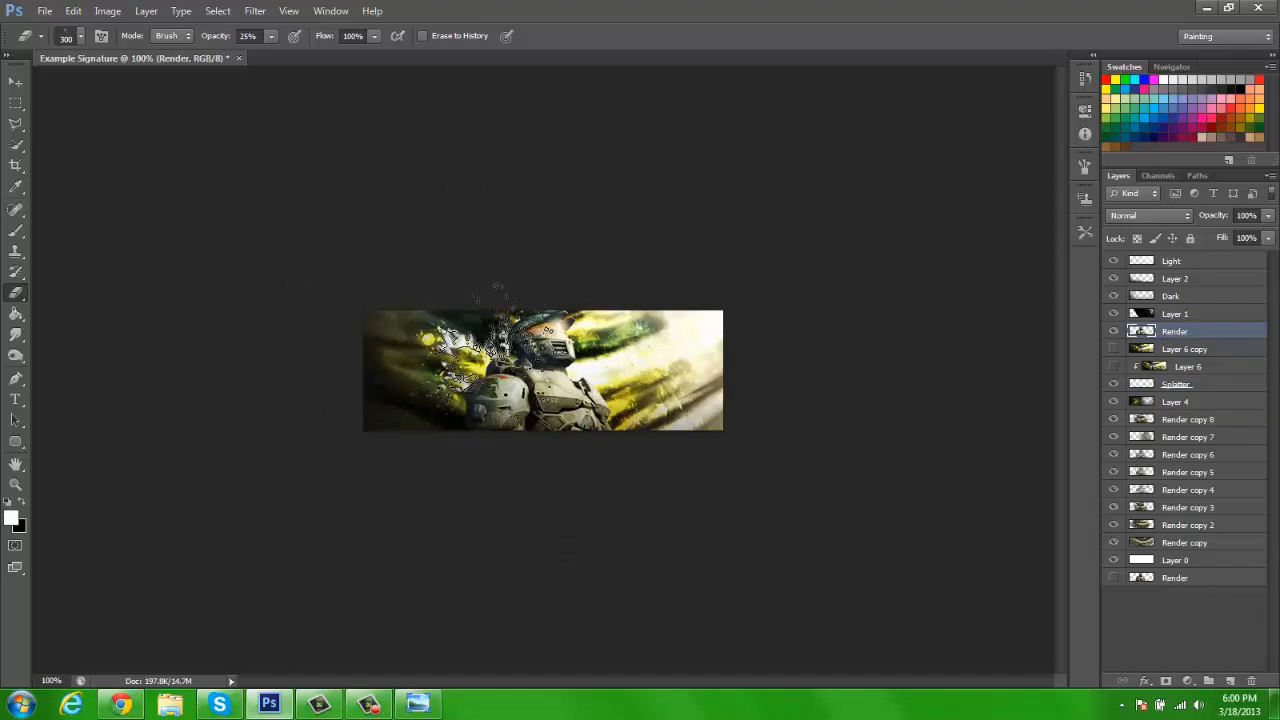
click(490, 325)
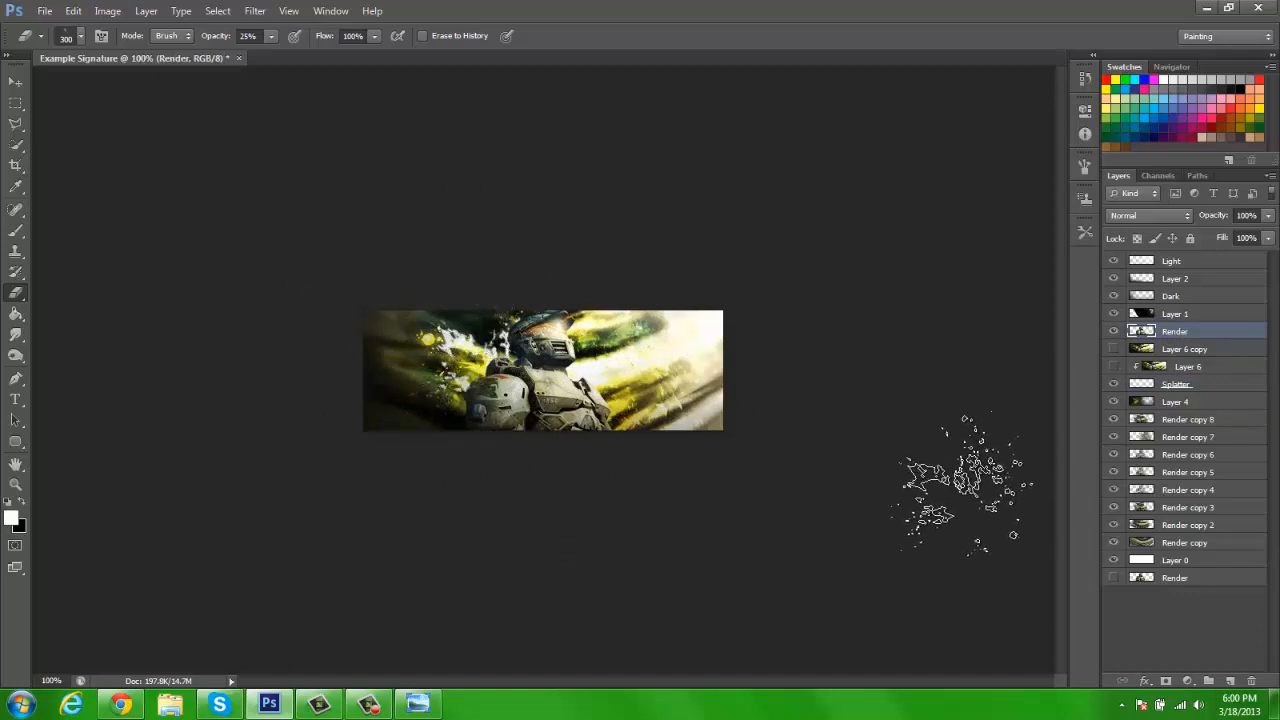
Step: Erase more of the soldier's shoulder on the upper Render layer, reducing the splatter eraser to 200 px
click(1240, 383)
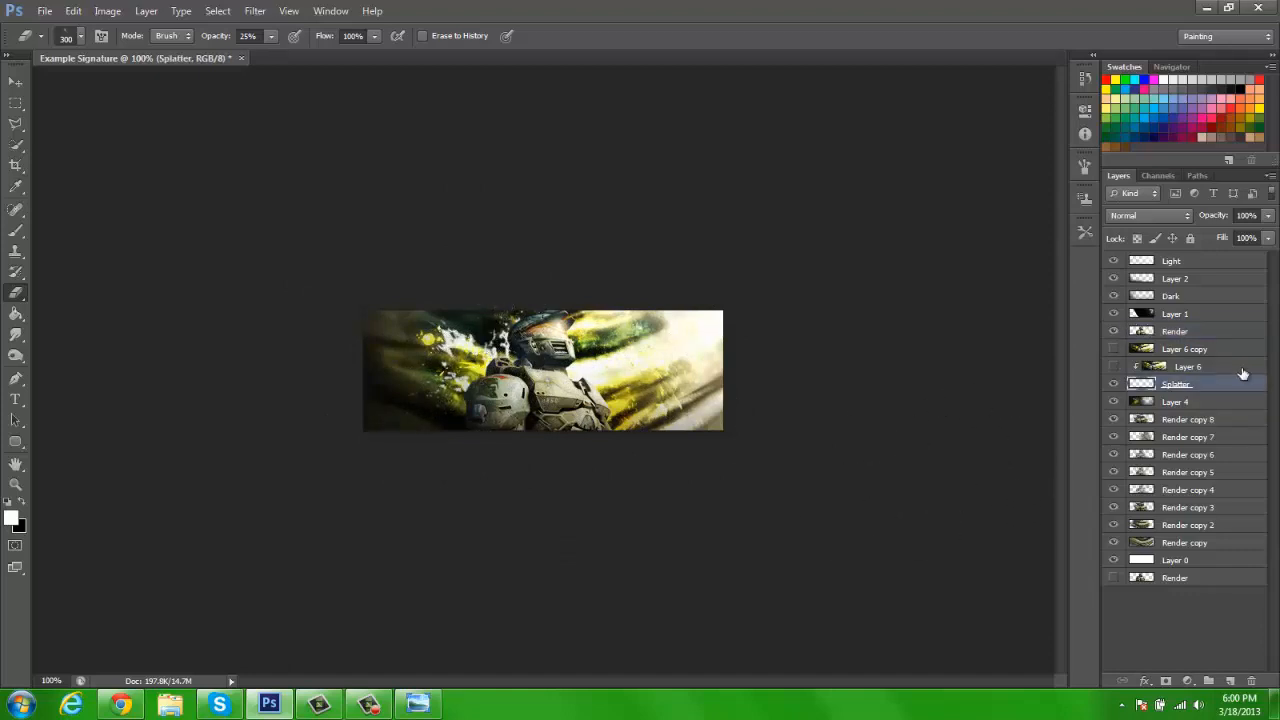
click(1181, 333)
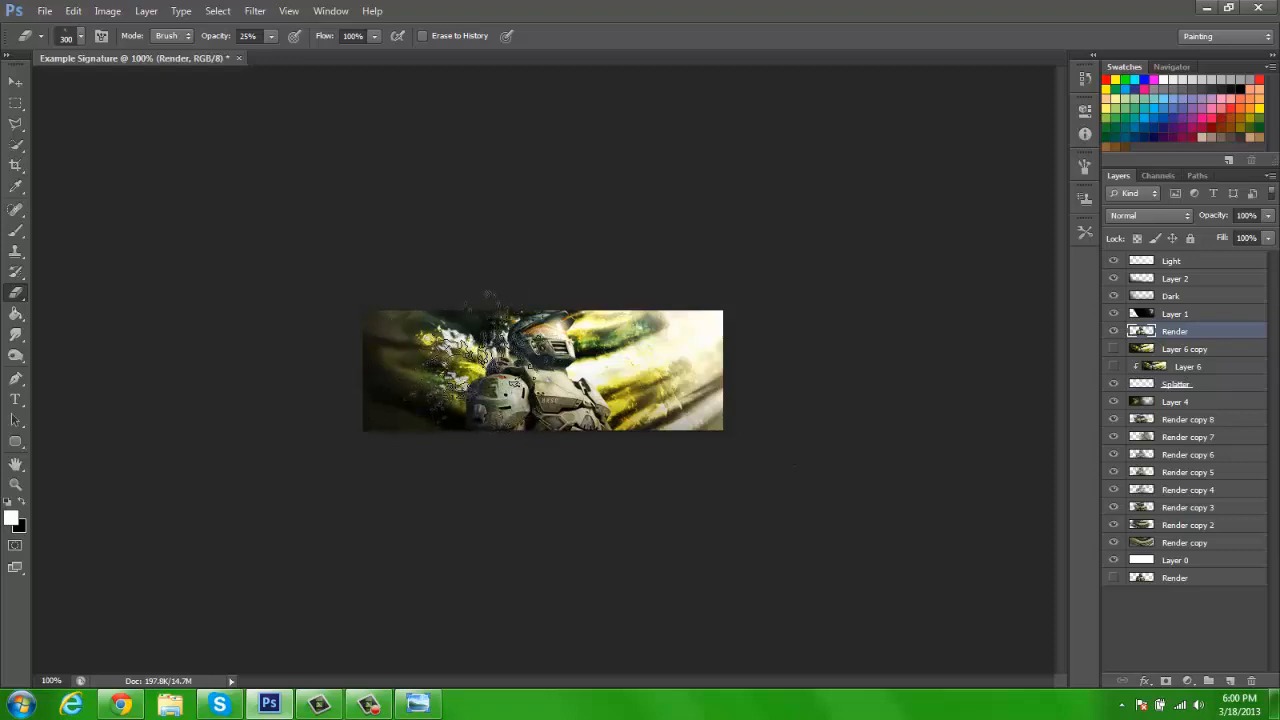
key(bracketleft)
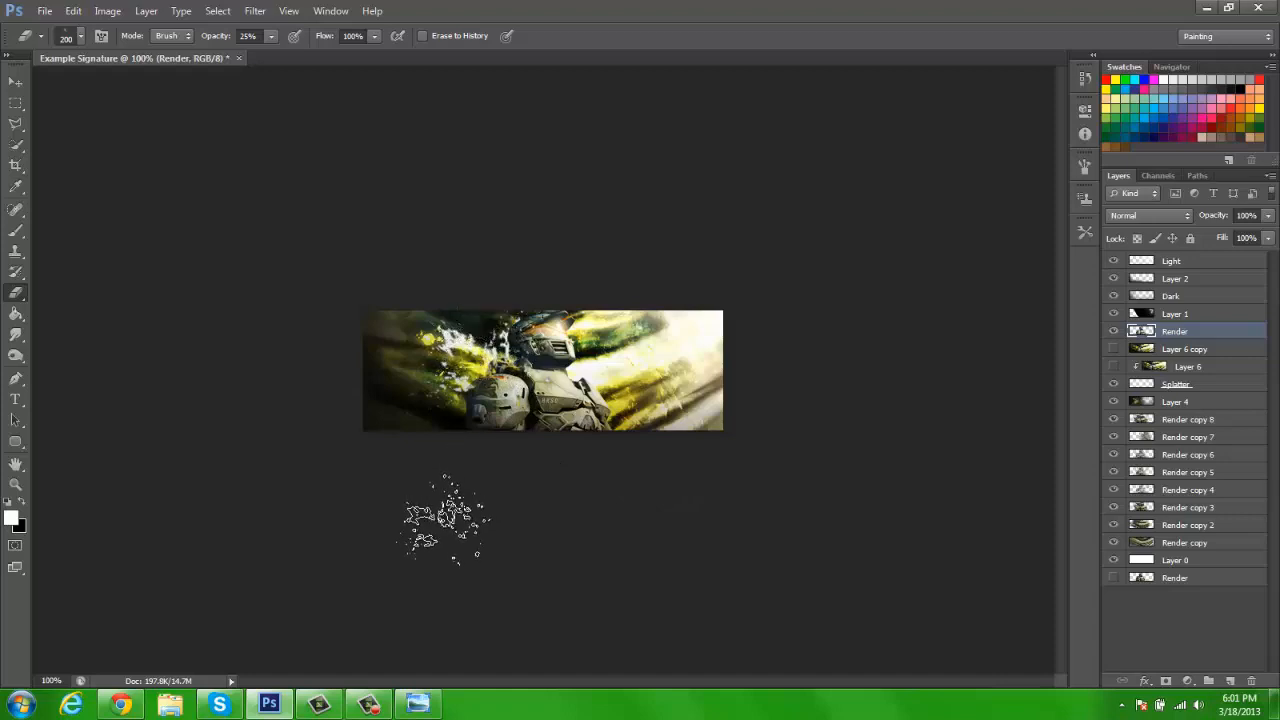
Step: Set the eraser's opacity to 100% and show the clipped Layer 6
drag(272, 37, 361, 49)
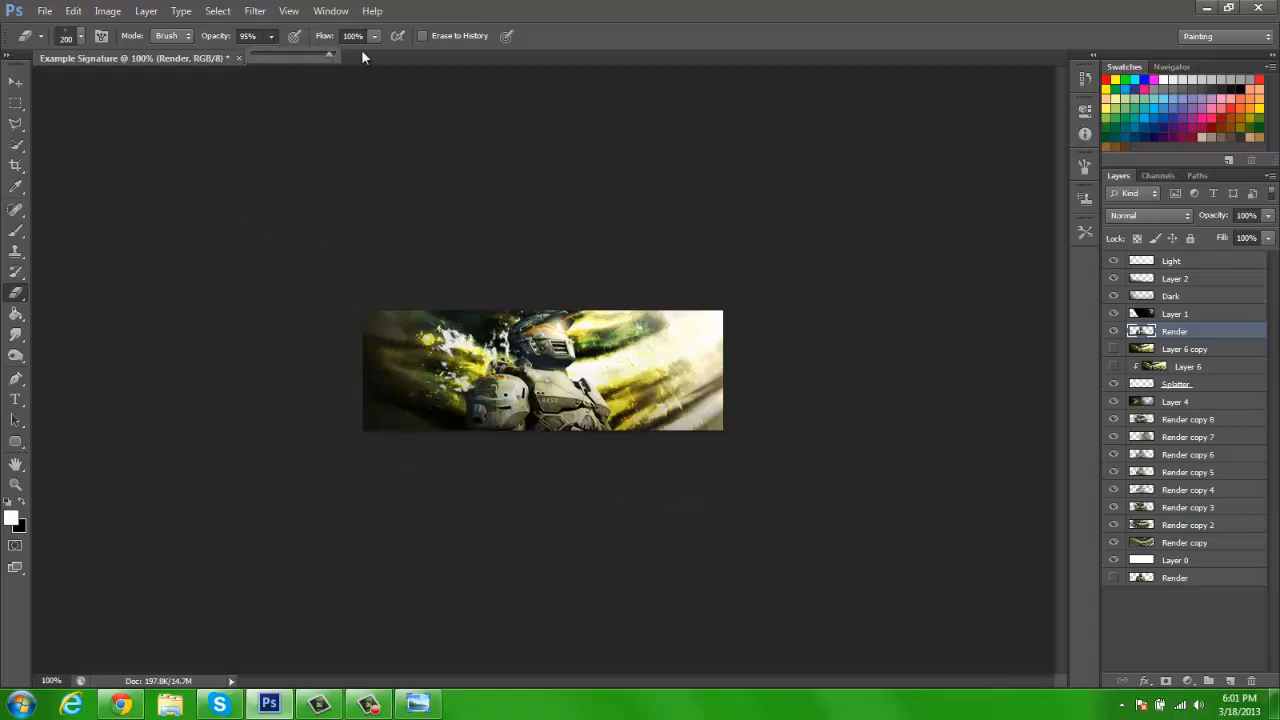
click(1183, 370)
click(1112, 368)
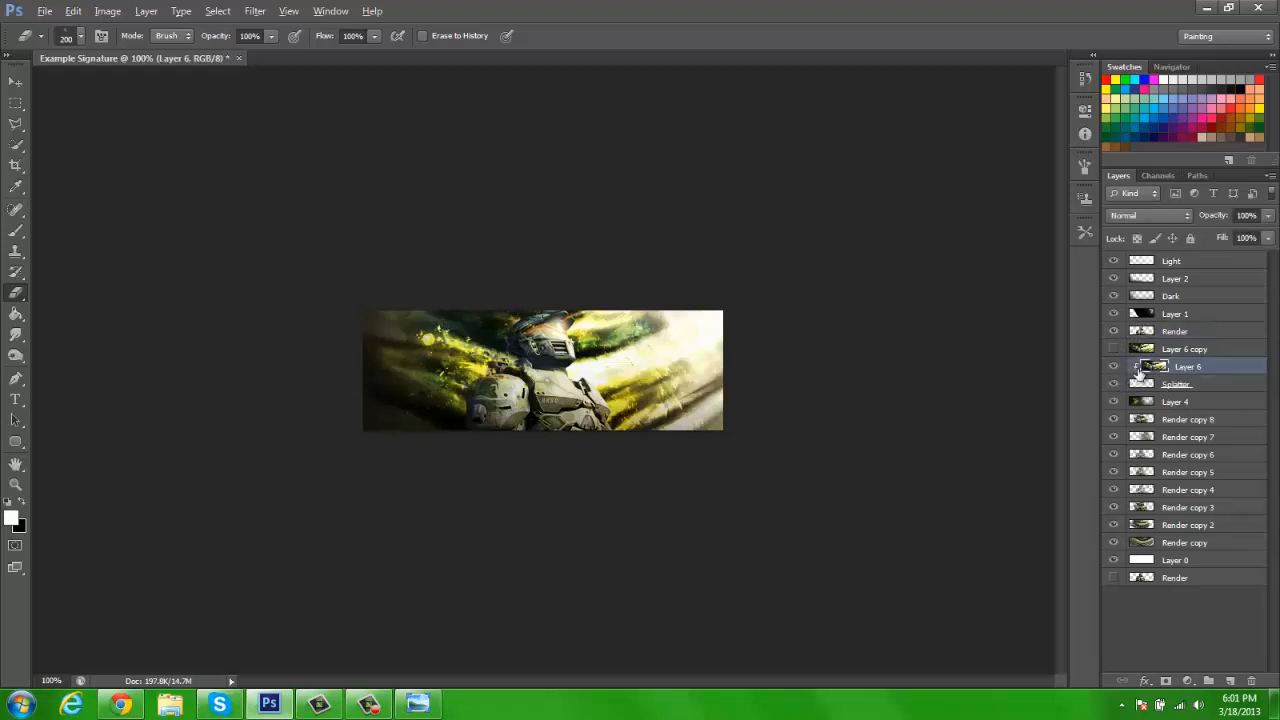
Step: Make the upper Render layer active and set the eraser's opacity to 37%
key(alt+bracketright)
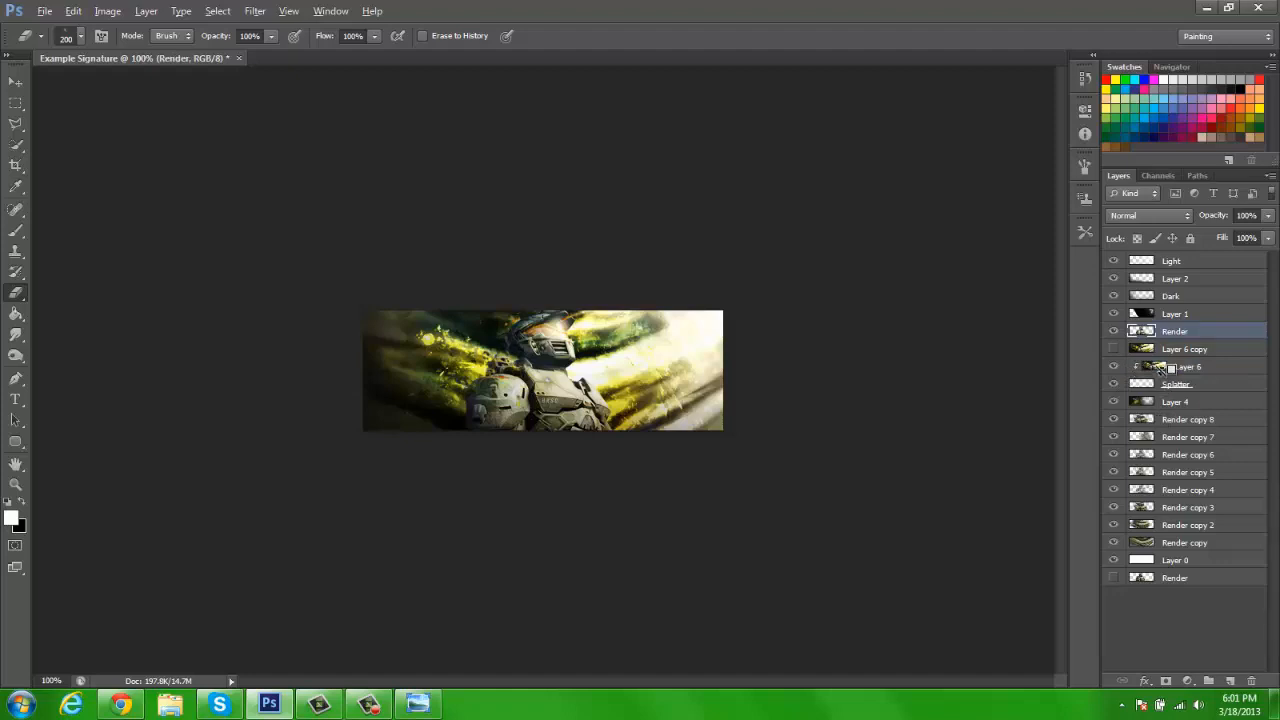
click(269, 36)
click(242, 69)
click(80, 37)
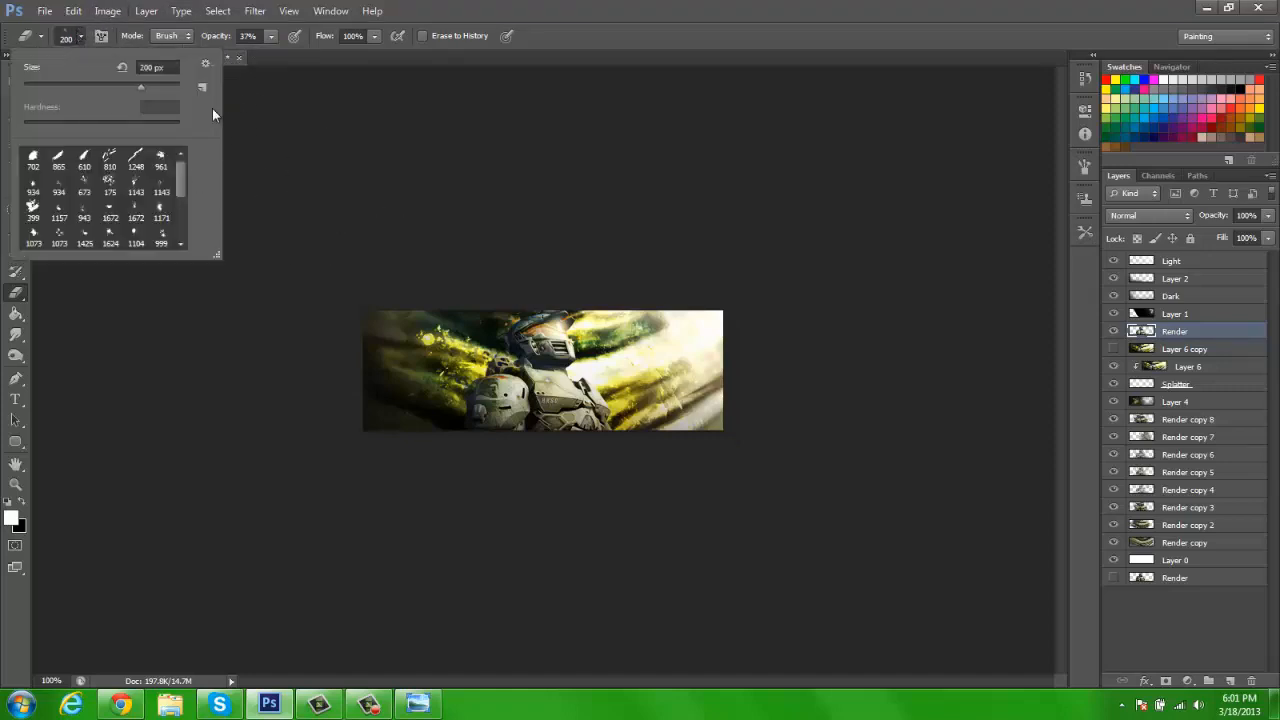
Step: Add a new layer directly above the clipped Layer 6 and name it Splatter 2
click(1173, 384)
click(1190, 379)
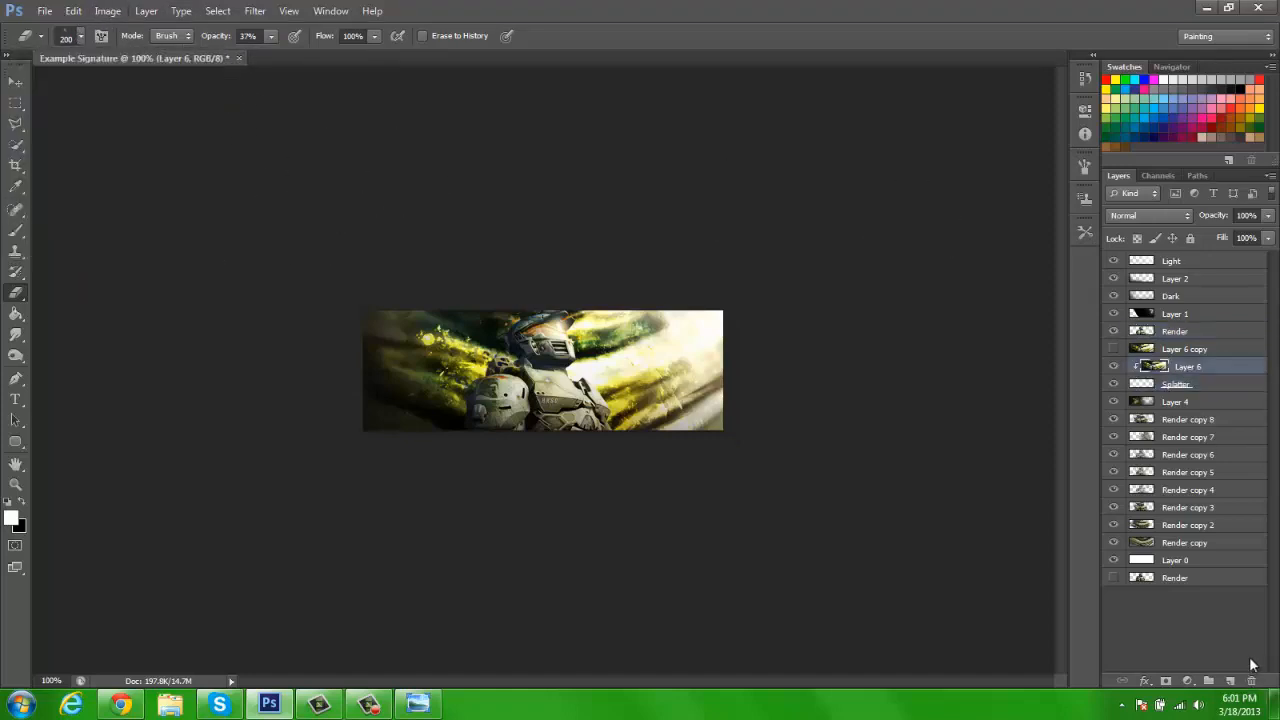
click(1230, 680)
click(1114, 349)
click(1116, 350)
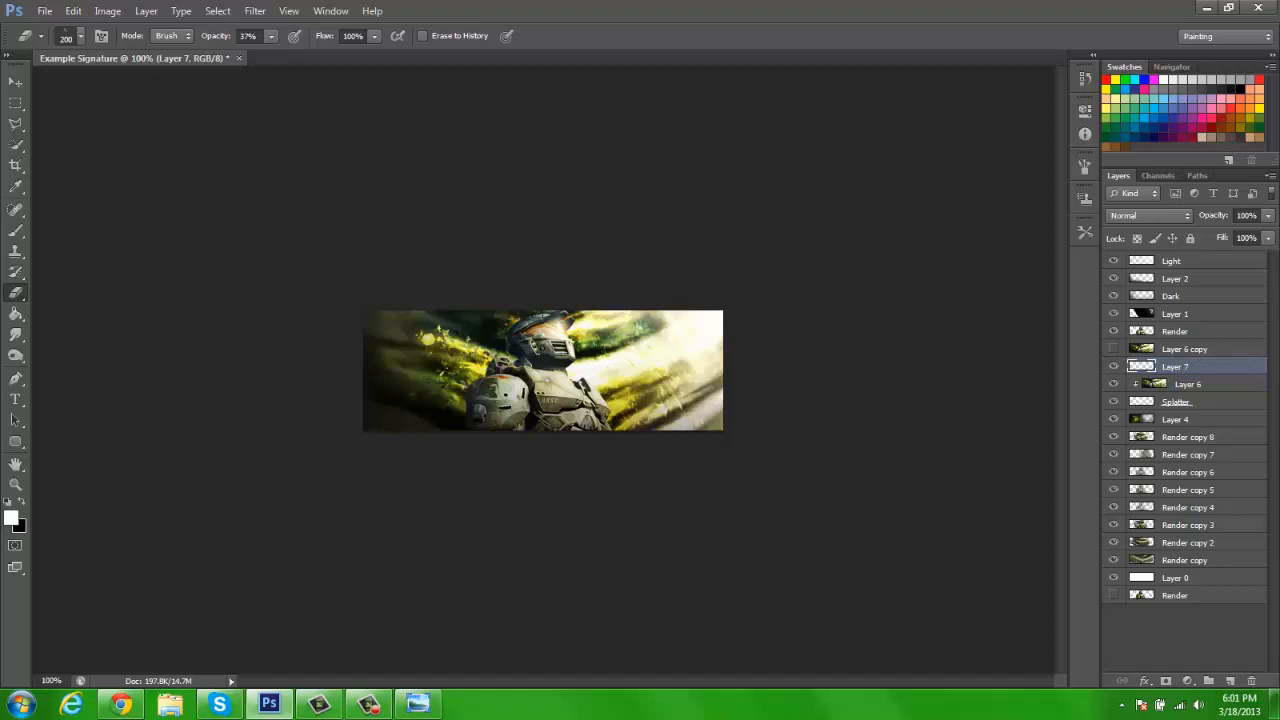
double_click(1177, 366)
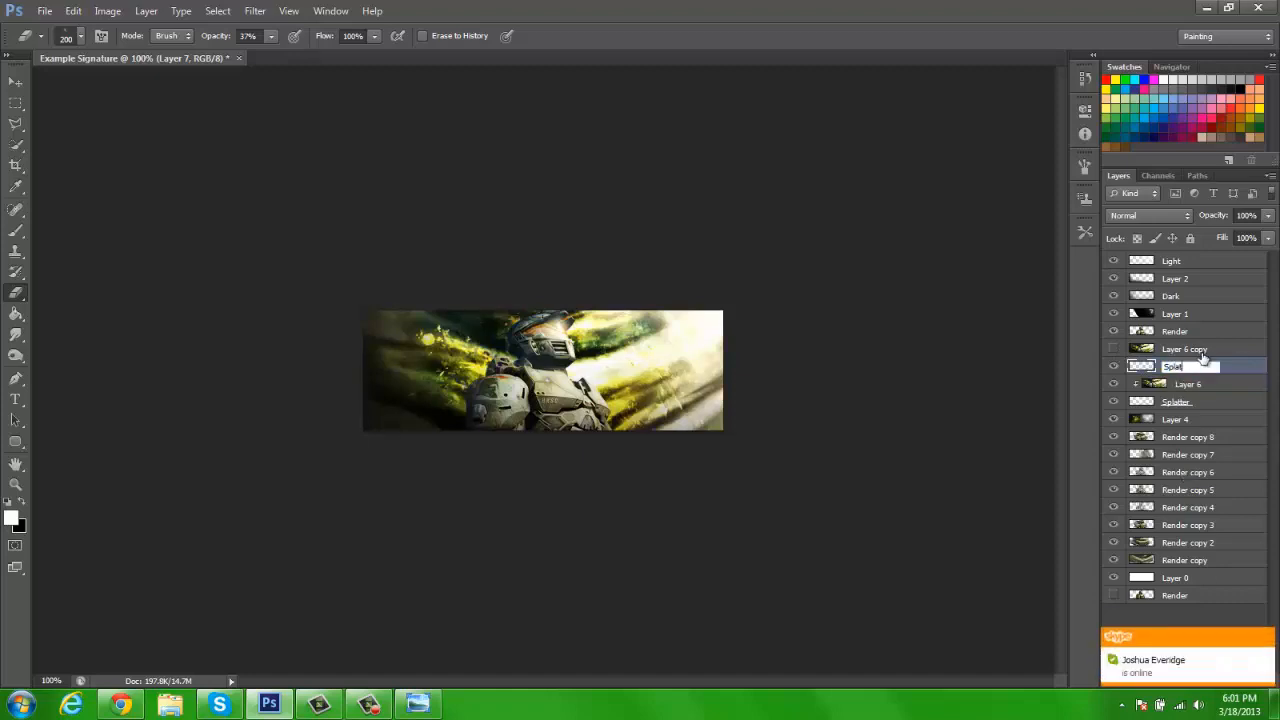
key(Return)
Step: Switch to the Brush tool with the second 1073 px splatter tip and reduce its size to 500 px
key(b)
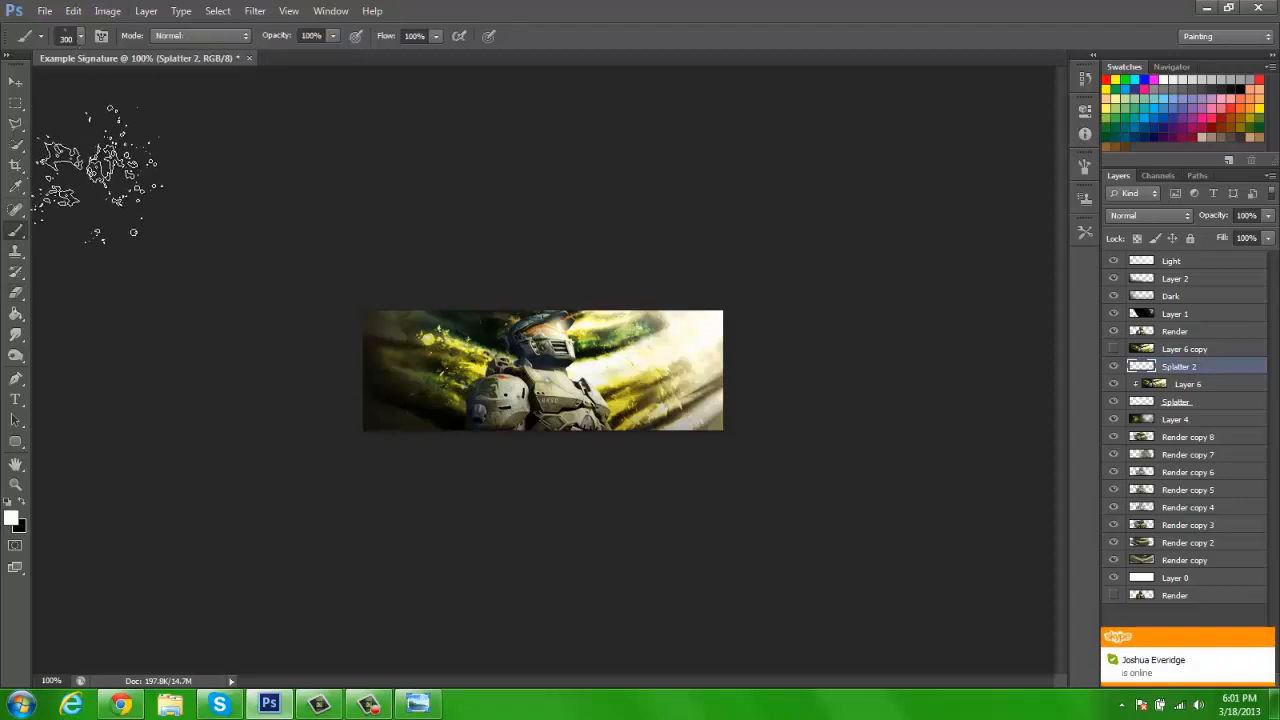
click(80, 37)
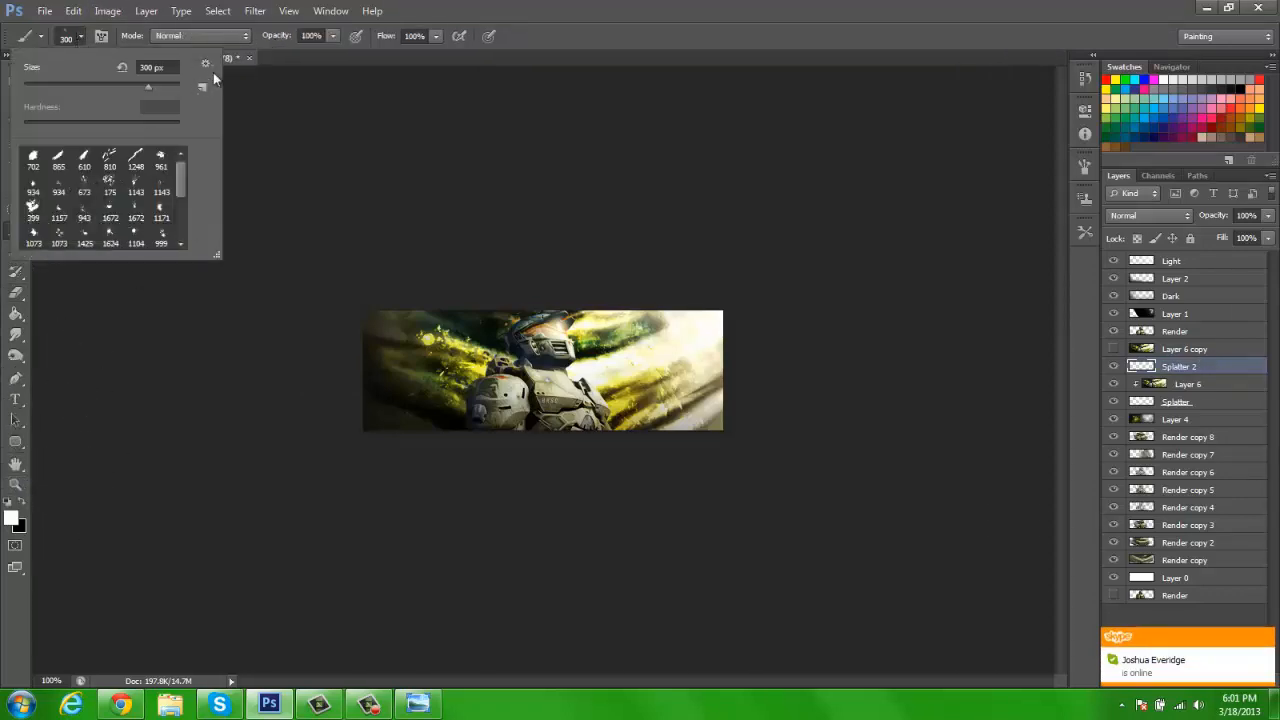
scroll(170, 210, down, 1)
click(59, 205)
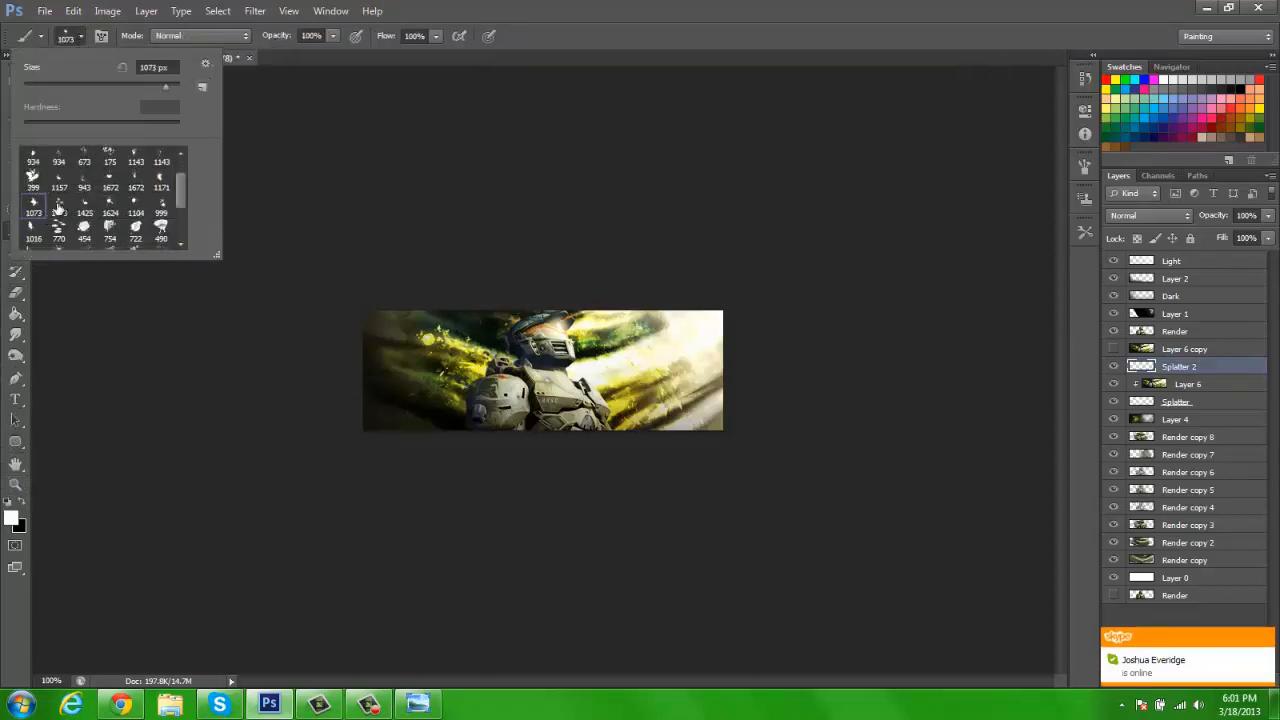
click(72, 43)
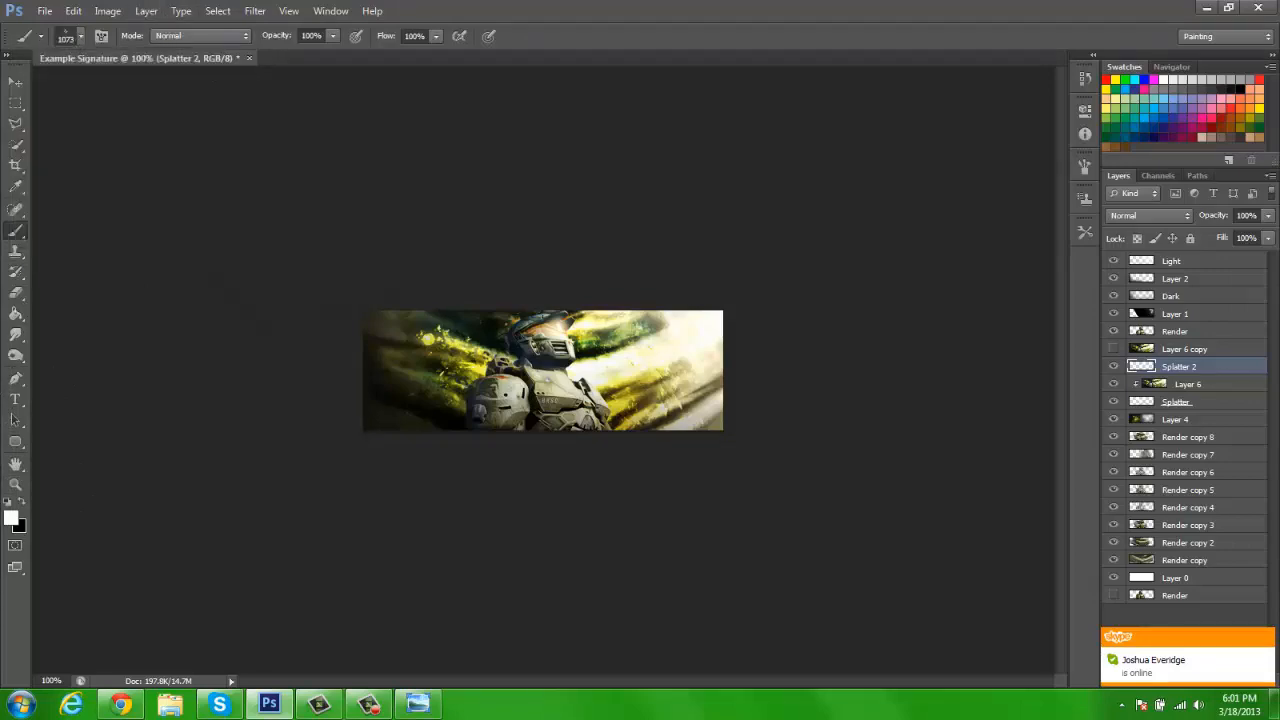
key(bracketleft)
key(bracketleft)
key(bracketleft)
key(bracketleft)
key(bracketleft)
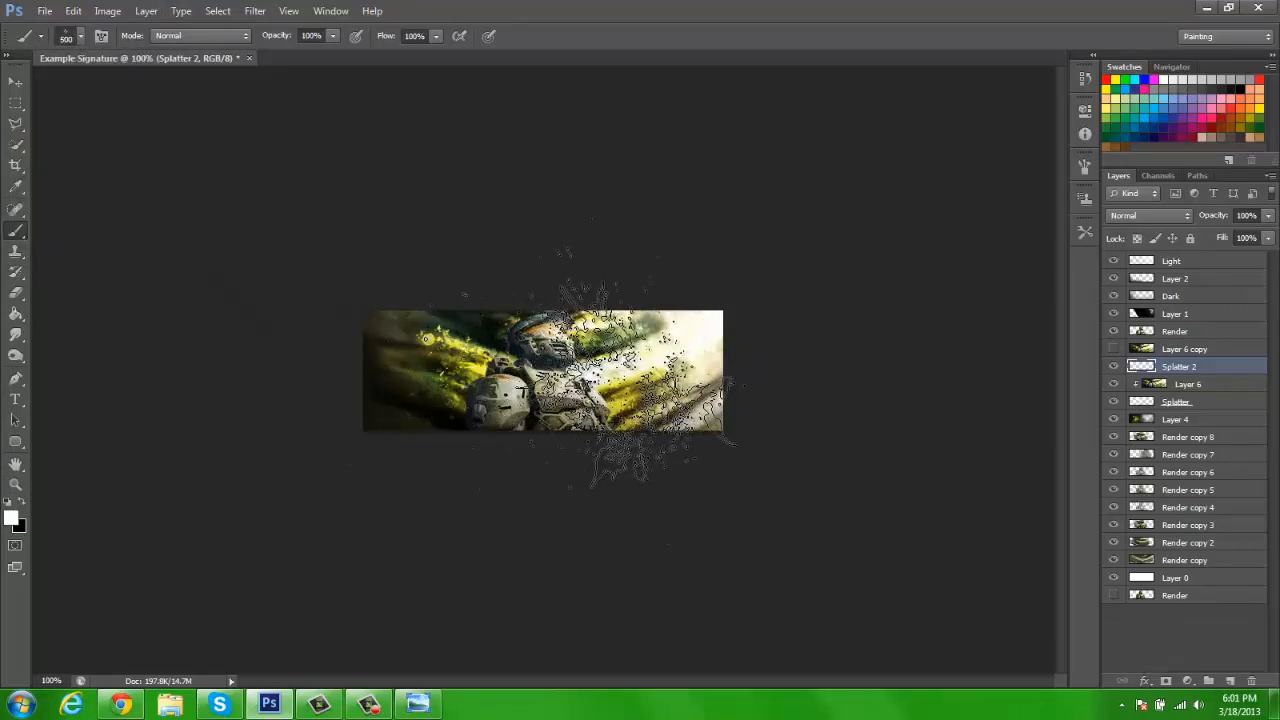
Step: Rotate the splatter brush tip to an angle of -137°
click(1084, 166)
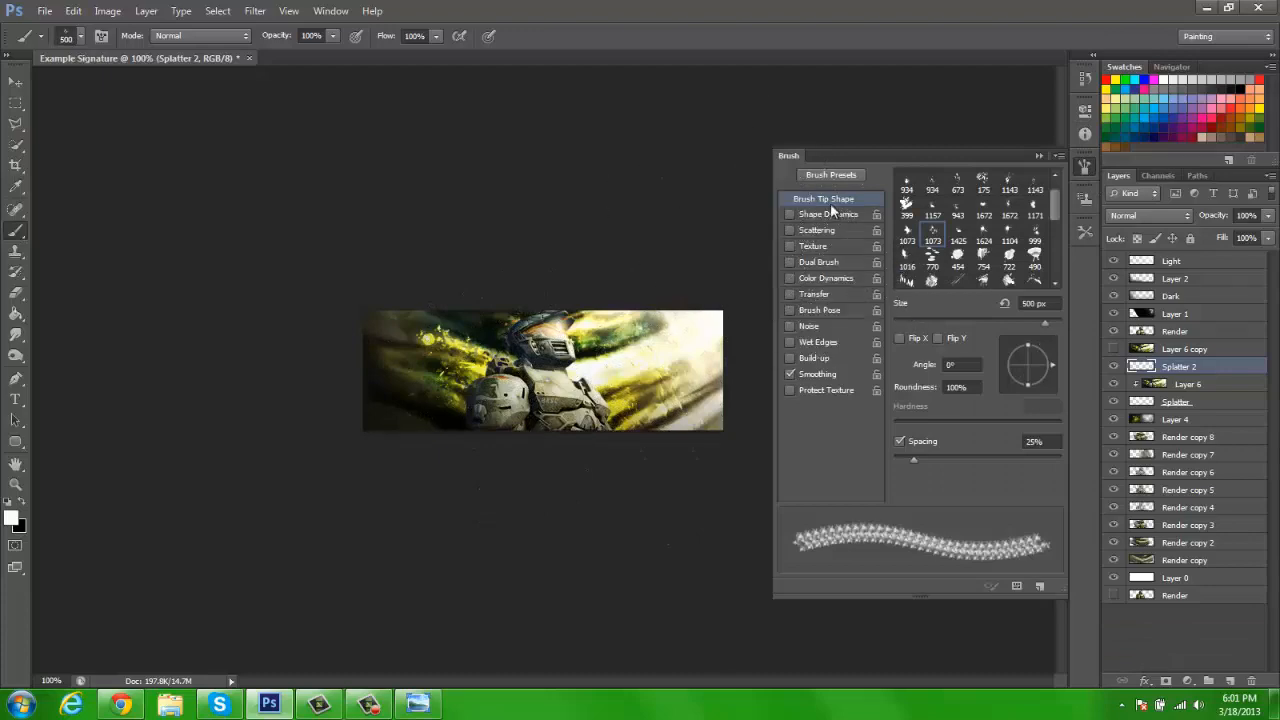
click(1012, 369)
click(1009, 382)
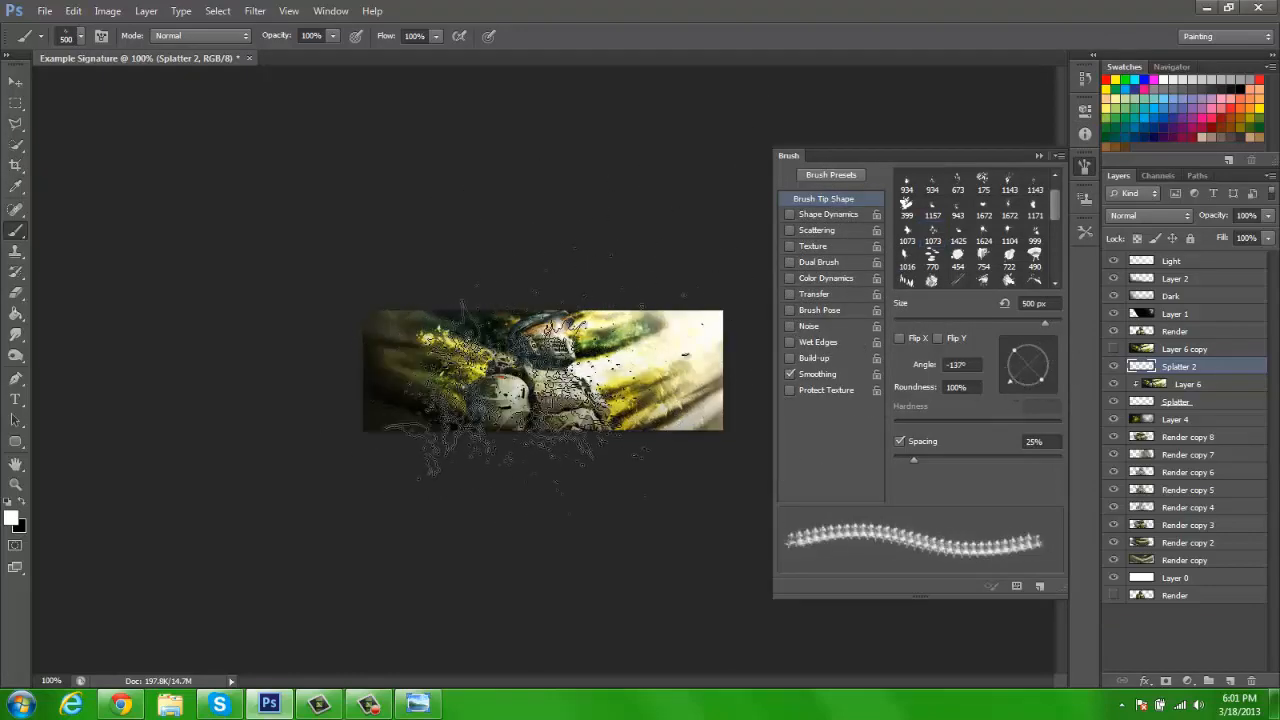
Step: Paint white splatter beside the soldier on the Splatter 2 layer with the brush at 300 px, undoing the last stamp
click(1037, 158)
key(bracketleft)
key(bracketleft)
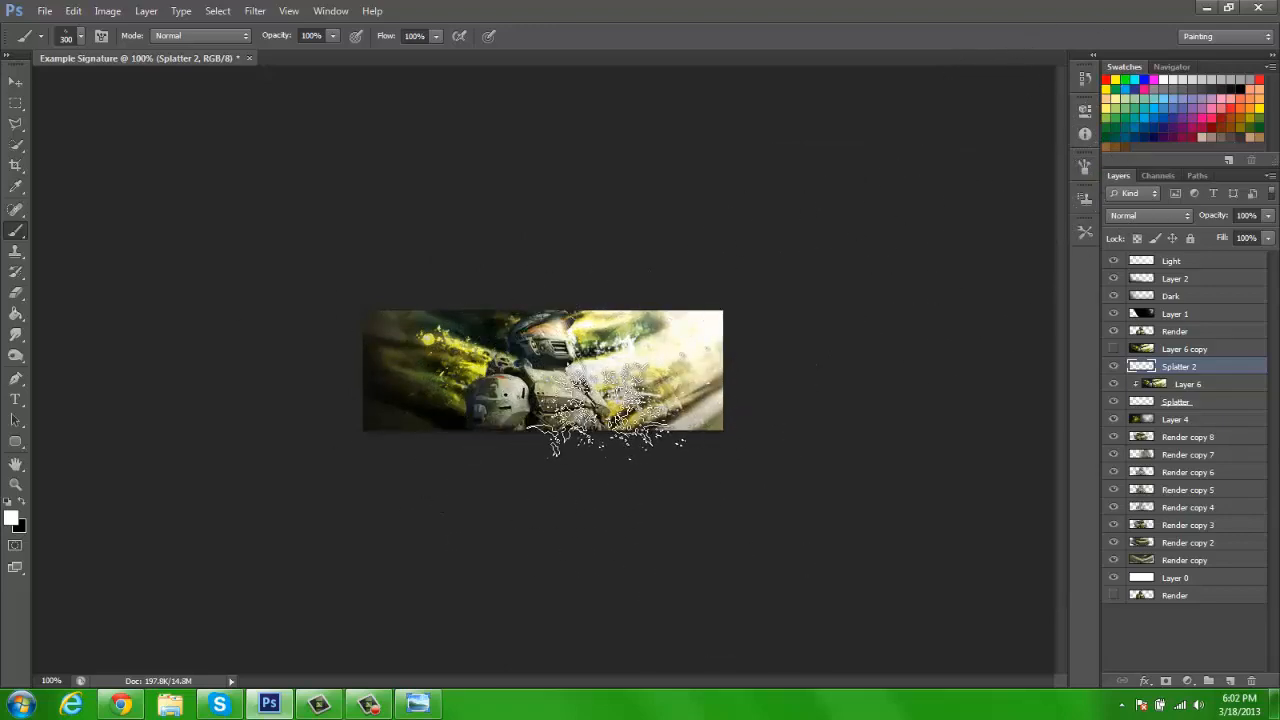
key(ctrl+z)
Step: Clip Layer 6 copy to the Splatter 2 layer and make it visible
key(v)
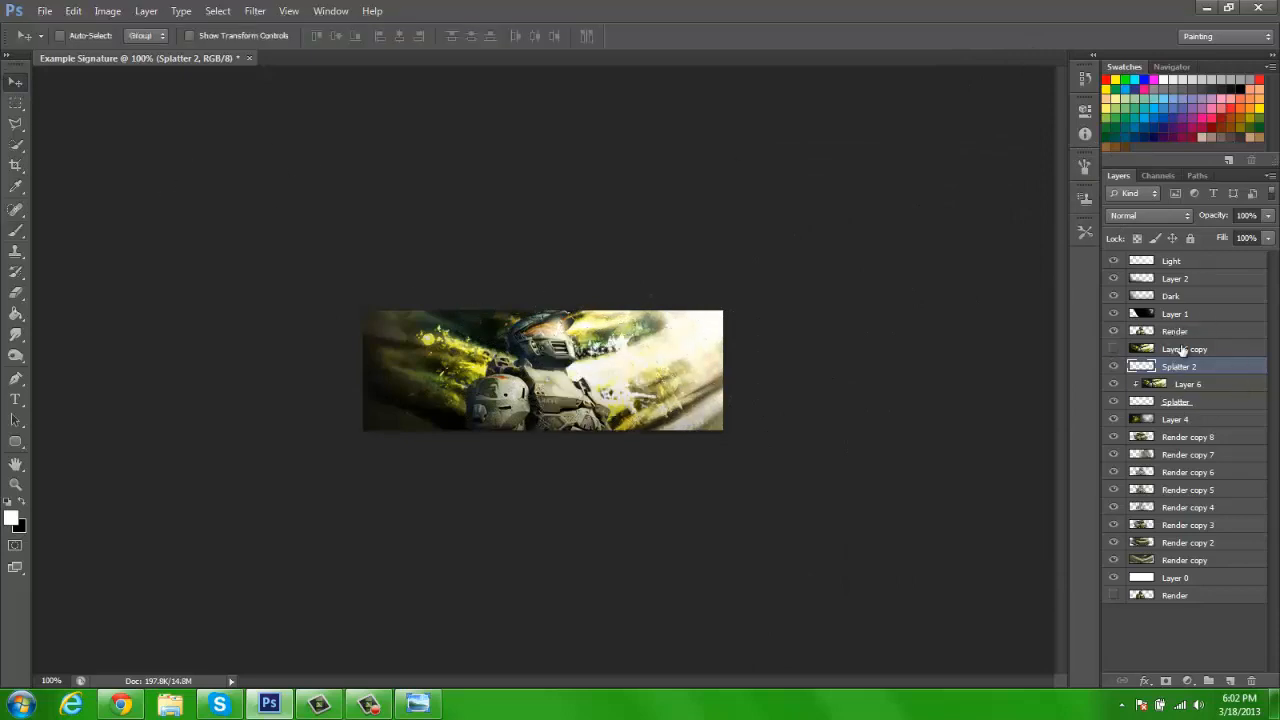
right_click(1183, 349)
click(1077, 331)
click(1113, 349)
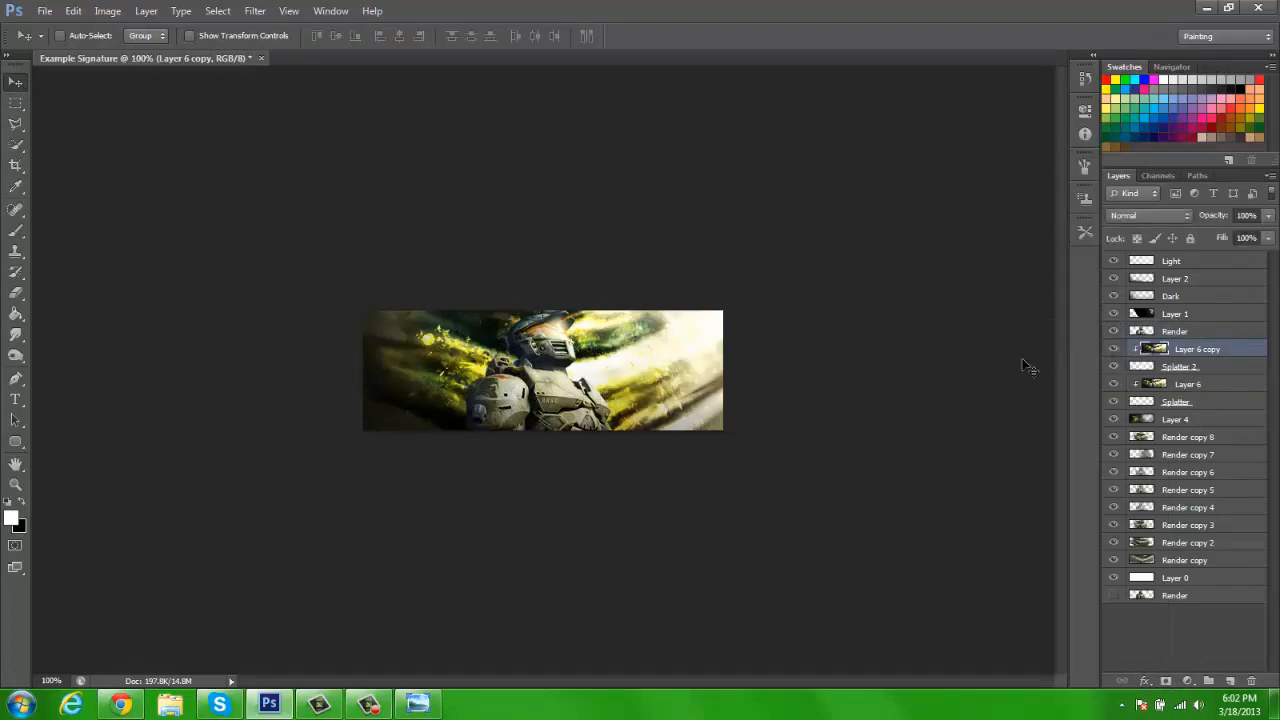
Step: Enlarge the clipped Layer 6 copy beyond the banner's edges with Free Transform
key(ctrl+t)
drag(722, 312, 794, 263)
key(Return)
click(730, 357)
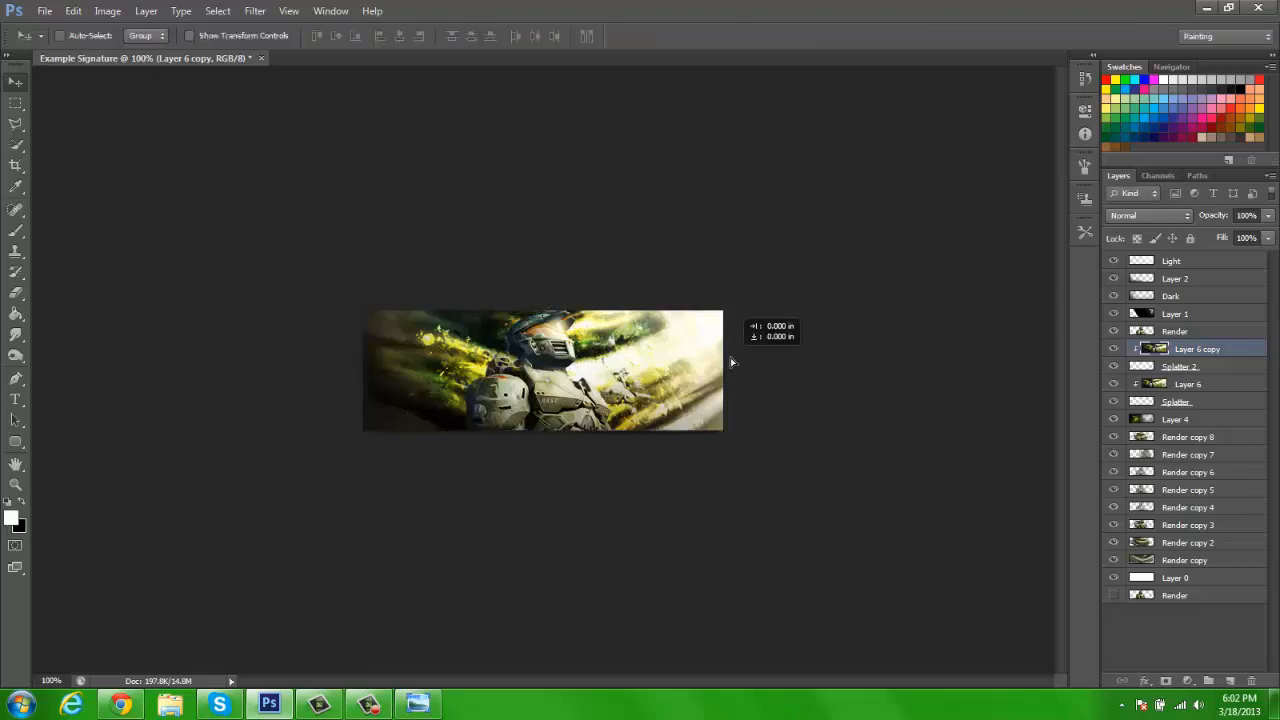
Step: Erase the soldier's edge facing the bright side on the upper Render layer with the 200 px splatter eraser at 37% opacity
click(1168, 332)
key(e)
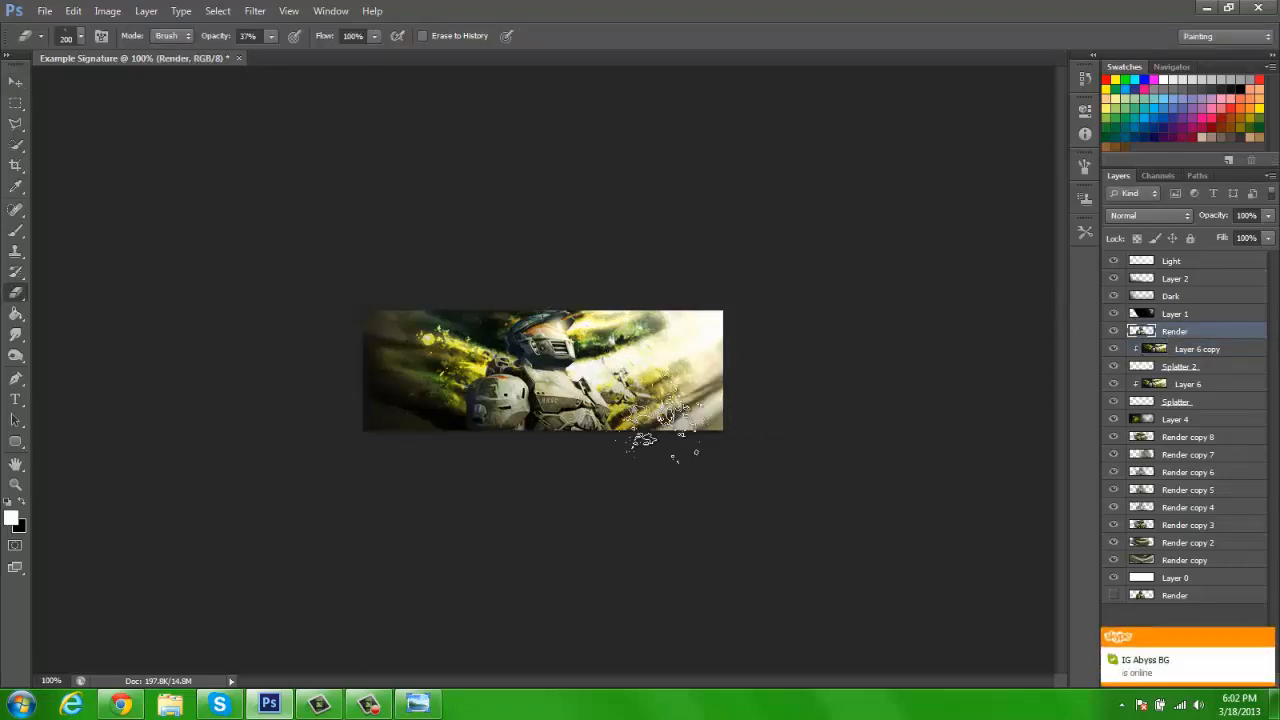
click(606, 390)
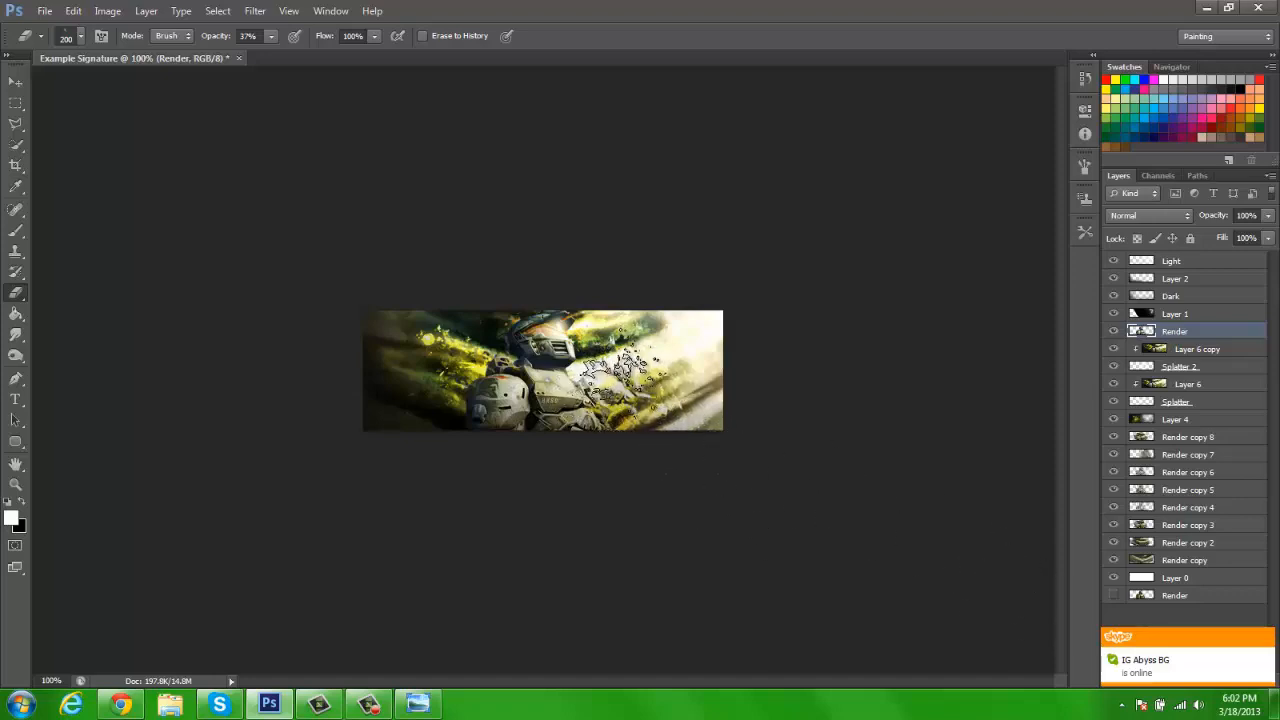
Step: Reposition the clipped Layer 6 copy and scale it down slightly with Free Transform
click(15, 80)
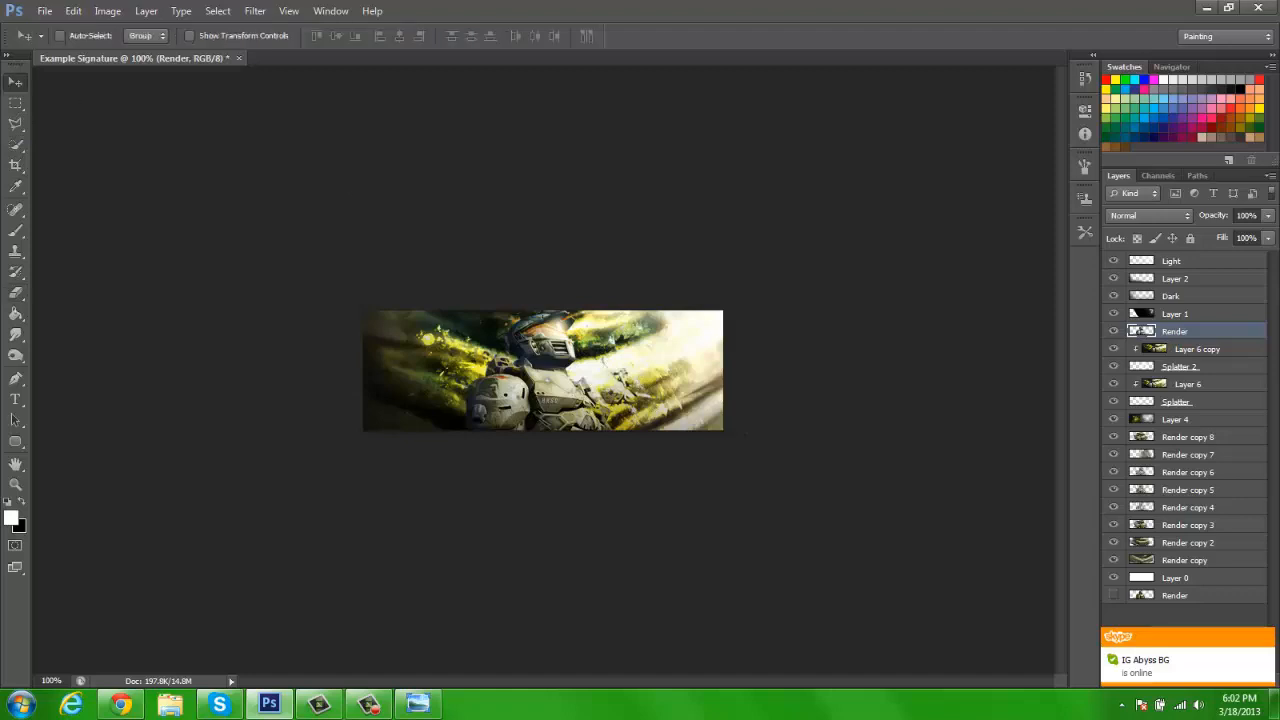
click(1192, 348)
key(ctrl+t)
drag(700, 356, 678, 367)
drag(767, 300, 740, 326)
key(Return)
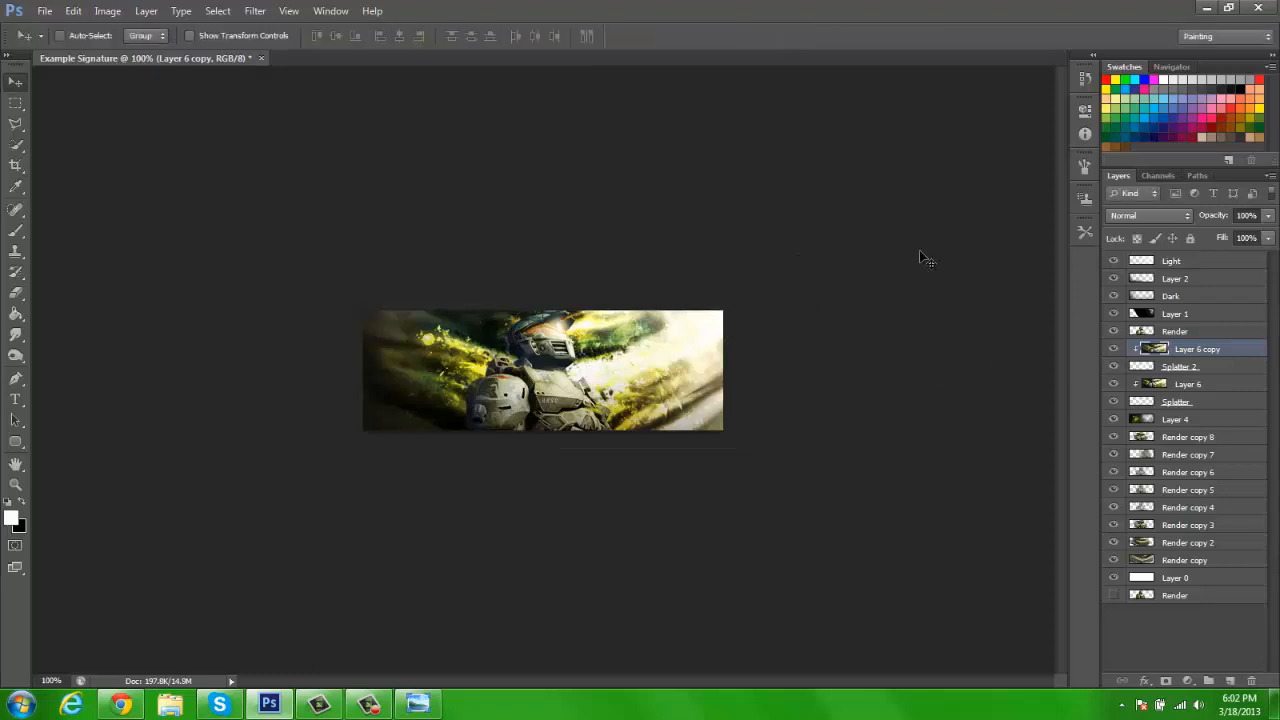
Step: Compare the banner without and with its splatter layers, and look at the My Signature 3 picture in Windows Photo Viewer
drag(1112, 404, 1113, 352)
drag(1114, 402, 1117, 347)
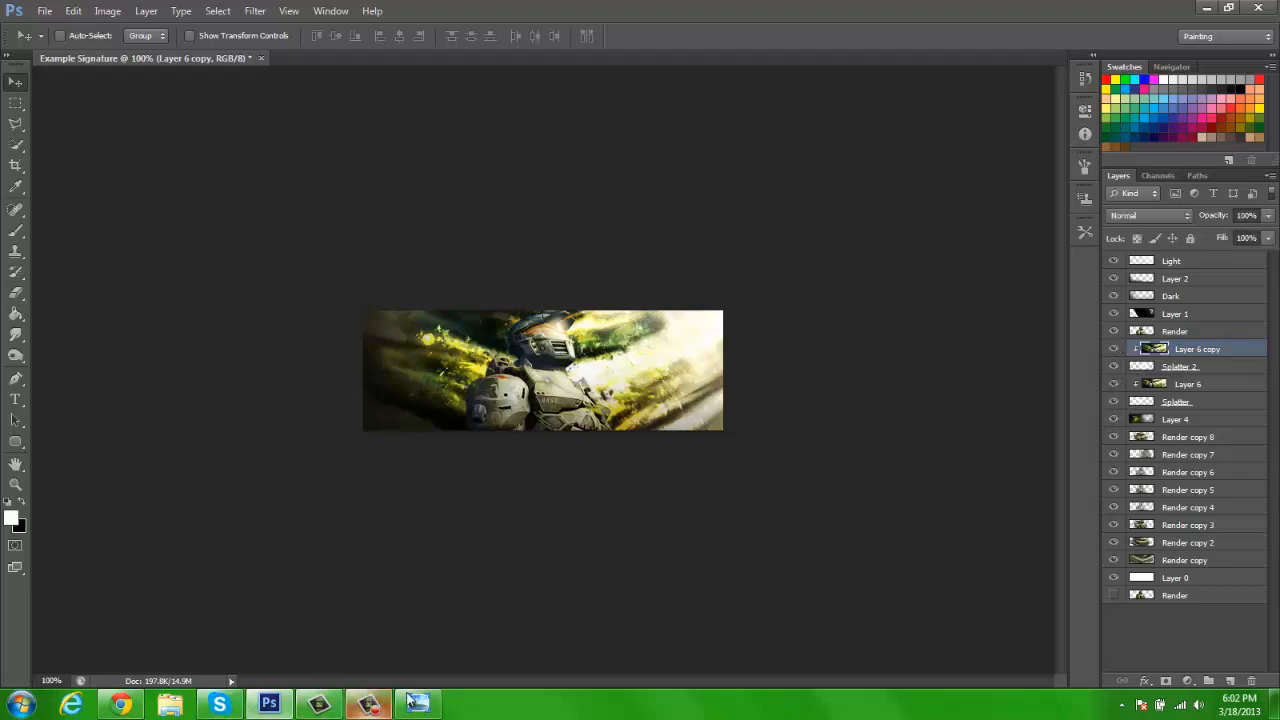
click(424, 708)
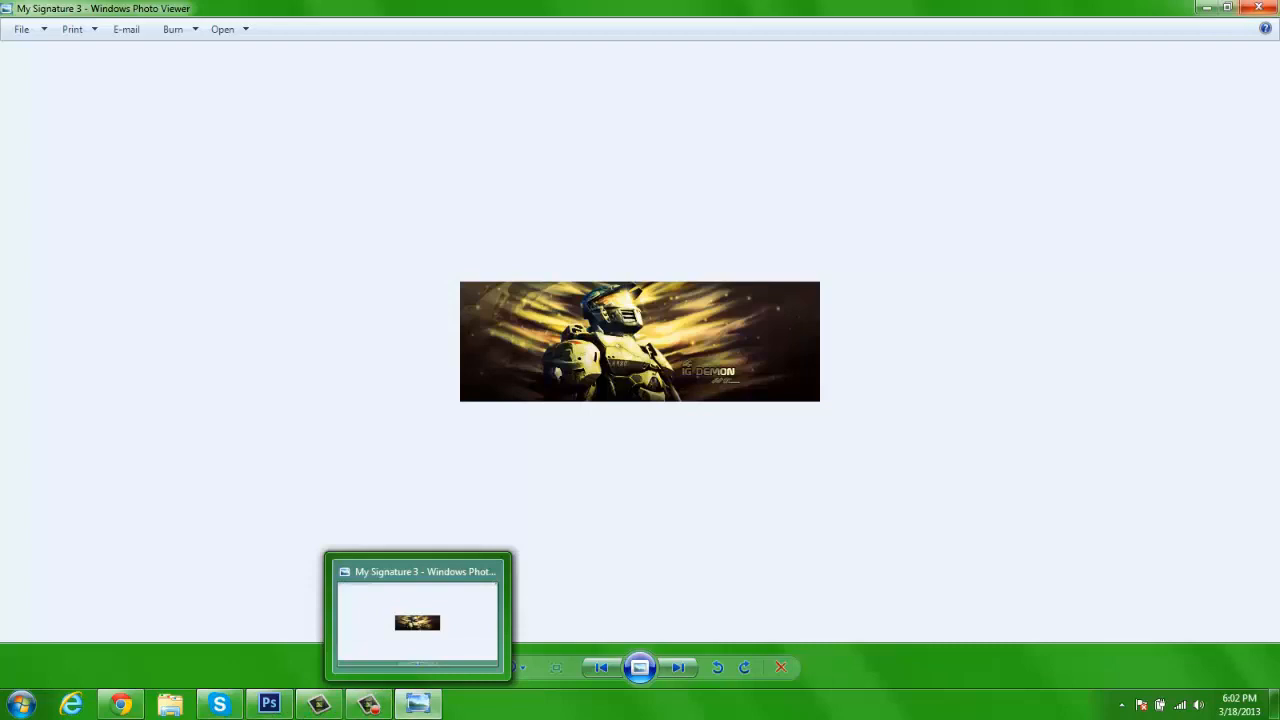
key(alt+F4)
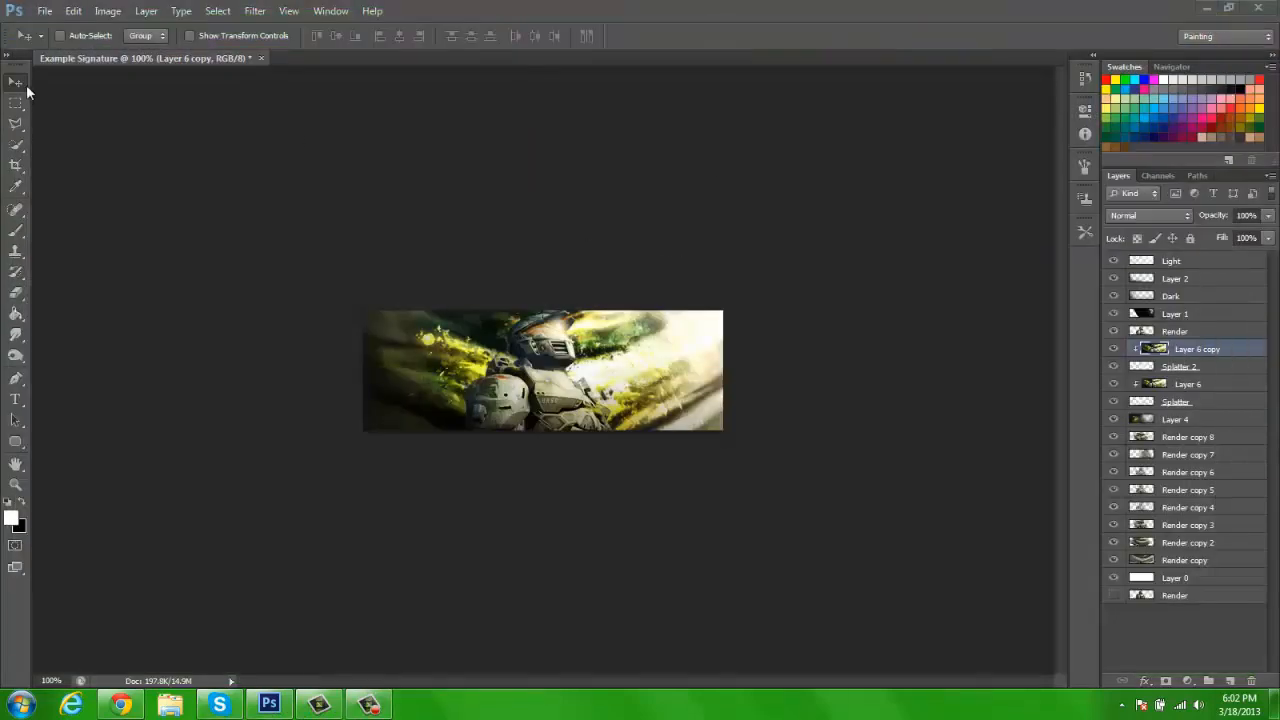
Step: Add a Curves adjustment layer above the Light layer and enlarge its curve graph
click(1175, 262)
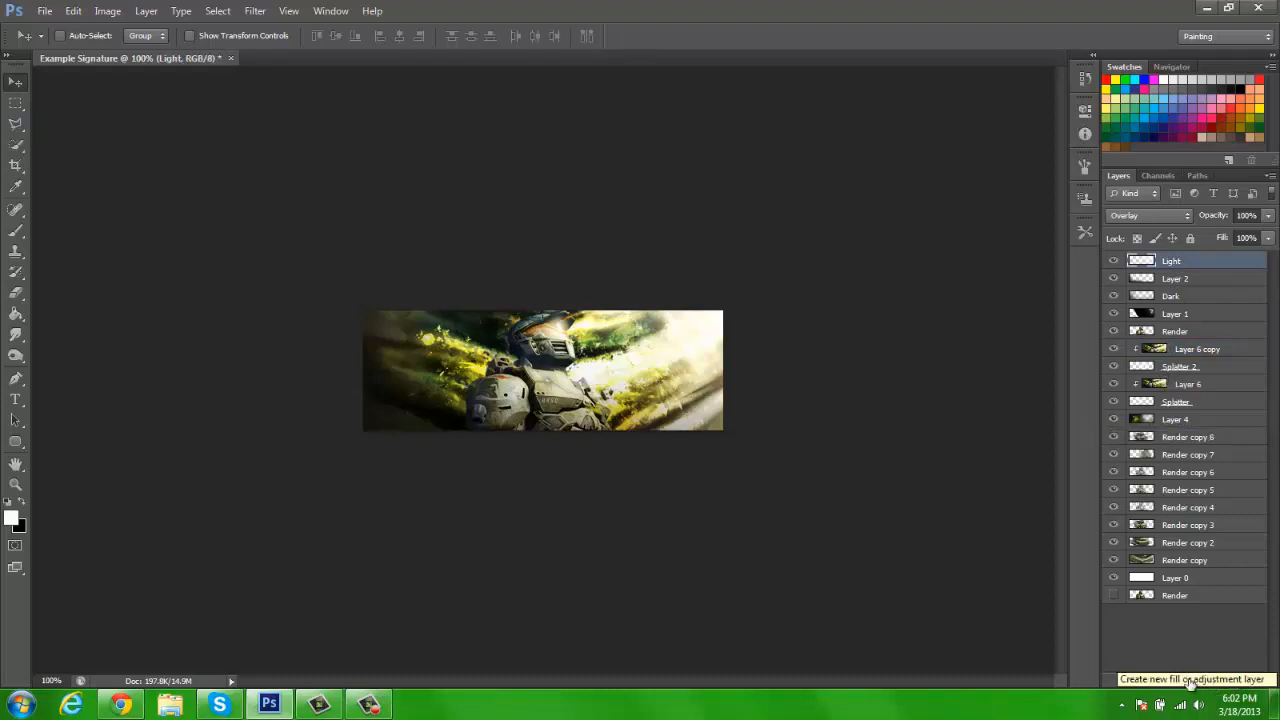
click(1189, 682)
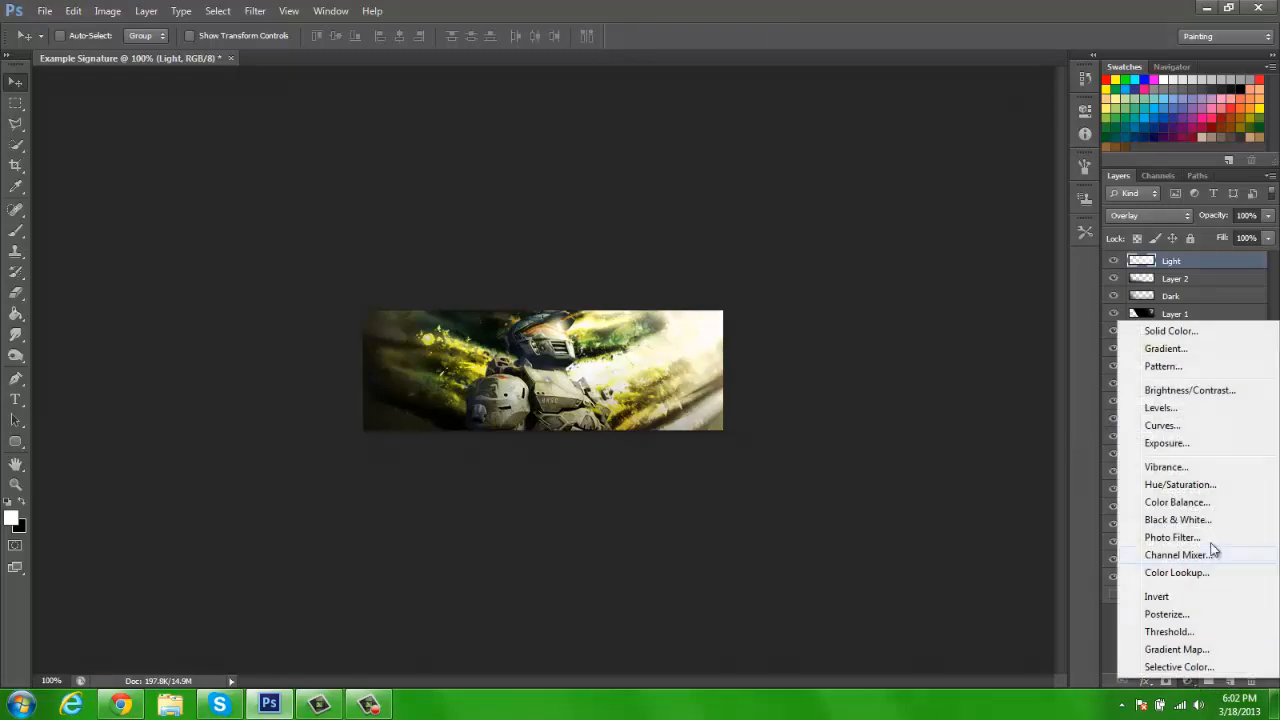
click(1172, 426)
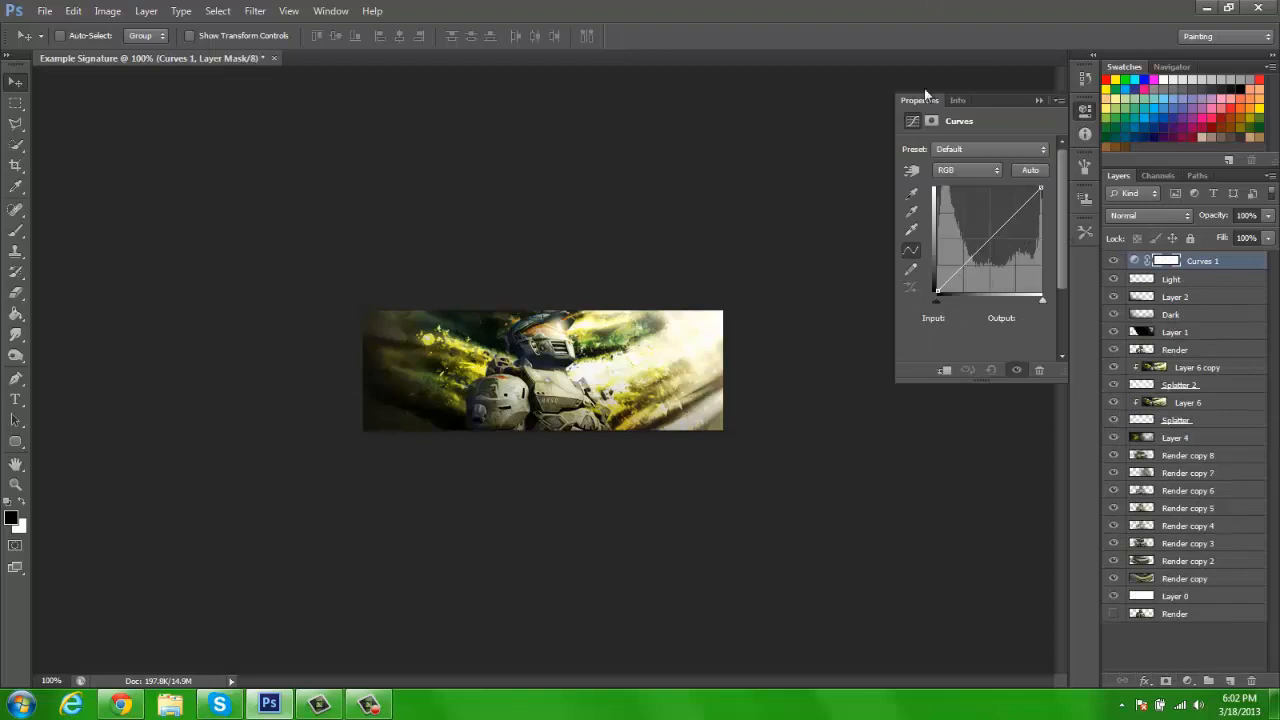
drag(896, 387, 795, 448)
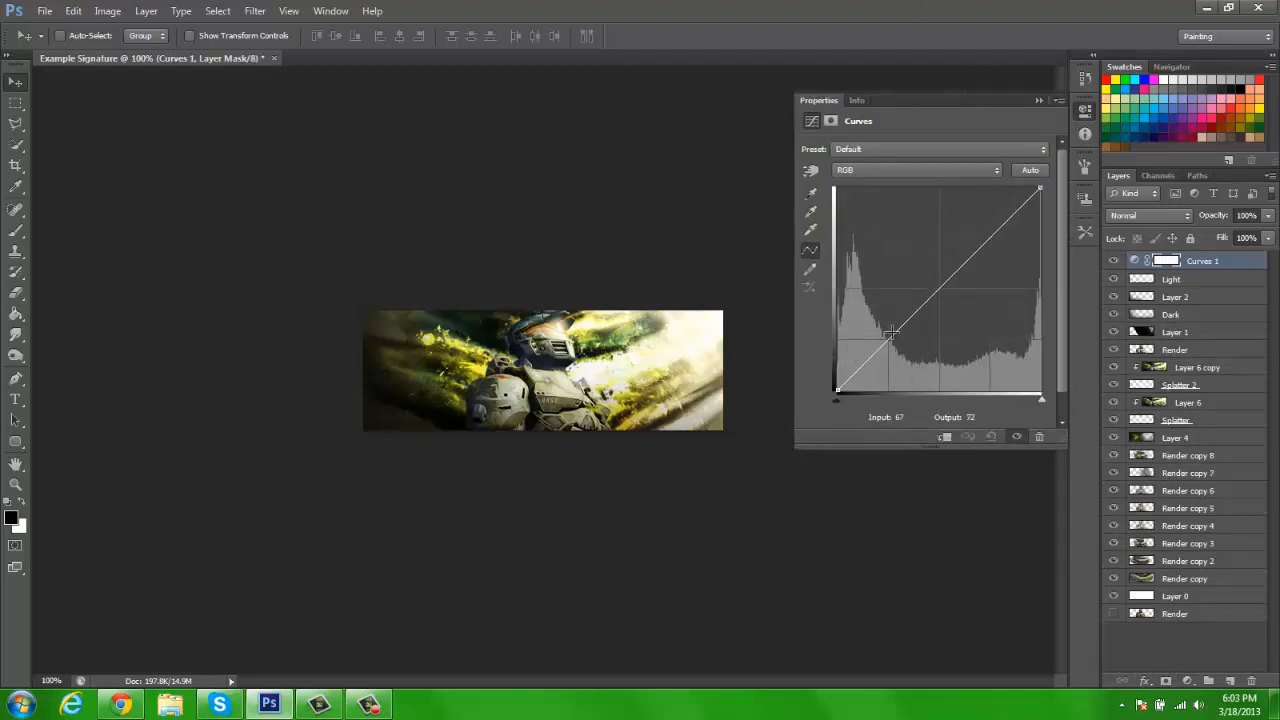
Step: Shape the Curves adjustment with points at input 71, output 54 and input 193, output 195, and compare the banner with and without it
click(893, 348)
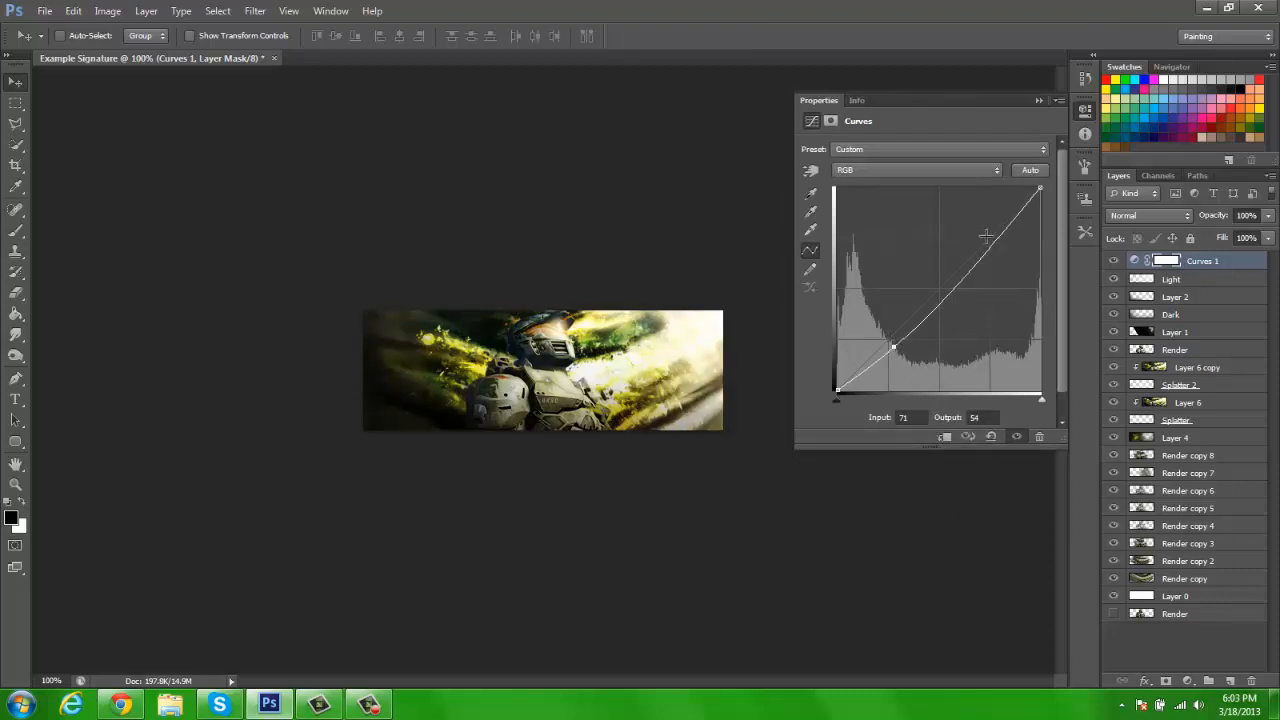
click(985, 232)
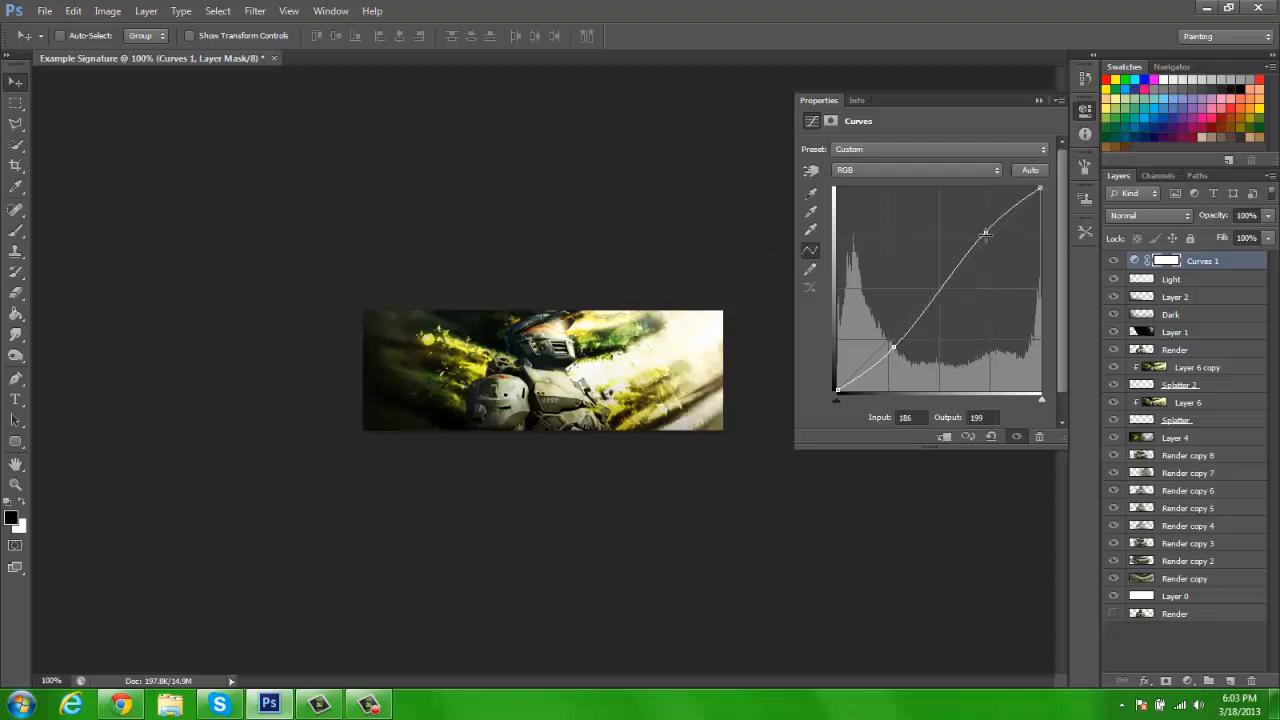
drag(985, 232, 990, 236)
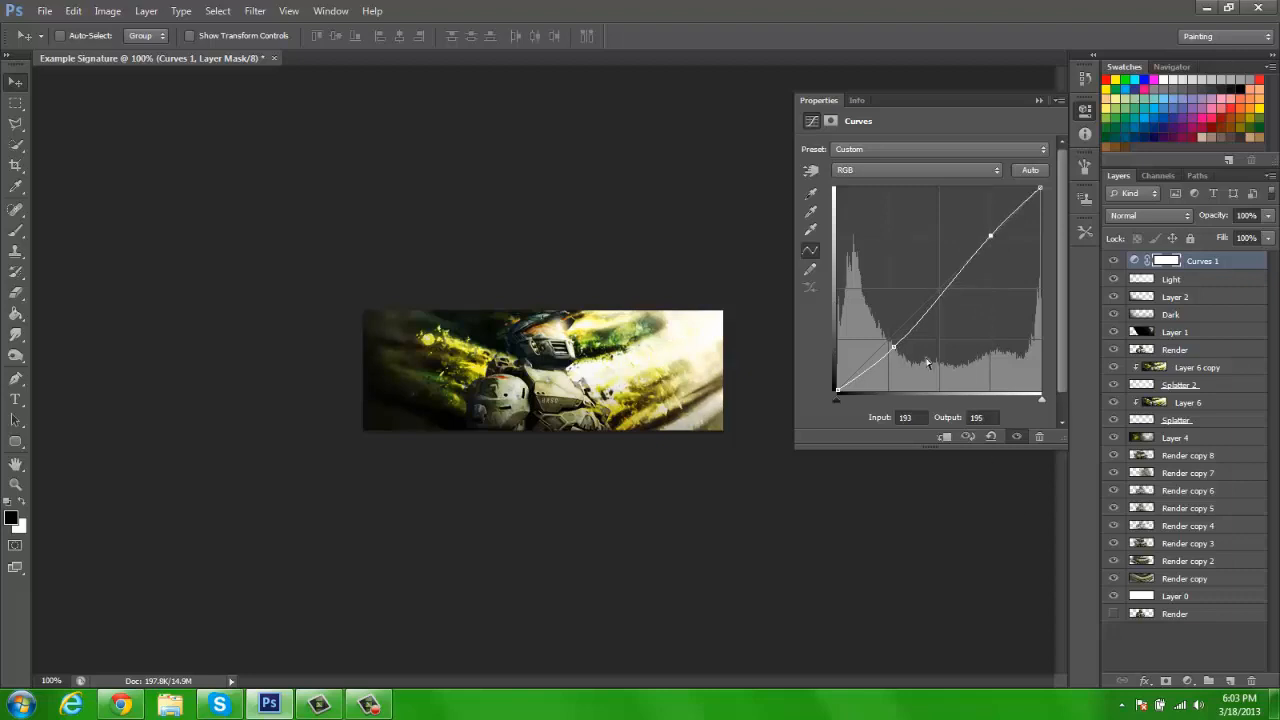
click(1038, 98)
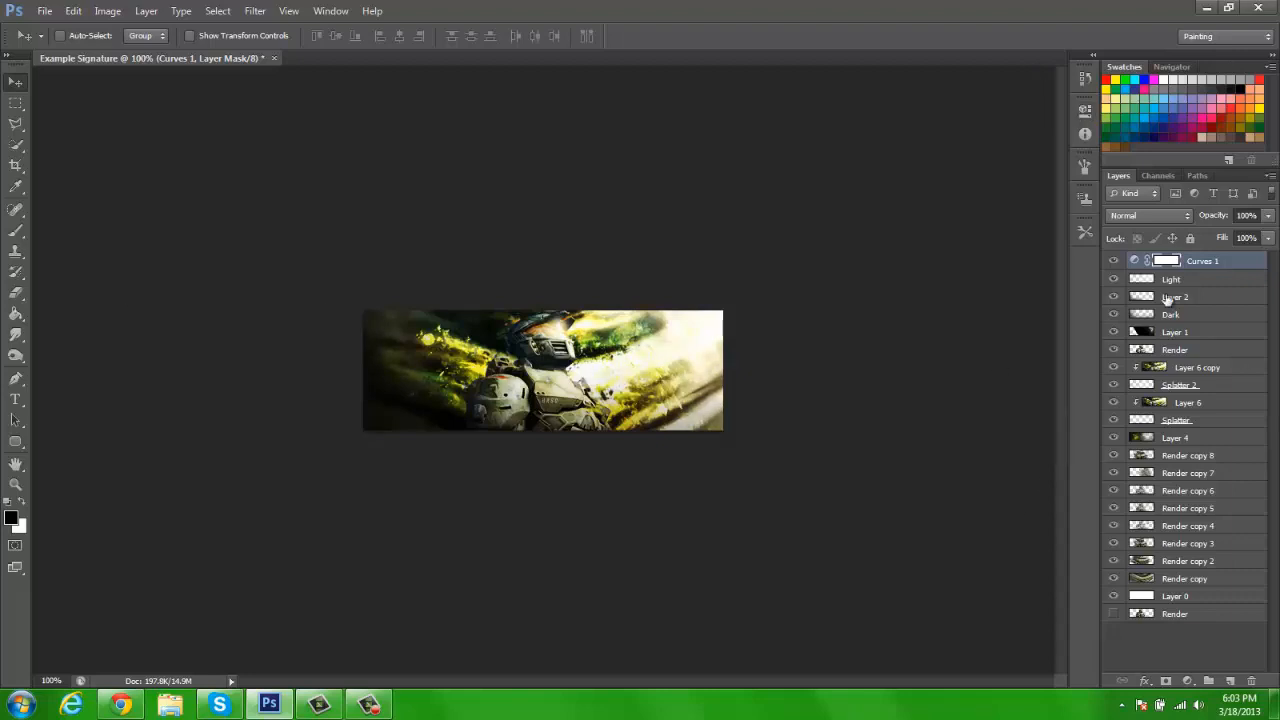
click(1113, 261)
click(1113, 261)
Step: Add a Gradient Map adjustment layer above Curves 1 using the Violet, Orange preset
click(1187, 681)
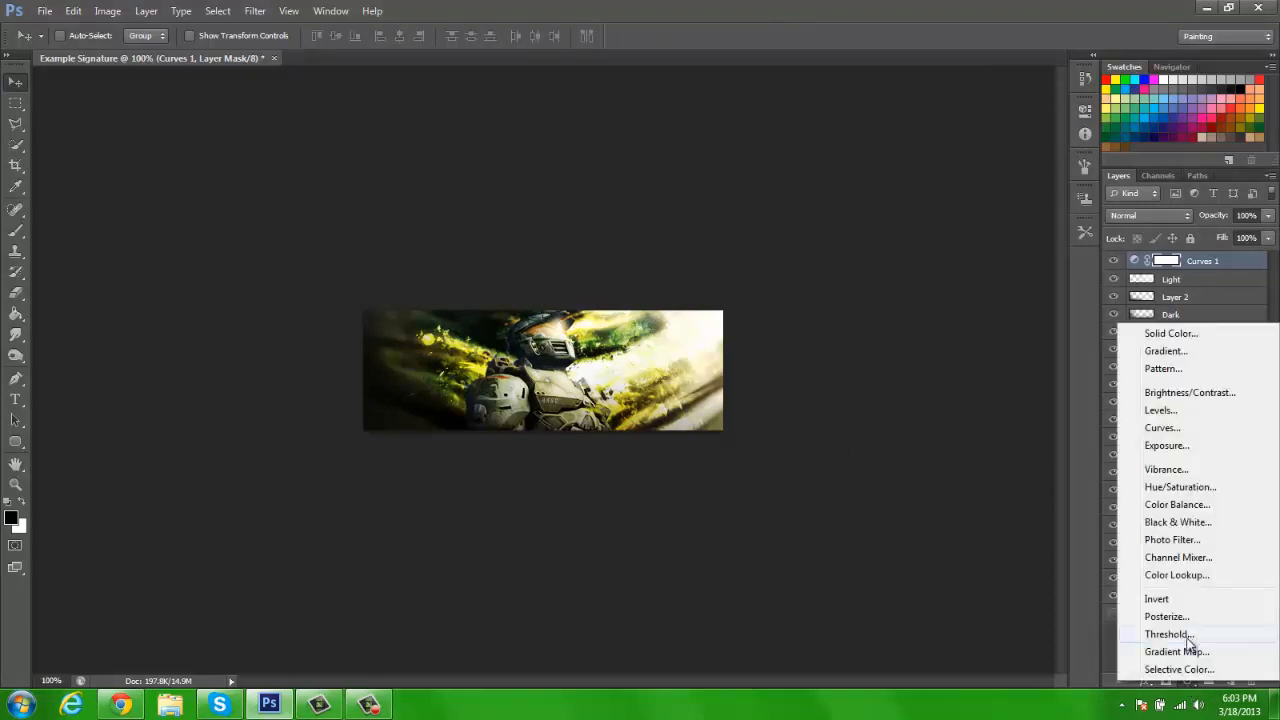
click(1178, 652)
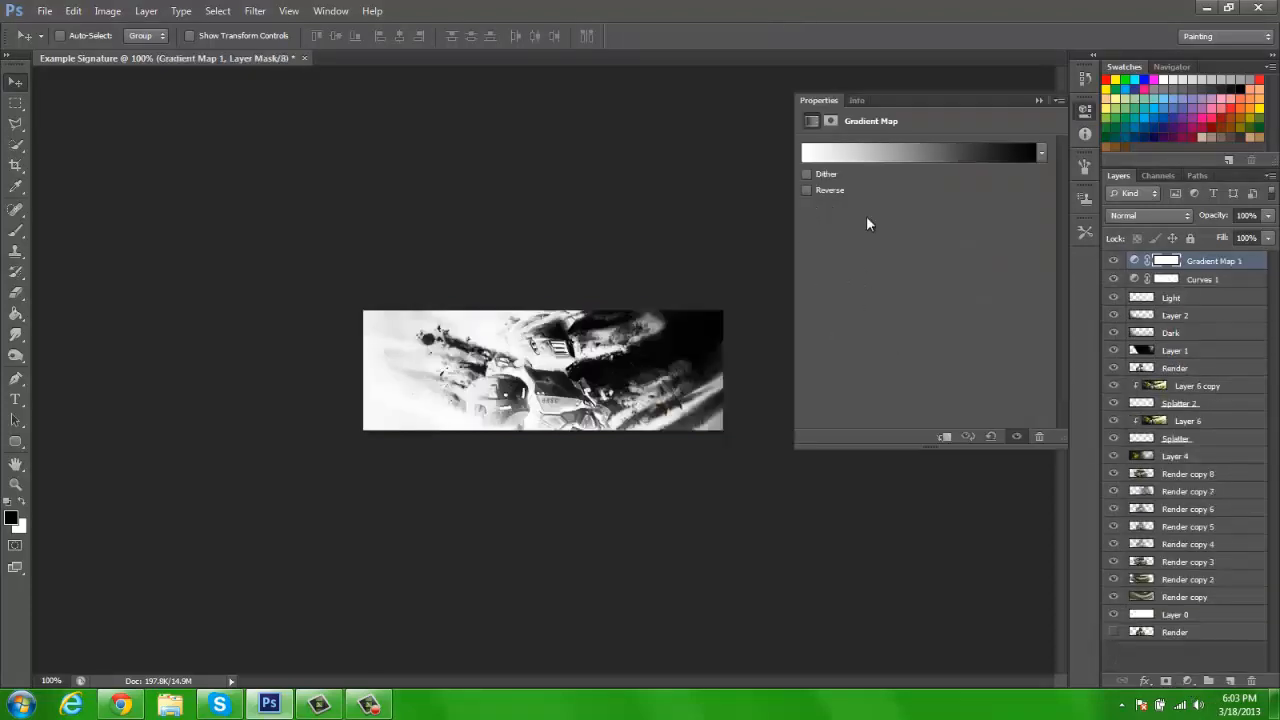
click(927, 150)
click(986, 160)
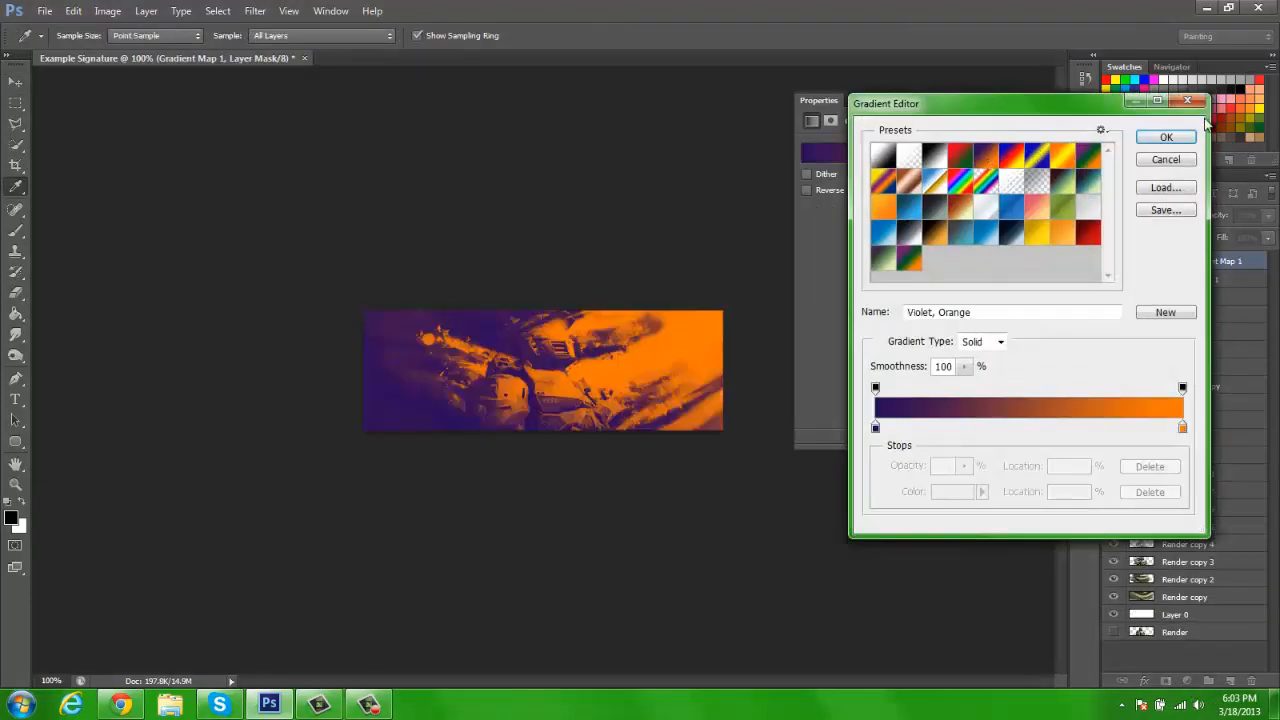
click(1167, 137)
Step: Blend the violet-orange gradient map with Soft Light at 35% opacity
click(1150, 218)
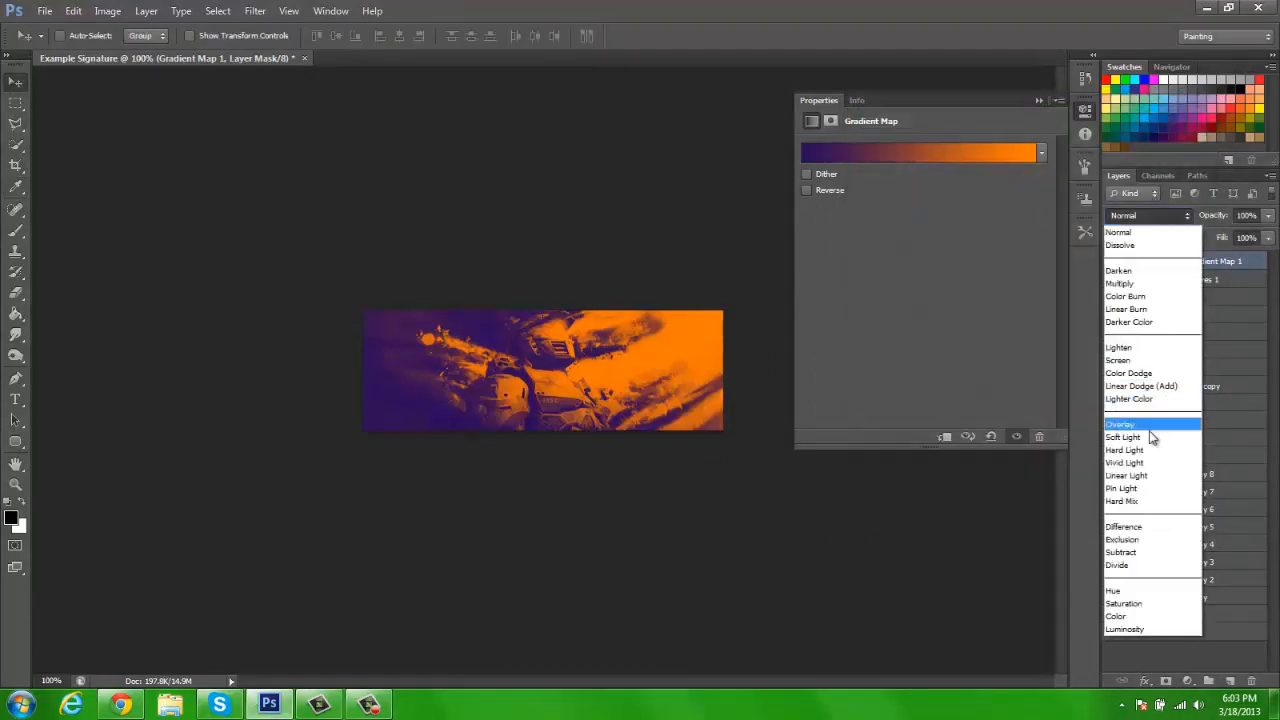
click(1172, 440)
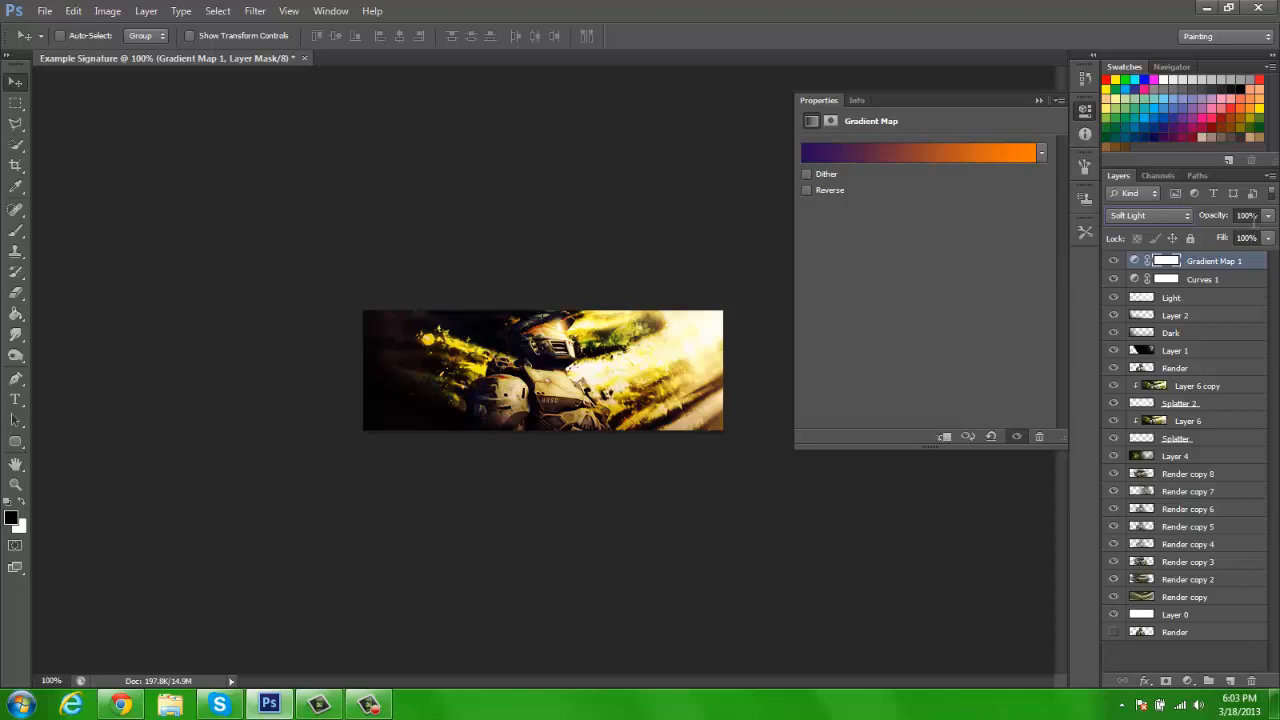
click(1250, 216)
text(35)
key(Return)
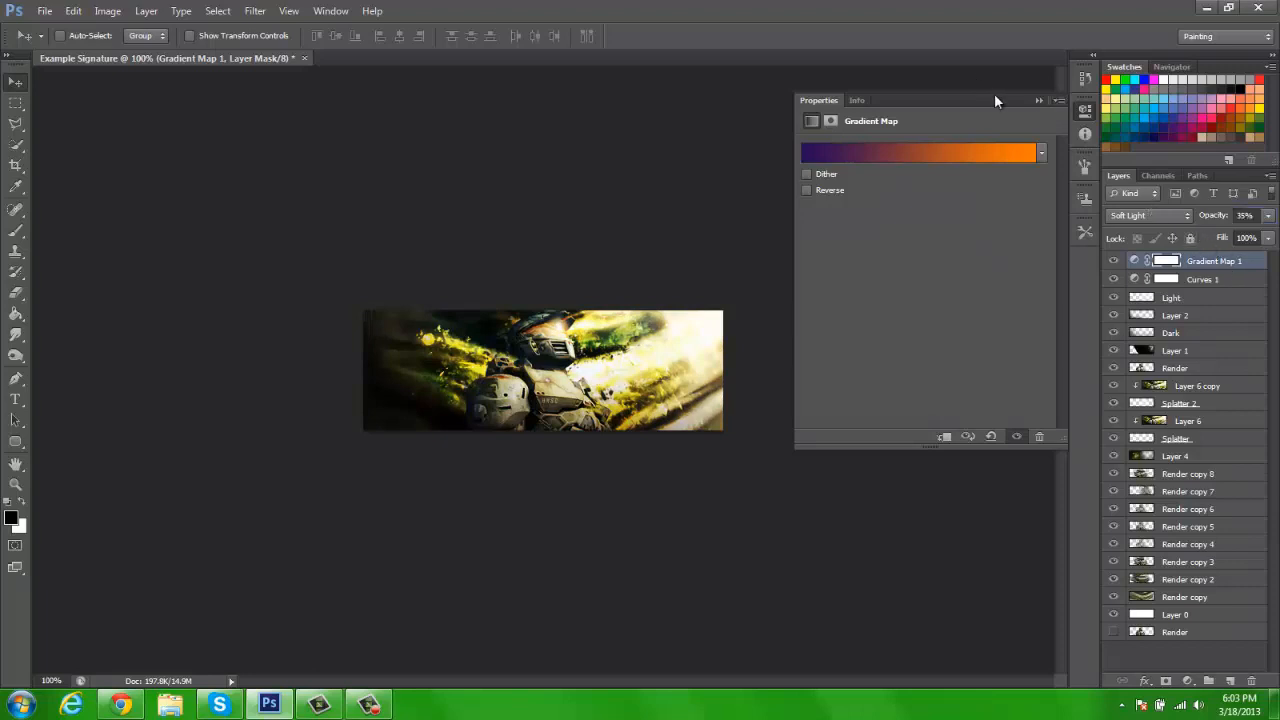
click(1037, 102)
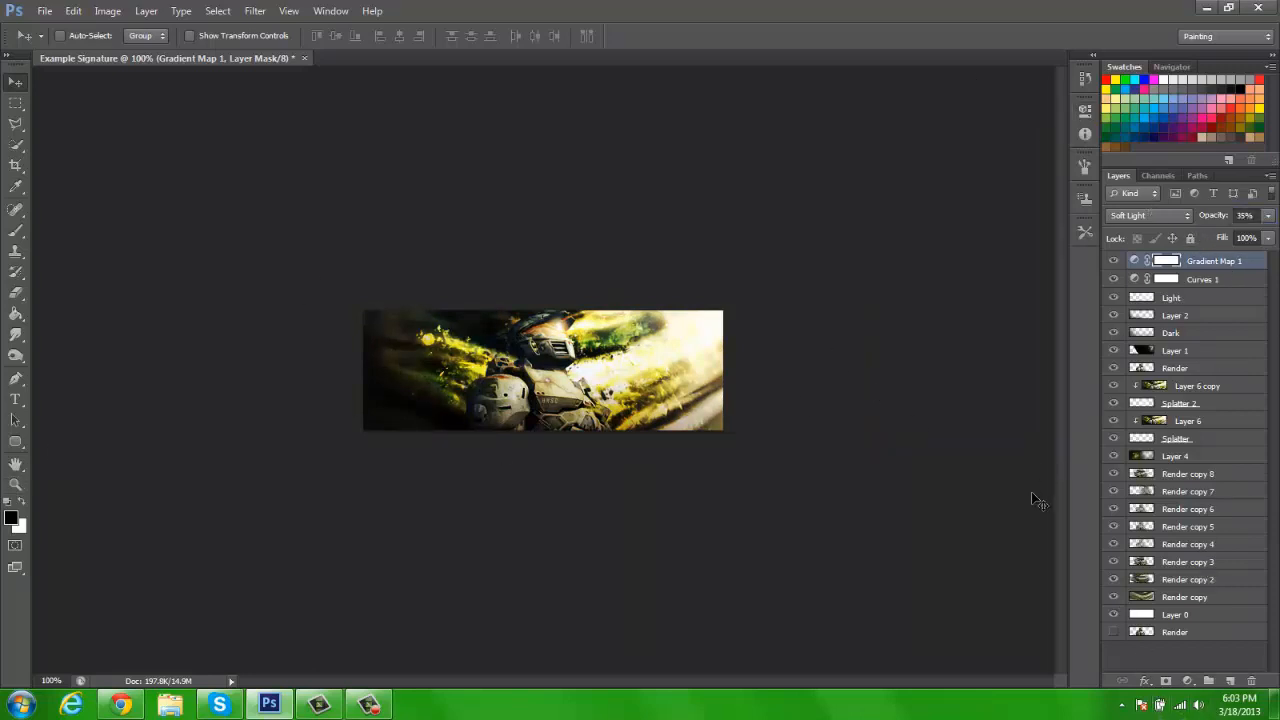
Step: Add a second Gradient Map adjustment layer on top using the Vintage15 preset
click(1187, 681)
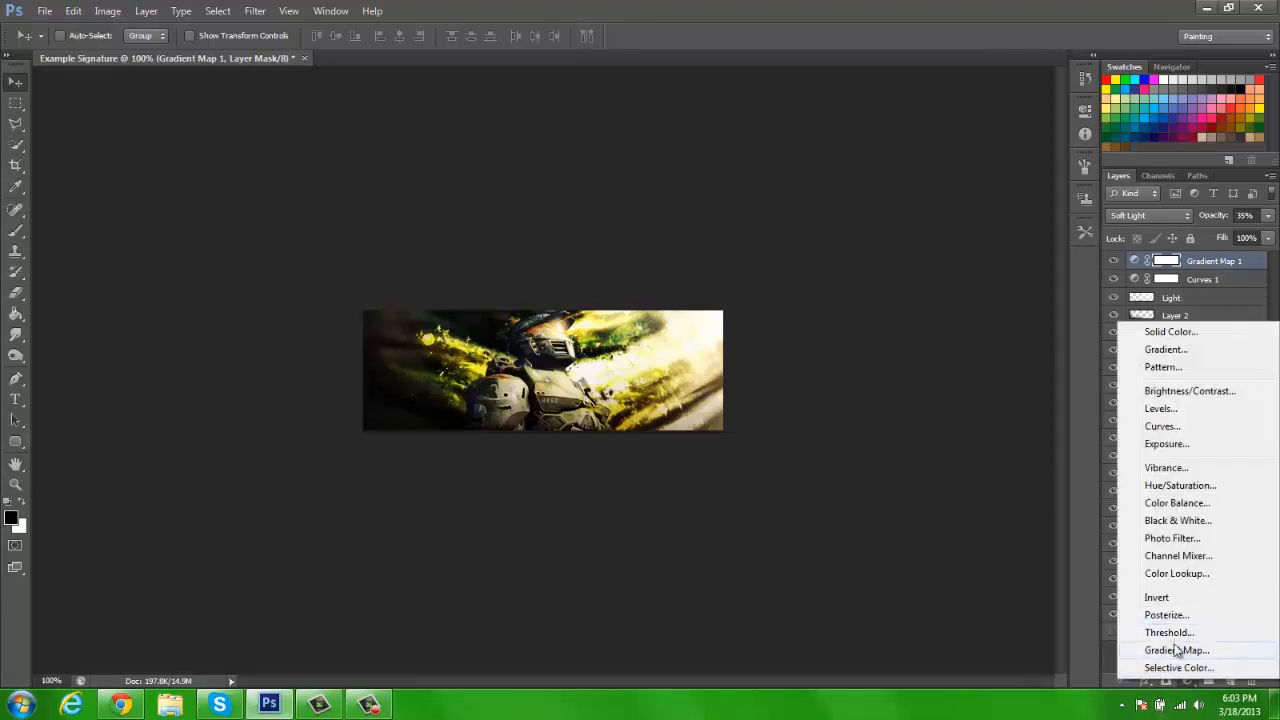
click(1176, 648)
click(936, 155)
click(908, 258)
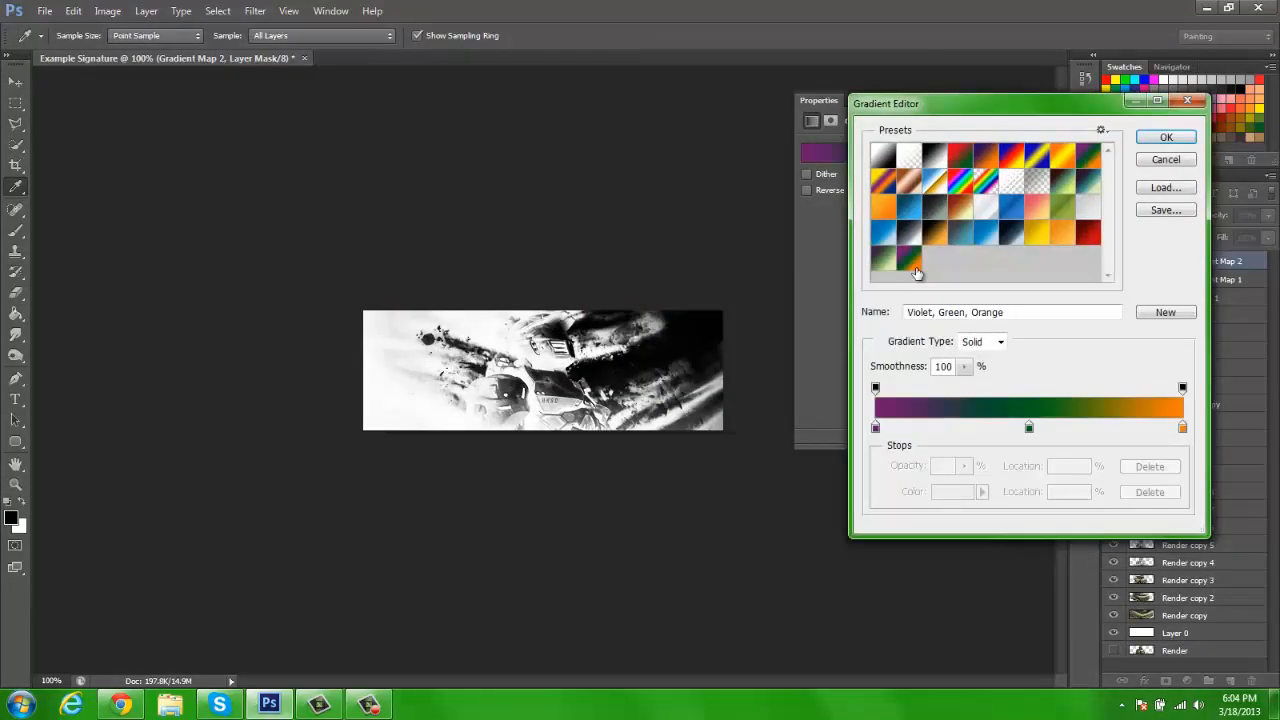
click(882, 262)
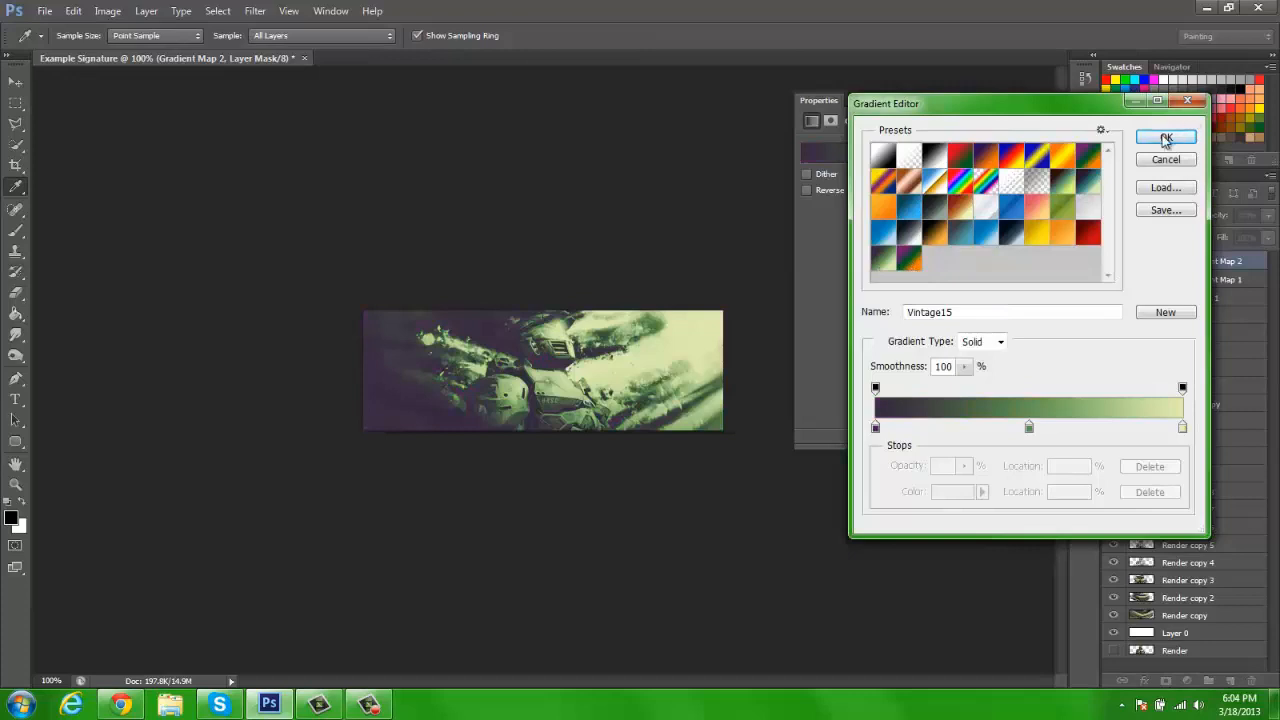
click(1166, 137)
Step: Try Color Dodge, Linear Dodge and Overlay on the second gradient map and settle on the Soft Light blend mode
click(1127, 213)
click(1133, 377)
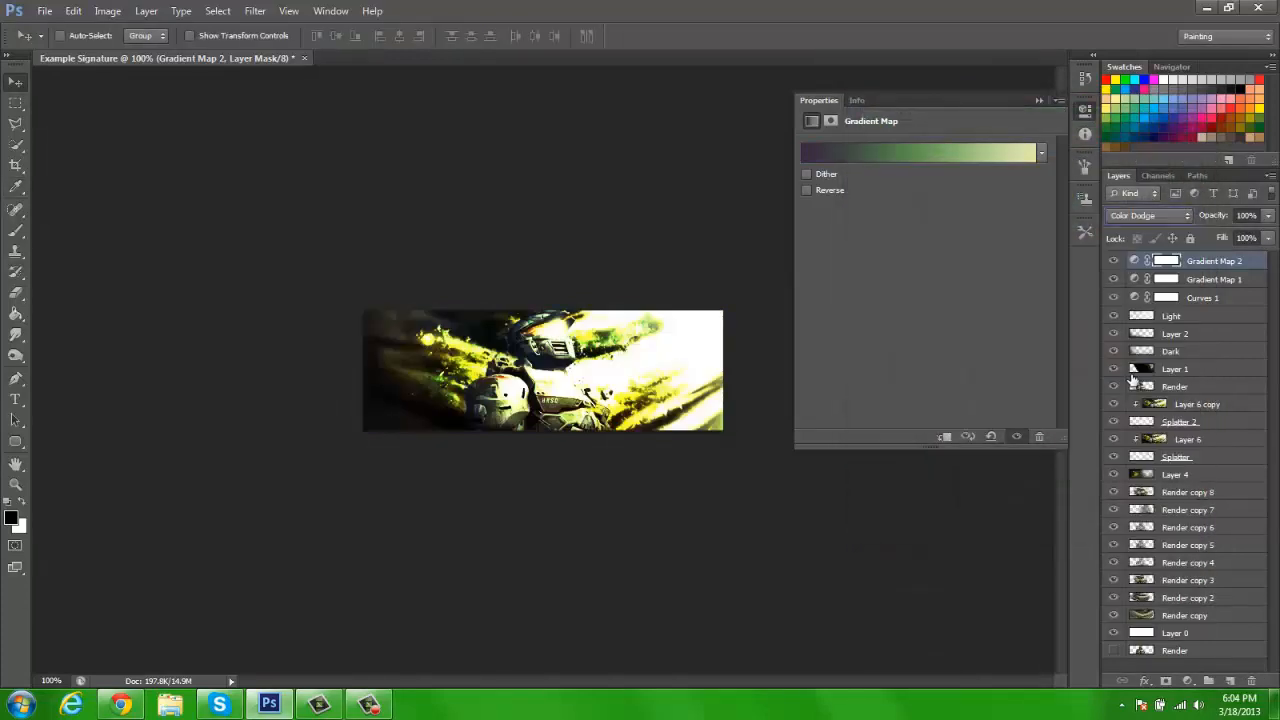
key(Down)
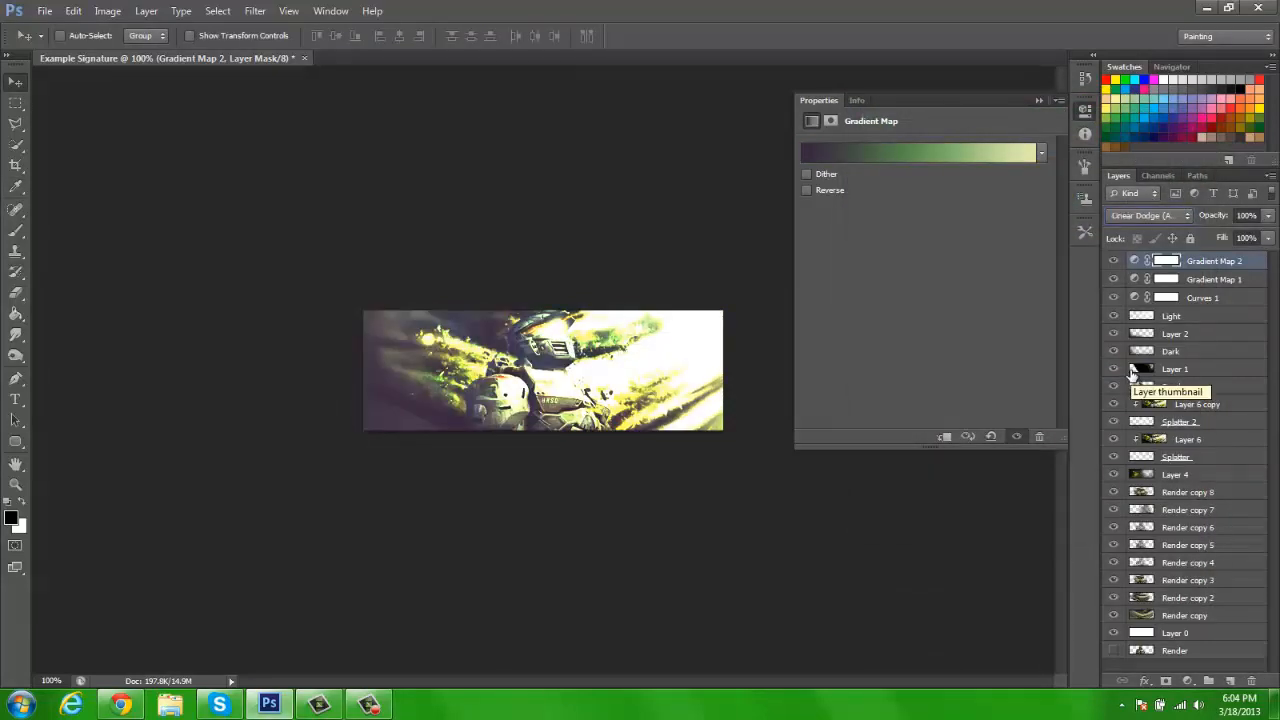
key(Down)
key(Down)
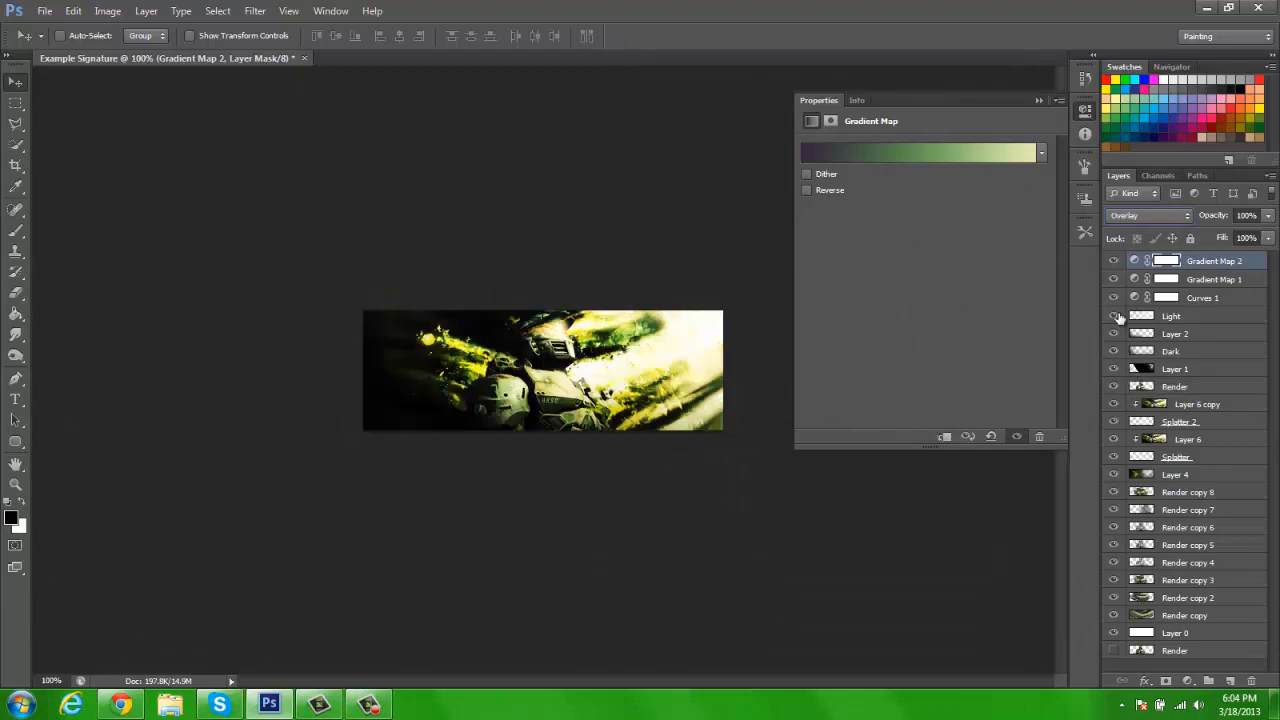
key(Down)
Step: Try other gradient presets such as Illustrator and Vintage10 on the second gradient map, and return to Vintage15
click(961, 160)
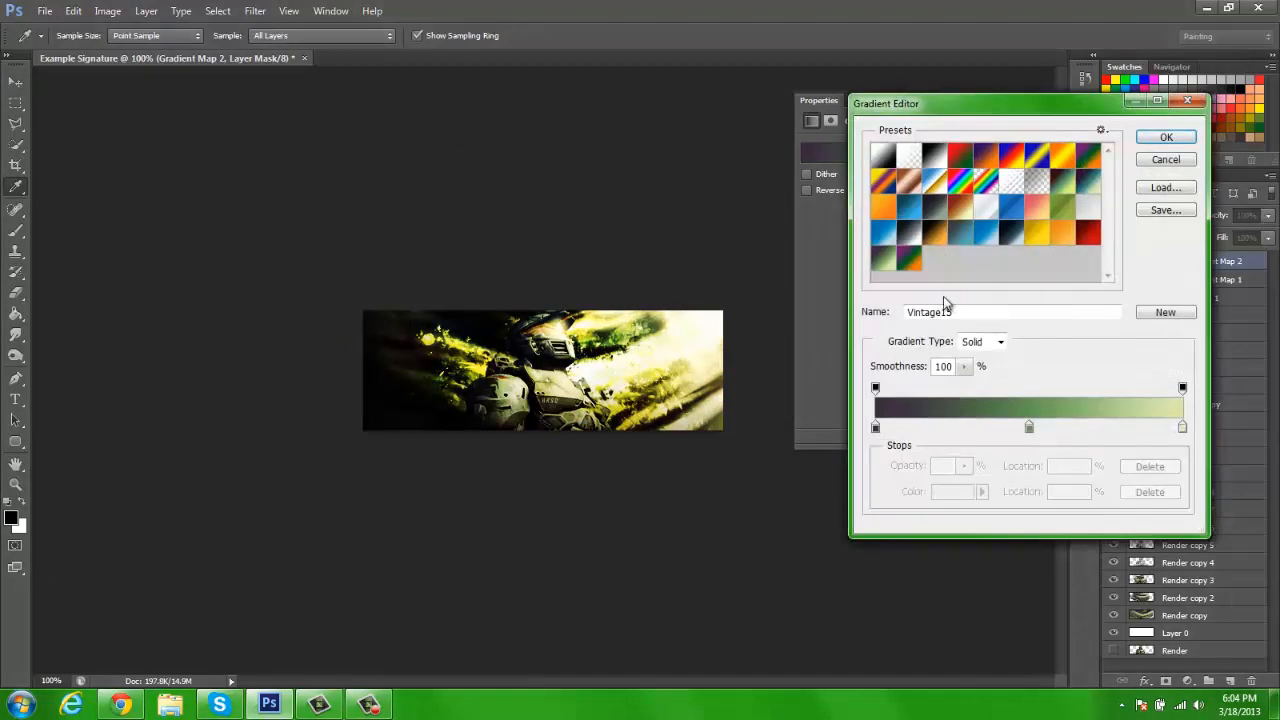
click(909, 264)
click(879, 262)
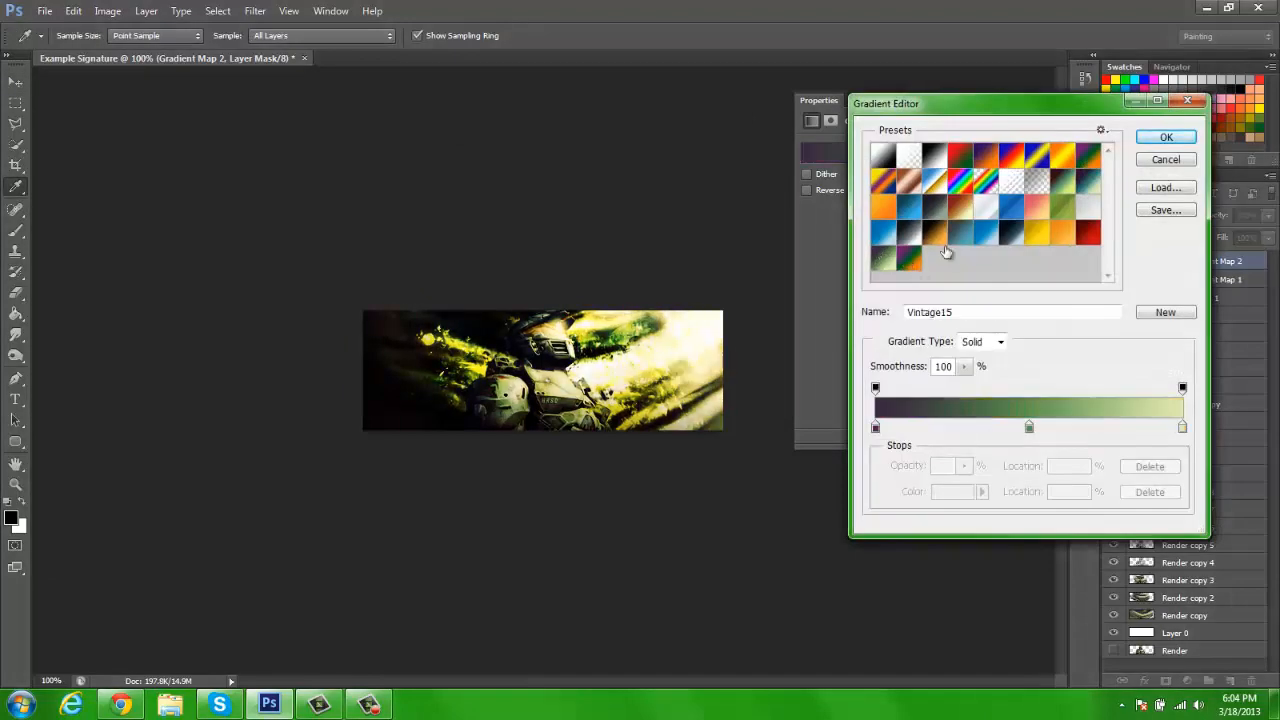
click(1016, 238)
click(979, 236)
click(941, 237)
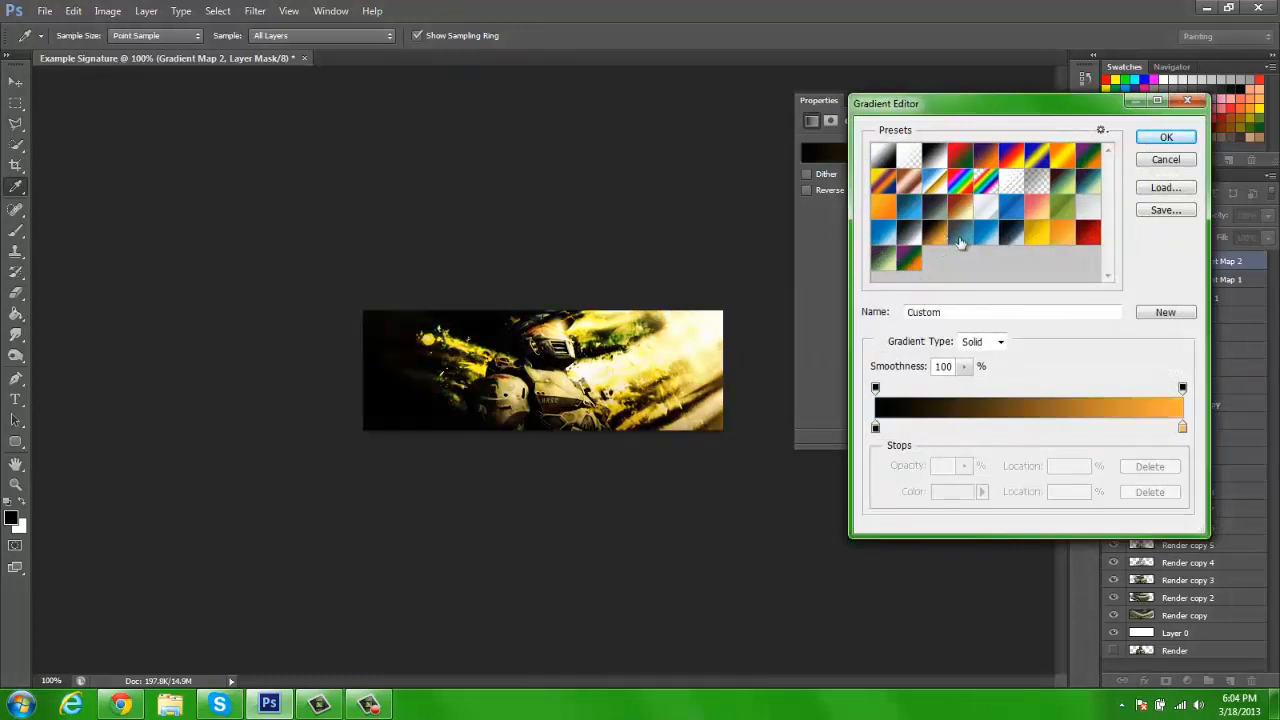
click(983, 238)
click(961, 238)
click(1062, 234)
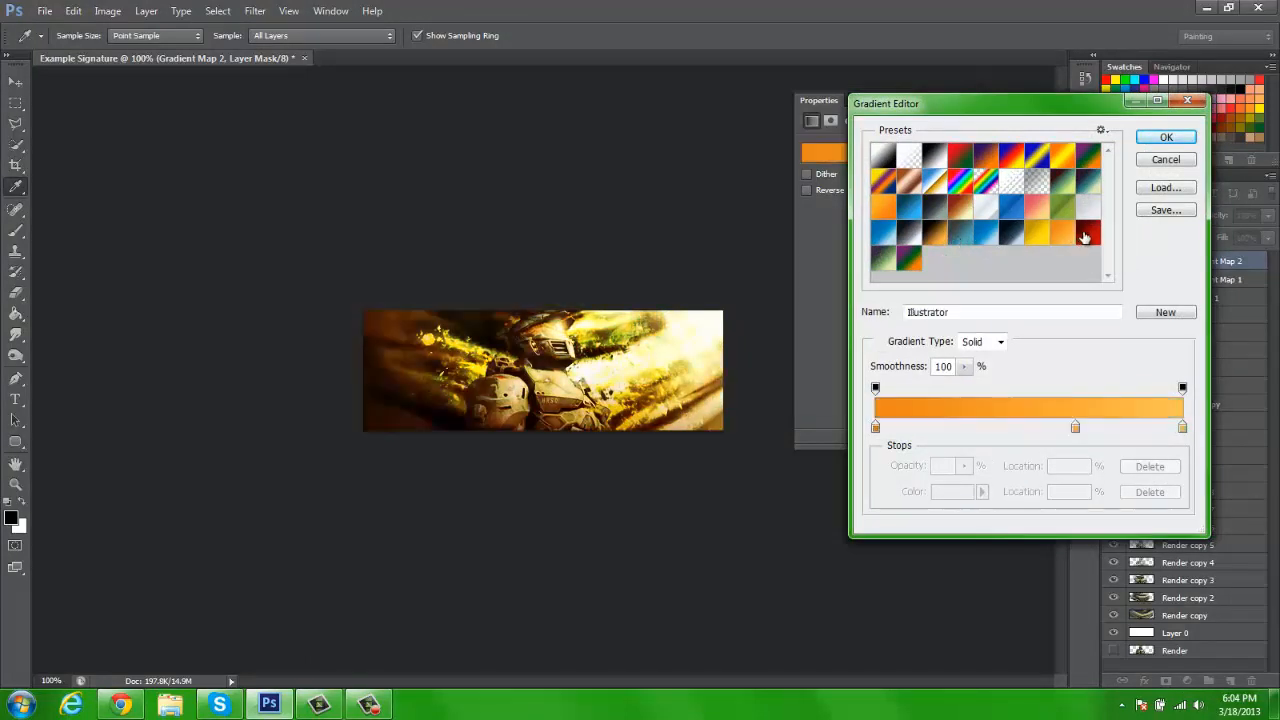
click(1088, 234)
click(1085, 209)
click(1087, 189)
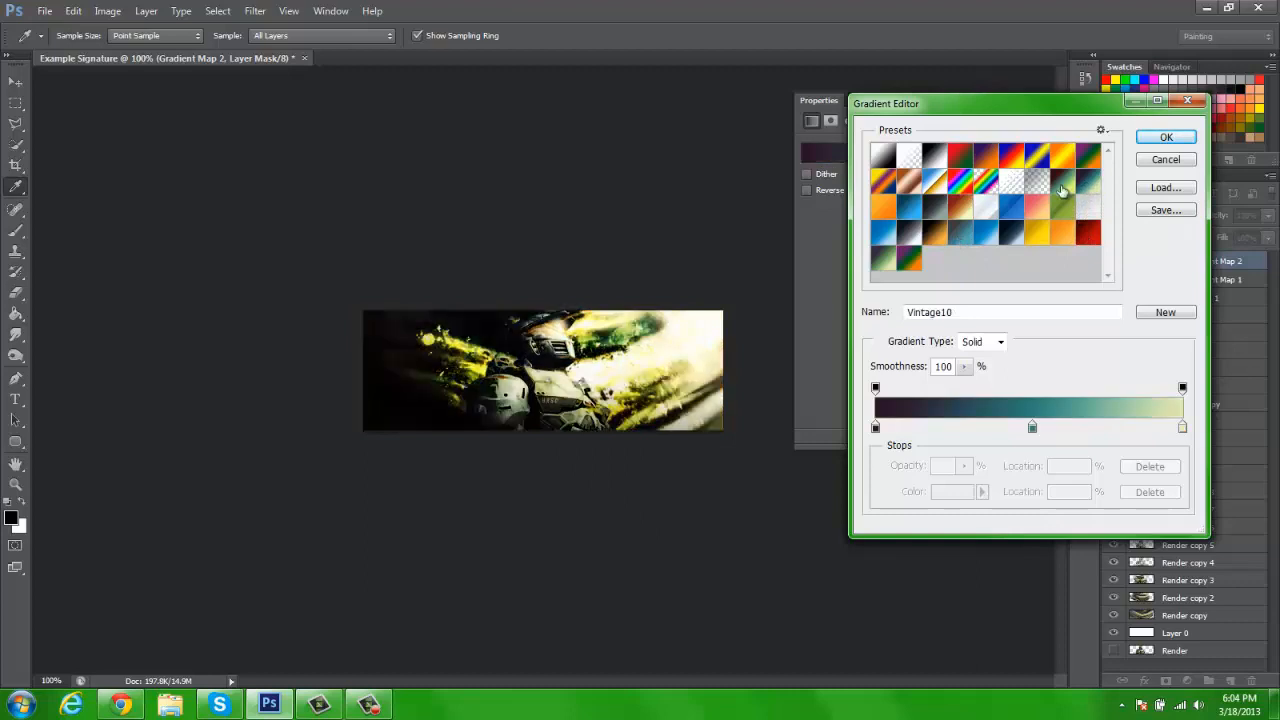
click(1062, 192)
click(873, 260)
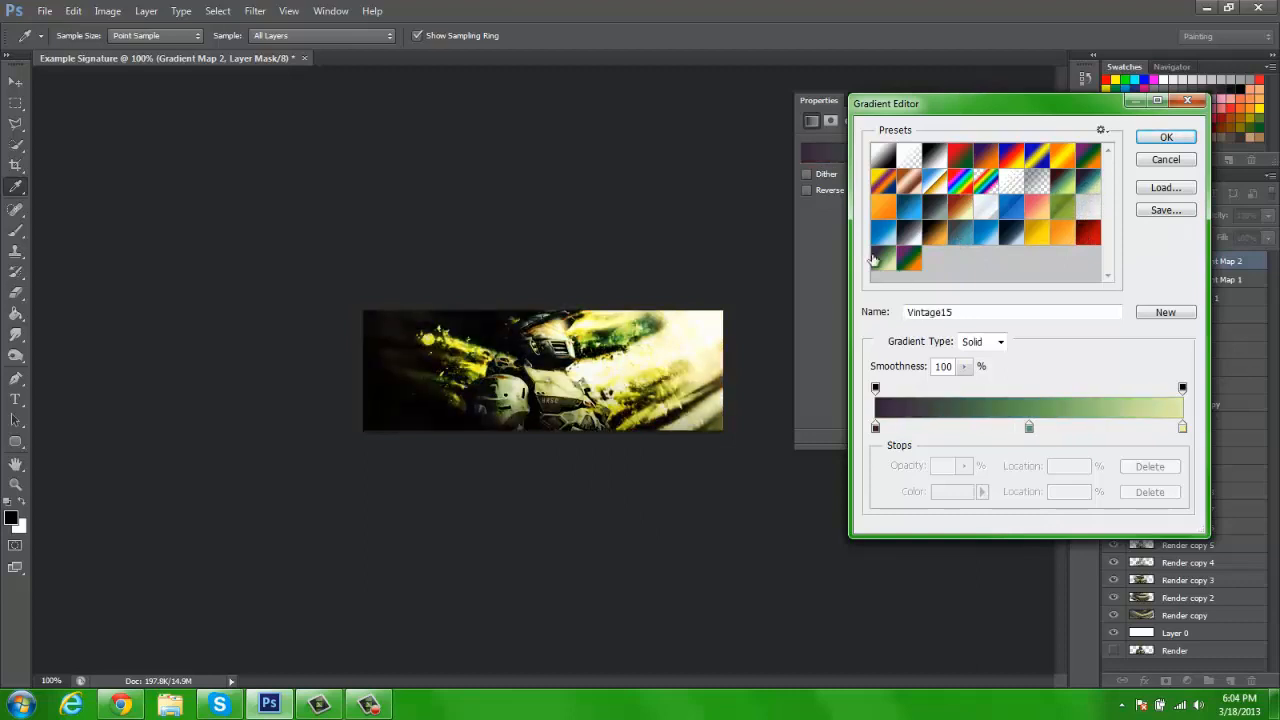
click(1166, 137)
Step: Set the opacity of the second gradient map to 45%
click(1249, 215)
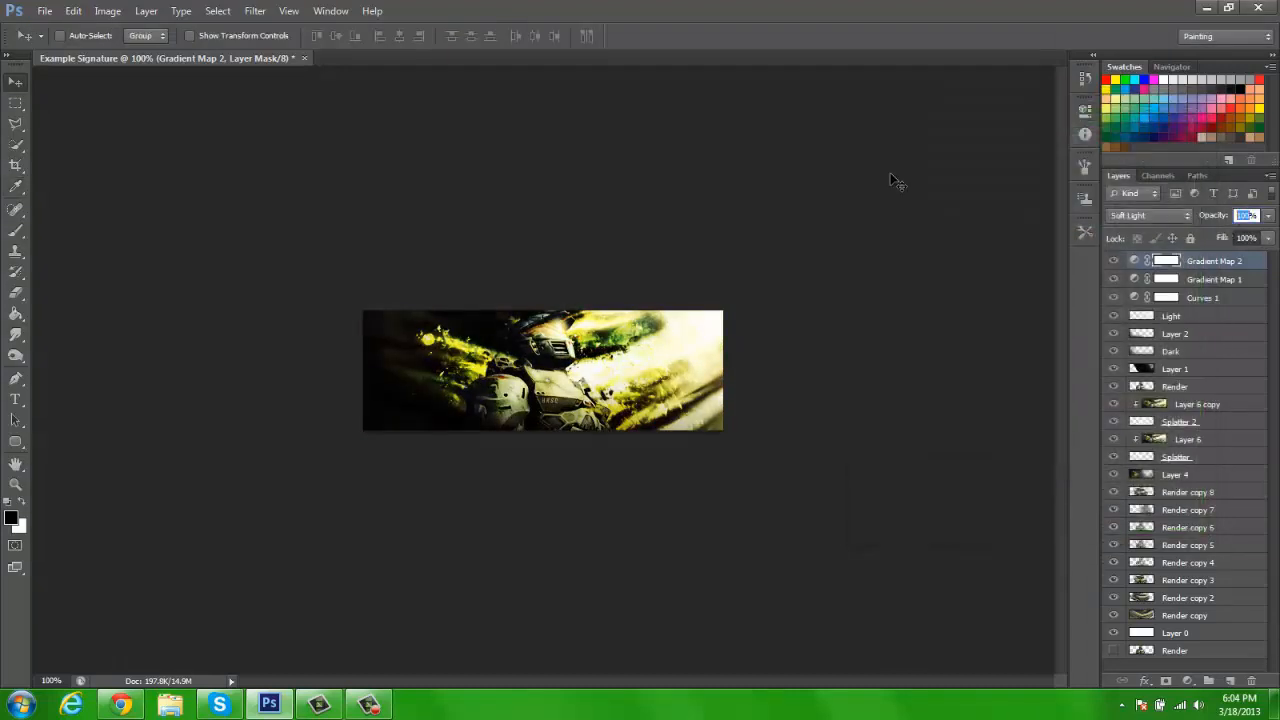
text(45)
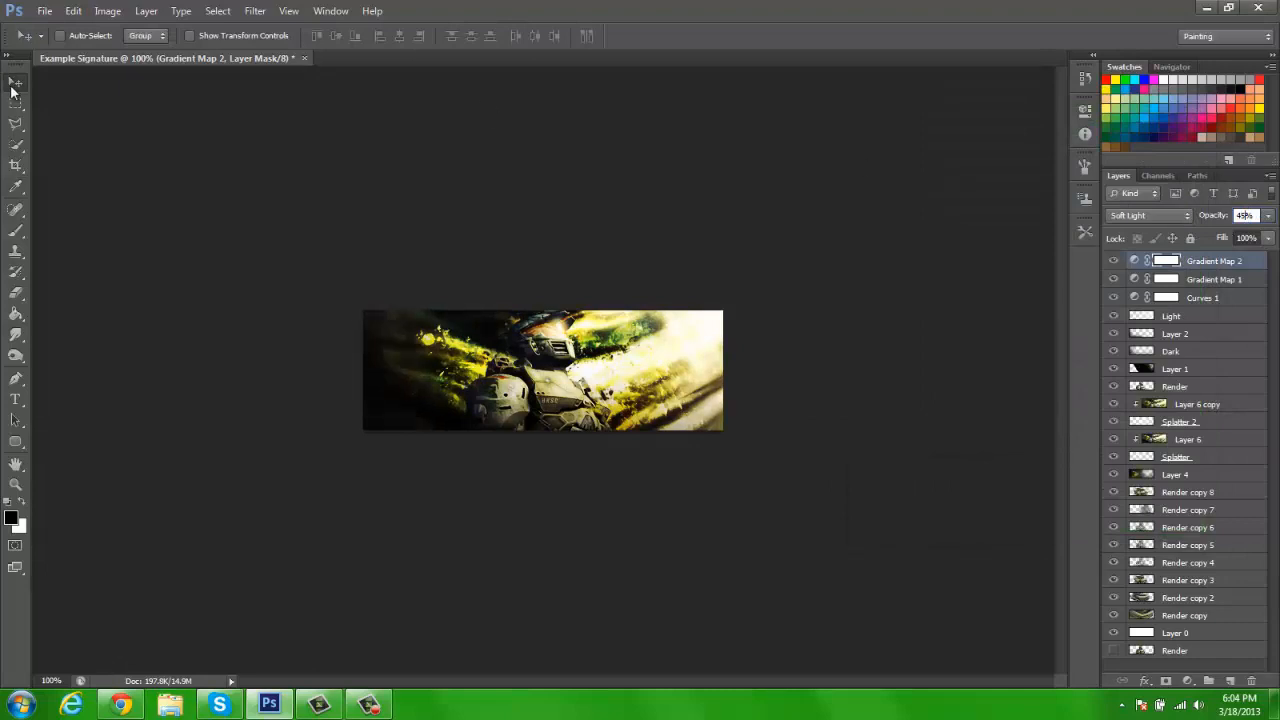
key(Return)
Step: Show the rulers and arrange two horizontal guides and three vertical guides over the banner, the verticals at about 1.1, 3.2 and 5.1
key(ctrl+r)
drag(321, 74, 300, 396)
mouse_move(40, 296)
mouse_down()
mouse_move(570, 302)
mouse_move(47, 300)
mouse_up()
drag(684, 356, 658, 356)
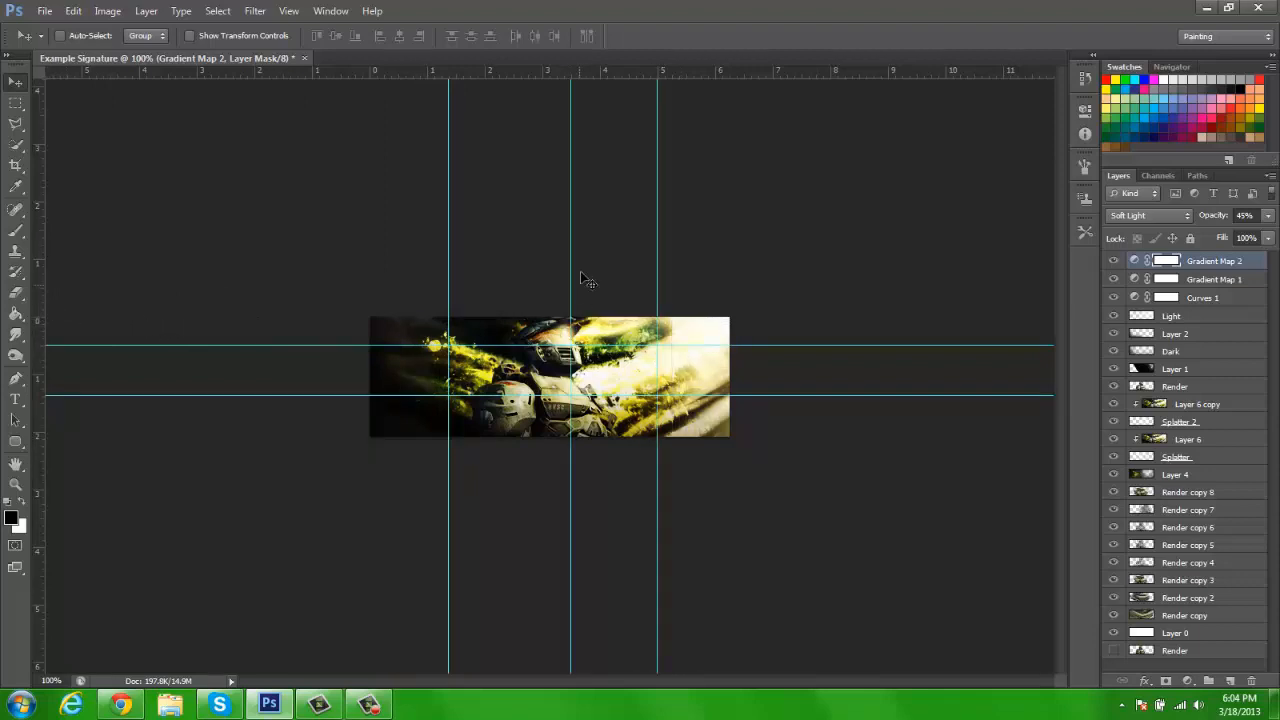
drag(570, 263, 556, 263)
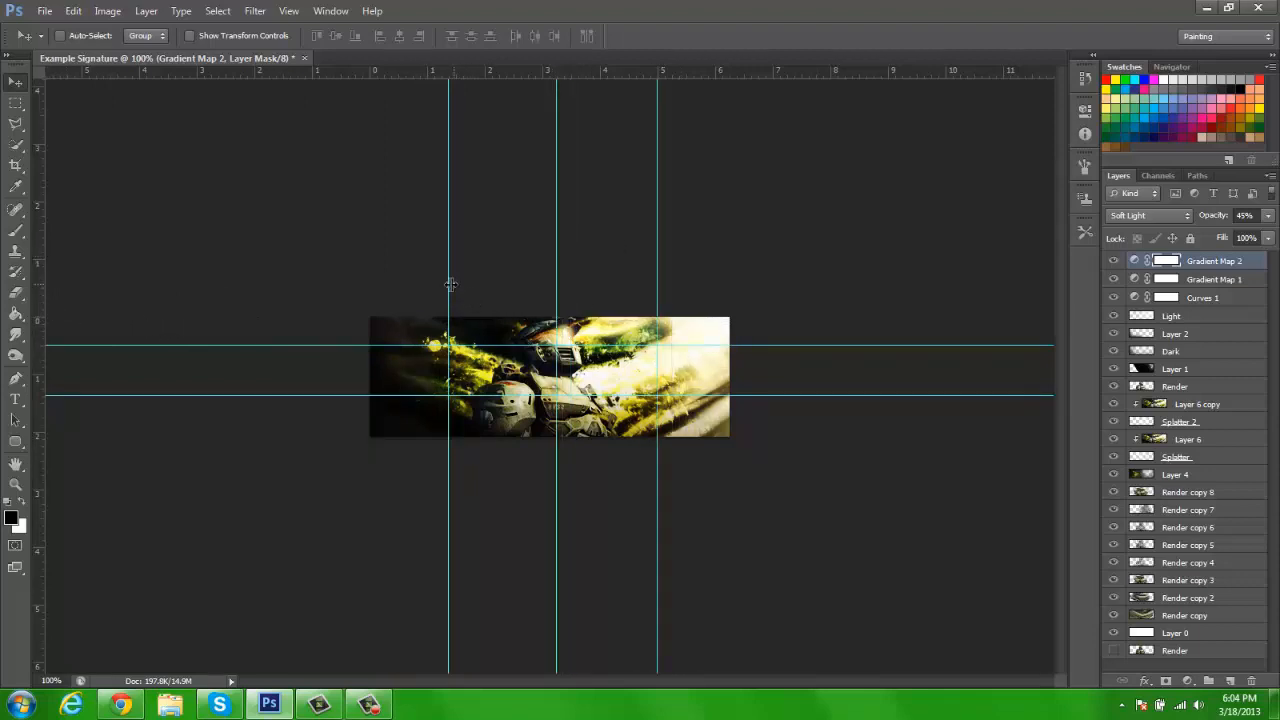
drag(451, 285, 434, 286)
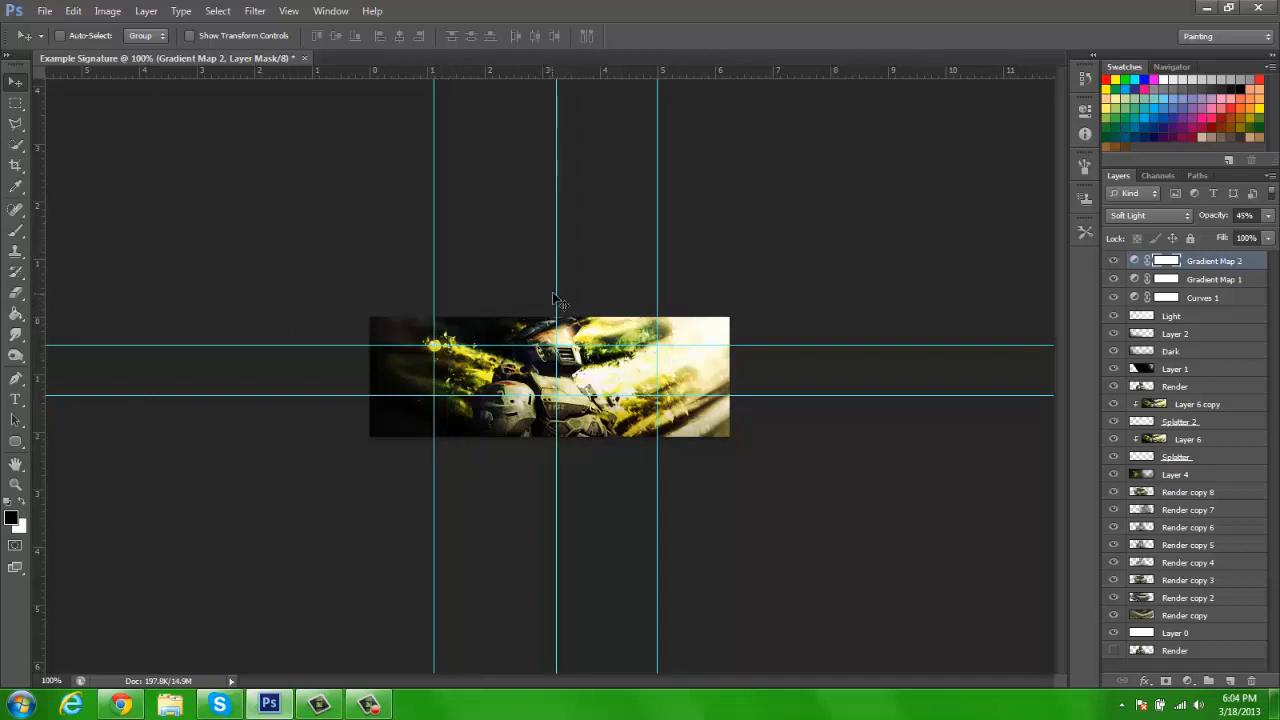
drag(556, 293, 549, 293)
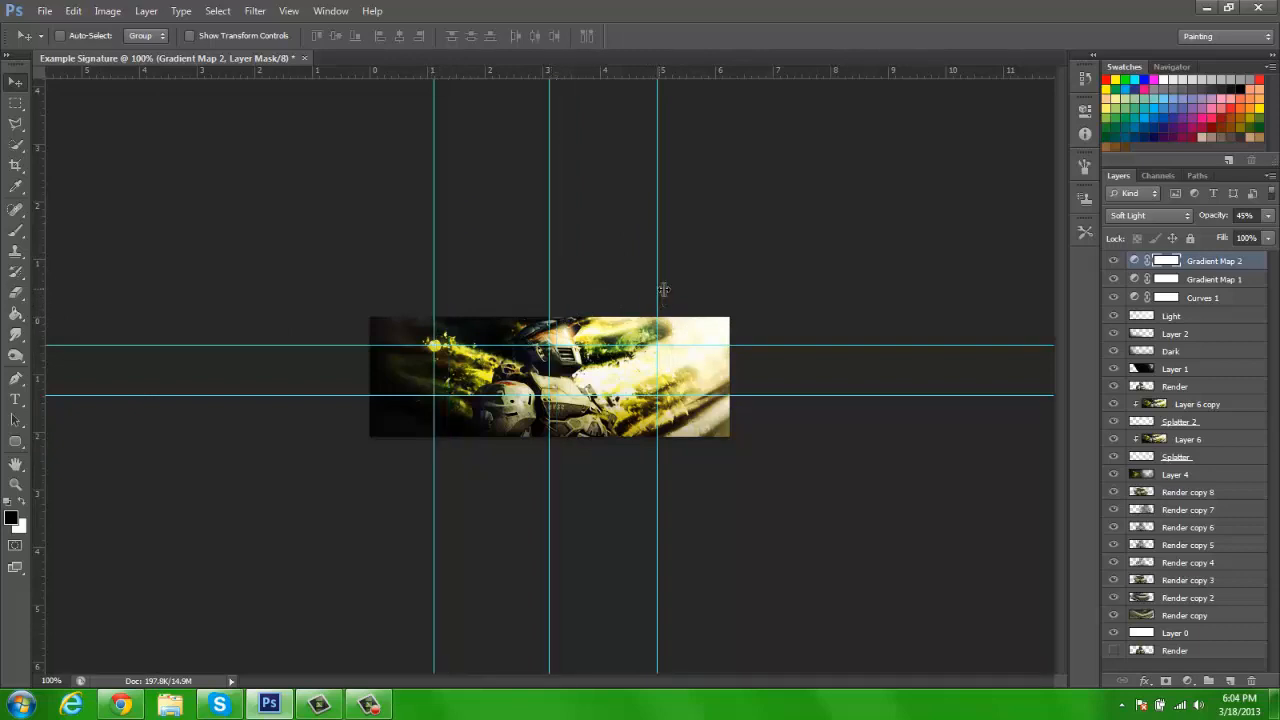
drag(663, 290, 666, 291)
drag(551, 287, 557, 287)
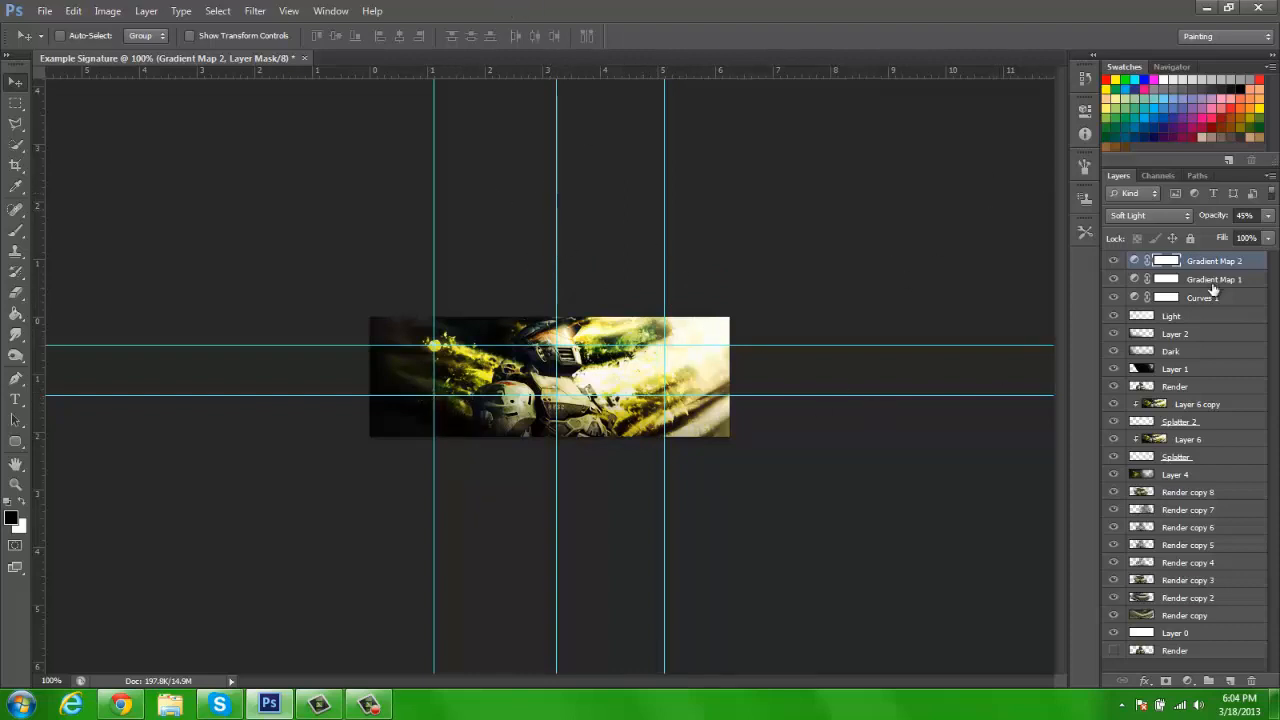
Step: Add the text "hi" in white (ffffff) beside the soldier's chest, between the middle and right vertical guides
key(t)
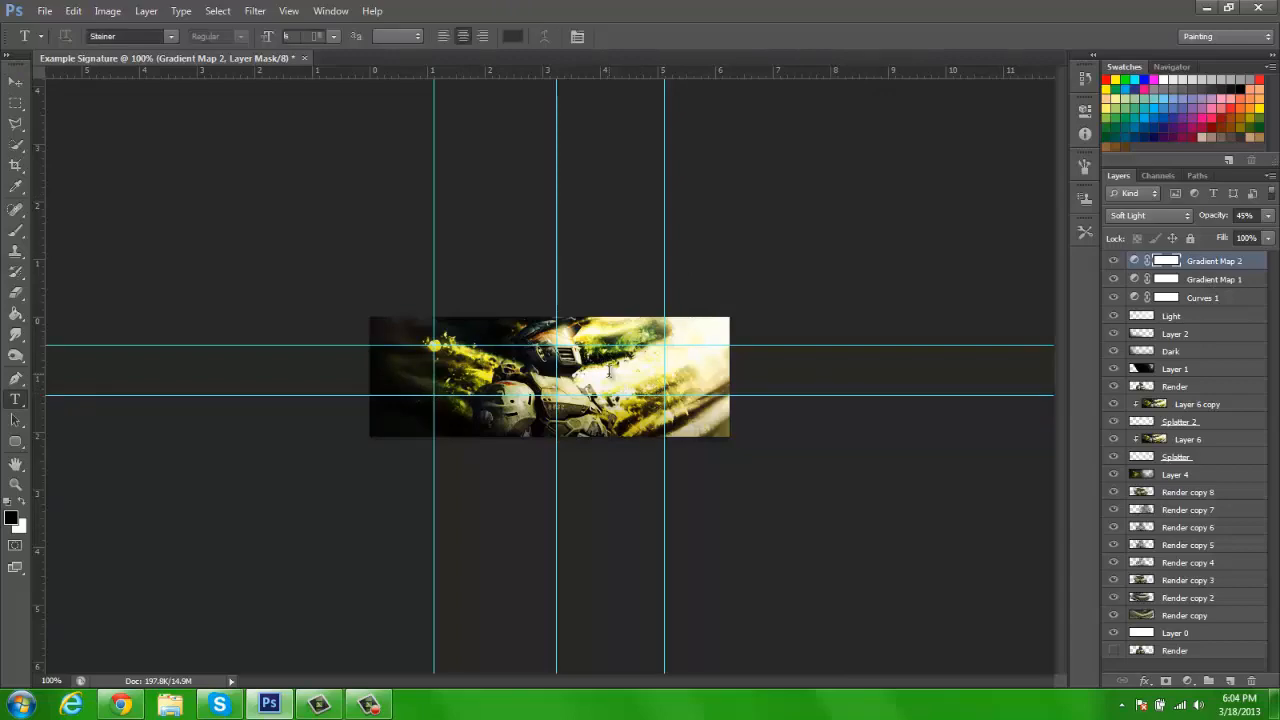
click(608, 372)
click(510, 36)
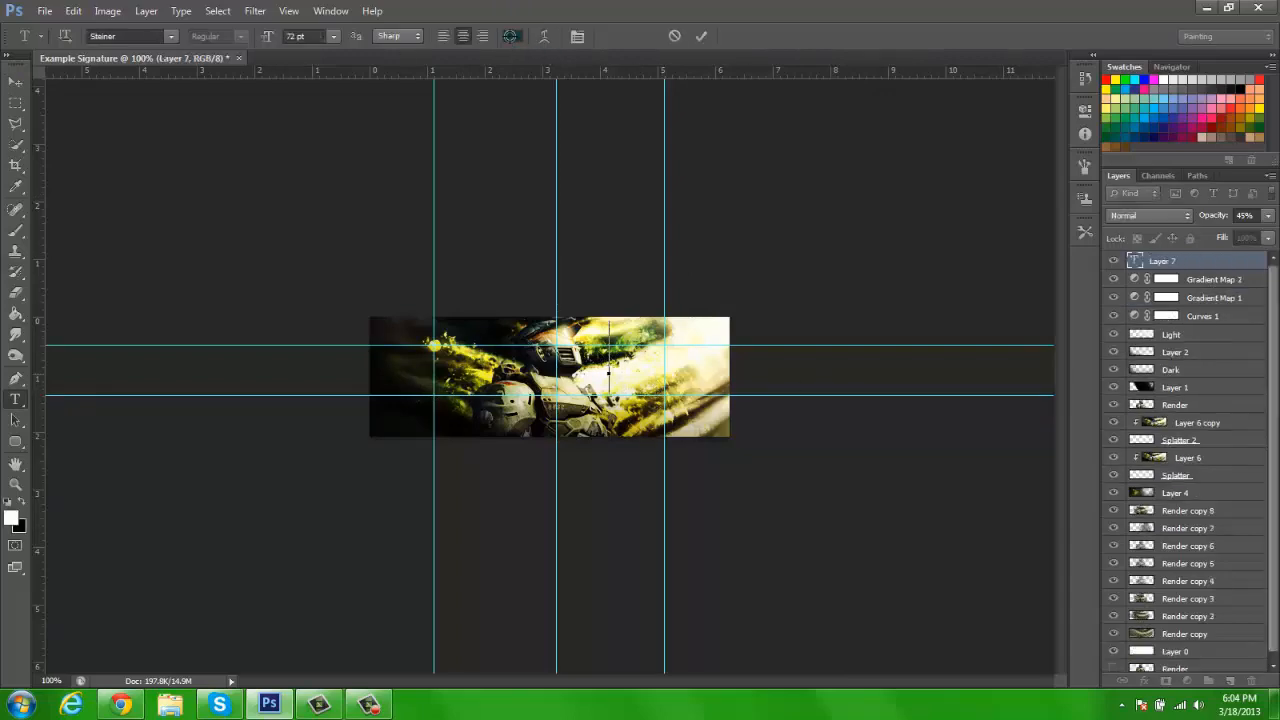
click(911, 248)
click(1222, 178)
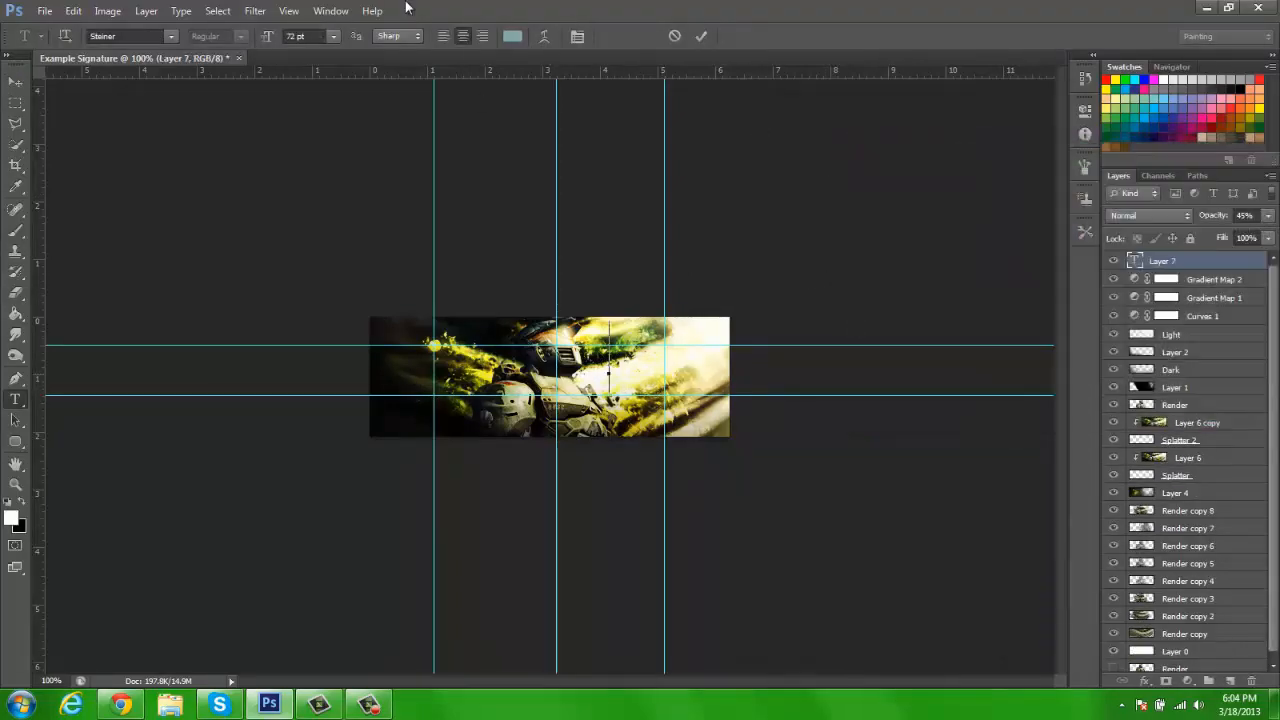
click(512, 36)
click(857, 187)
click(1212, 178)
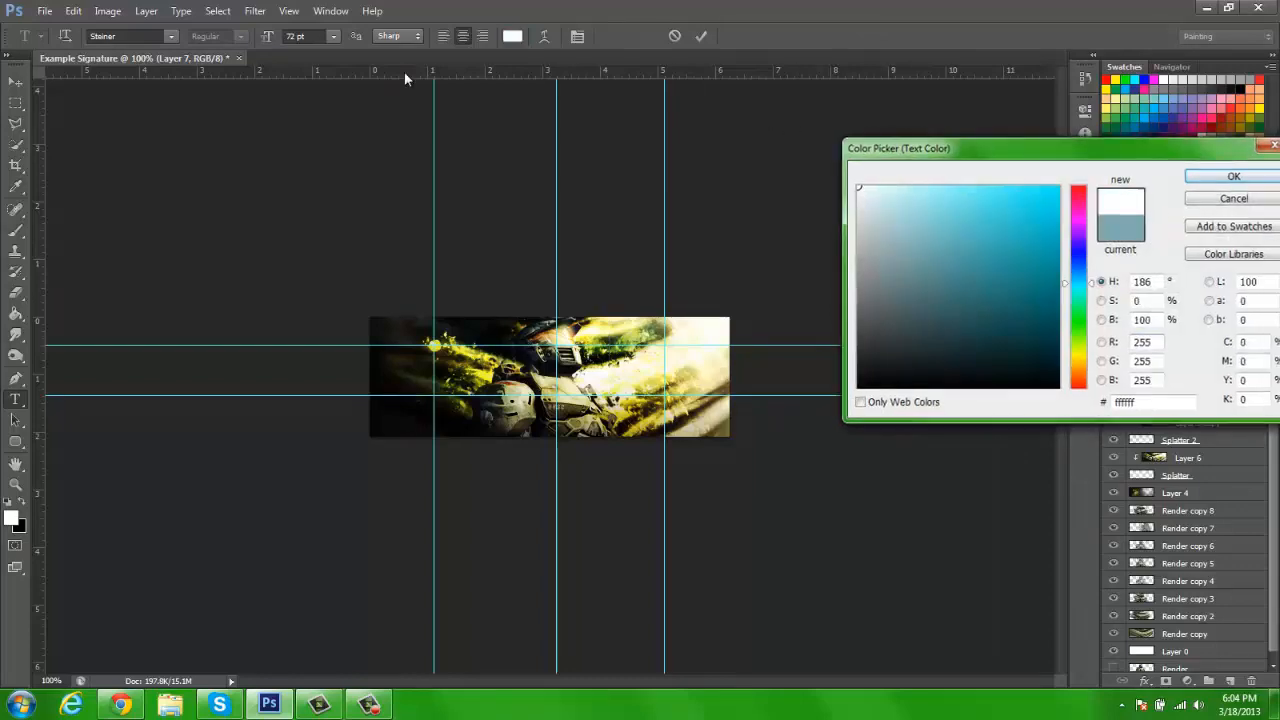
text(n)
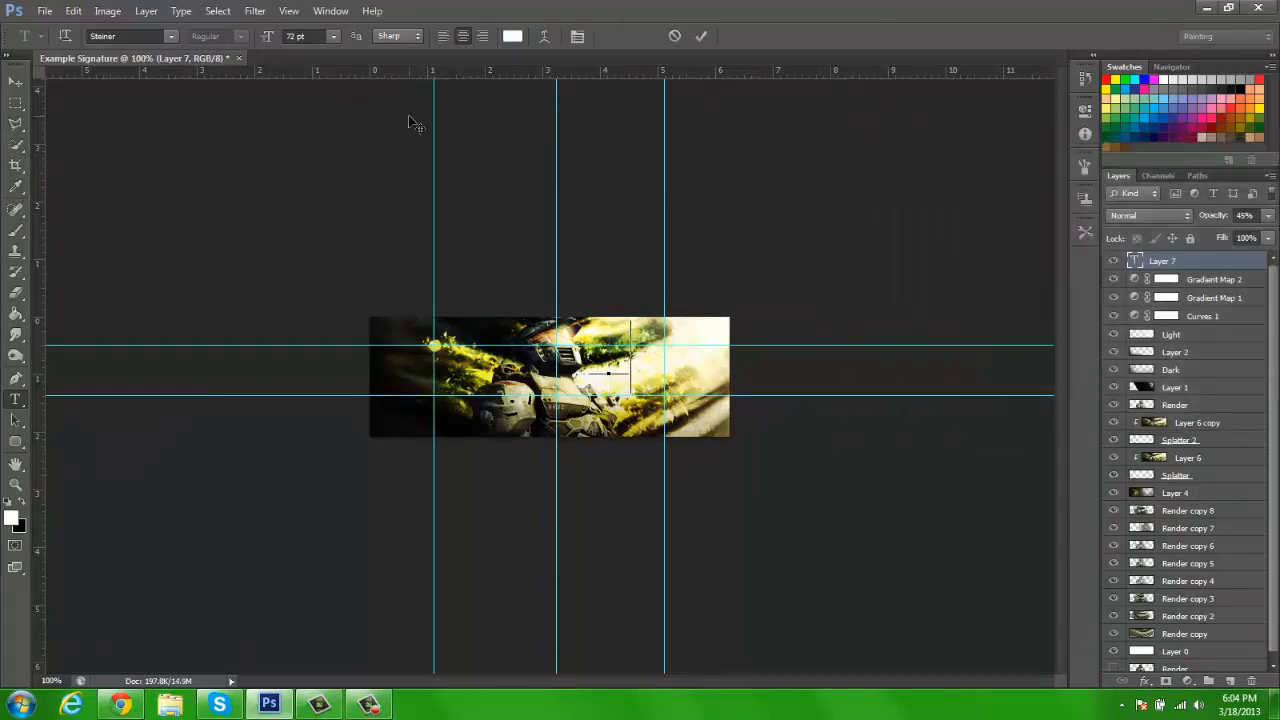
Step: Try the Stencil Std font on the text, commit it, and set its size to 30 pt and its font to teaspoon
click(171, 36)
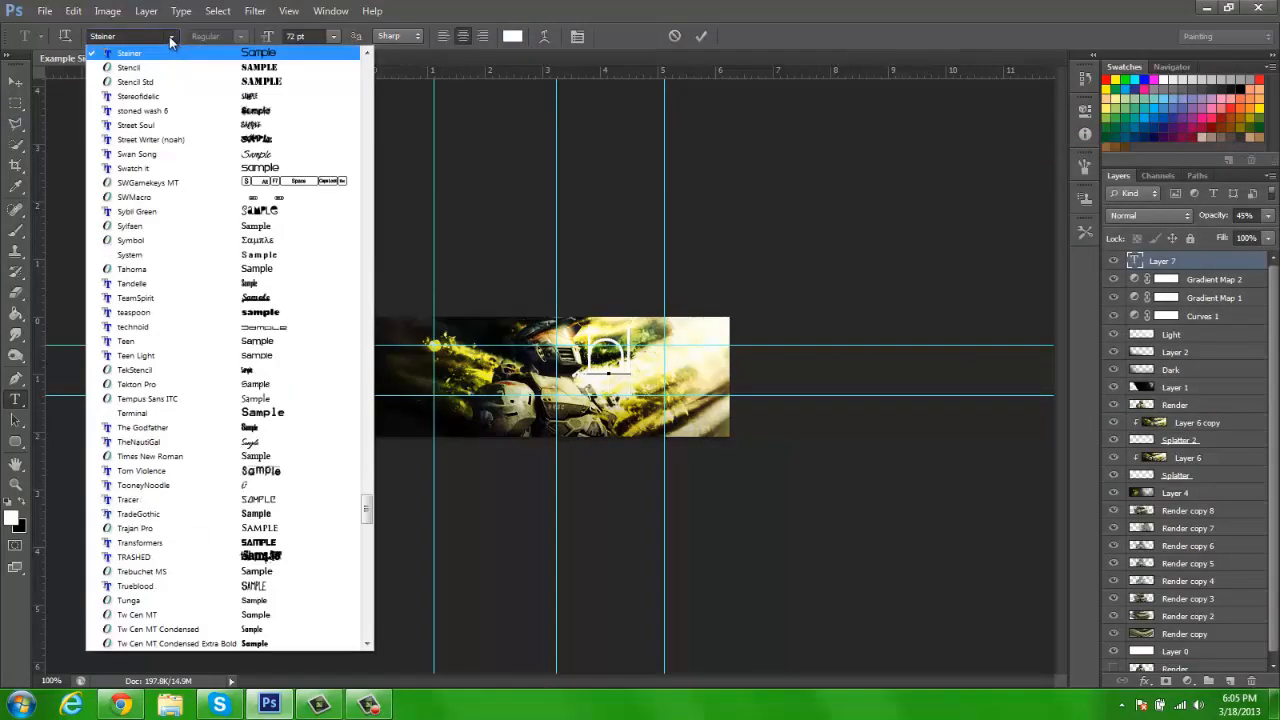
click(168, 80)
key(ctrl+Return)
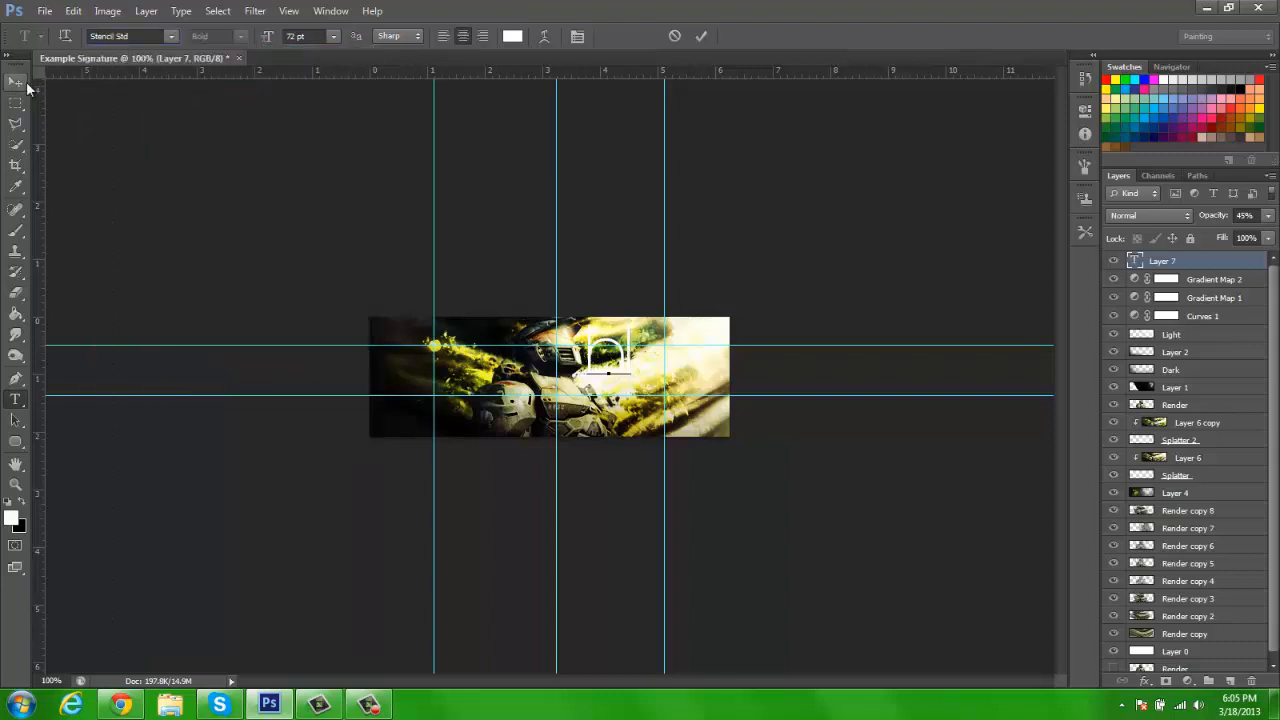
click(334, 36)
click(336, 243)
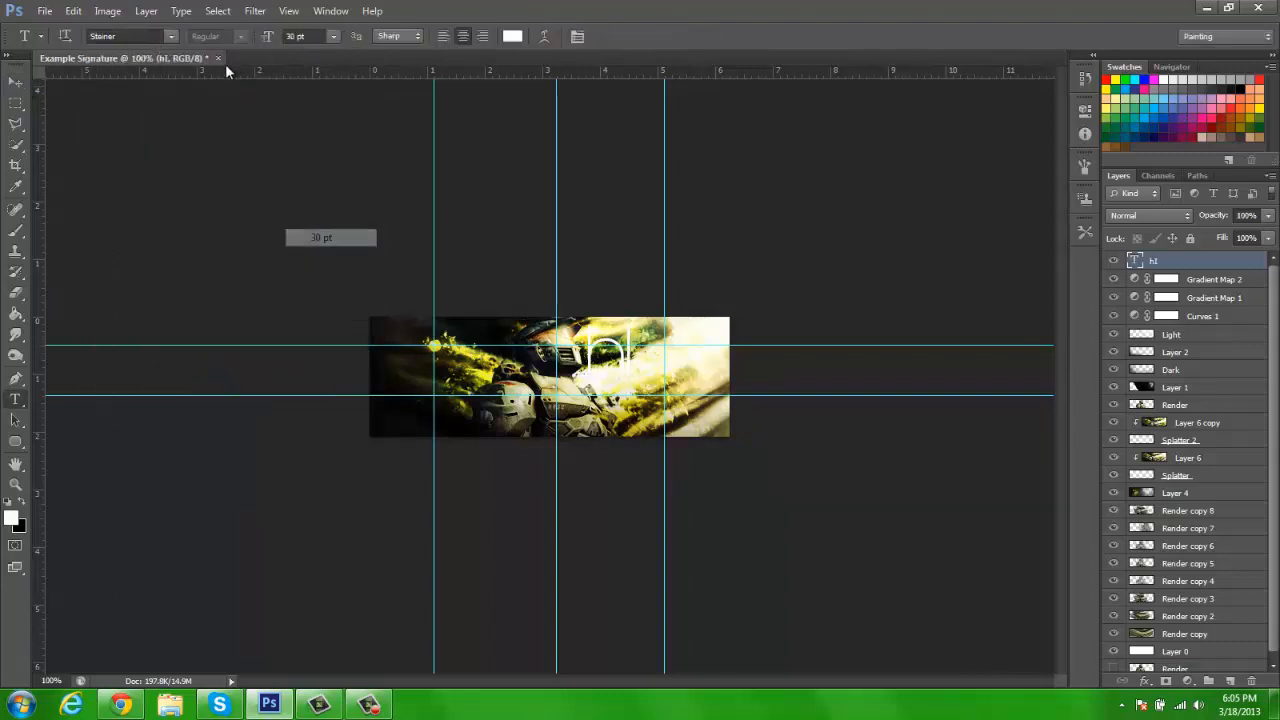
click(171, 36)
click(160, 312)
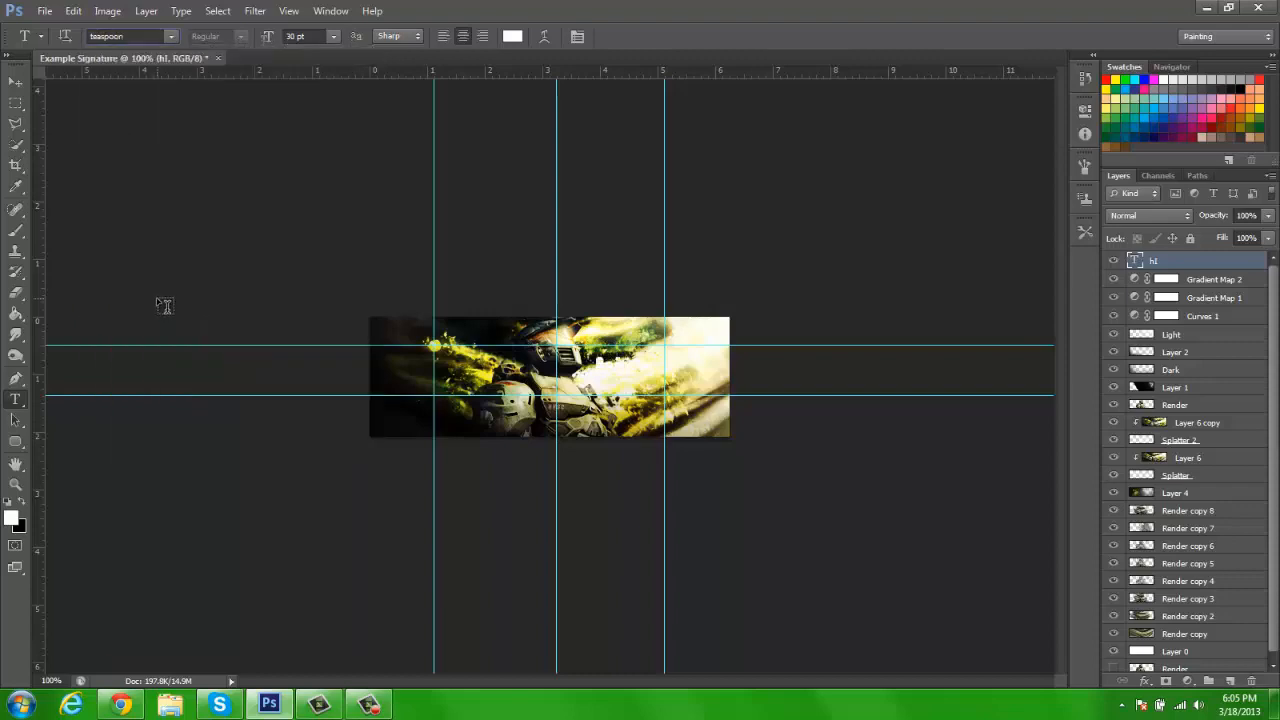
click(16, 82)
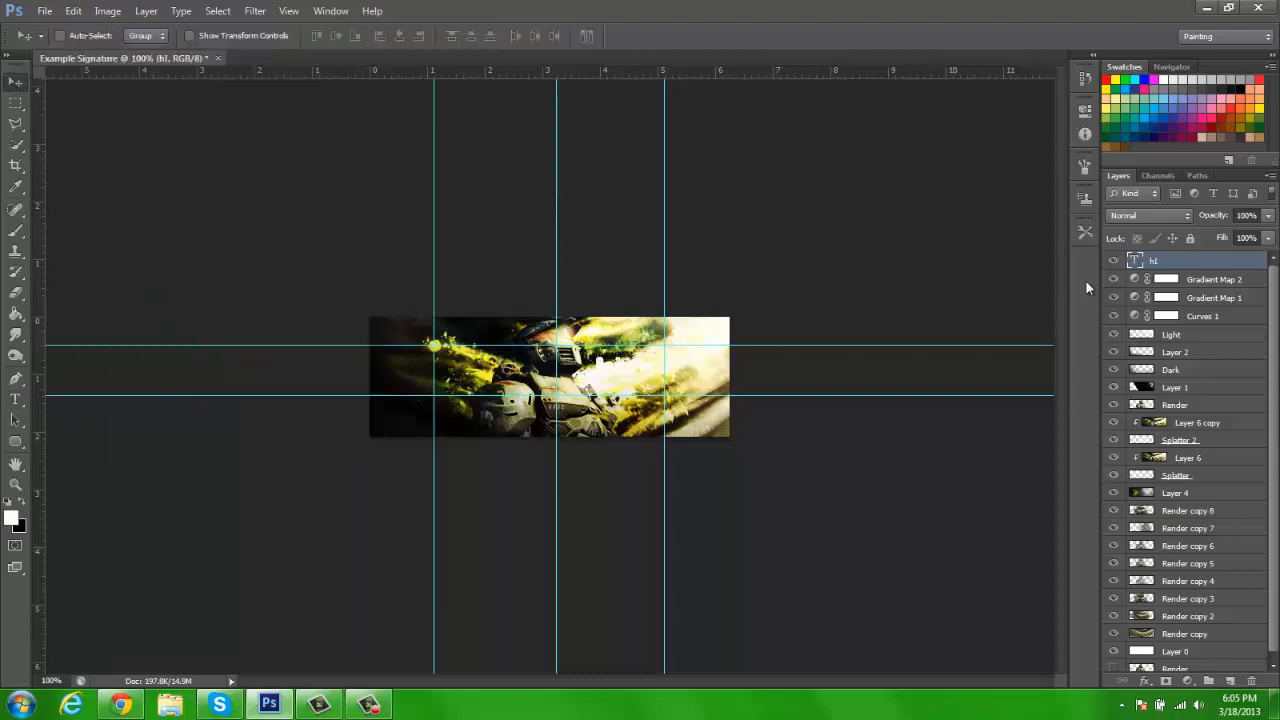
Step: Add a black Stroke layer style to the "hi" text layer
right_click(1161, 250)
click(1062, 114)
click(797, 216)
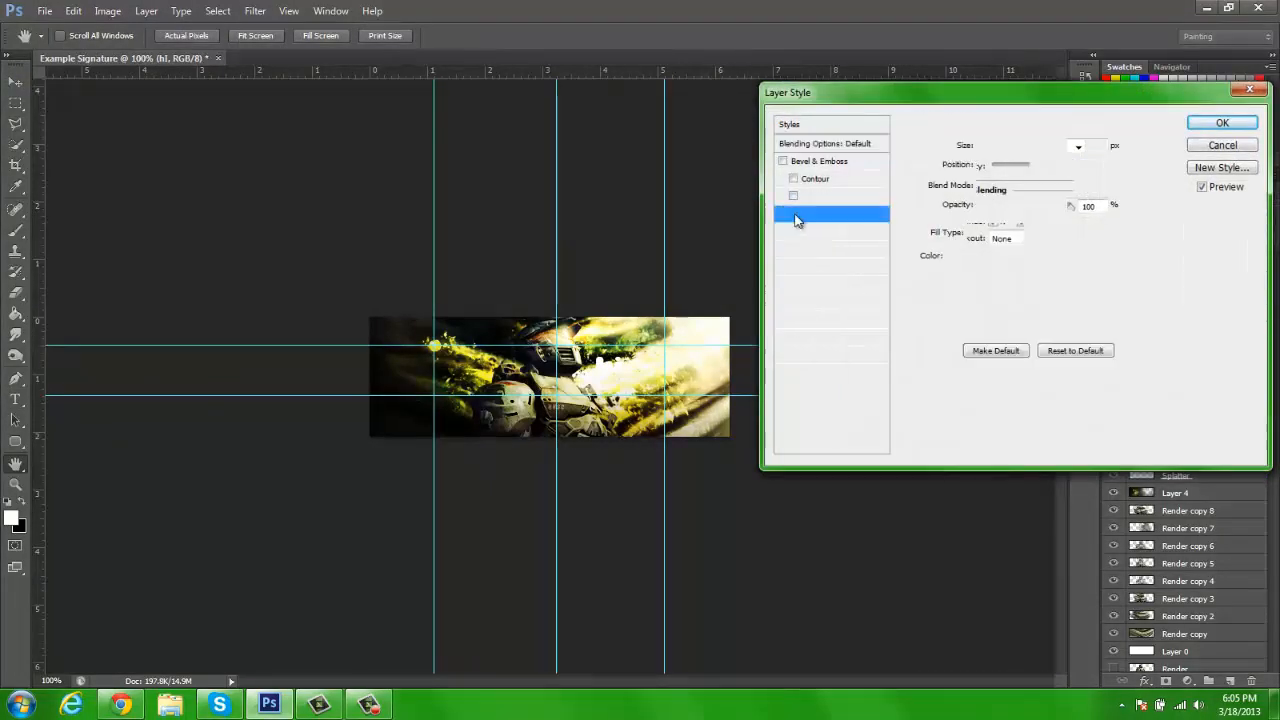
click(1222, 122)
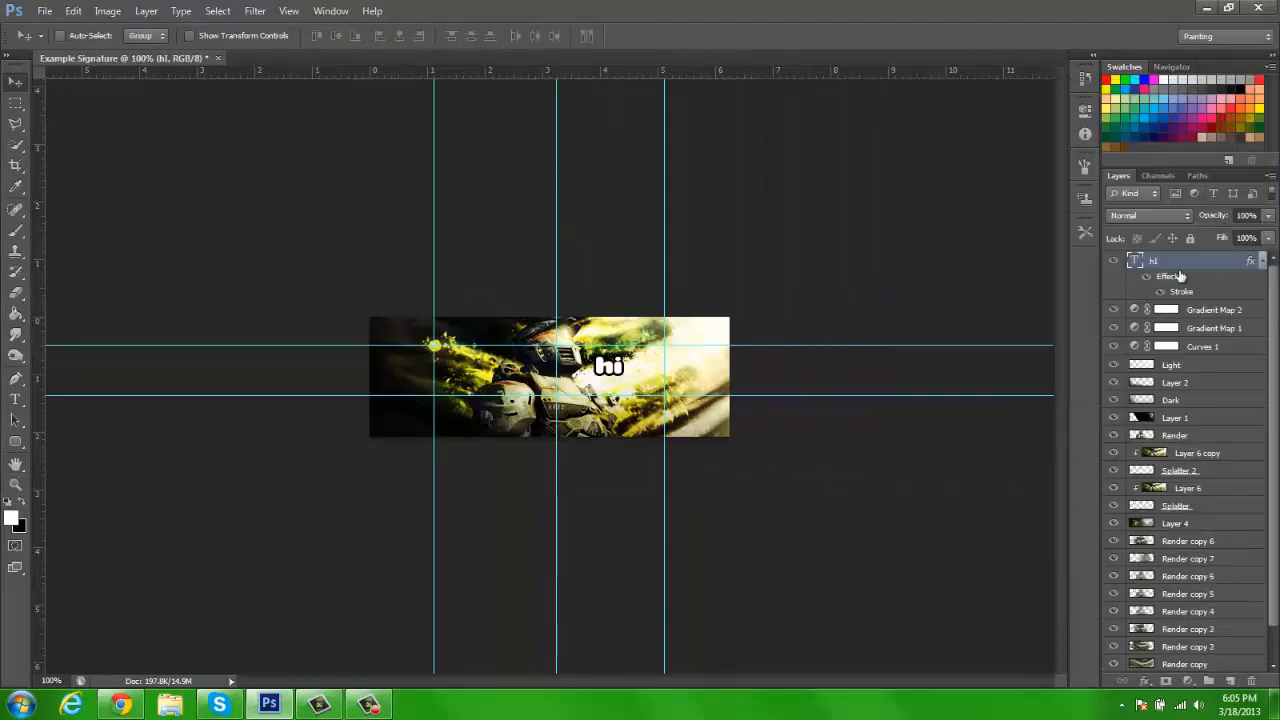
Step: Change the font of the "hi" text to Unbound Pro Bold
key(t)
click(168, 36)
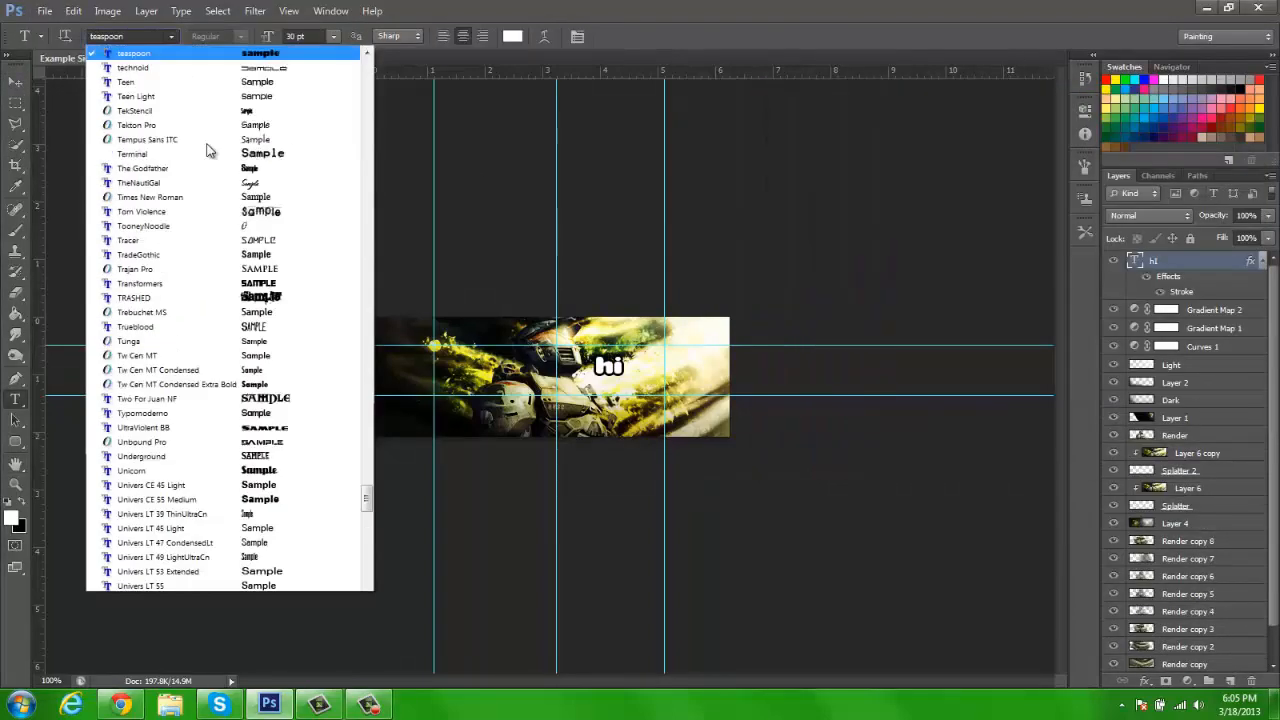
click(309, 443)
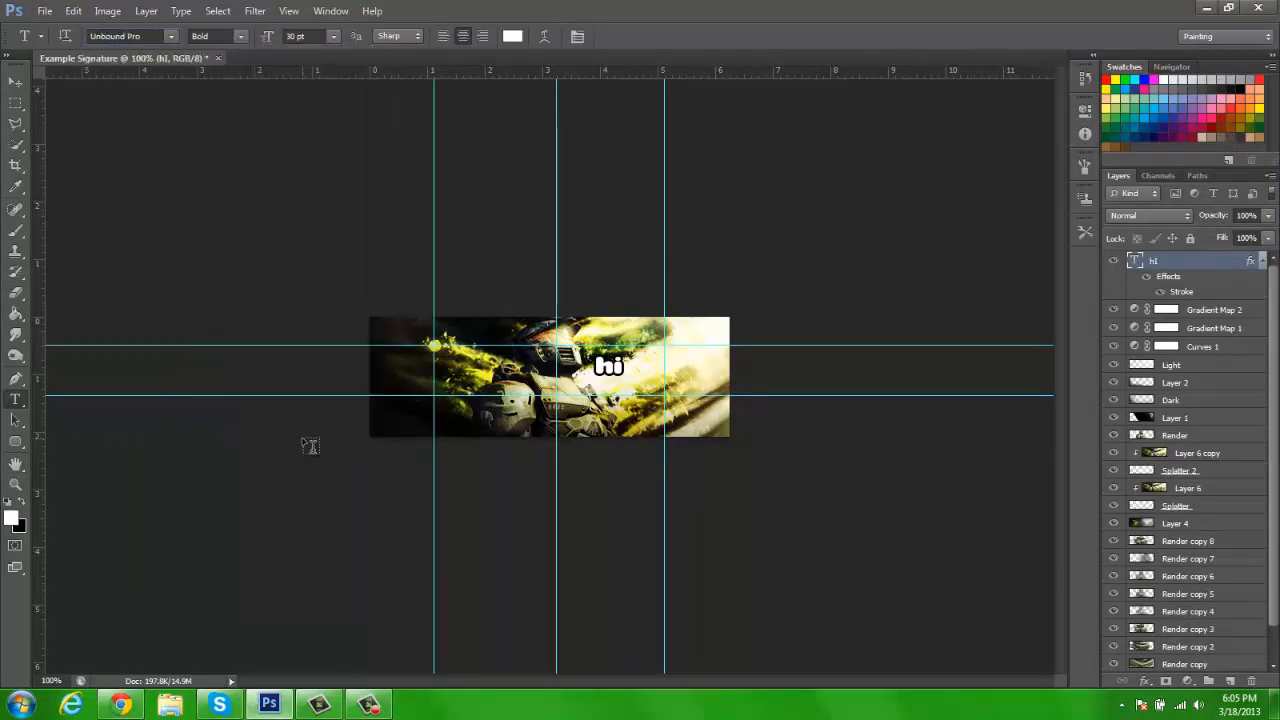
click(15, 81)
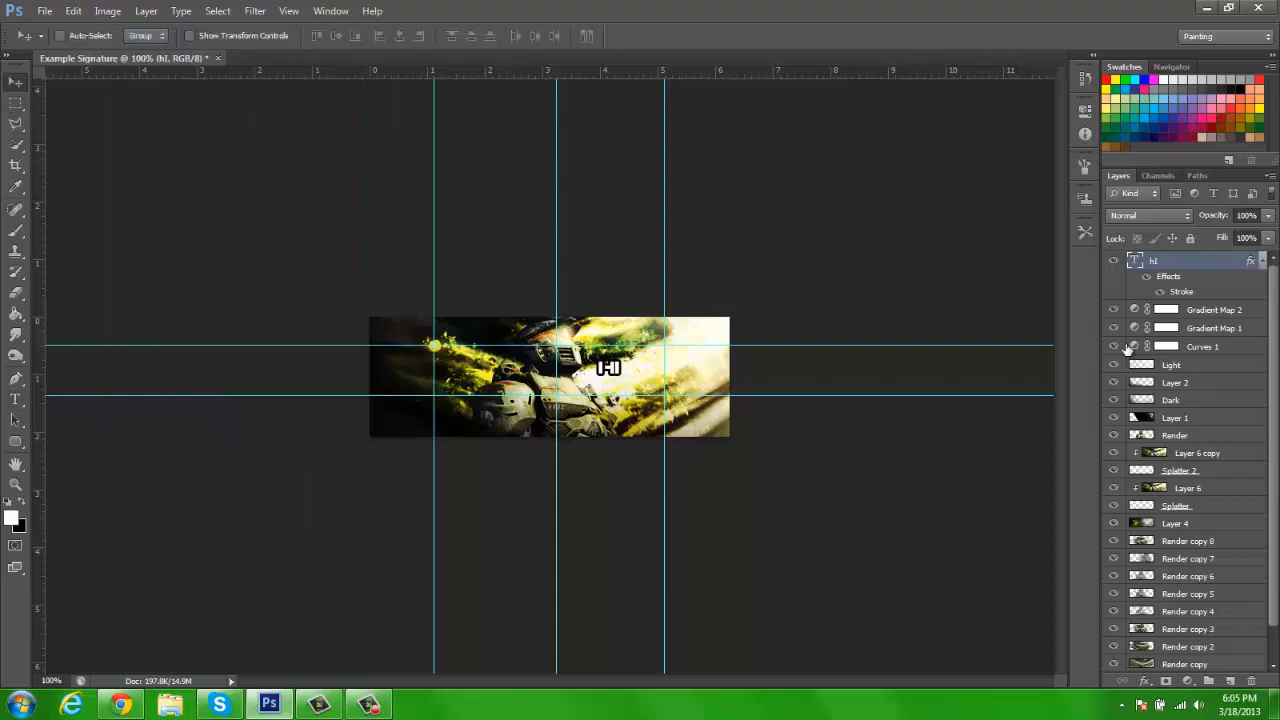
Step: Try a 1 px stroke on the "hi" text and settle on a stroke size of 2 px
right_click(1169, 262)
click(1148, 96)
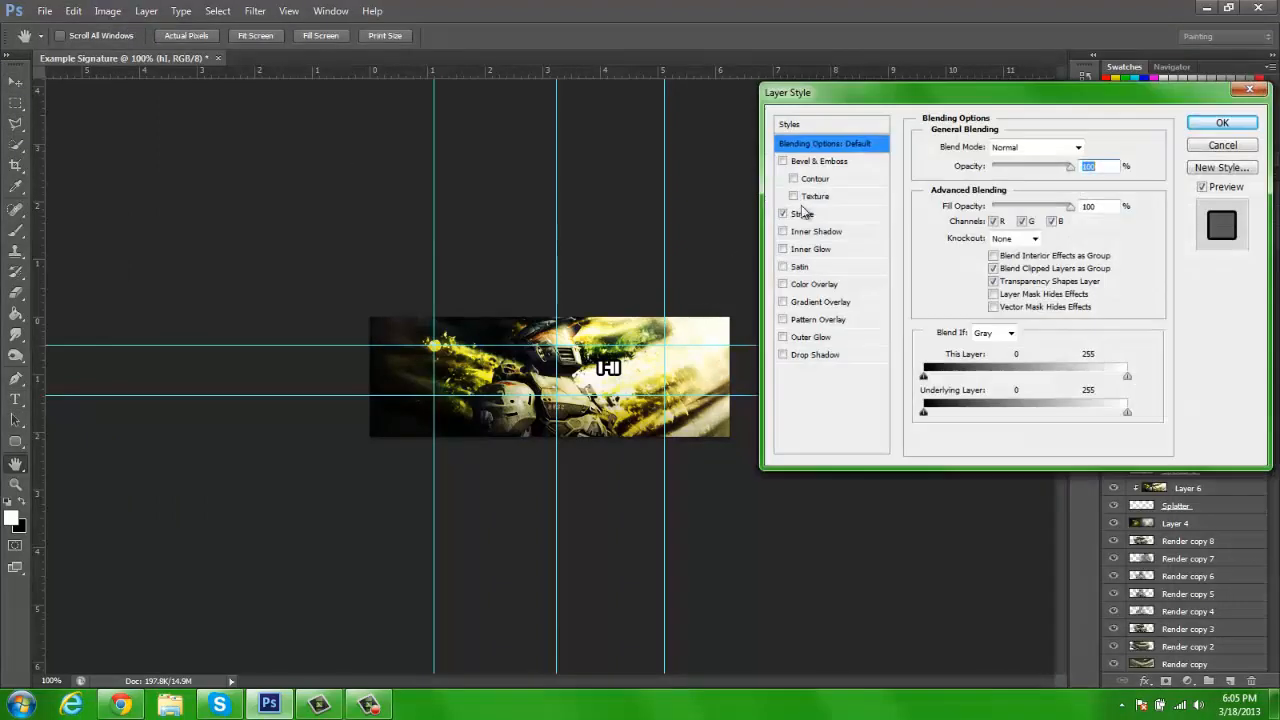
click(802, 213)
drag(1078, 146, 951, 158)
text(1)
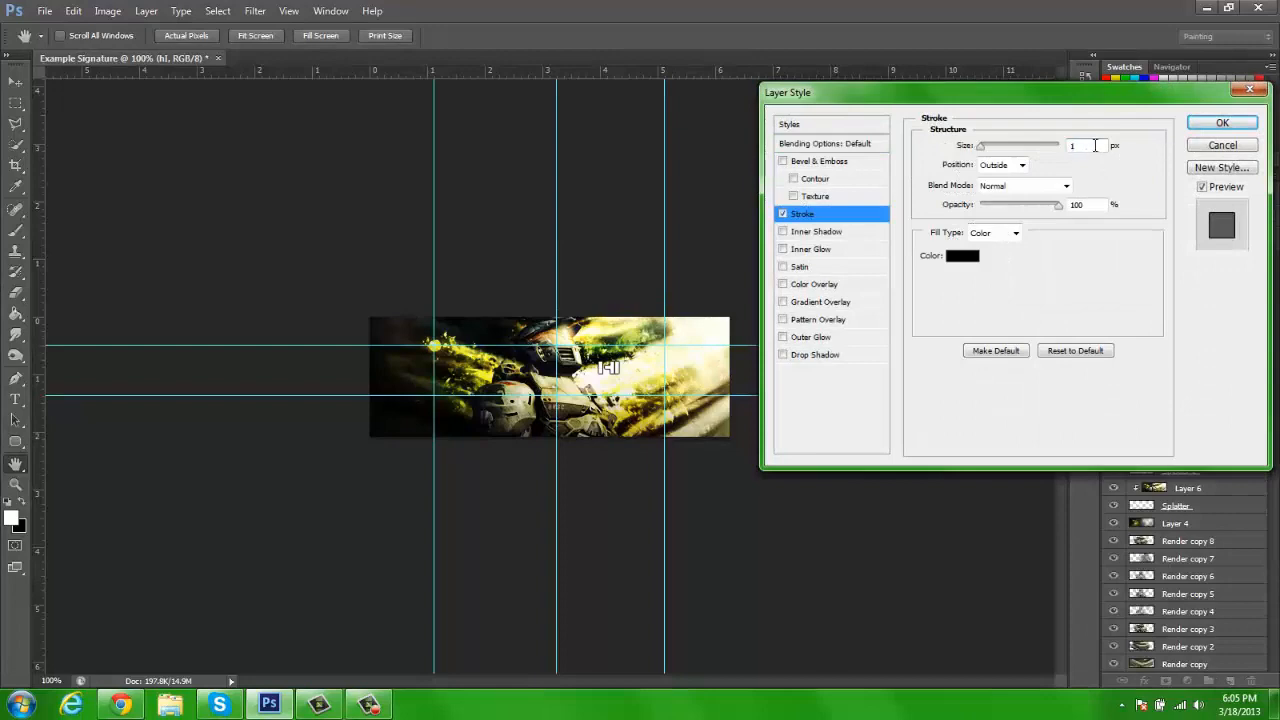
drag(1094, 146, 1011, 150)
text(2)
click(1216, 124)
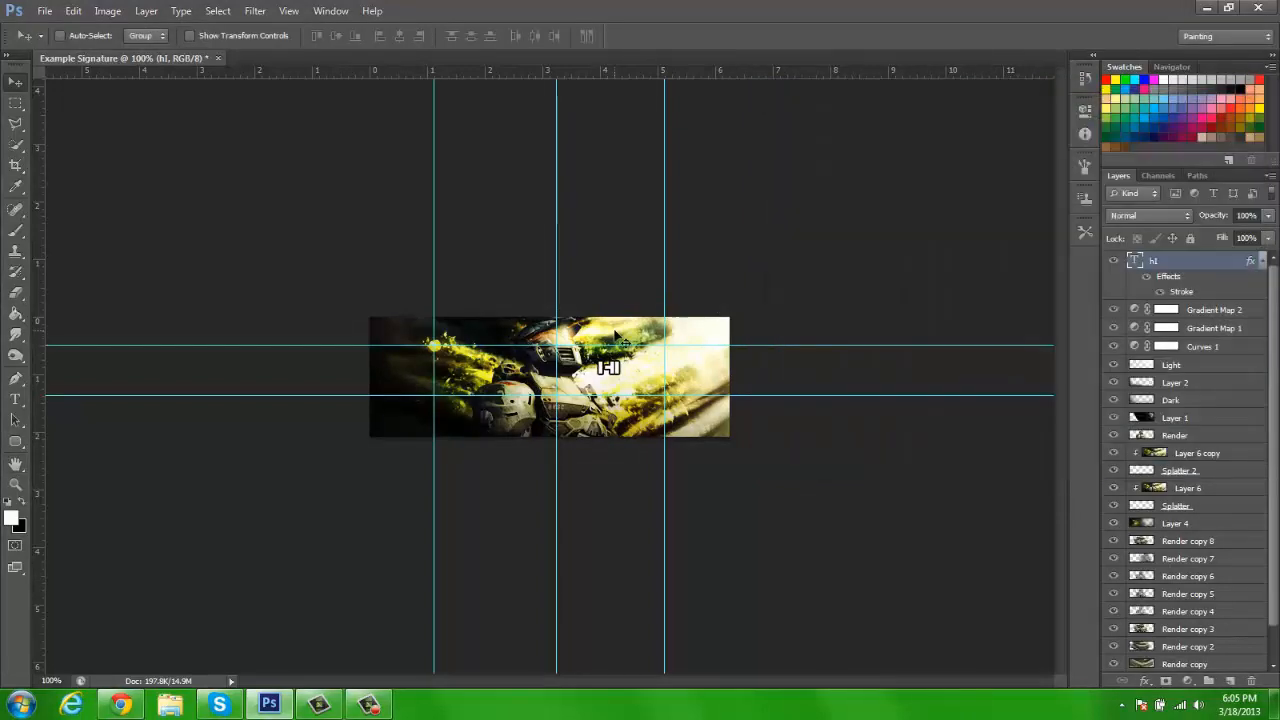
Step: Move the "hi" text to just below the lower horizontal guide, beside the soldier's armour
ctrl+click(613, 382)
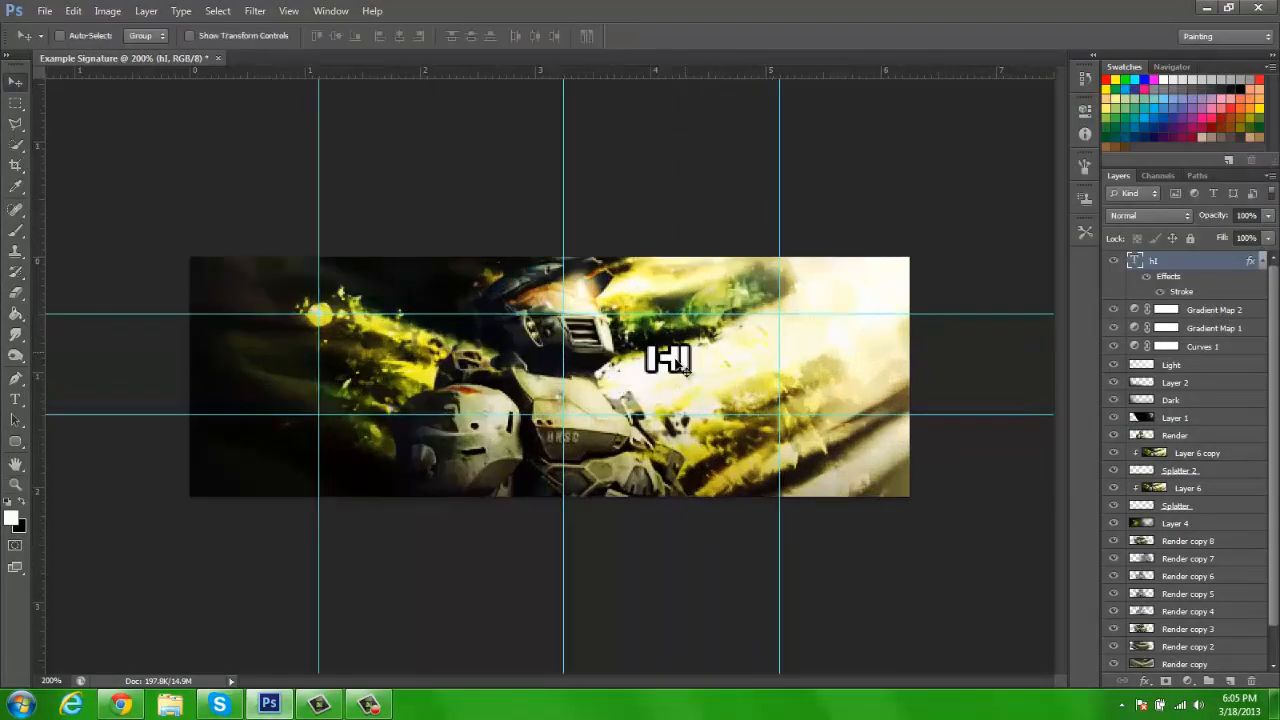
drag(680, 368, 665, 474)
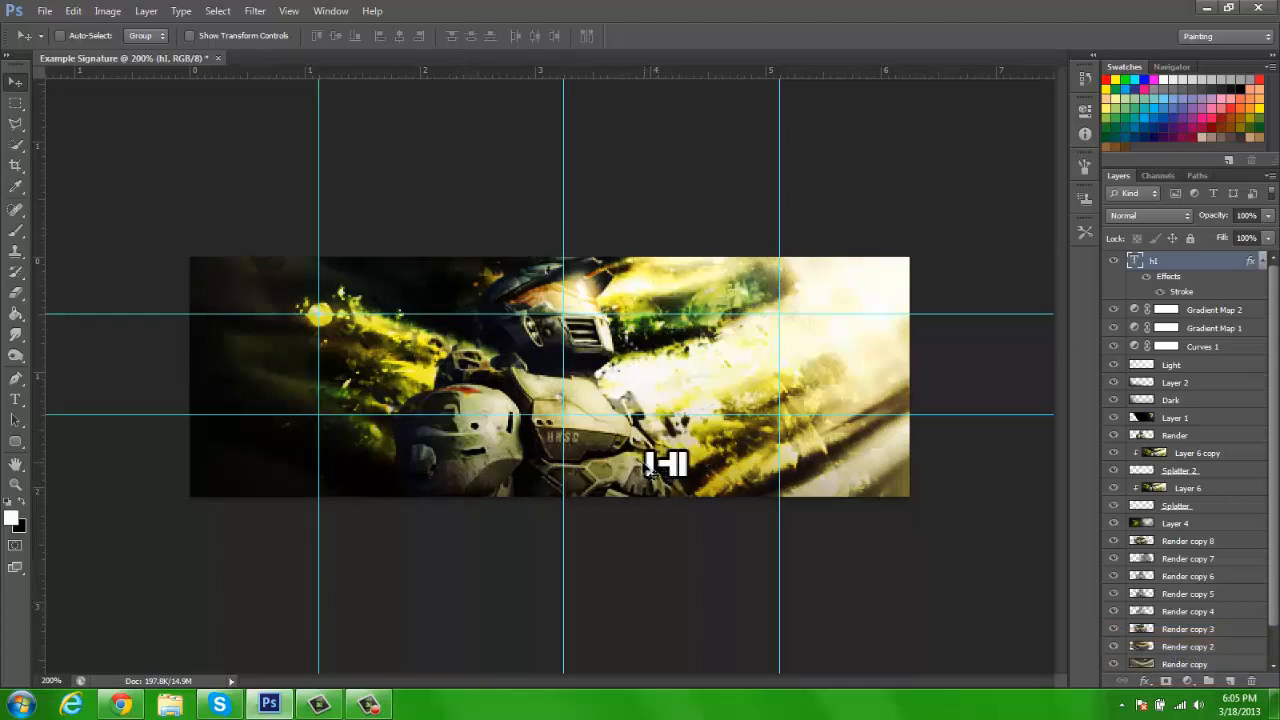
drag(828, 487, 684, 437)
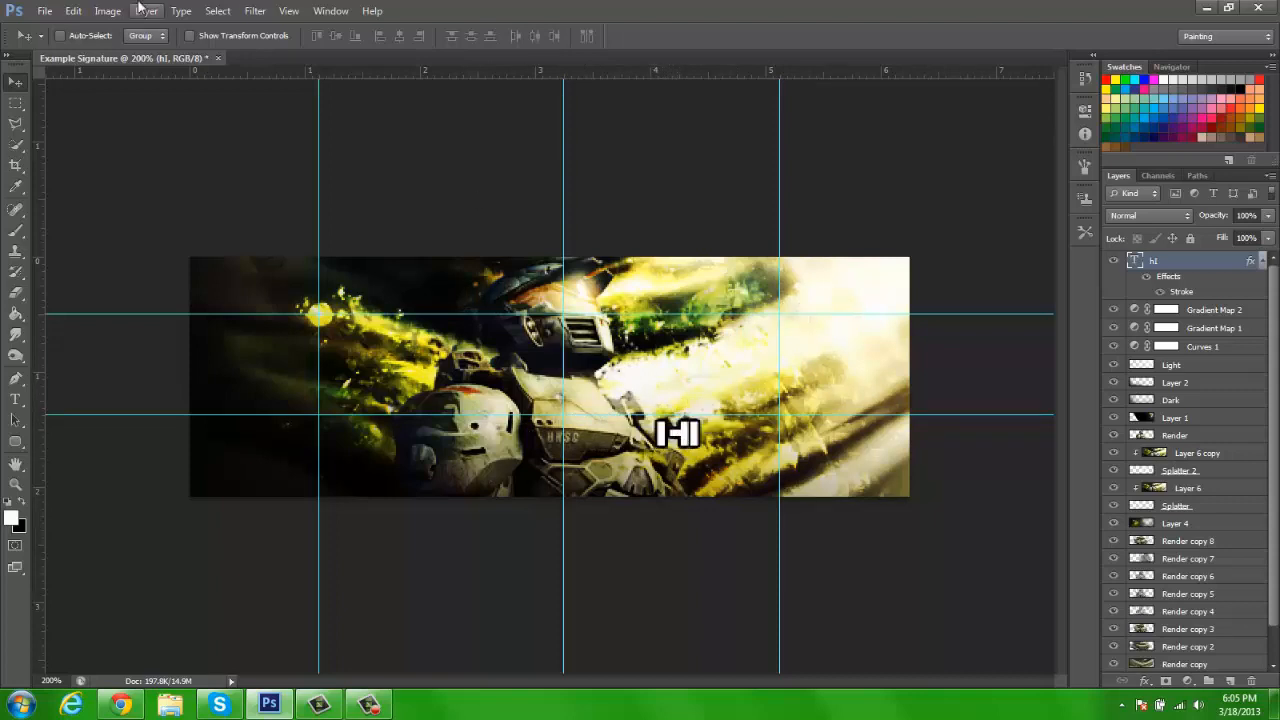
Step: Choose a font size smaller than 30 pt for the "hi" text
key(t)
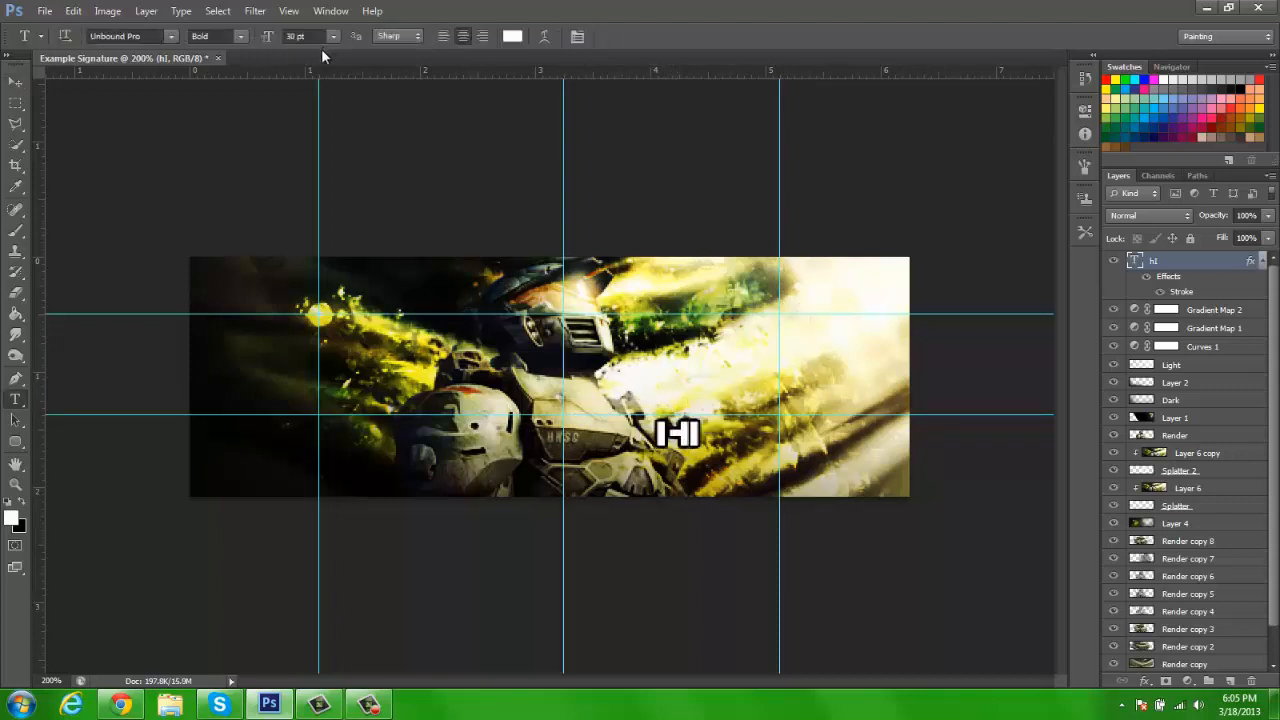
click(333, 36)
click(328, 184)
click(14, 82)
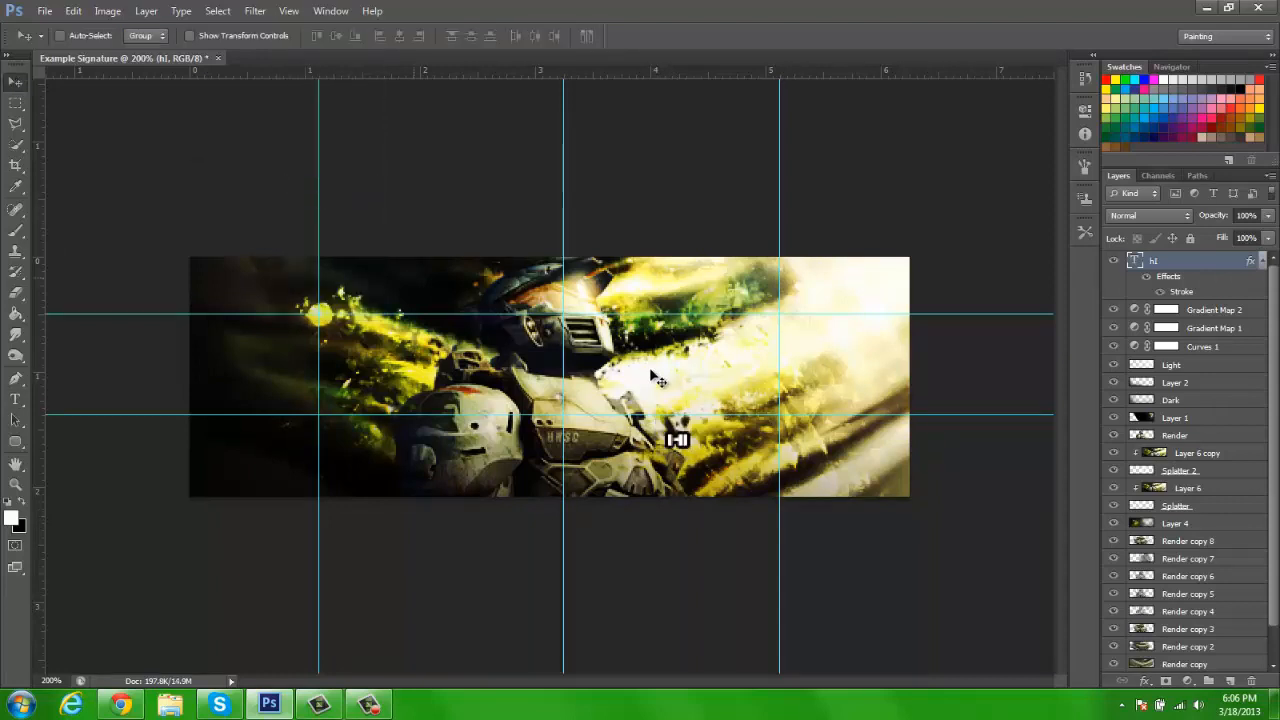
Step: Nudge the small text up against the edge of the soldier's armour, and hide the guides and rulers
key(ctrl+minus)
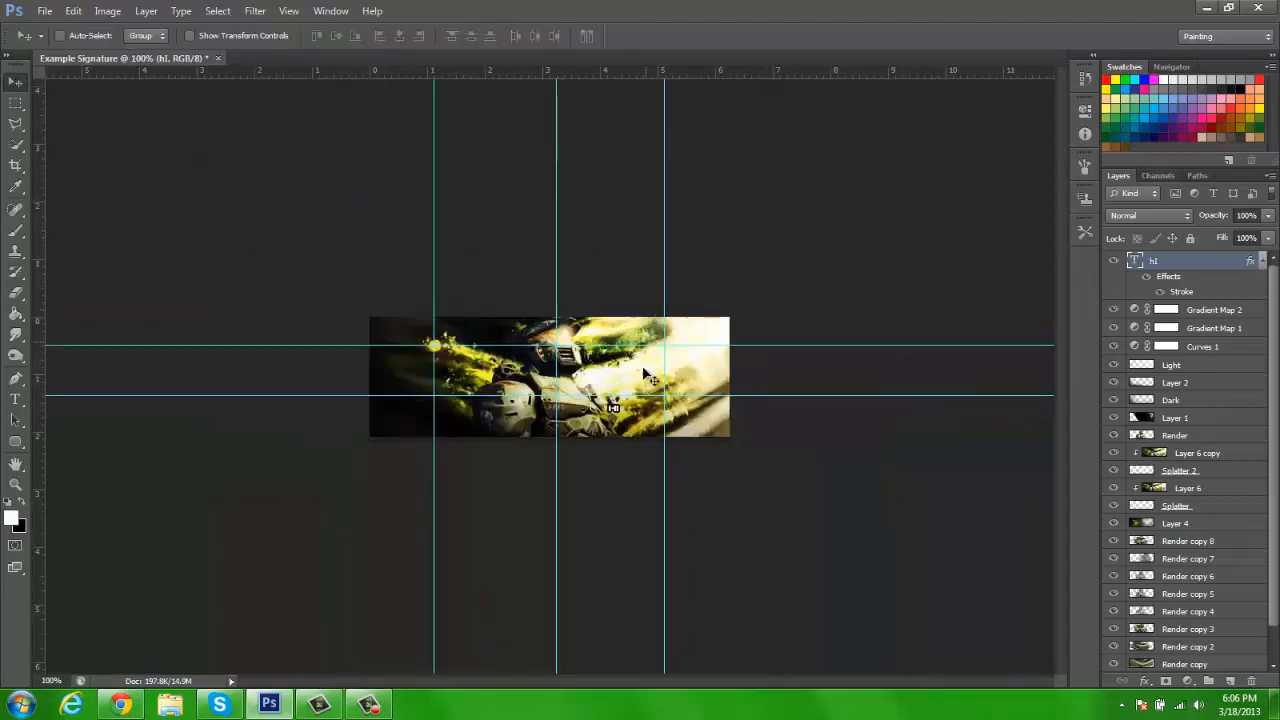
drag(628, 422, 613, 410)
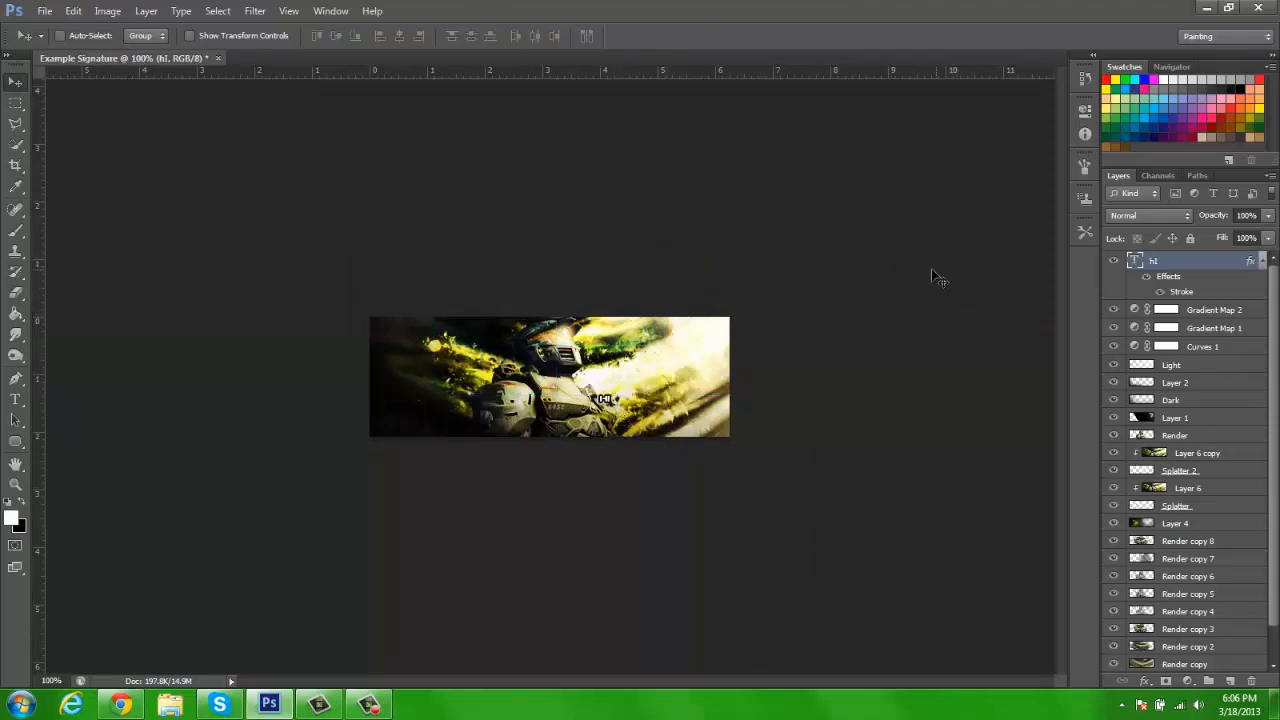
key(ctrl+r)
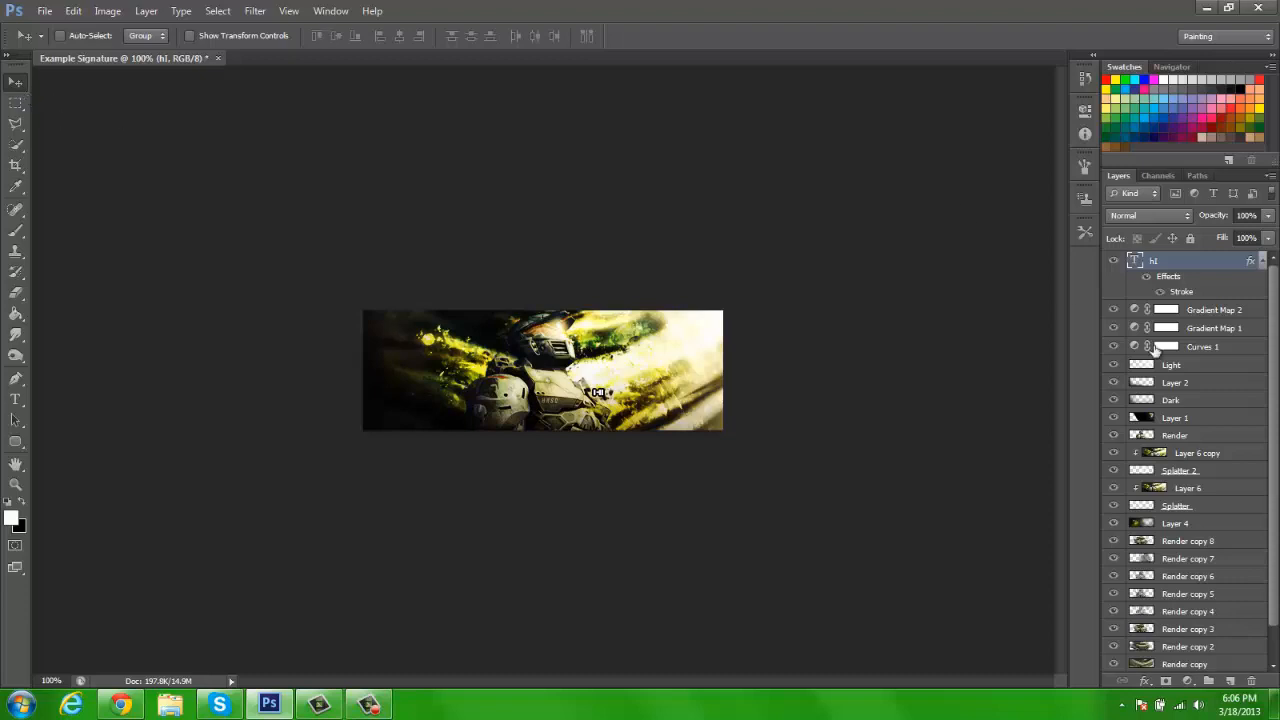
Step: Turn the layers from the text down to Layer 4 off and back on to compare their effect on the banner
drag(1113, 261, 1111, 524)
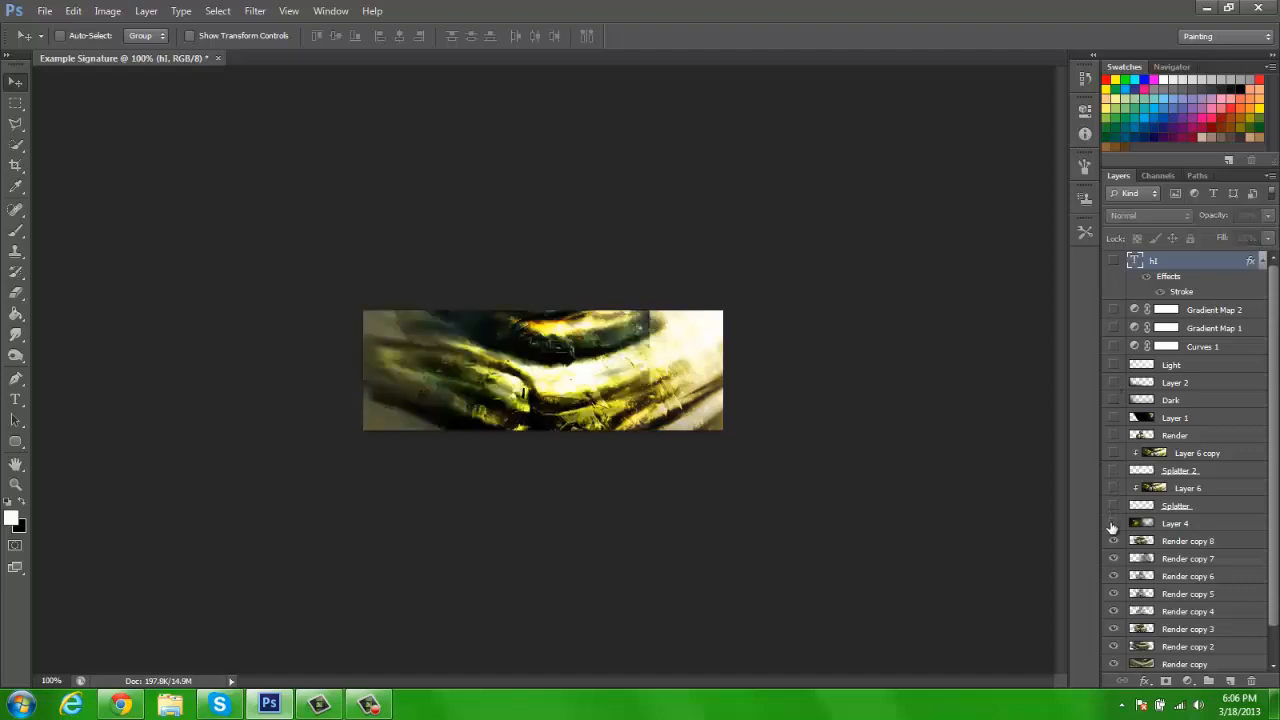
click(1113, 435)
click(1115, 420)
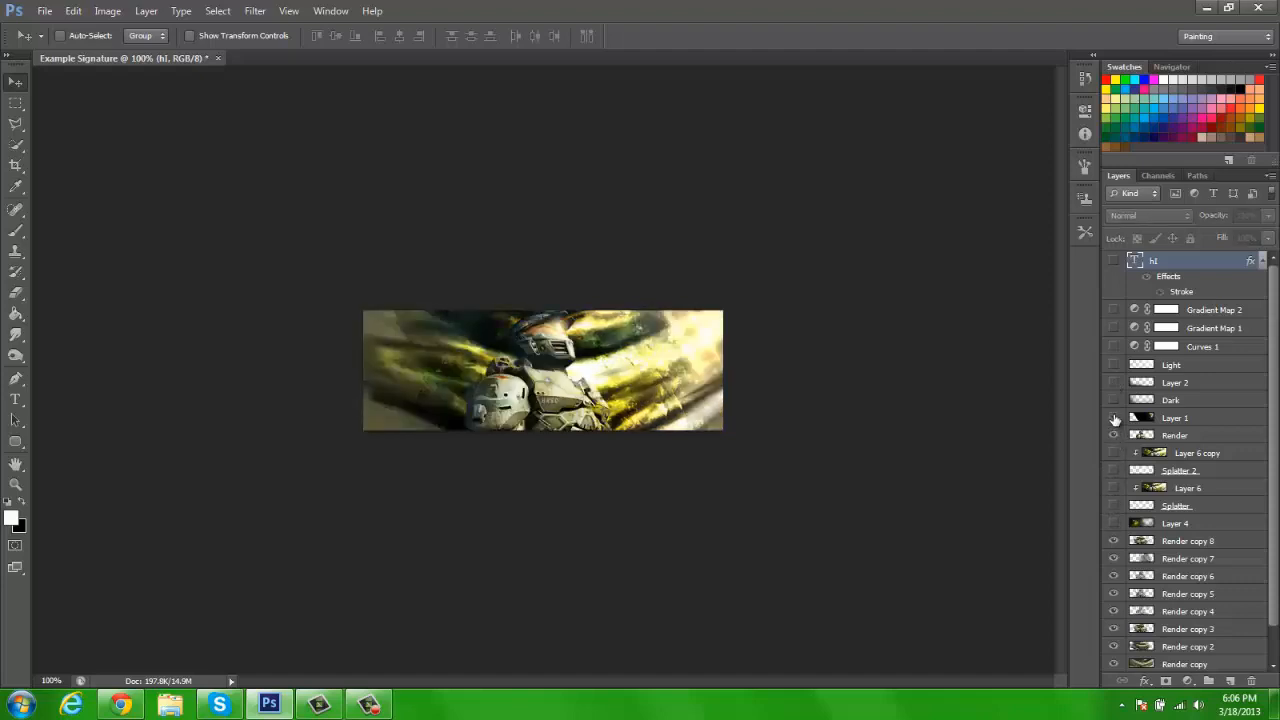
click(1115, 420)
click(1112, 507)
click(1114, 524)
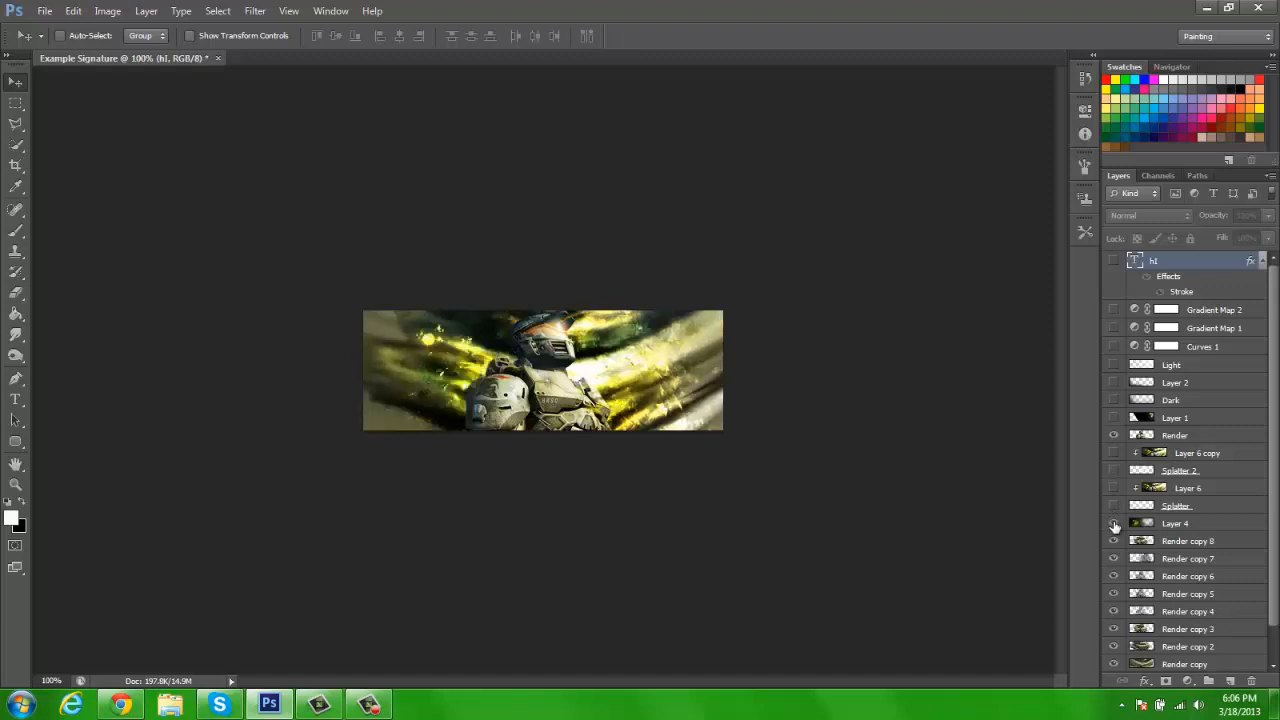
click(1114, 524)
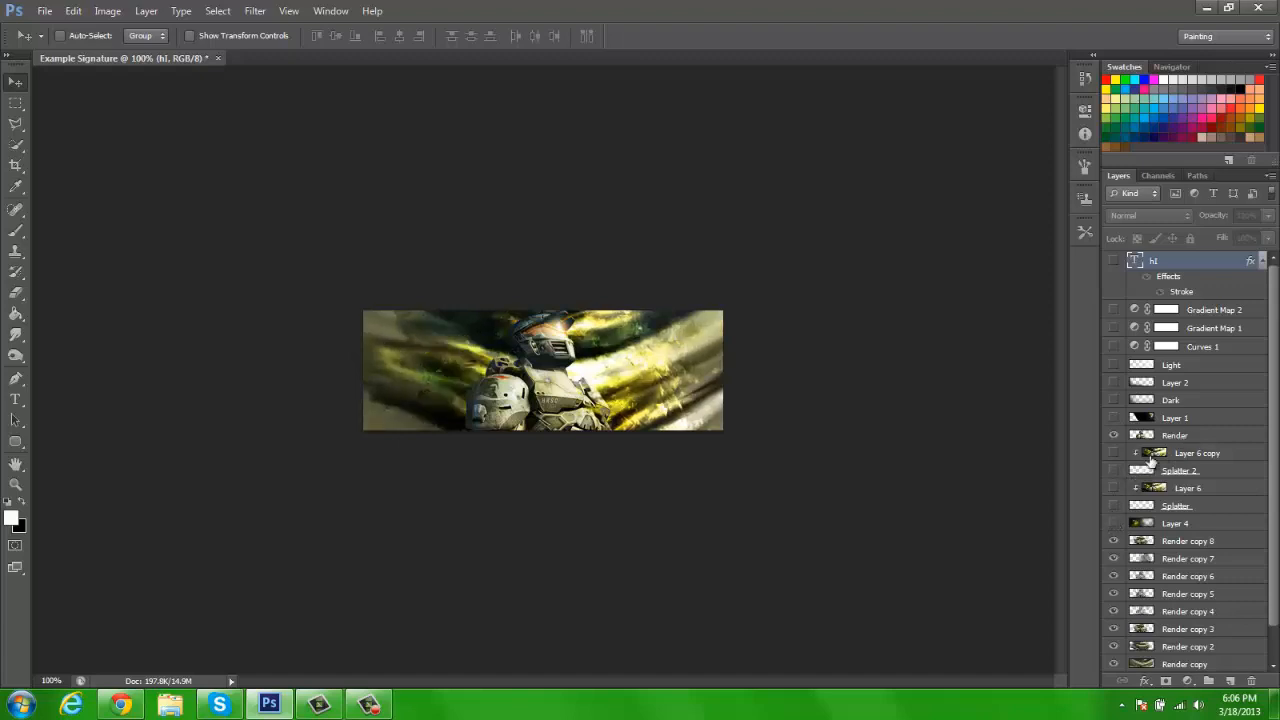
drag(1114, 310, 1116, 410)
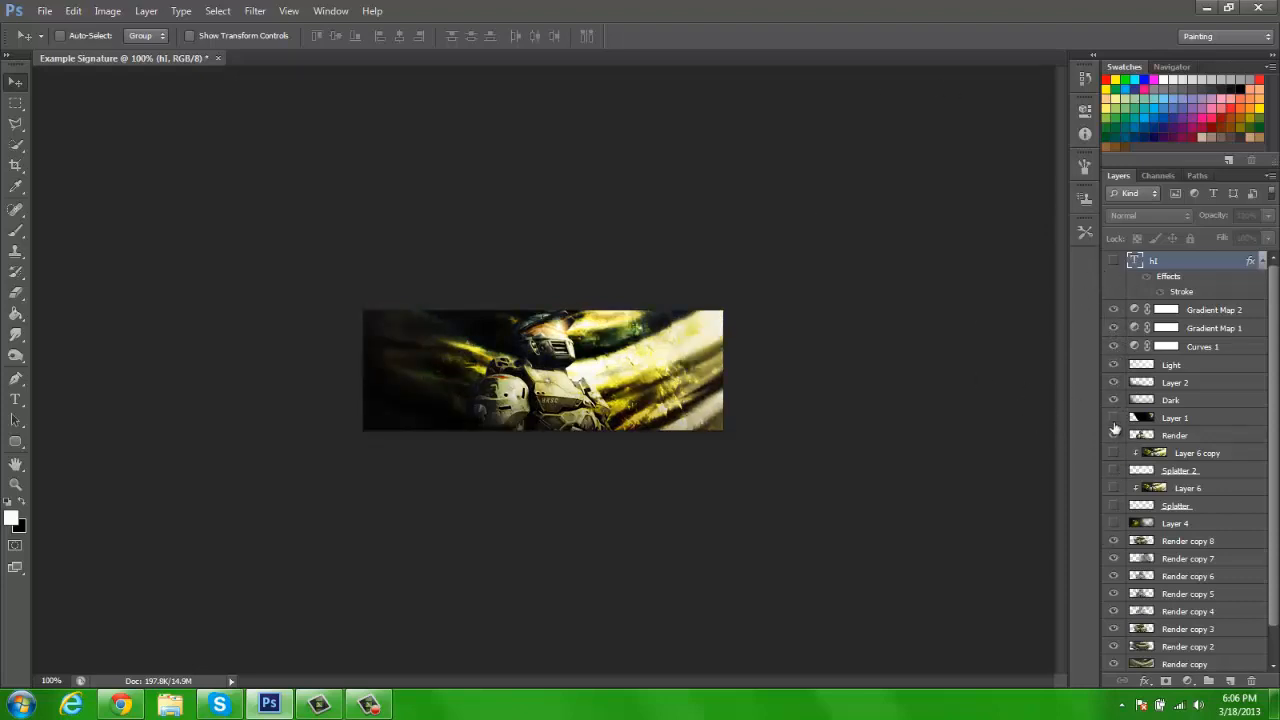
drag(1112, 422, 1112, 527)
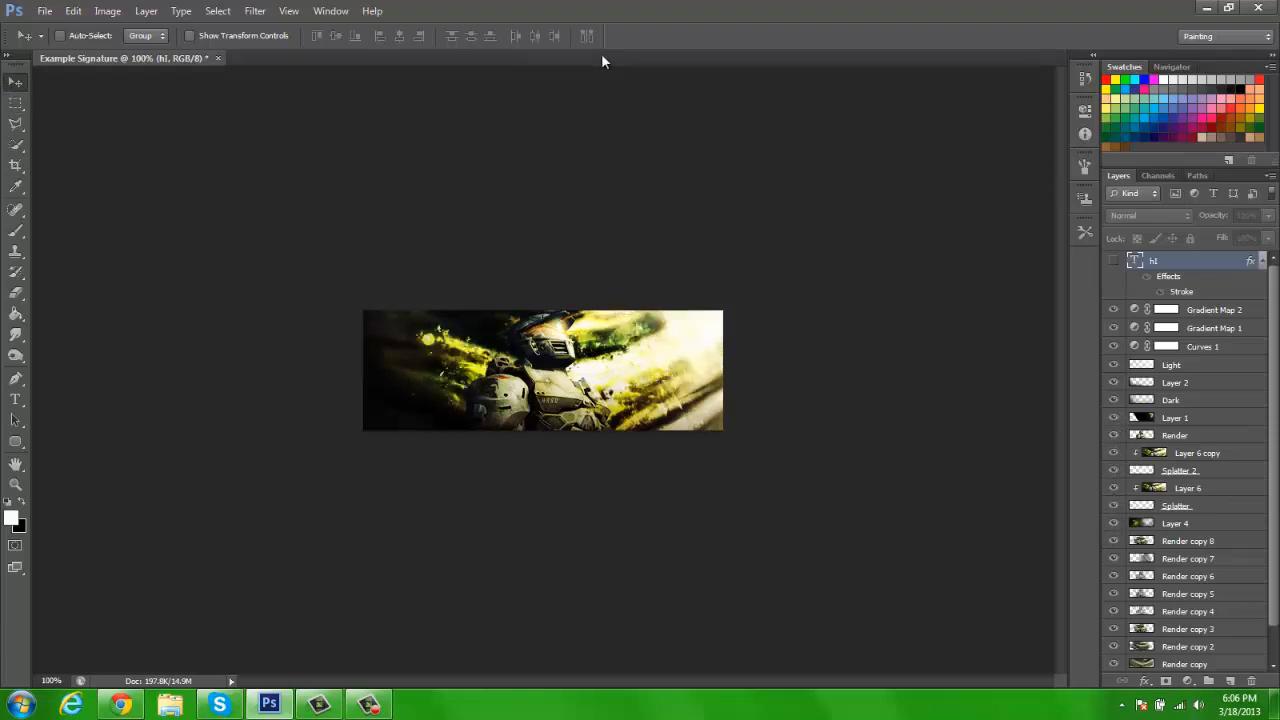
click(1113, 260)
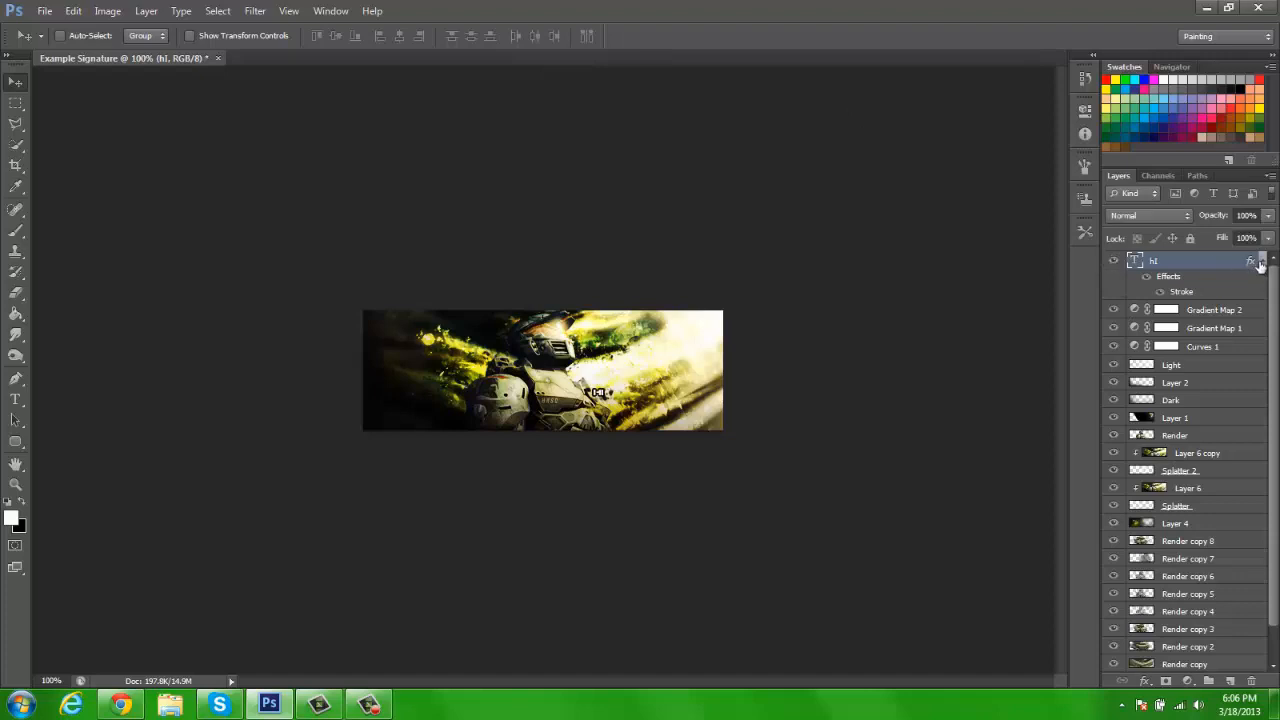
Step: Collapse the text layer's effects and take the Sharpen tool to the Render layer for touching up the soldier
click(1262, 260)
click(18, 357)
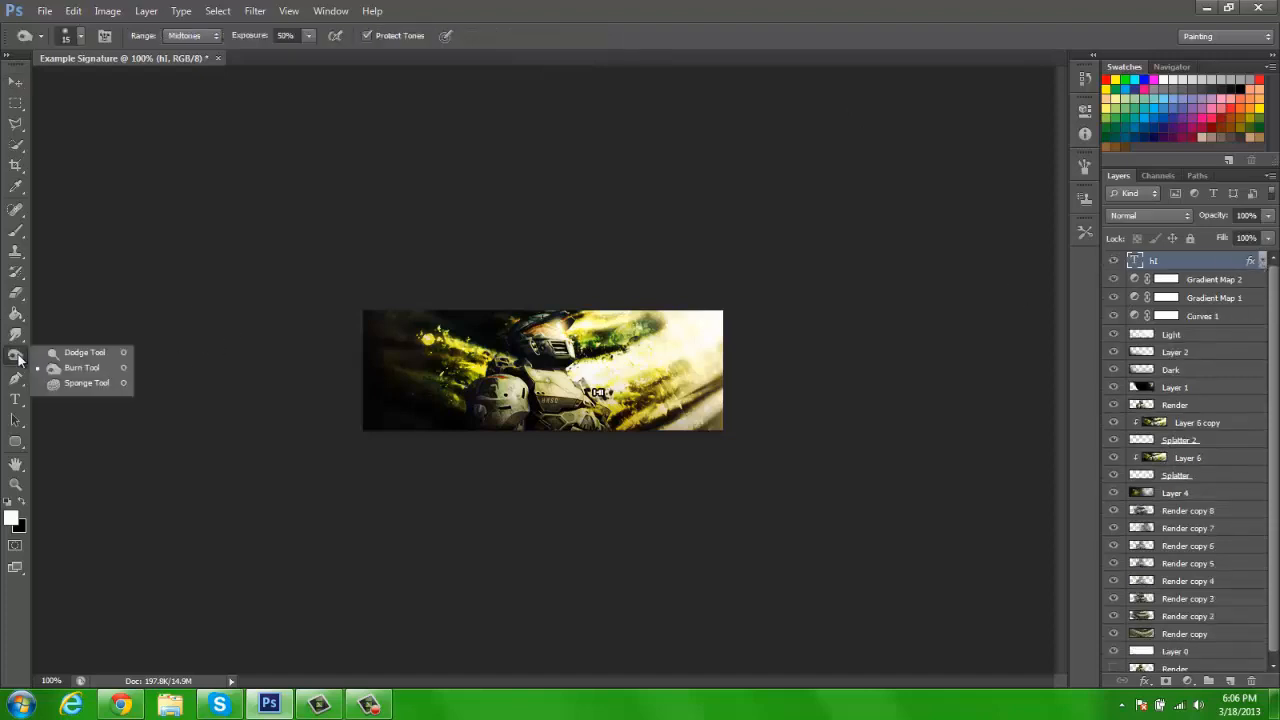
click(55, 357)
click(18, 337)
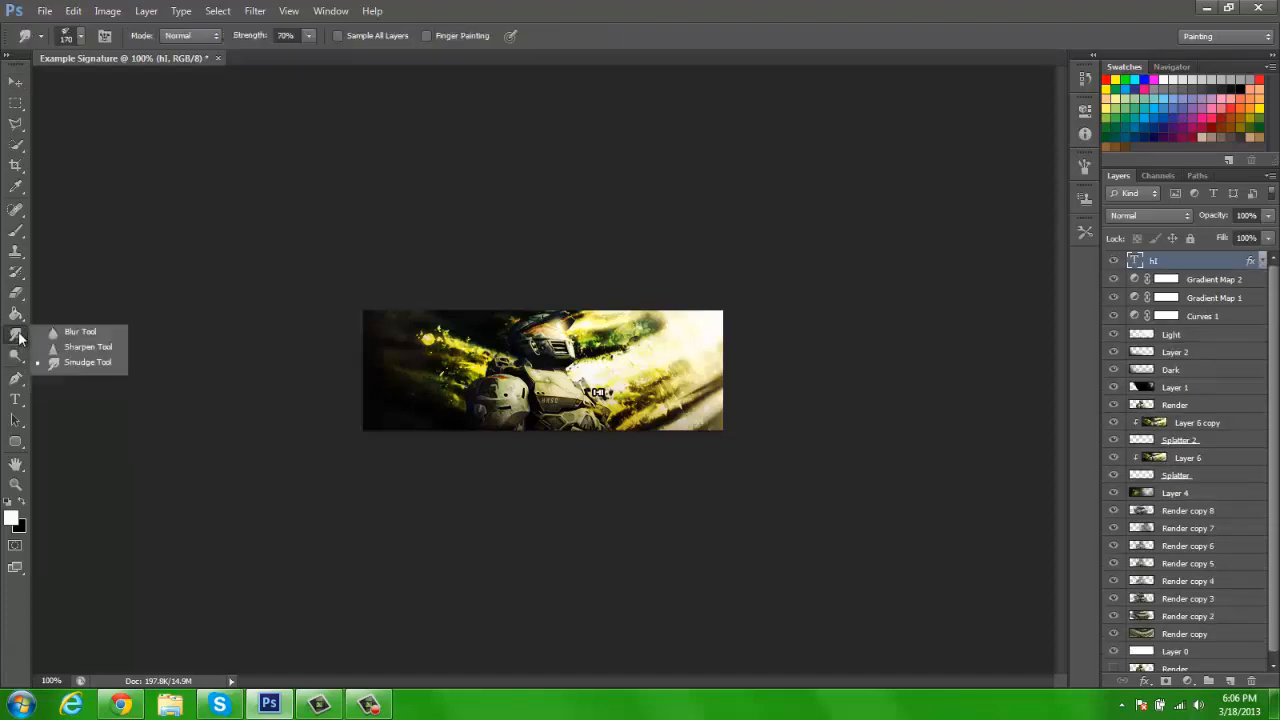
click(80, 347)
key(ctrl+plus)
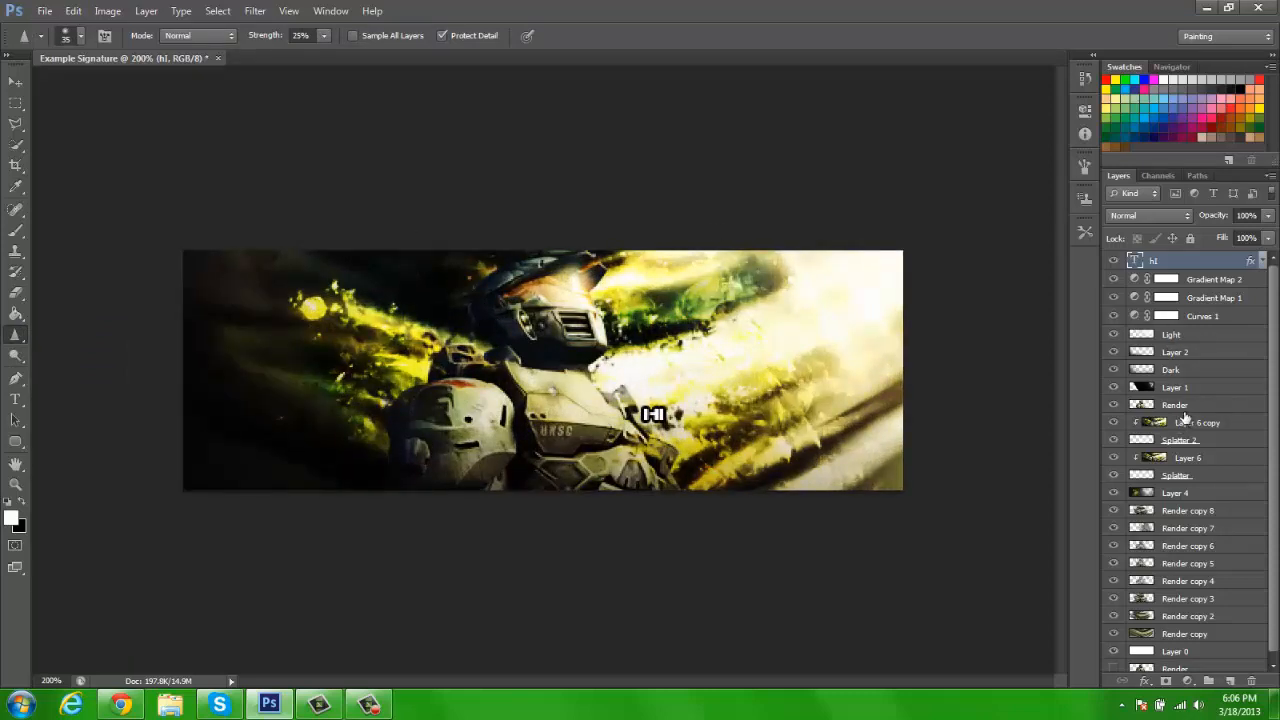
click(1180, 405)
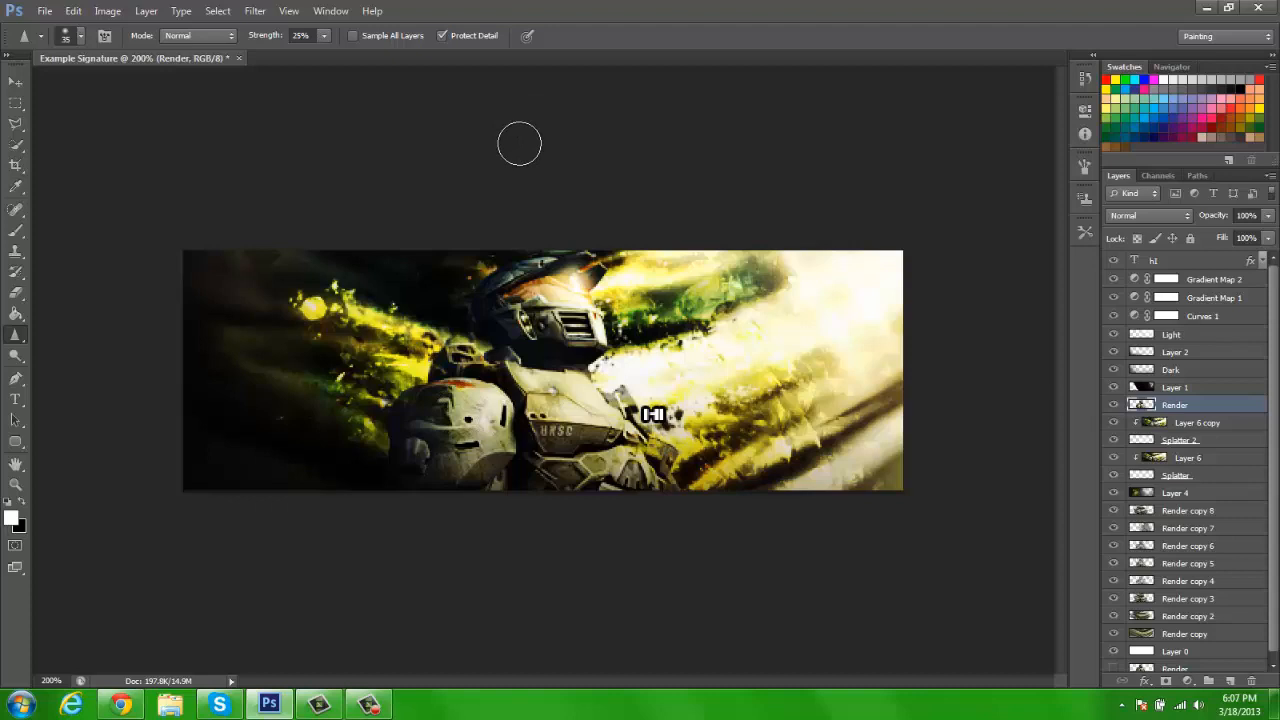
Step: Switch to the Blur tool on the Render layer and reduce its brush size to 25 px over the soldier
right_click(15, 335)
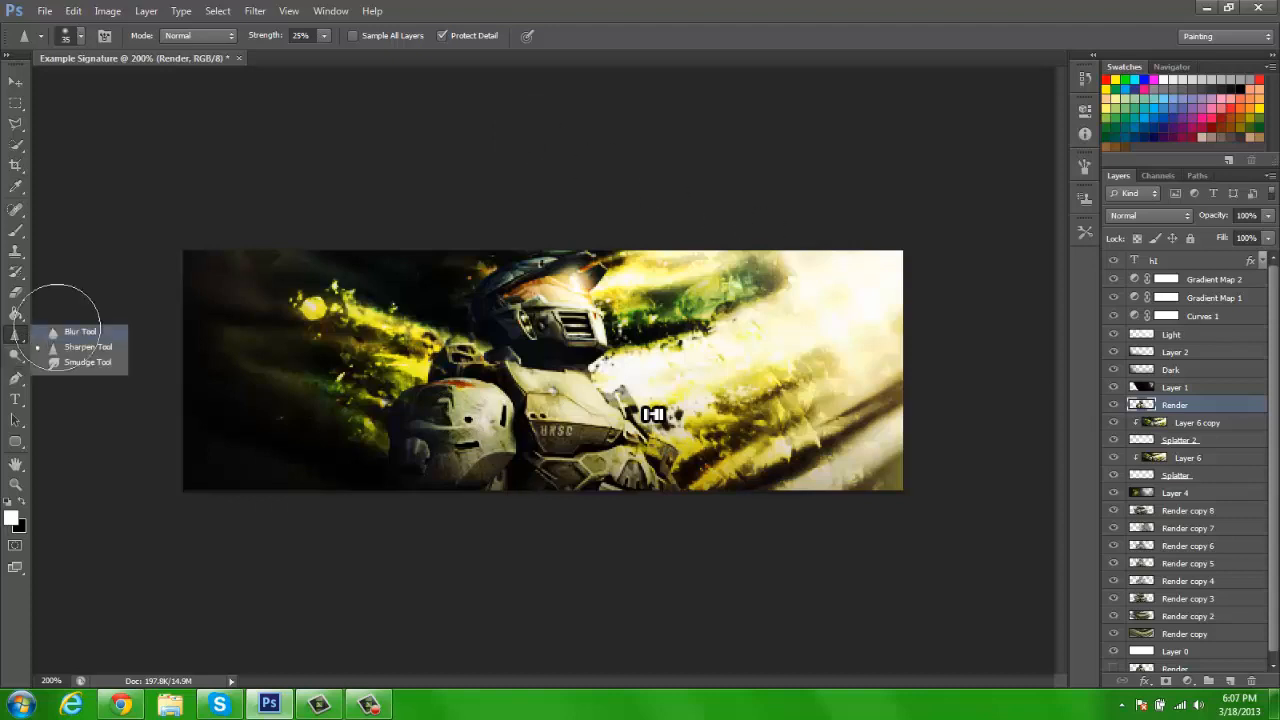
click(62, 331)
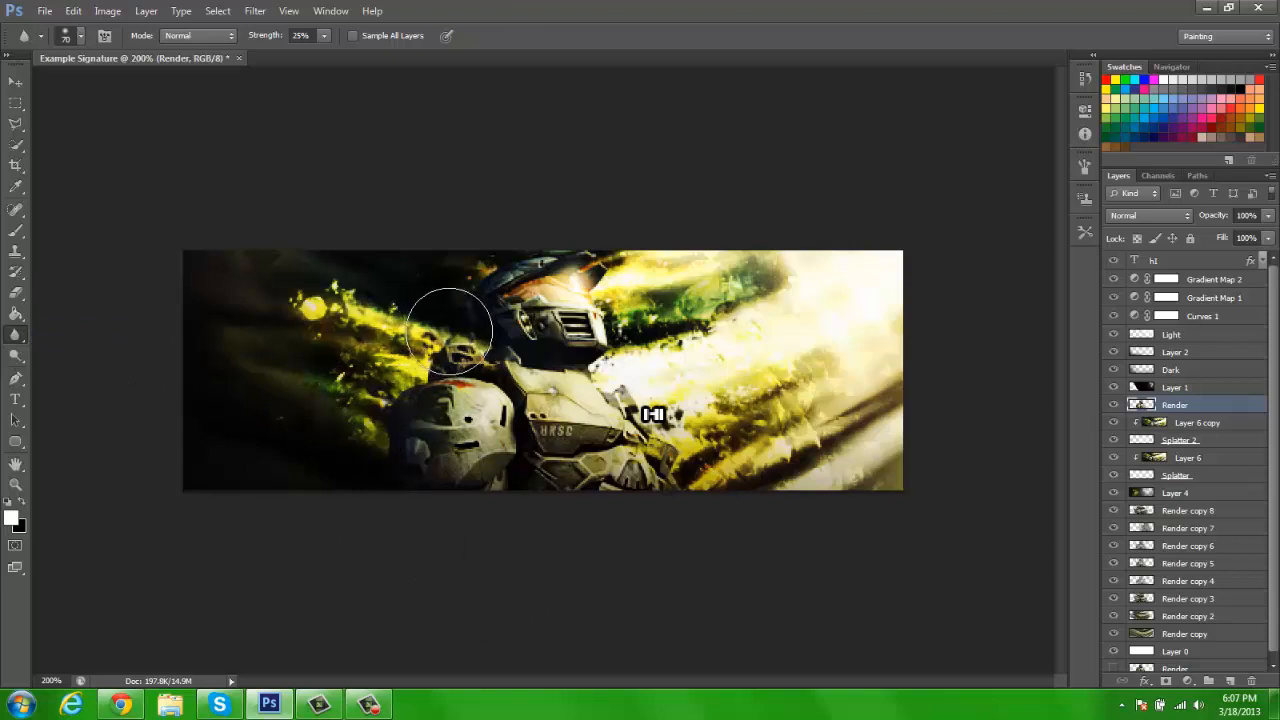
key(bracketleft)
key(bracketleft)
key(bracketleft)
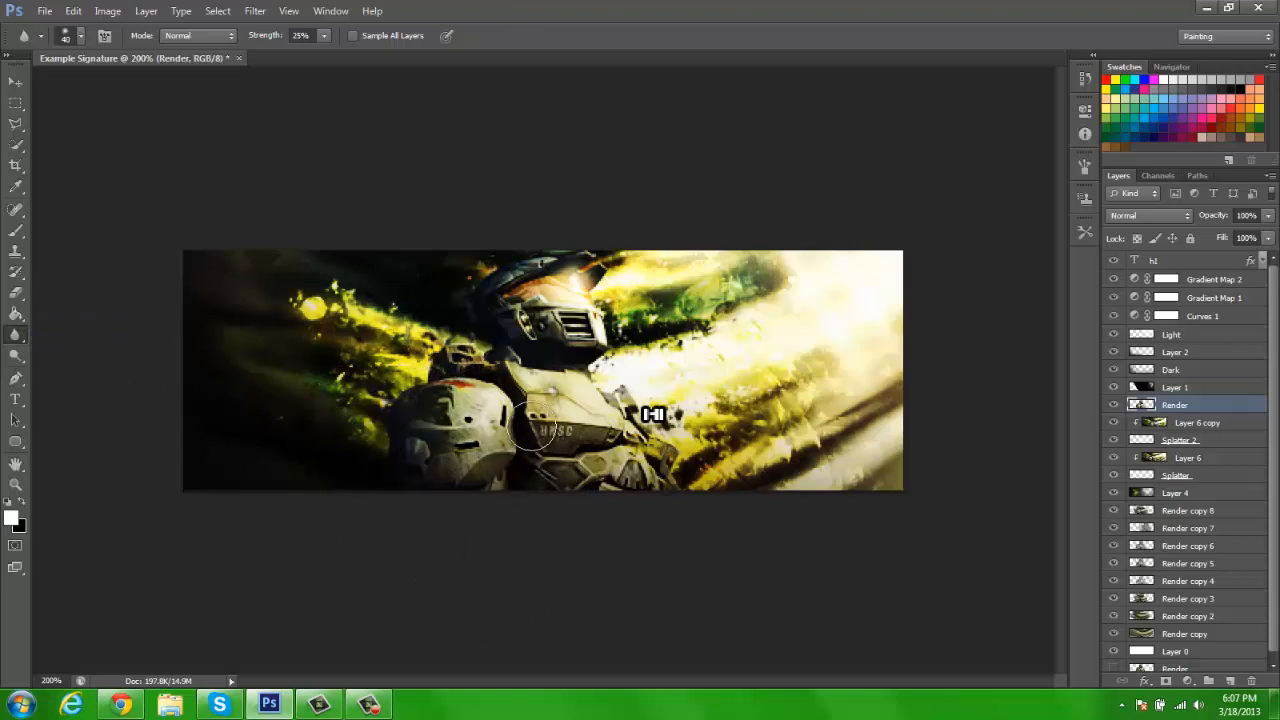
key(bracketleft)
key(bracketleft)
key(bracketleft)
key(bracketleft)
key(bracketleft)
key(bracketleft)
key(bracketright)
key(bracketright)
key(bracketright)
key(bracketright)
key(ctrl+minus)
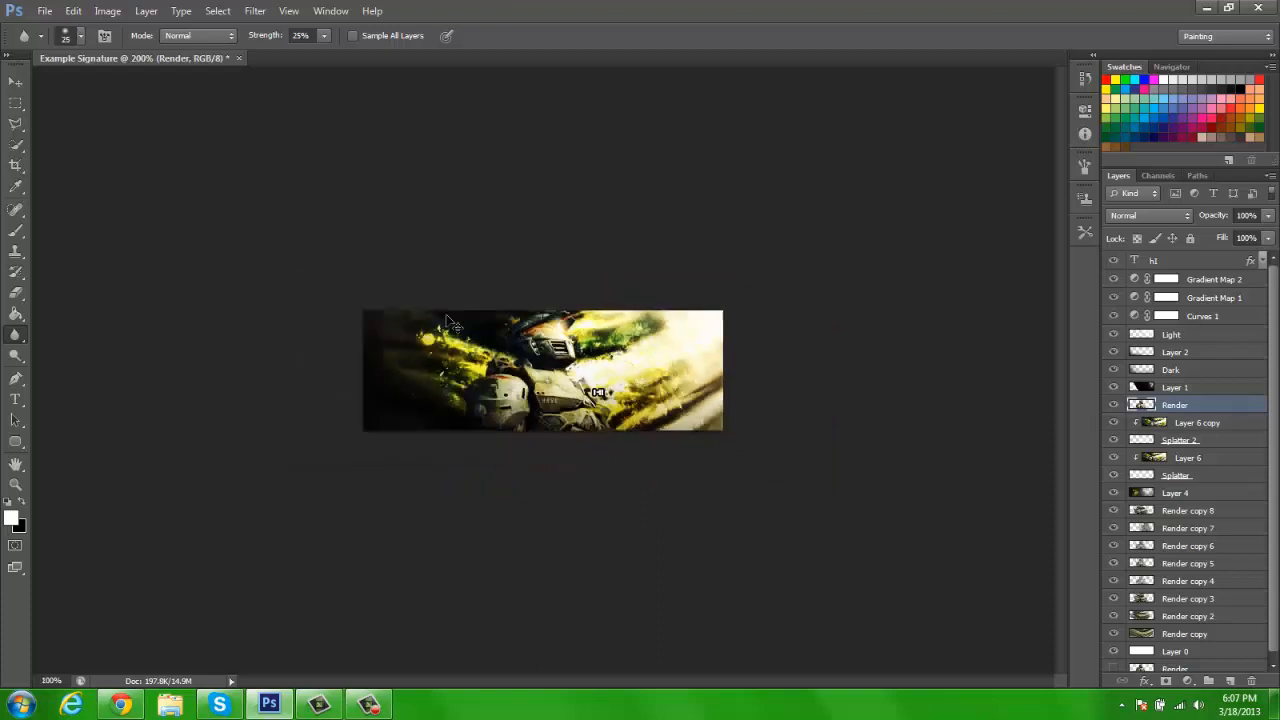
Step: Add a new layer above the text layer and fill it with black using the Paint Bucket
click(18, 333)
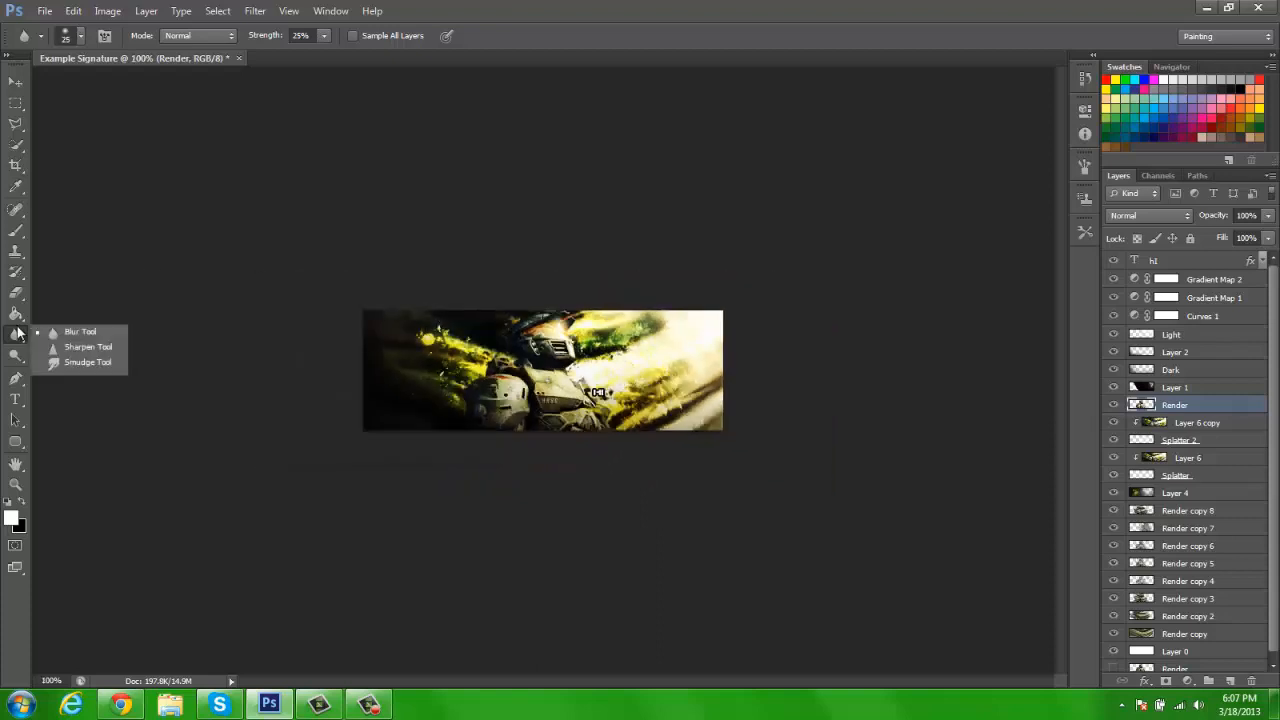
click(17, 315)
click(18, 318)
click(111, 337)
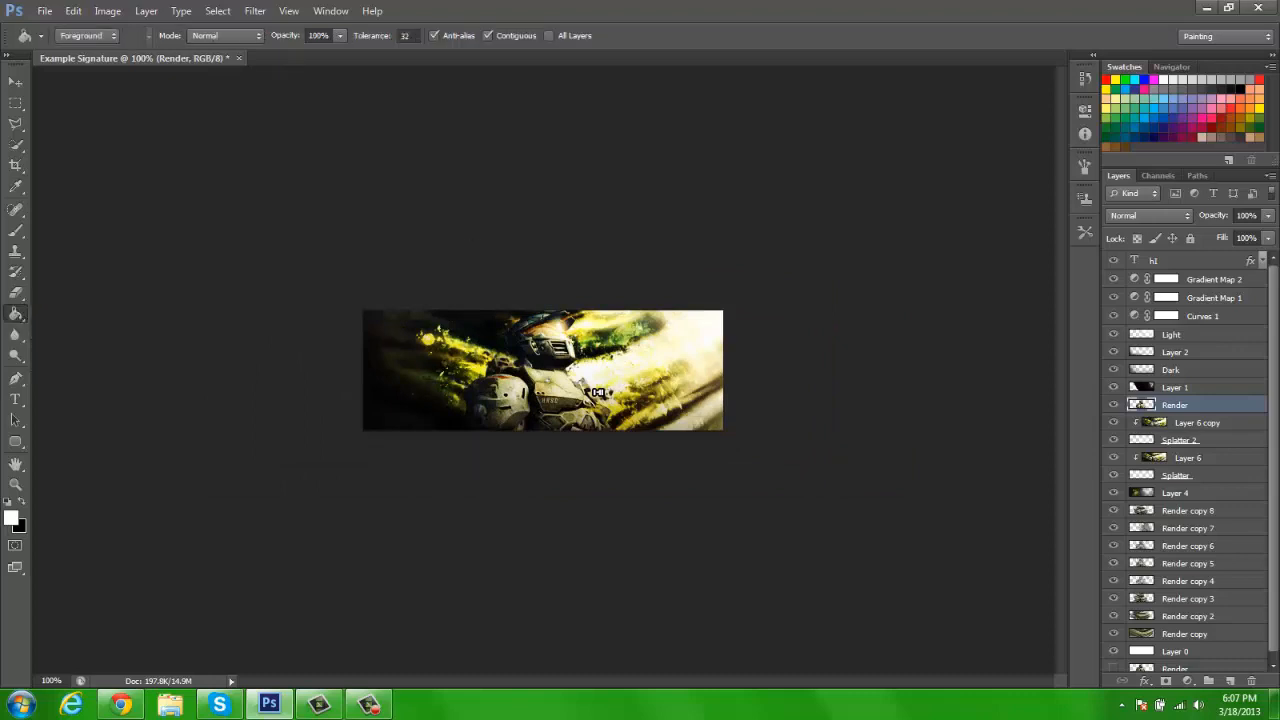
click(1210, 280)
click(1200, 262)
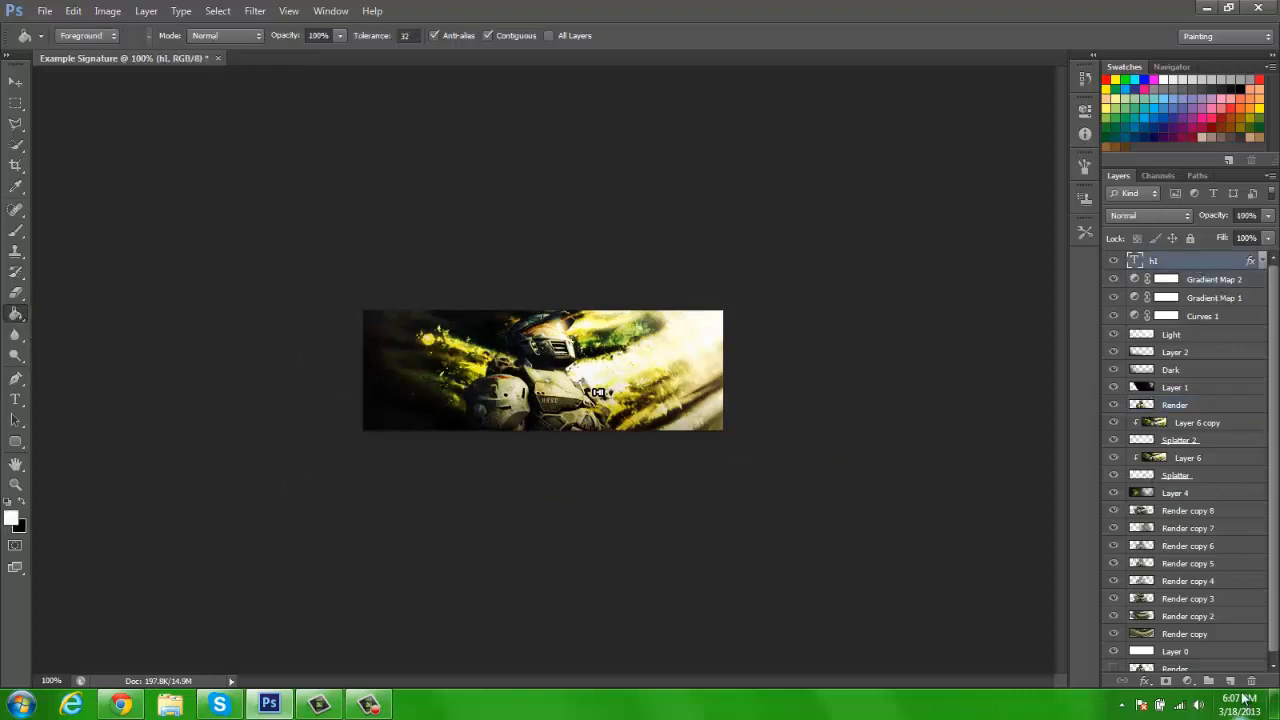
click(1230, 681)
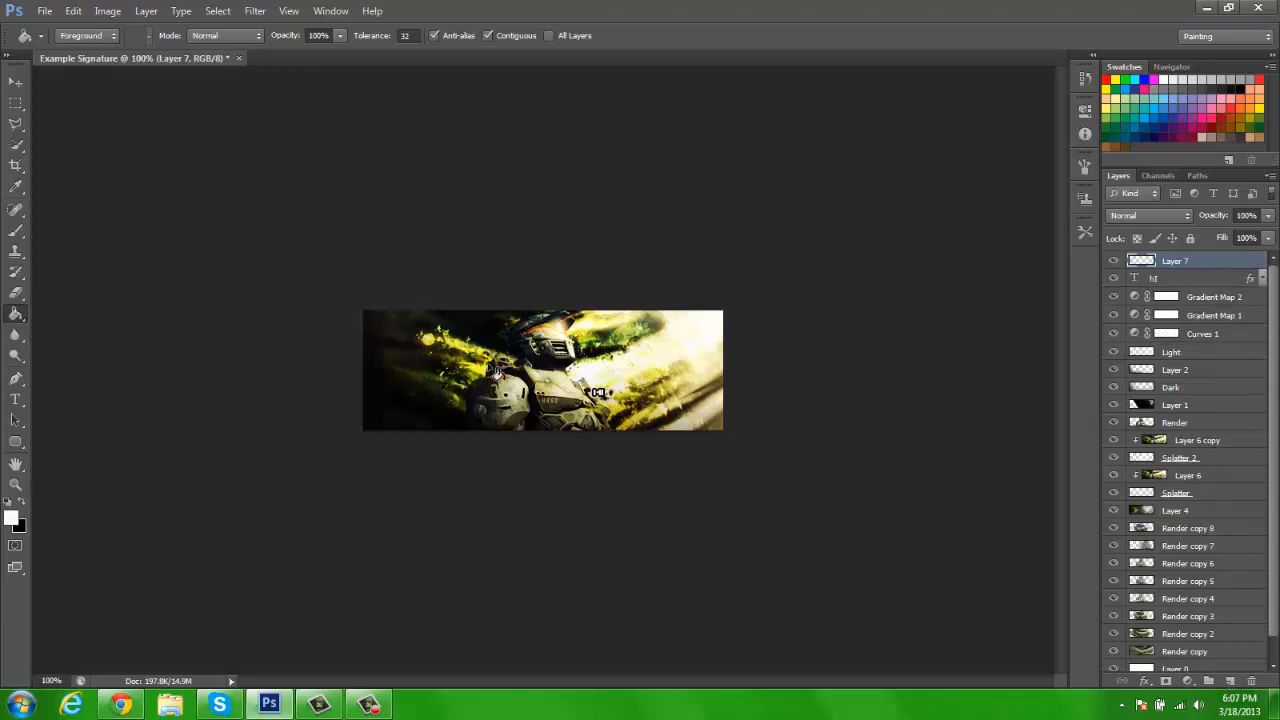
click(497, 374)
click(21, 501)
click(436, 383)
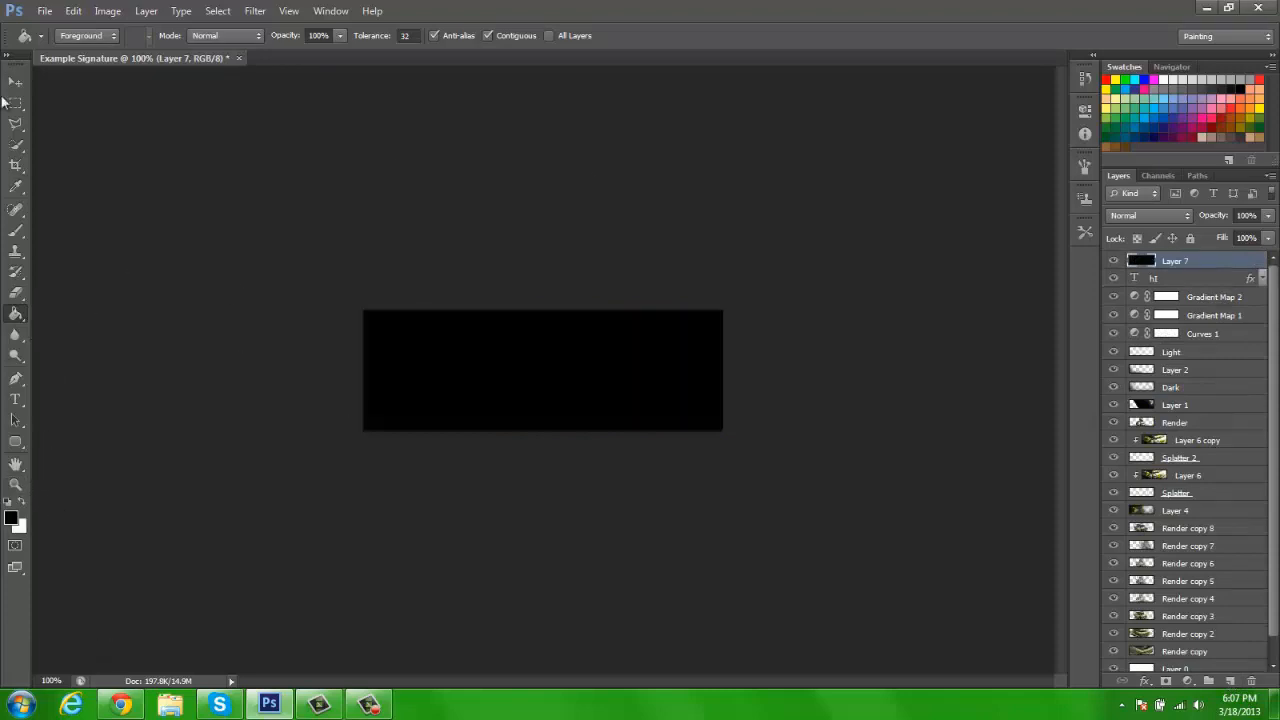
Step: Replace the current brushes with the default set and set the brush size to 1 px with a white foreground
click(15, 83)
key(b)
key(x)
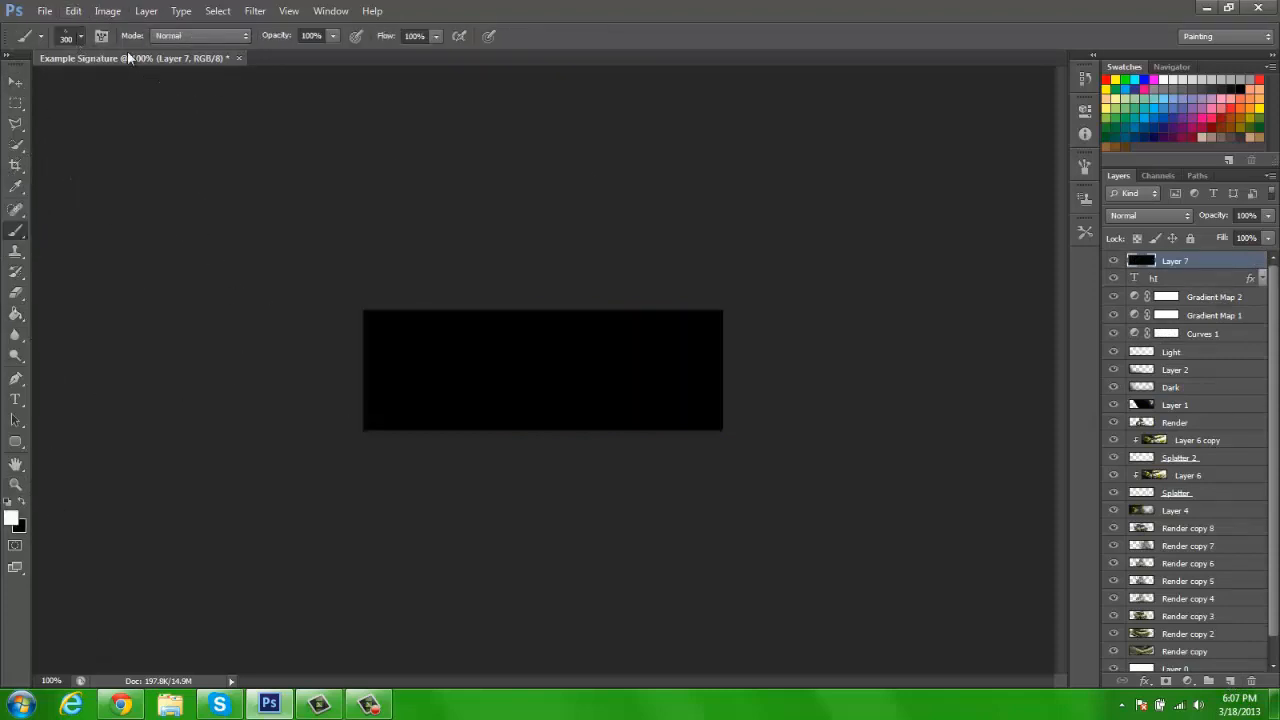
click(80, 36)
click(205, 66)
click(308, 230)
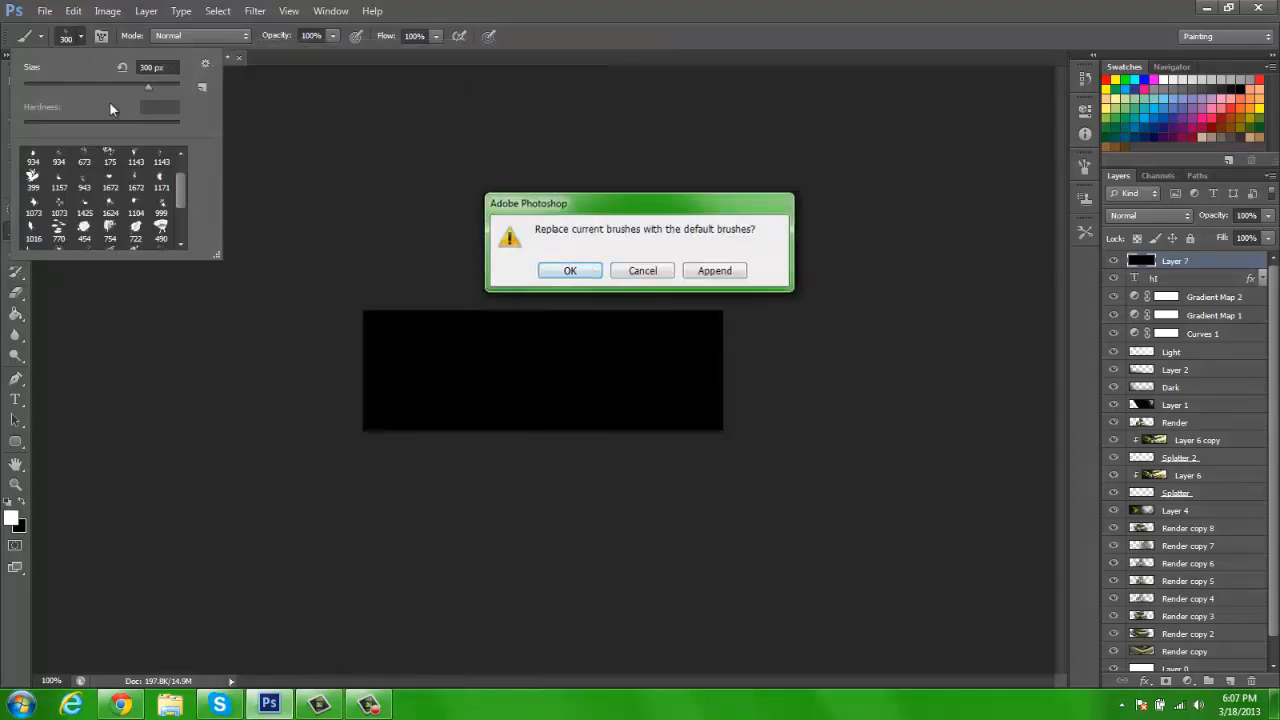
click(571, 272)
text(1)
key(Return)
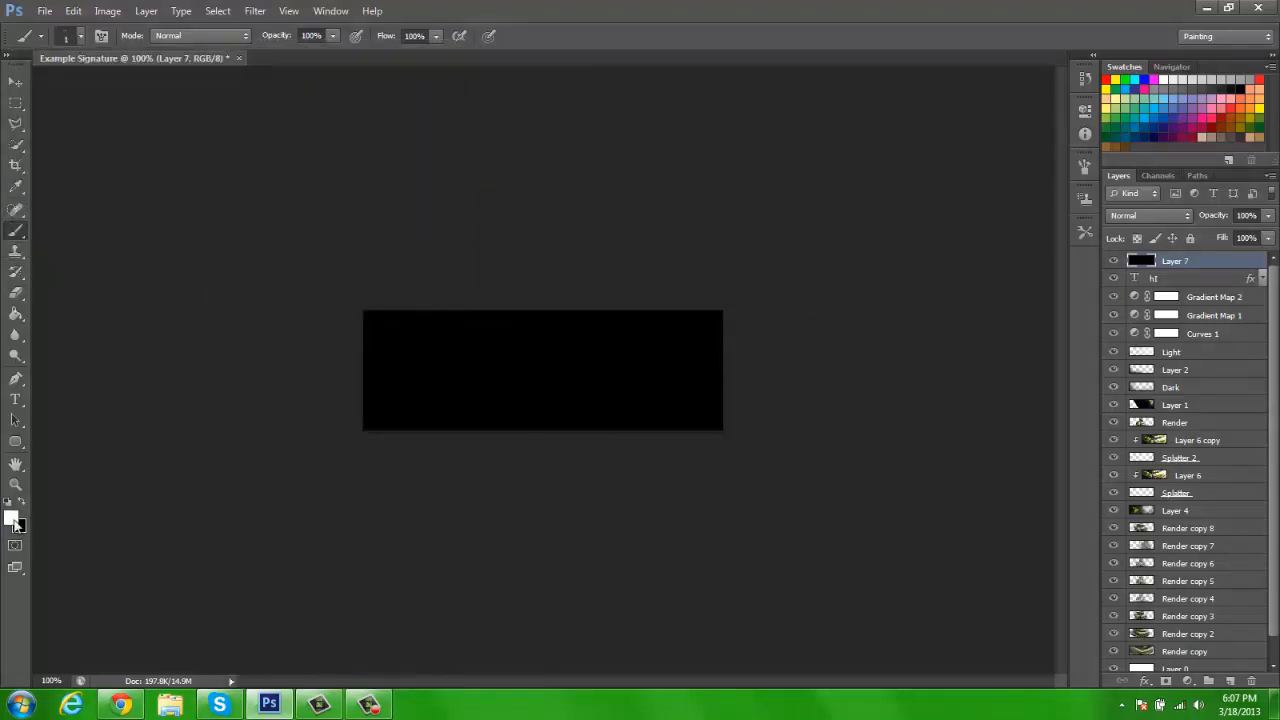
Step: Set the foreground colour to a very pale yellow
click(16, 523)
drag(1080, 377, 1085, 358)
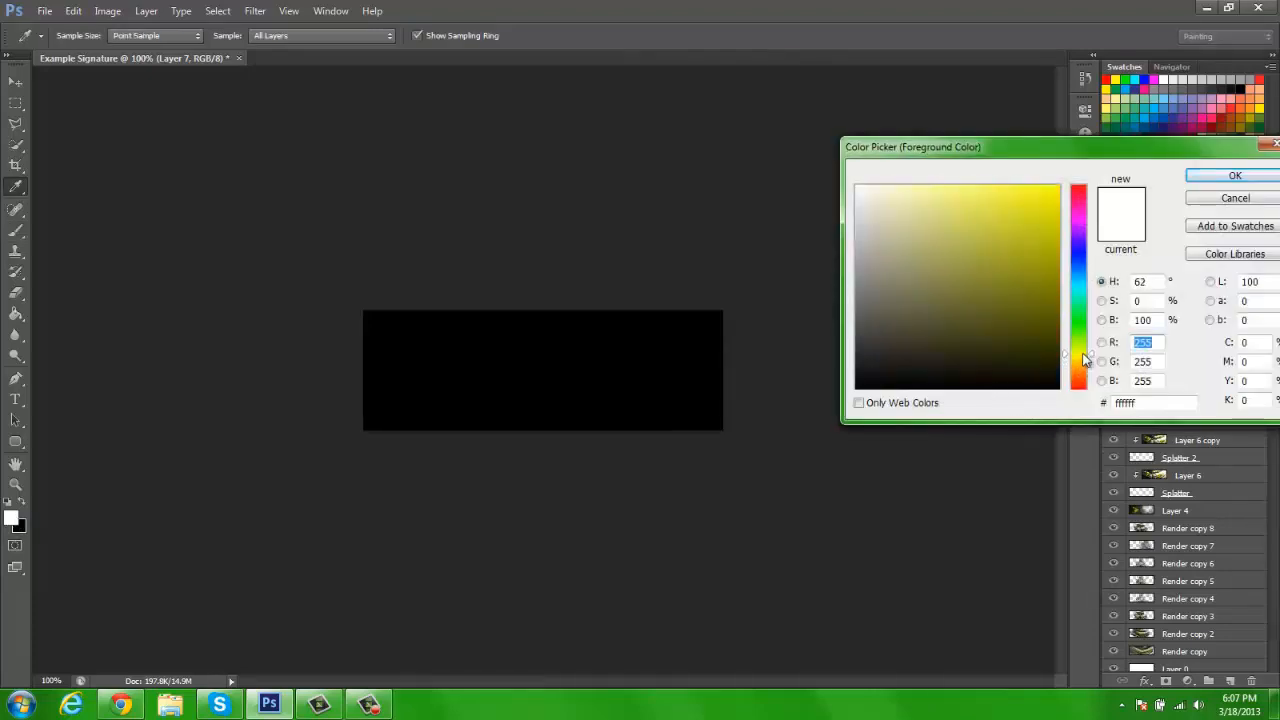
drag(930, 240, 885, 187)
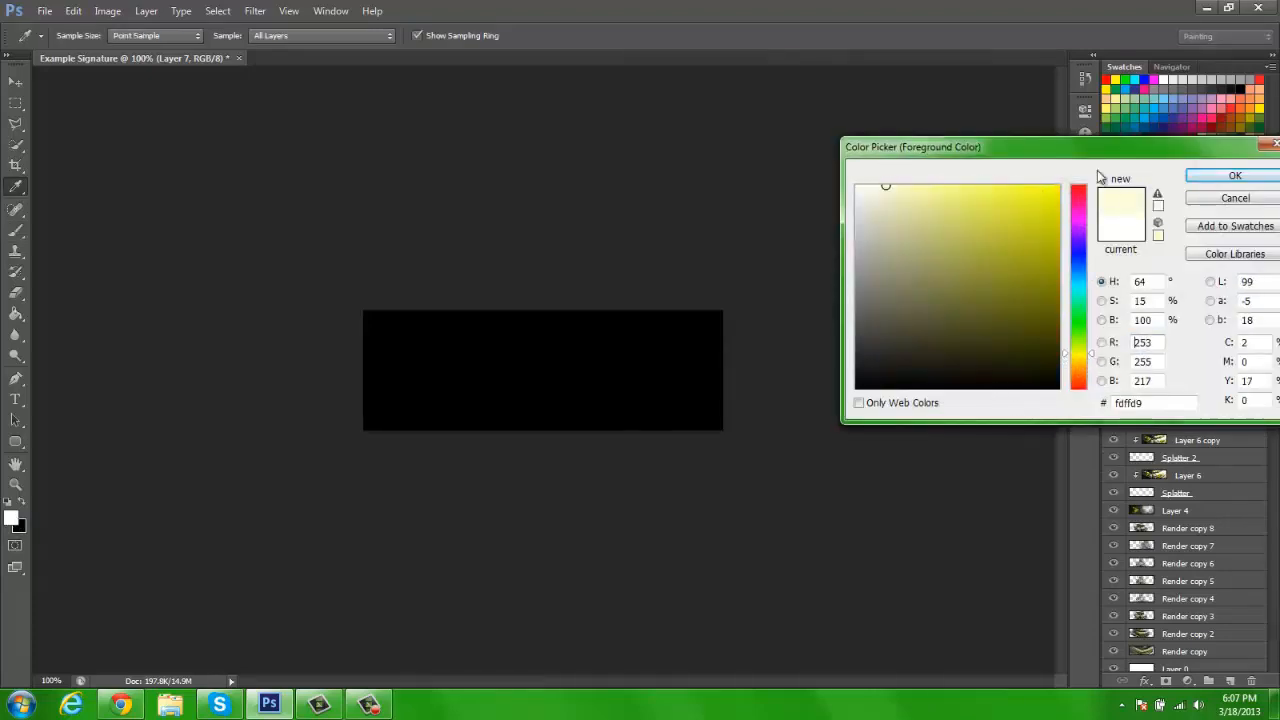
click(889, 184)
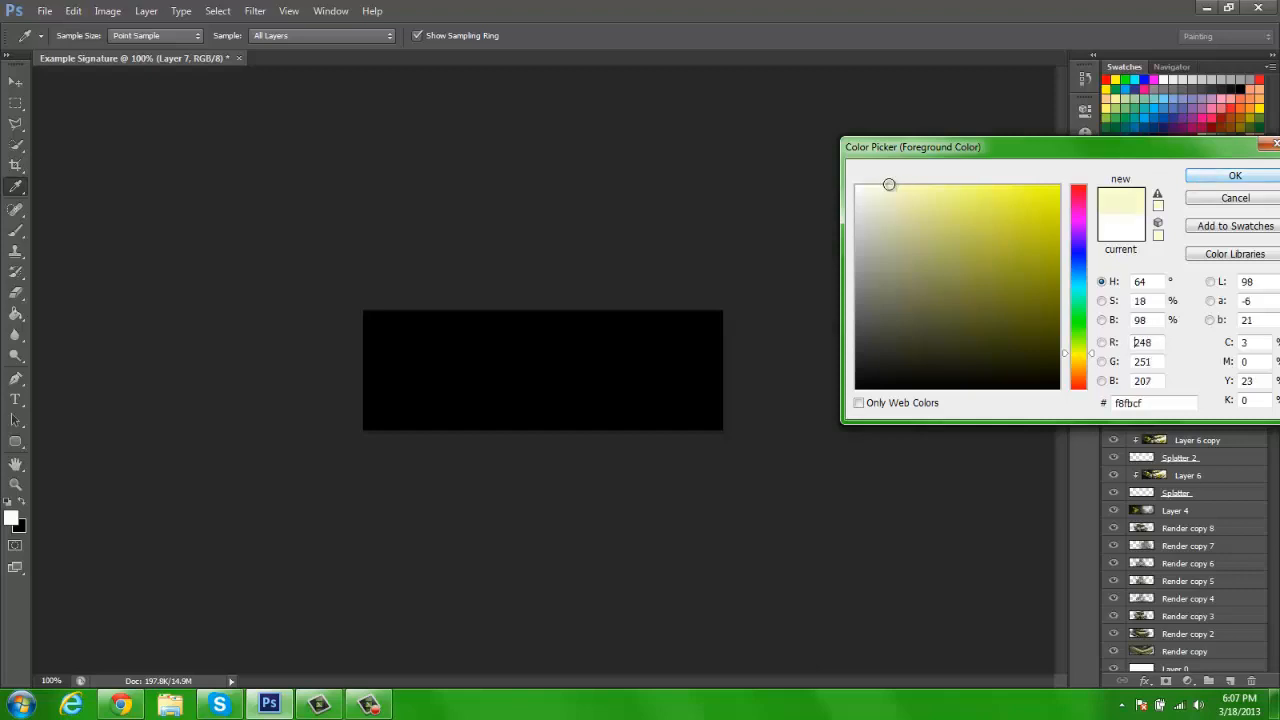
click(1222, 176)
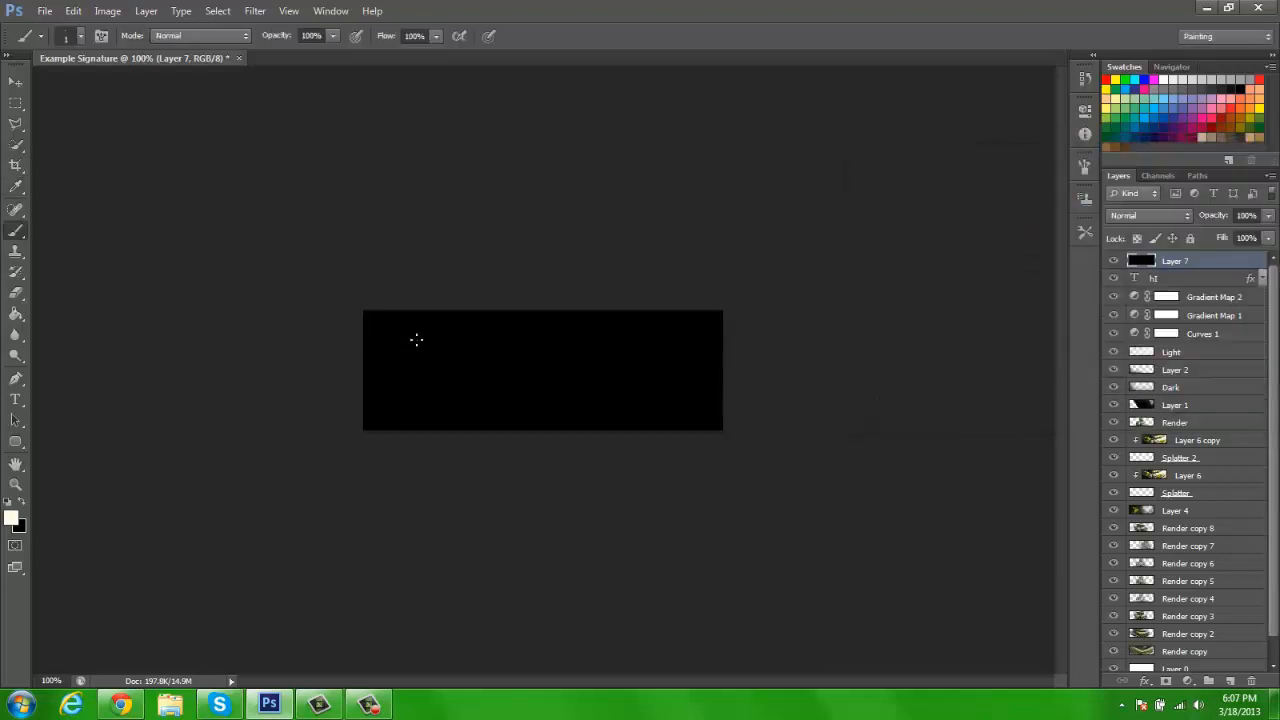
Step: Scatter small dots across the black layer with the brush at 1 px and 4 px
key(ctrl+plus)
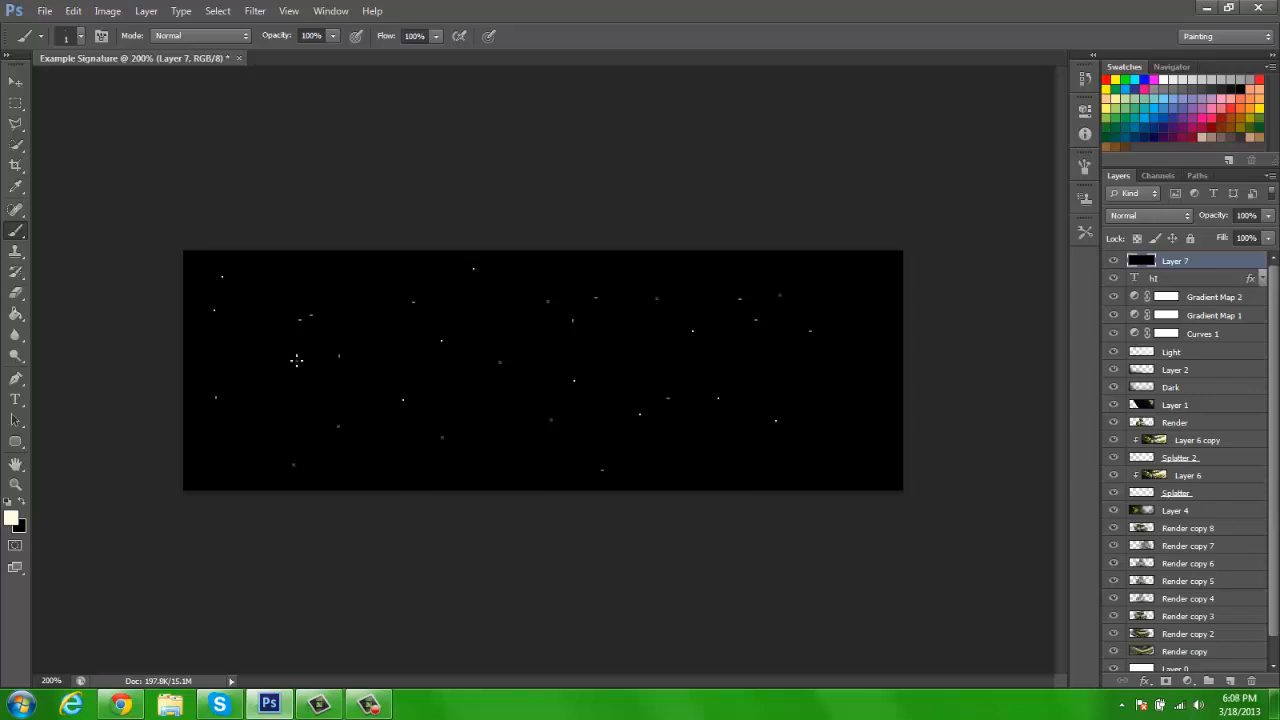
click(80, 37)
text(4)
key(Return)
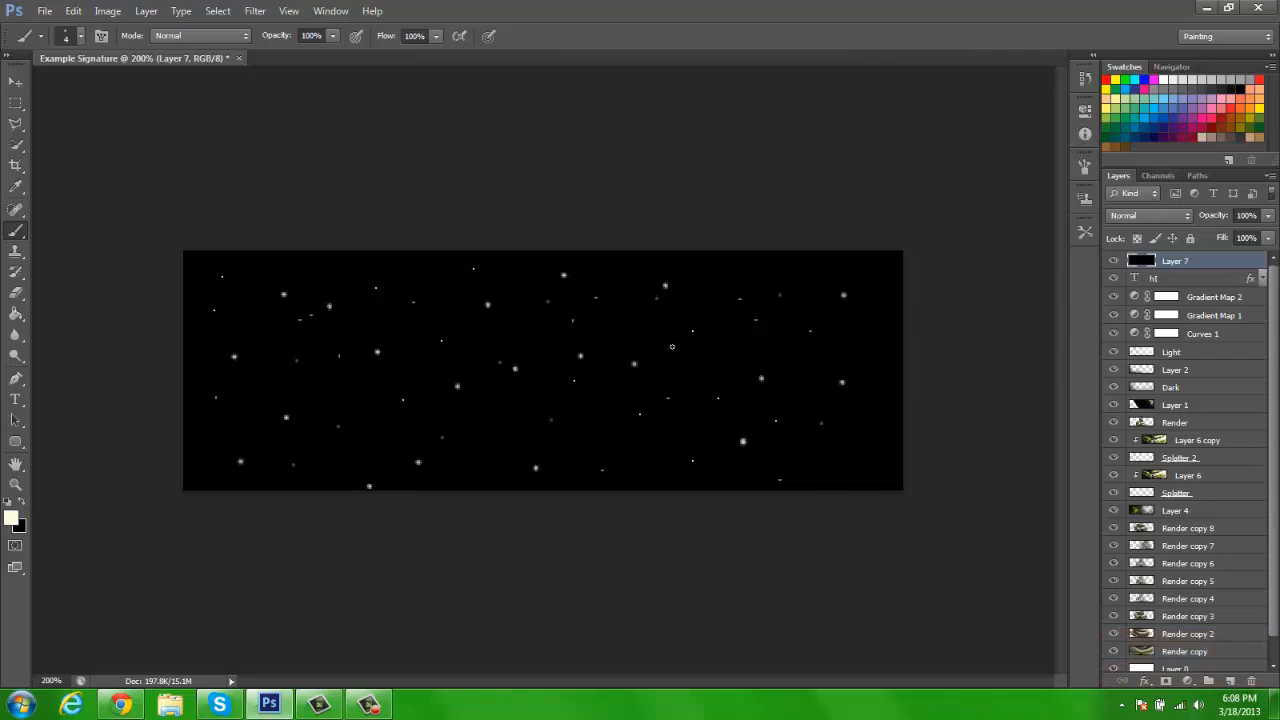
Step: Add a few larger soft dots across the black layer with the brush at 7 px
click(79, 36)
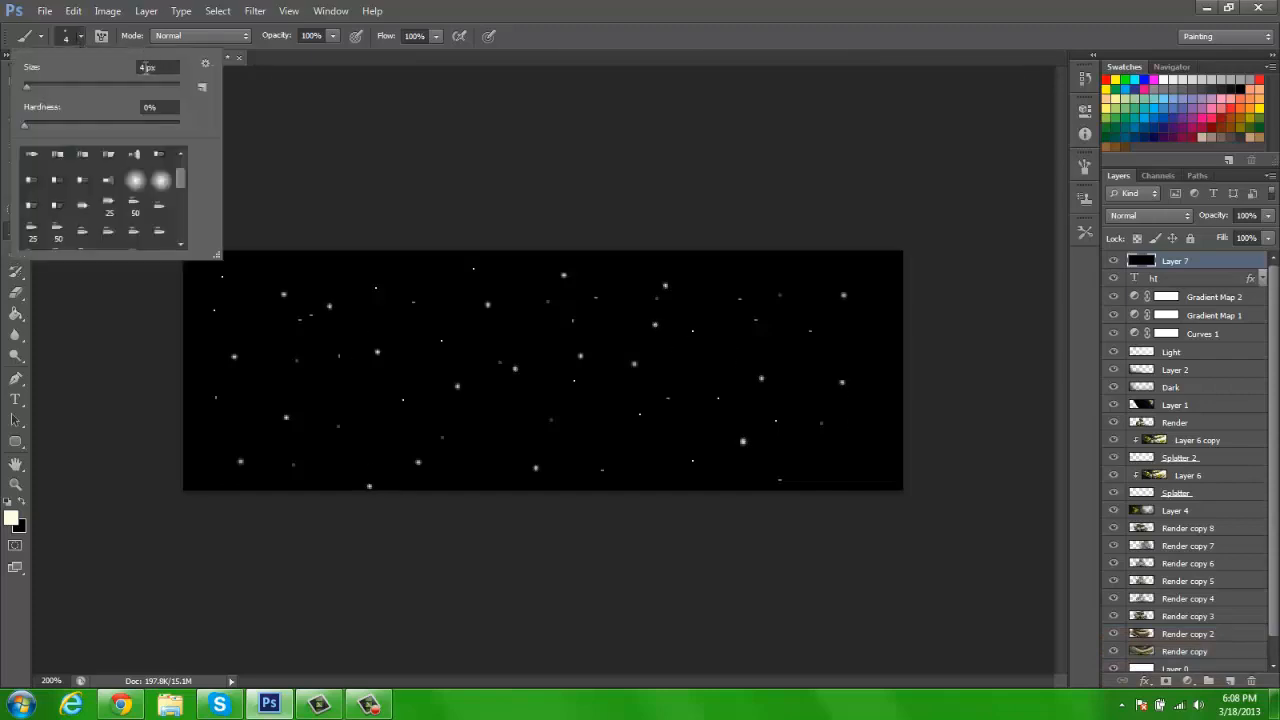
click(146, 67)
text(7)
key(Return)
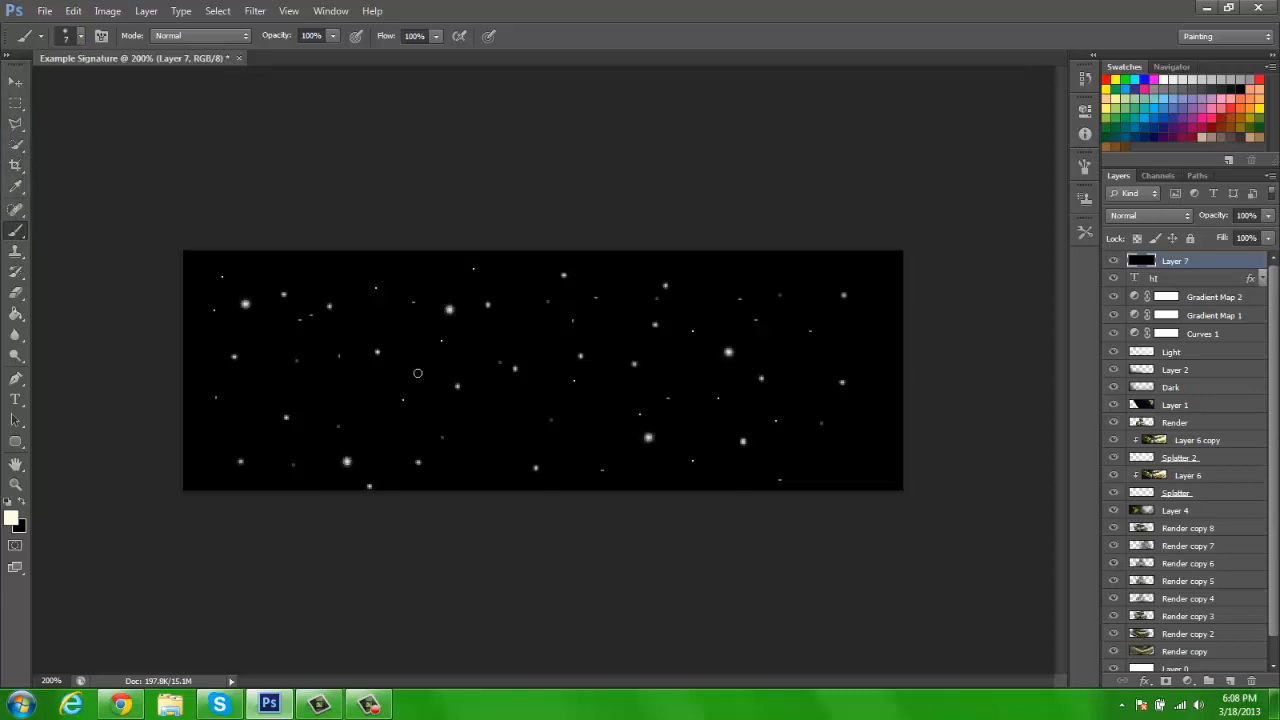
click(700, 283)
click(15, 81)
key(ctrl+minus)
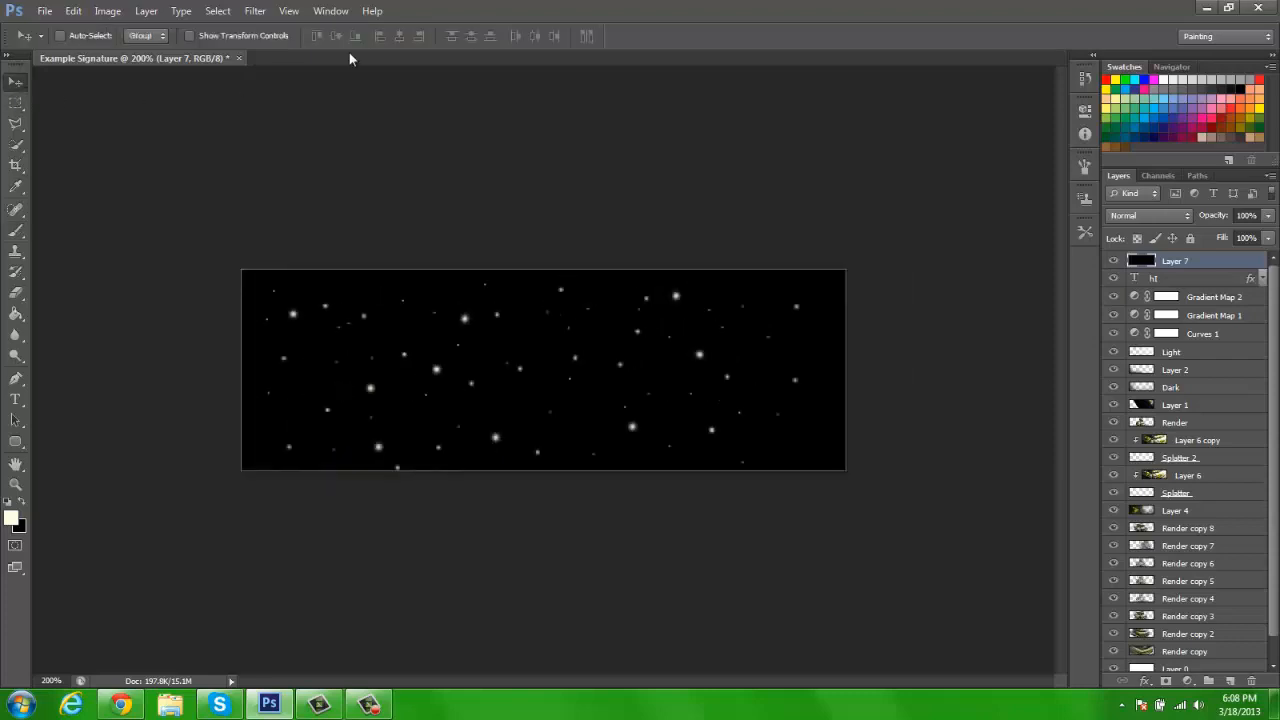
Step: Set the dotted layer's blend mode to Color Dodge, comparing other lightening modes and the banner with the layer hidden
click(1133, 219)
click(1133, 221)
click(1137, 218)
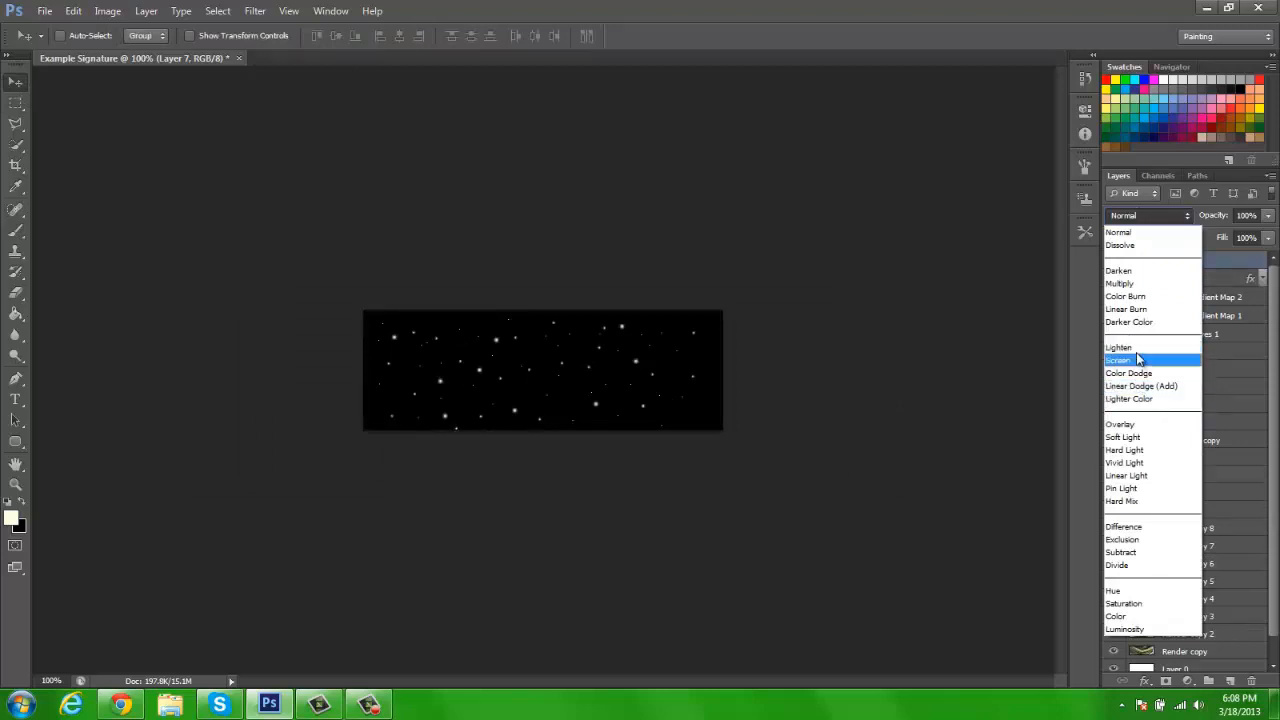
click(1139, 348)
key(Down)
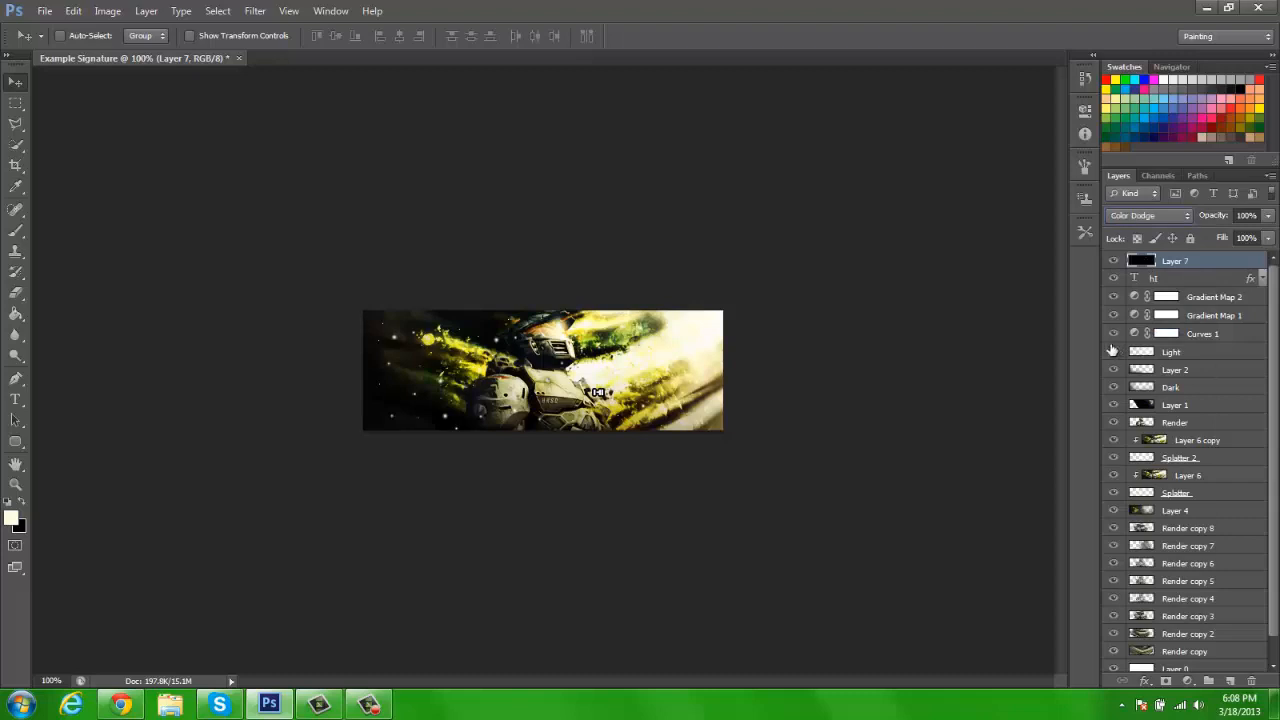
key(Down)
key(Up)
click(1115, 261)
click(1115, 261)
click(1138, 217)
click(1140, 387)
key(Up)
click(18, 251)
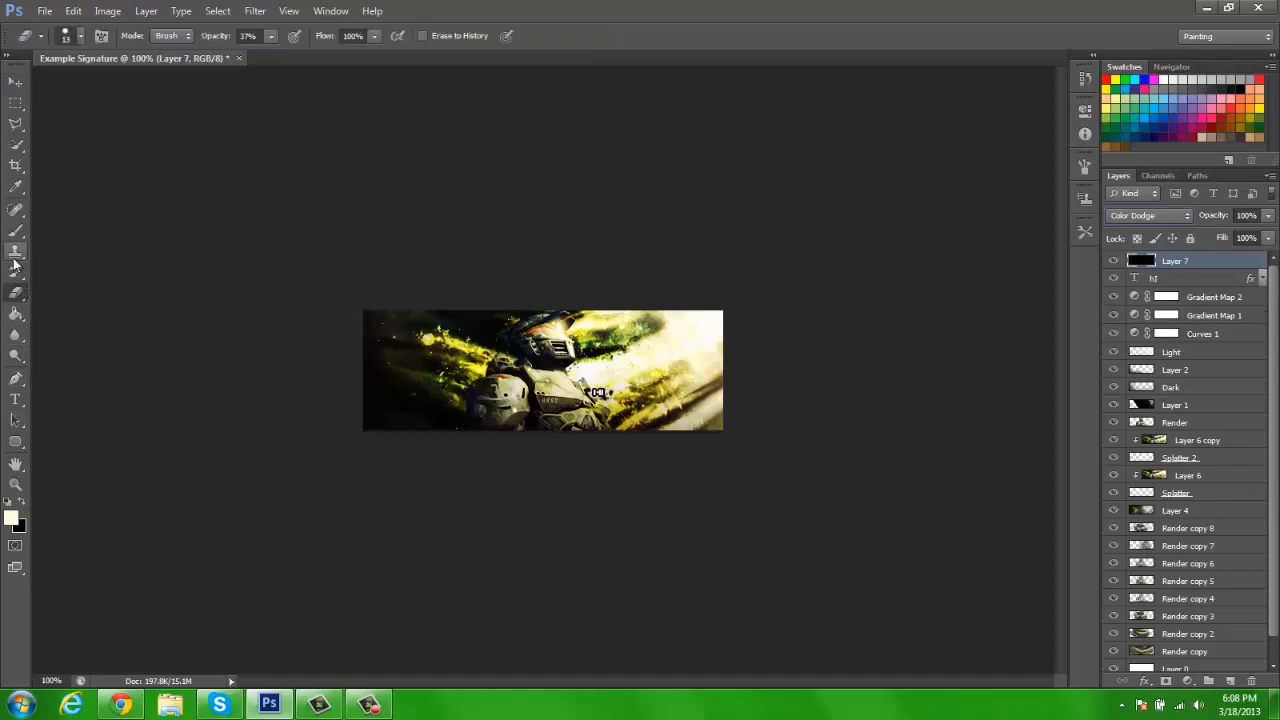
click(12, 84)
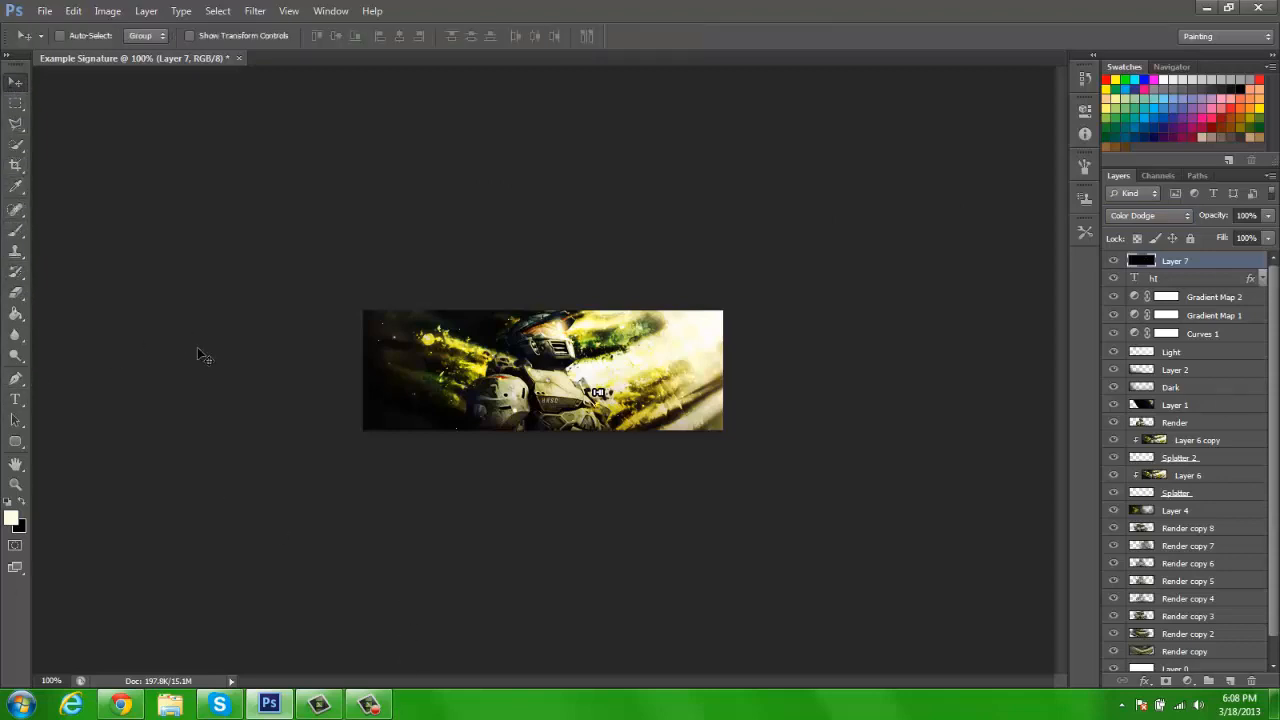
click(14, 401)
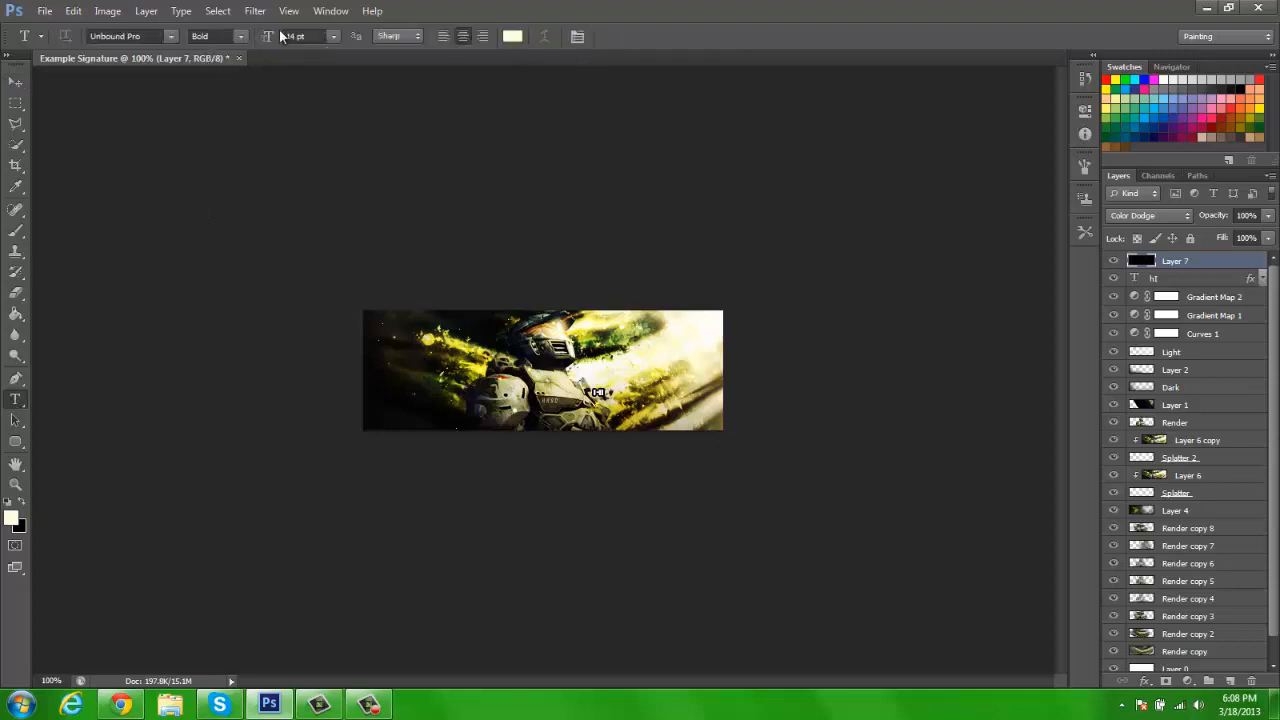
click(238, 36)
click(14, 88)
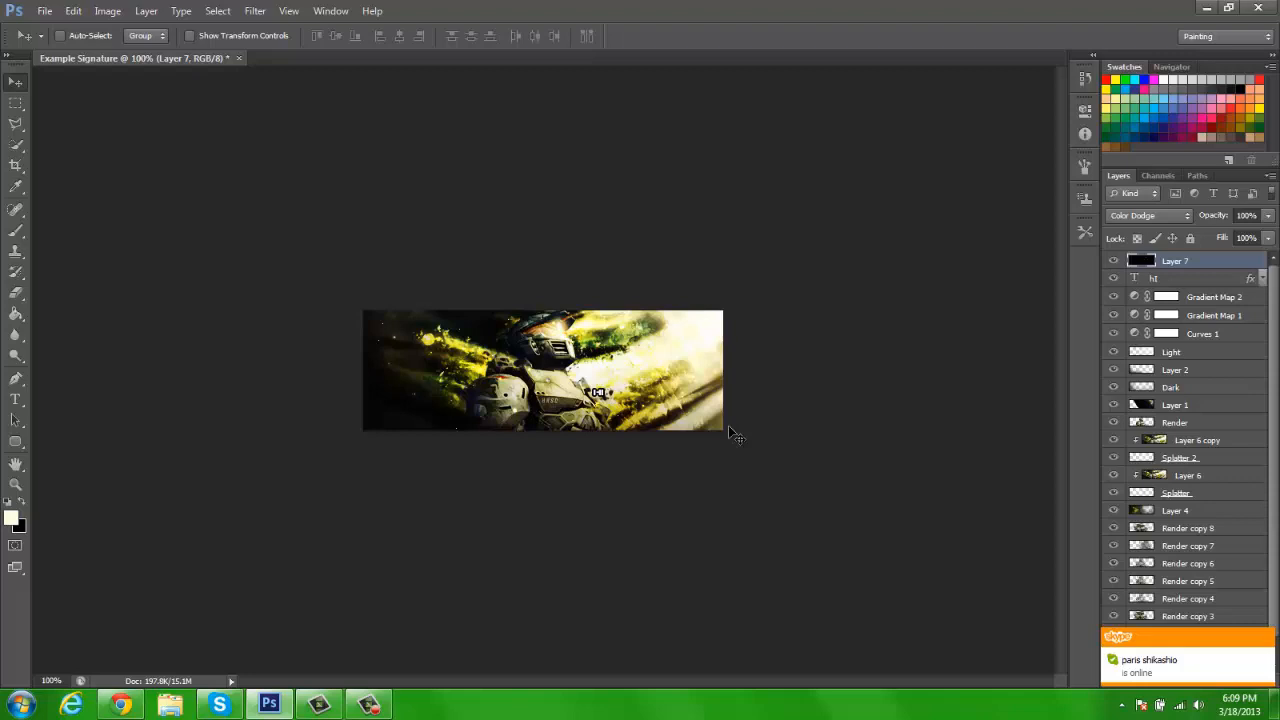
click(369, 705)
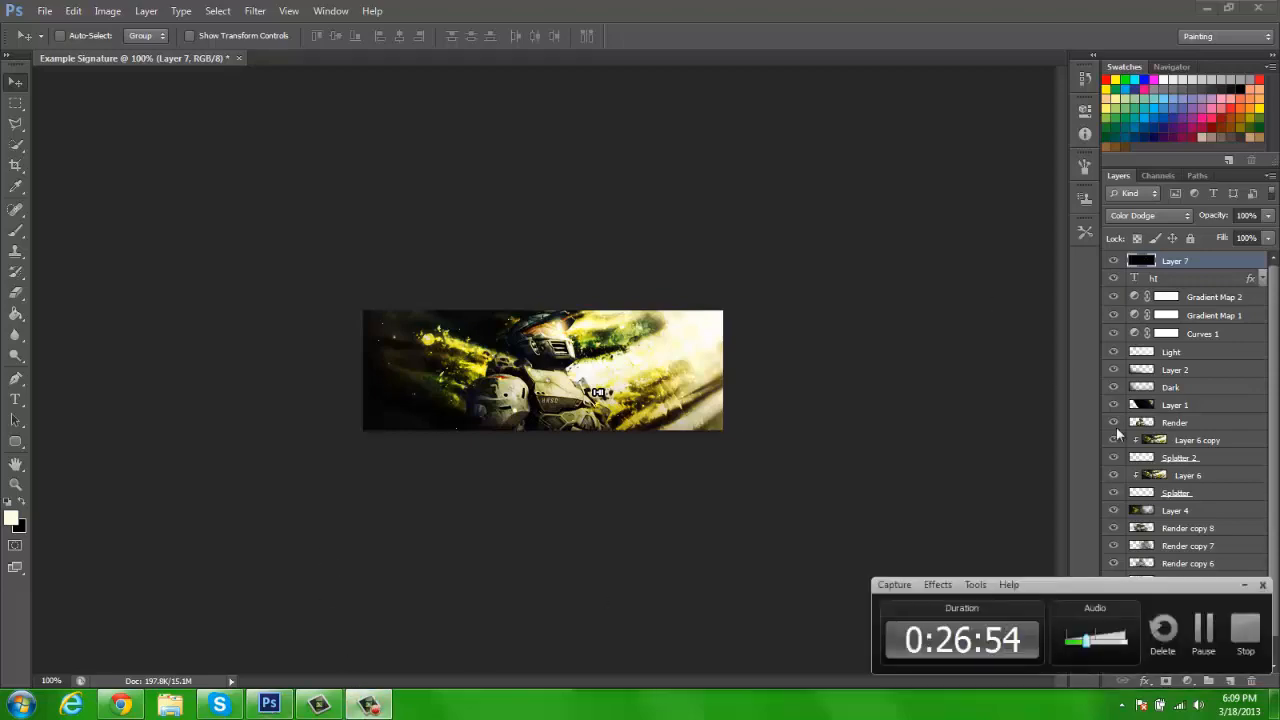